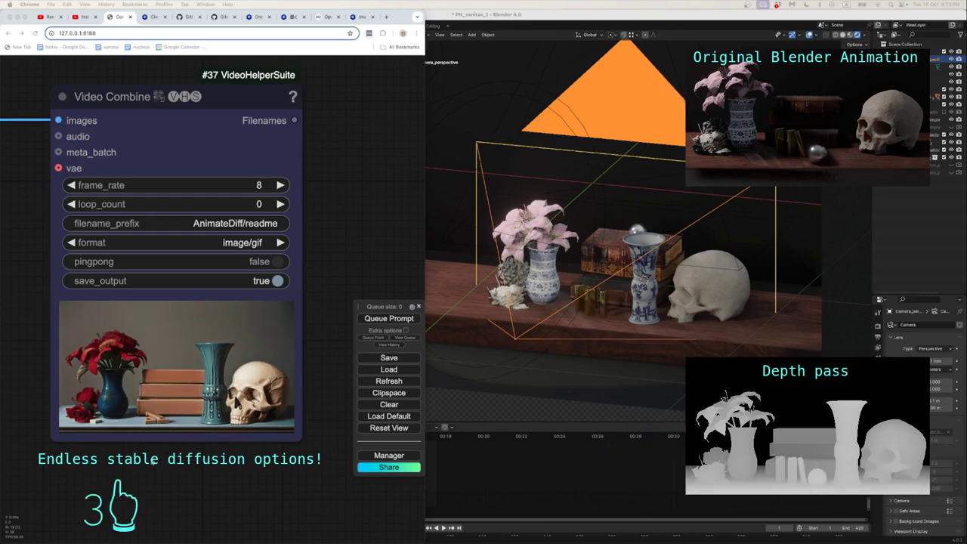
- Switch to the ComfyUI_short_introduction document in Pages and show its opening section on ComfyUI installation
scroll(153, 460, "up", 1)
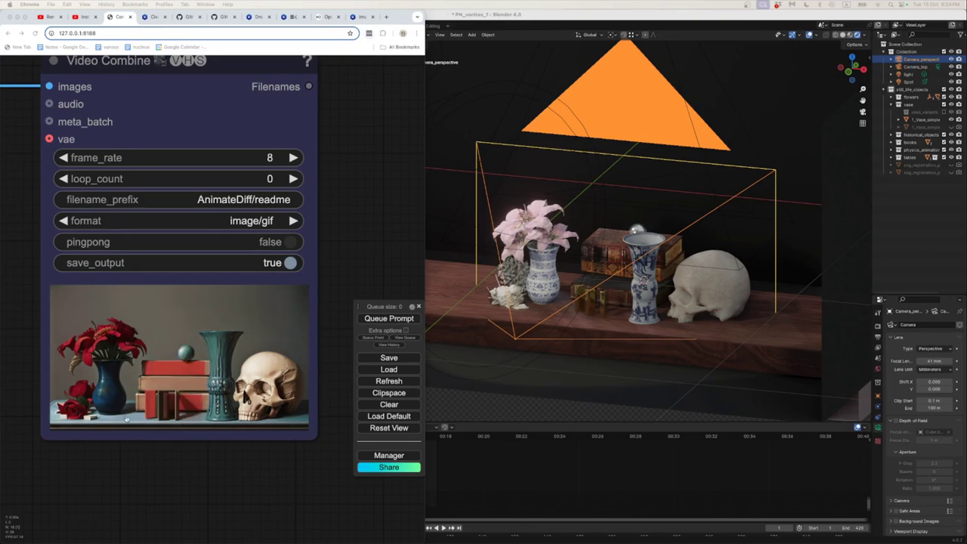
key("super+Tab")
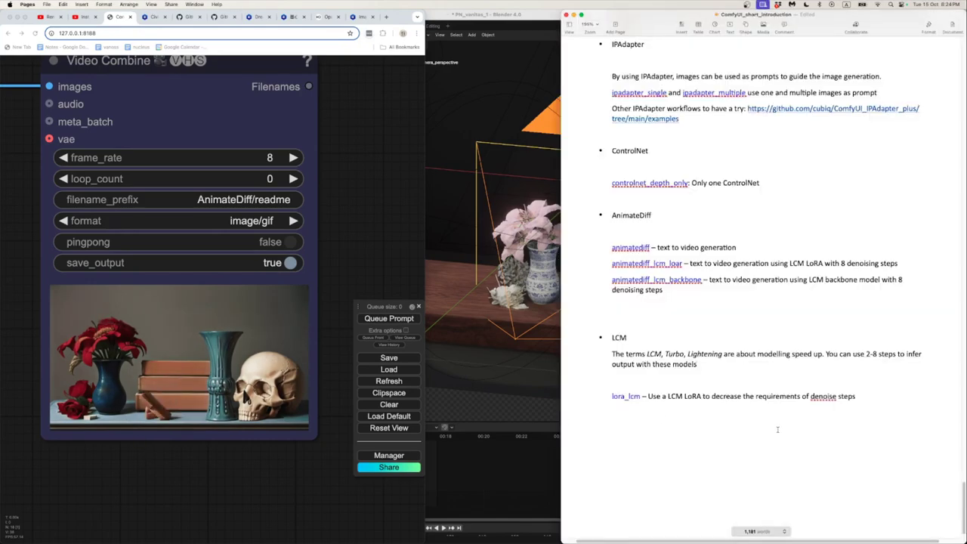
scroll(777, 429, "up", 20)
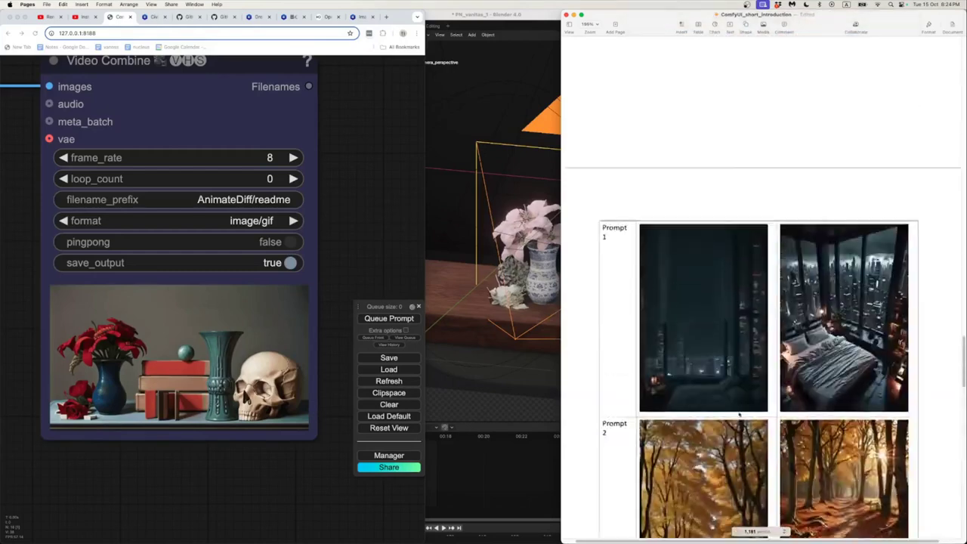
scroll(740, 414, "up", 20)
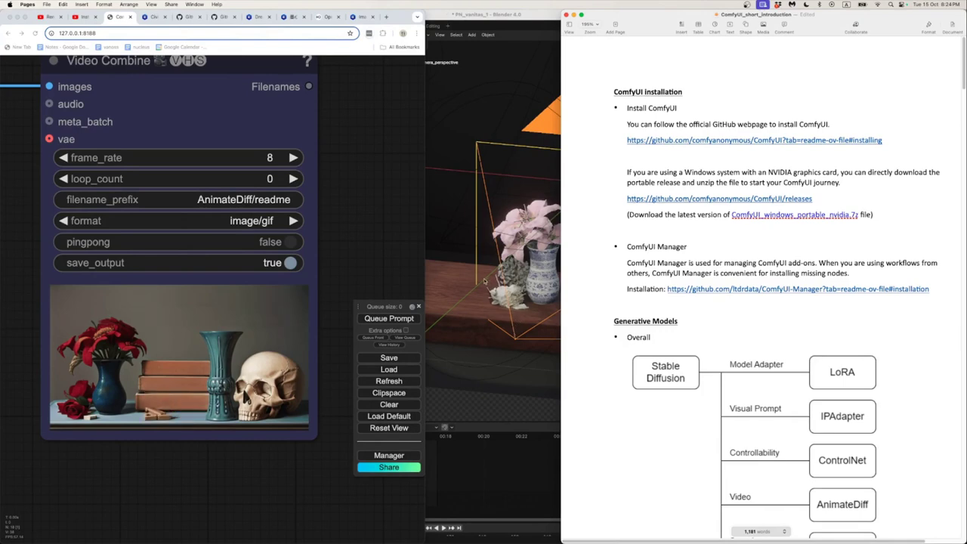
- Switch to Blender and examine the still-life scene from a more frontal angle
left_click(460, 241)
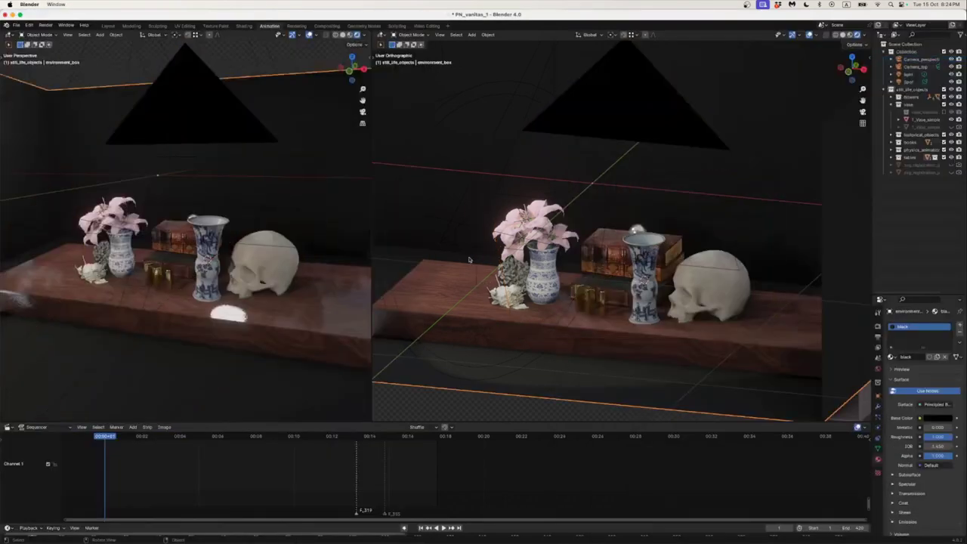
mouse_move(554, 292)
left_mouse_down()
mouse_move(483, 293)
mouse_move(673, 295)
mouse_move(561, 295)
left_mouse_up()
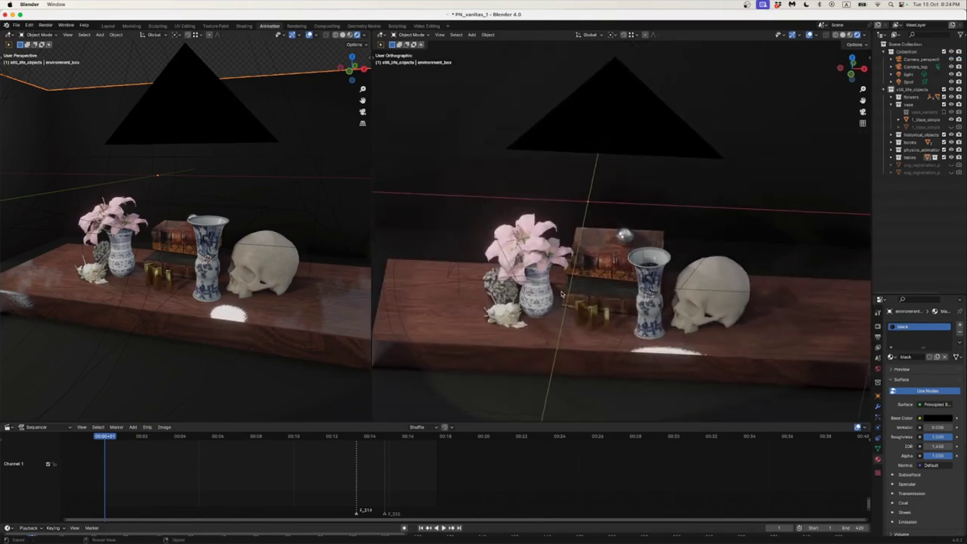
scroll(563, 294, "up", 5)
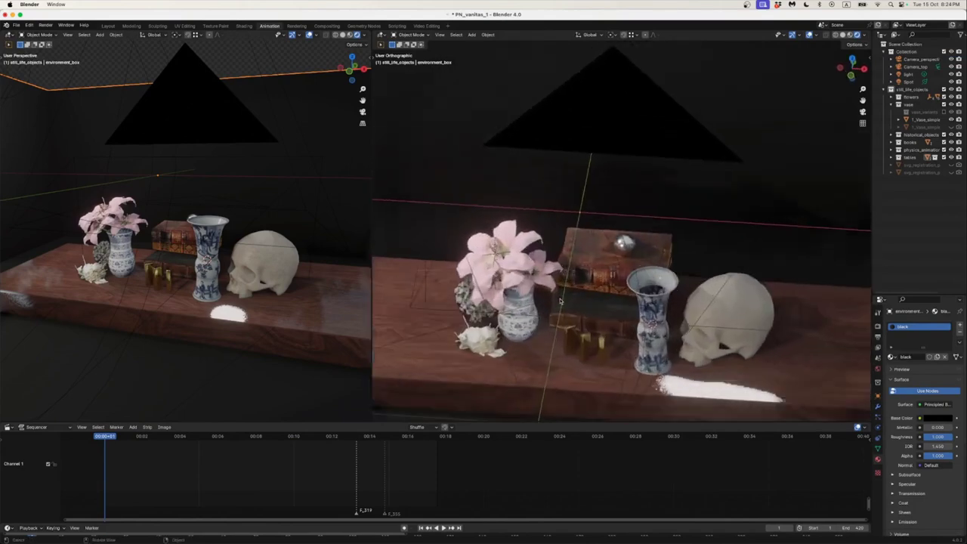
scroll(553, 266, "down", 5)
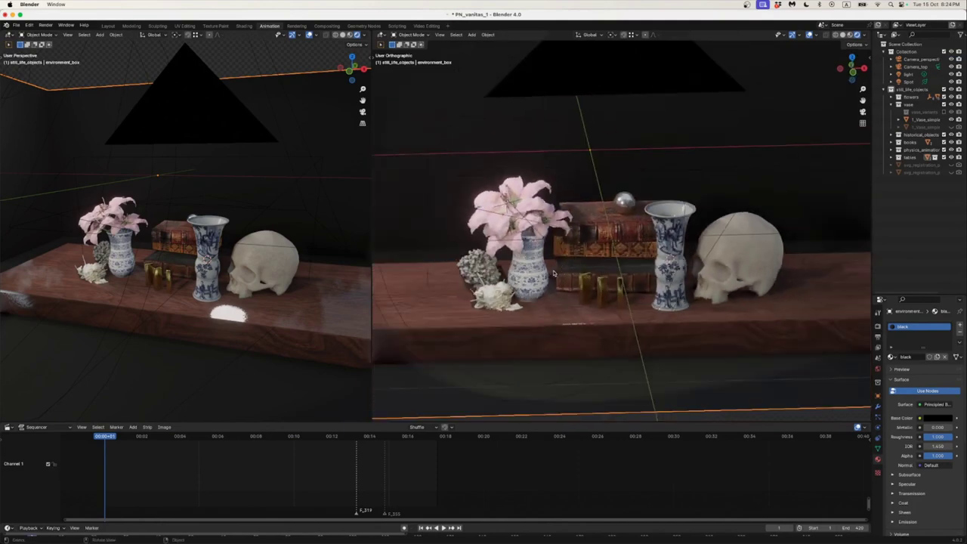
- Switch to ComfyUI in Chrome, enlarge the browser window to fill the screen and bring the whole node workflow into view
key("super+Tab")
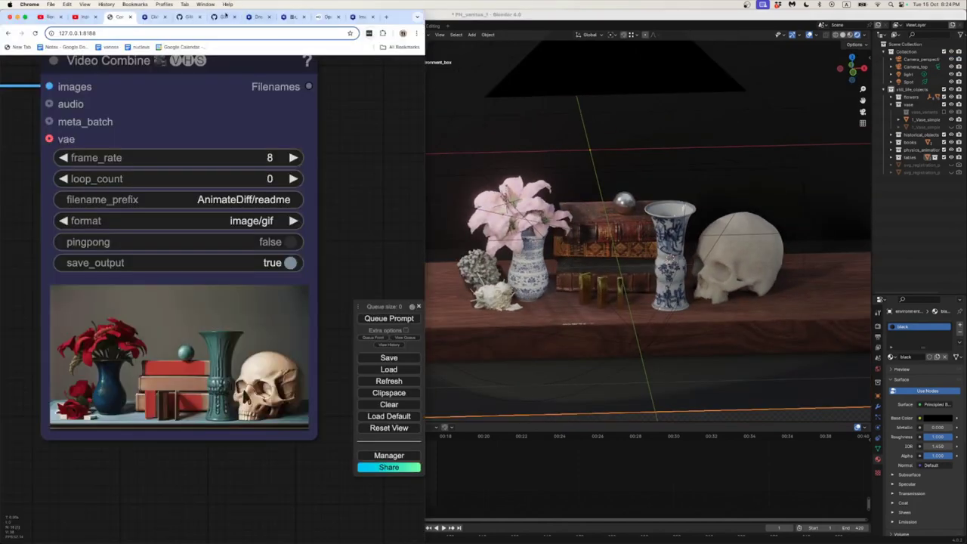
scroll(176, 216, "down", 4)
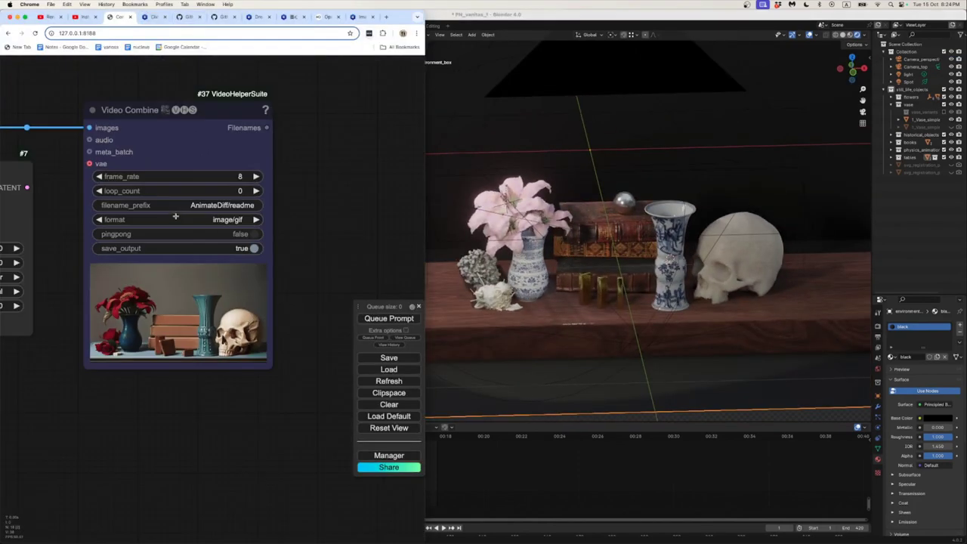
double_click(400, 15)
scroll(391, 179, "down", 4)
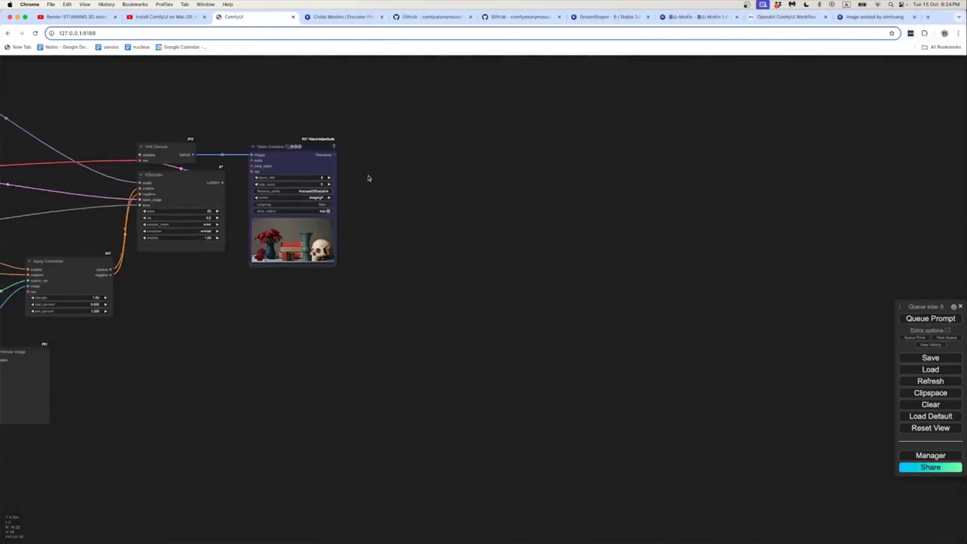
left_click_drag(367, 179, 623, 225)
scroll(304, 164, "down", 4)
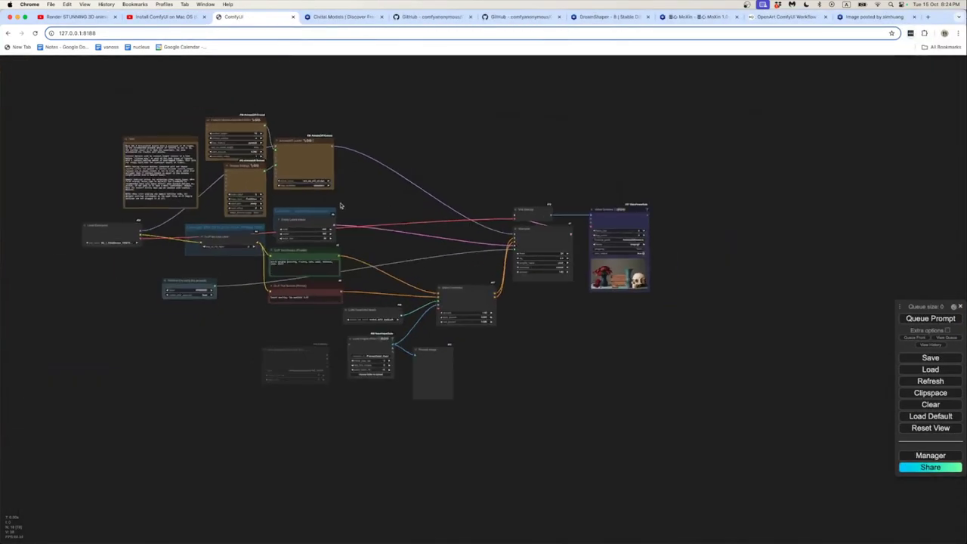
left_click_drag(337, 207, 415, 206)
scroll(415, 207, "up", 5)
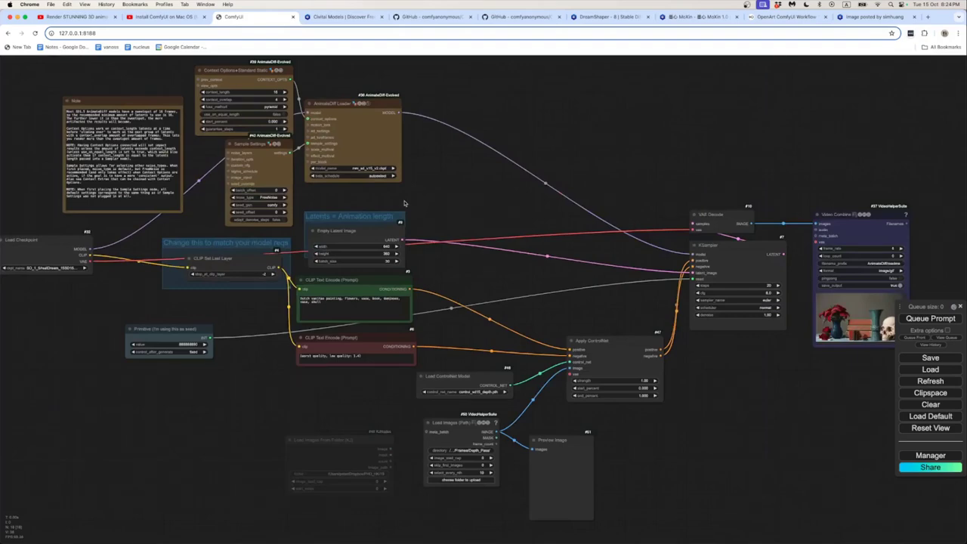
scroll(62, 298, "down", 1)
left_click_drag(68, 308, 172, 329)
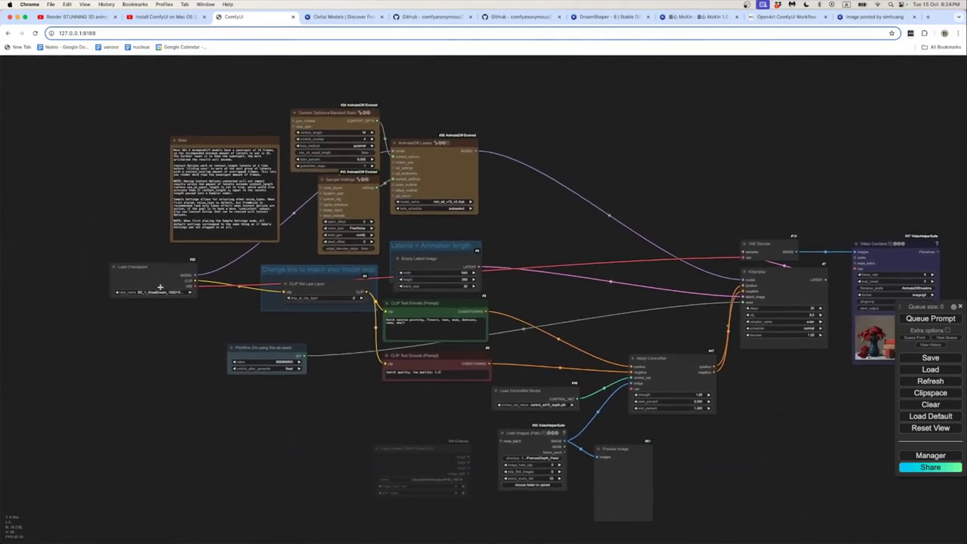
- Move the Load Checkpoint node further left, away from the rest of the workflow
left_click_drag(159, 279, 81, 280)
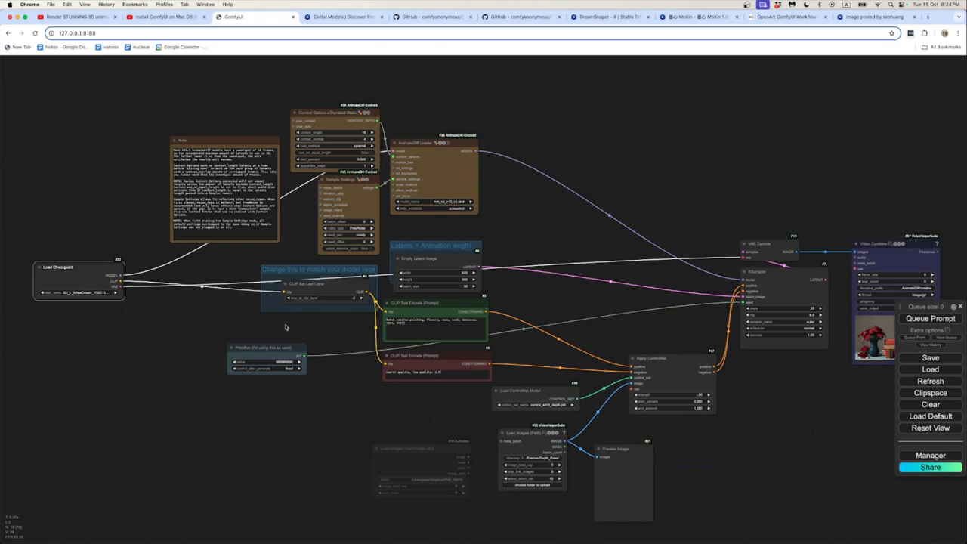
scroll(227, 316, "up", 1)
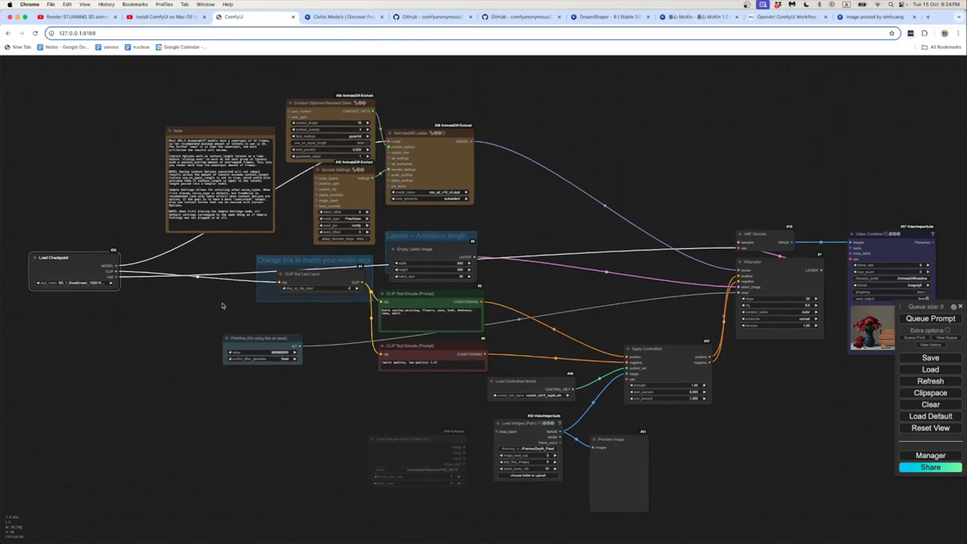
scroll(74, 295, "up", 3)
scroll(74, 297, "up", 2)
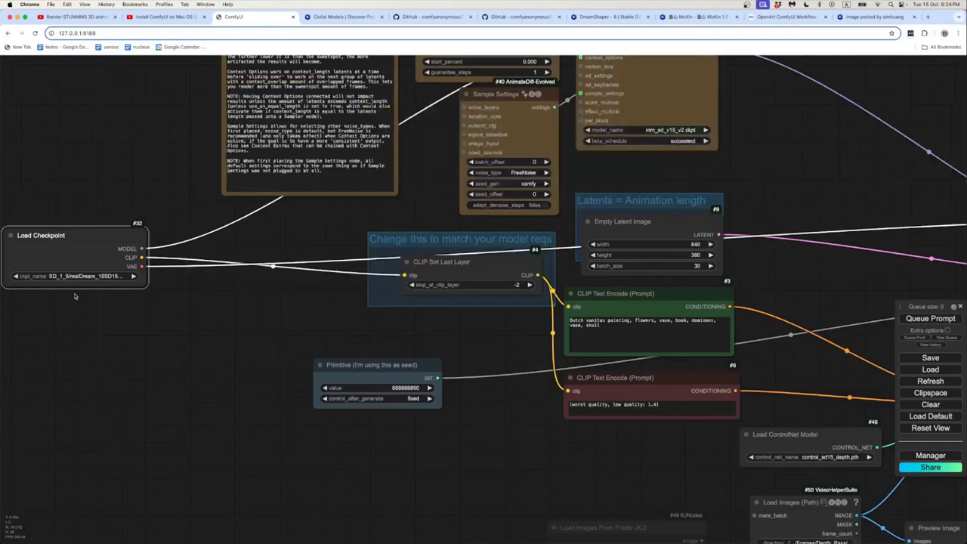
scroll(125, 296, "down", 4)
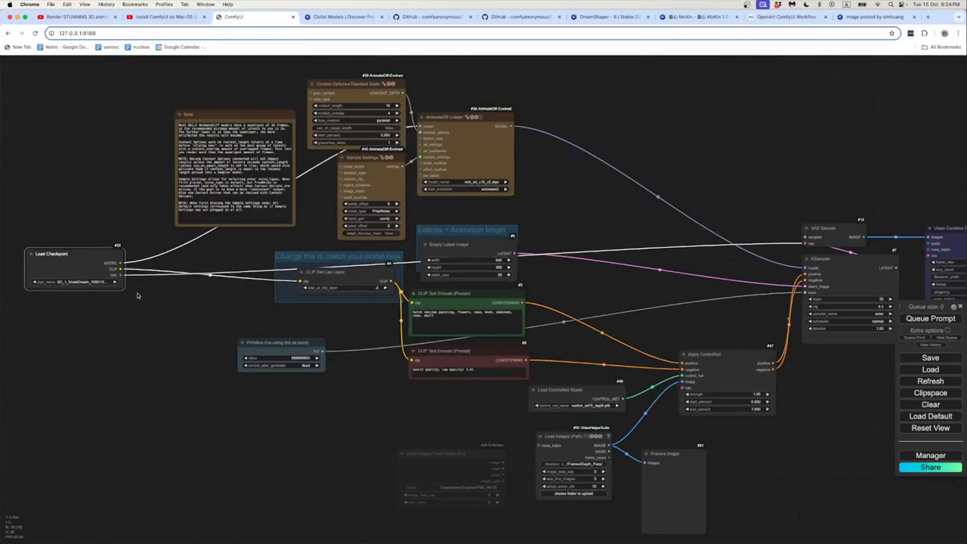
- Move the CLIP Set Last Layer group left and down, and shift the Primitive seed node slightly below it
left_click_drag(281, 260, 225, 289)
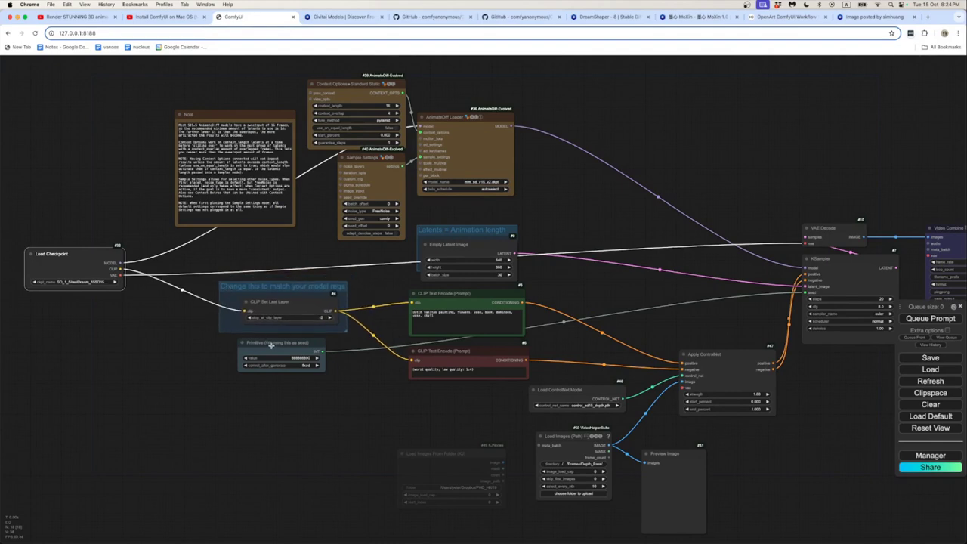
left_click_drag(272, 344, 274, 352)
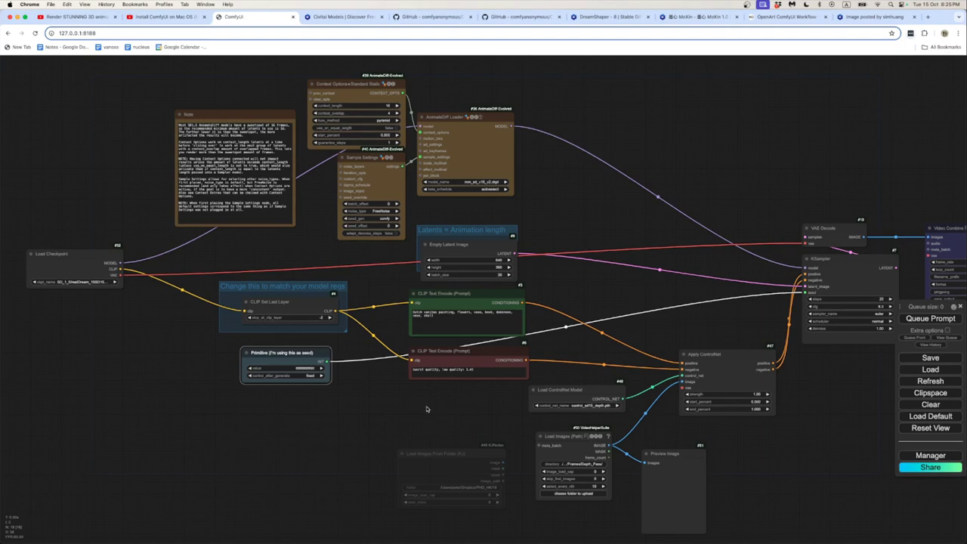
left_click_drag(427, 409, 363, 404)
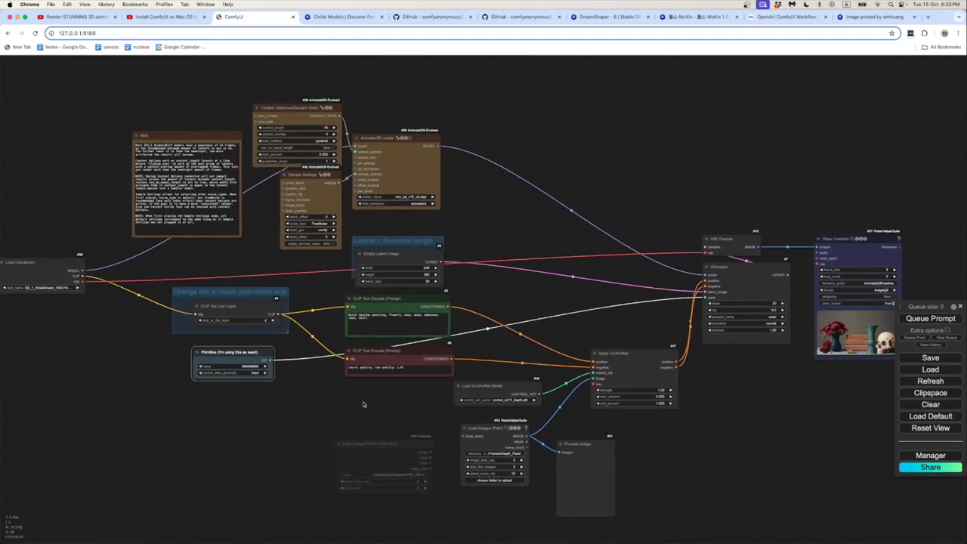
- Play the YouTube video on rendering 3D animations with Blender and Stable Diffusion, jump back to its intro and pause it
left_click(74, 17)
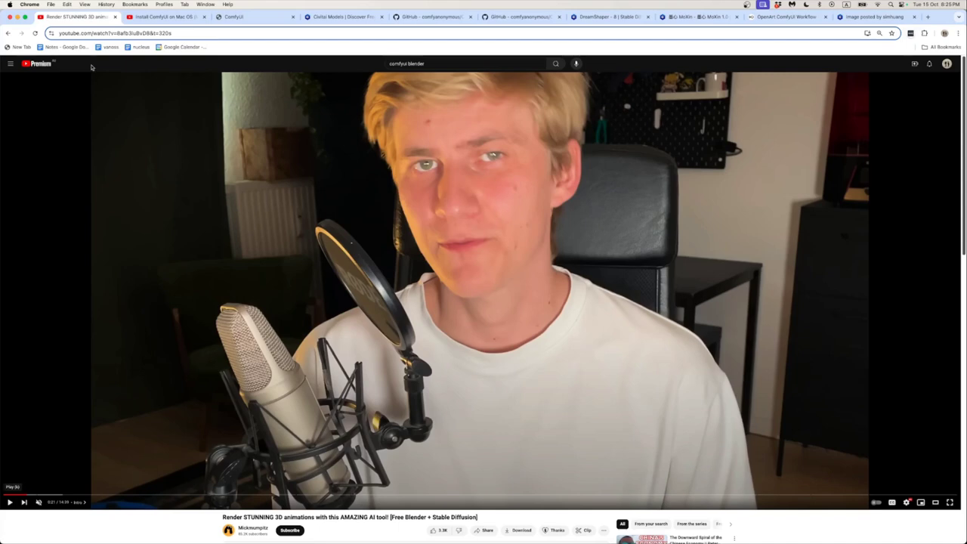
left_click(58, 457)
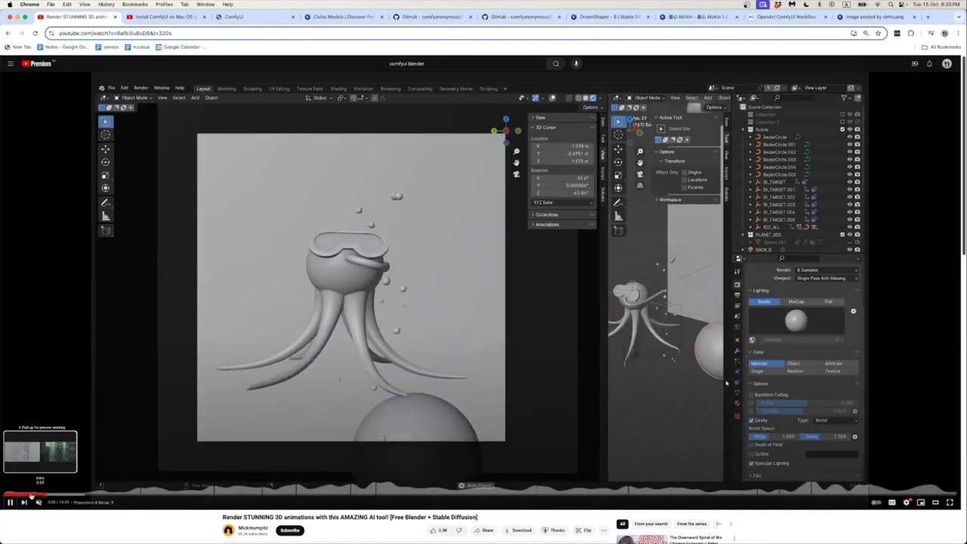
left_click(30, 495)
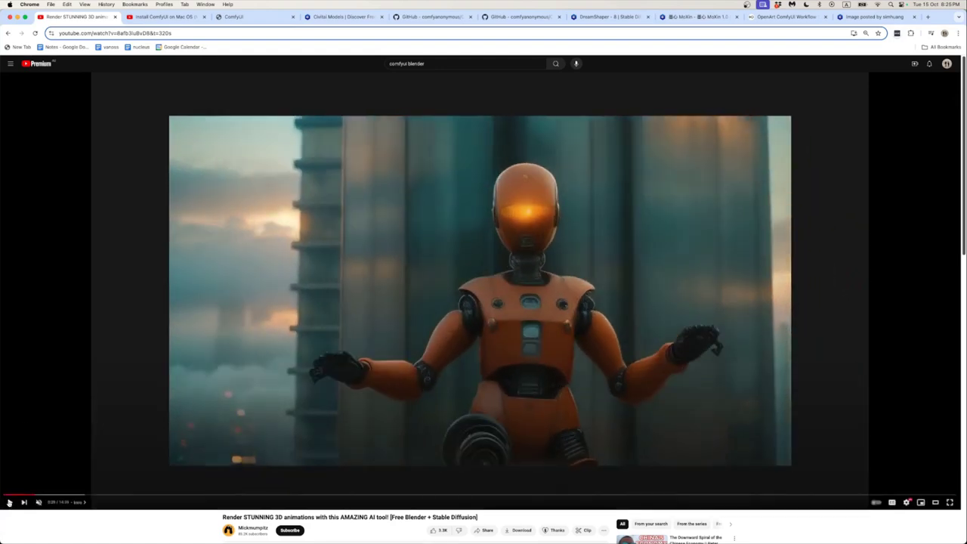
left_click(10, 502)
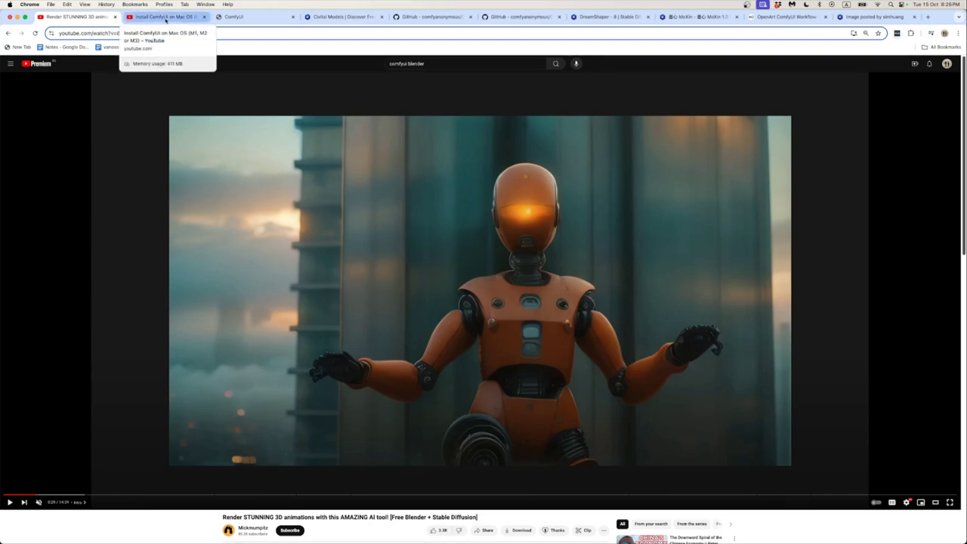
- Play a short part of the YouTube video "Install ComfyUI on Mac OS (M1, M2 or M3)" and pause it
left_click(165, 18)
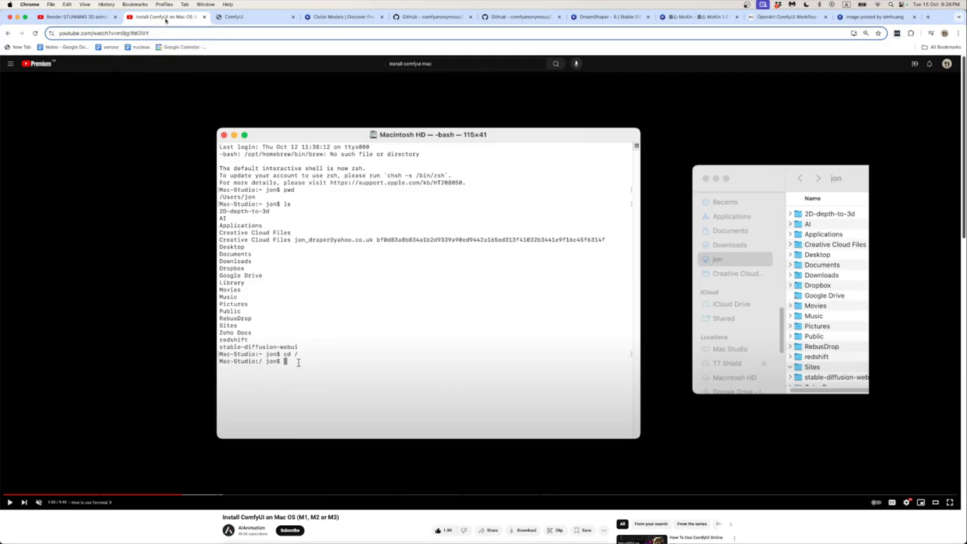
left_click(156, 353)
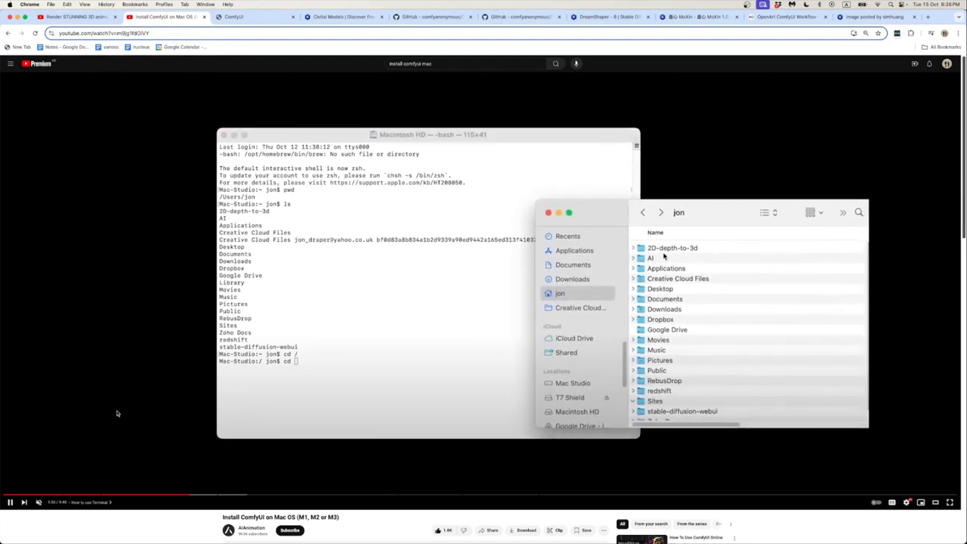
left_click(117, 413)
- Switch to Finder and go to the Art_Applications folder in Dropbox
key("super+Tab")
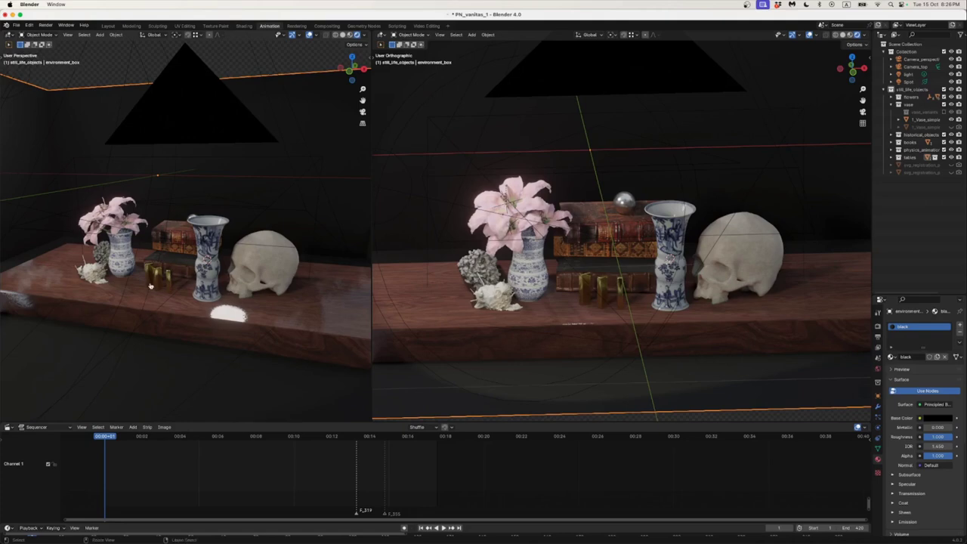
key("super+Tab")
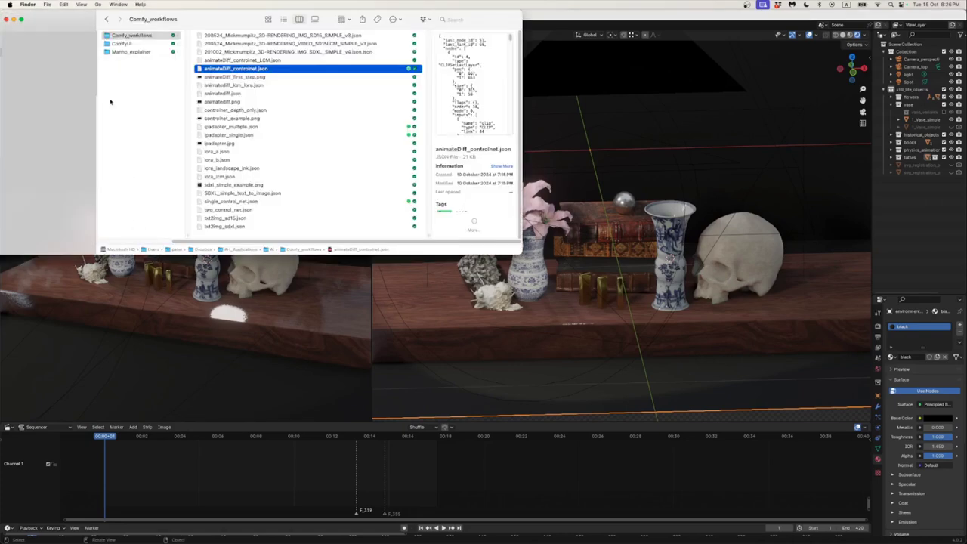
key("super+[")
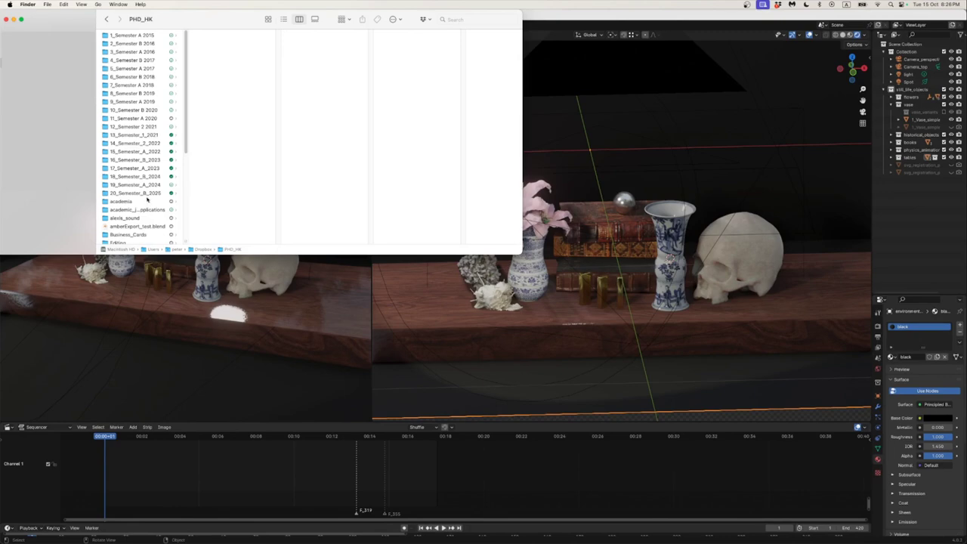
left_click(148, 185)
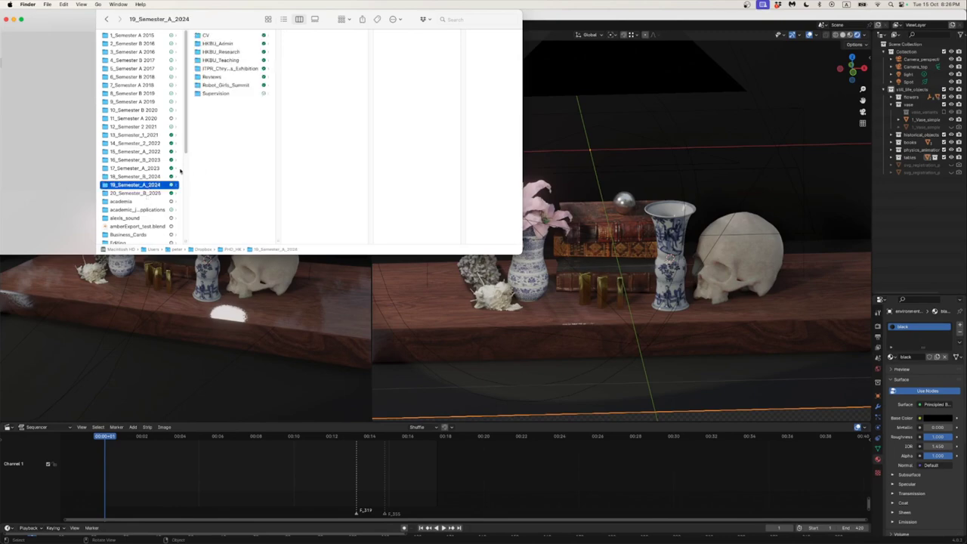
left_click(107, 18)
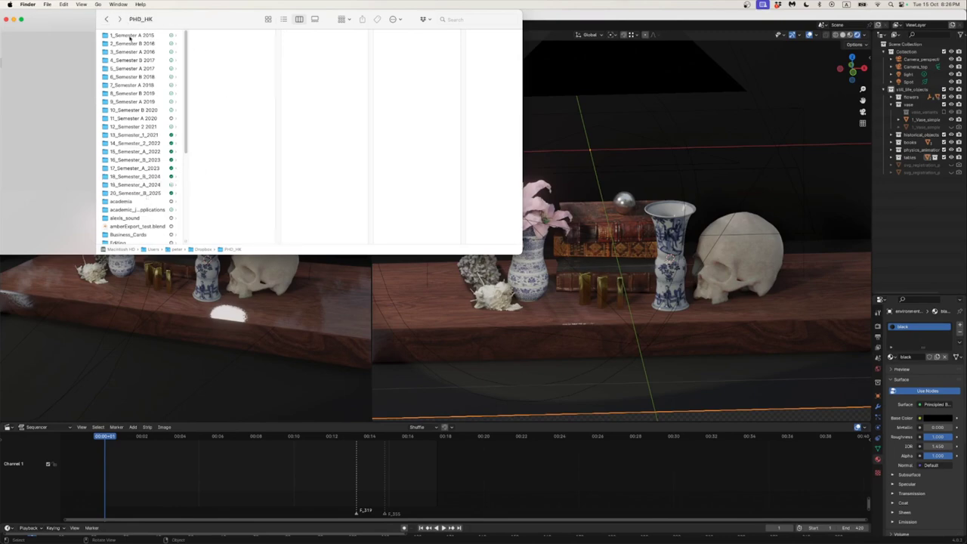
key("super+[")
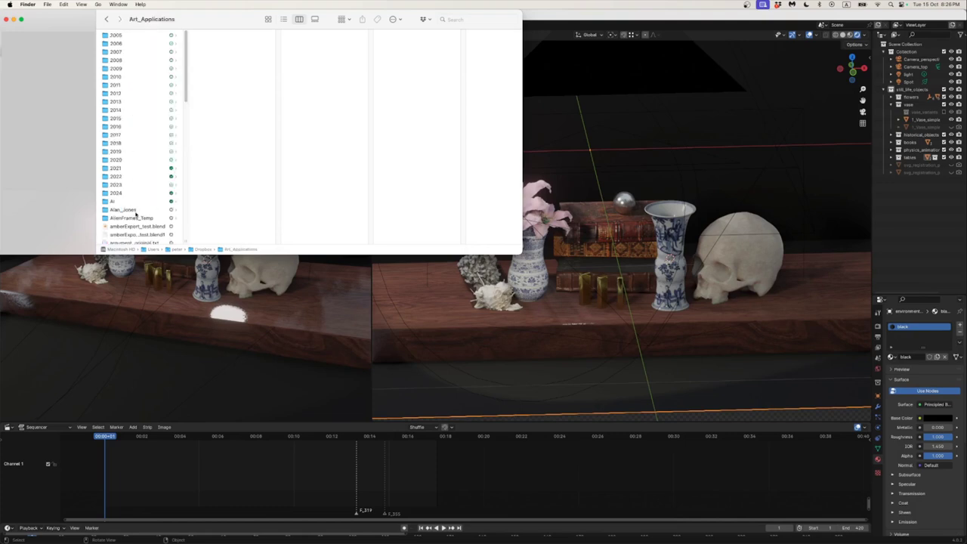
- Open the input folder of the ComfyUI installation inside the AI folder
scroll(136, 214, "down", 3)
left_click(125, 160)
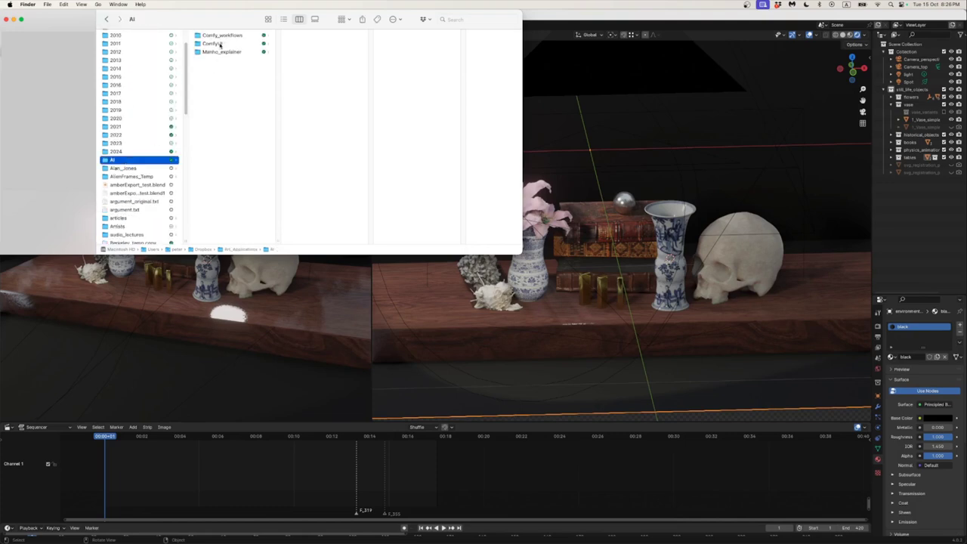
left_click(219, 44)
left_click(302, 185)
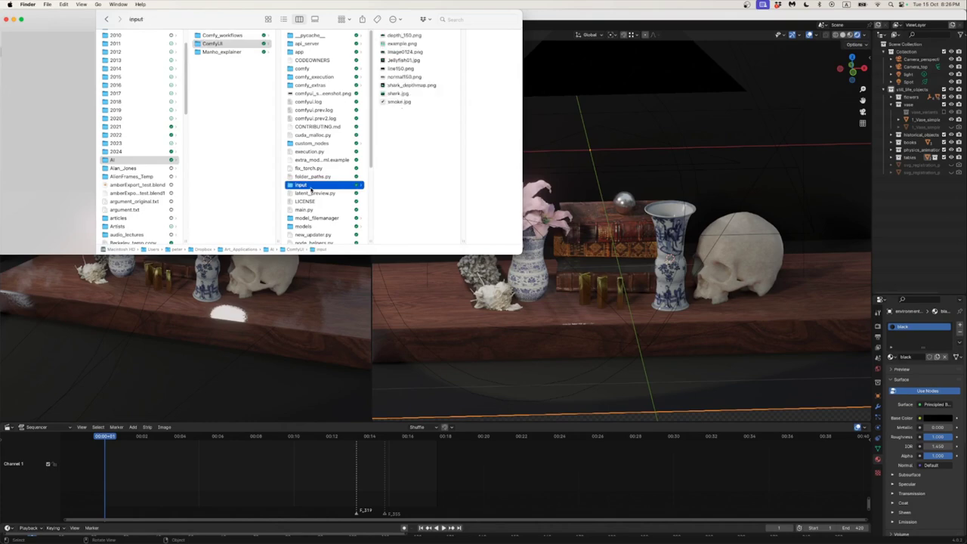
- Preview the depth image depth_150.png in the ComfyUI input folder, and close the preview
key("Right")
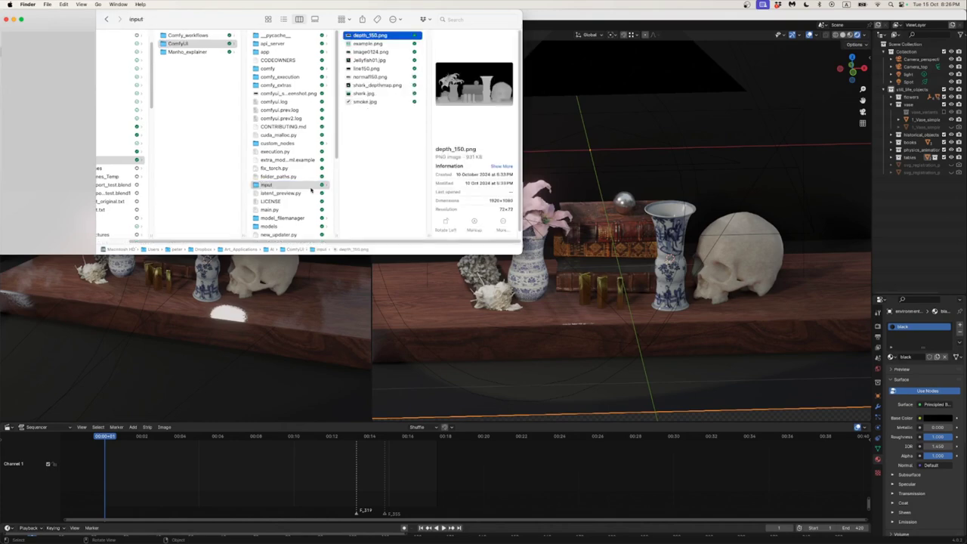
key("space")
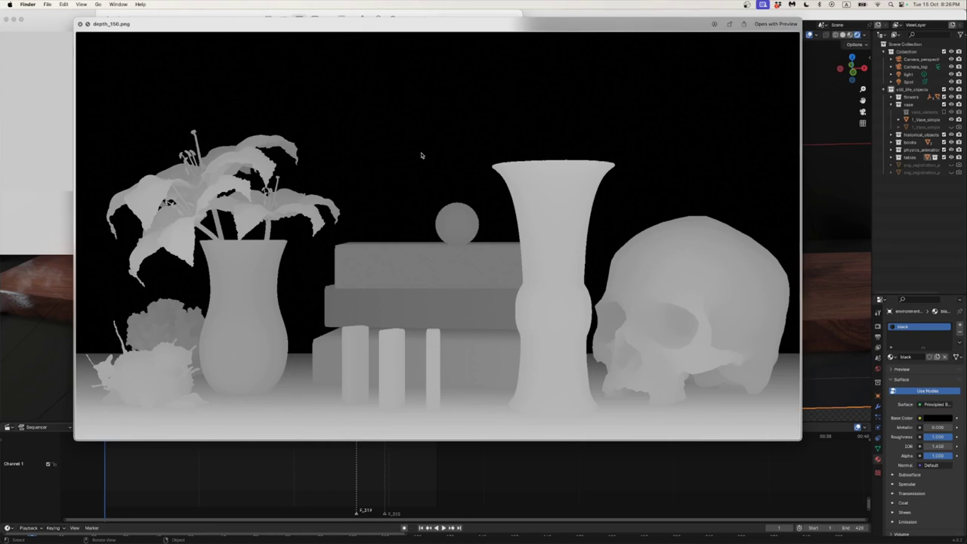
key("space")
- Preview the rendered still-life frame Image0124.png at full size, and close the preview
key("Down")
key("Down")
key("Down")
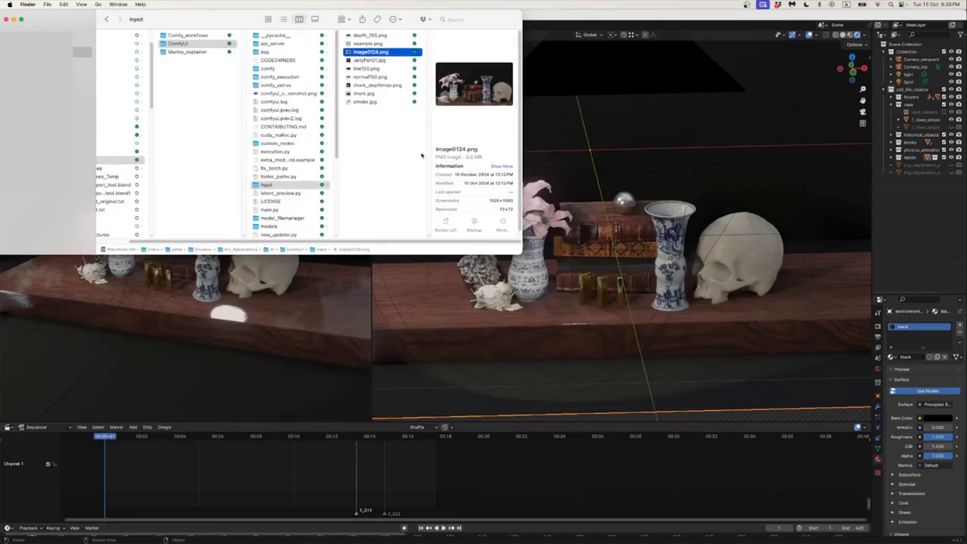
key("Up")
key("space")
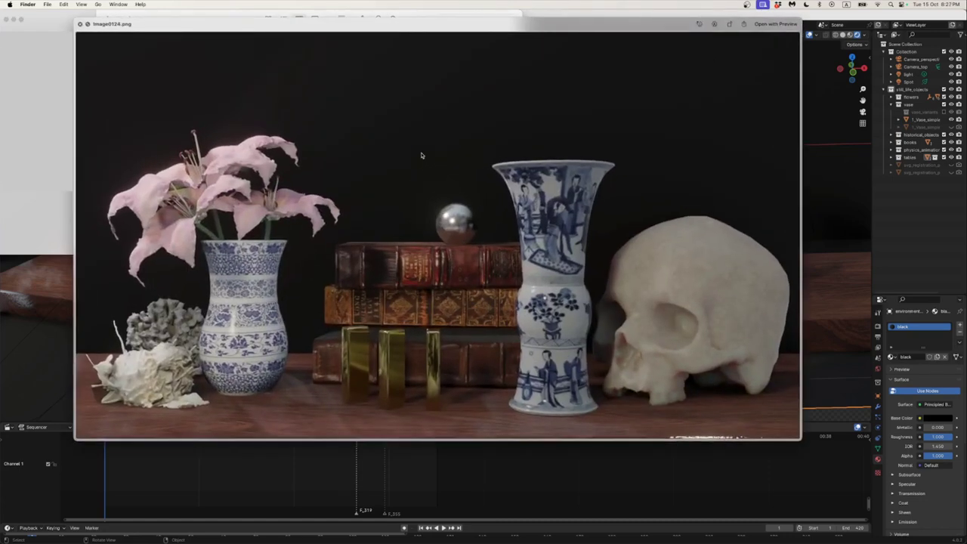
key("space")
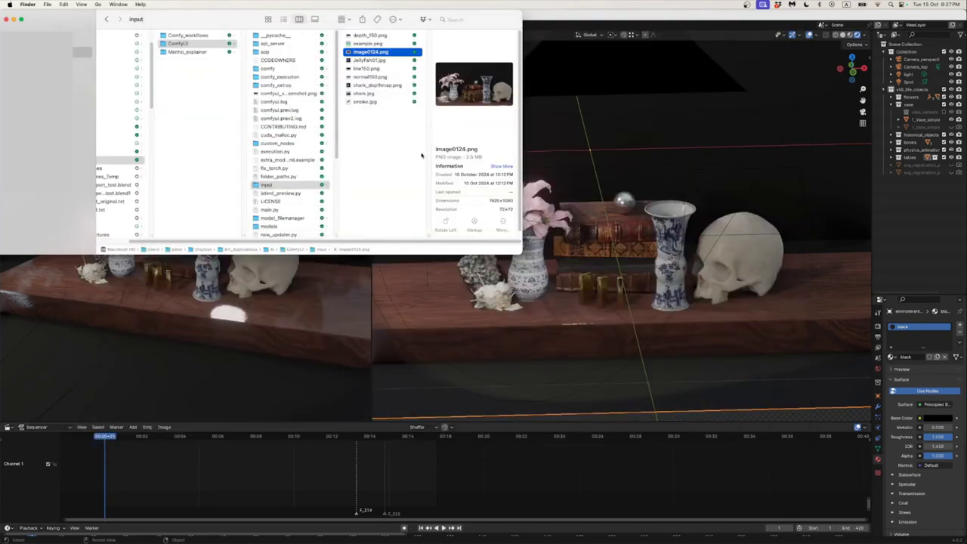
- Preview the line drawing line150.png from the same input folder, and close the preview
key("Down")
key("Down")
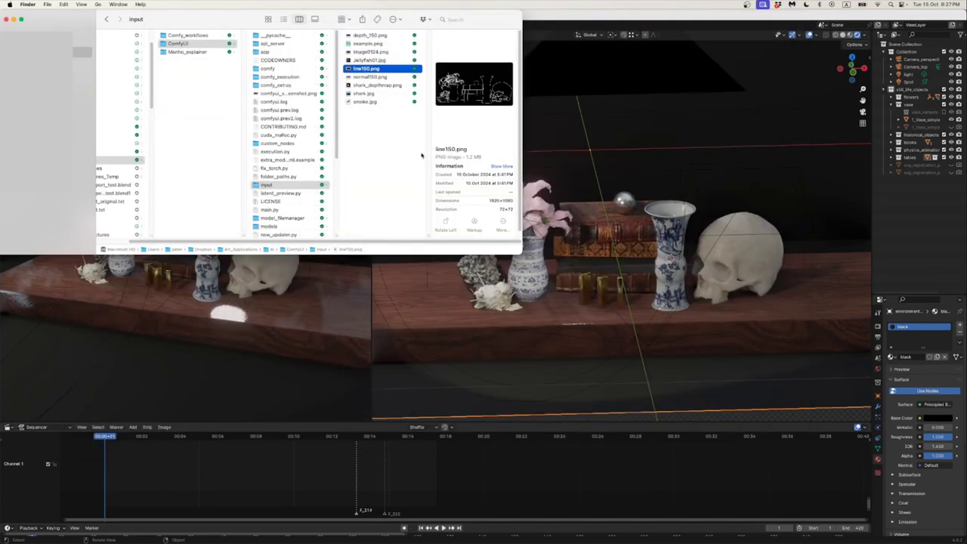
key("space")
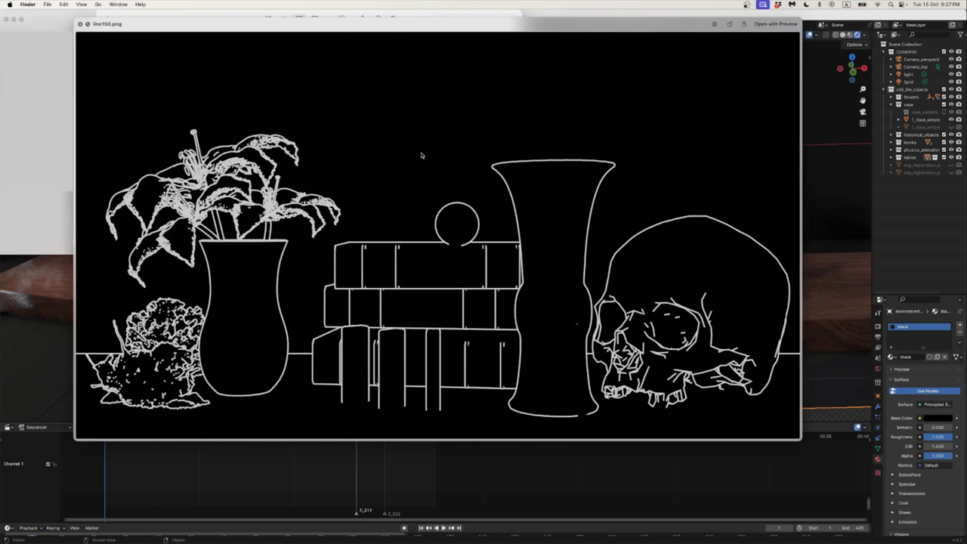
key("space")
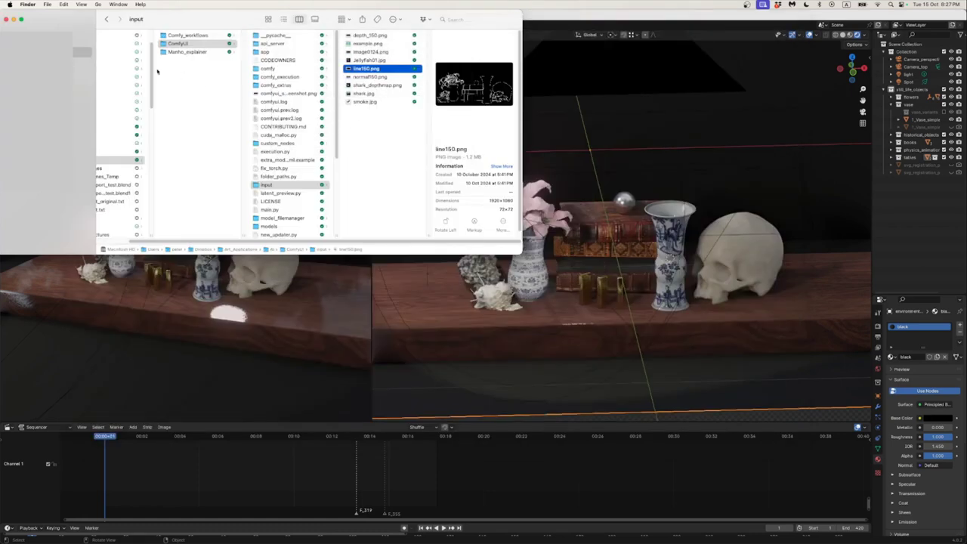
- Open the Depth_Pass folder under PHD_HK, 19_Semester_A_2024, HKBU_Teaching, 3D_Fundamentals, Frames
left_click(81, 62)
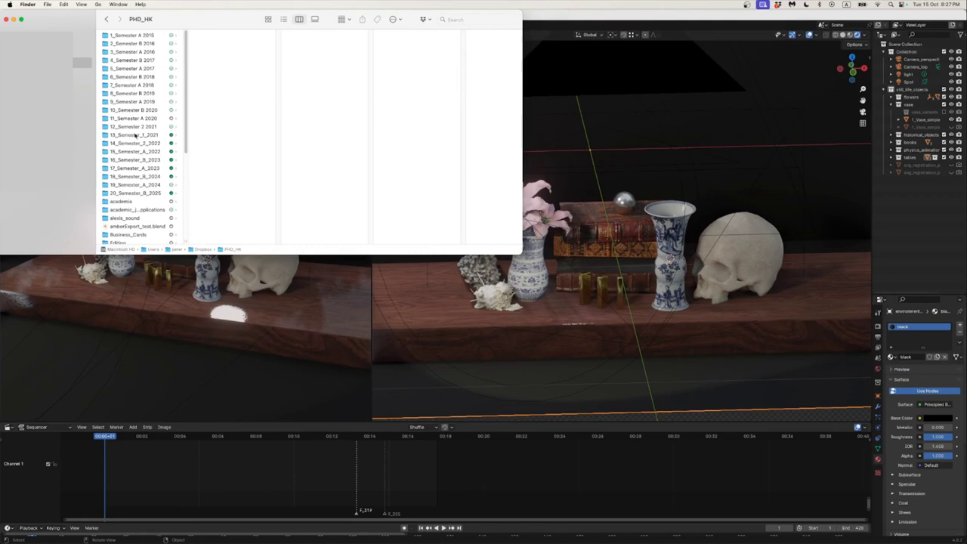
left_click(144, 185)
left_click(233, 52)
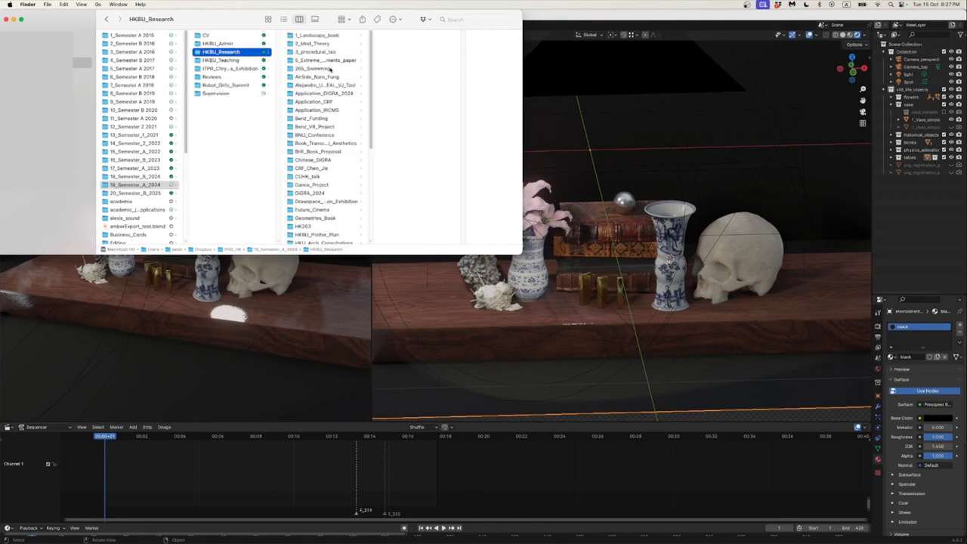
left_click(242, 60)
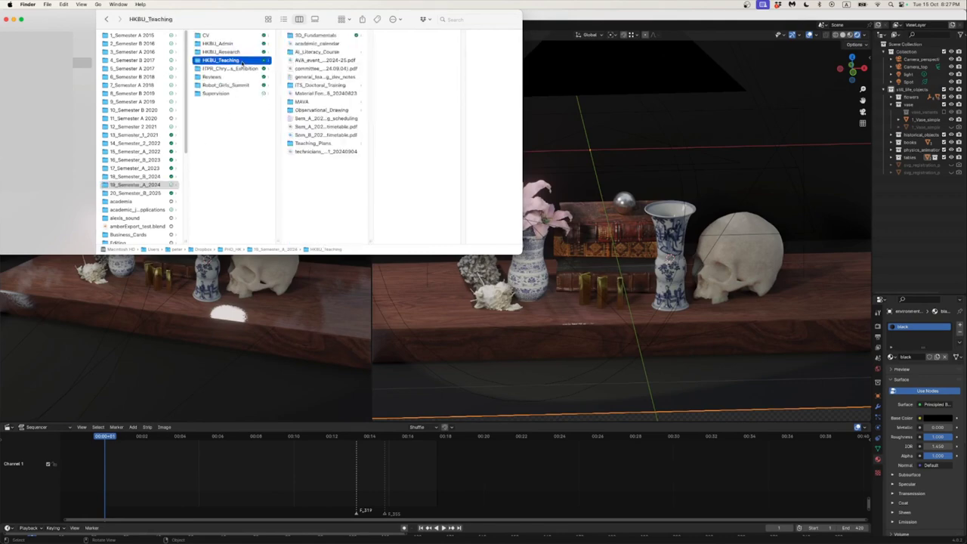
left_click(308, 35)
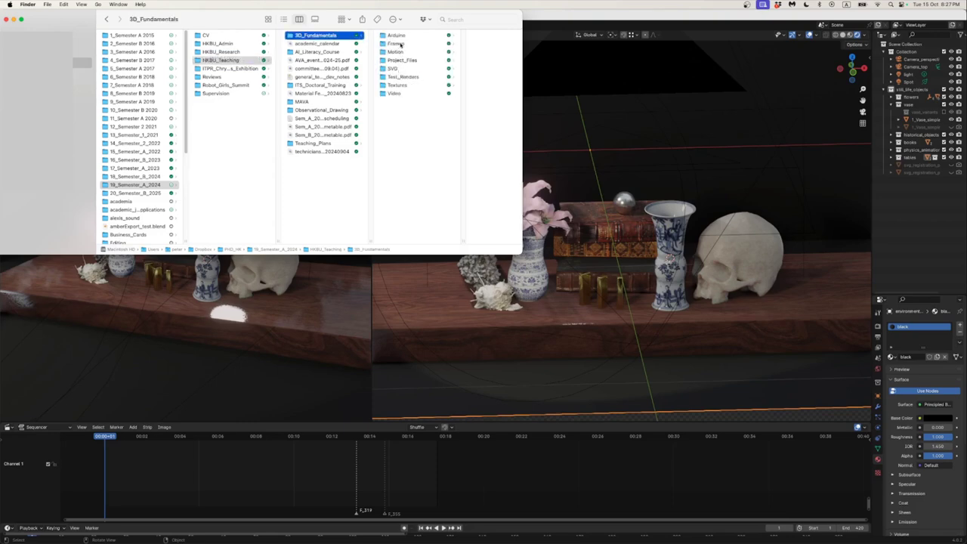
left_click(397, 43)
left_click(453, 67)
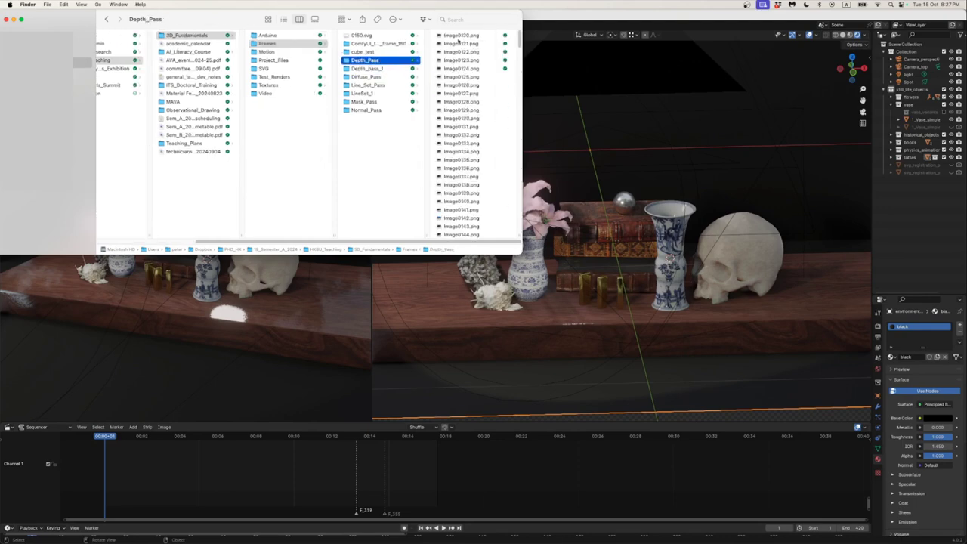
- Preview the first depth pass frame, image0120.png, and close the preview
left_click(461, 35)
key("space")
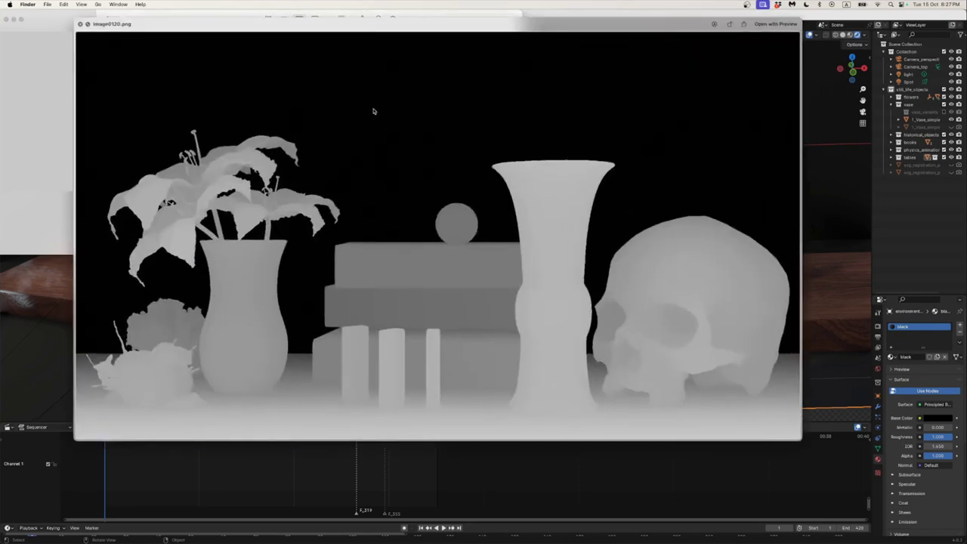
key("space")
- Preview image0213.png and step backward through the depth pass frames to image0185.png
scroll(374, 114, "down", 5)
left_click(374, 116)
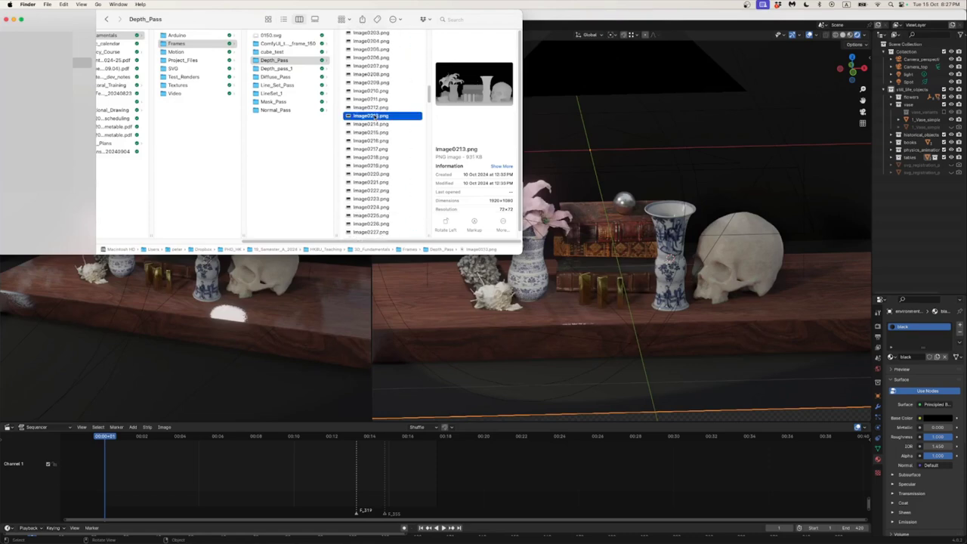
key("space")
key("Up")
key("Up")
key("Up")
key("Up")
key("Up")
key("Up")
key("Up")
key("Up")
key("Up")
key("Up")
key("Up")
key("Up")
key("Up")
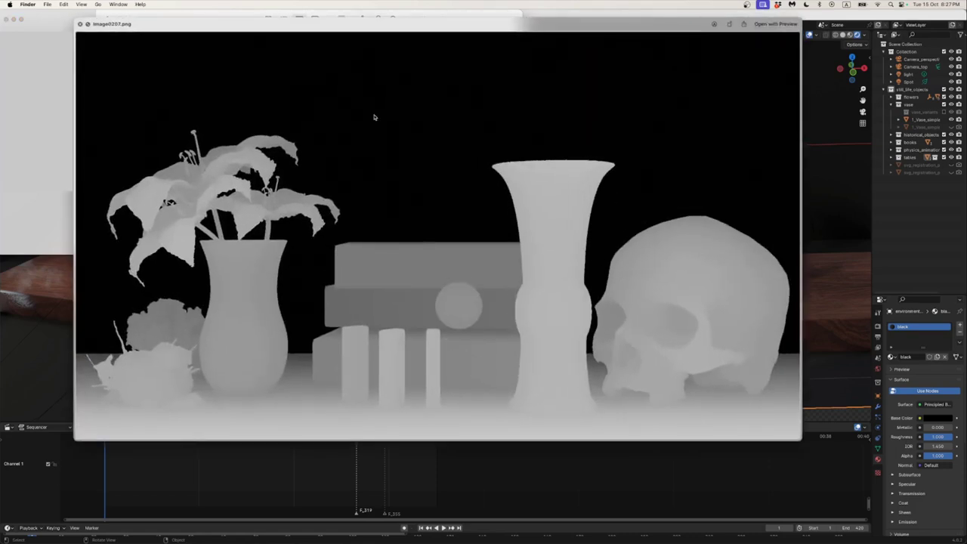
key("Up")
key("Up")
key("Up")
key("Up")
key("Up")
key("Up")
key("Up")
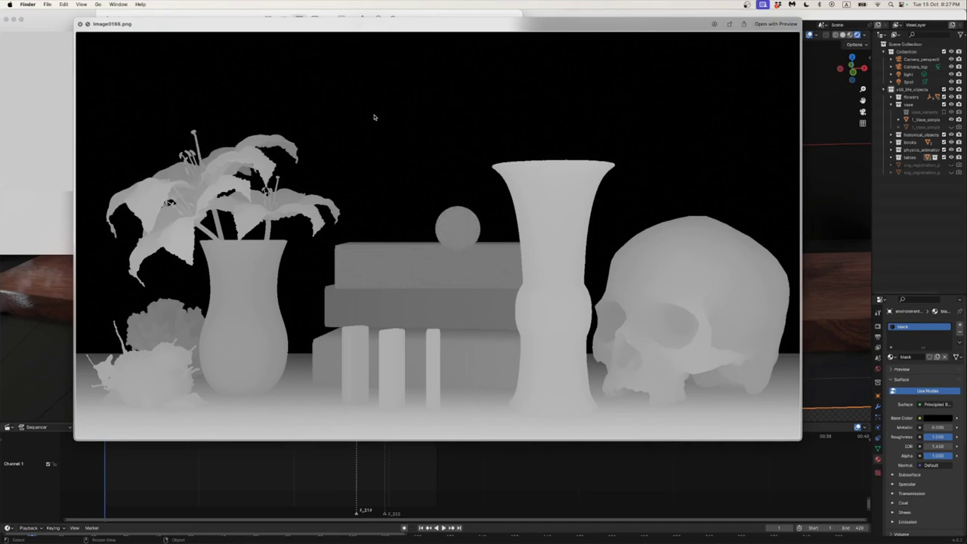
- Step forward through the depth pass frames to image0273.png to follow the ball's motion, and close the preview
key("Down")
key("Down")
key("Down")
key("Down")
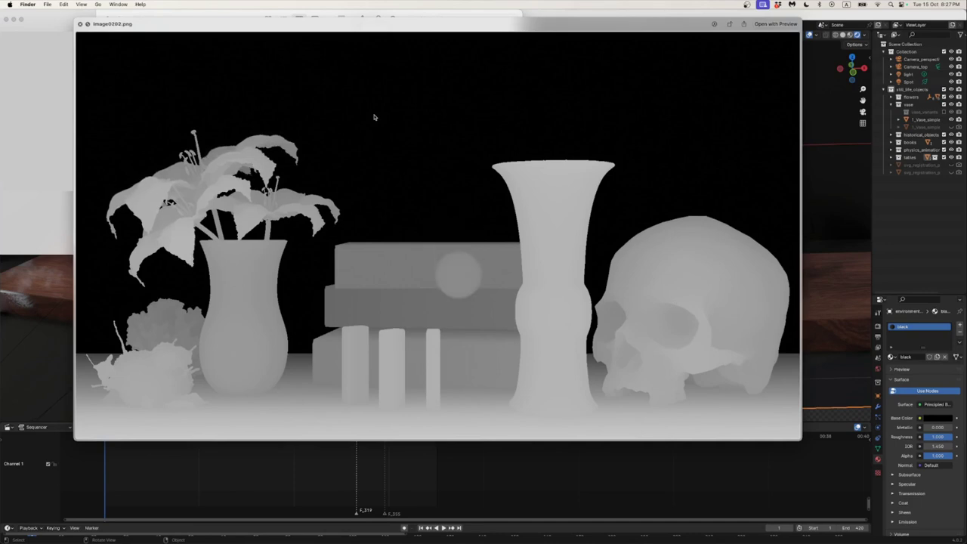
key("Down")
key("Down")
key("Down")
key("Down")
key("Down")
key("Down")
key("Down")
key("Down")
key("Down")
key("Down")
key("Down")
key("Down")
key("Down")
key("Down")
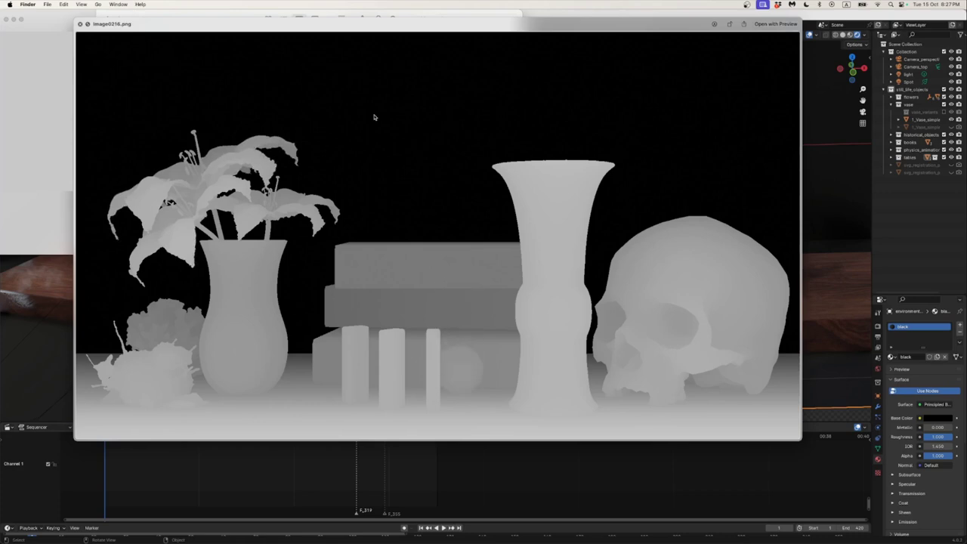
key("Down")
key("Down")
key("Down")
key("Down")
key("Down")
key("Down")
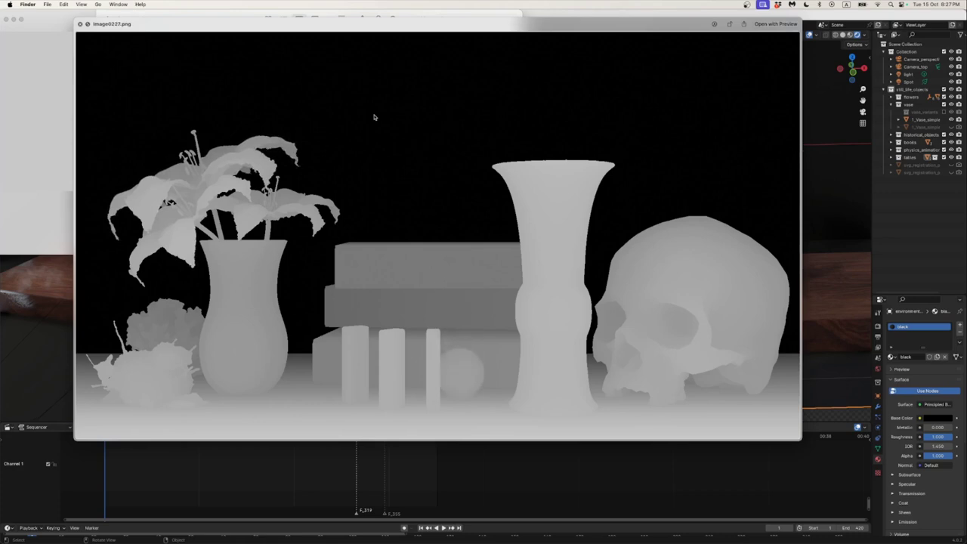
key("Down")
key("Down")
key("Down")
key("Down")
key("Down")
key("Down")
key("Down")
key("Down")
key("Down")
key("Down")
key("Down")
key("Down")
key("Down")
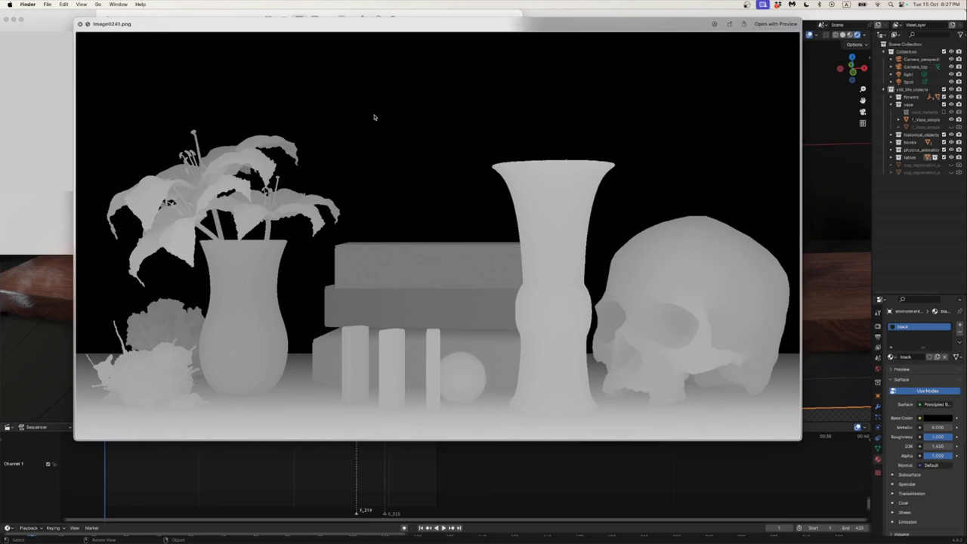
key("Down")
key("Down")
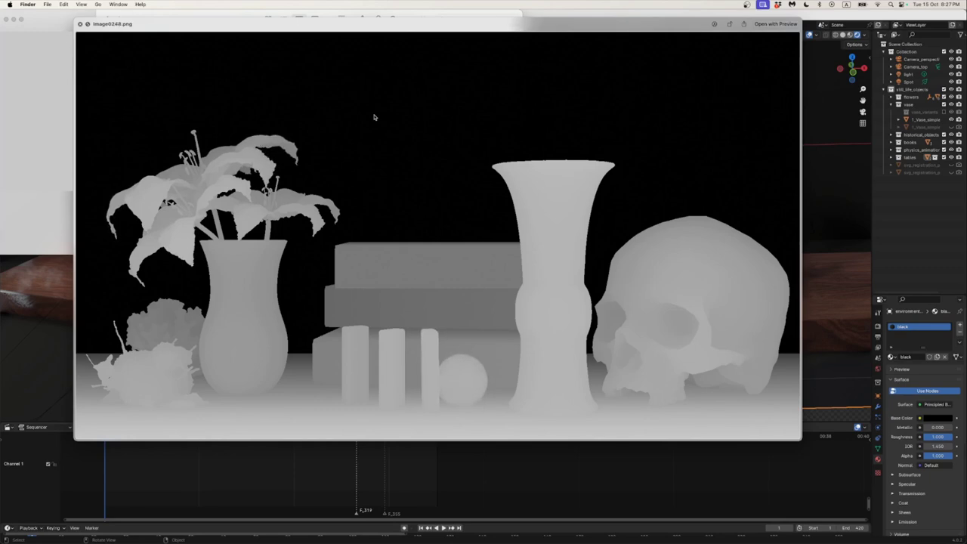
key("Down")
key("Down")
key("Down")
key("Down")
key("Down")
key("Down")
key("Down")
key("Down")
key("Down")
key("Down")
key("Down")
key("Down")
key("Down")
key("Down")
key("Down")
key("Down")
key("Down")
key("Down")
key("Down")
key("Down")
key("Down")
key("Down")
key("Down")
key("Down")
key("Down")
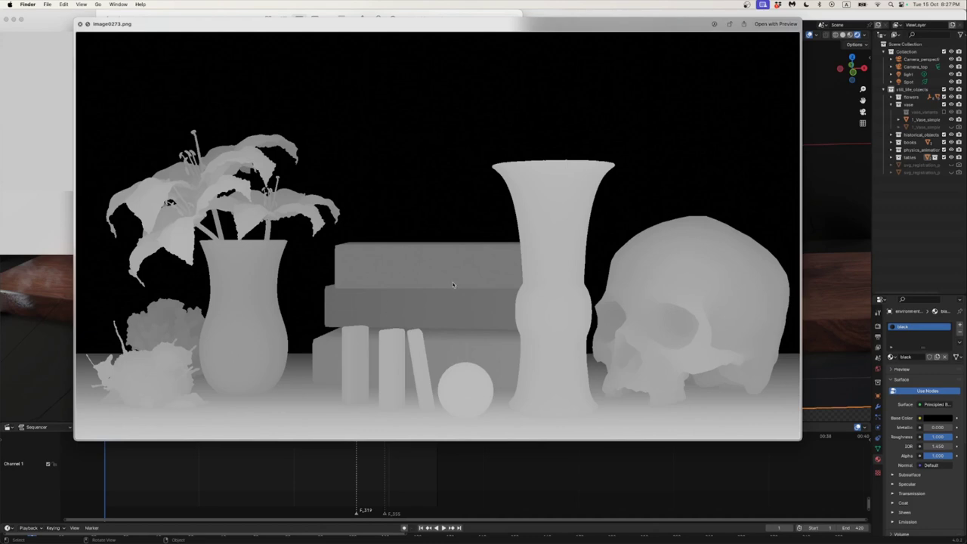
key("space")
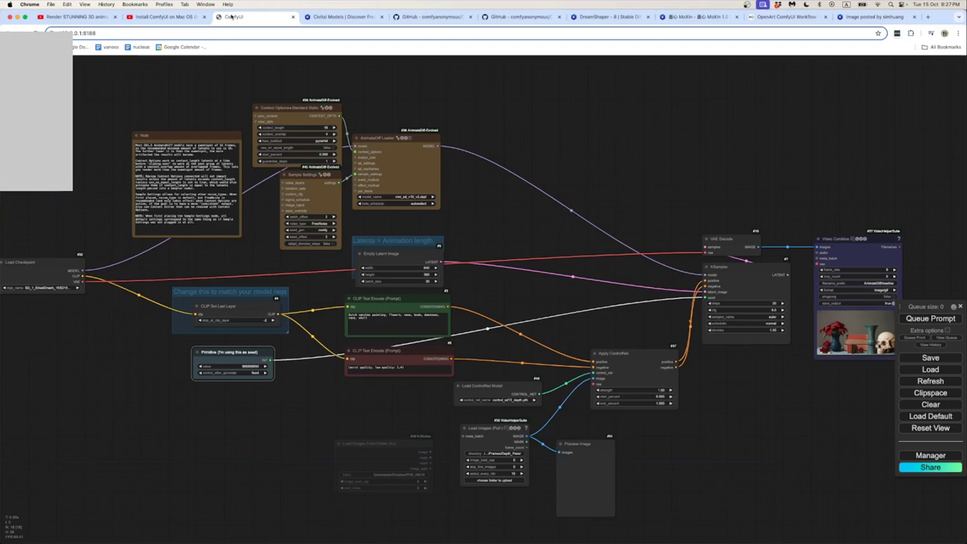
- Examine the restyled still-life animation in the Video Combine node of the ComfyUI workflow in Chrome
scroll(584, 307, "up", 10)
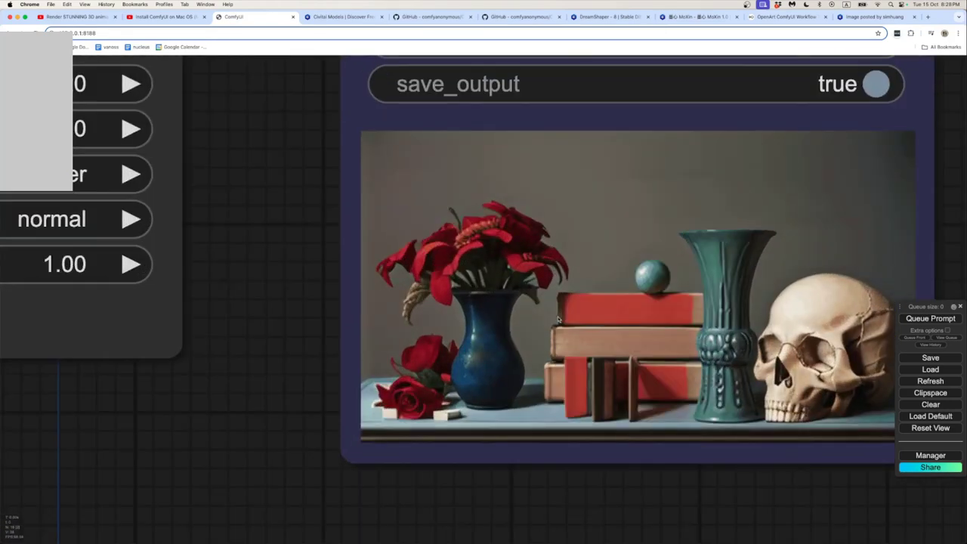
scroll(558, 319, "down", 3)
scroll(535, 310, "up", 4)
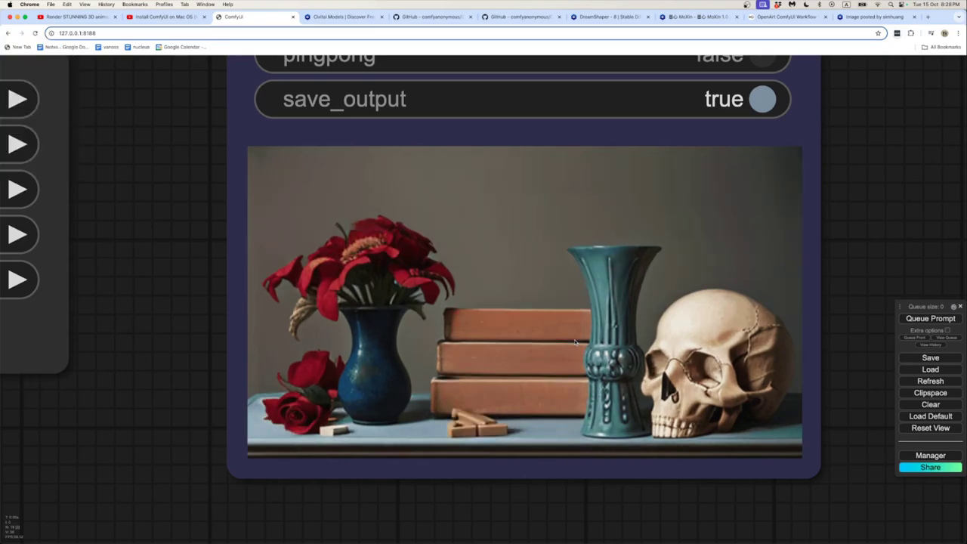
scroll(545, 344, "down", 10)
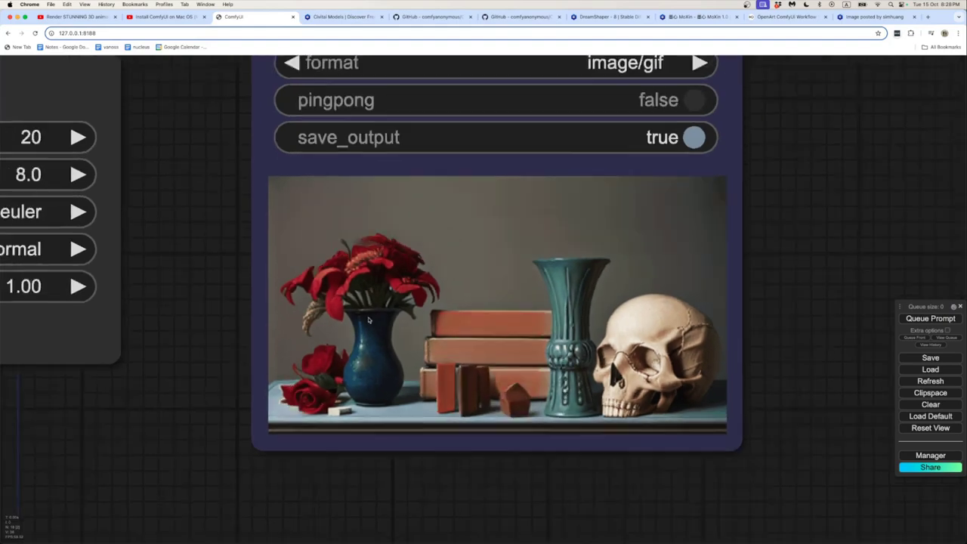
- Examine the overall node graph, and read the Empty Latent Image settings and the positive CLIP text prompt
left_click_drag(361, 369, 643, 363)
scroll(612, 321, "down", 3)
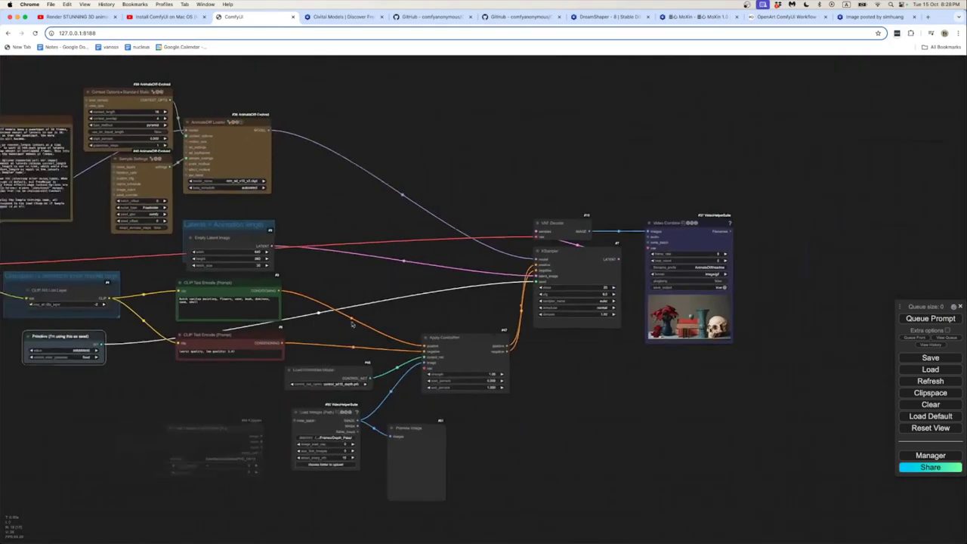
left_click_drag(288, 320, 516, 320)
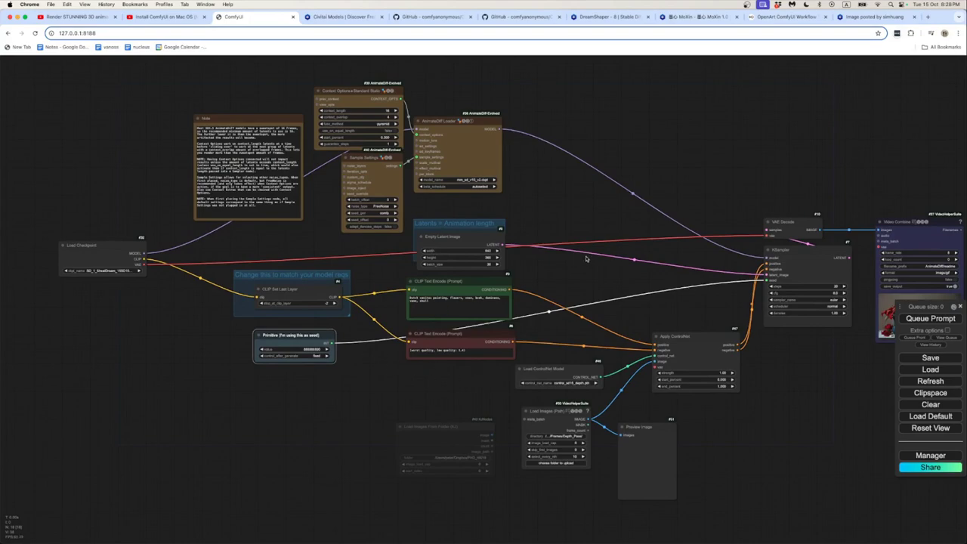
scroll(539, 277, "up", 15)
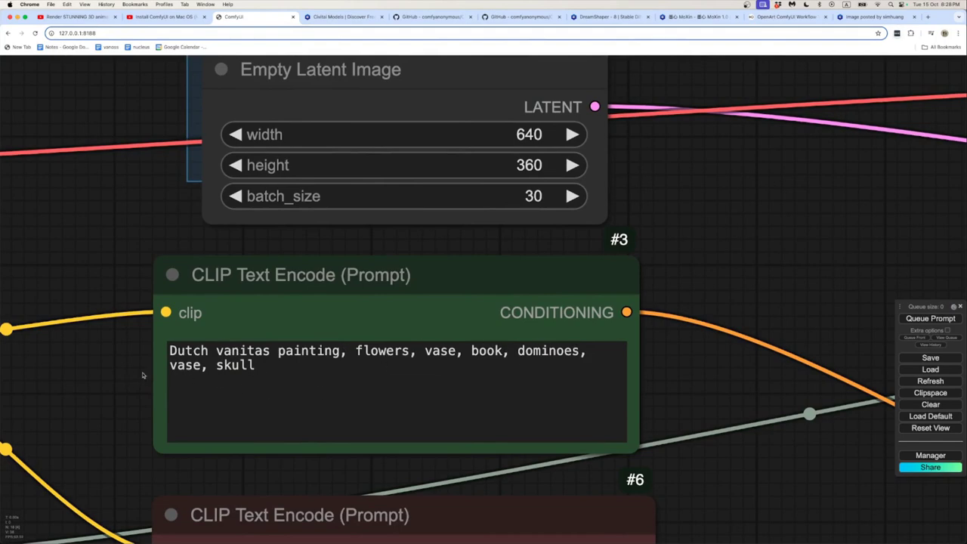
scroll(144, 375, "down", 5)
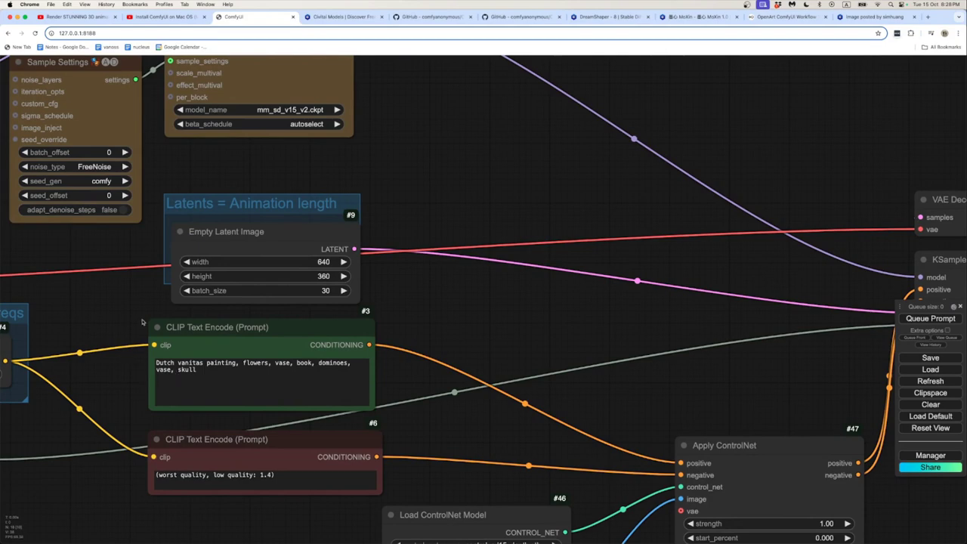
- Switch to Blender, widen the outliner and properties area, and select the Render Layers node in the Compositing workspace
key("super+Tab")
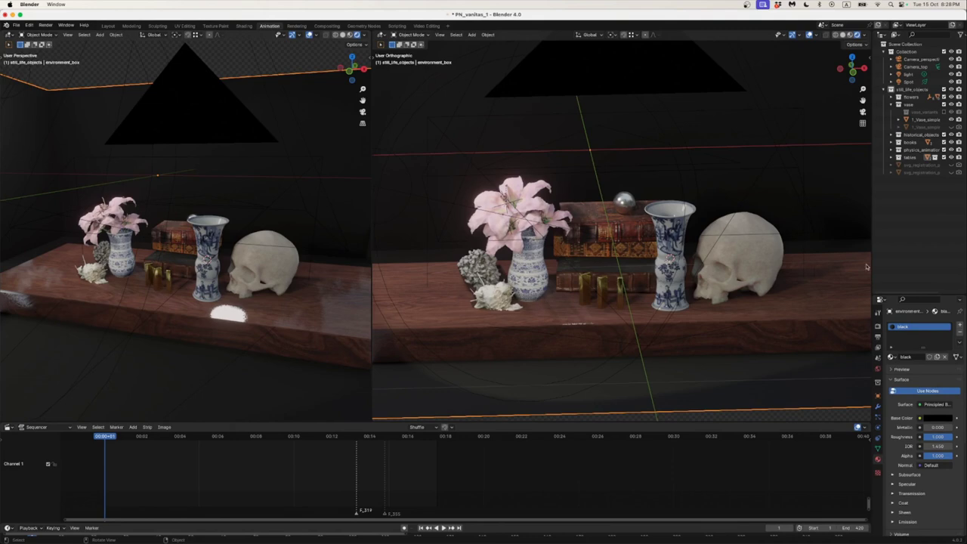
left_click_drag(872, 265, 790, 261)
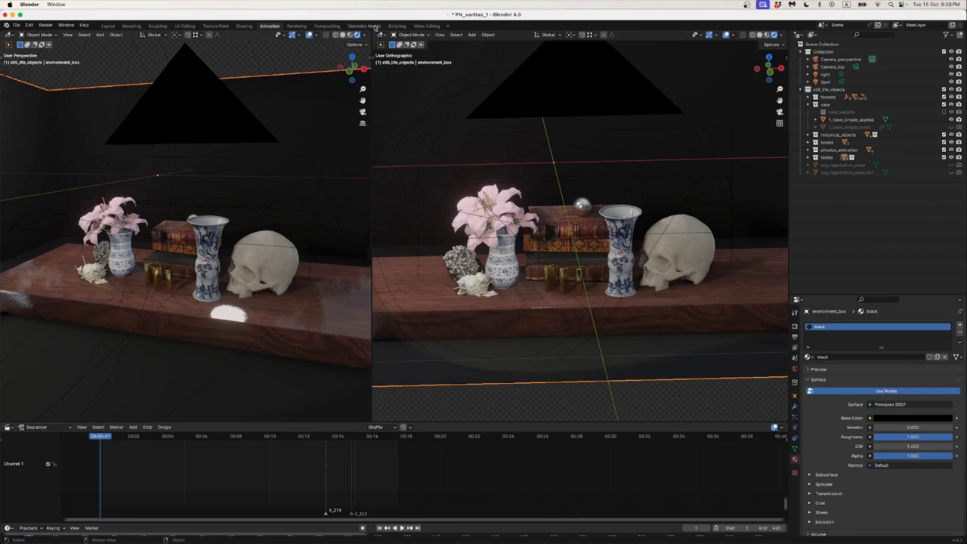
left_click(326, 26)
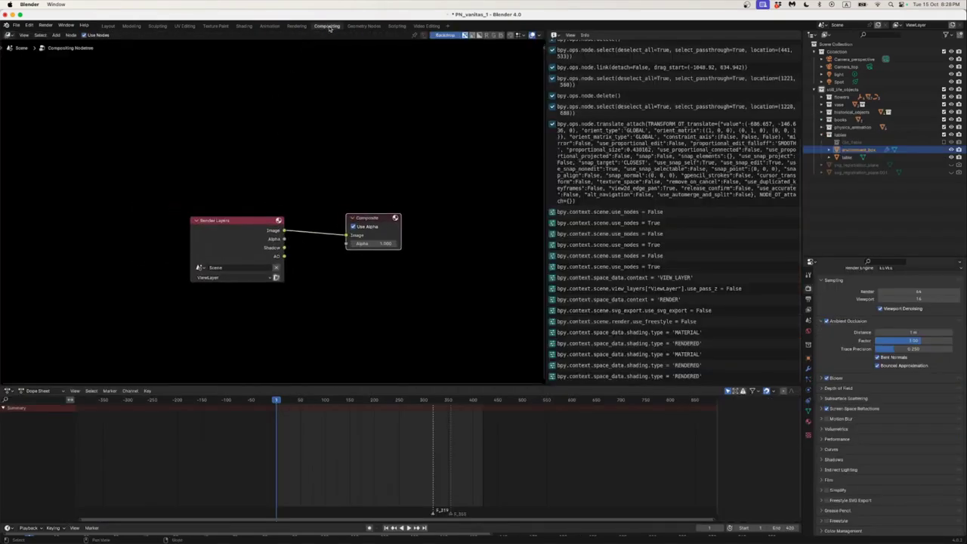
key("Home")
left_click(189, 208)
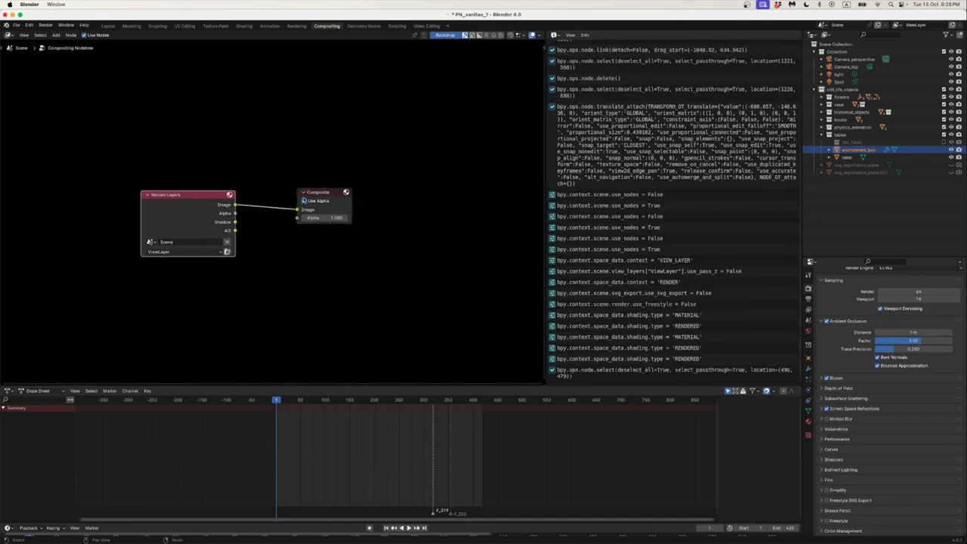
- Toggle Use Alpha and Use Nodes off and back on, and move the Render Layers and Composite nodes further apart
left_click(330, 201)
left_click(305, 200)
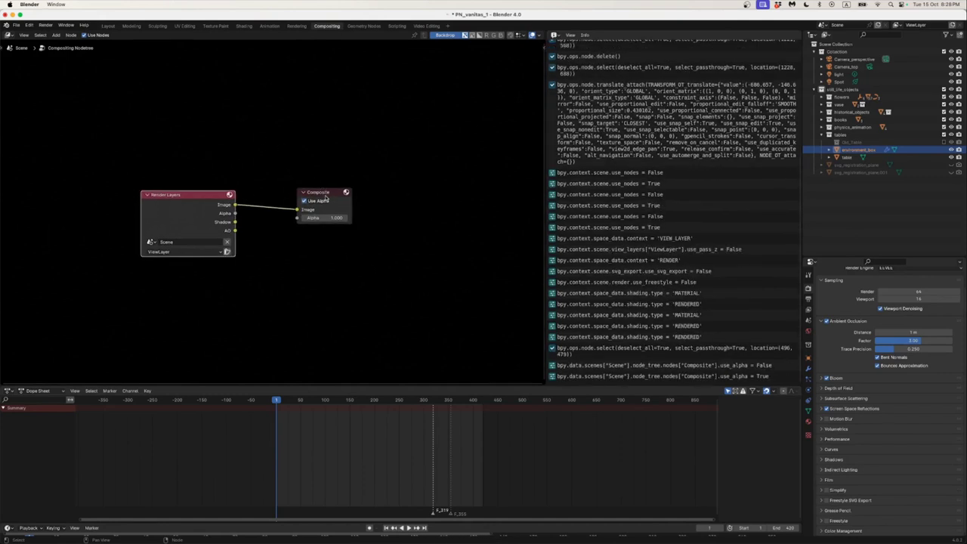
left_click_drag(326, 198, 354, 194)
left_click(87, 37)
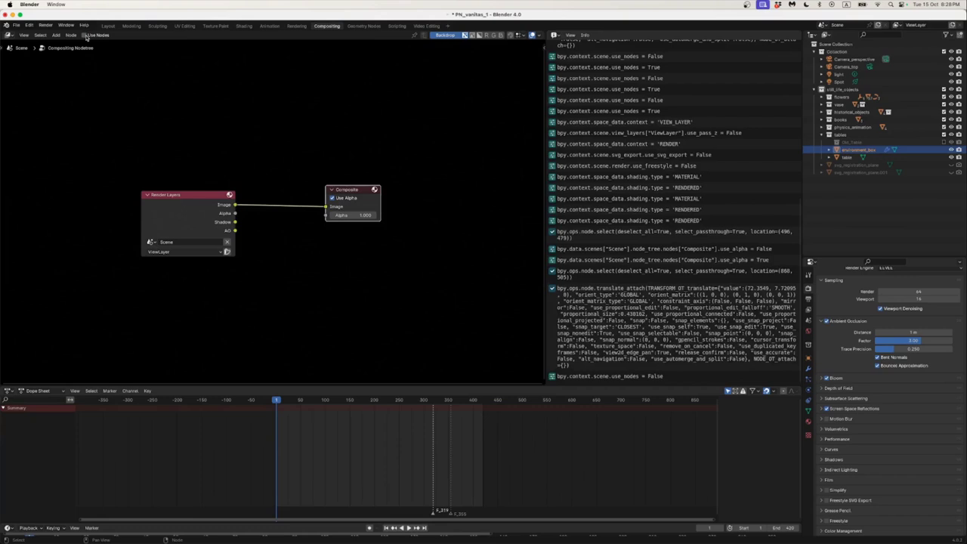
left_click(87, 37)
left_click(86, 36)
left_click(87, 37)
left_click_drag(180, 194, 123, 156)
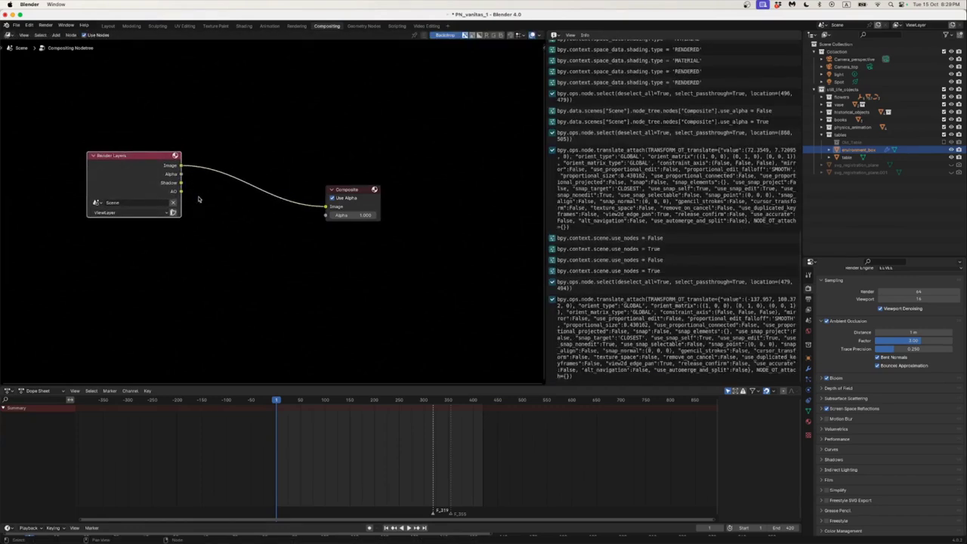
left_click(365, 197)
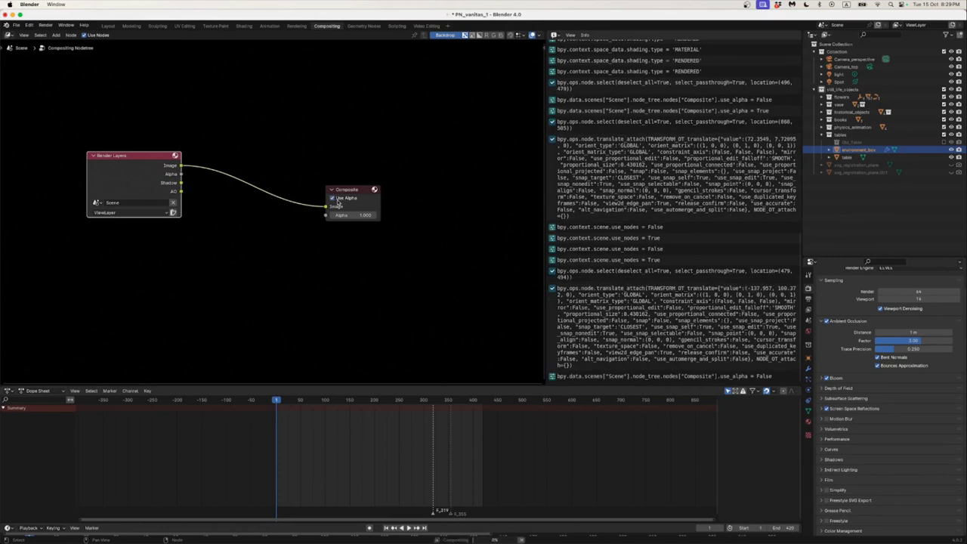
left_click(338, 201)
left_click_drag(354, 193, 368, 175)
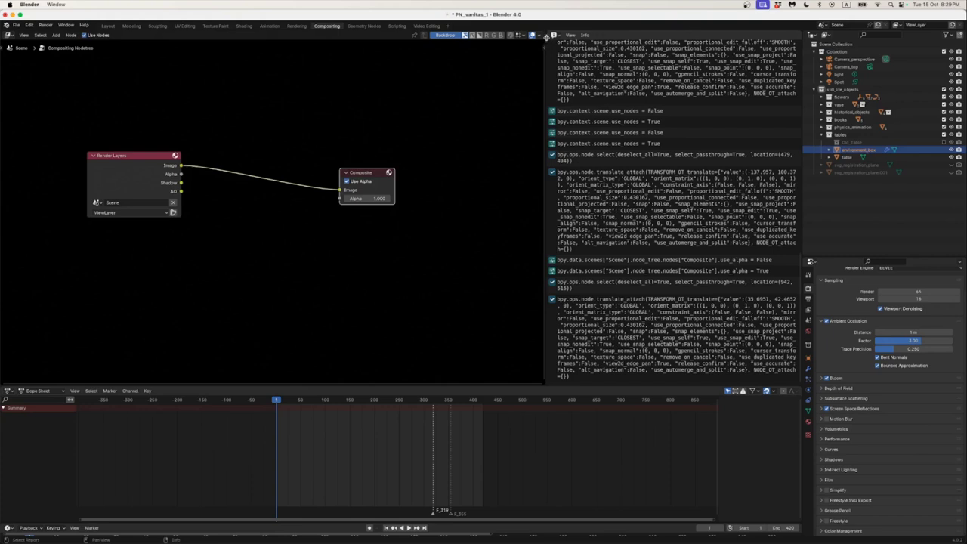
- Expand the compositor over the Info editor's area so the node tree fills the full width
left_click_drag(543, 31, 564, 59)
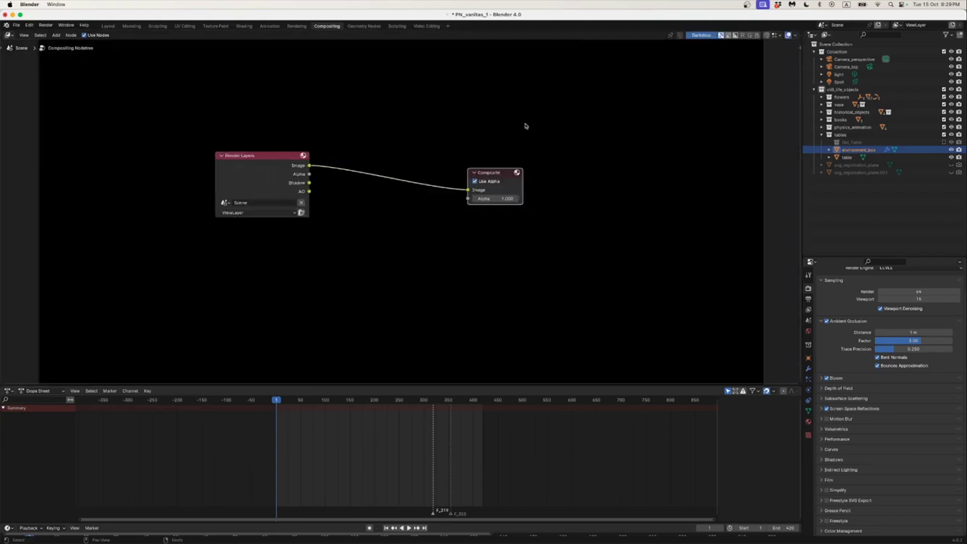
left_click_drag(531, 144, 456, 157)
scroll(492, 201, "left", 2)
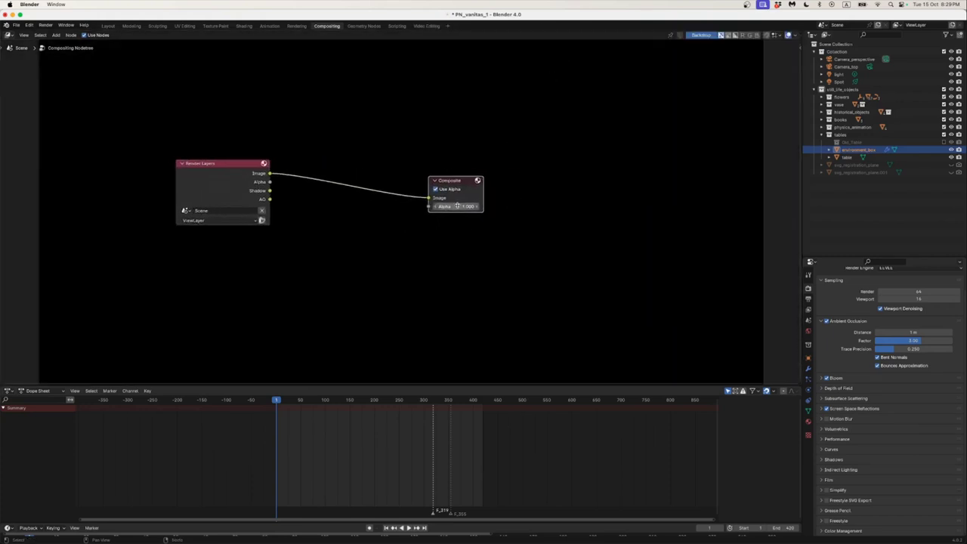
- Try to add a preview node below the Composite node by searching the node list for "preview"
key("shift+a")
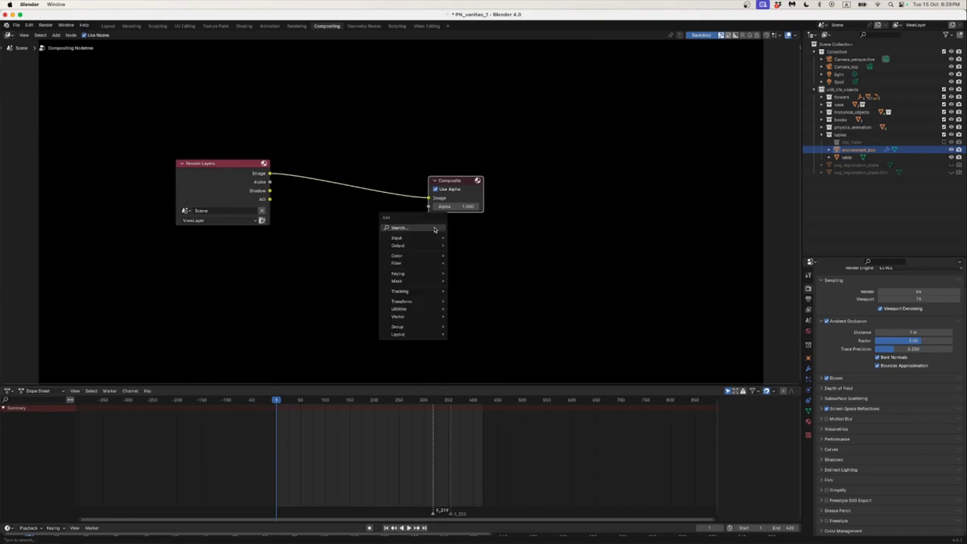
left_click(434, 227)
type("preview")
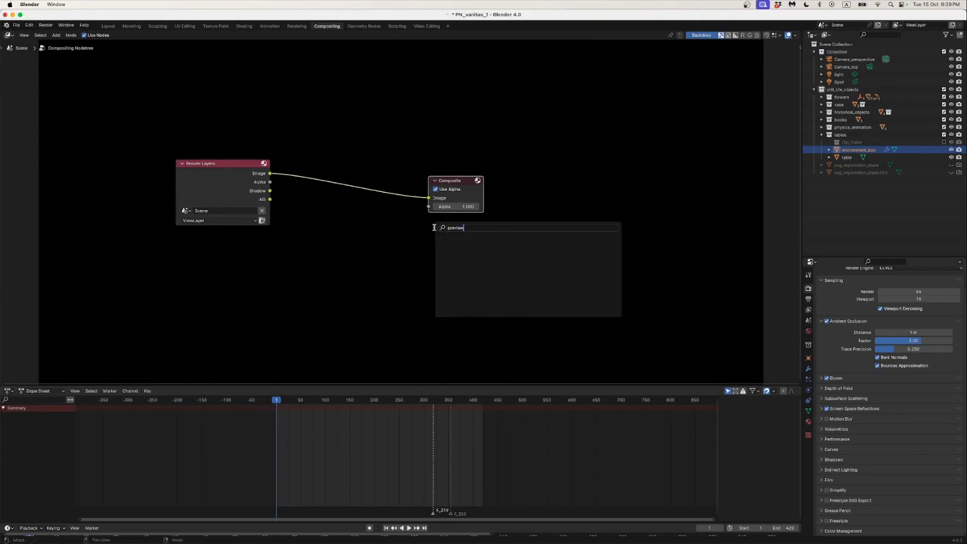
key("Return")
left_click(446, 240)
- Add a Viewer node below the Composite node and connect the Render Layers Image output to its Image input
key("shift+a")
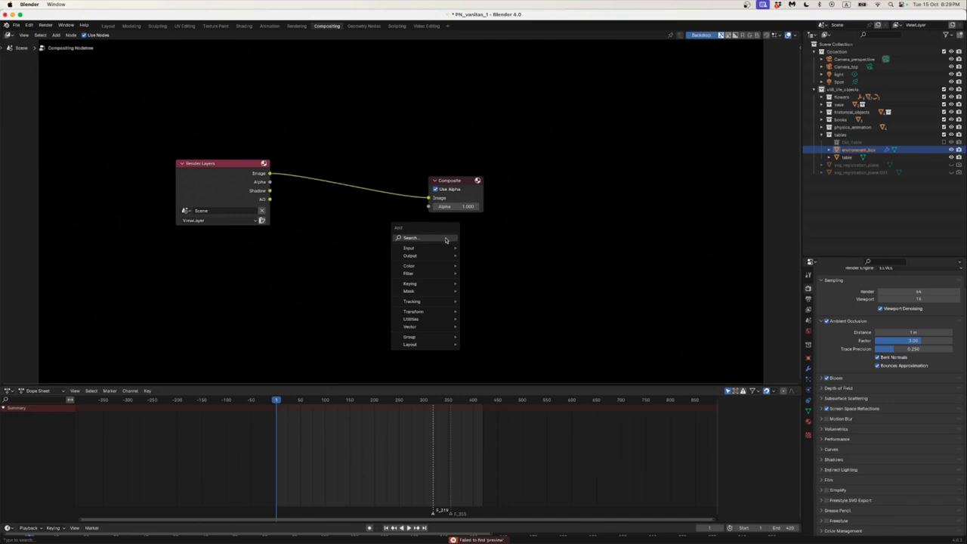
left_click(445, 237)
type("view")
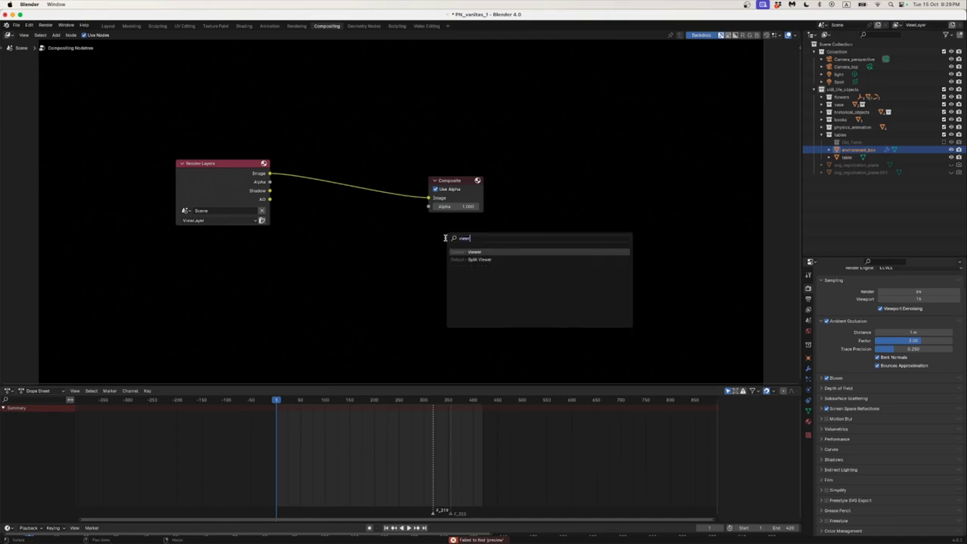
key("Return")
left_click(363, 219)
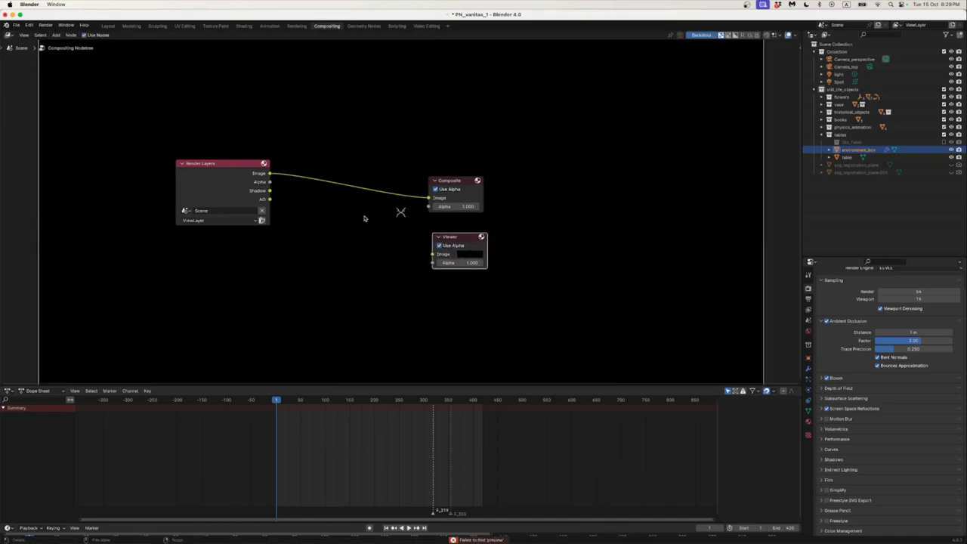
left_click_drag(270, 173, 434, 255)
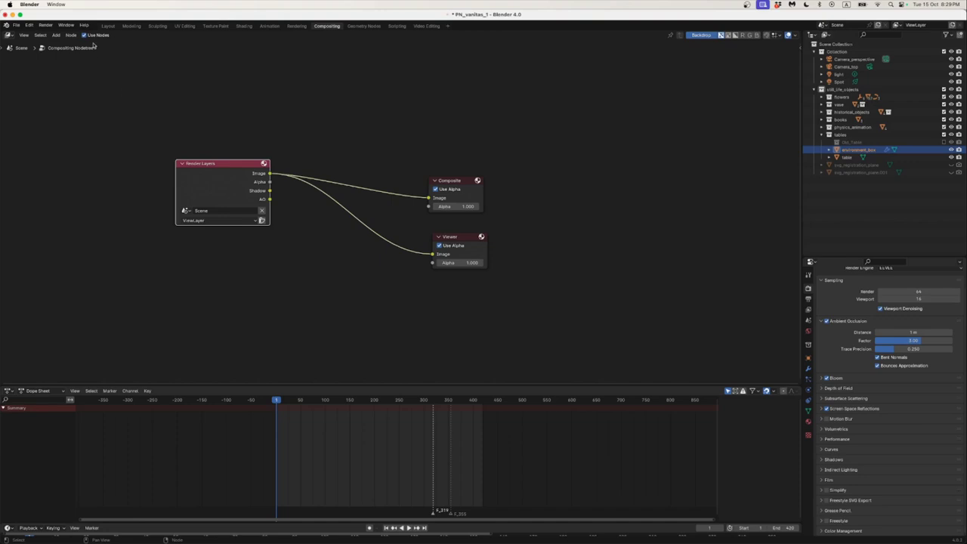
- Render the current frame as an image, return to the compositor, and shift the Viewer node slightly
left_click(44, 26)
left_click(49, 32)
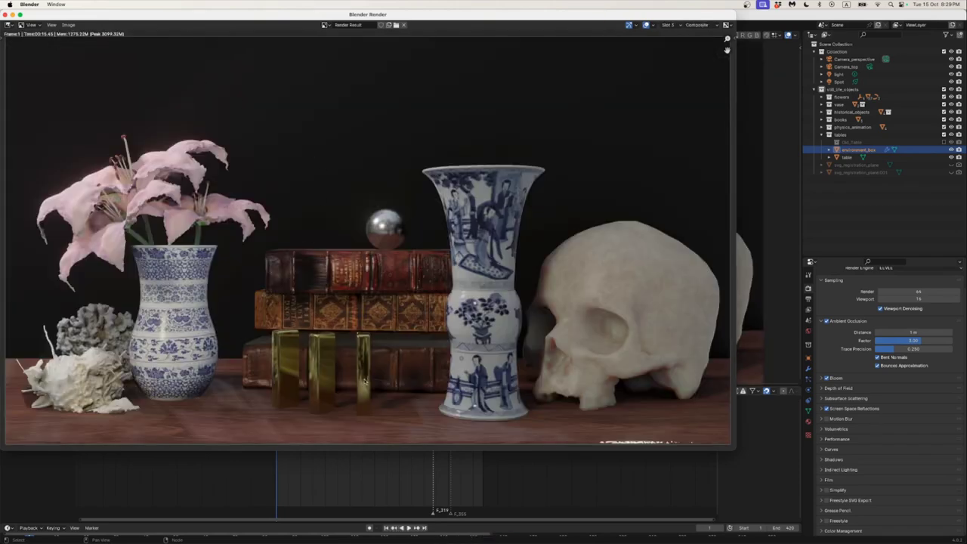
left_click(523, 464)
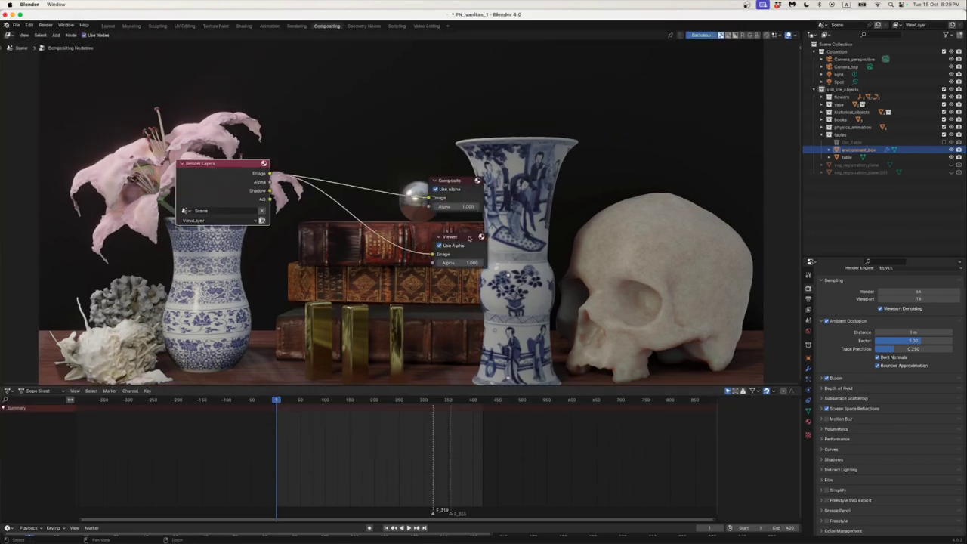
left_click_drag(468, 238, 459, 239)
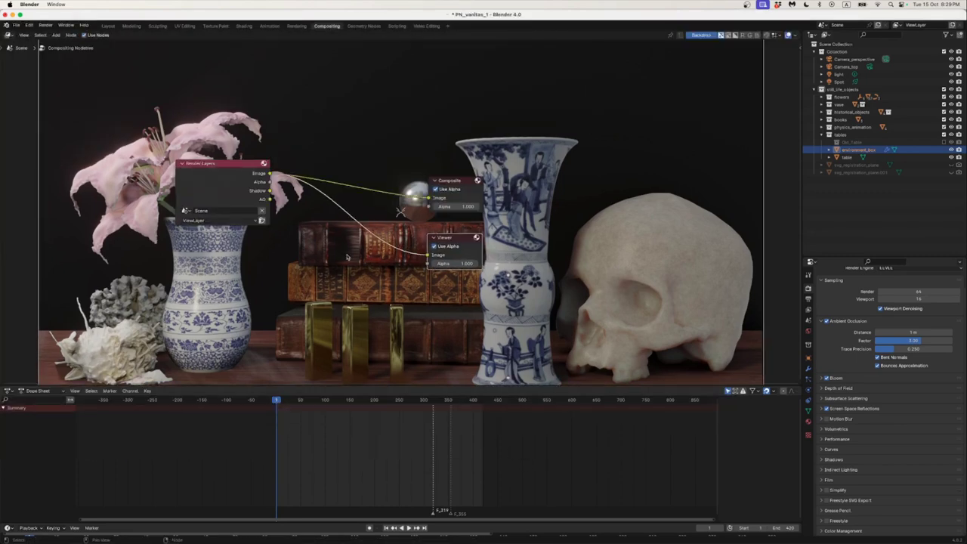
- Insert a Hue/Saturation/Value node on the link between the Render Layers and Viewer nodes
key("shift+a")
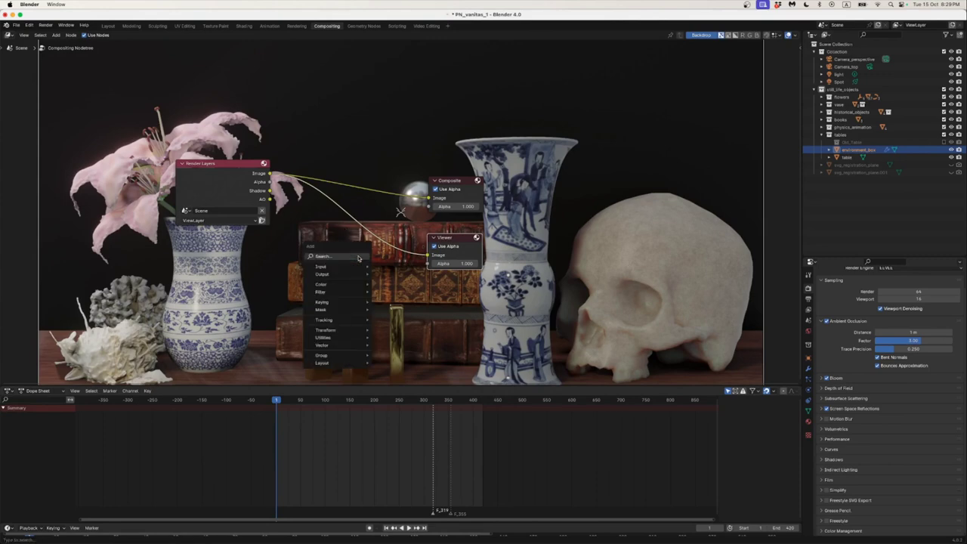
left_click(358, 256)
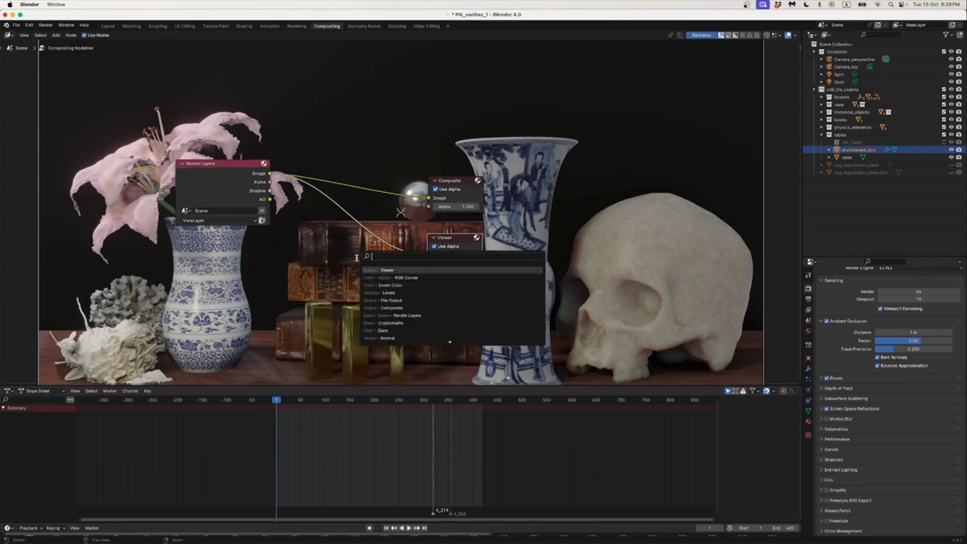
type("hsv")
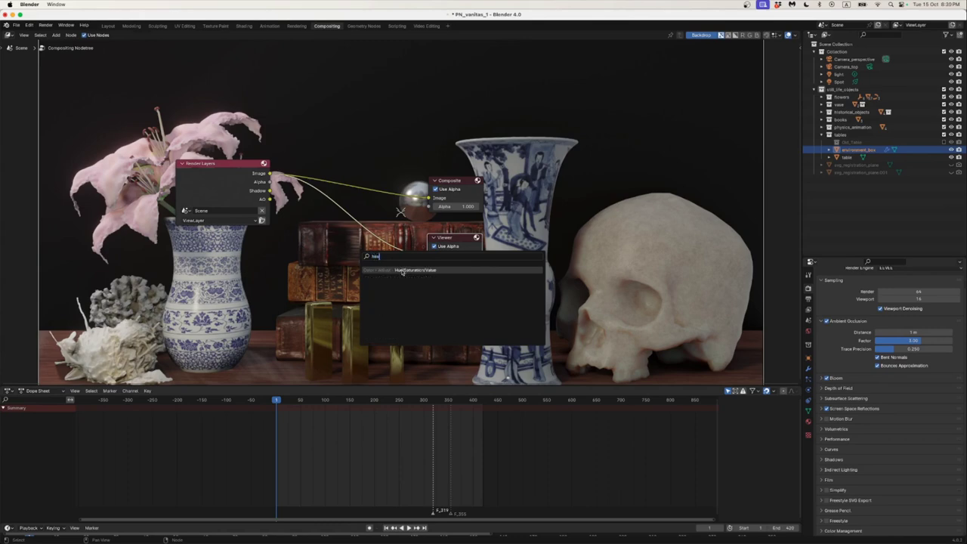
left_click(402, 272)
left_click(352, 251)
- Set the Hue/Saturation/Value node's Hue to 0.492 and Saturation to 0.983
scroll(369, 260, "up", 4)
mouse_move(369, 262)
left_mouse_down()
mouse_move(378, 262)
mouse_move(337, 274)
mouse_move(378, 273)
left_mouse_up()
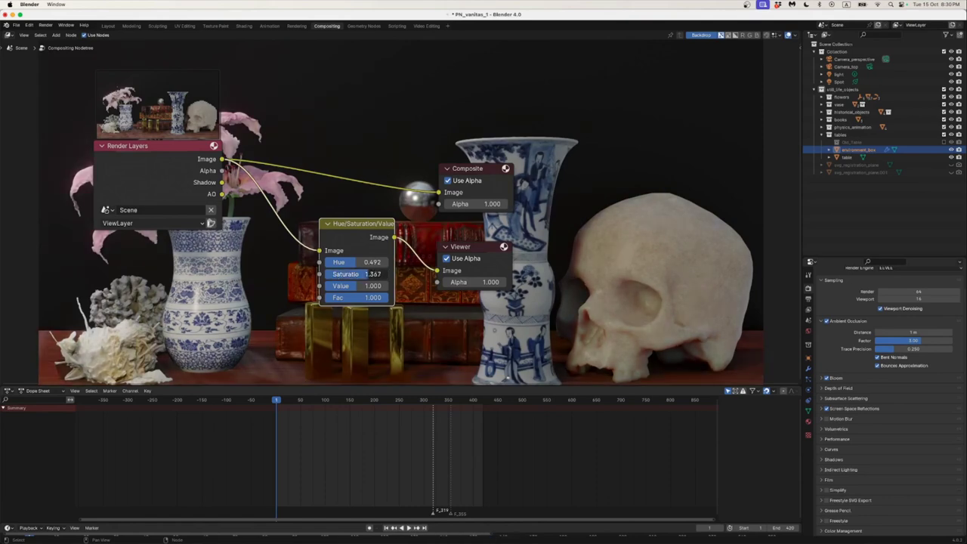
key("Escape")
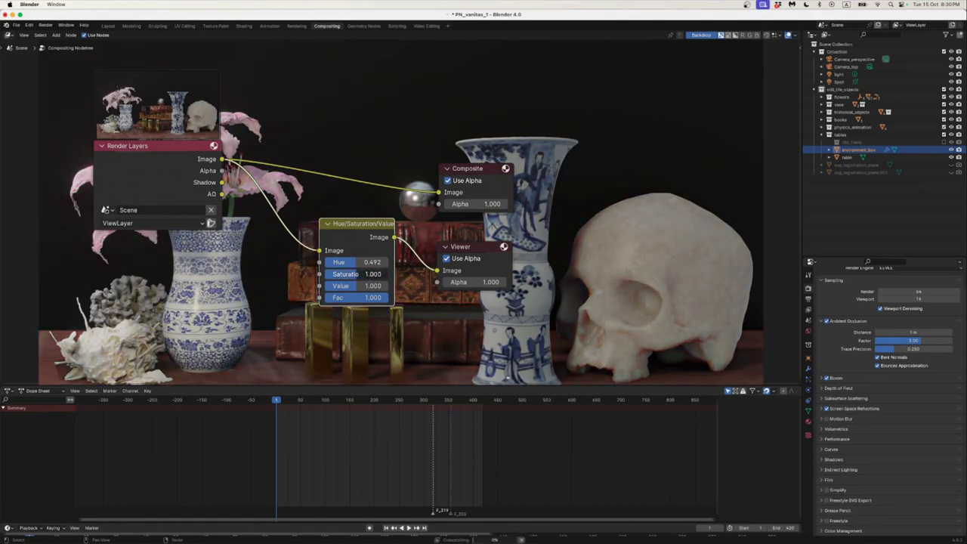
left_click_drag(353, 274, 341, 275)
scroll(278, 308, "down", 1)
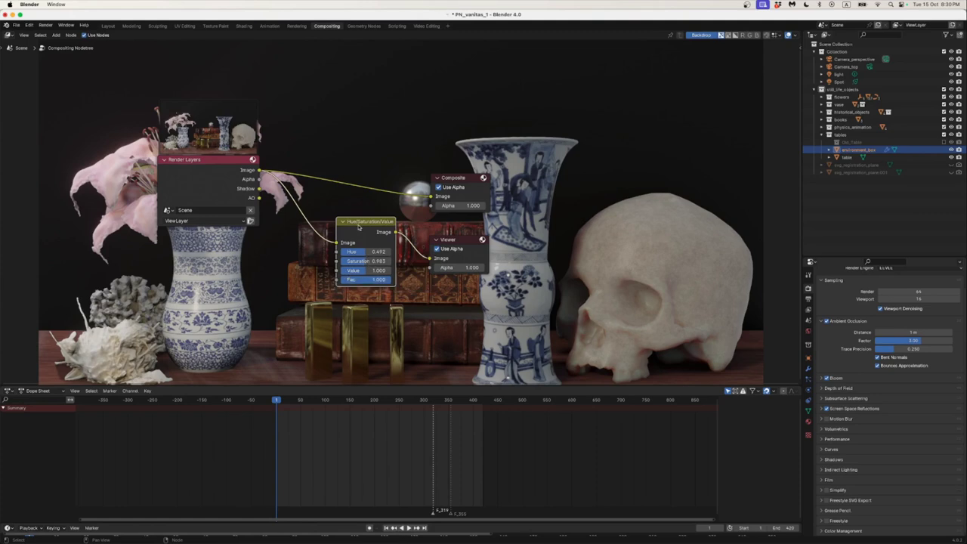
- Delete the Hue/Saturation/Value node and reconnect the Render Layers Image output directly to the Viewer
key("Delete")
left_click_drag(259, 170, 429, 258)
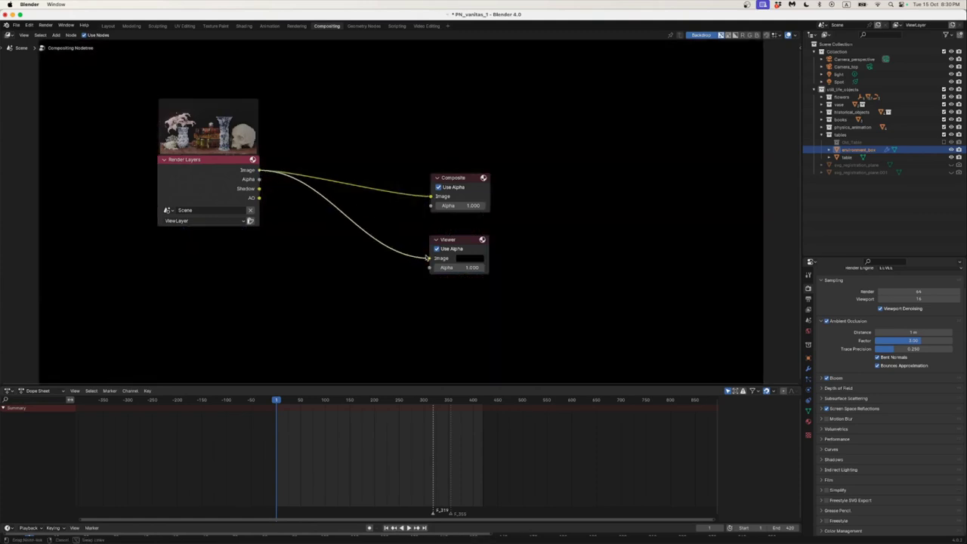
left_click_drag(334, 260, 312, 240)
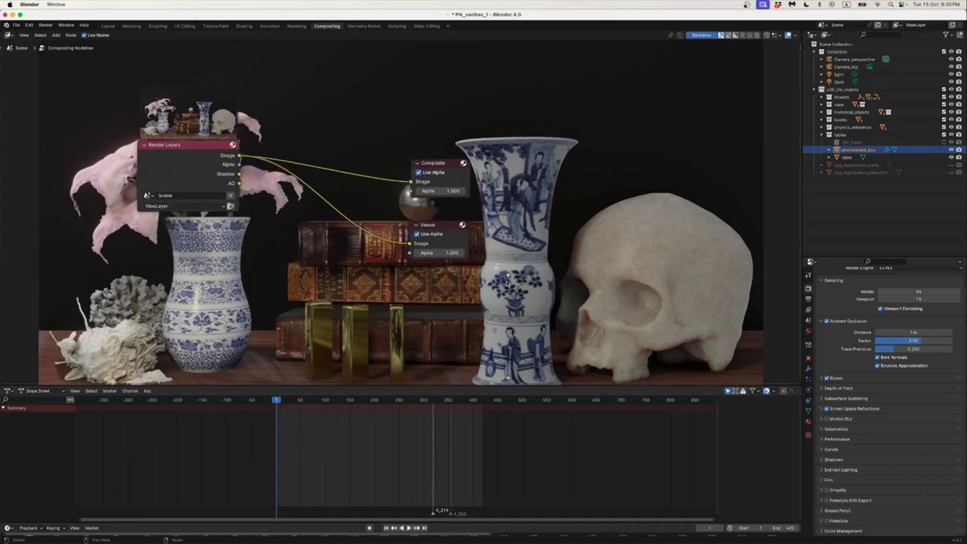
- Enable the Z data pass for the view layer, render the image again, and return to the compositor
left_click(809, 300)
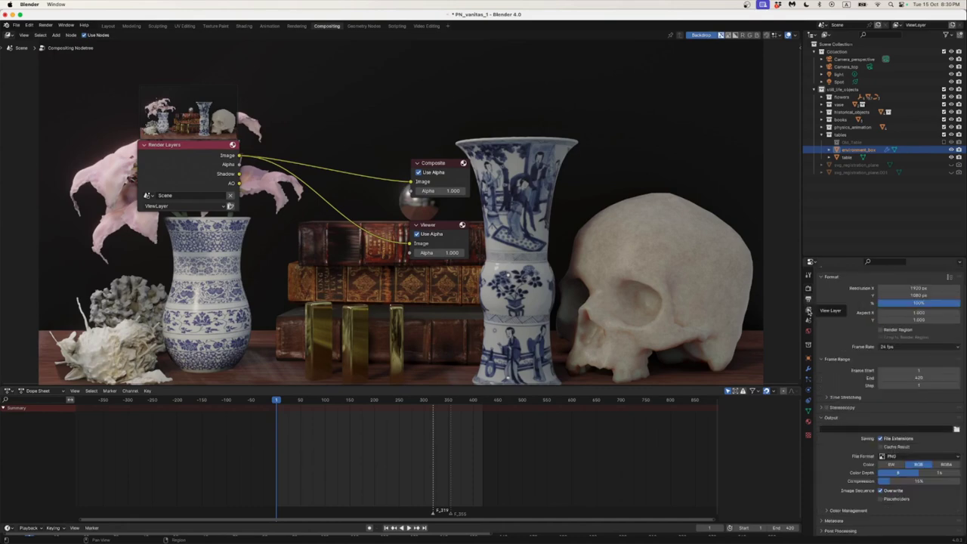
left_click(808, 311)
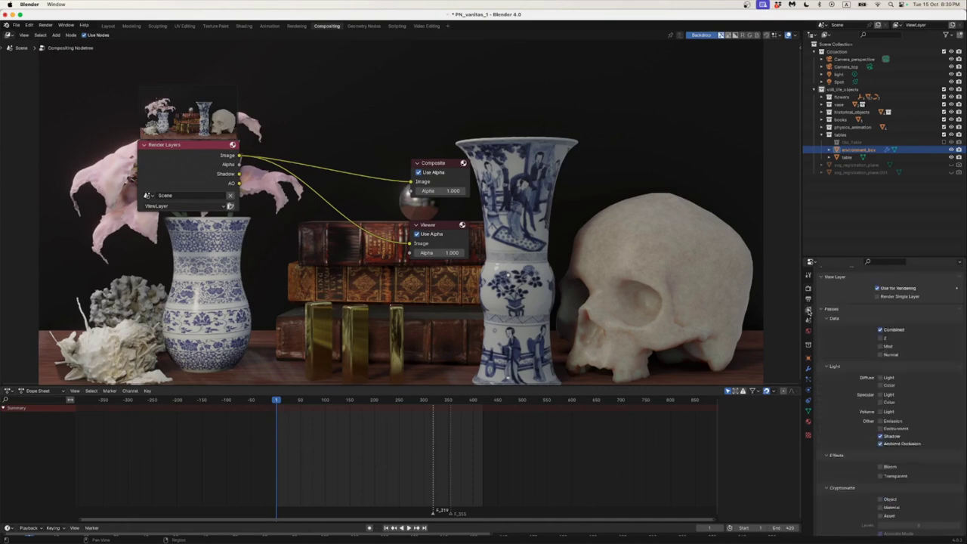
left_click(880, 337)
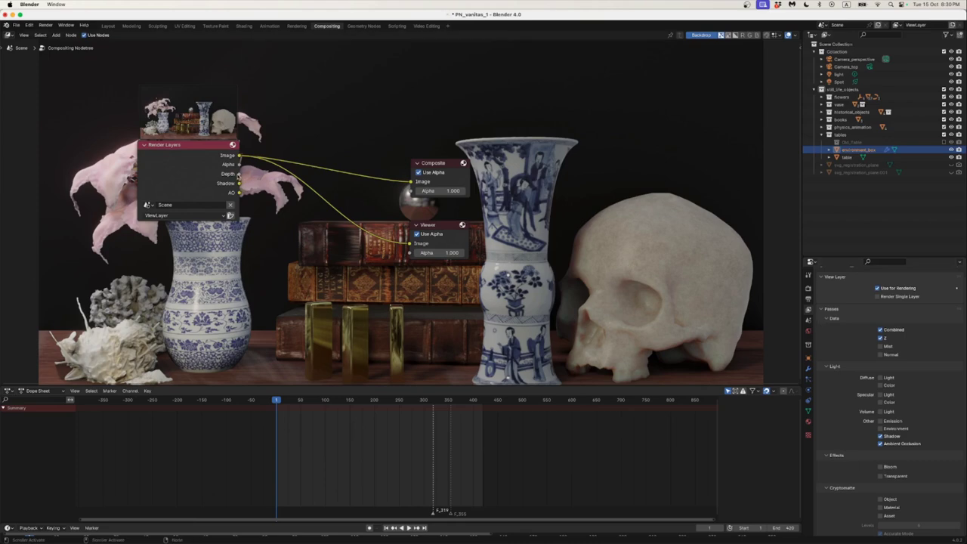
left_click(45, 25)
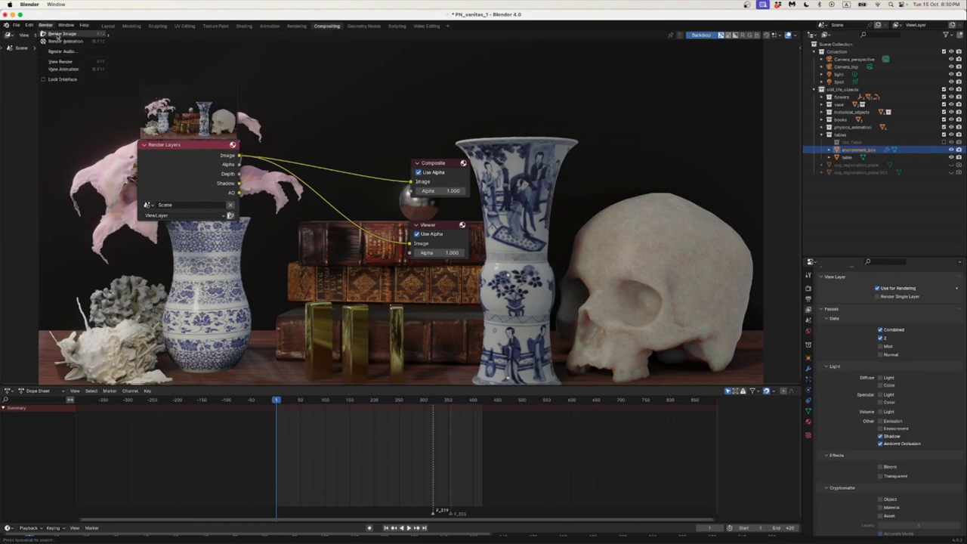
left_click(58, 35)
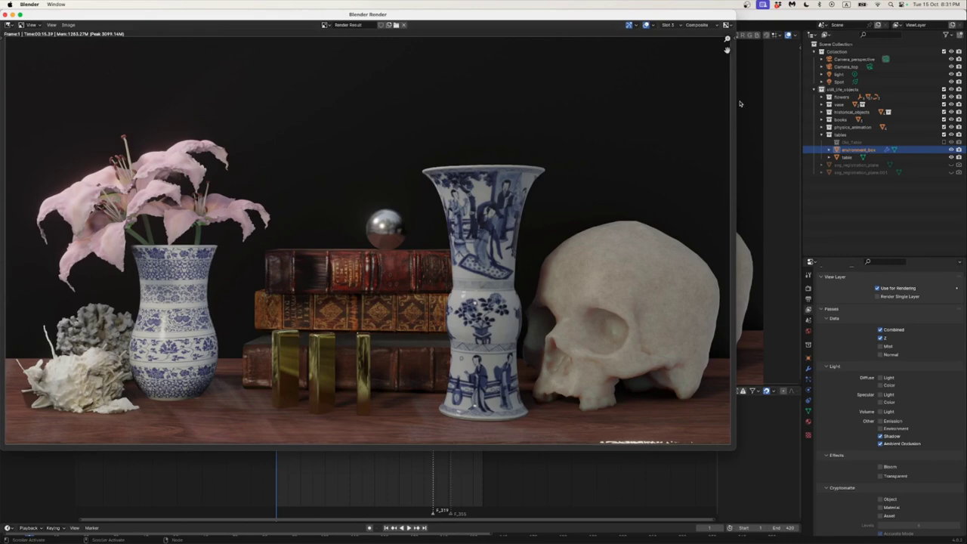
left_click(753, 130)
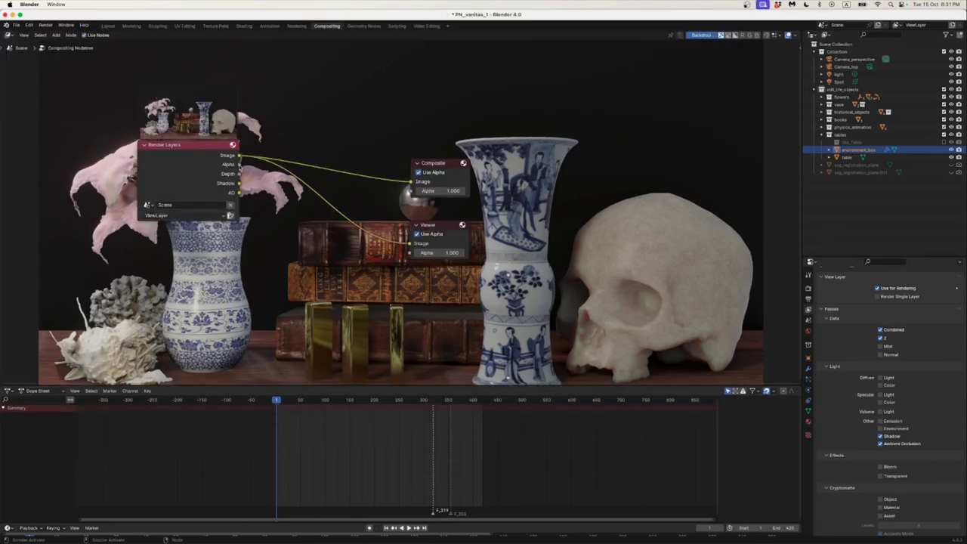
- Connect the Render Layers Depth output to the Viewer's Image input in place of the Image output
left_click_drag(240, 174, 409, 248)
scroll(335, 259, "down", 2)
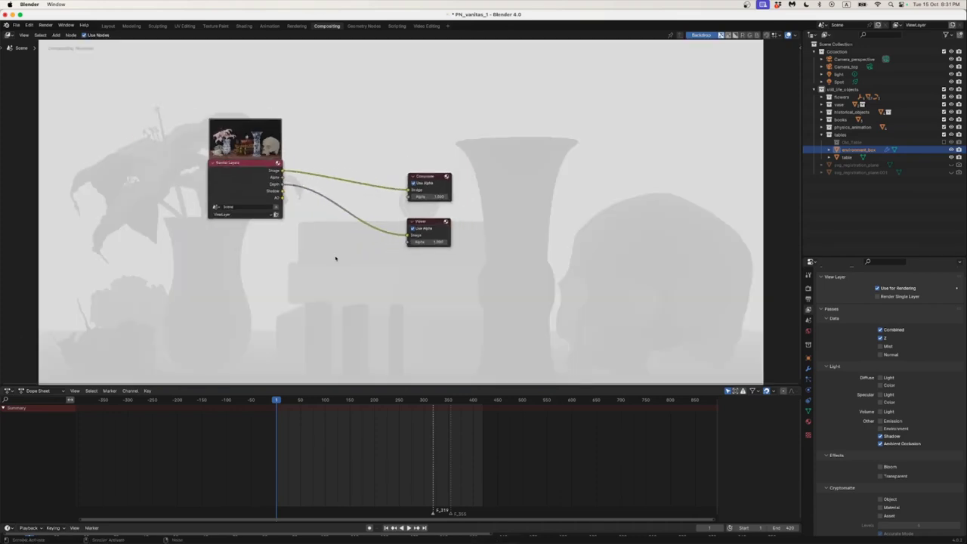
scroll(289, 250, "up", 1)
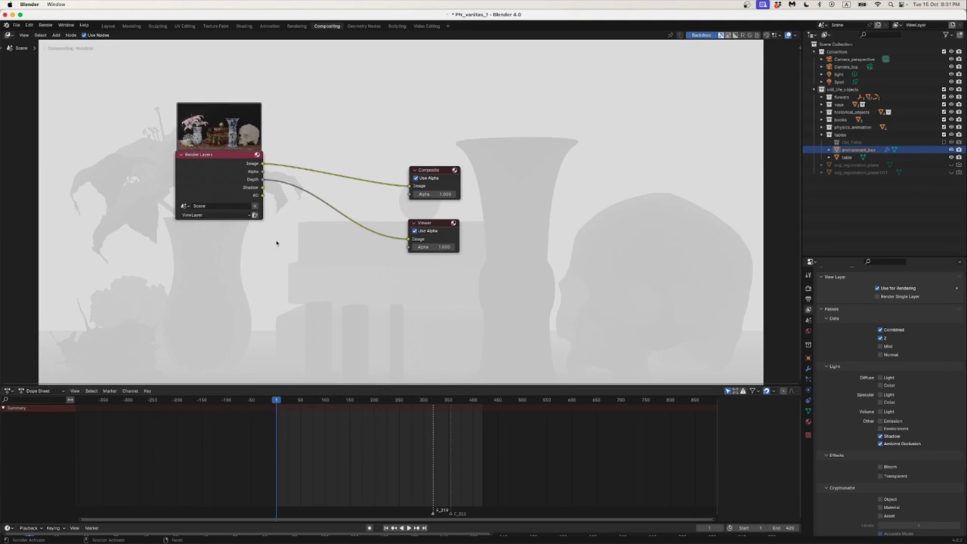
- Insert an Invert Color node on the link between the Render Layers Depth output and the Viewer
key("shift+a")
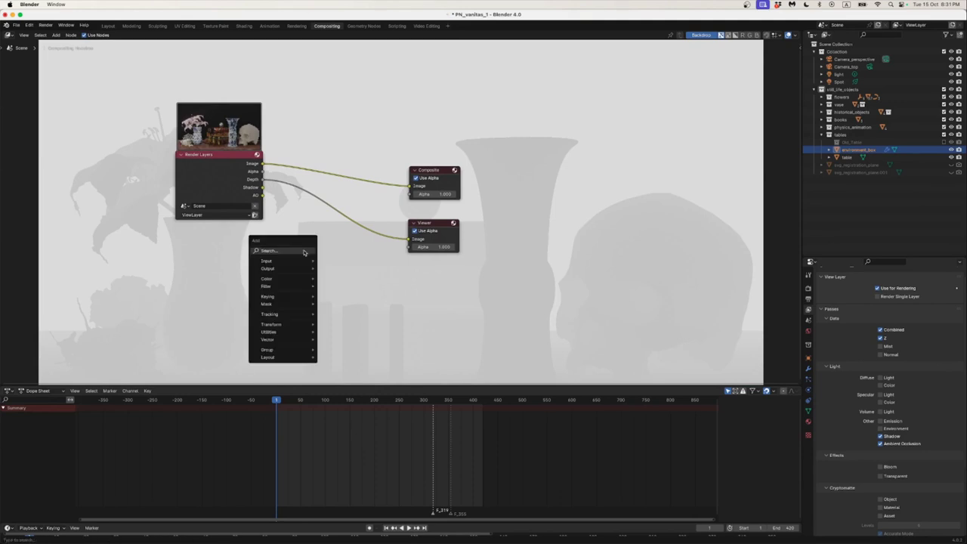
left_click(304, 251)
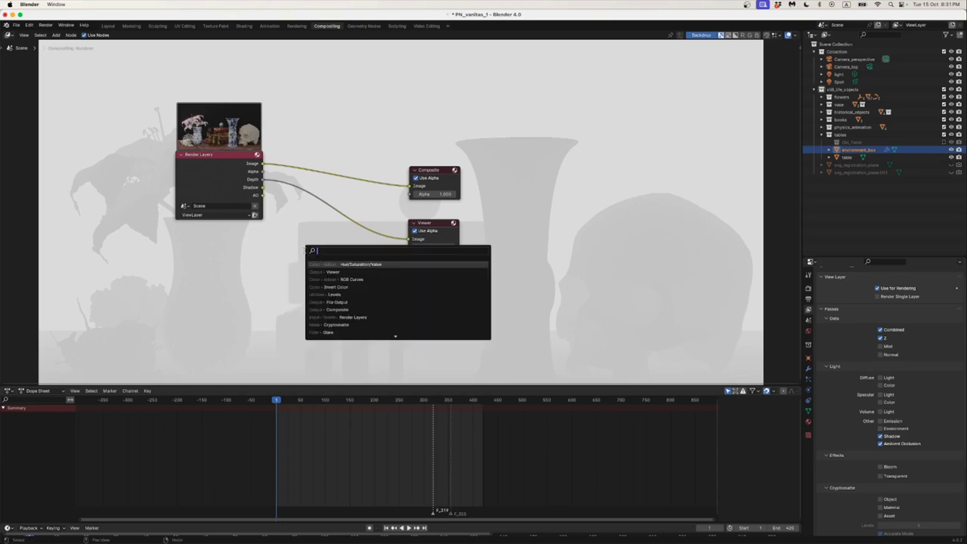
type("invert")
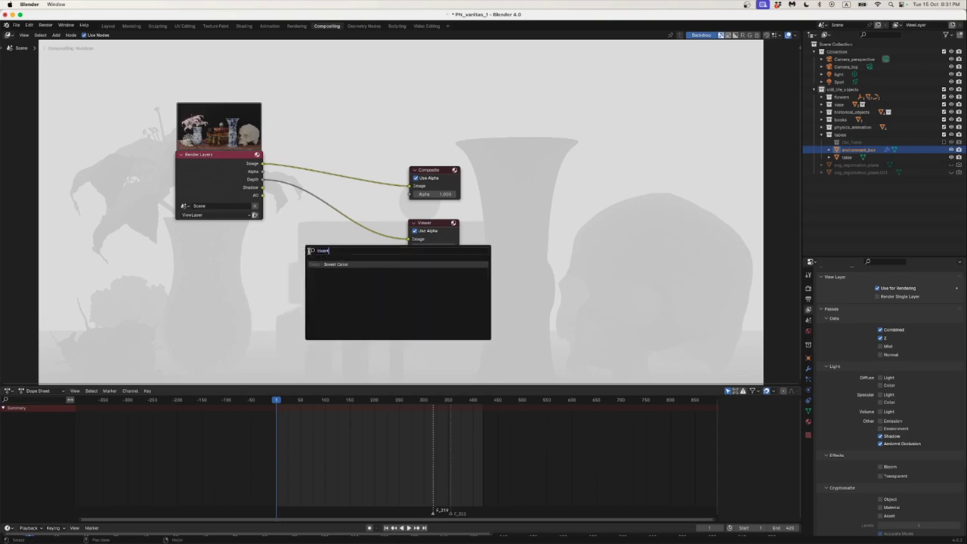
left_click(337, 265)
left_click(299, 195)
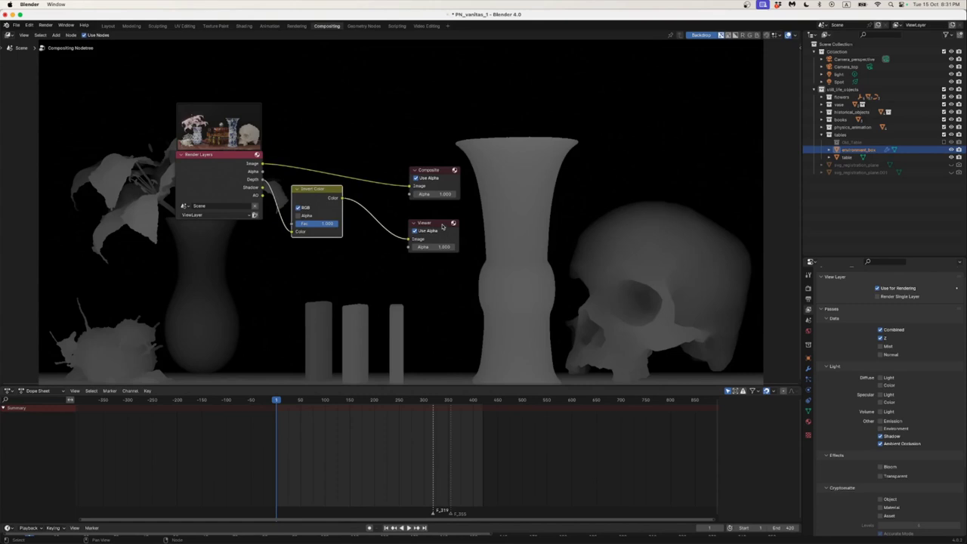
- Insert an RGB Curves node between Invert Color and the Viewer, moving the Viewer aside to make room
left_click_drag(444, 228, 486, 224)
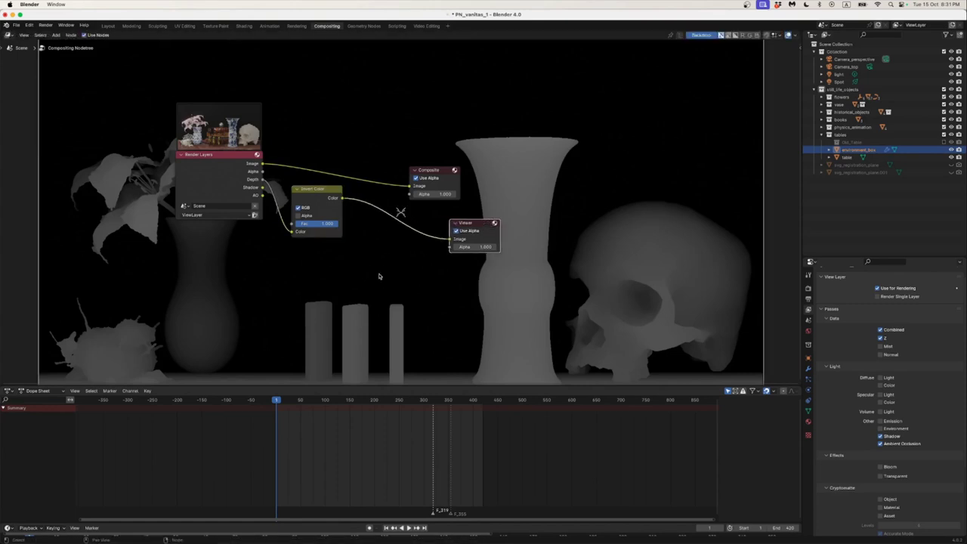
key("shift+a")
left_click(379, 274)
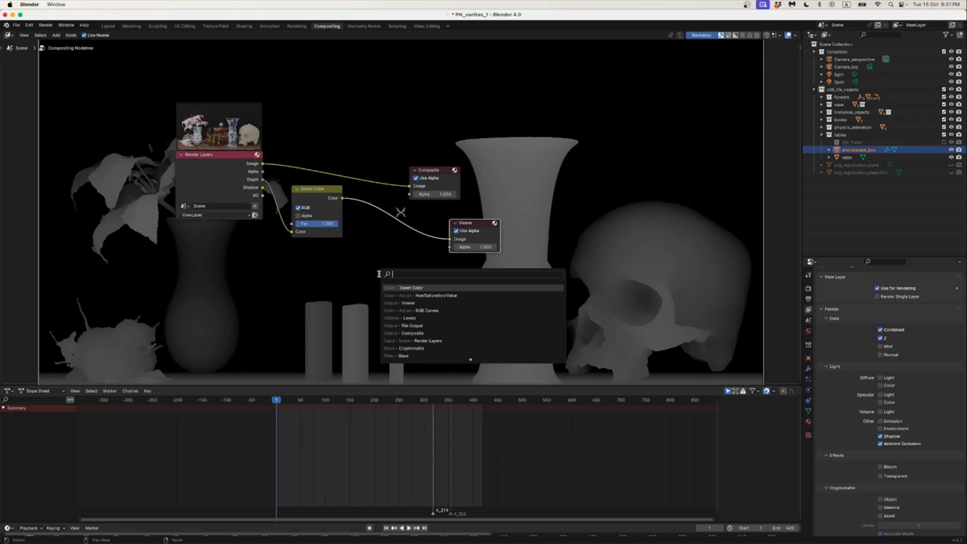
type("leve")
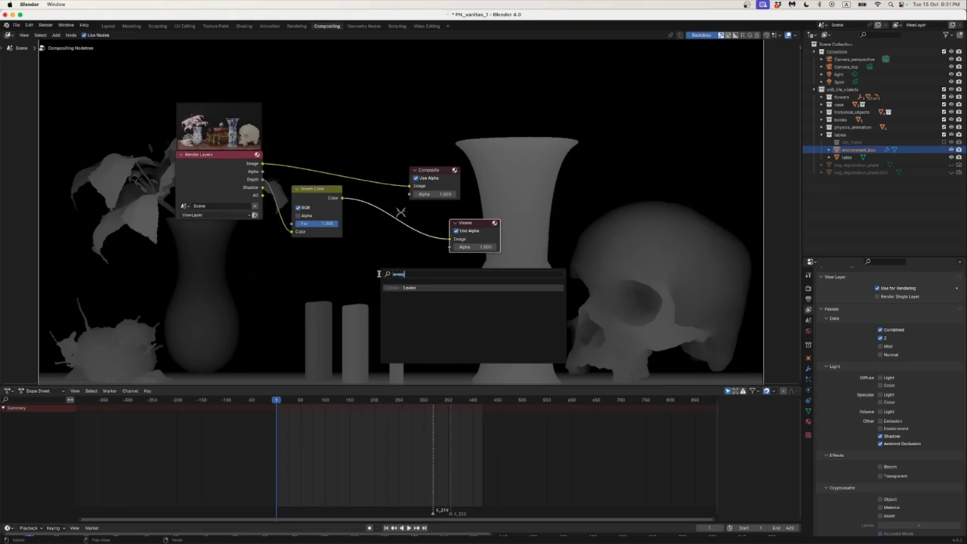
type("ls")
key("BackSpace")
key("BackSpace")
key("BackSpace")
key("BackSpace")
key("BackSpace")
key("BackSpace")
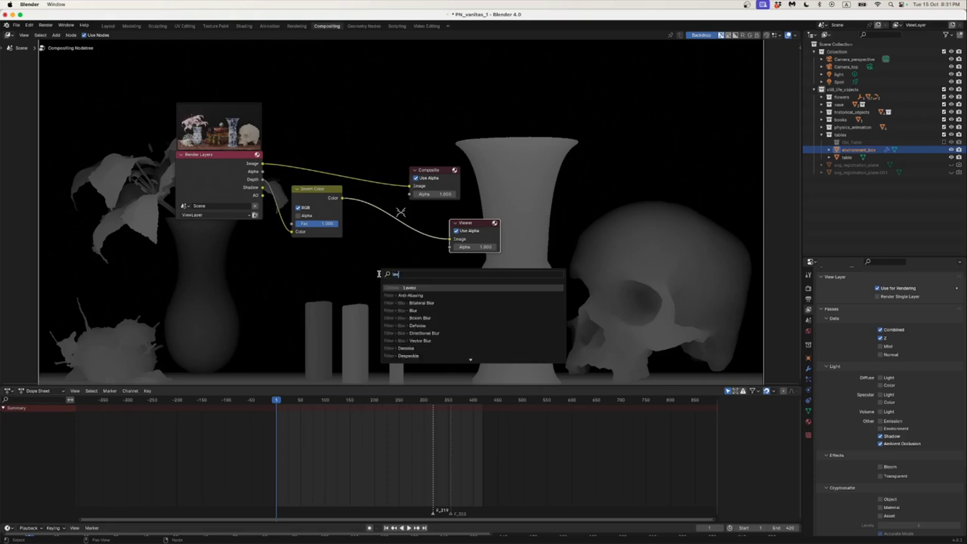
type("rgb cu")
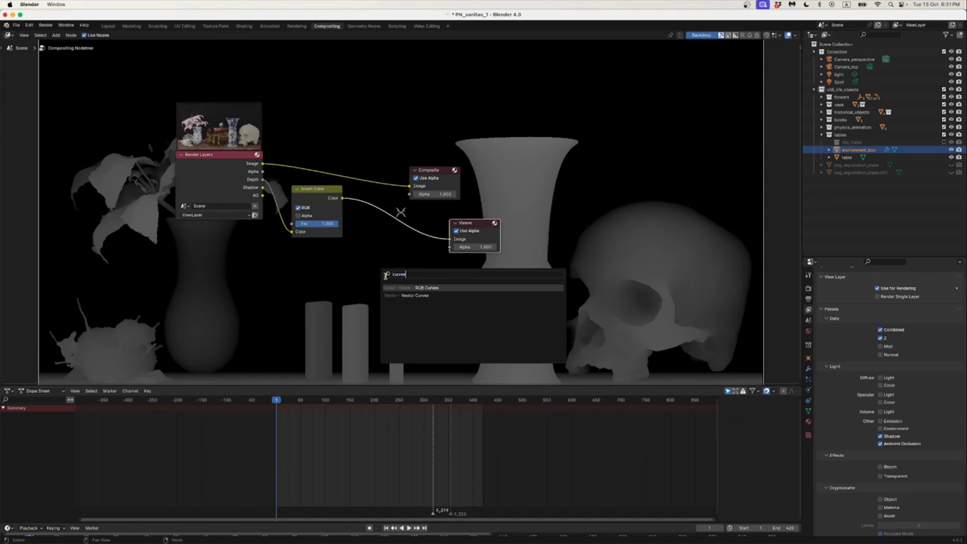
key("Return")
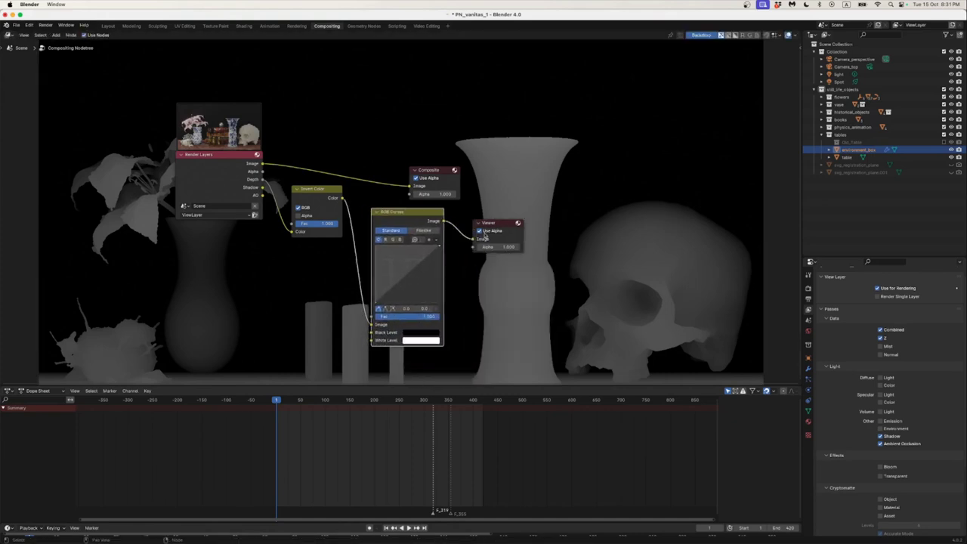
left_click(445, 267)
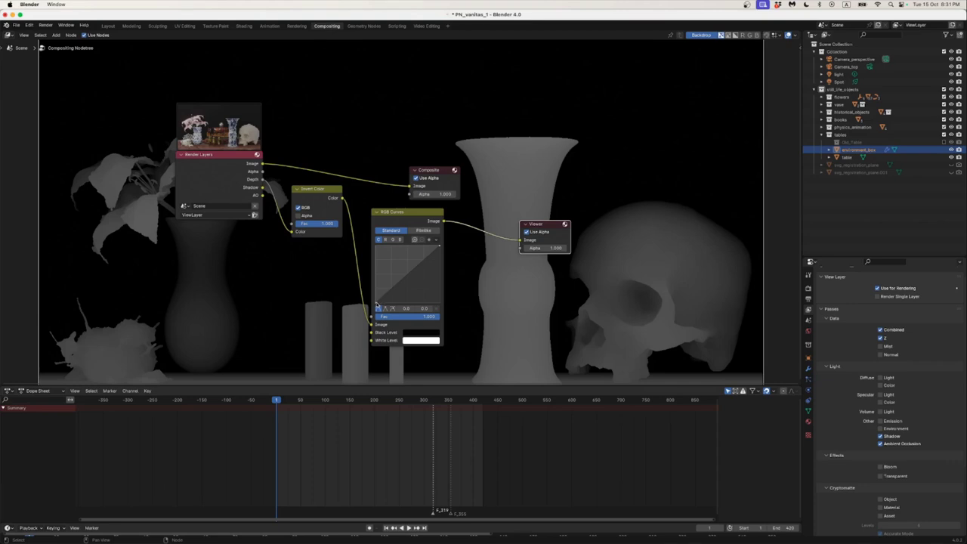
- Raise the dark end of the RGB curve and add a middle control point at about 0.4, 0.5
left_click_drag(377, 301, 376, 284)
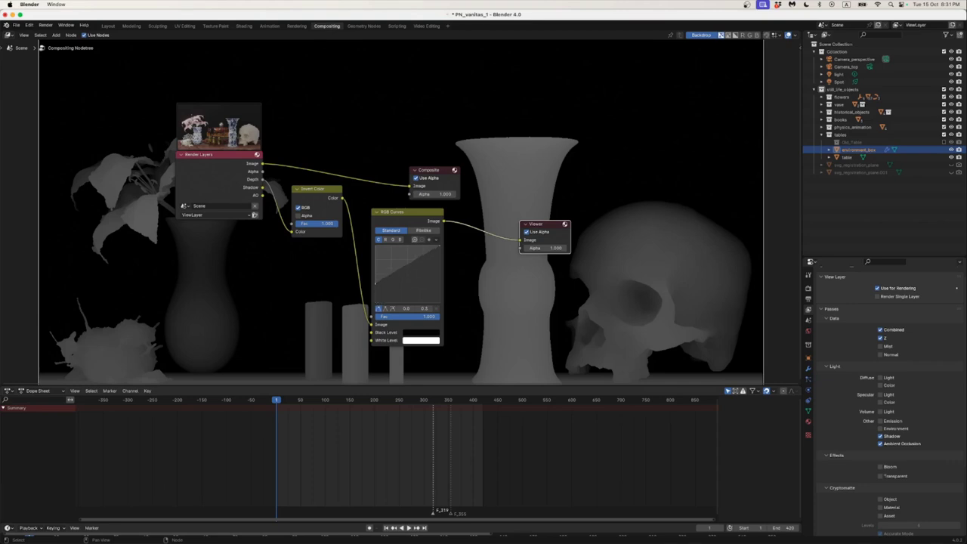
left_click_drag(376, 285, 376, 295)
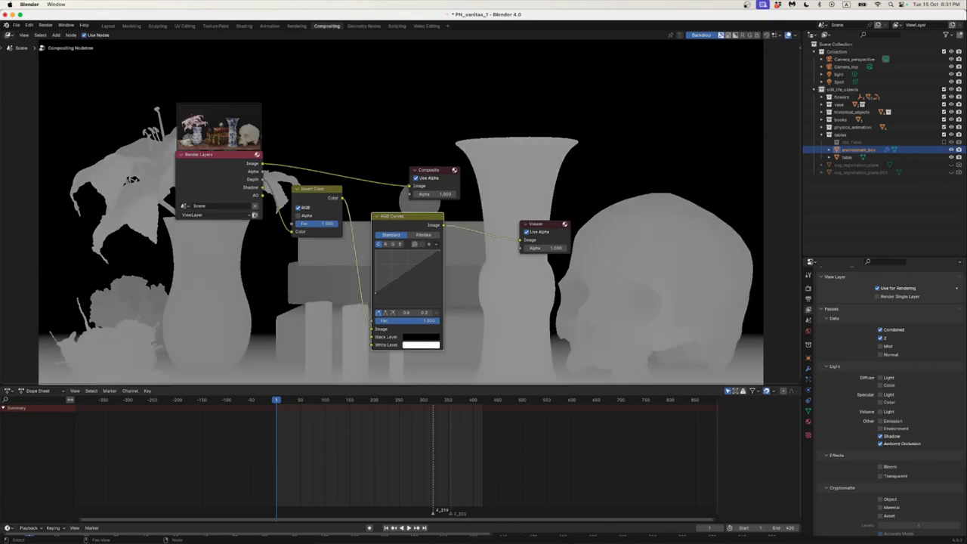
left_click(402, 278)
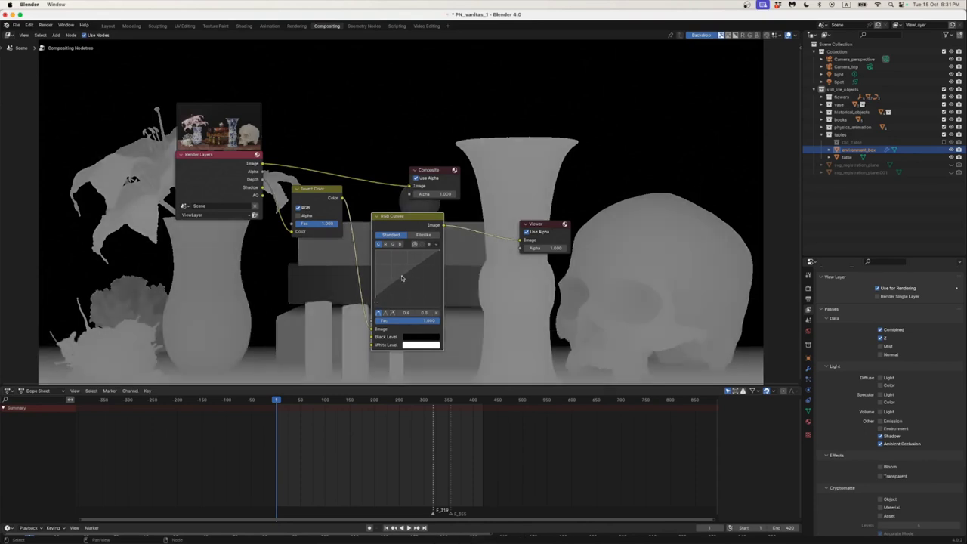
left_click_drag(402, 277, 376, 300)
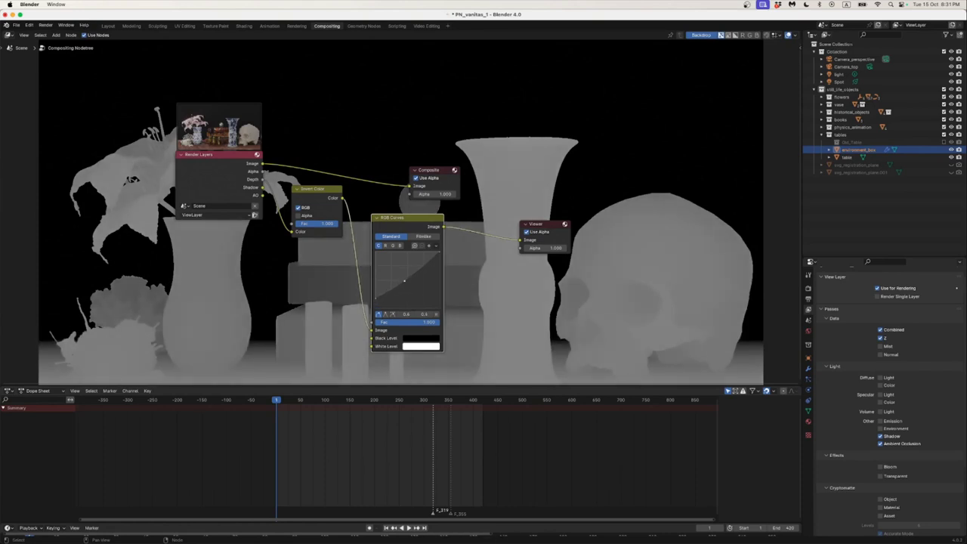
left_click_drag(402, 280, 403, 280)
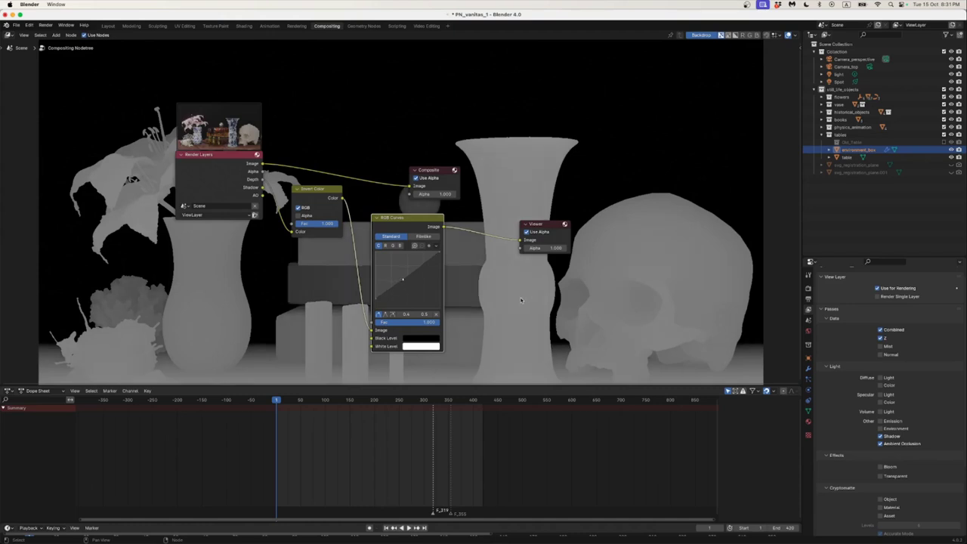
- Add a File Output node directly below the Viewer node
scroll(521, 300, "down", 2)
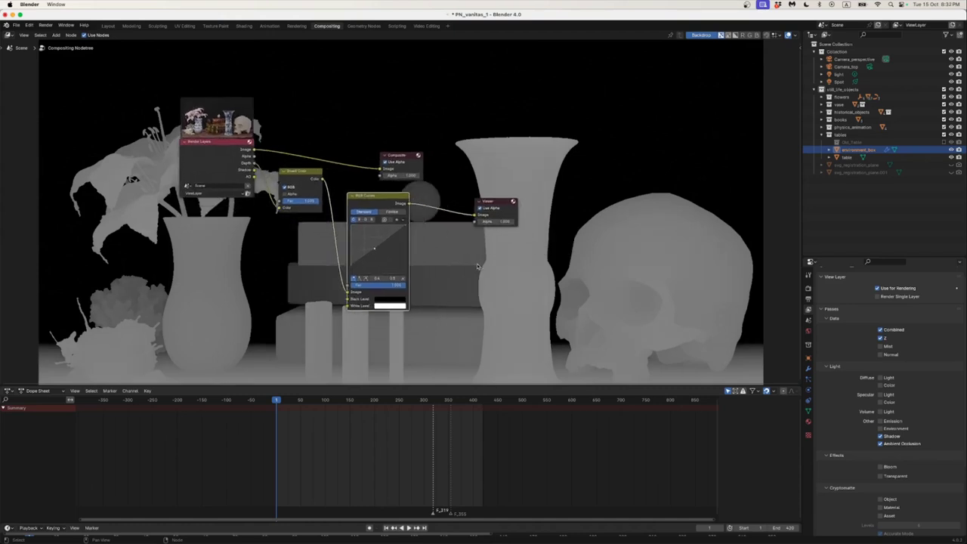
key("shift+a")
left_click(477, 265)
type("output")
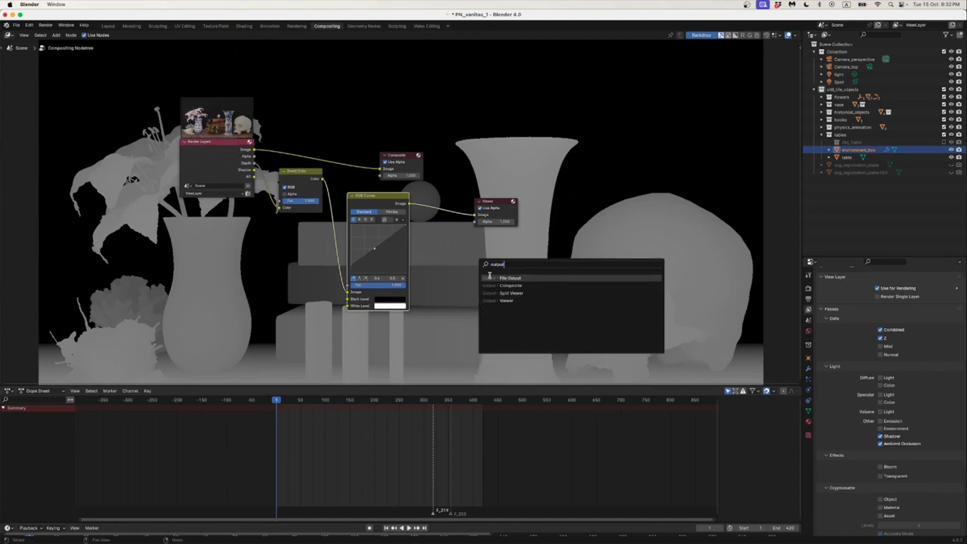
key("Return")
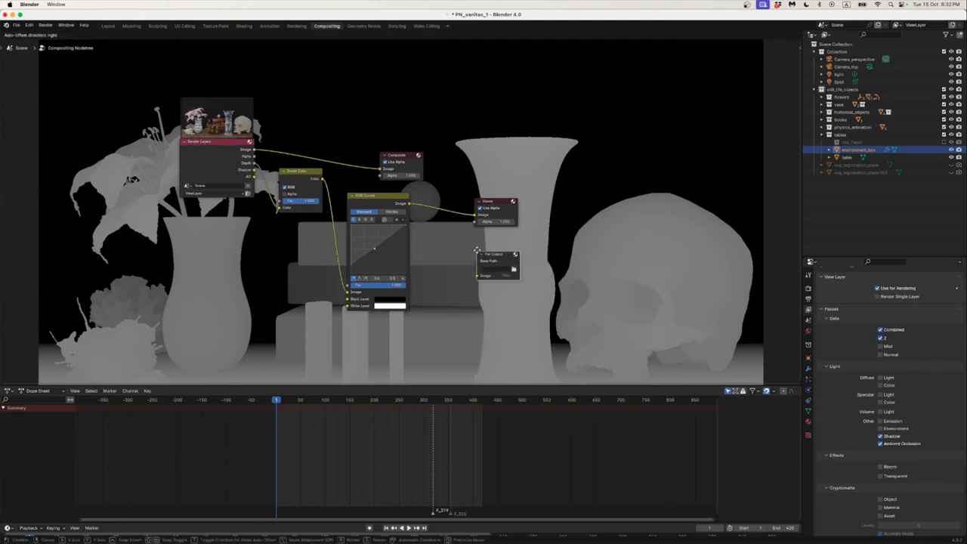
left_click(468, 236)
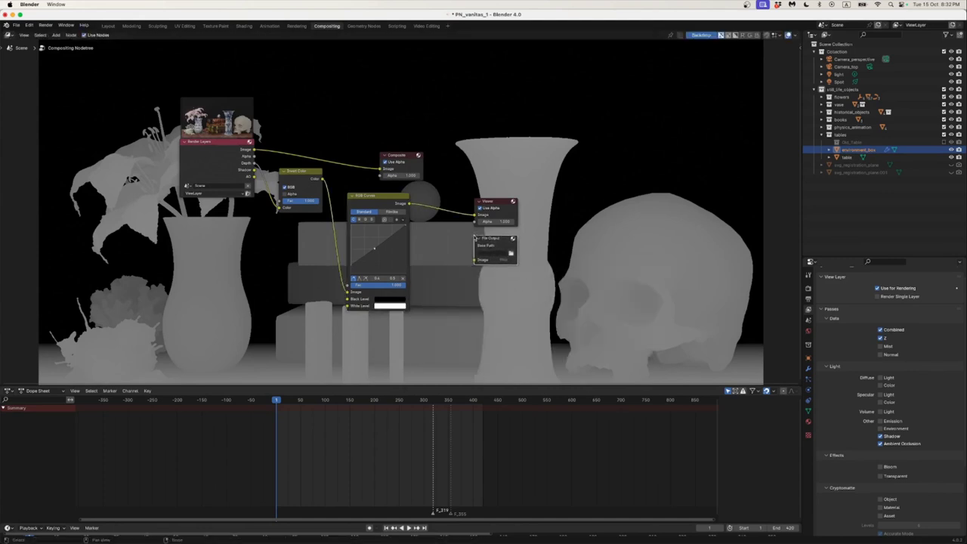
- Create a Depth_Pass_2 folder inside the Frames folder and set it as the File Output node's base path
left_click(512, 256)
left_click(117, 182)
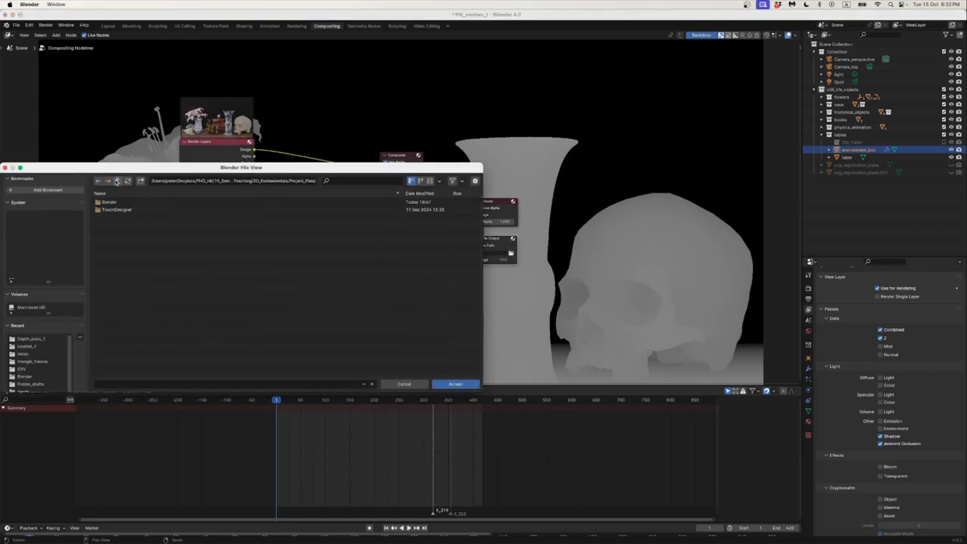
left_click(28, 339)
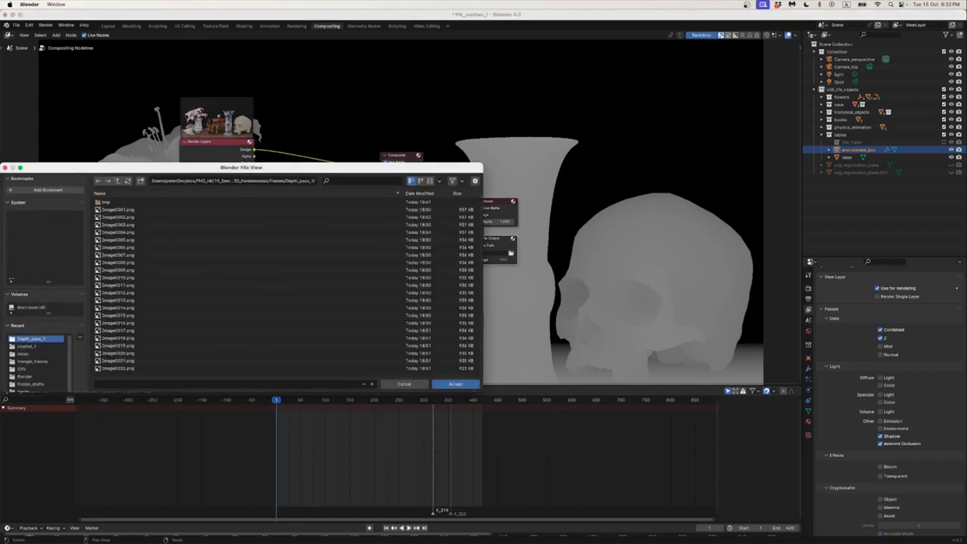
left_click(119, 181)
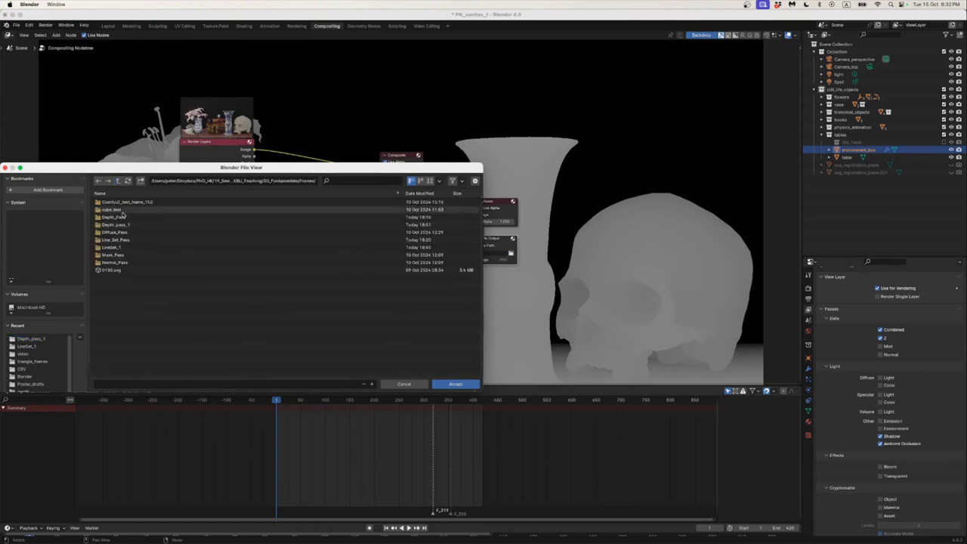
left_click(141, 180)
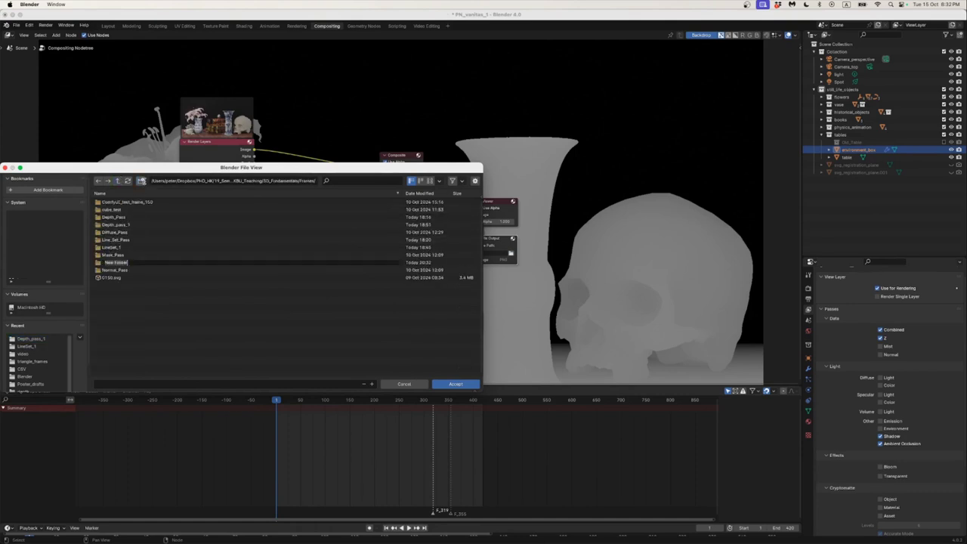
type("Depth_Pass_2")
key("Return")
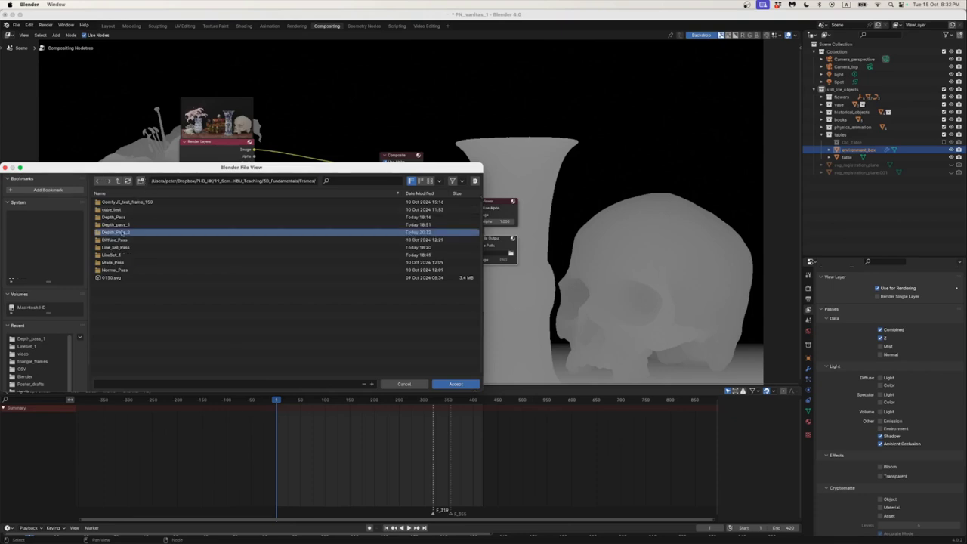
double_click(121, 233)
left_click(453, 384)
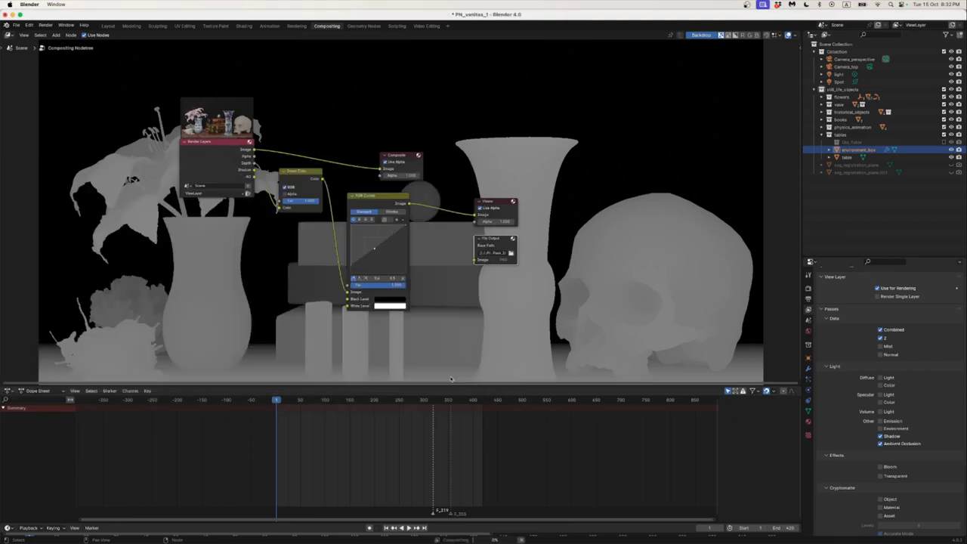
- Connect the RGB Curves Image output to the File Output node's Image input
scroll(479, 278, "up", 2)
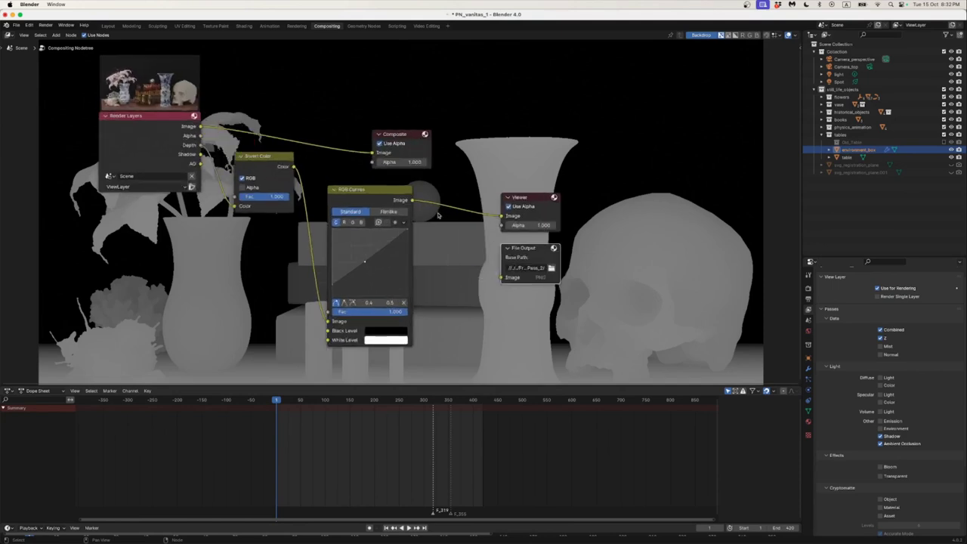
left_click_drag(414, 200, 507, 280)
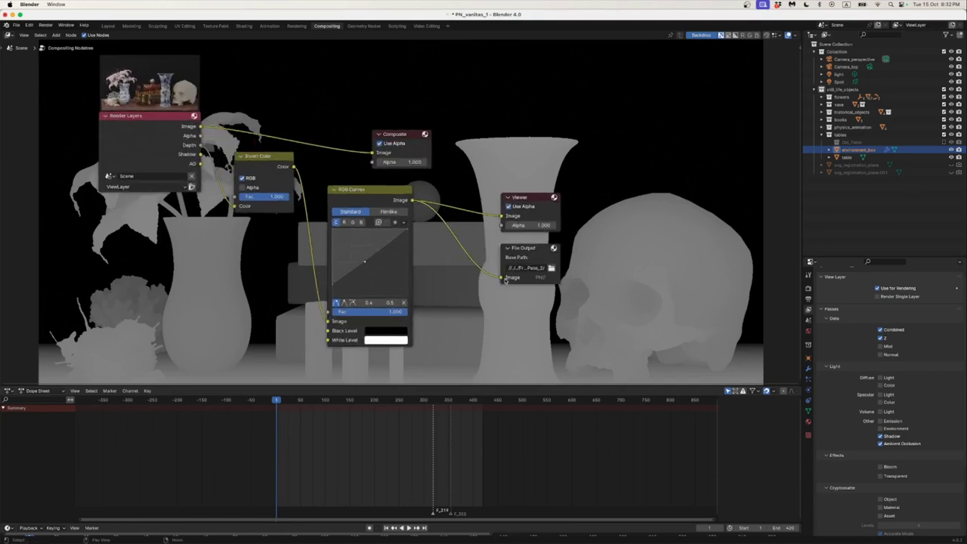
scroll(493, 307, "down", 1)
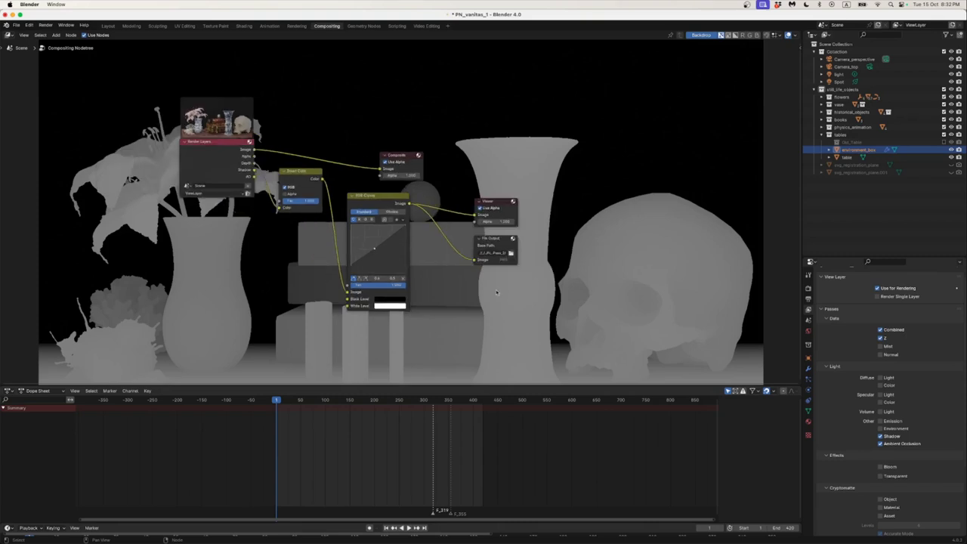
scroll(476, 299, "down", 2)
left_click_drag(472, 297, 499, 297)
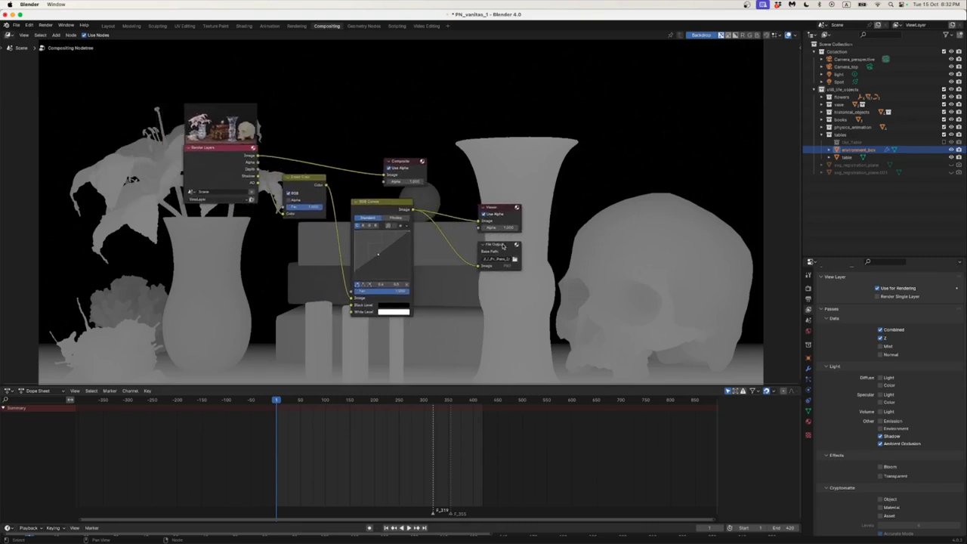
- Search the add-ons in Preferences for "free" to check Render: Freestyle SVG Exporter, save the preferences and close the window
left_click(45, 25)
left_click(15, 24)
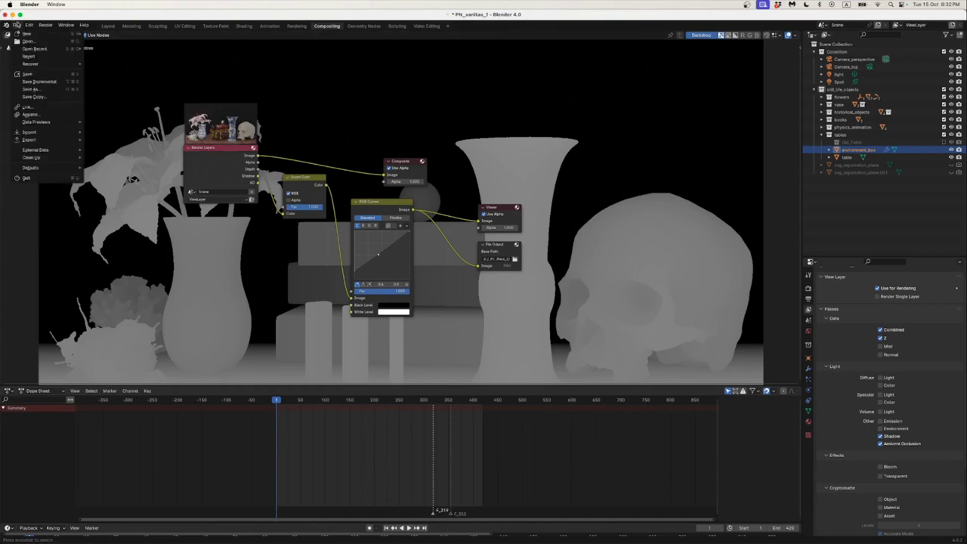
mouse_move(28, 26)
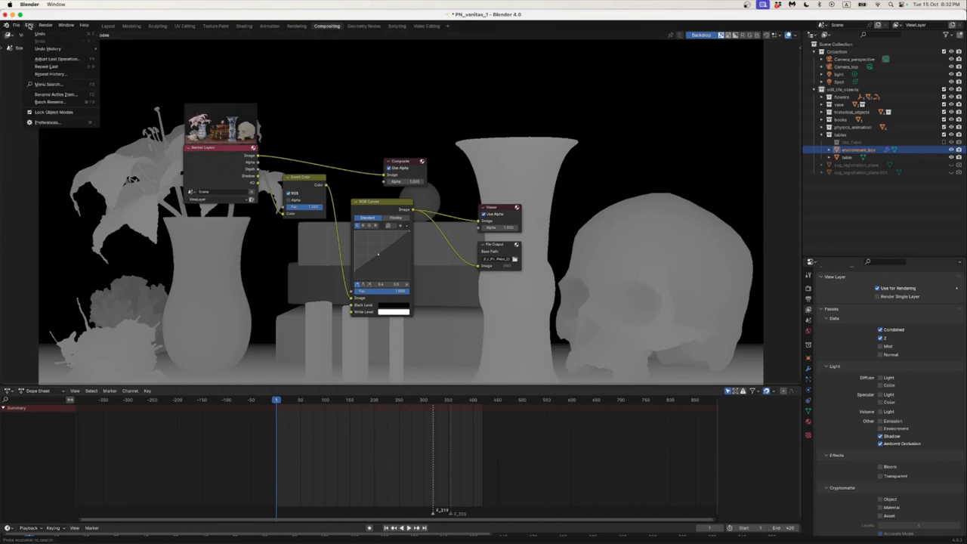
left_click(57, 125)
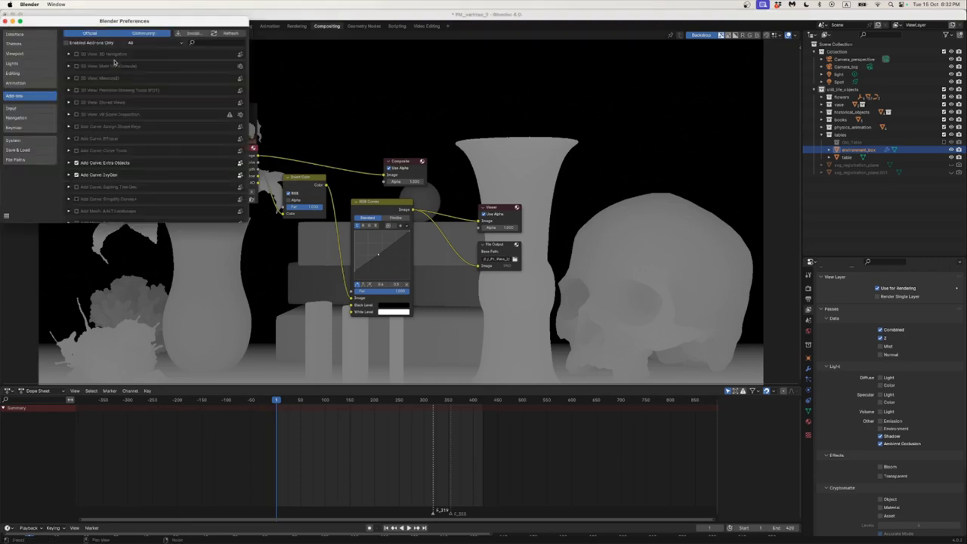
type("free")
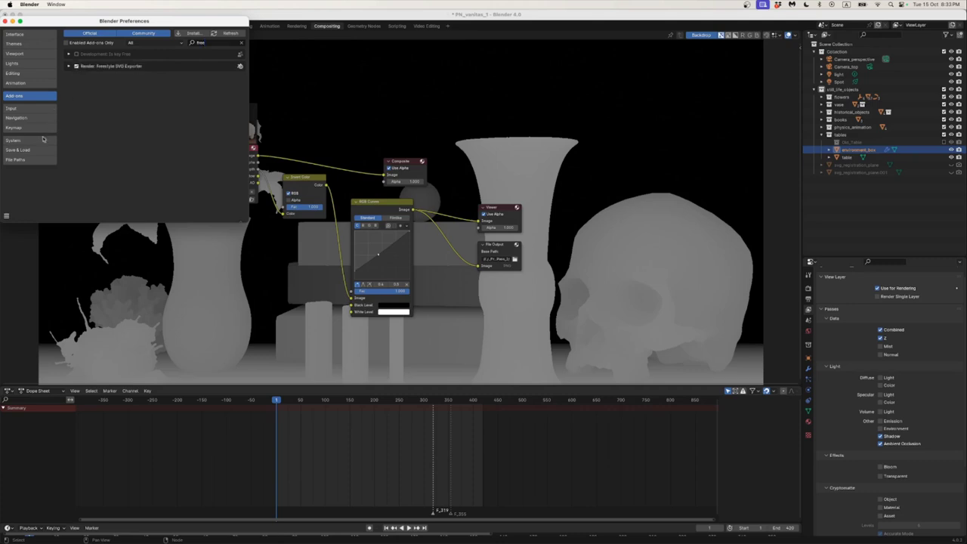
left_click(6, 215)
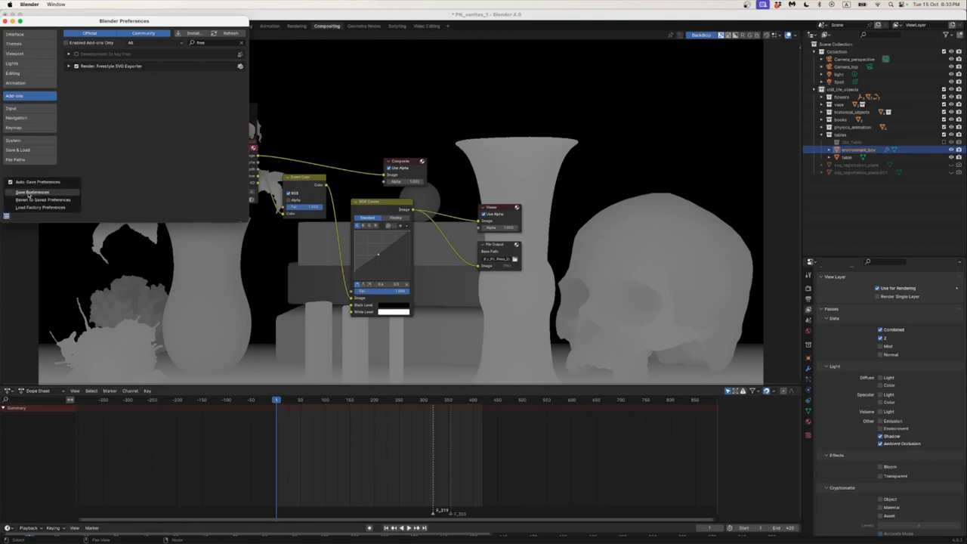
left_click(32, 194)
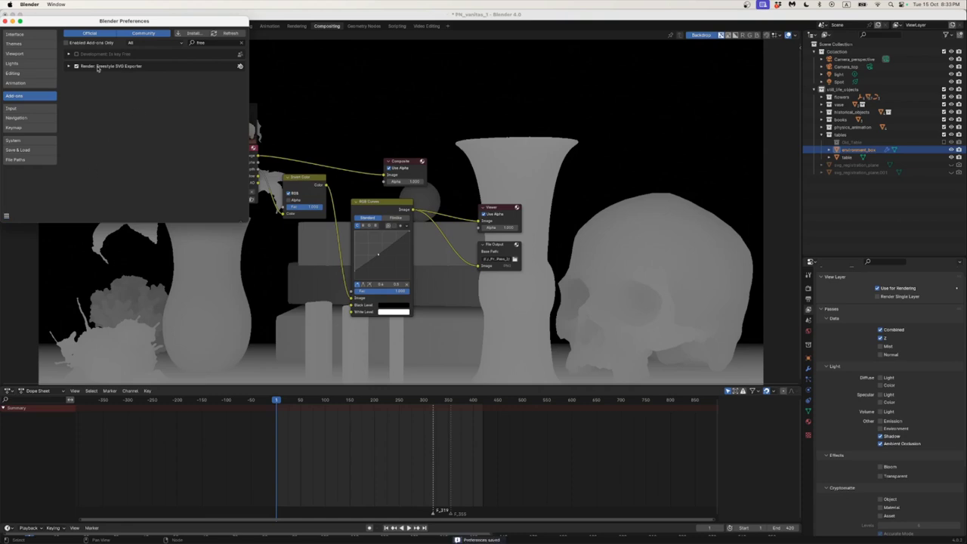
left_click(4, 21)
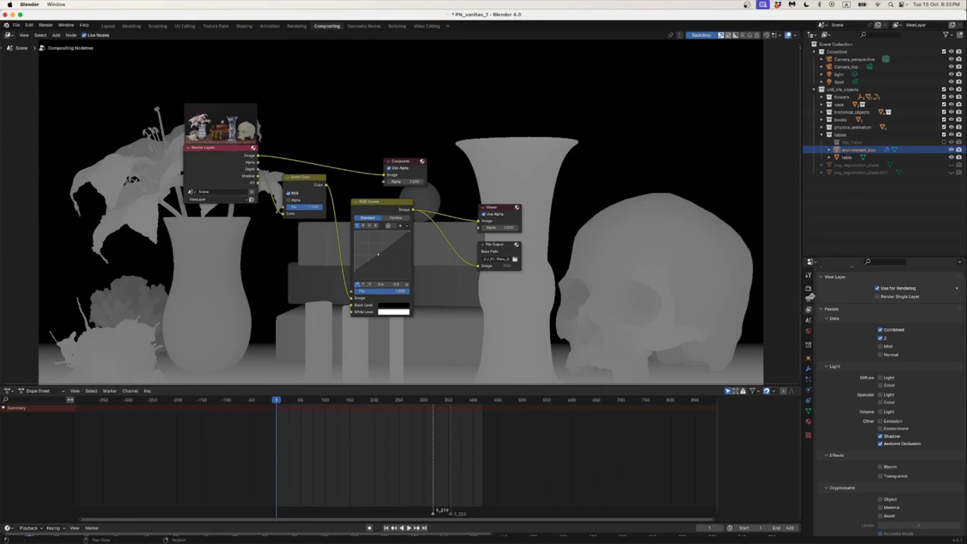
- Enable Freestyle in the render settings and shift the Render Layers node away from the Invert Color node
left_click(809, 288)
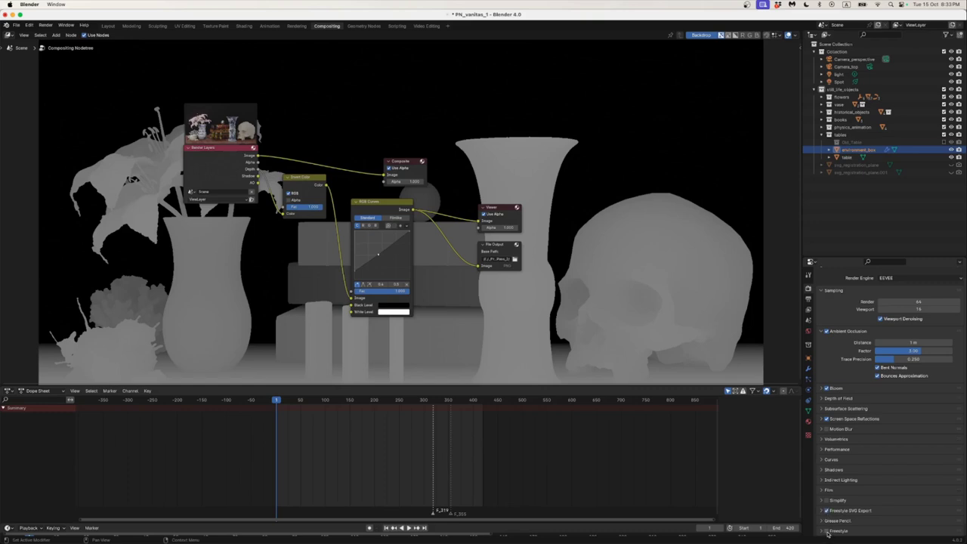
left_click(826, 530)
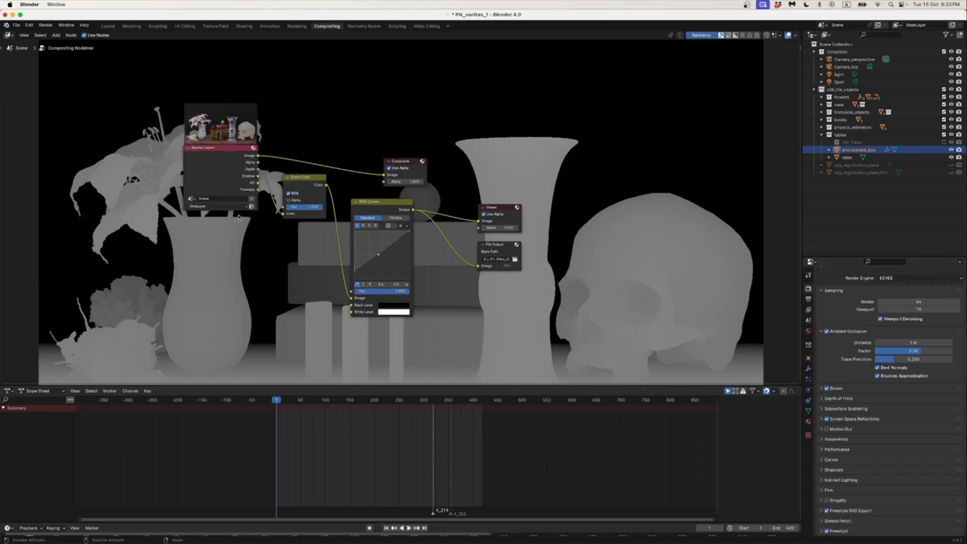
left_click_drag(259, 192, 211, 193)
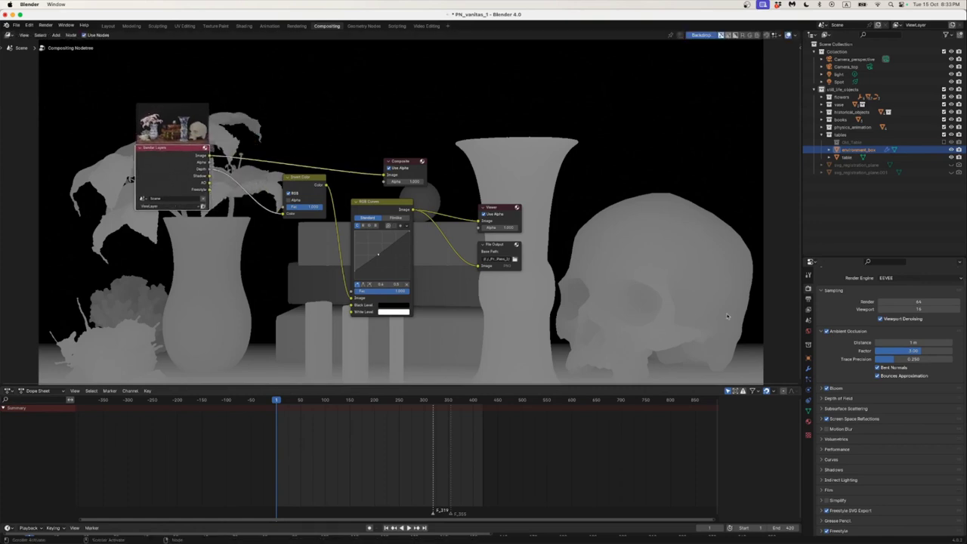
- Try black as the Base Color of the view layer's Freestyle LineStyle and return it to white
left_click(809, 309)
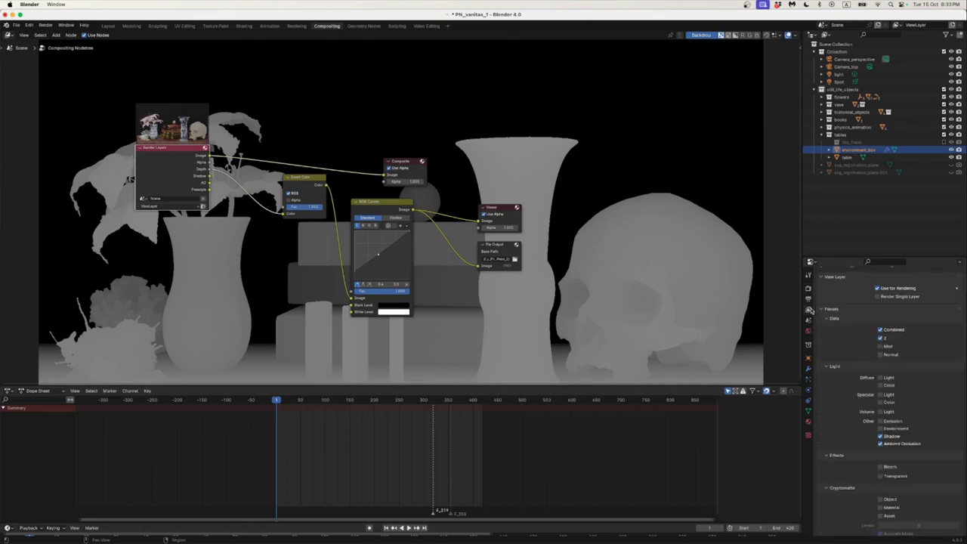
scroll(839, 363, "down", 10)
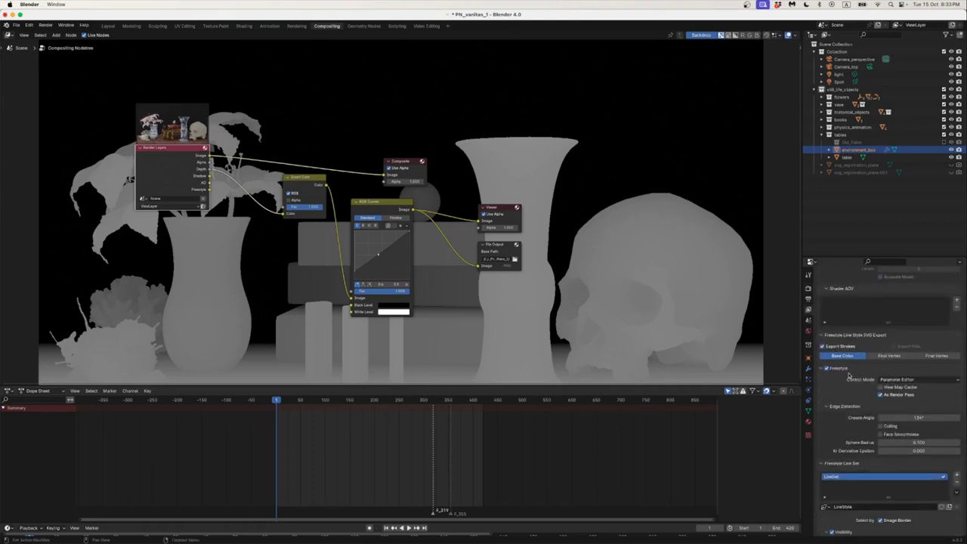
scroll(851, 374, "down", 3)
scroll(850, 375, "down", 7)
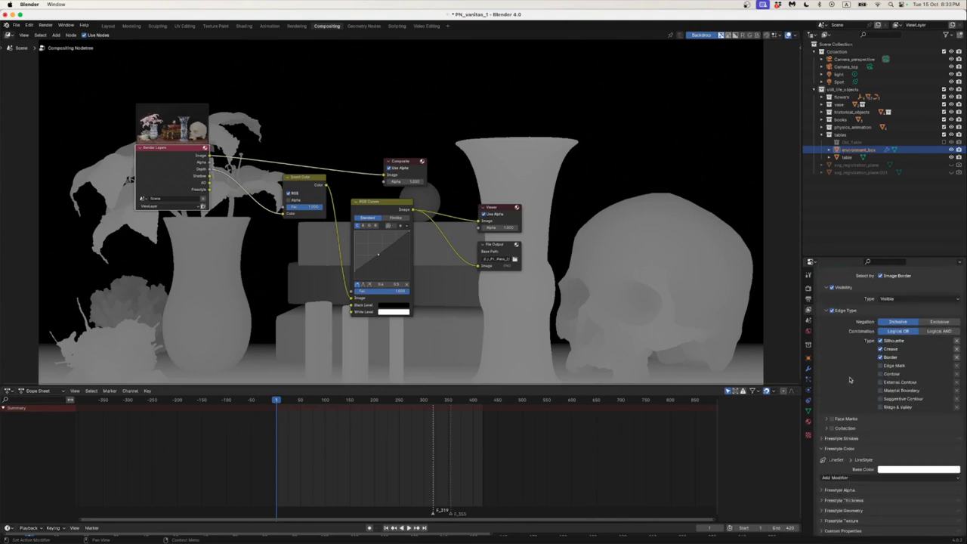
left_click(899, 468)
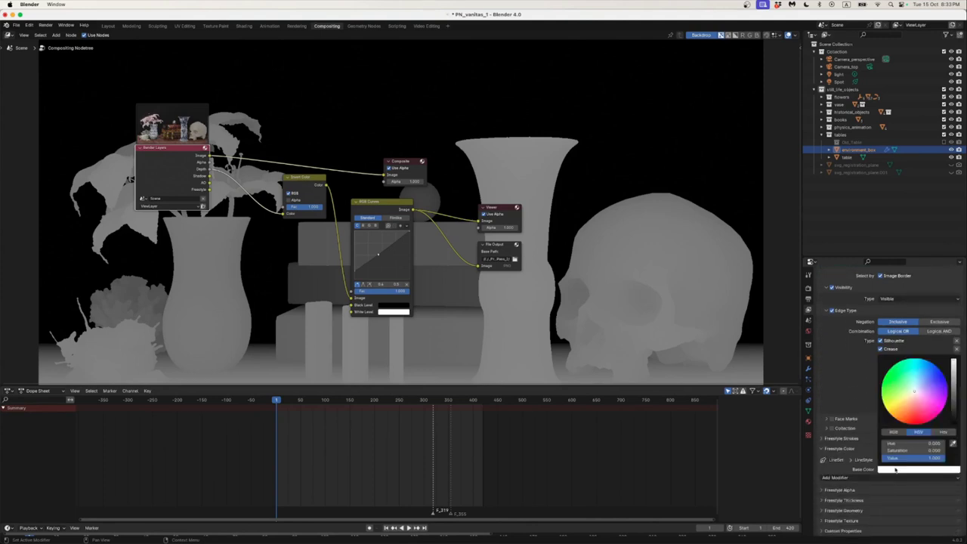
left_click(956, 421)
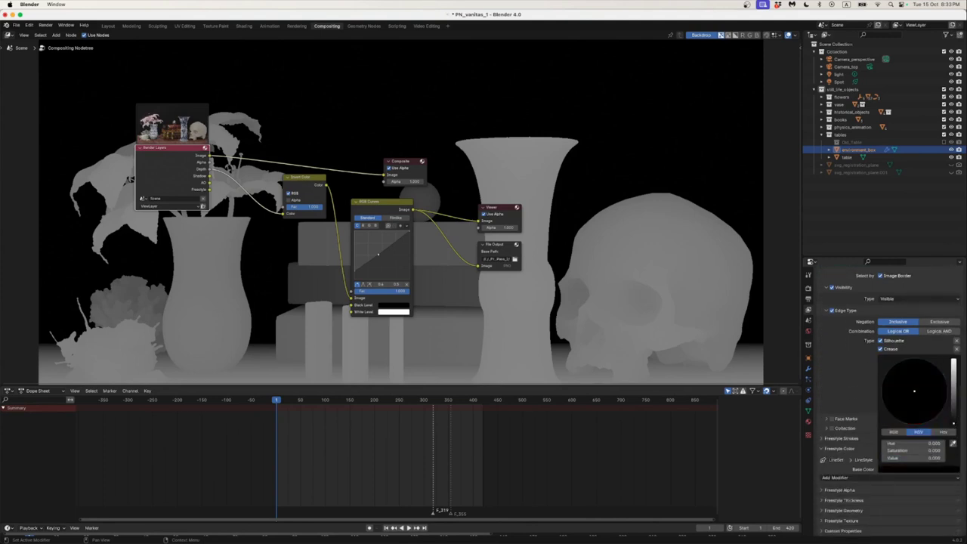
left_click(904, 470)
left_click_drag(956, 384, 954, 361)
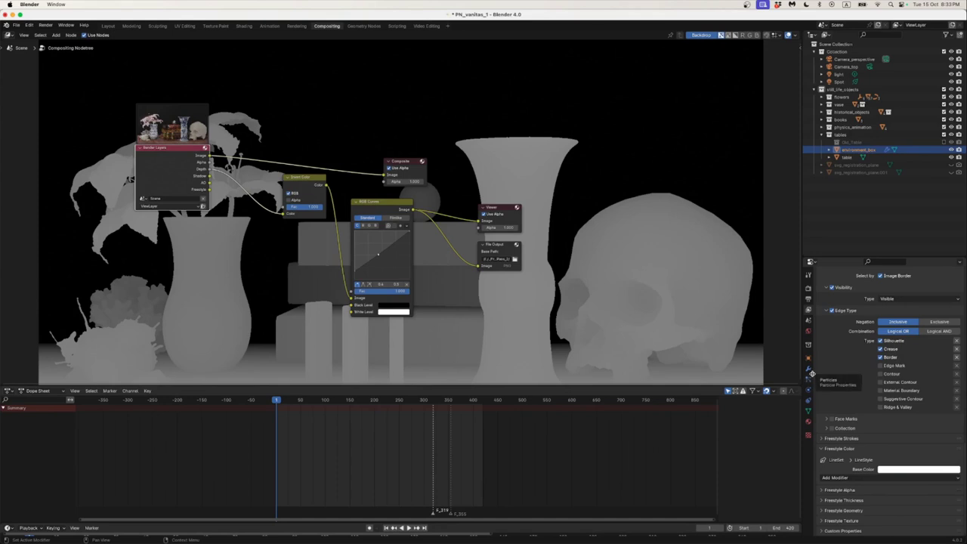
- Render the current frame with Freestyle enabled and return to the compositor node tree
scroll(841, 408, "up", 3)
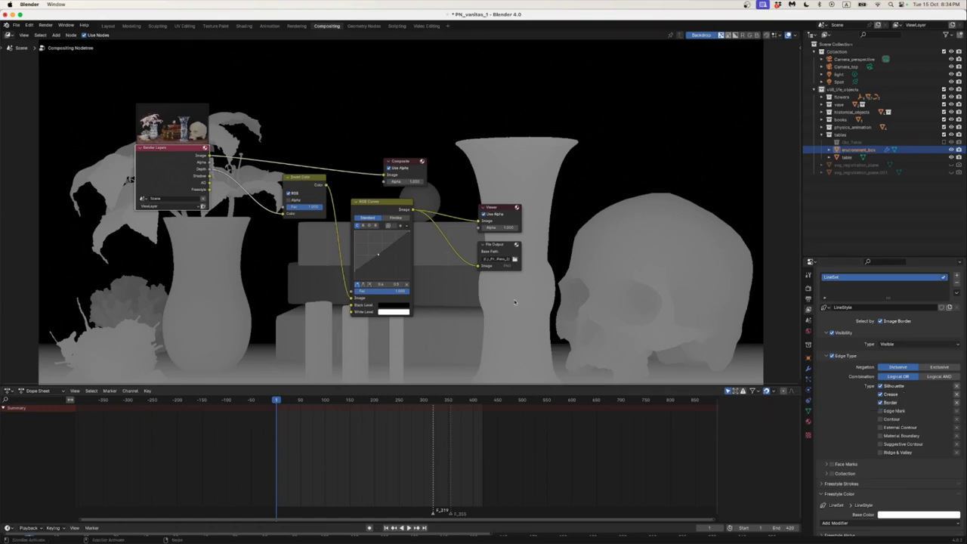
scroll(304, 233, "left", 3)
left_click(45, 25)
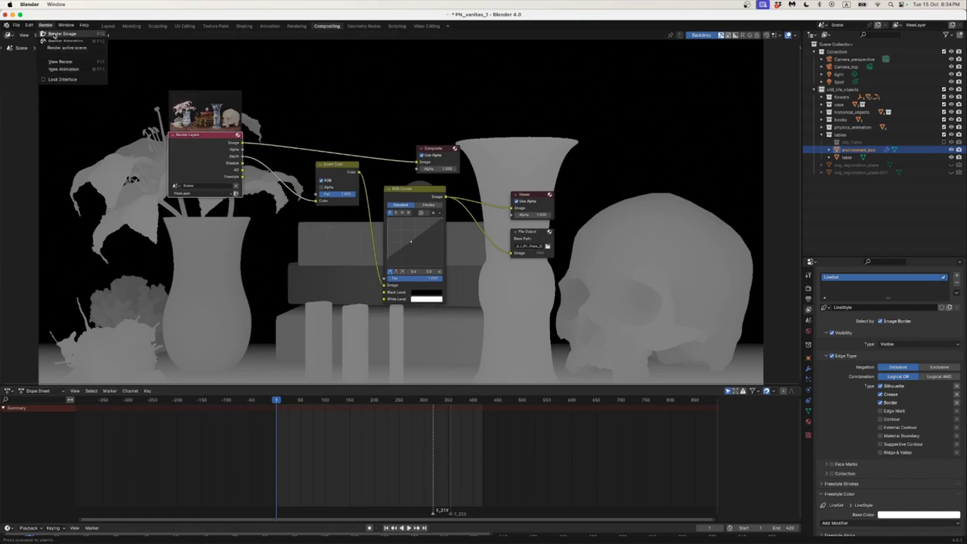
left_click(53, 35)
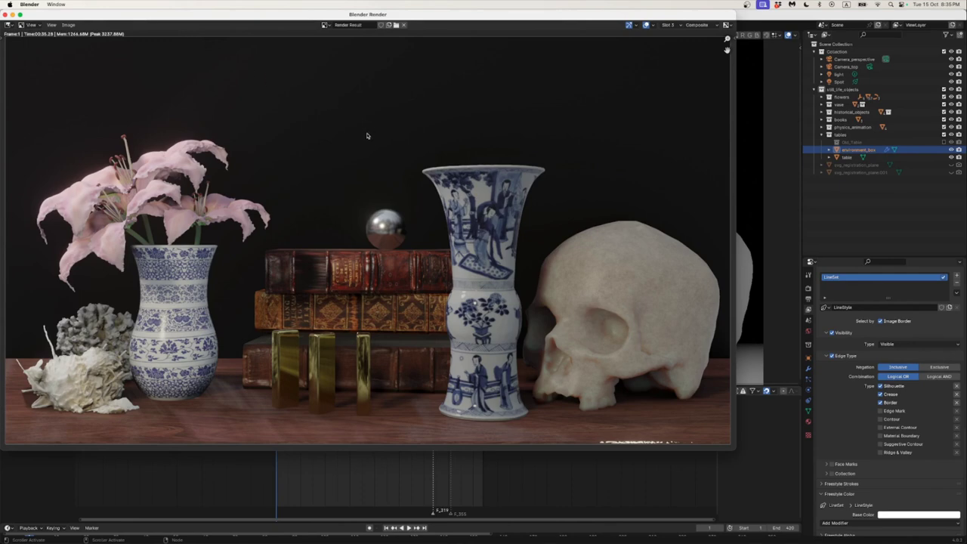
left_click(758, 176)
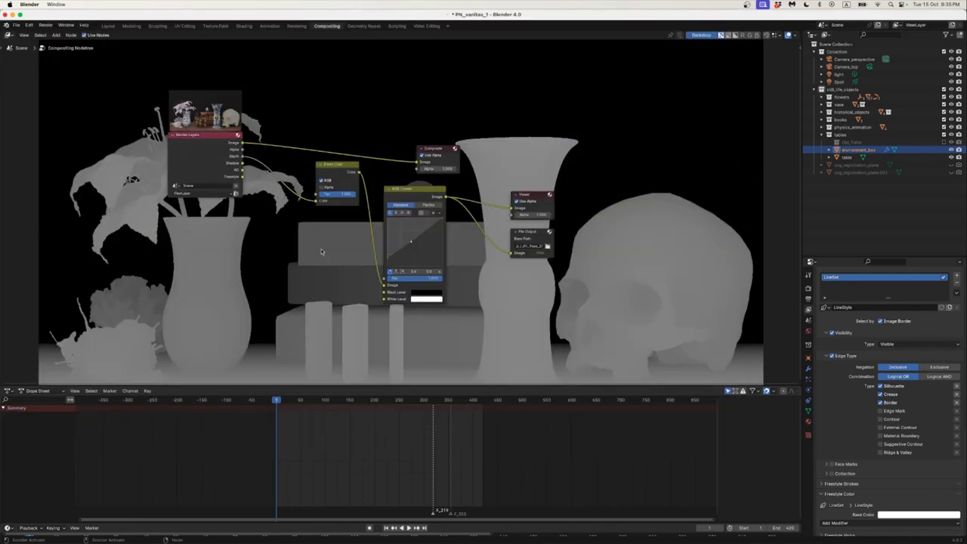
- Move the Invert Color and RGB Curves nodes lower and connect the Freestyle output to the Viewer's Image input
left_click_drag(329, 170, 299, 278)
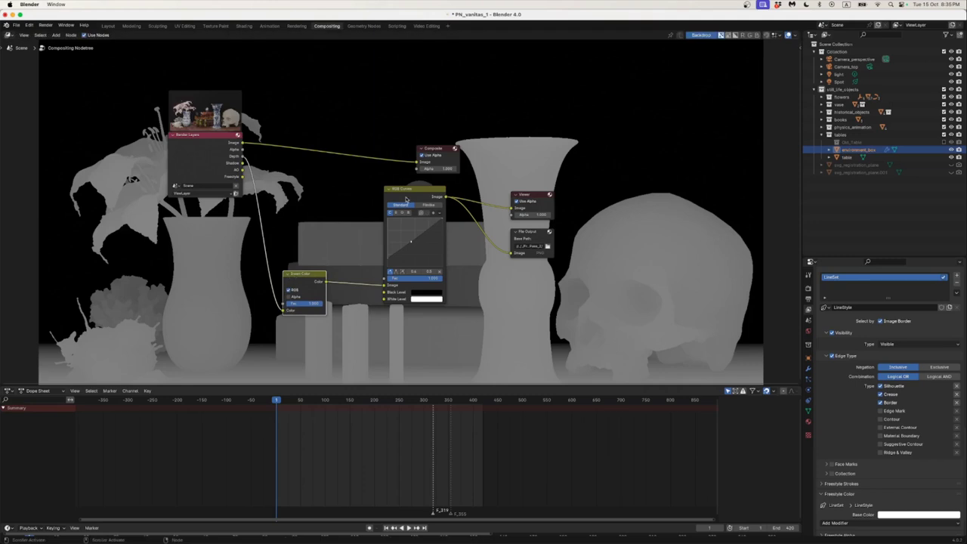
left_click_drag(410, 197, 401, 293)
left_click_drag(241, 177, 516, 209)
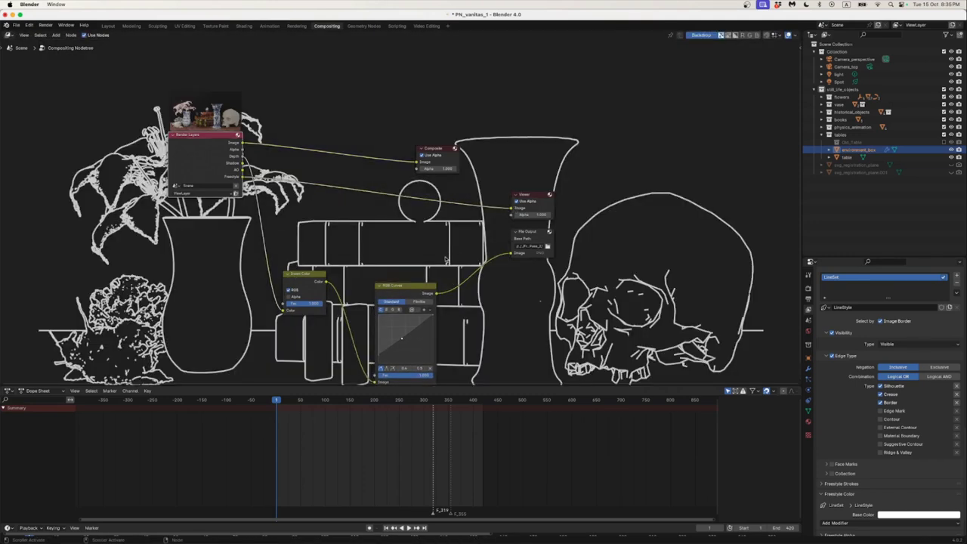
- Raise the Viewer node, place a duplicate of the File Output node beneath it, and connect the Freestyle output to the duplicate
left_click(530, 233)
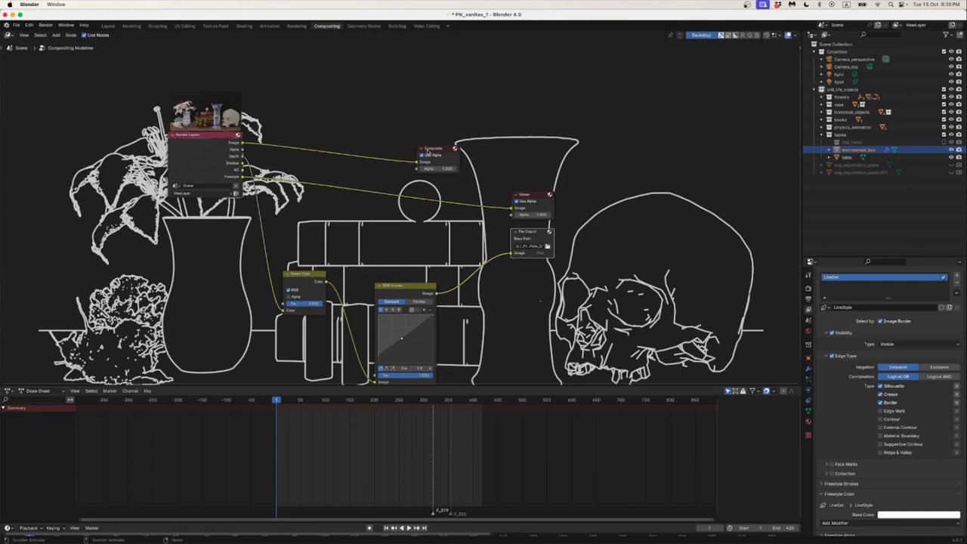
left_click_drag(528, 202, 532, 134)
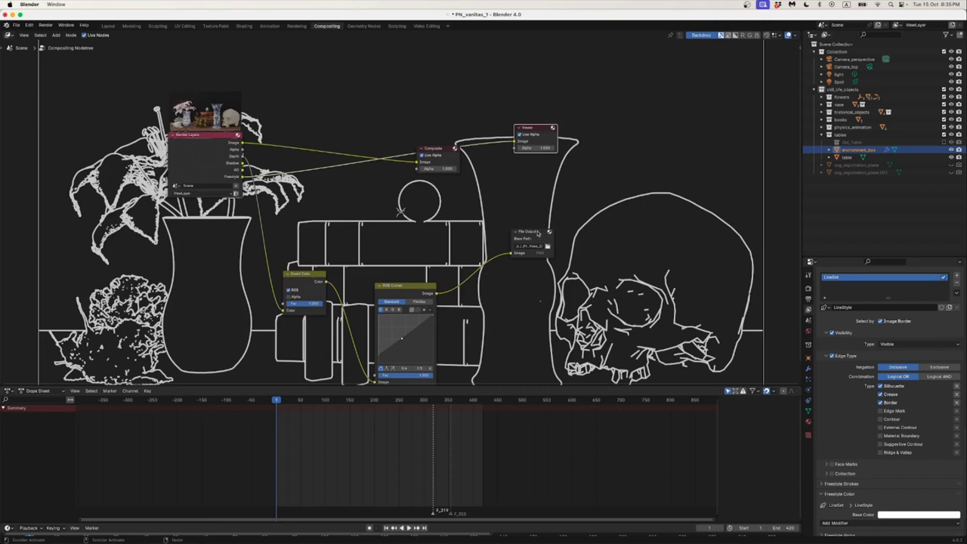
key("shift+d")
left_click(538, 184)
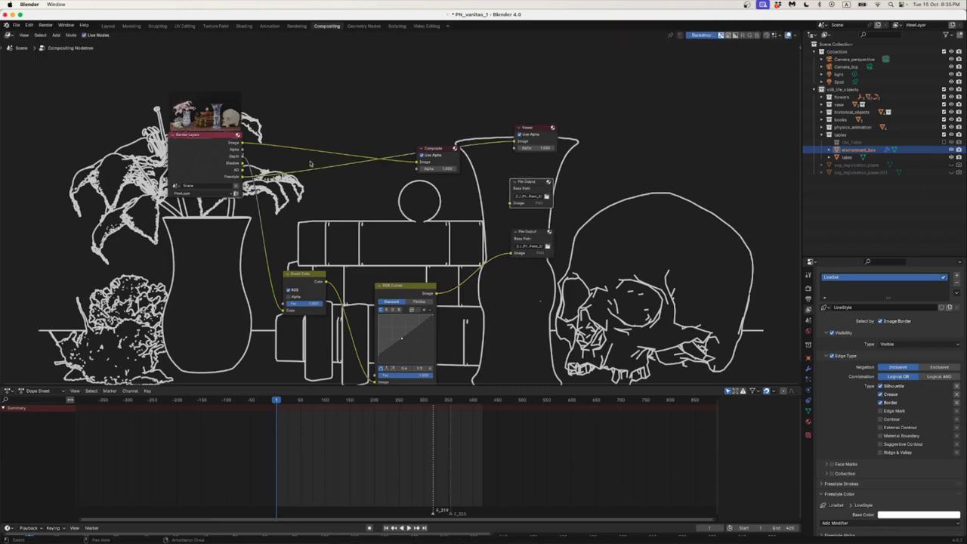
left_click_drag(243, 177, 511, 203)
- Create a Line_Set_Pass_2 folder inside the Frames folder and set it as the duplicated File Output node's base path
left_click(547, 197)
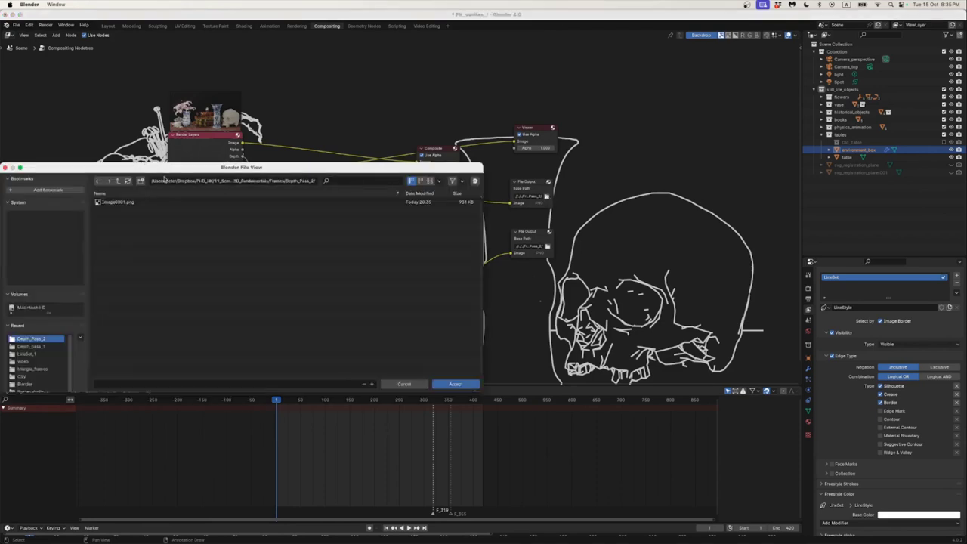
left_click(115, 182)
left_click(139, 182)
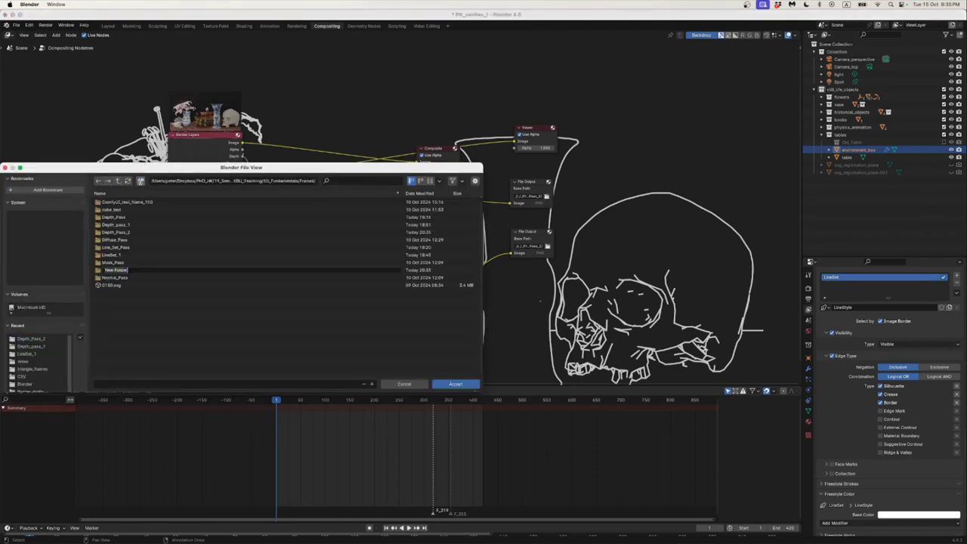
type("Line_Set_Pass_2")
key("Return")
double_click(122, 258)
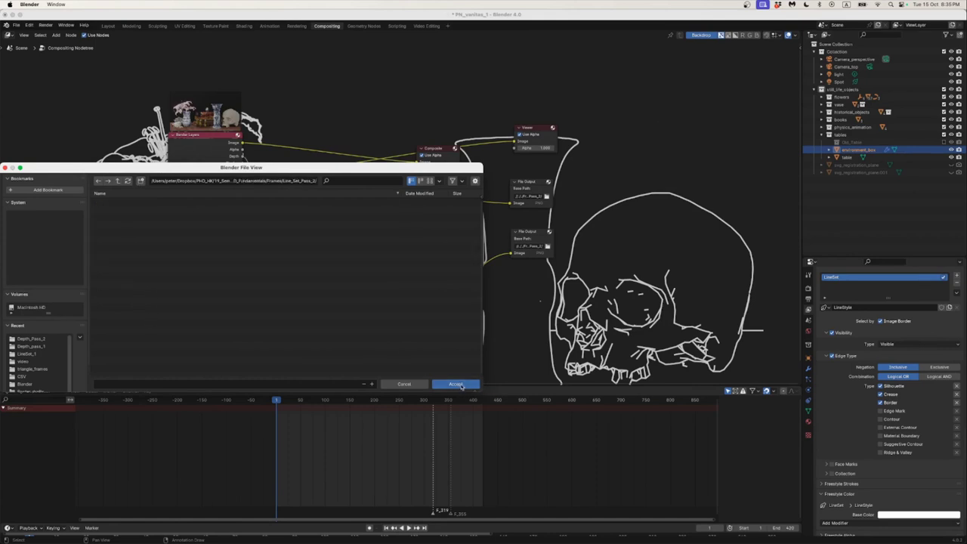
left_click(457, 385)
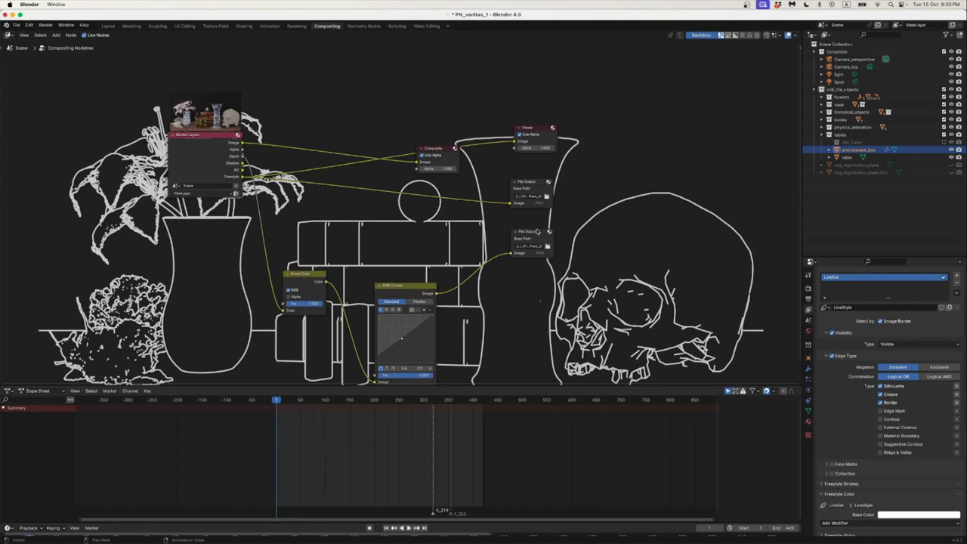
left_click_drag(537, 231, 537, 235)
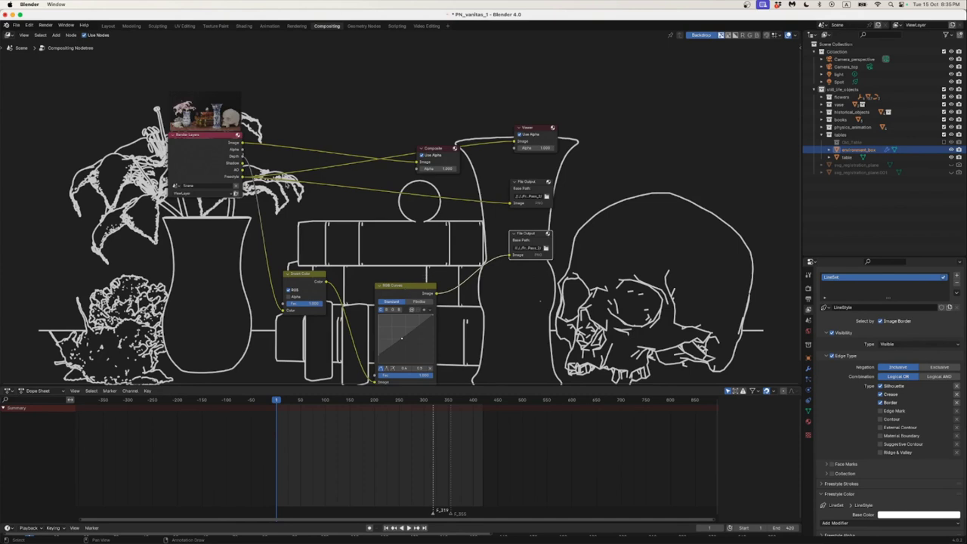
- Turn Freestyle and Freestyle SVG Export off and back on in the render settings
left_click(809, 291)
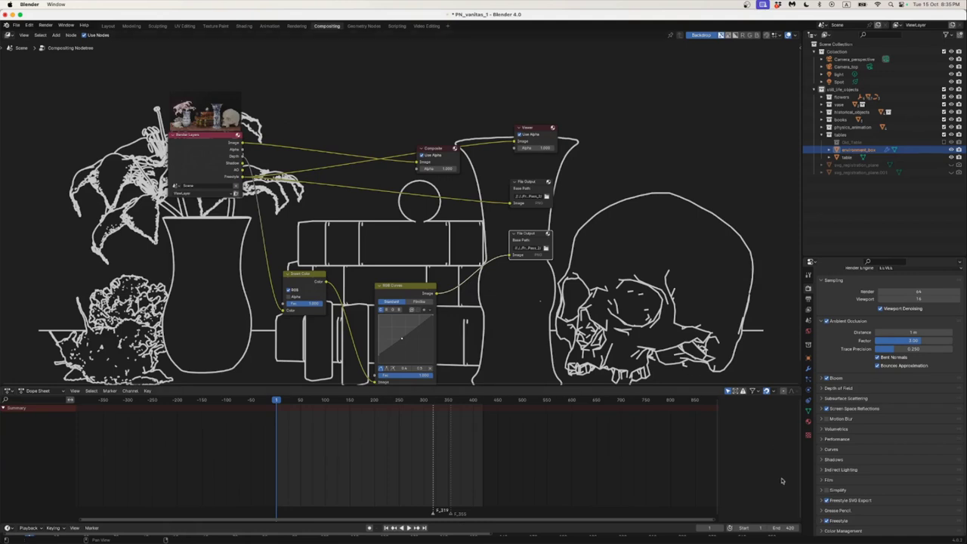
left_click(828, 521)
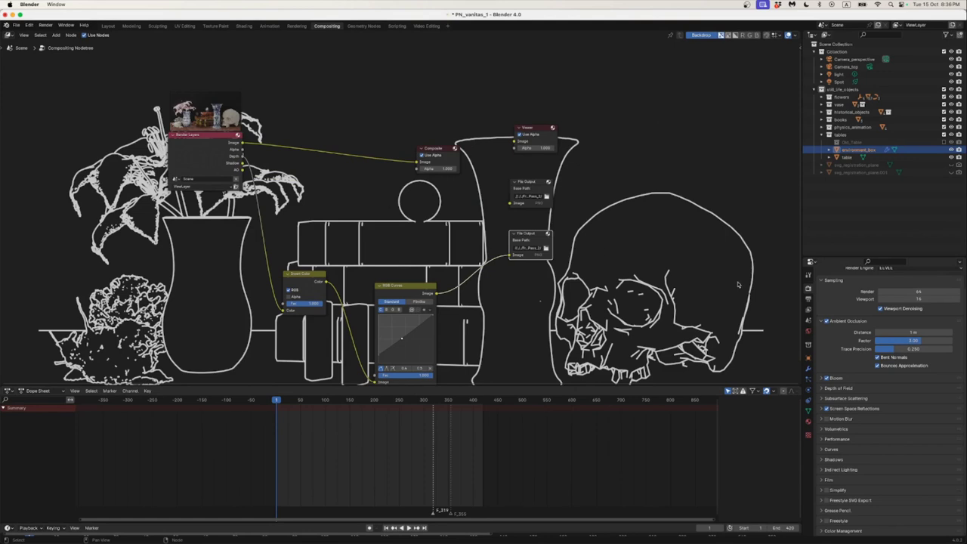
left_click(827, 520)
left_click(826, 500)
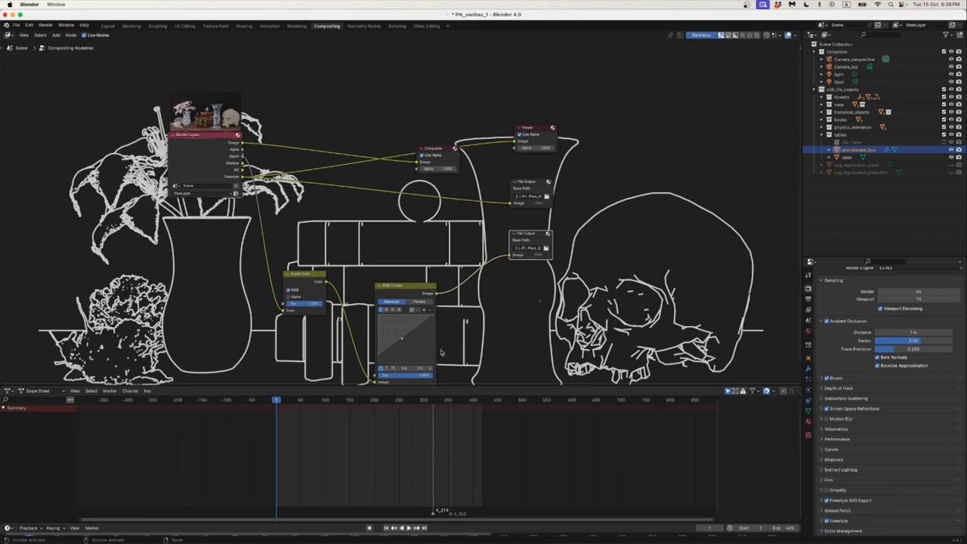
- Switch to Chrome and show the YouTube video on installing ComfyUI on Mac OS
key("super+Tab")
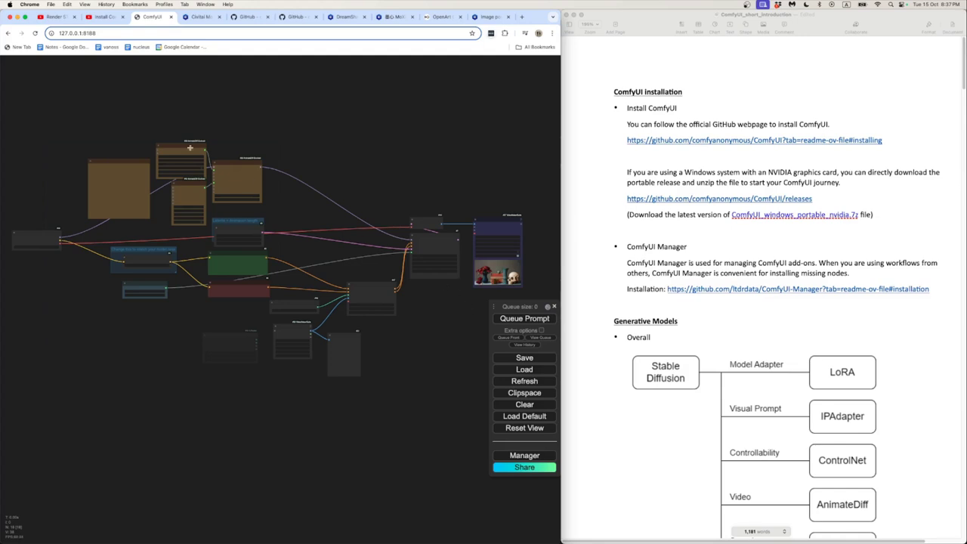
left_click(104, 17)
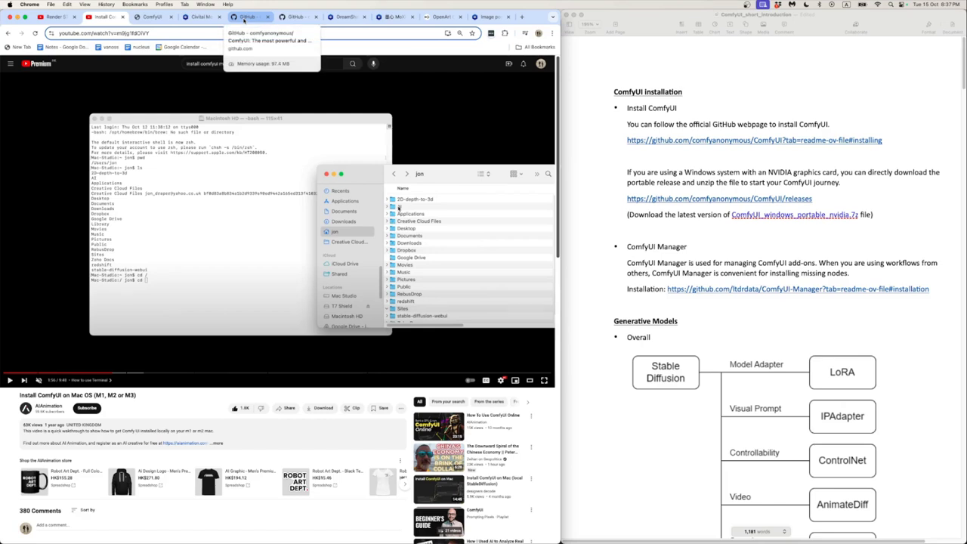
- Show the running ComfyUI tab, then open the official GitHub installing link from the ComfyUI_short_introduction document in Pages
left_click(151, 17)
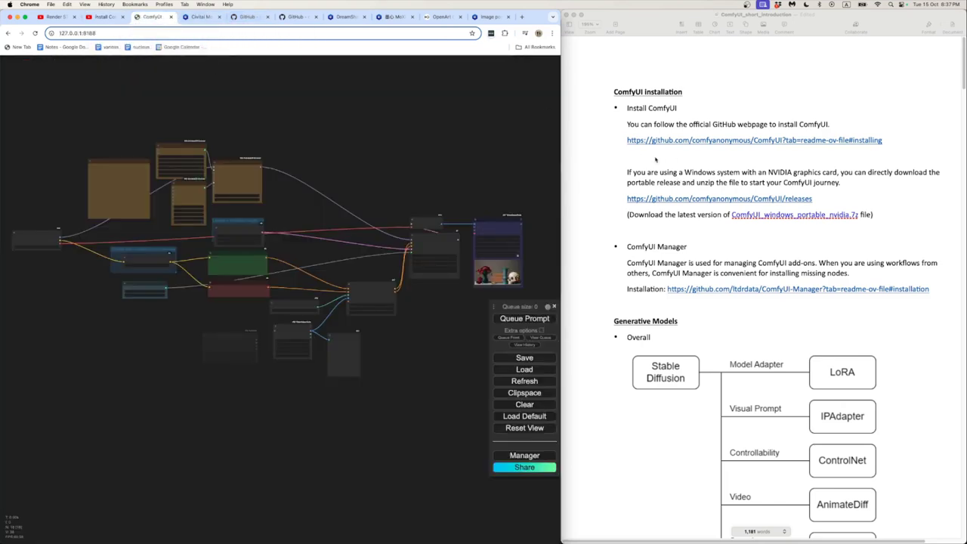
left_click(627, 108)
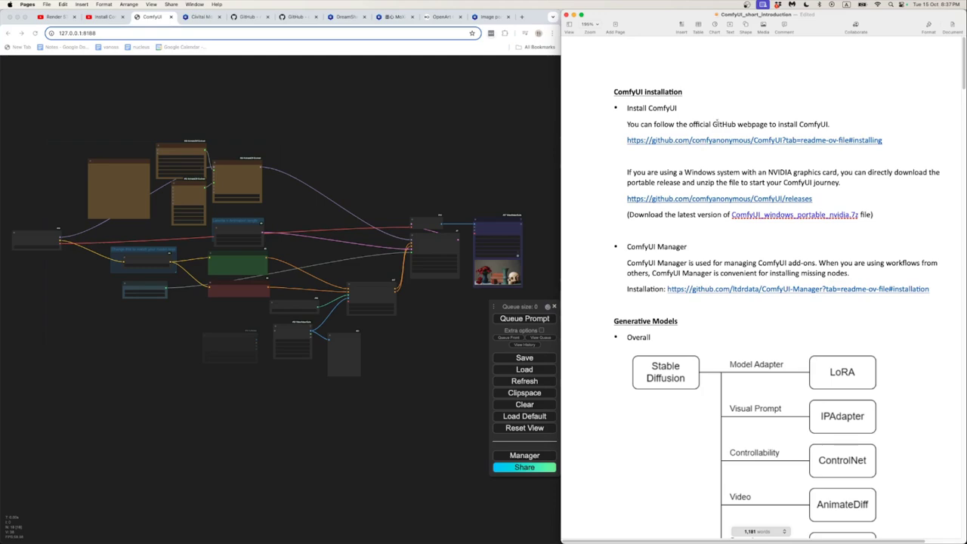
left_click(722, 142)
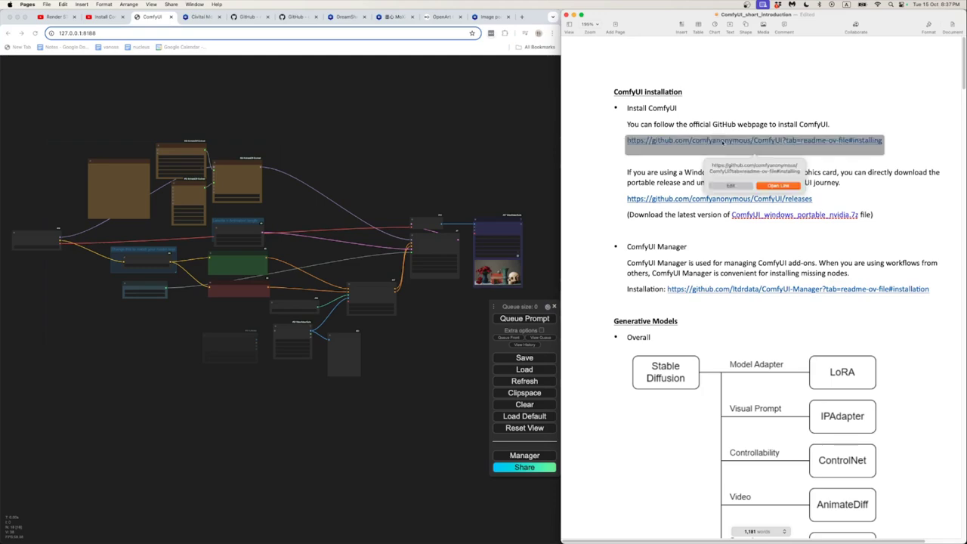
left_click(761, 184)
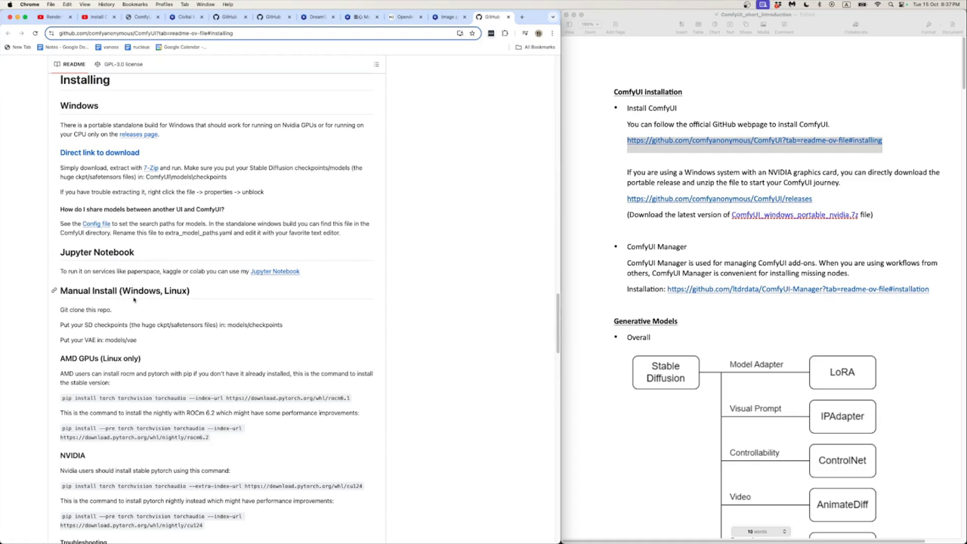
- Open the ComfyUI releases link from the Windows NVIDIA note in Pages and look through the release list
left_click(671, 177)
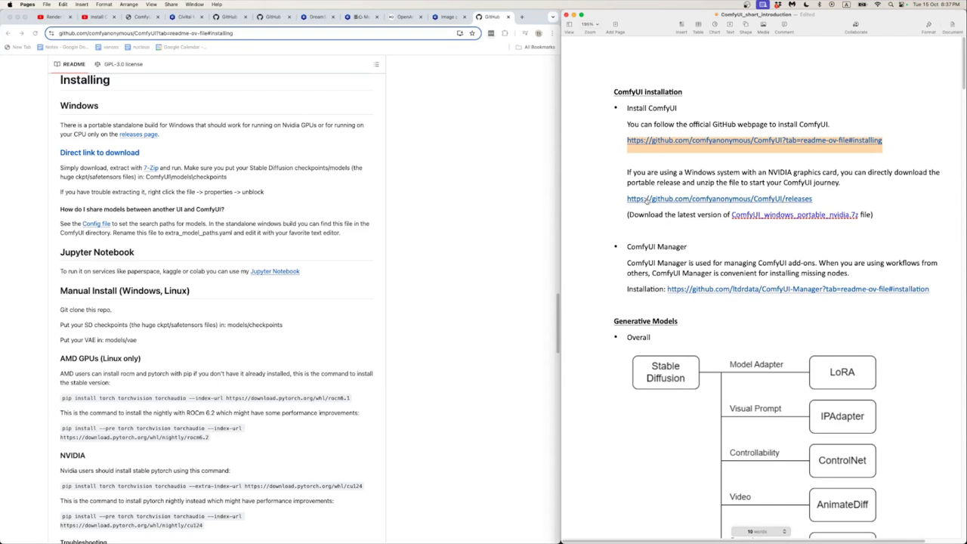
left_click(642, 200)
left_click(759, 246)
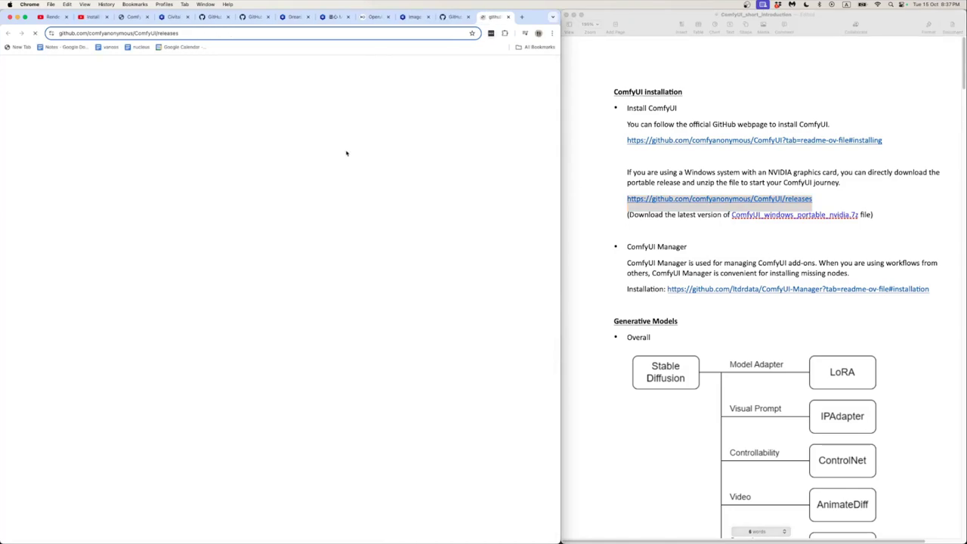
scroll(264, 200, "down", 5)
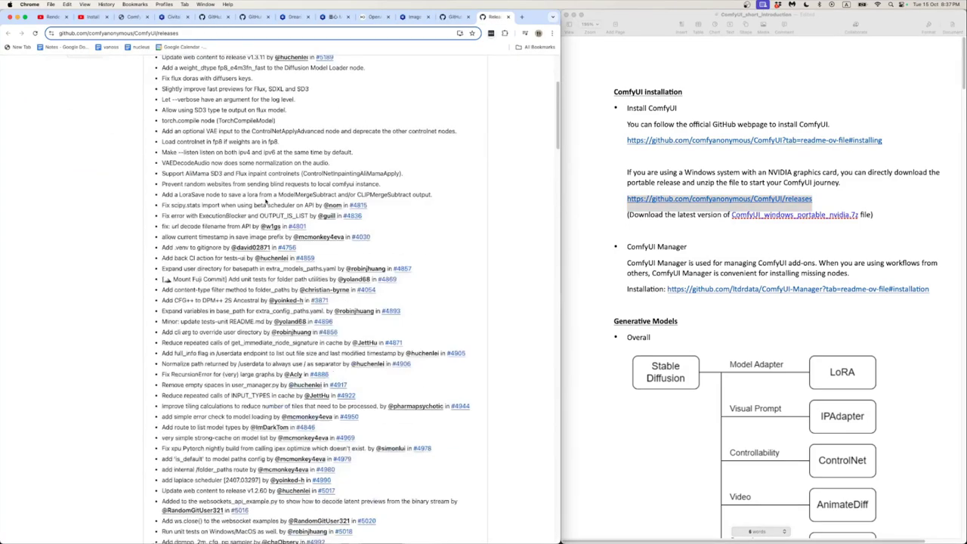
scroll(265, 201, "down", 10)
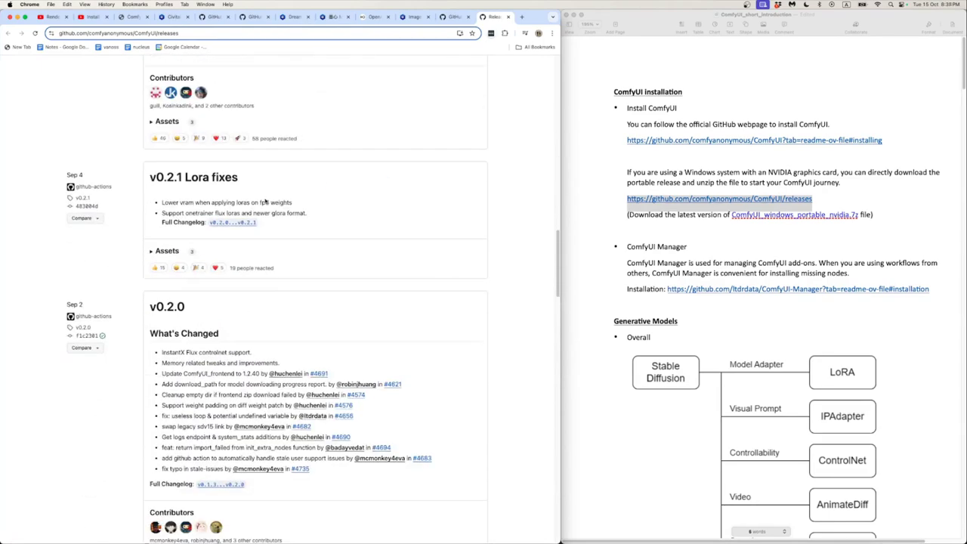
scroll(264, 201, "up", 15)
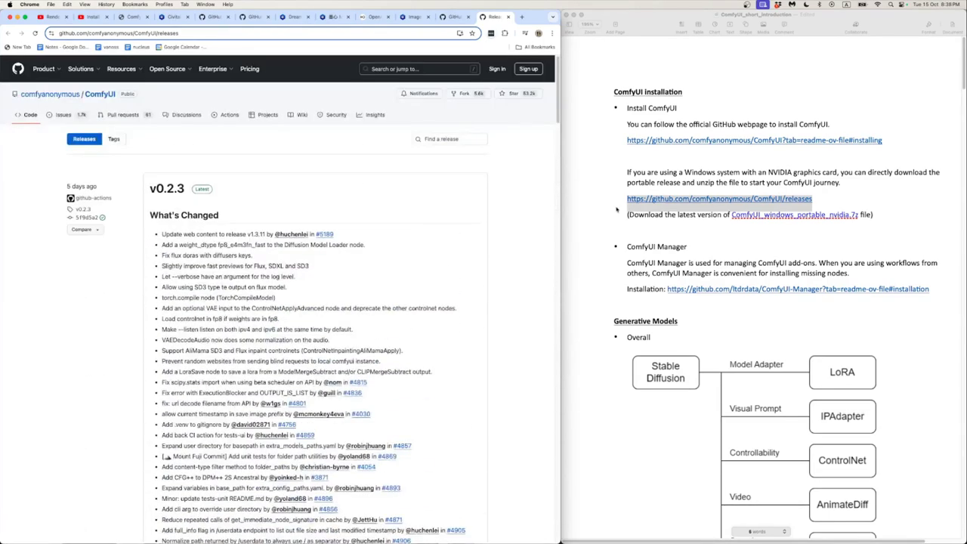
- Return to the ComfyUI tab, switch to Terminal and close it, terminating the running ComfyUI Python process
left_click(135, 17)
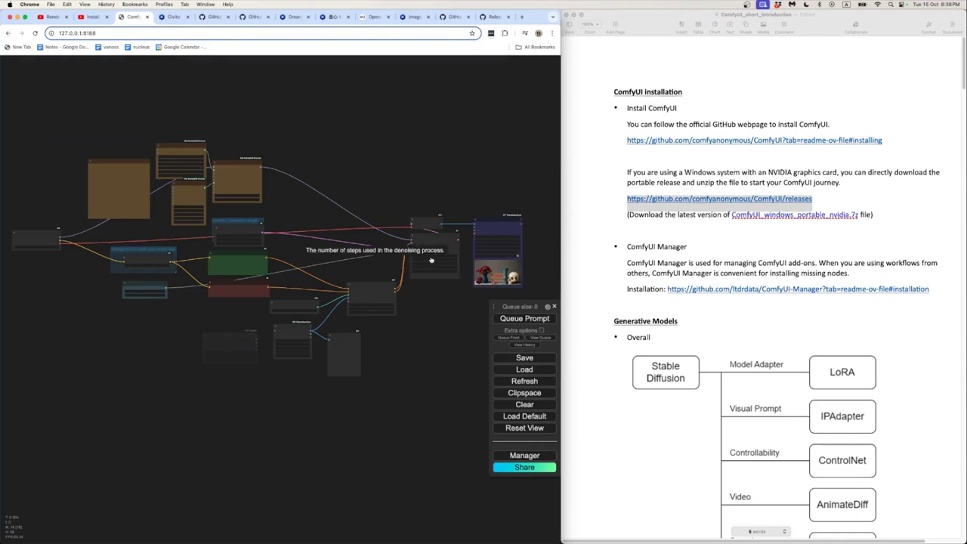
key("super+Tab")
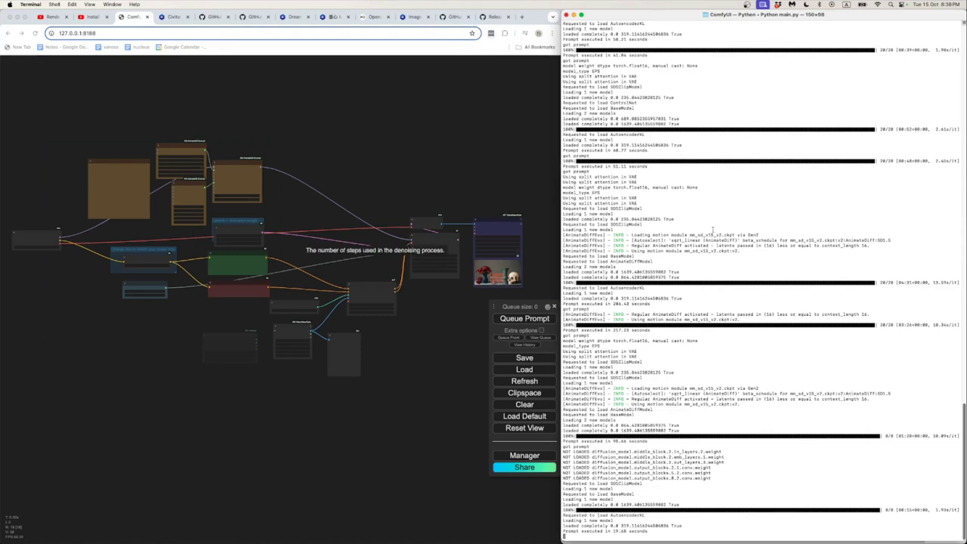
key("super+q")
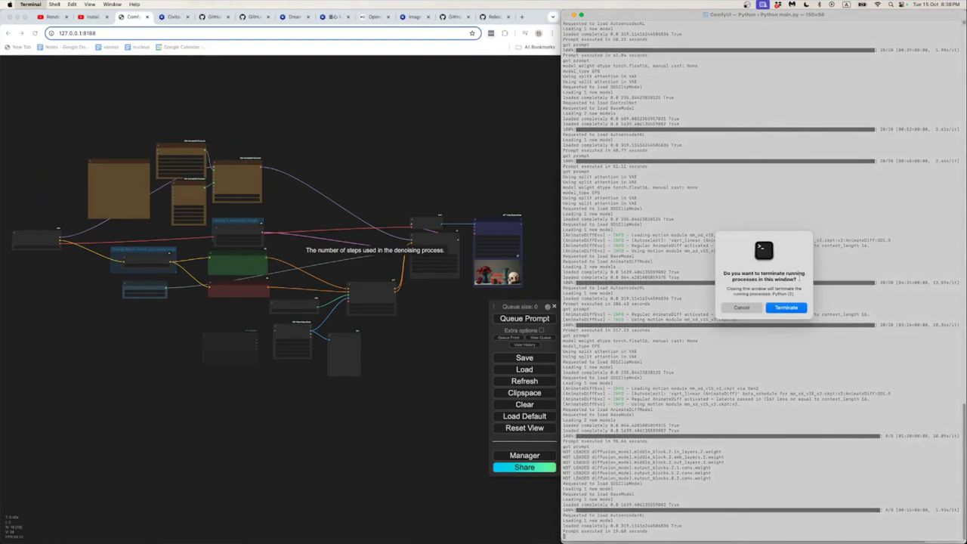
left_click(793, 309)
- Launch a new Terminal window and enlarge it to fill the area beside the browser
key("super+space")
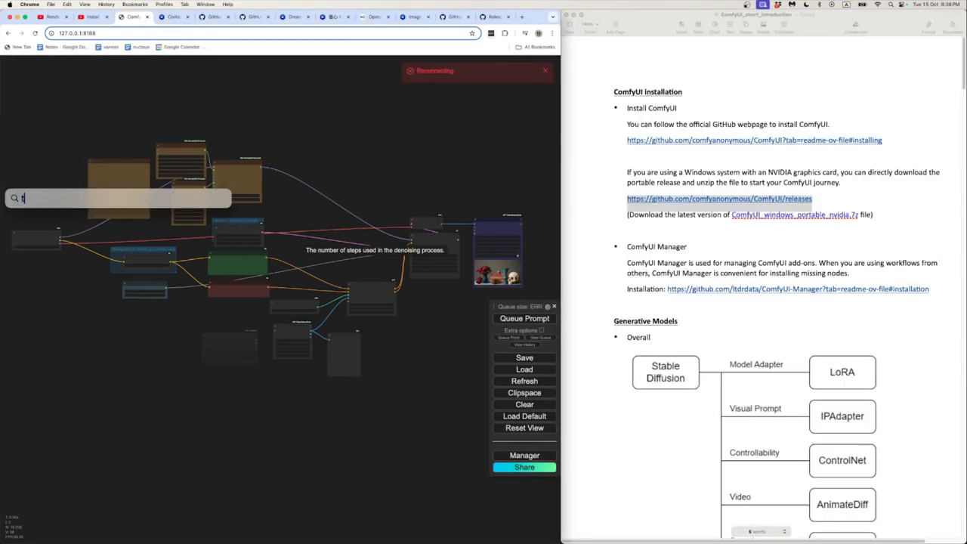
type("terminal")
key("Return")
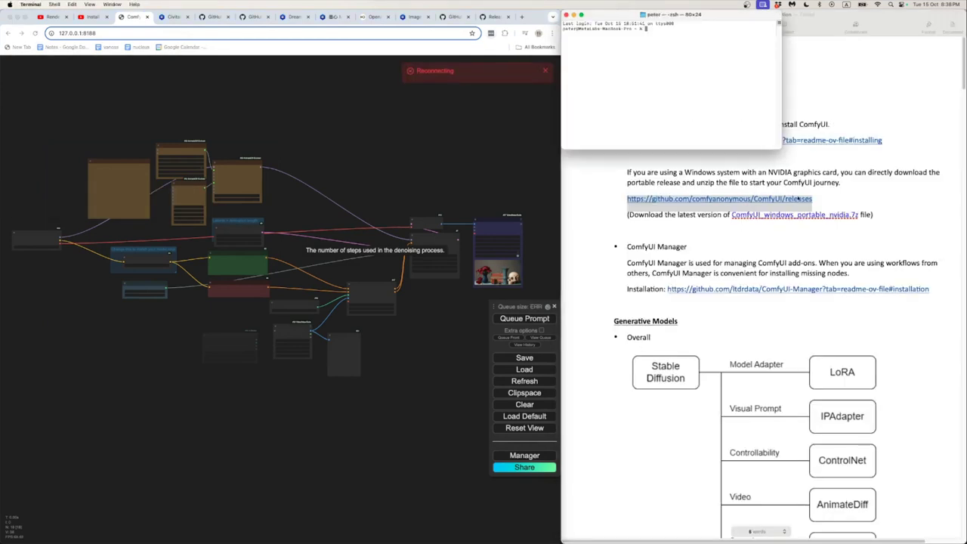
left_click_drag(780, 148, 966, 542)
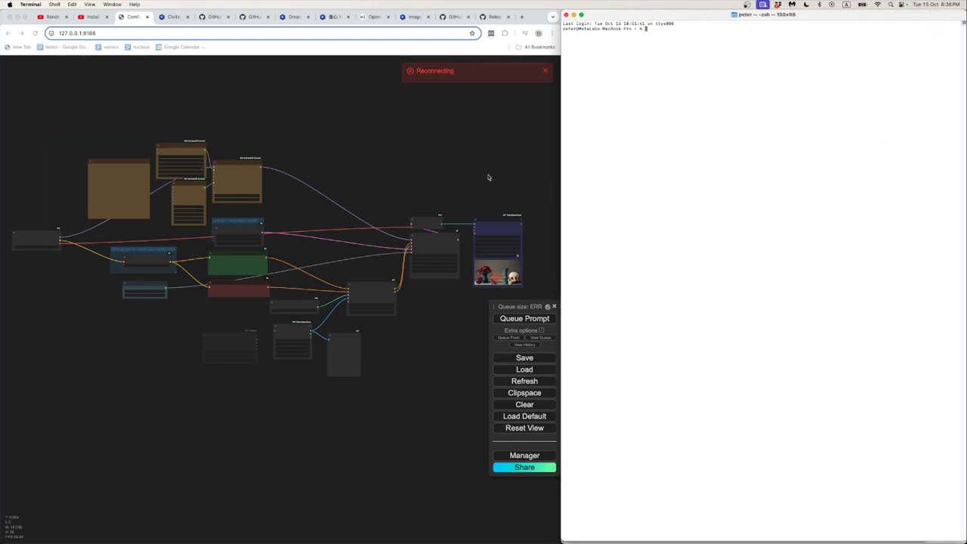
- Locate the ComfyUI folder inside Art_Applications/AI in Finder and make it Terminal's working directory with cd
key("super+Tab")
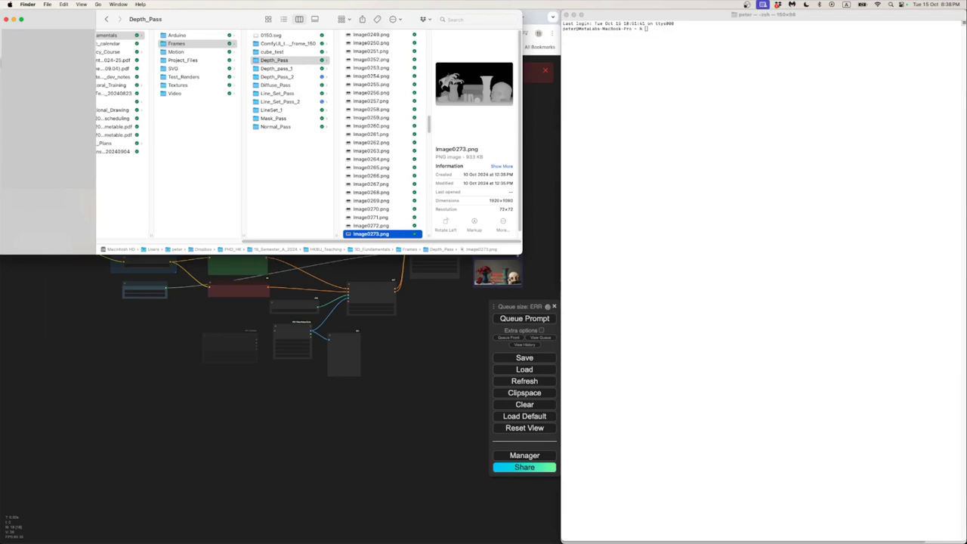
left_click(123, 201)
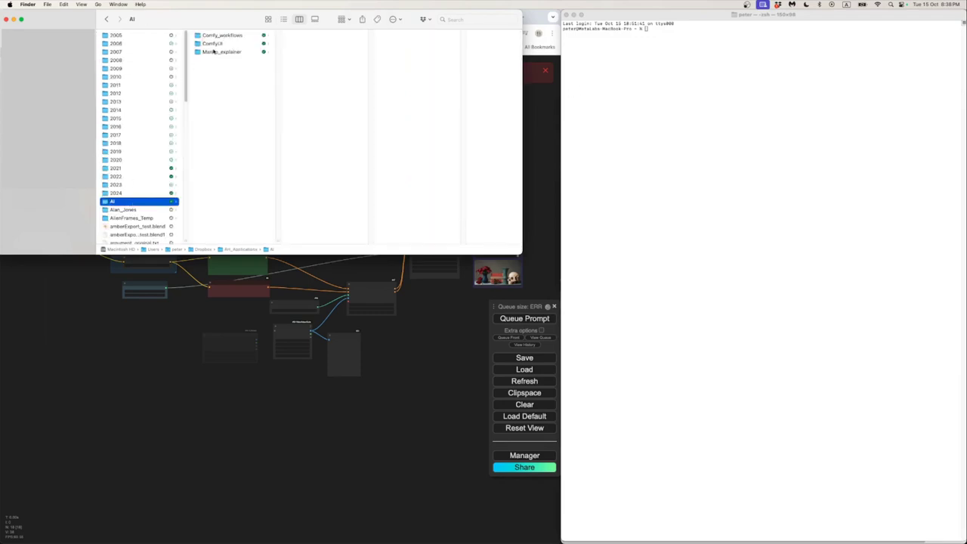
left_click(212, 44)
left_click(641, 50)
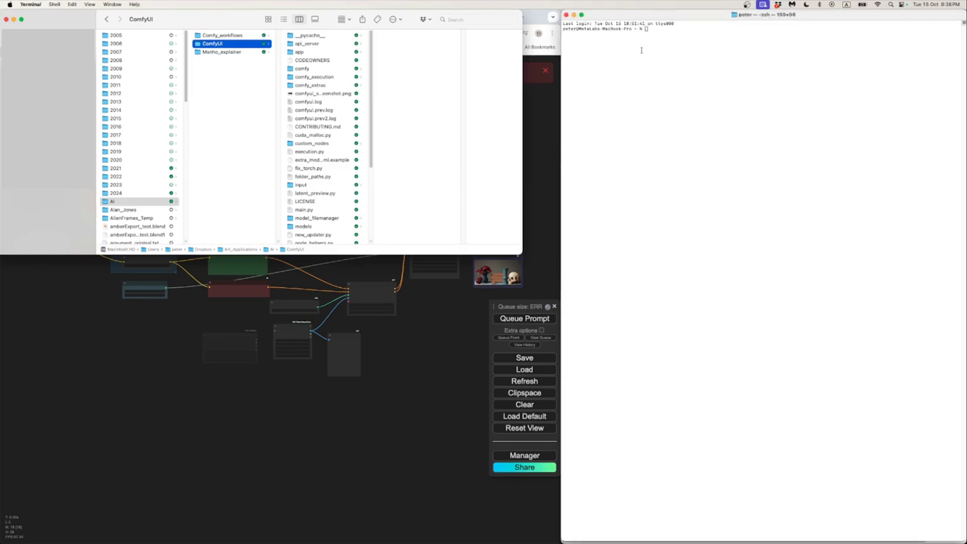
type("cd")
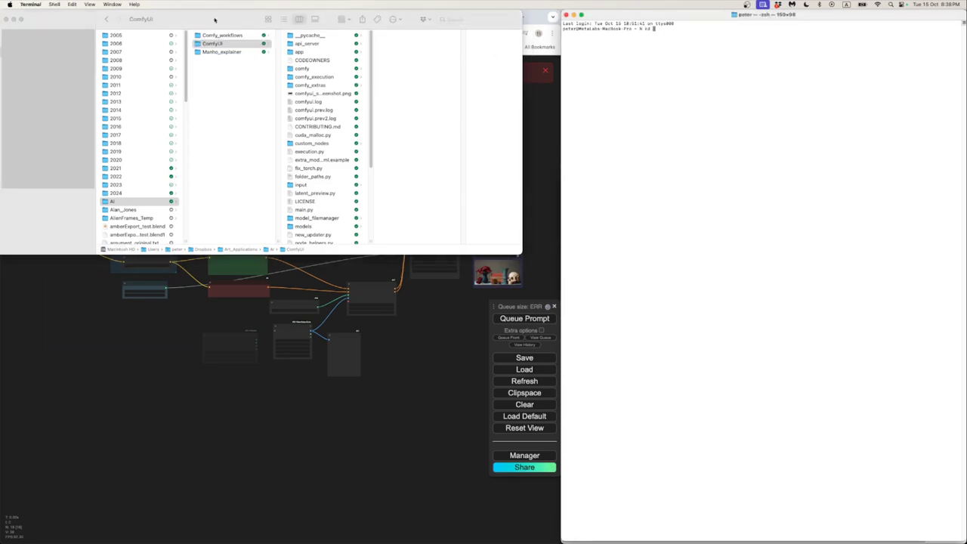
left_click_drag(199, 47, 735, 38)
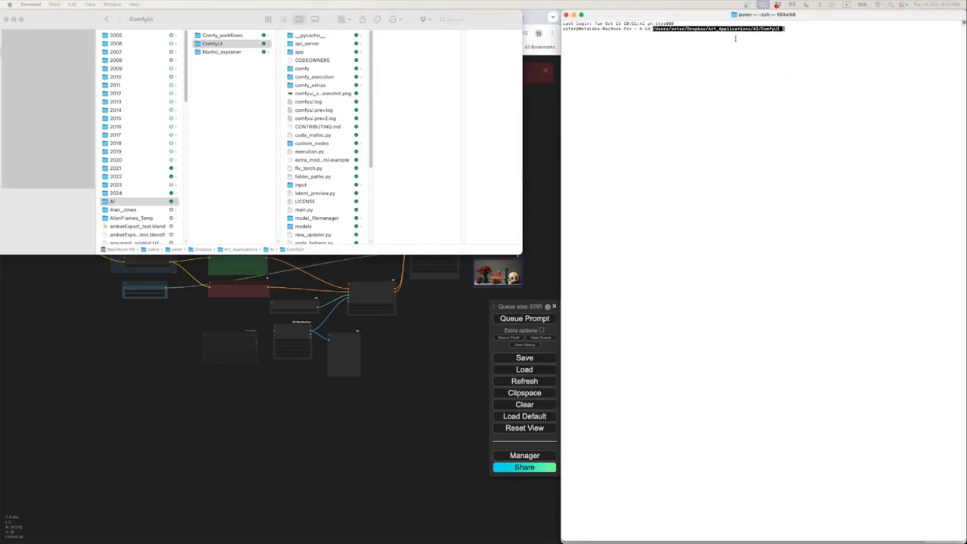
key("Return")
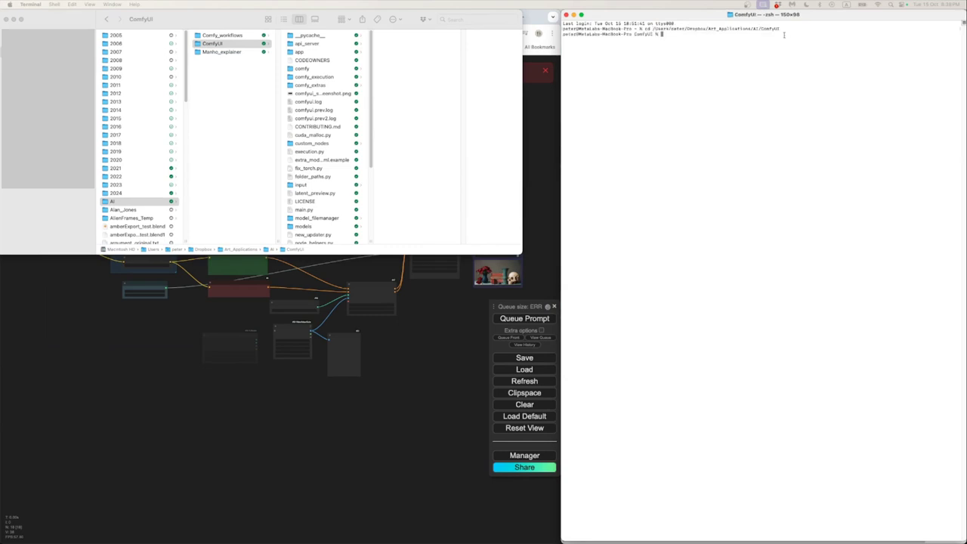
- Start the ComfyUI server in Terminal with the command python3 main.py
key("Return")
type("python3 main.py")
key("Return")
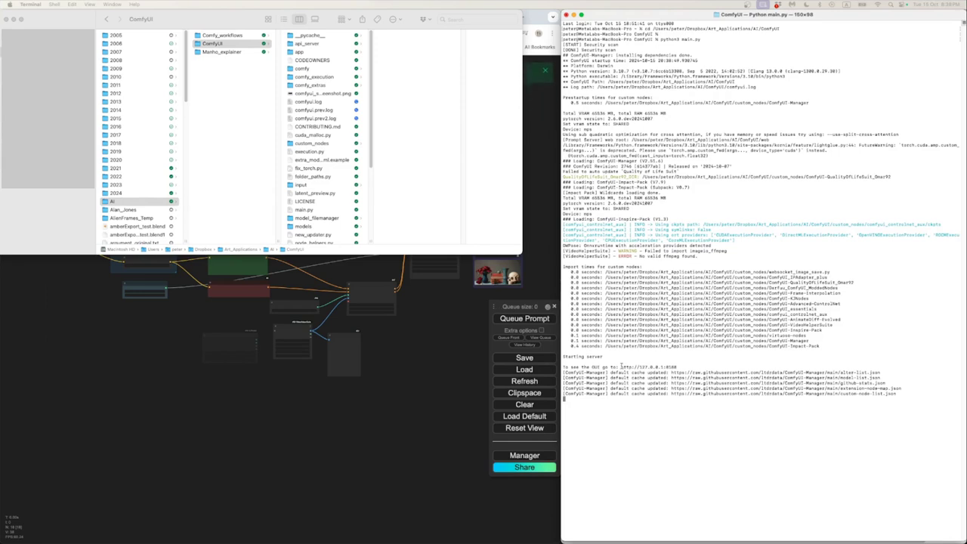
left_click_drag(622, 367, 677, 367)
key("super+c")
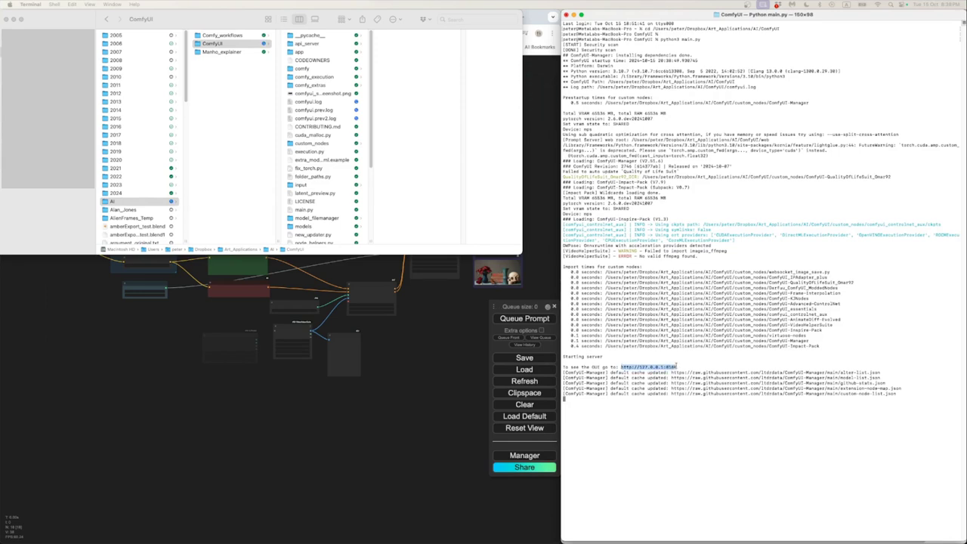
left_click(495, 277)
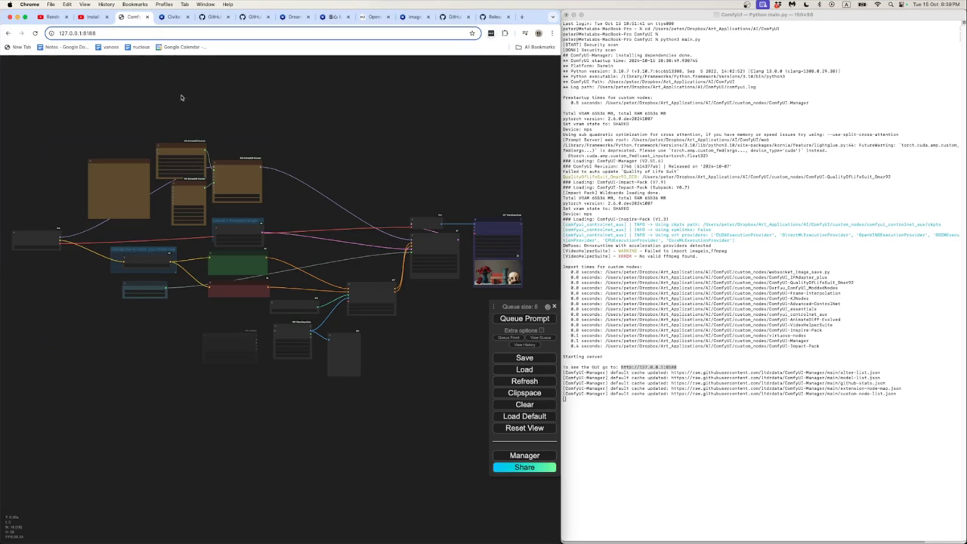
key("super+w")
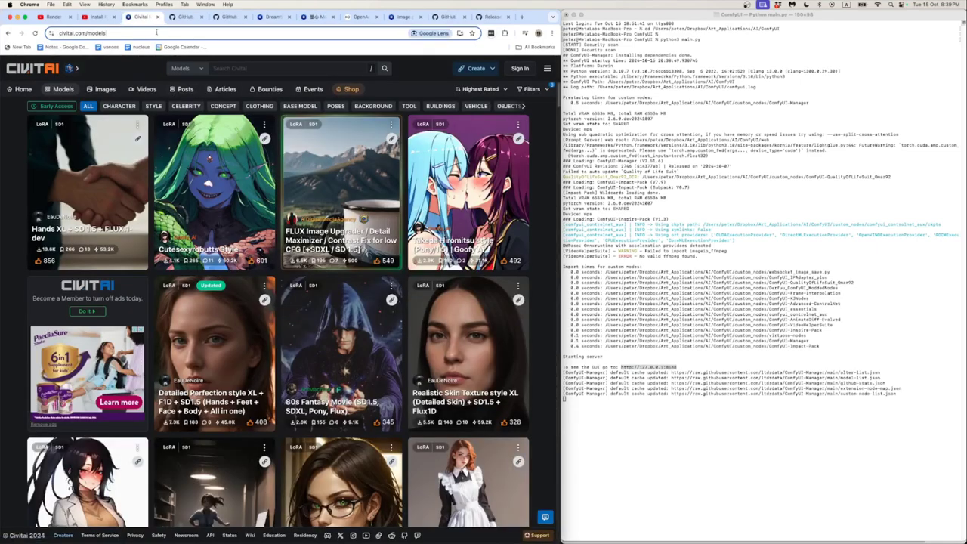
left_click(149, 33)
key("super+v")
key("Return")
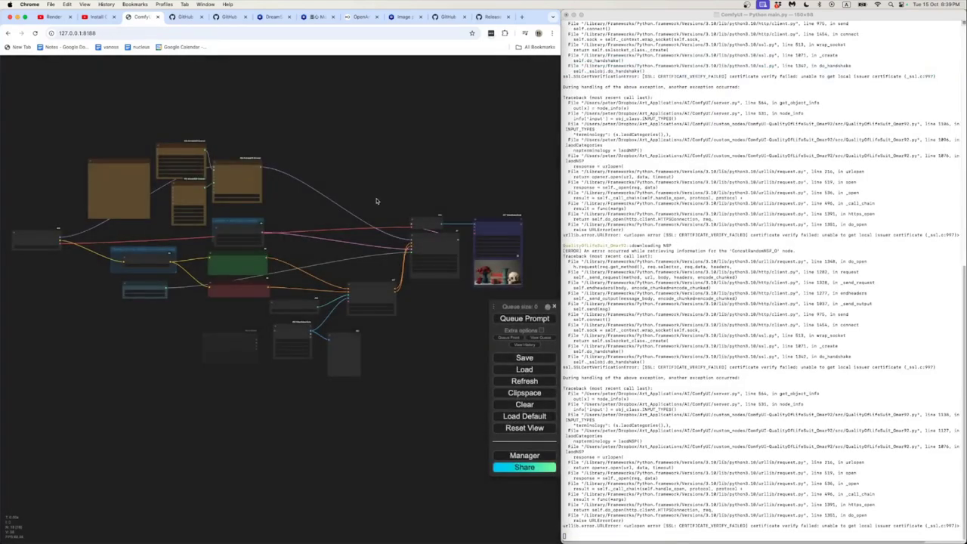
scroll(377, 206, "up", 2)
left_click_drag(377, 207, 335, 194)
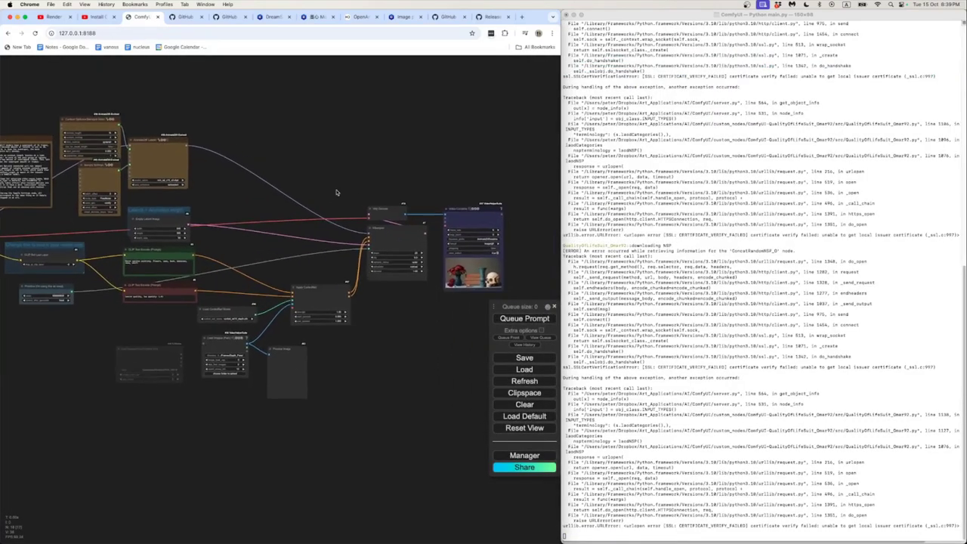
scroll(333, 194, "down", 2)
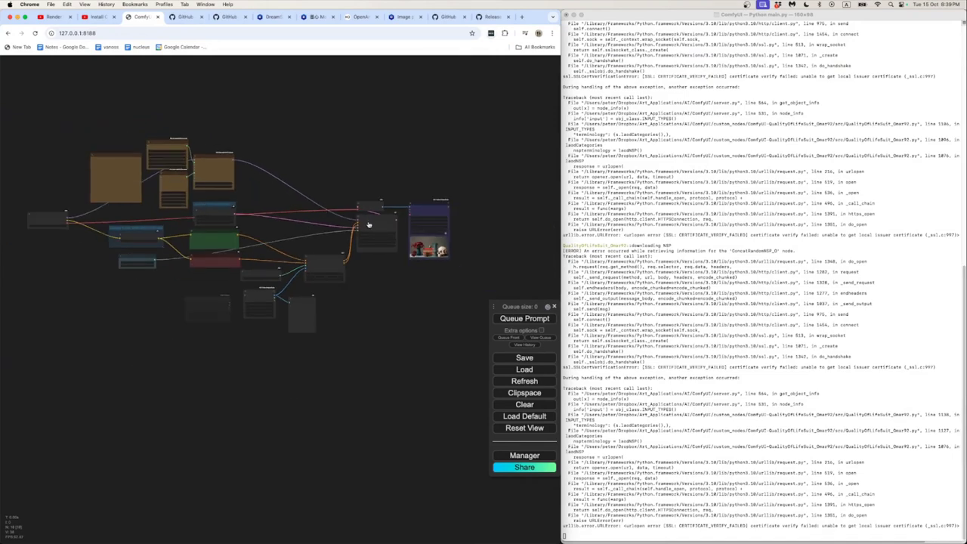
- Switch to the Pages document and highlight the Install ComfyUI instructions before moving to the ComfyUI Manager heading
key("super+Tab")
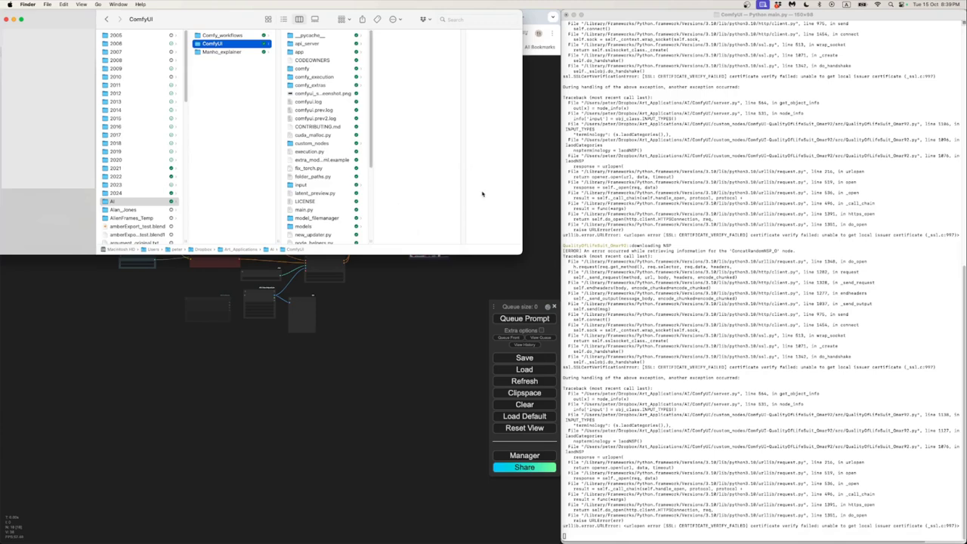
key("super+Tab")
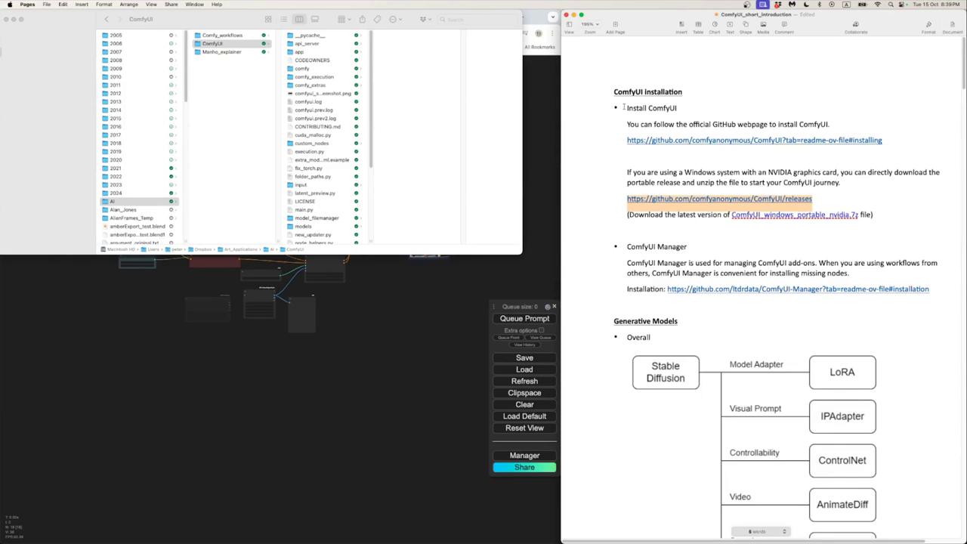
left_click_drag(625, 107, 890, 222)
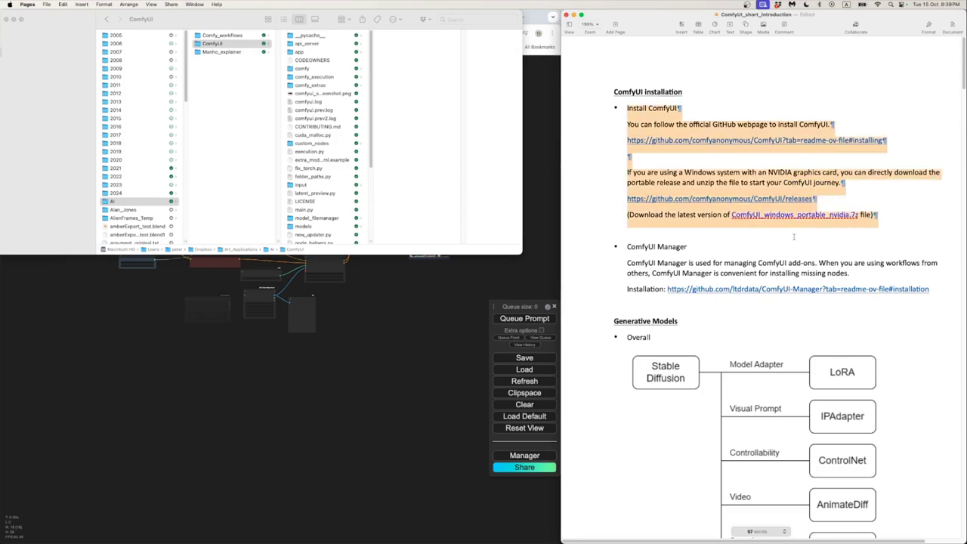
left_click(624, 248)
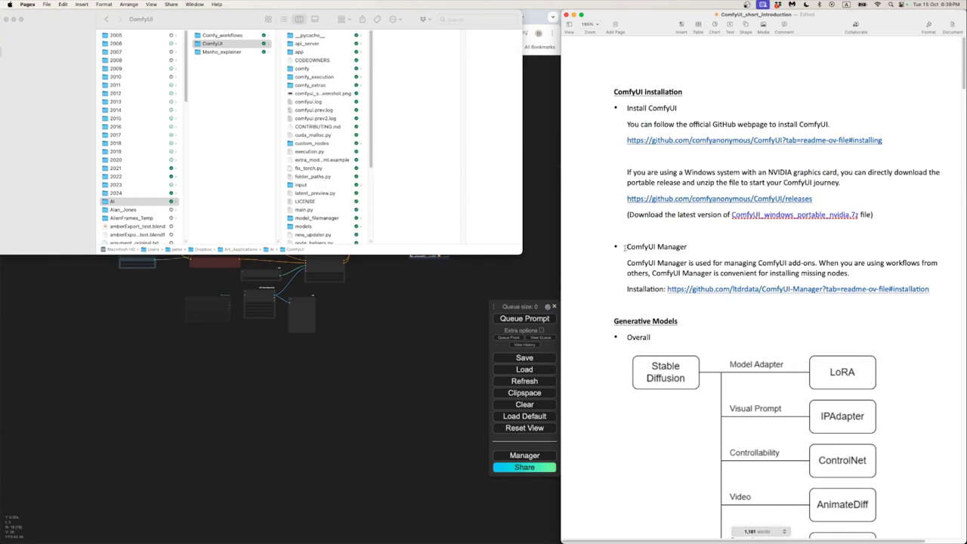
- Highlight "ComfyUI add-ons" in the ComfyUI Manager notes and look closely at the workflow's nodes in Chrome
key("super+Tab")
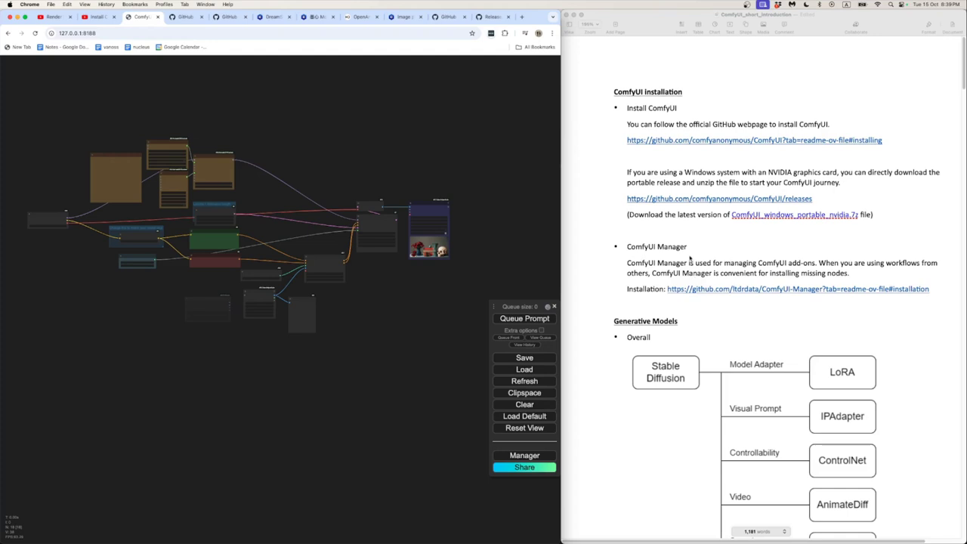
left_click(758, 264)
left_click_drag(758, 264, 815, 263)
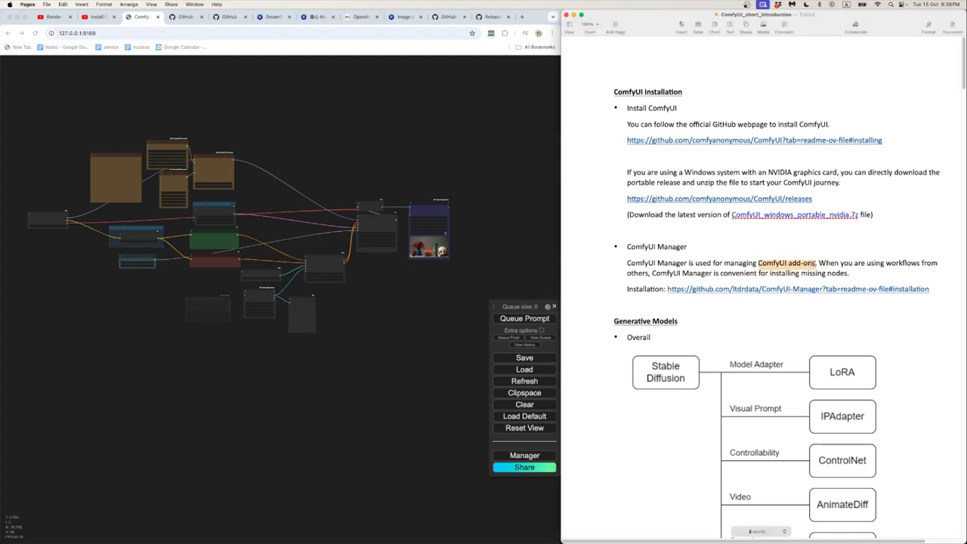
left_click(438, 280)
scroll(438, 280, "up", 6)
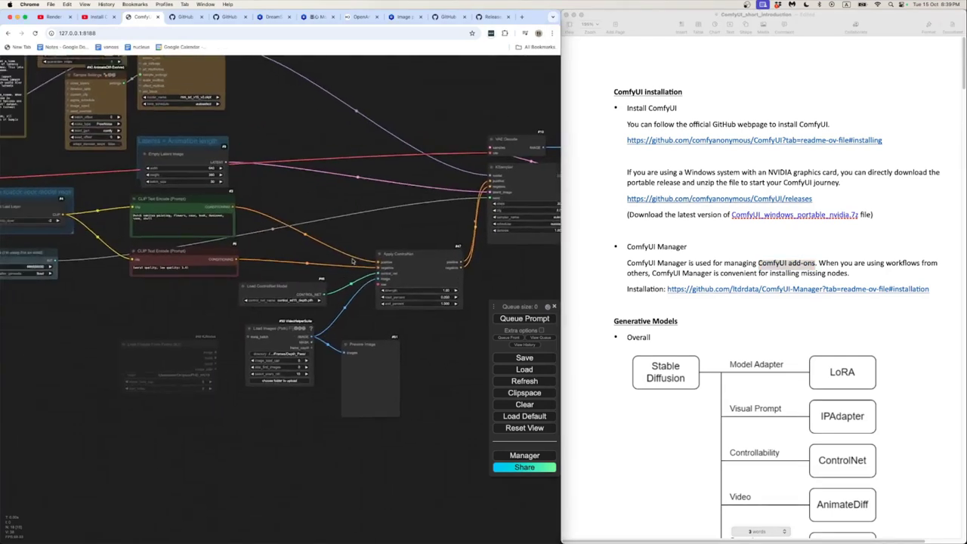
- Select the green CLIP Text Encode (Prompt) node in the ComfyUI workflow and return to the Pages notes
left_click_drag(352, 261, 399, 284)
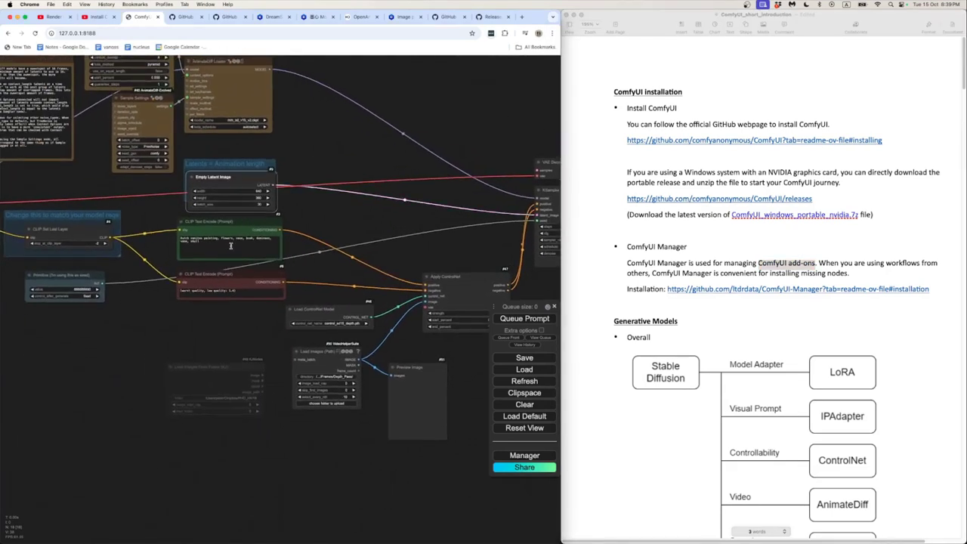
left_click(233, 224)
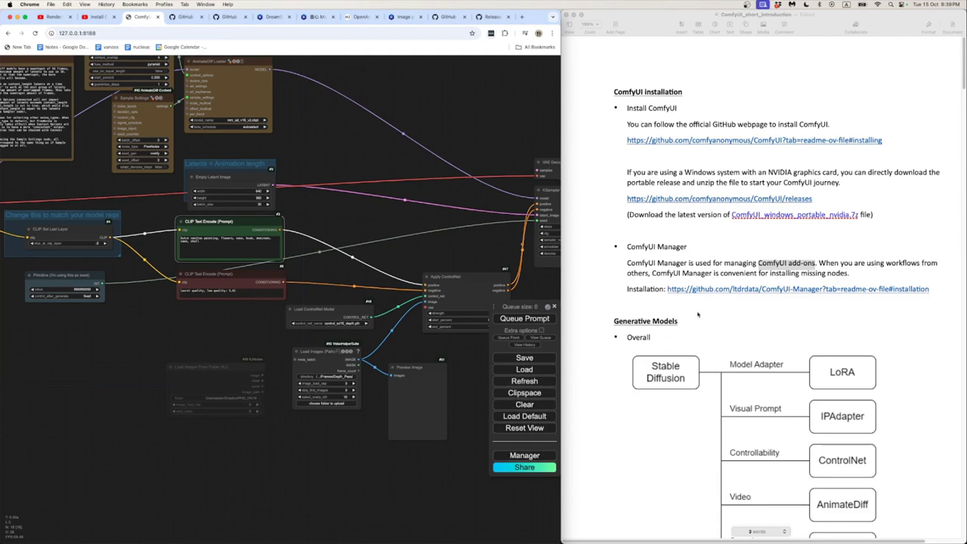
left_click(703, 281)
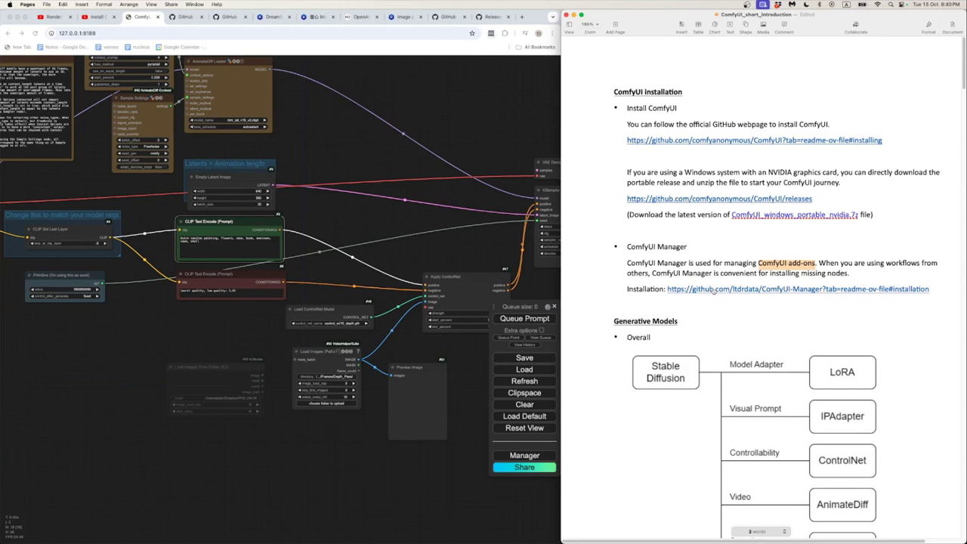
- Find the Generative Models diagram in the notes and switch to its enlarged screenshot in Preview
scroll(713, 289, "down", 8)
scroll(713, 289, "up", 1)
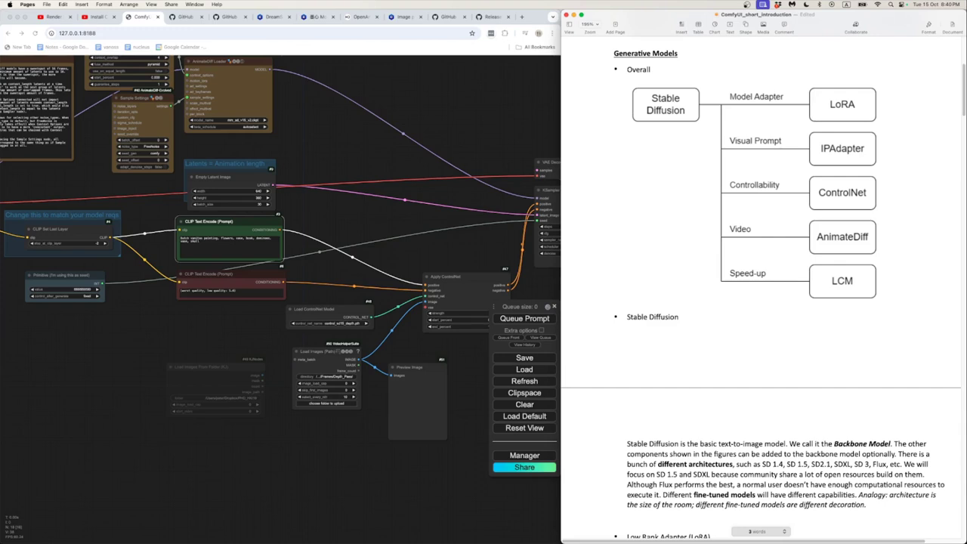
key("super+Tab")
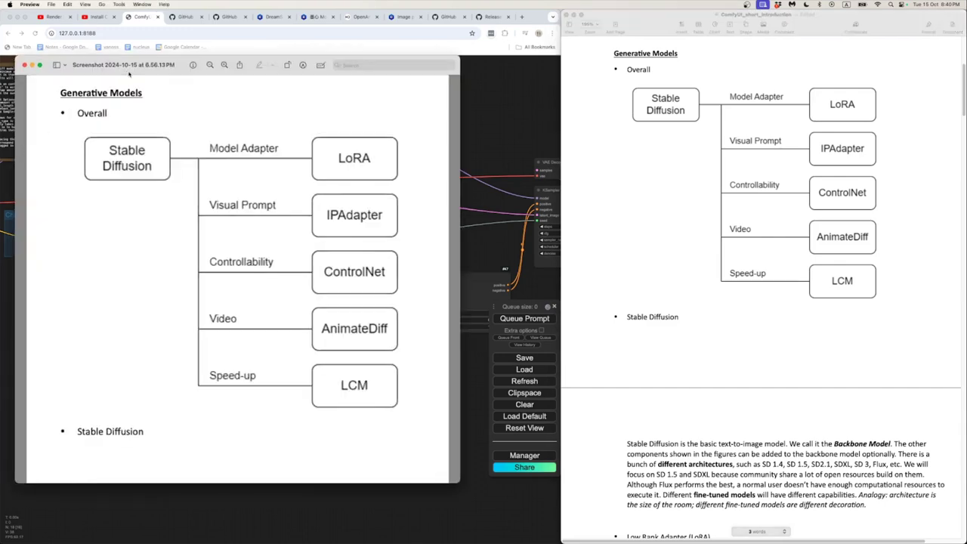
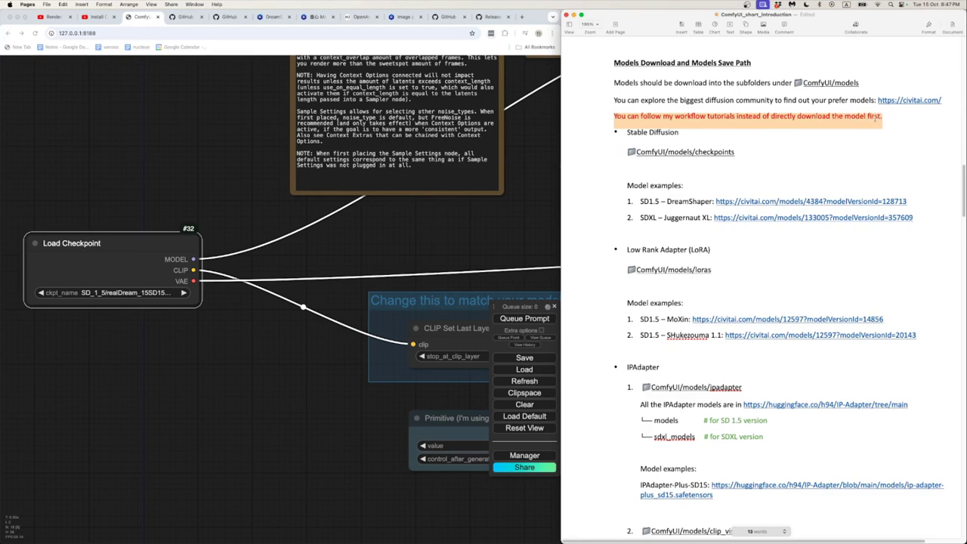
- Highlight the SD1.5 and SDXL labels in the Stable Diffusion model examples, then return to the ComfyUI window
left_click(609, 60)
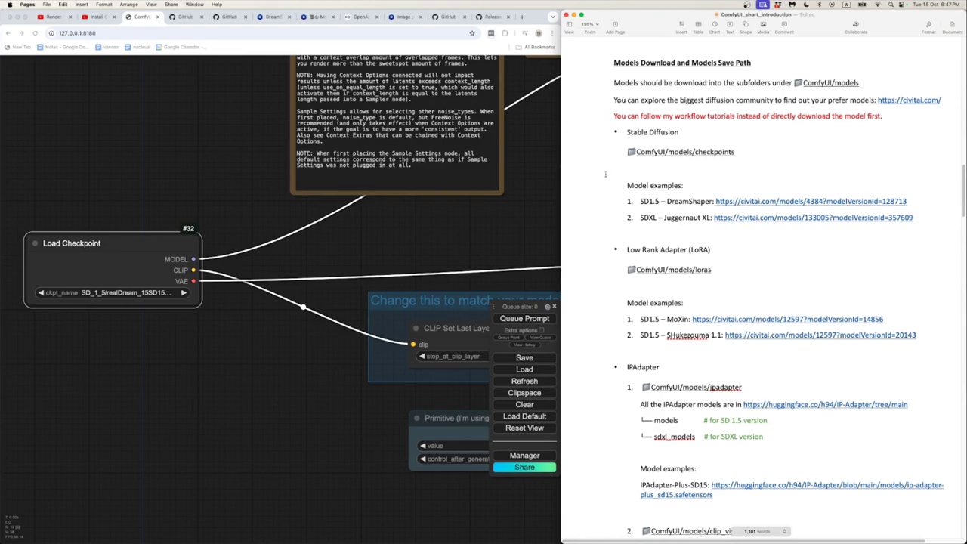
left_click_drag(638, 201, 661, 202)
left_click(640, 218)
left_click_drag(640, 218, 658, 218)
left_click(349, 210)
- Review the Generative Models diagram in the notes again and highlight the SD1.5 label in the Stable Diffusion model examples
scroll(747, 194, "up", 20)
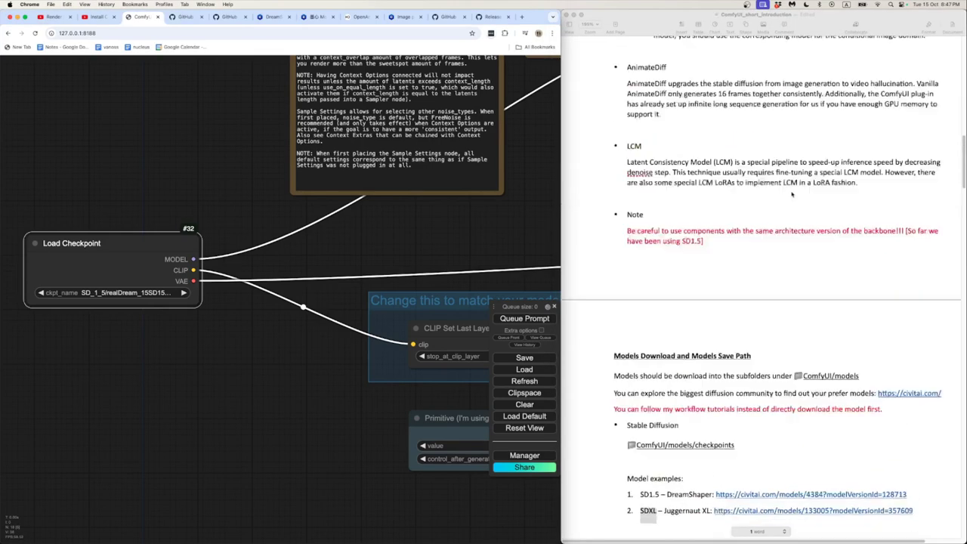
scroll(740, 182, "up", 3)
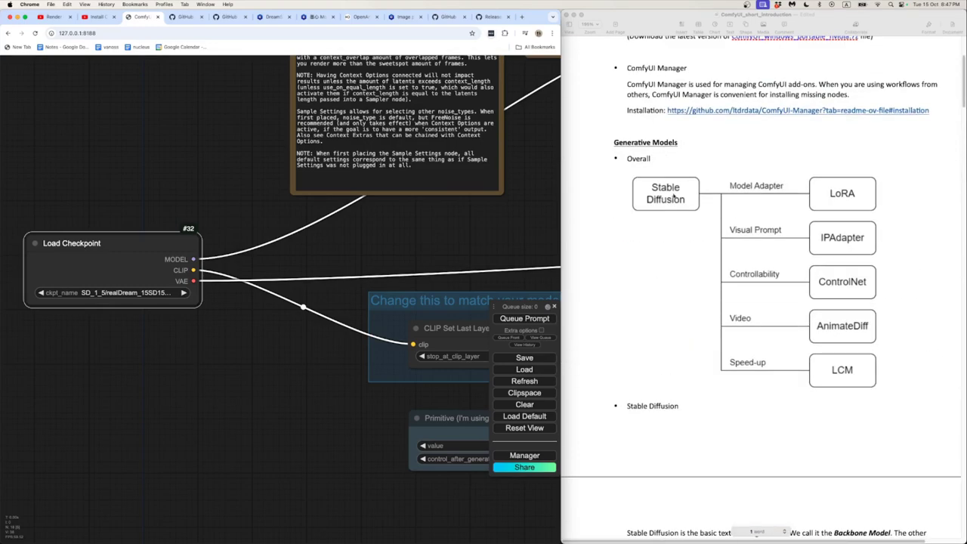
scroll(668, 215, "down", 20)
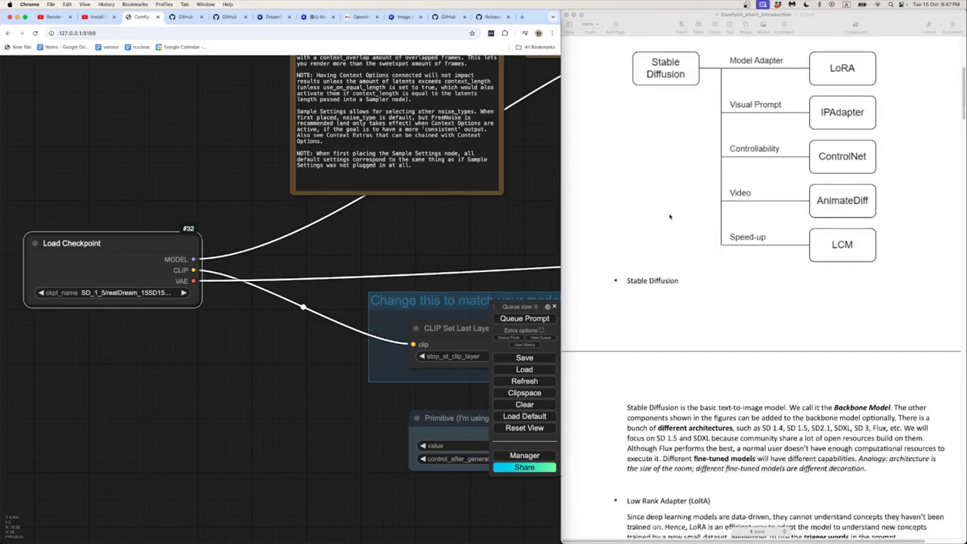
scroll(666, 225, "down", 3)
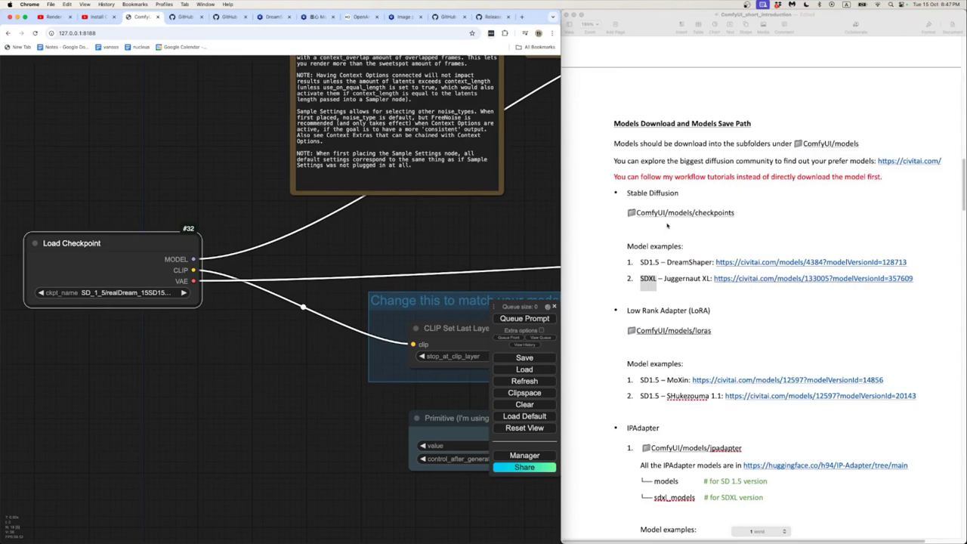
left_click(651, 262)
left_click_drag(641, 263, 662, 263)
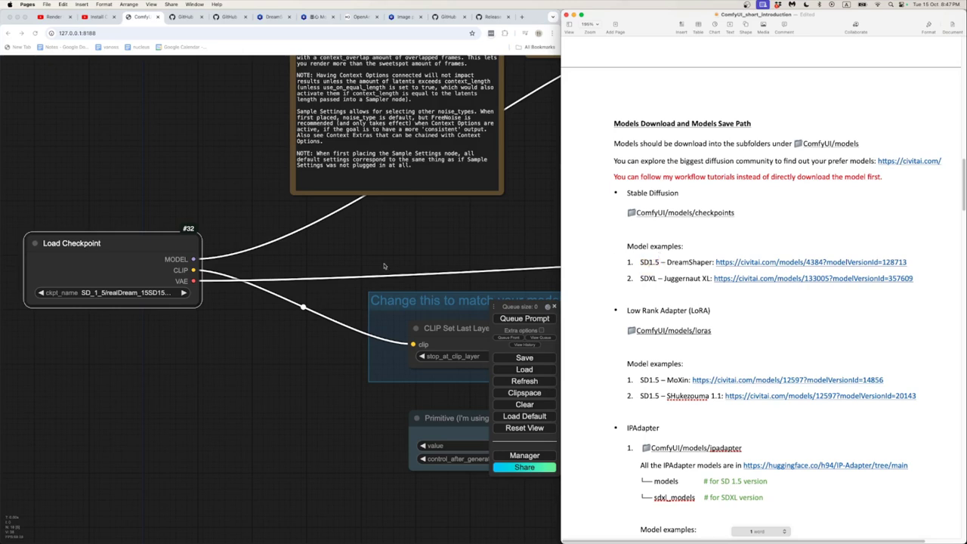
- Return to the ComfyUI workflow in Chrome and examine the Load Checkpoint node with its surrounding nodes
left_click(174, 320)
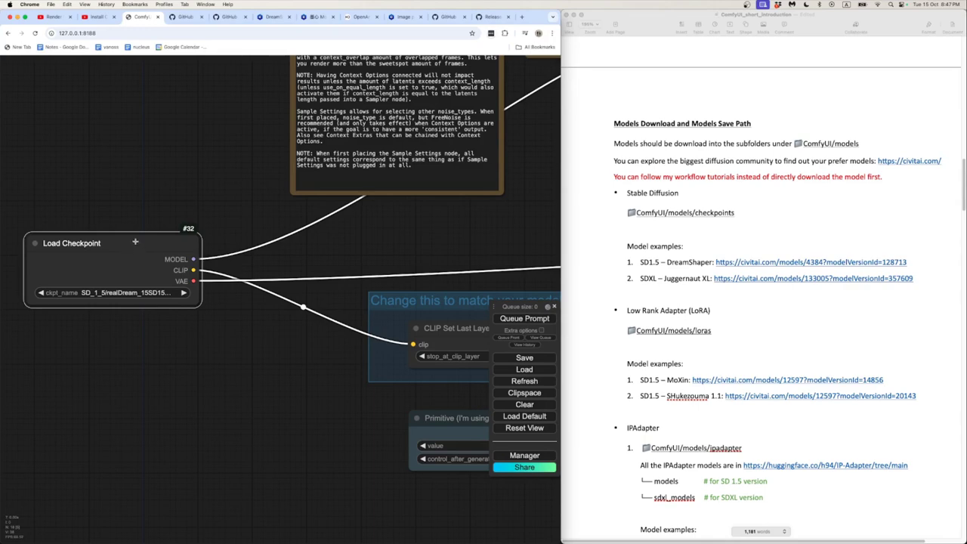
scroll(137, 250, "down", 2)
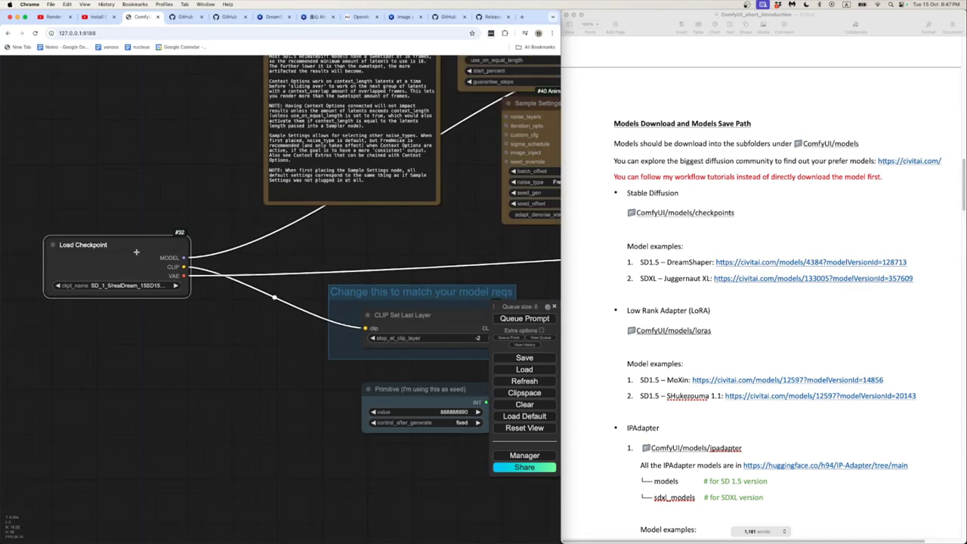
scroll(217, 323, "up", 2)
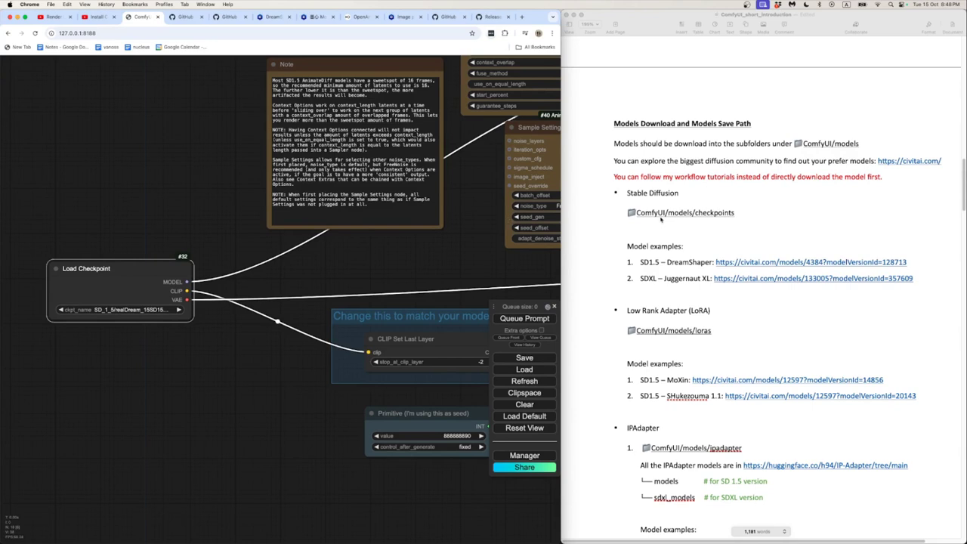
- Switch to the ComfyUI folder in Finder and enlarge its window to full height beside the Pages notes
left_click(630, 199)
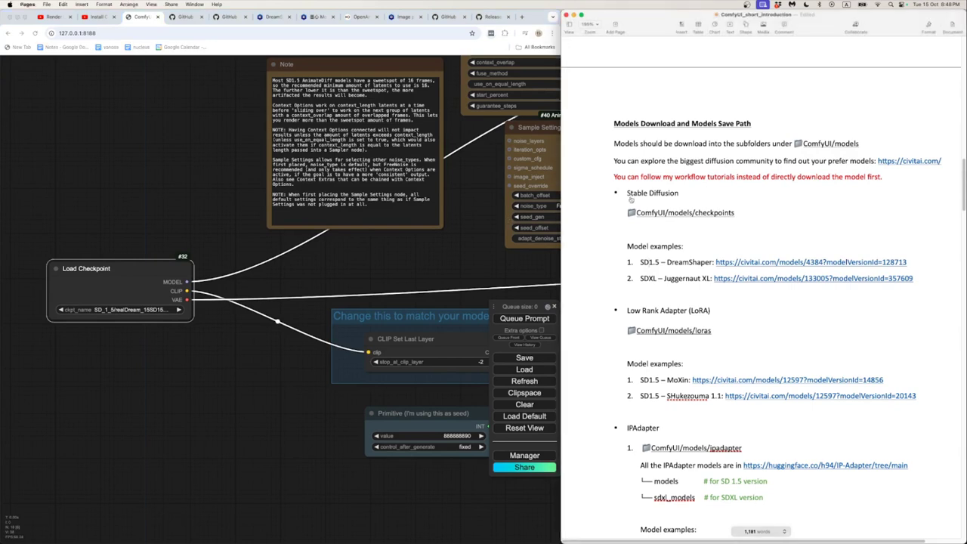
key("super+Tab")
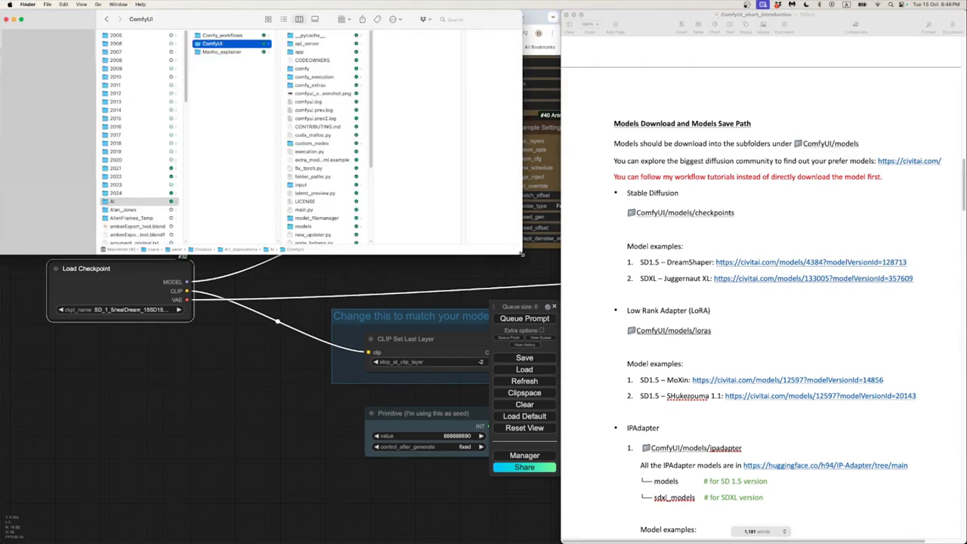
left_click_drag(522, 254, 565, 541)
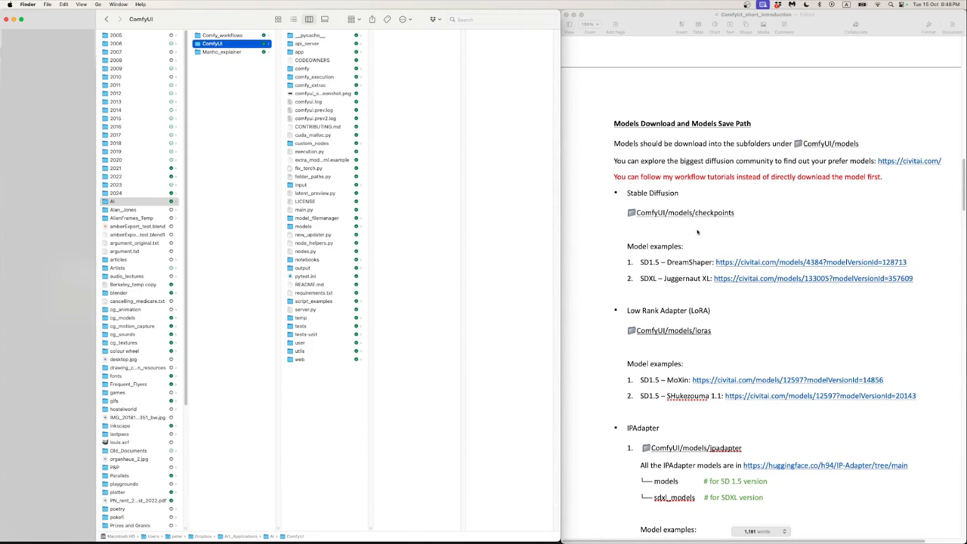
- Highlight the ComfyUI/models/checkpoints path under Stable Diffusion in the Pages notes and clear the selection
left_click(626, 194)
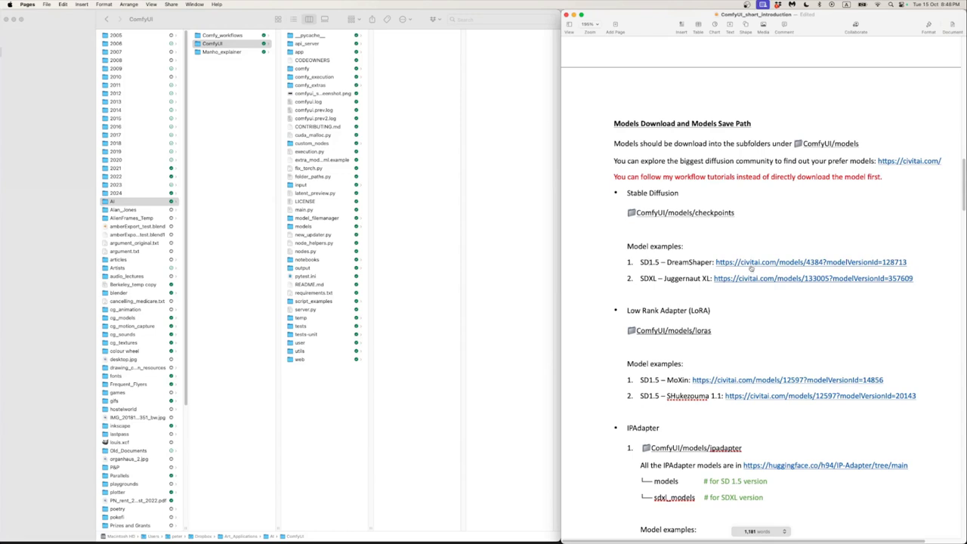
left_click_drag(747, 212, 625, 211)
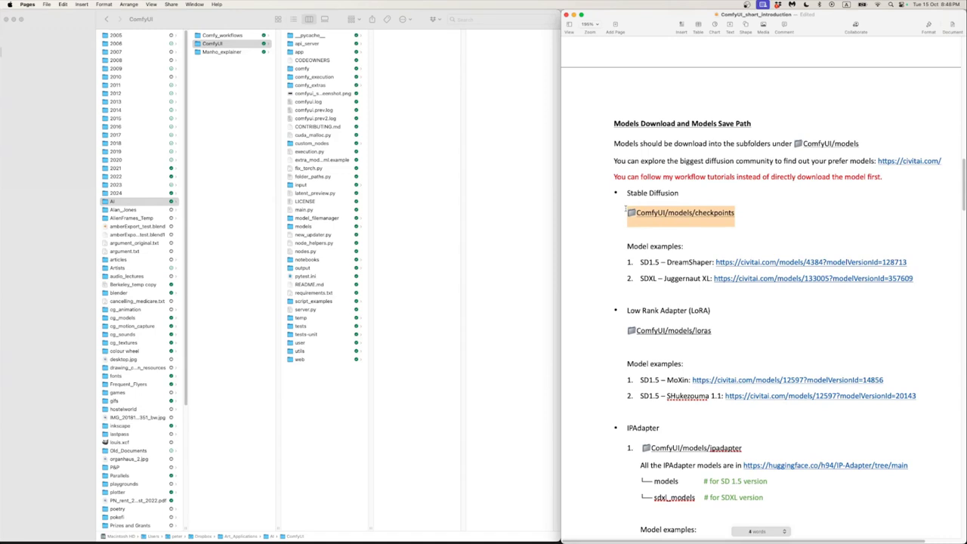
left_click(754, 220)
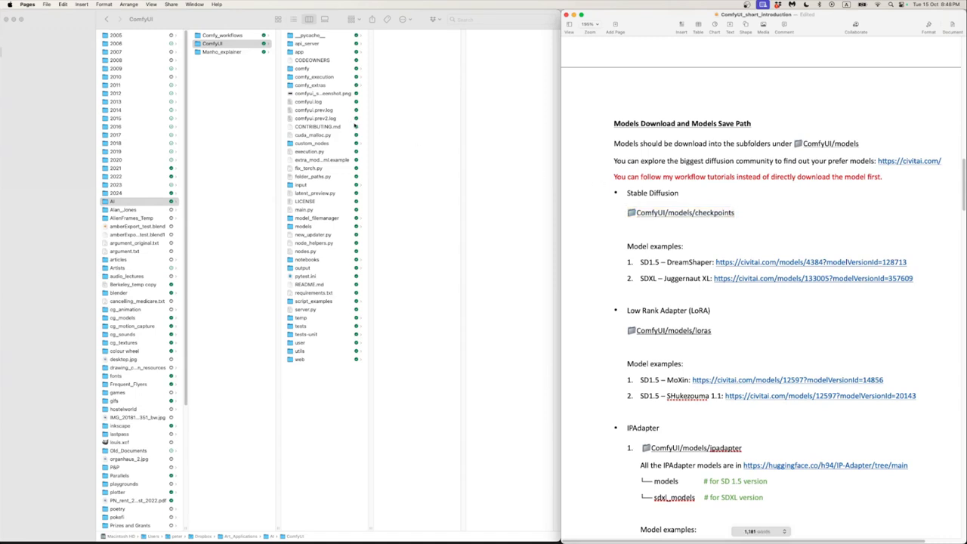
- Browse in Finder from the ComfyUI folder through models and checkpoints to the SD_1_5 subfolder
left_click(199, 43)
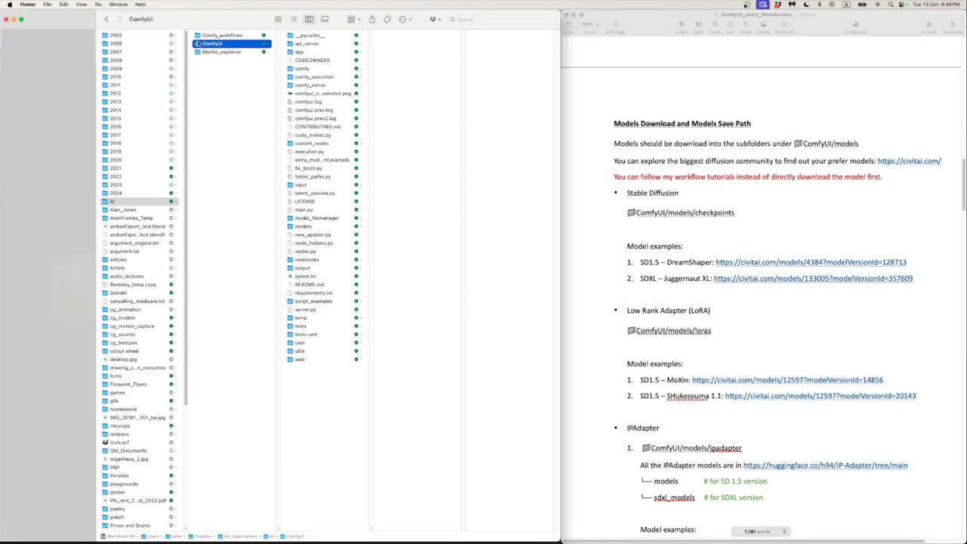
left_click(302, 227)
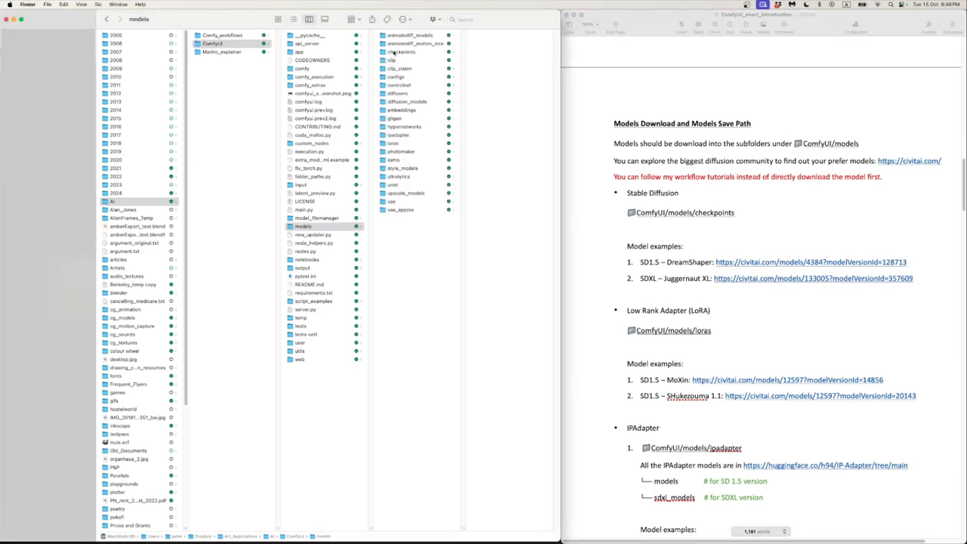
left_click(394, 52)
left_click(489, 43)
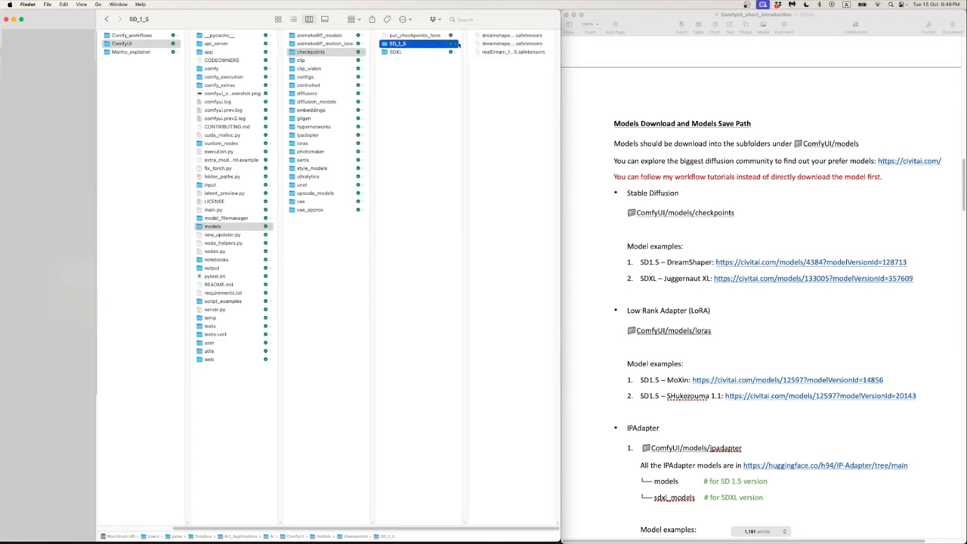
- Compare the checkpoint files in the SDXL and SD_1_5 subfolders, finishing on SD_1_5
left_click(406, 52)
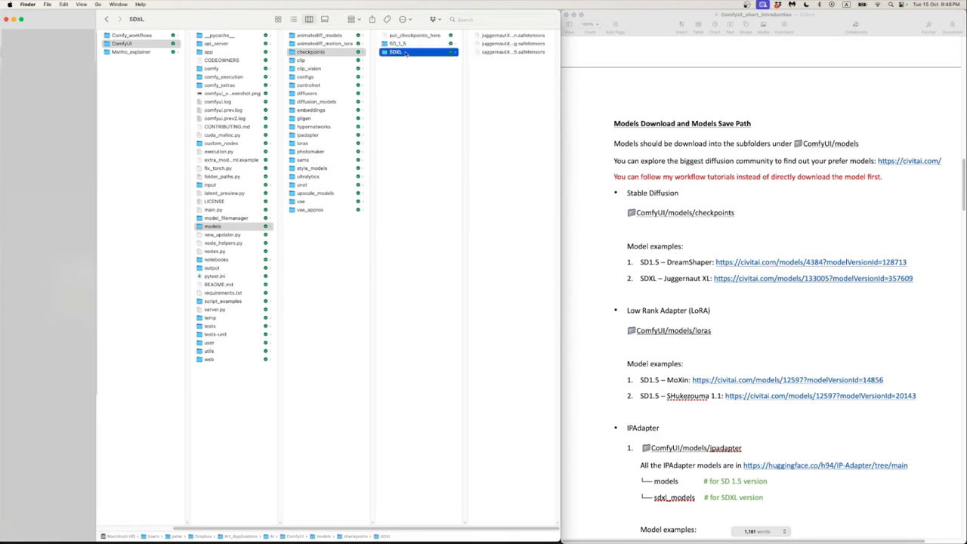
left_click(408, 43)
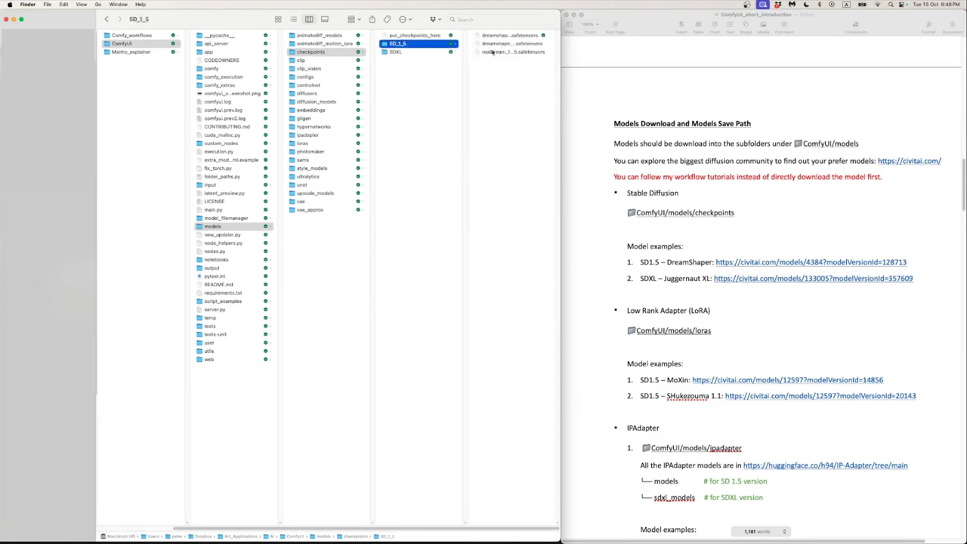
left_click(405, 52)
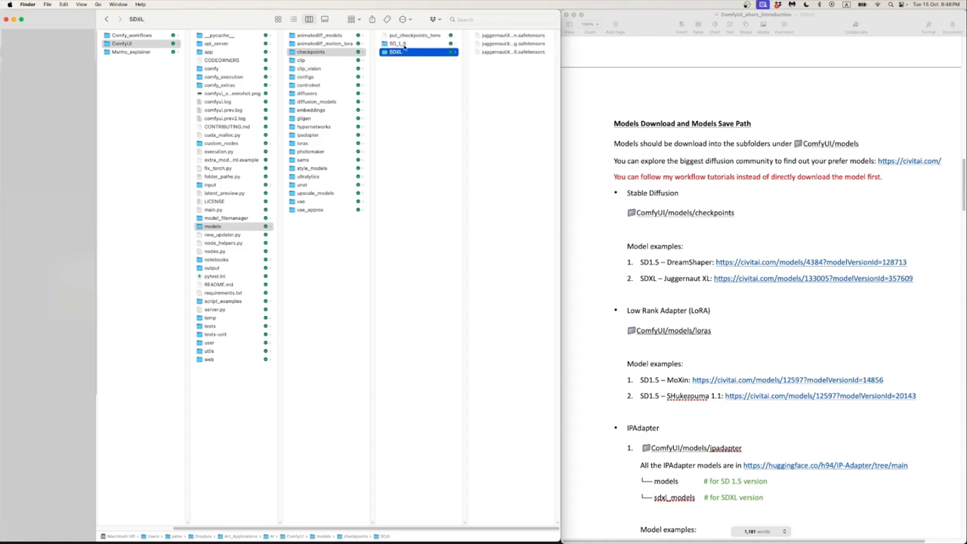
key("Up")
left_click(406, 52)
left_click(405, 45)
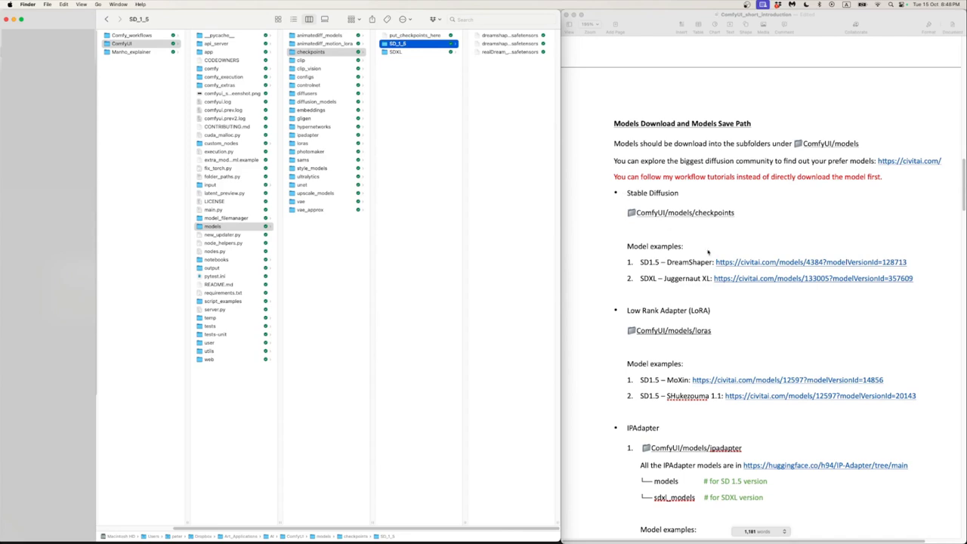
- Open the SD1.5 DreamShaper link from the Pages notes and highlight the Pruned Model fp16 file entry on its Civitai page
left_click(711, 240)
left_click(756, 262)
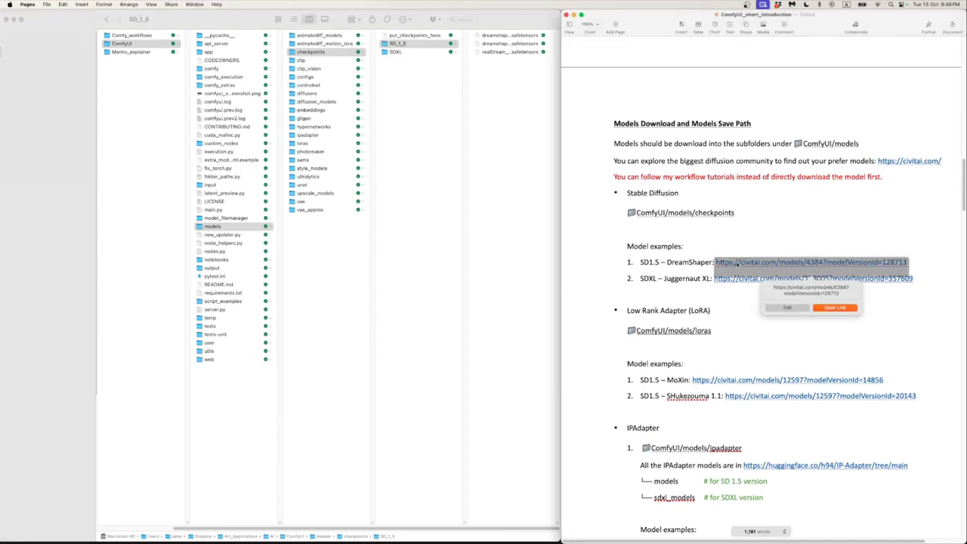
left_click(847, 311)
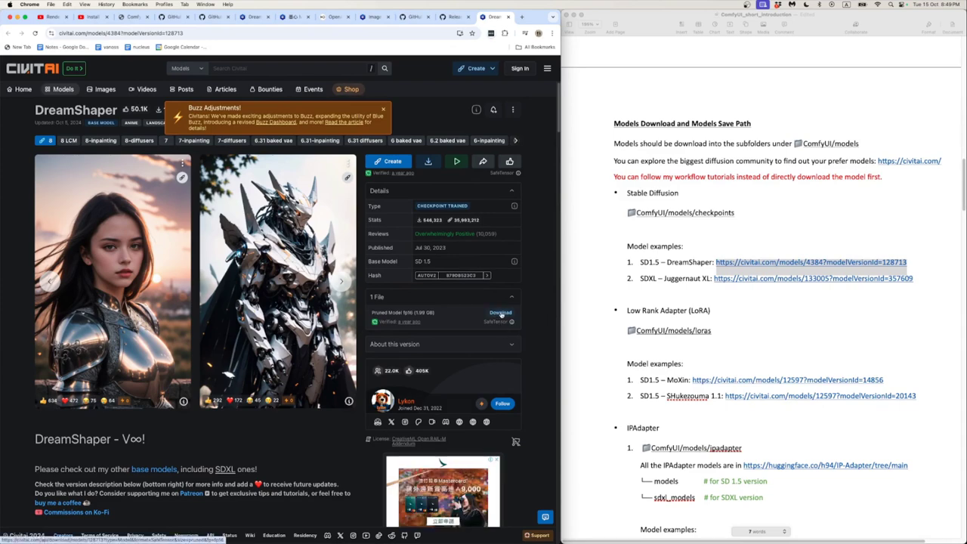
left_click_drag(437, 315, 372, 315)
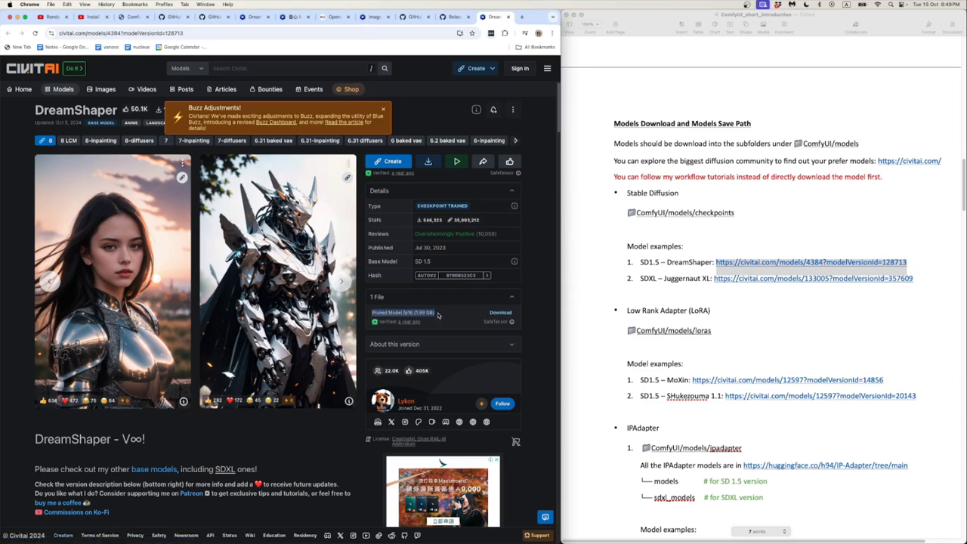
left_click(539, 317)
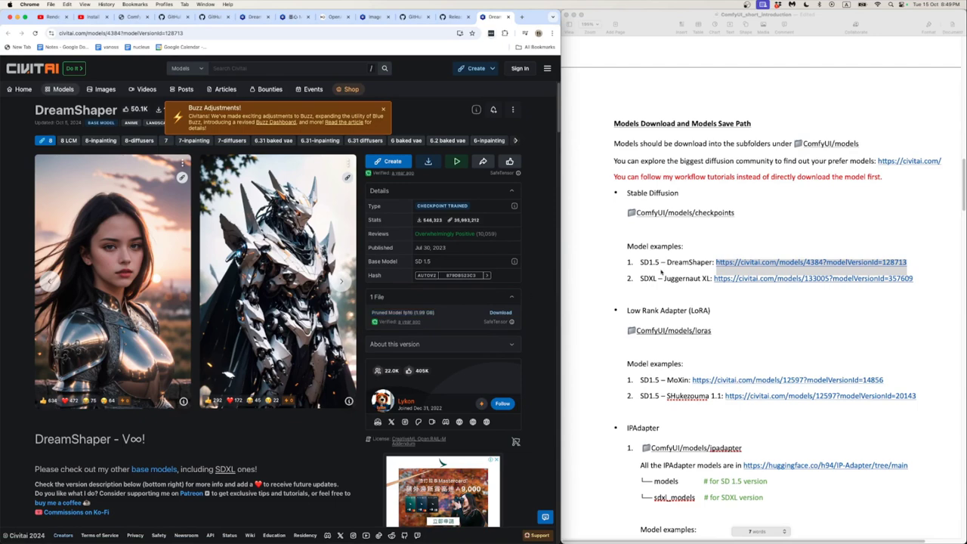
- Open the SDXL Juggernaut XL link from the notes in Chrome and highlight the SD1.5 – DreamShaper line in Pages
left_click(759, 280)
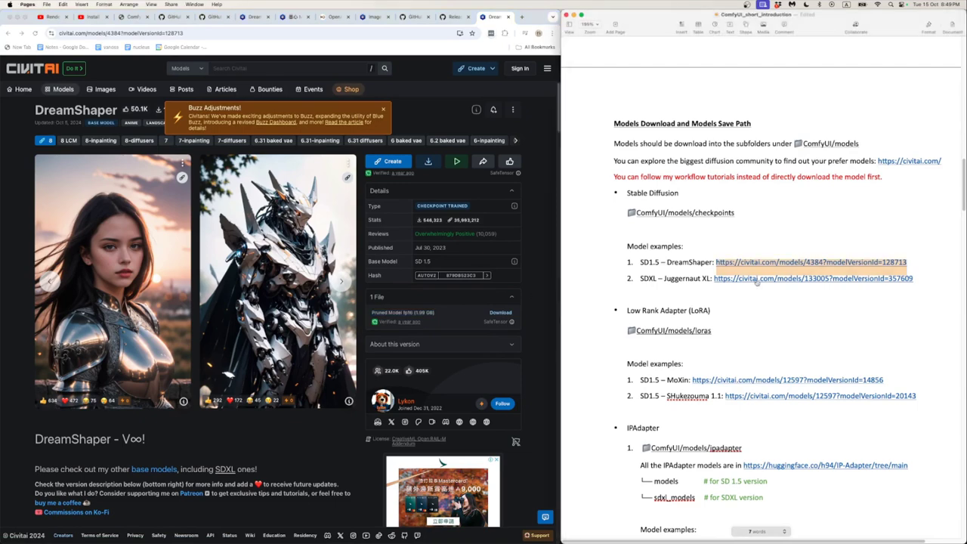
left_click(757, 281)
left_click(834, 323)
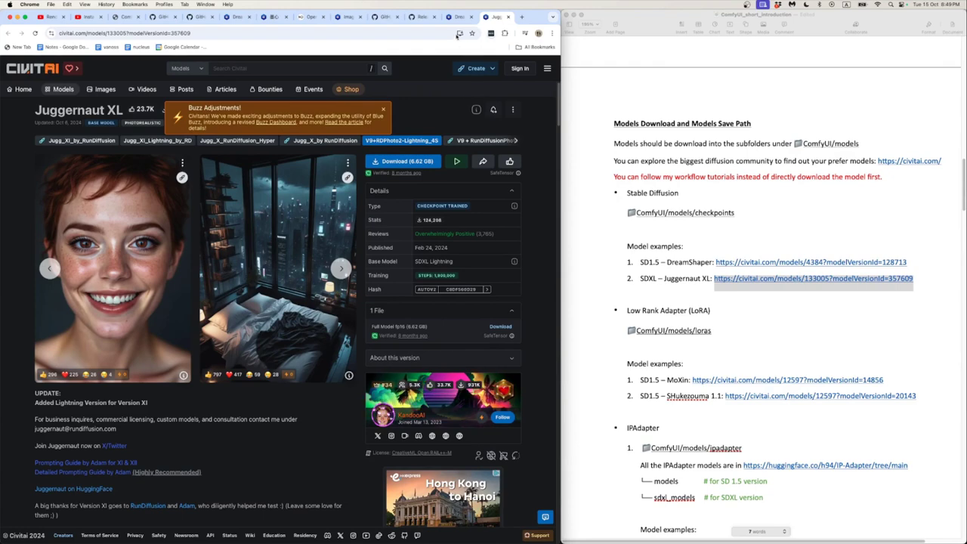
left_click(652, 262)
triple_click(652, 263)
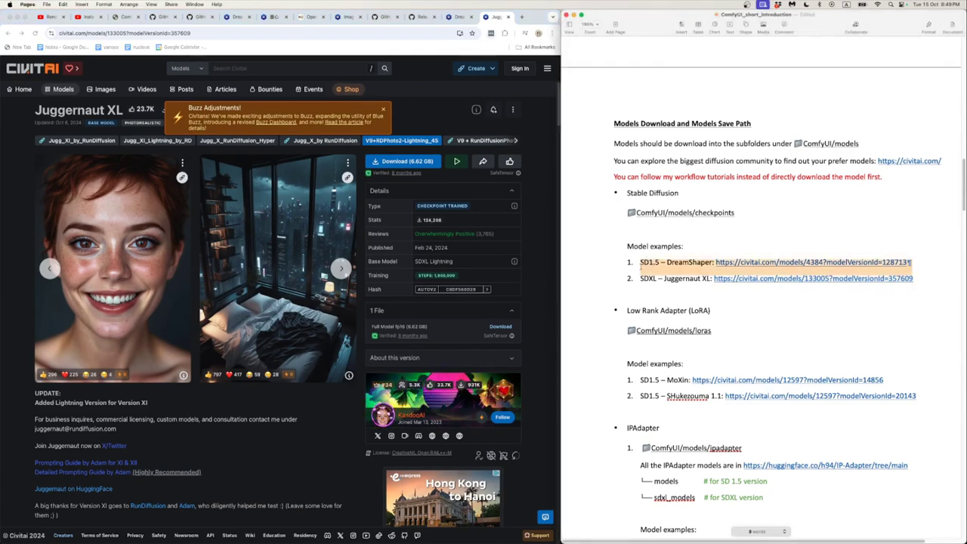
- Highlight the DreamShaper and Juggernaut XL lines in the notes, and pick SD_1_5/realDream_15SD15.safetensors in ComfyUI's Load Checkpoint node in Chrome
left_click_drag(640, 263, 713, 262)
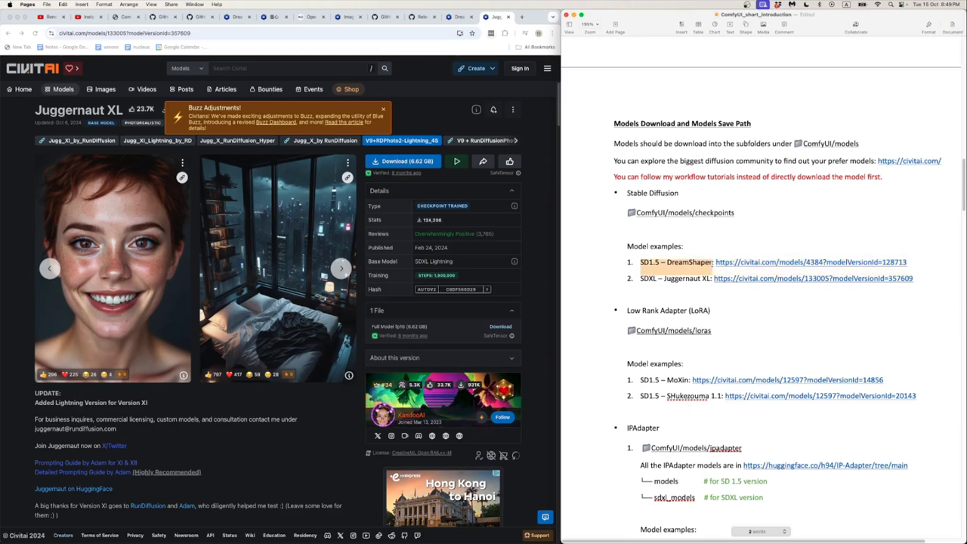
triple_click(648, 278)
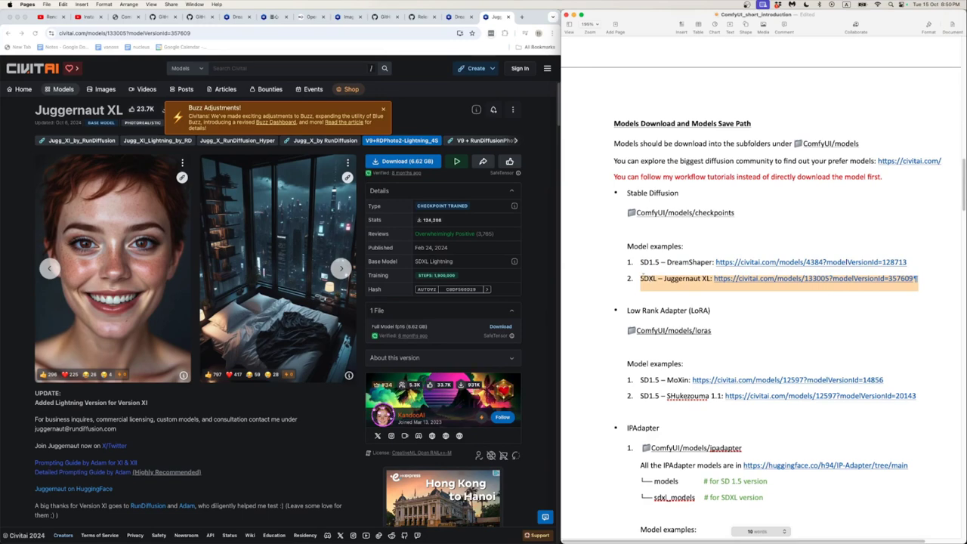
left_click(121, 18)
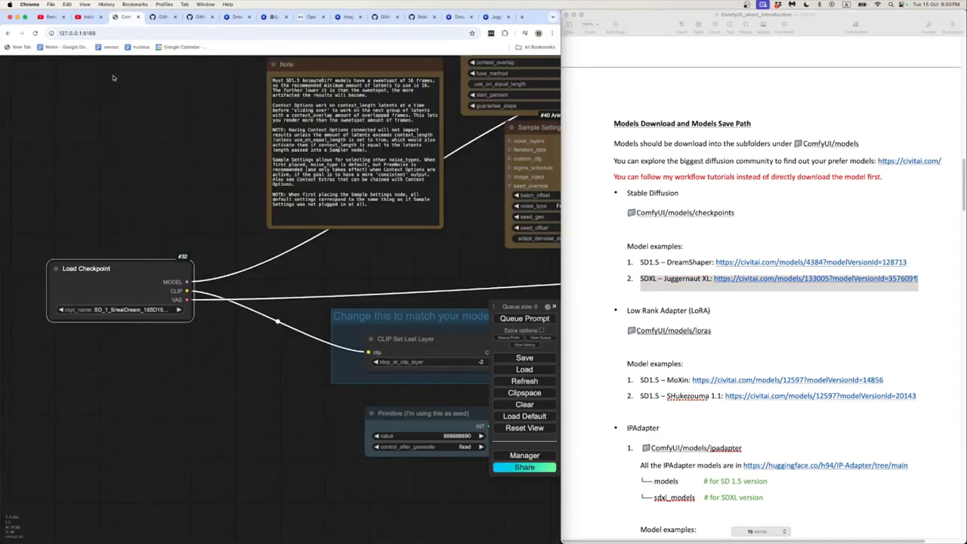
left_click(121, 308)
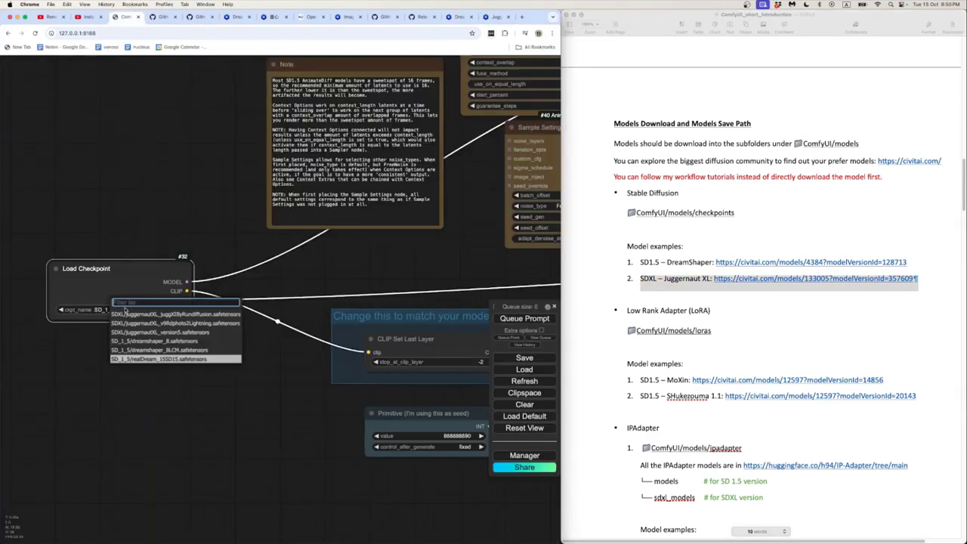
left_click(169, 361)
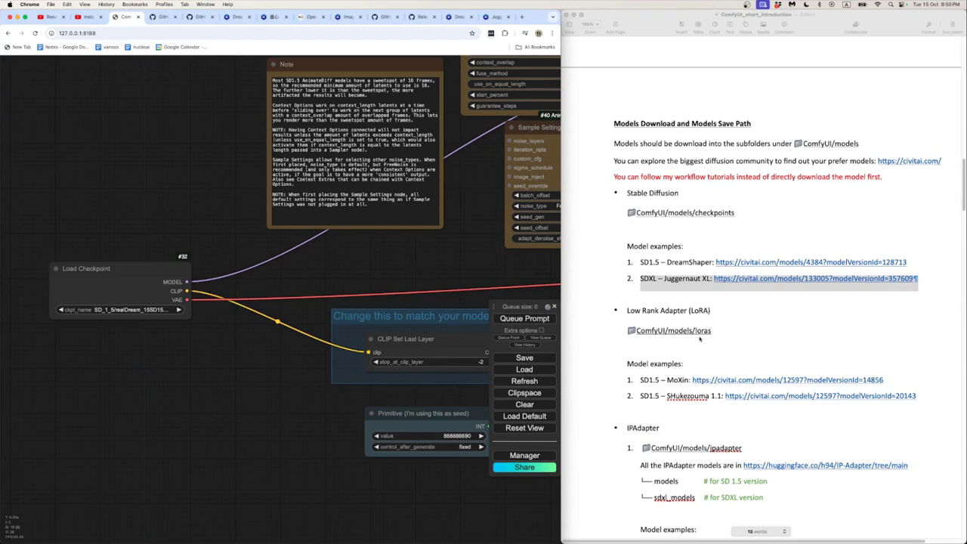
- Go to the LoRA and IPAdapter sections of the Pages notes and select the ComfyUI folder in Finder
left_click(730, 323)
scroll(731, 322, "down", 3)
scroll(733, 322, "down", 2)
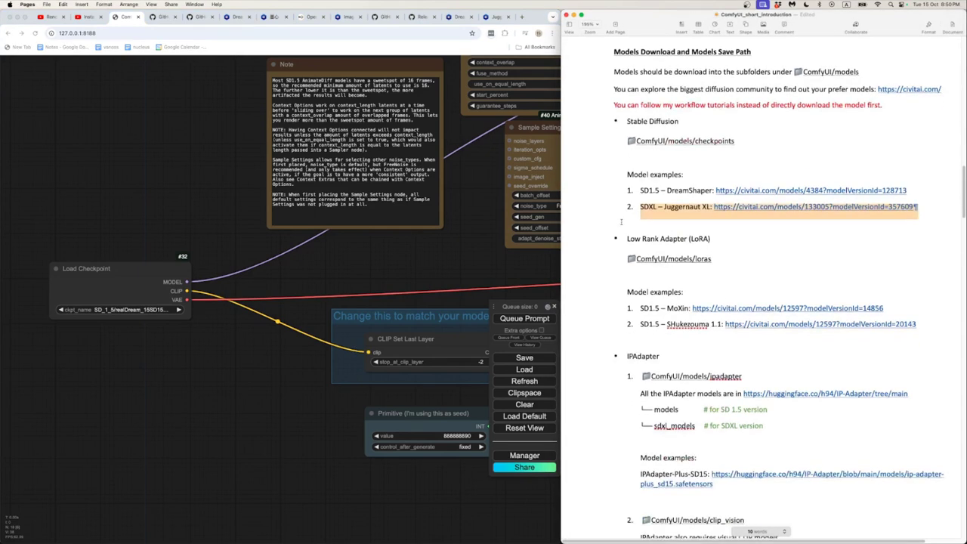
key("super+Tab")
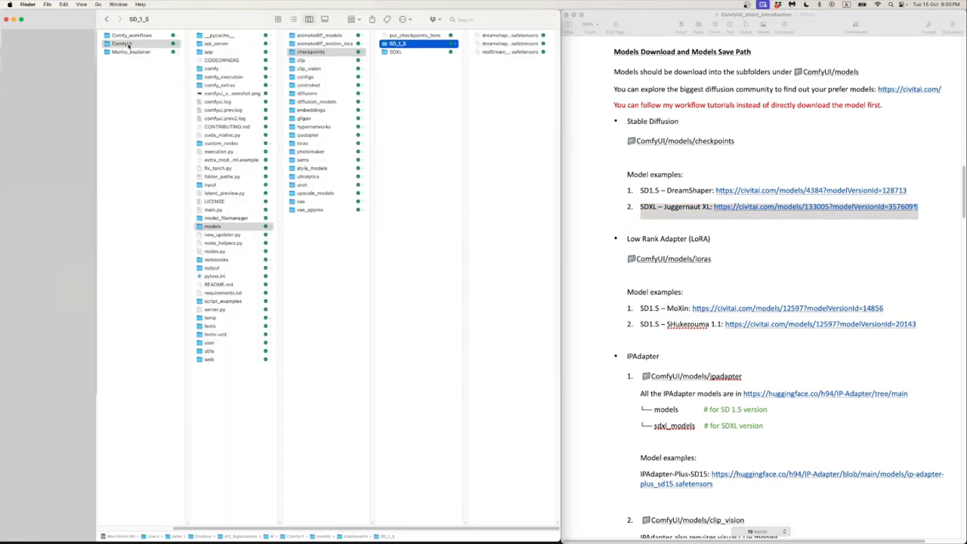
left_click(109, 45)
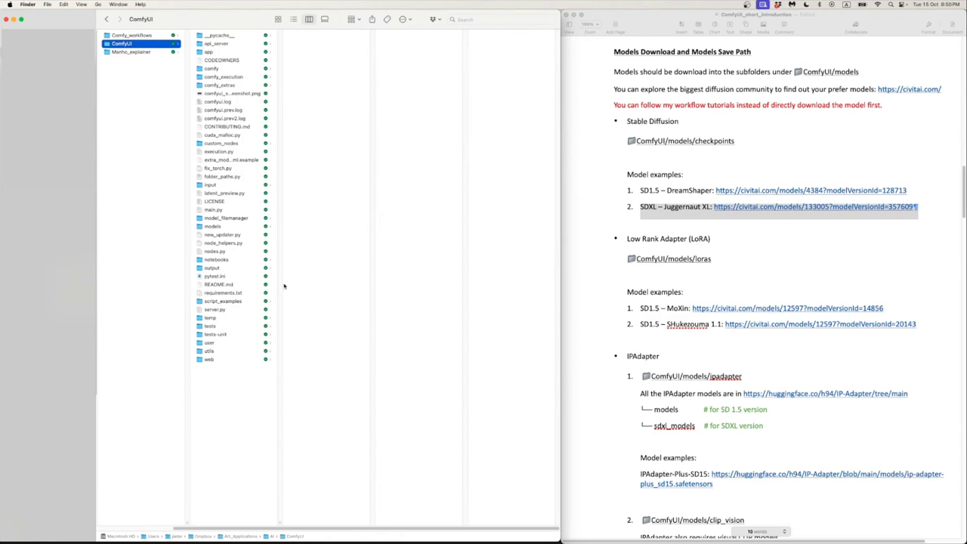
- Highlight the Low Rank Adapter (LoRA) heading and its ComfyUI/models/loras path in the Pages notes
left_click(727, 257)
left_click_drag(727, 259, 629, 239)
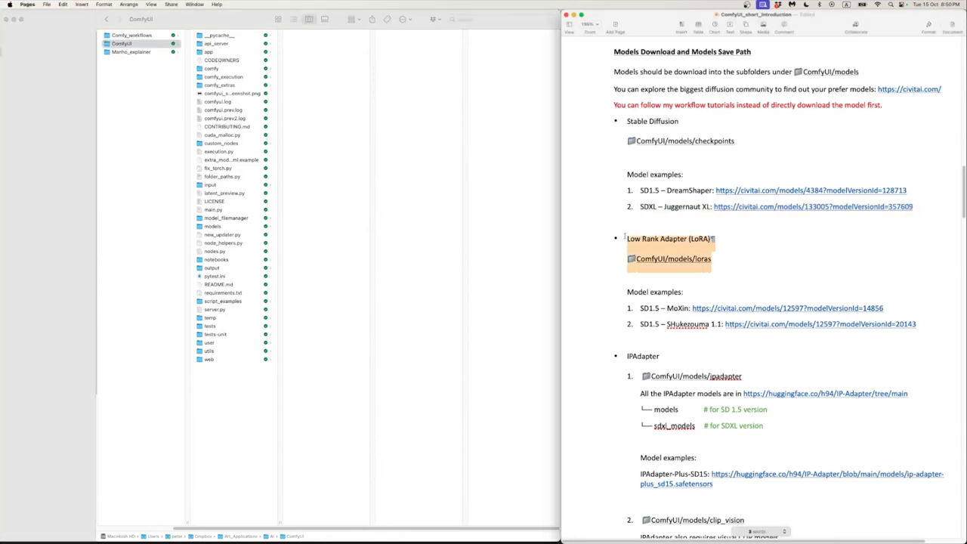
left_click(754, 276)
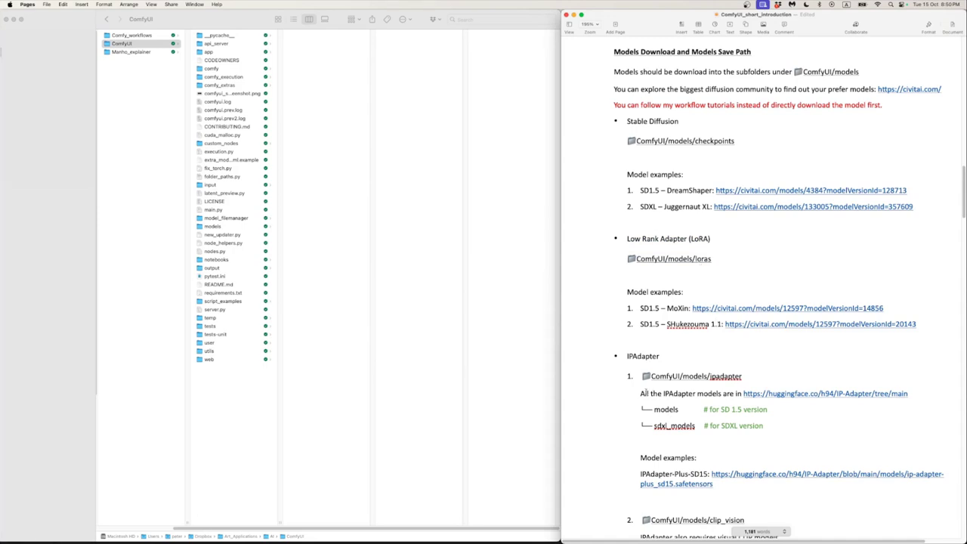
- Highlight the IPAdapter models line and the SDXL version comment under the ComfyUI/models/ipadapter entry
left_click_drag(640, 394, 708, 394)
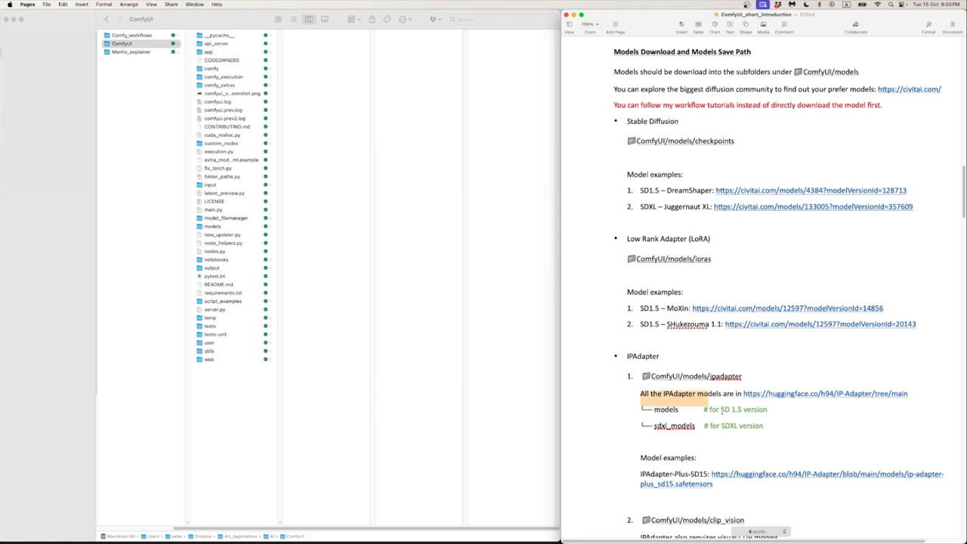
left_click_drag(721, 408, 767, 427)
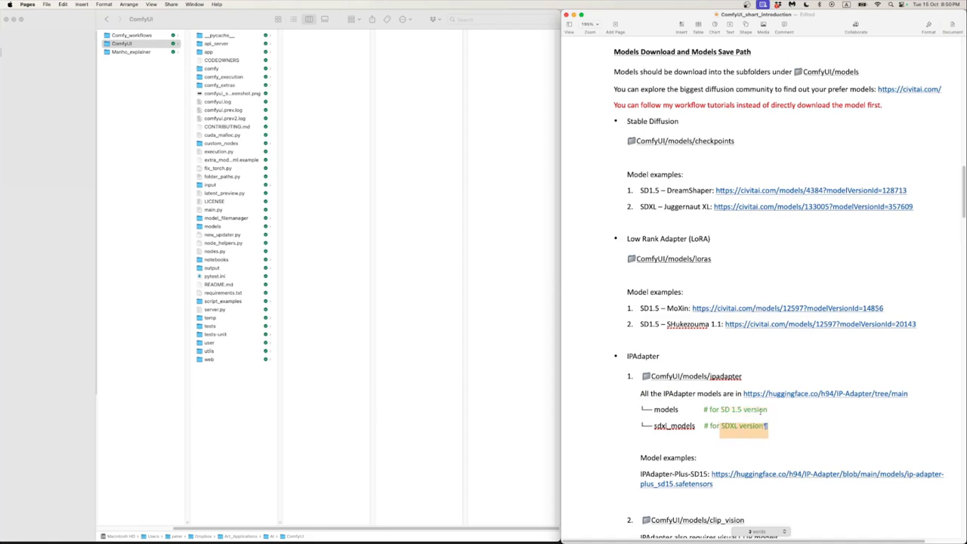
left_click(779, 416)
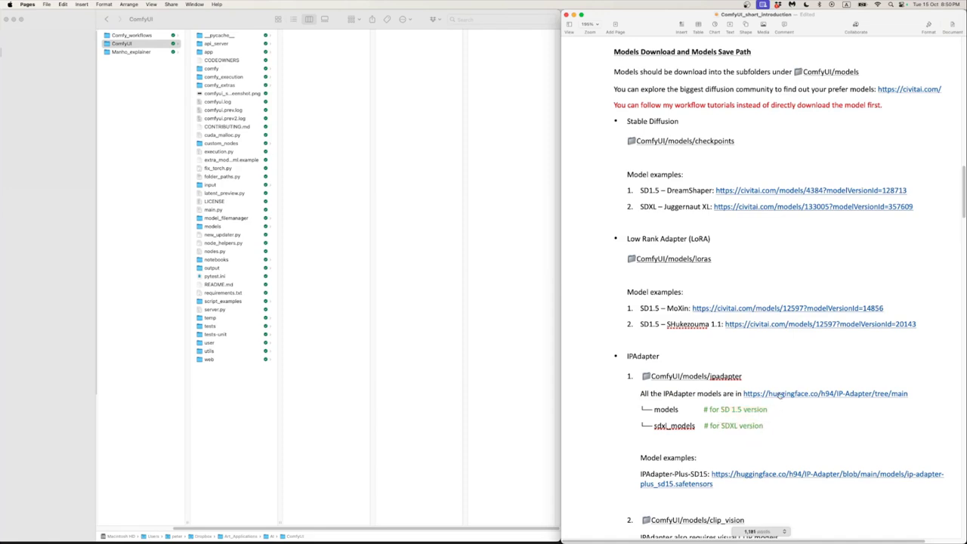
- Review the clip_vision entry under IPAdapter and highlight RENAME beside the CLIP-ViT-H-14-laion2B-s32B-b79K.safetensors link
scroll(733, 422, "down", 1)
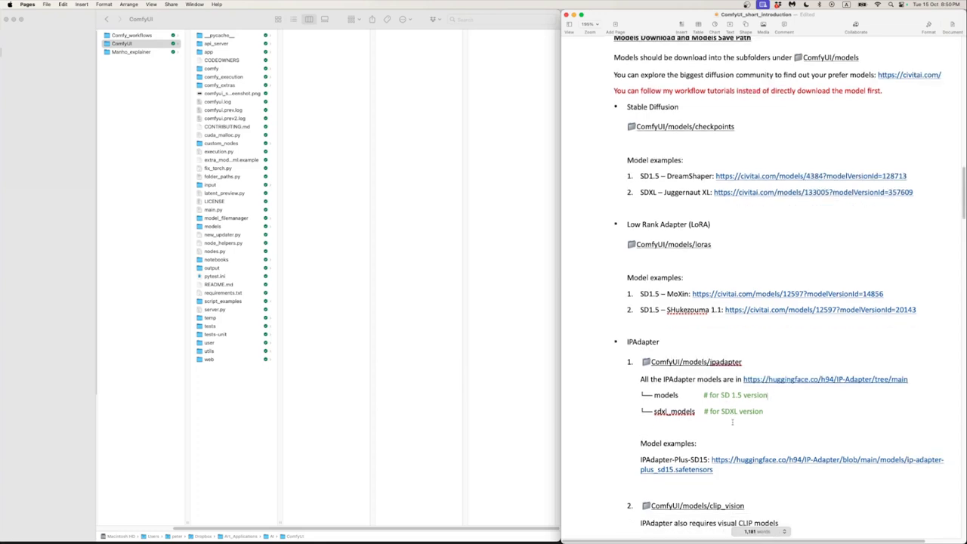
scroll(732, 424, "down", 2)
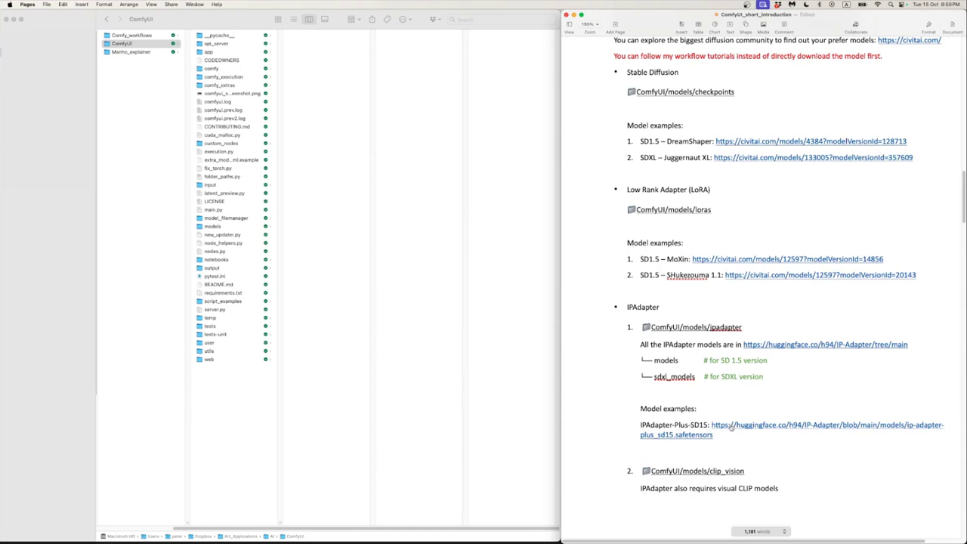
scroll(732, 428, "down", 5)
scroll(732, 428, "down", 5)
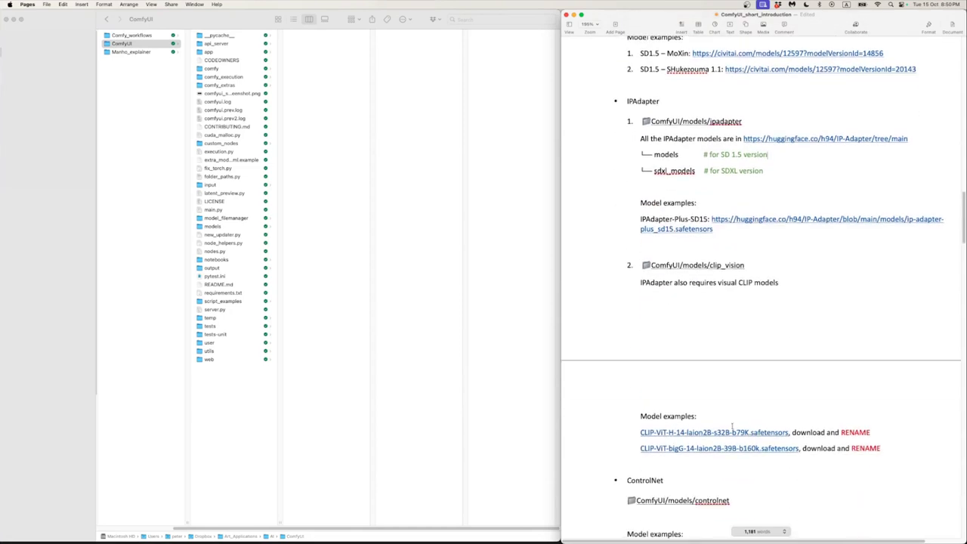
scroll(829, 439, "down", 1)
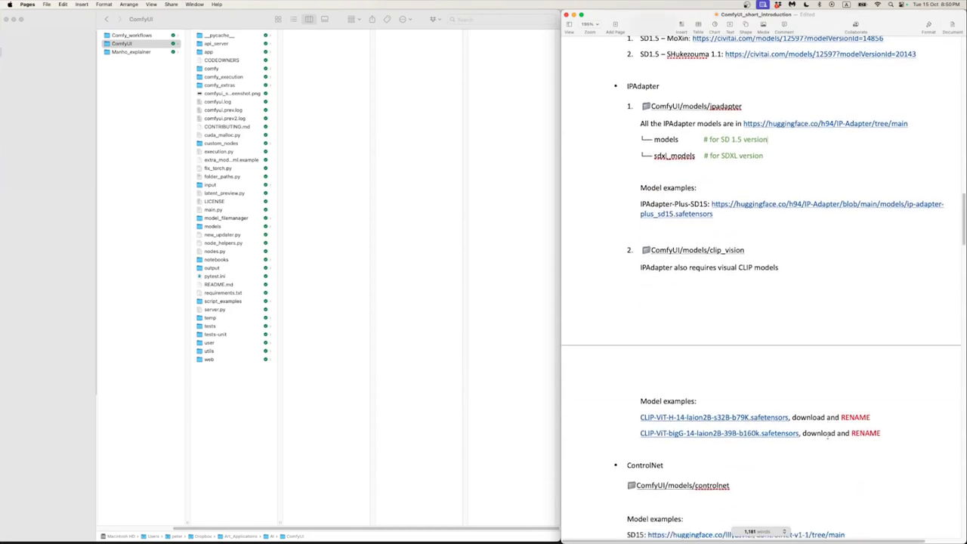
scroll(813, 418, "down", 1)
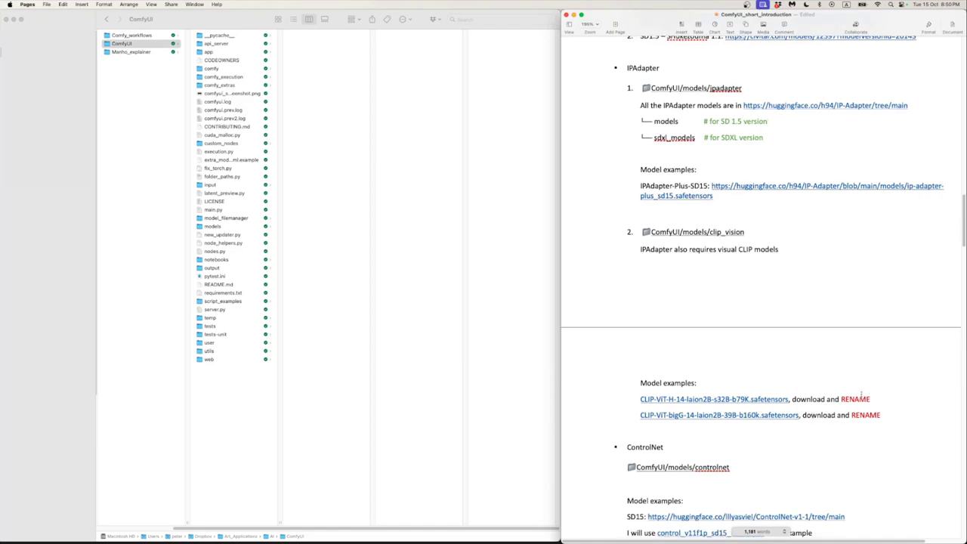
left_click_drag(871, 399, 842, 399)
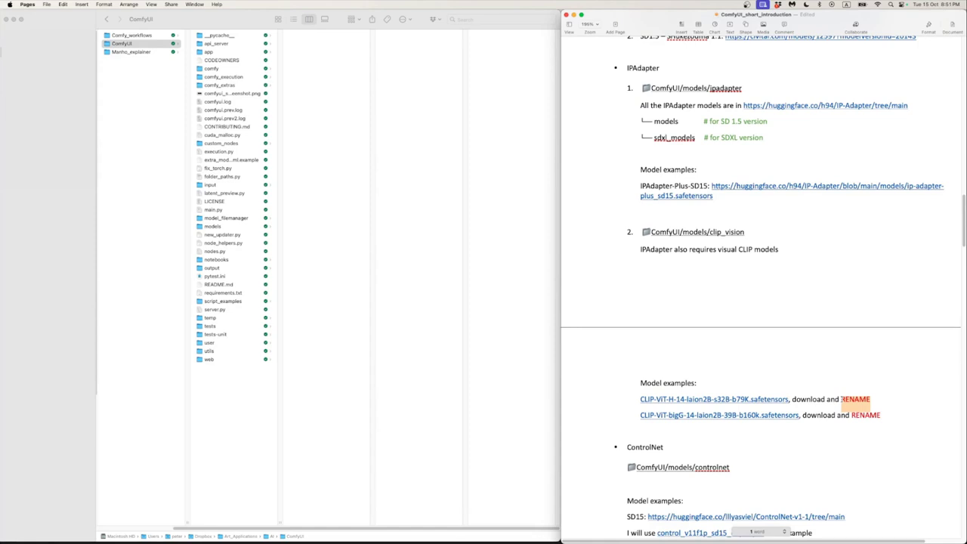
left_click(802, 428)
- Highlight the ControlNet heading in the model notes
scroll(802, 429, "down", 4)
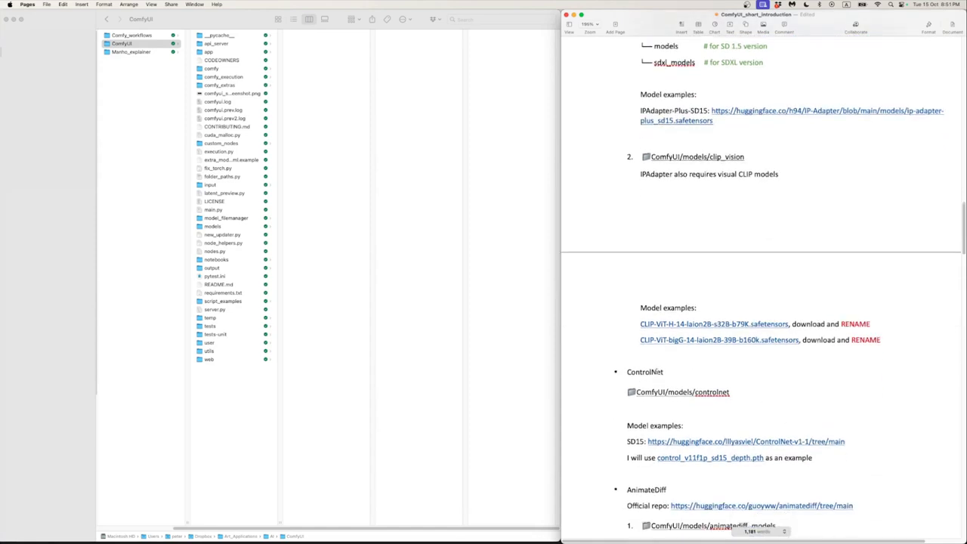
left_click_drag(627, 372, 664, 372)
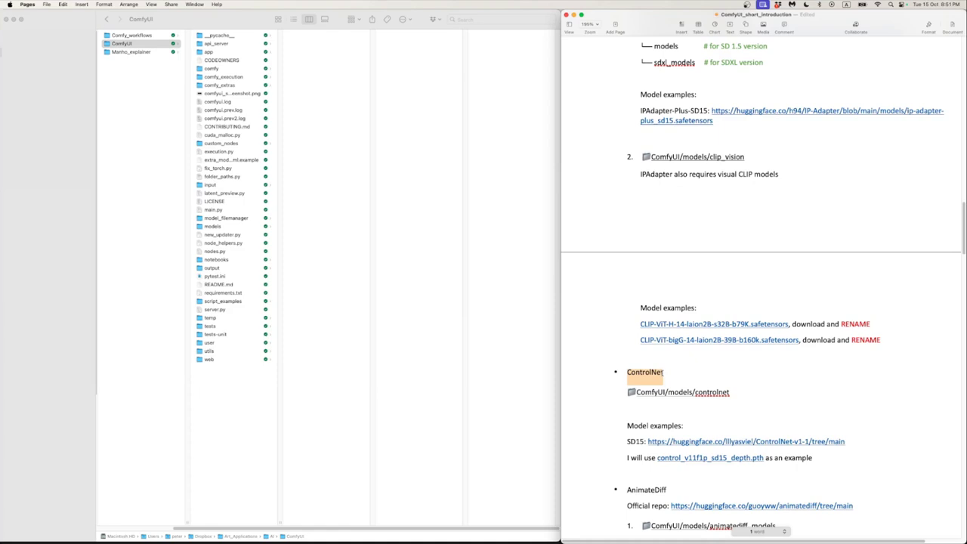
left_click(702, 375)
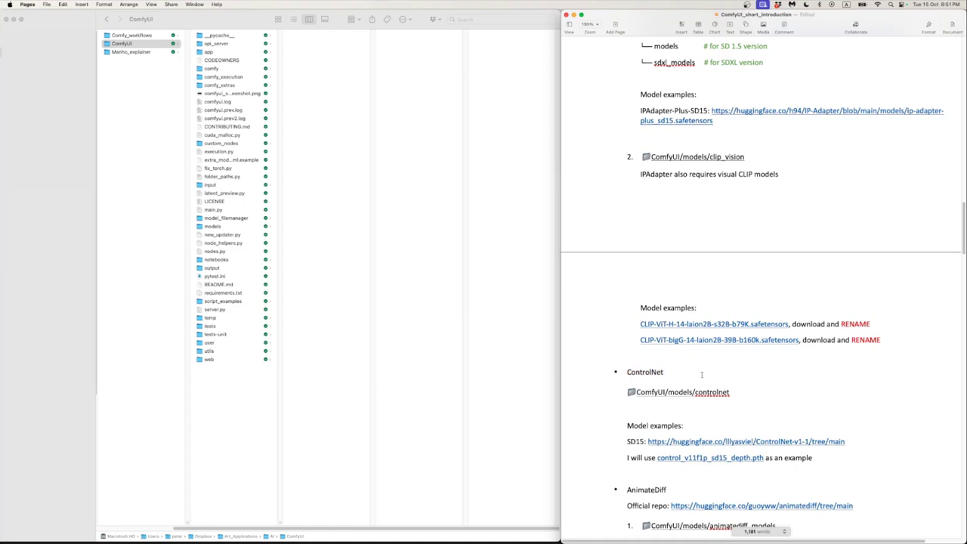
- Highlight the SD15 label under ControlNet, open the control_v11f1p_sd15_depth.pth link in Chrome, and close its Hugging Face page
scroll(702, 375, "down", 3)
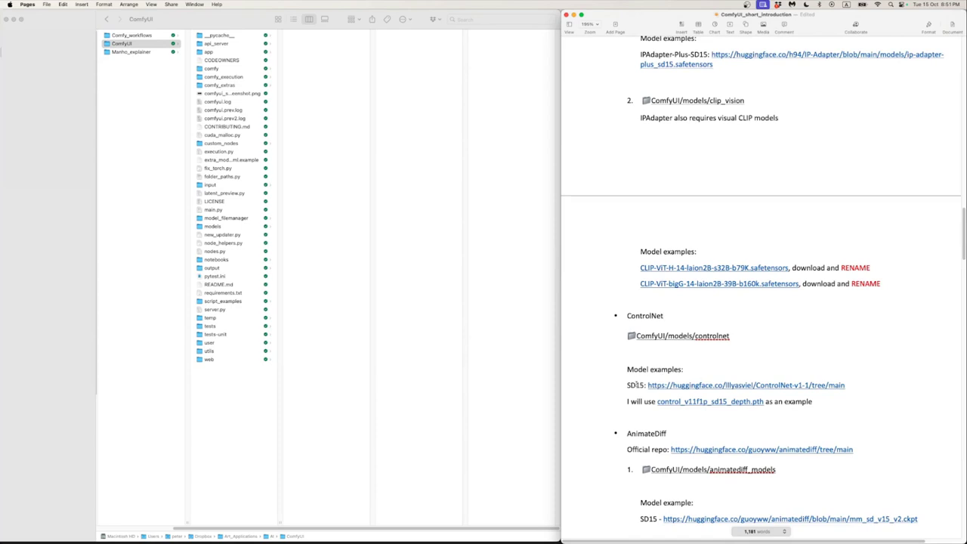
left_click_drag(623, 386, 647, 386)
left_click(627, 386)
left_click(670, 405)
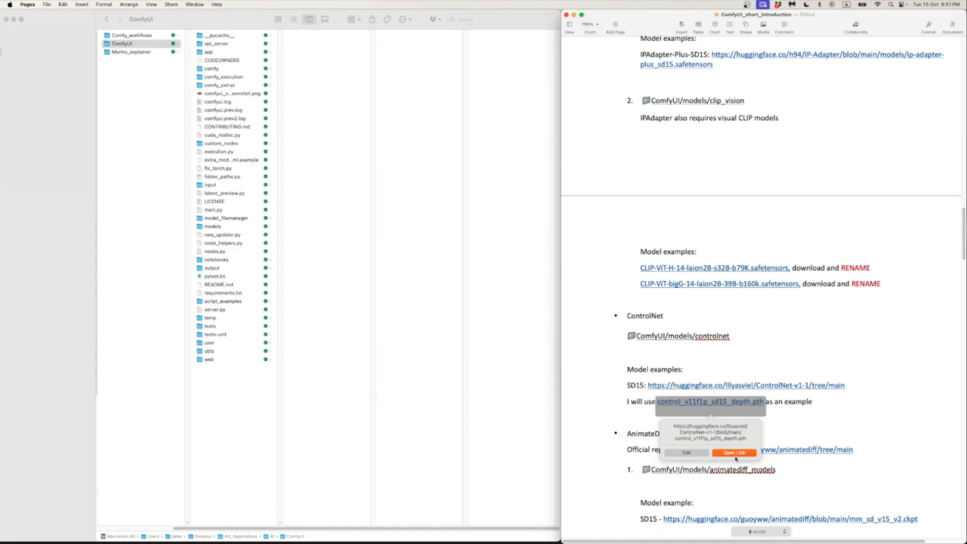
left_click(734, 452)
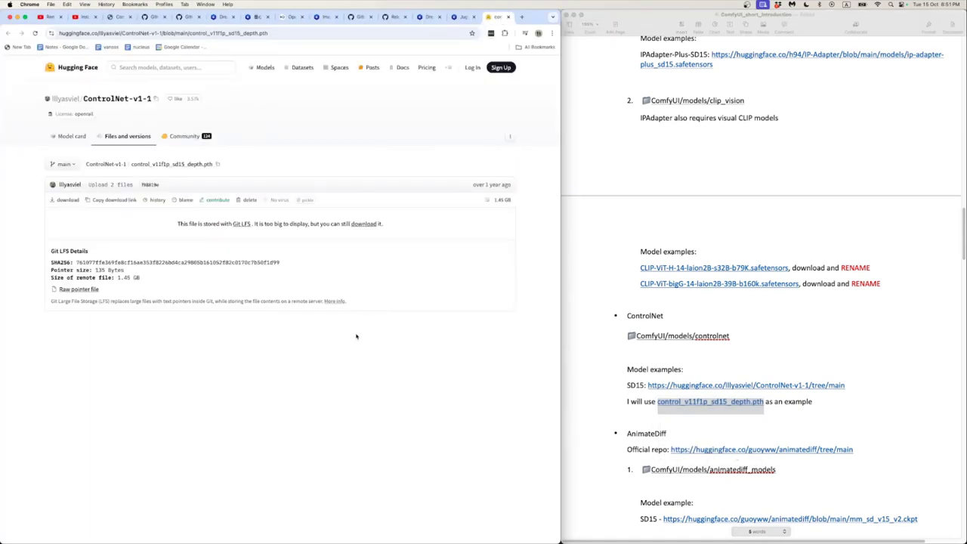
key("super+w")
- Read through the AnimateDiff and LCM model entries in the Pages notes down to the Workflow Examples section
left_click(662, 363)
scroll(659, 374, "down", 1)
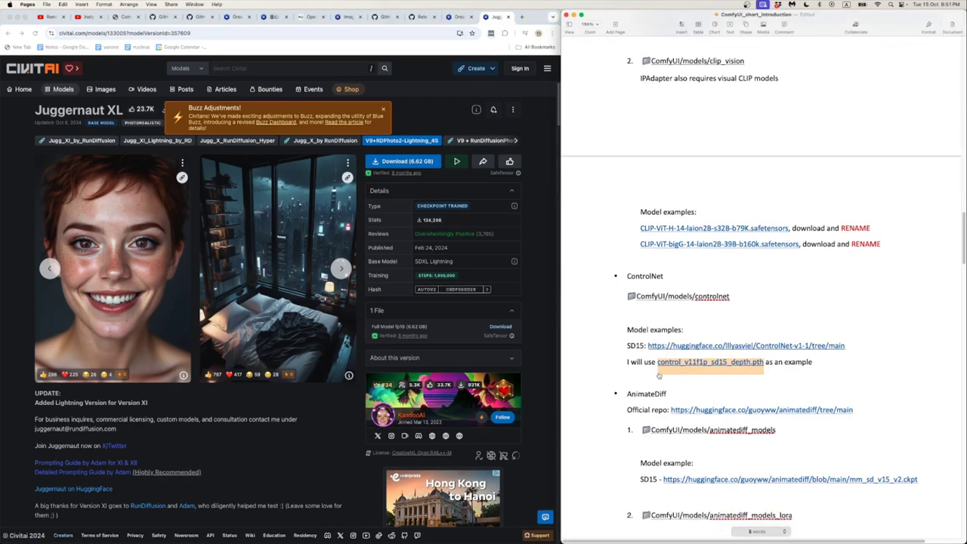
scroll(743, 413, "down", 5)
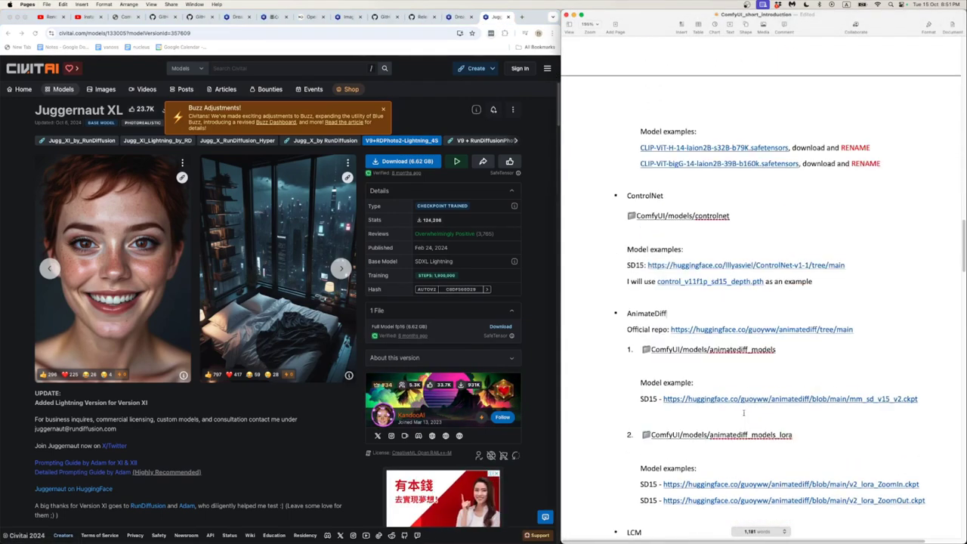
scroll(743, 413, "down", 10)
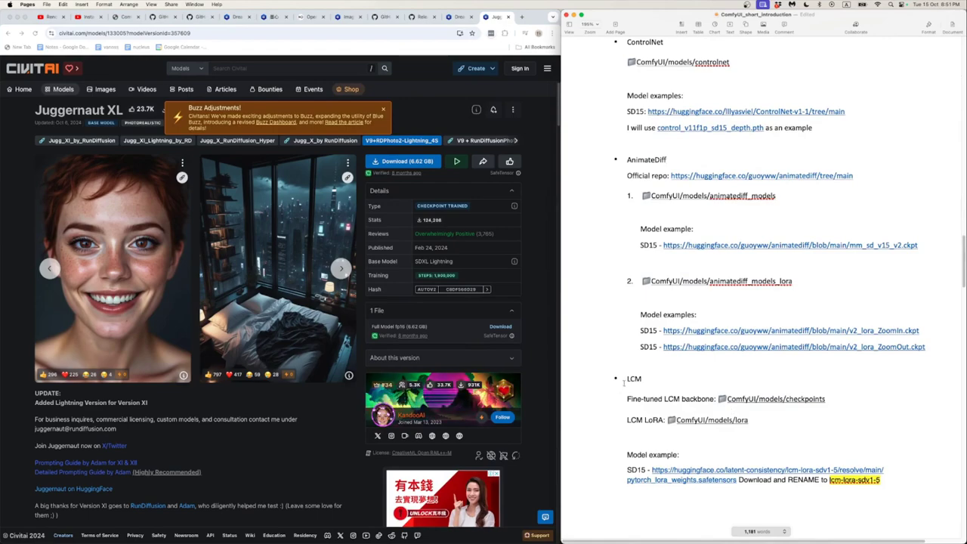
scroll(624, 382, "down", 7)
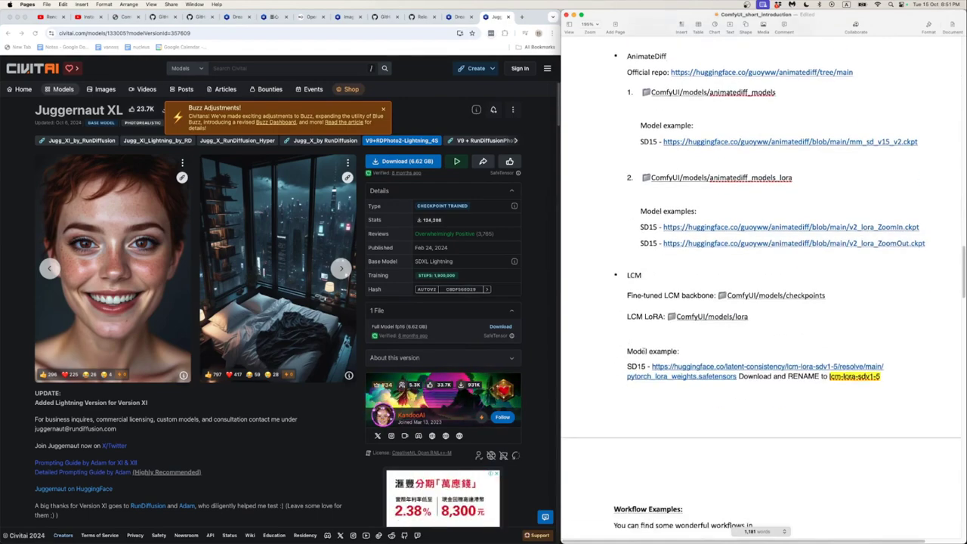
scroll(644, 350, "down", 20)
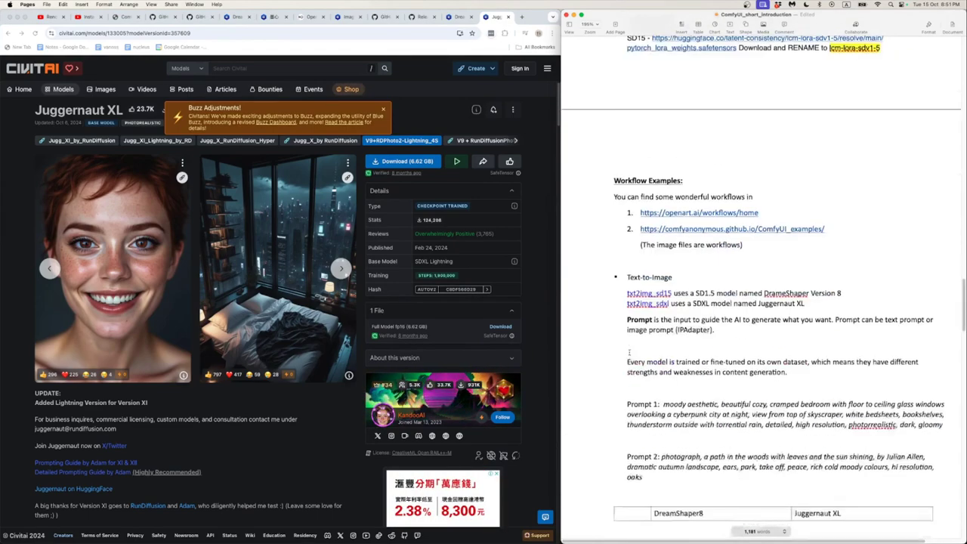
scroll(629, 352, "down", 6)
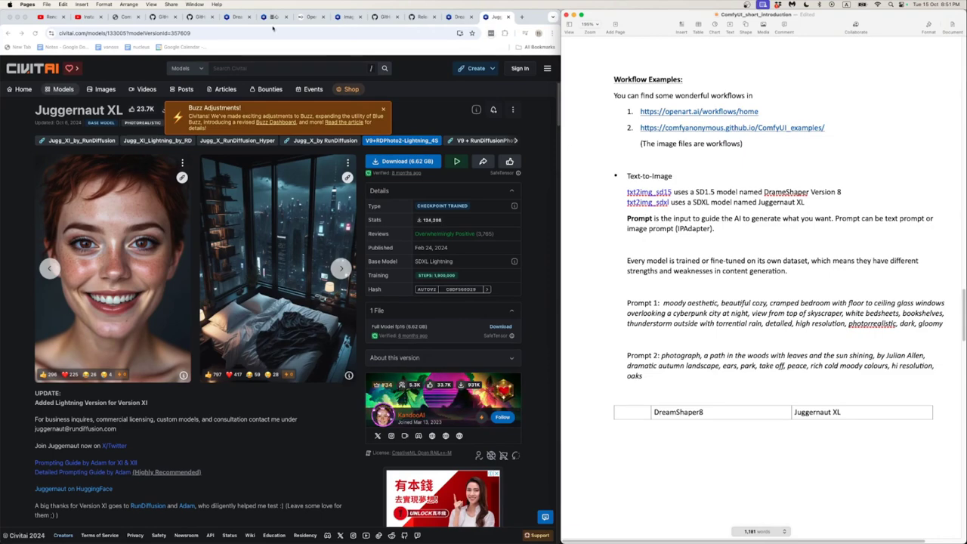
- Switch to the ComfyUI page in Chrome and bring its workflow canvas in front of the Finder window
left_click(128, 17)
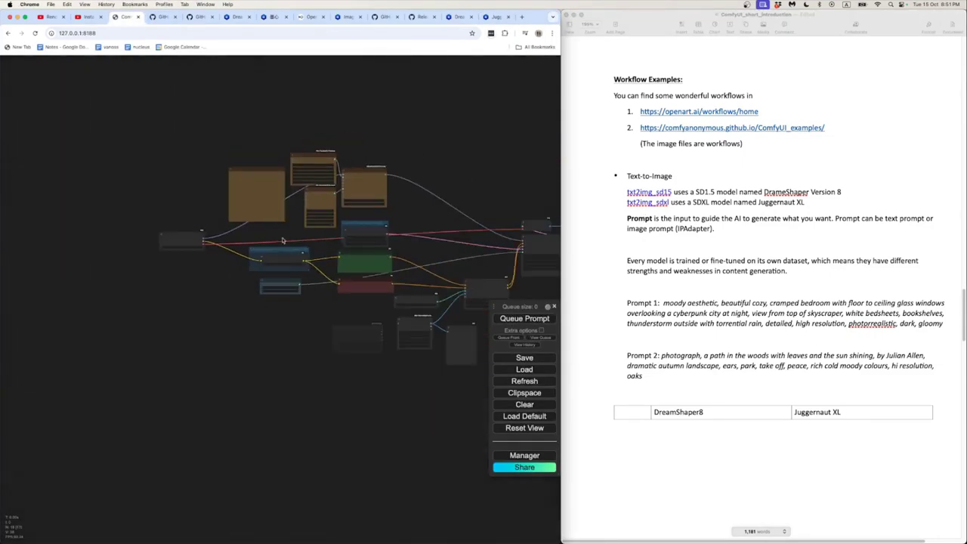
scroll(196, 305, "up", 4)
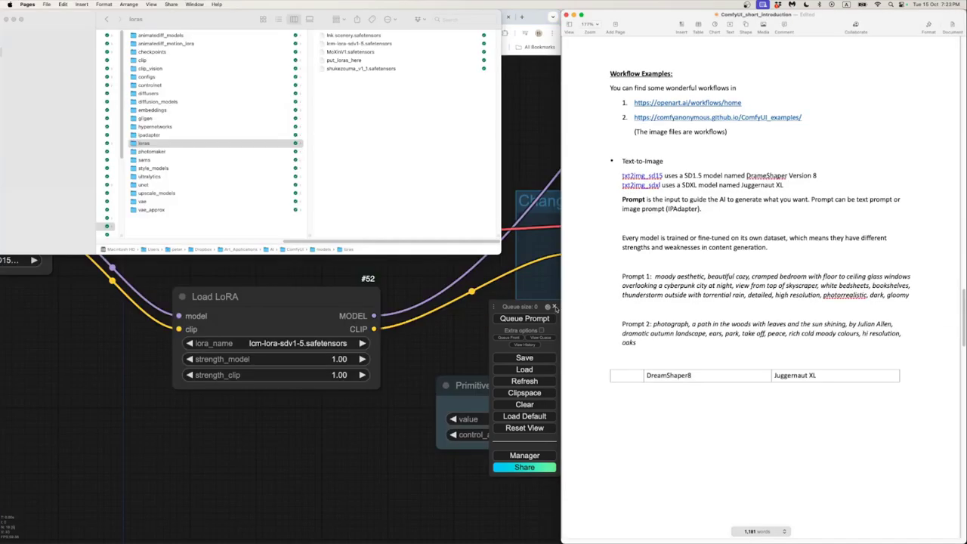
left_click(337, 461)
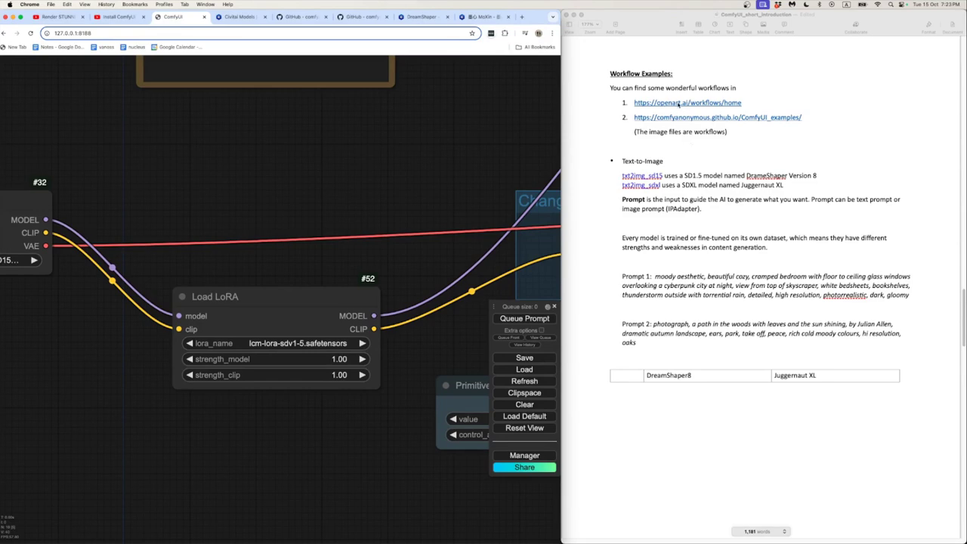
- Open the openart.ai/workflows/home link from the Pages notes and go to the site's Workflow Templates page
left_click(681, 108)
left_click(679, 108)
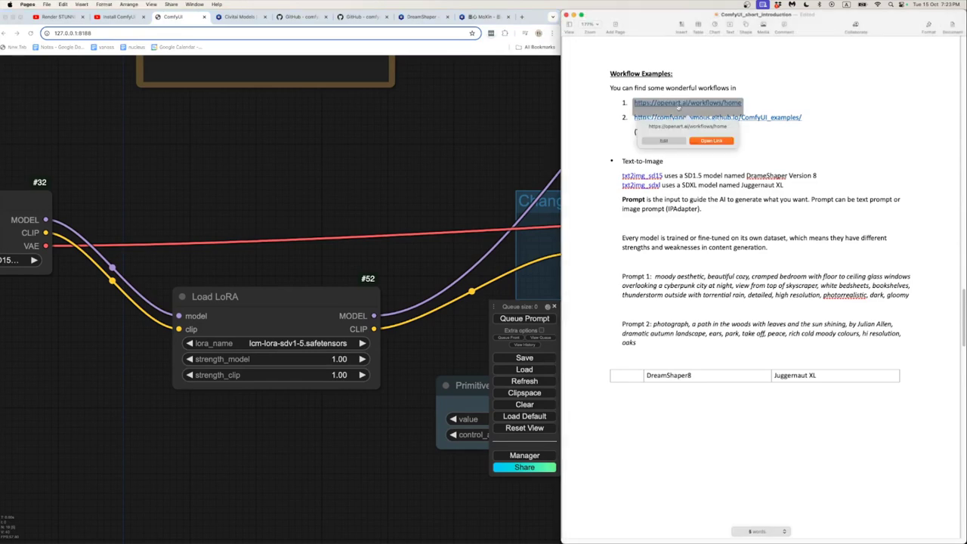
left_click(710, 141)
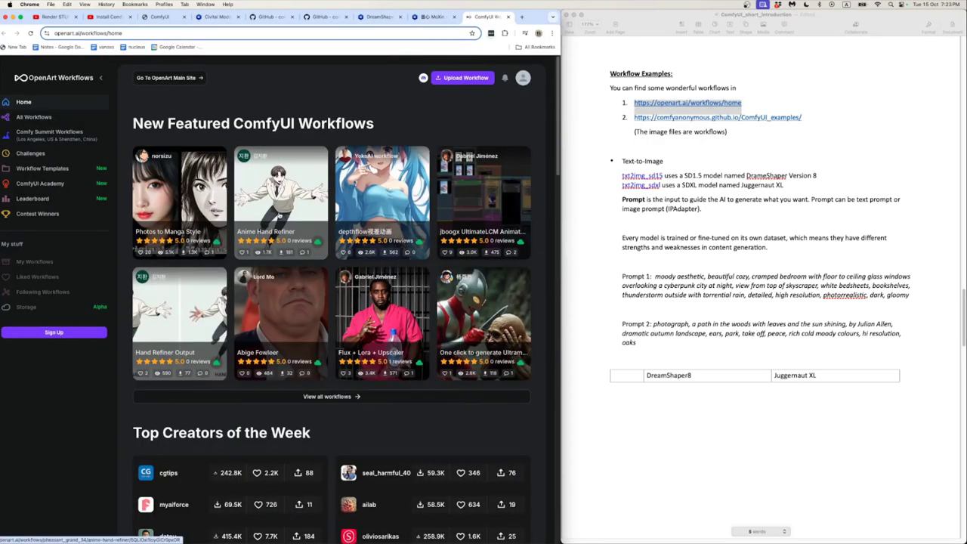
left_click(175, 193)
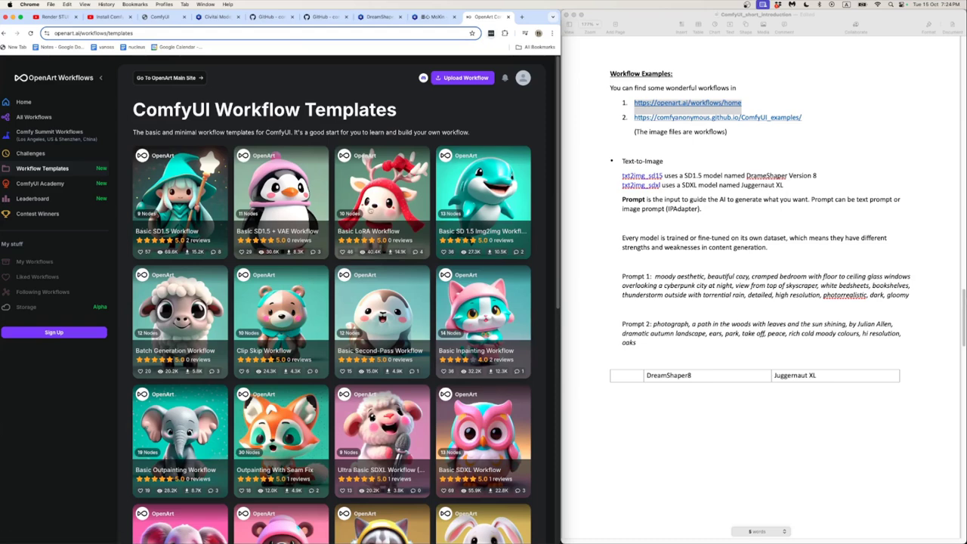
- Return to the ComfyUI page in Chrome and place the cursor below the Prompt paragraph in the Pages notes
left_click(159, 17)
left_click(678, 247)
scroll(410, 282, "down", 4)
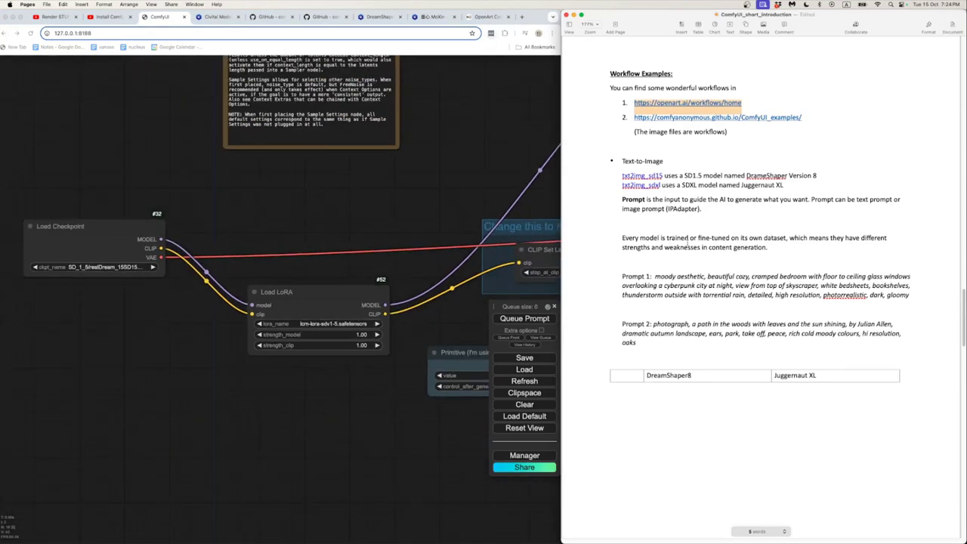
left_click(667, 223)
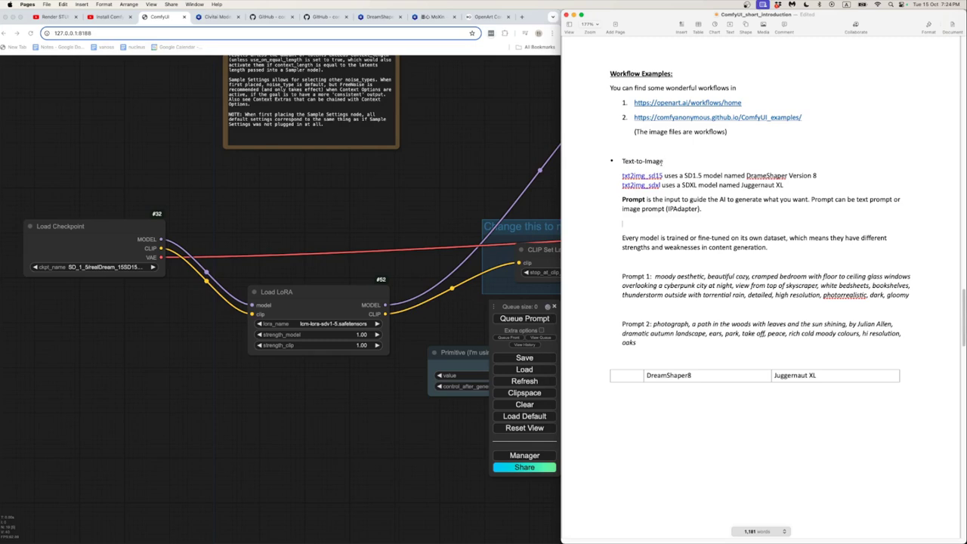
- Open the Comfy_workflows folder in Finder and widen its column to show the full file names
key("super+Tab")
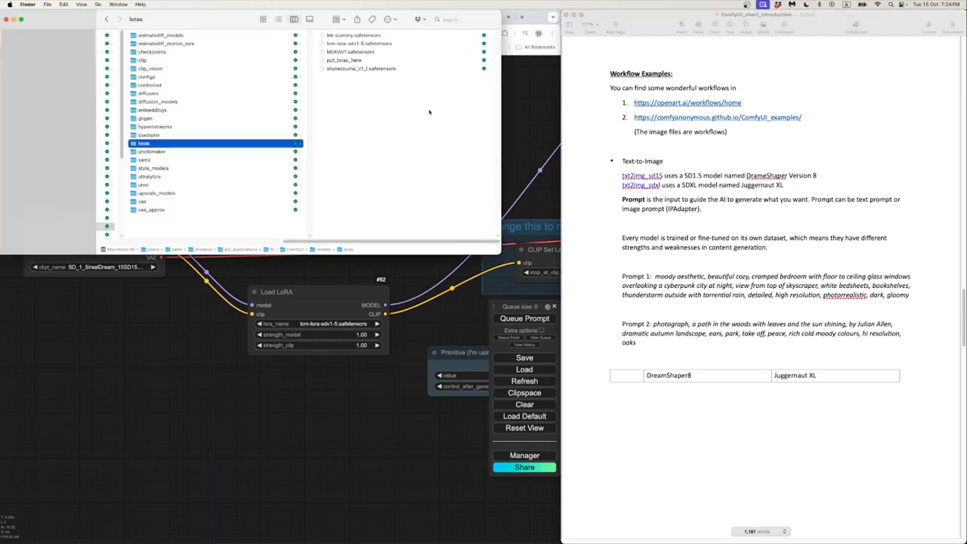
scroll(161, 96, "left", 5)
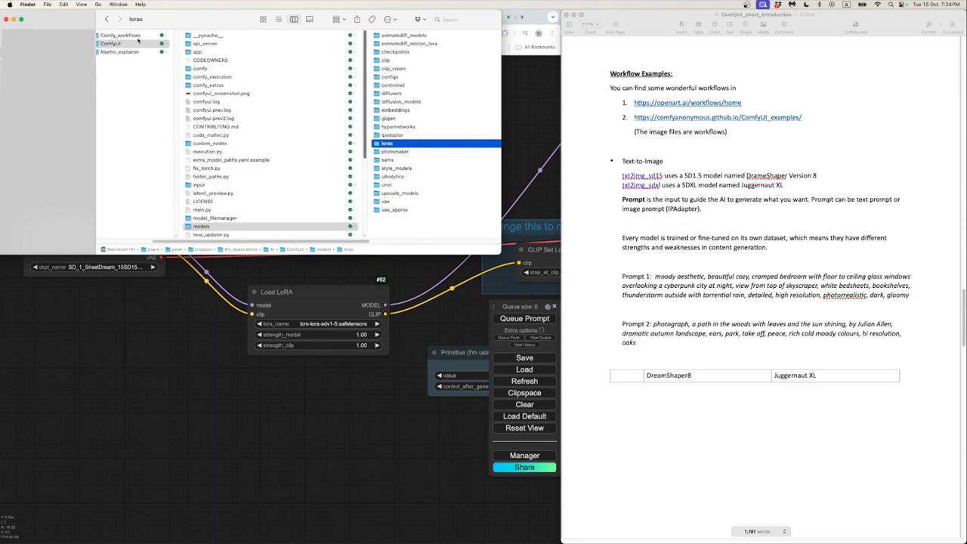
left_click(162, 36)
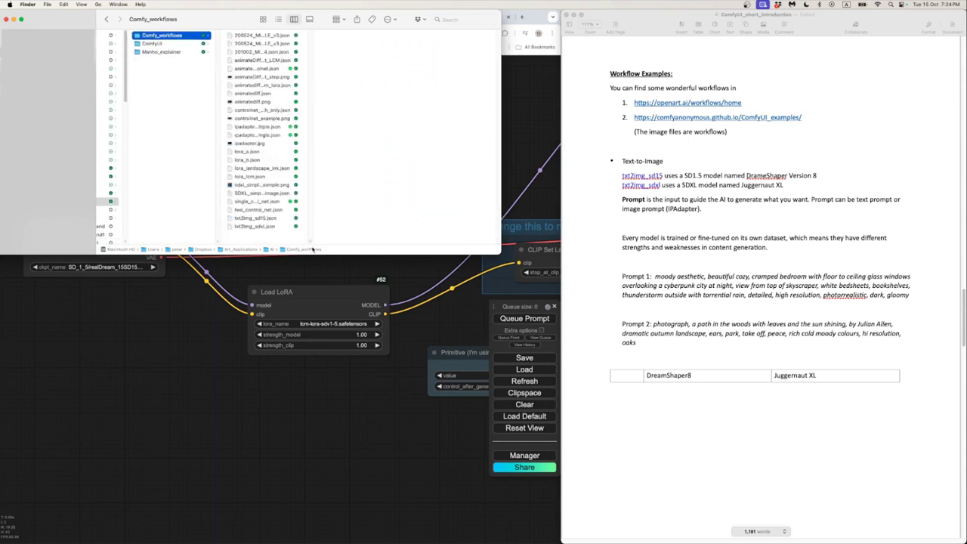
left_click_drag(309, 240, 479, 232)
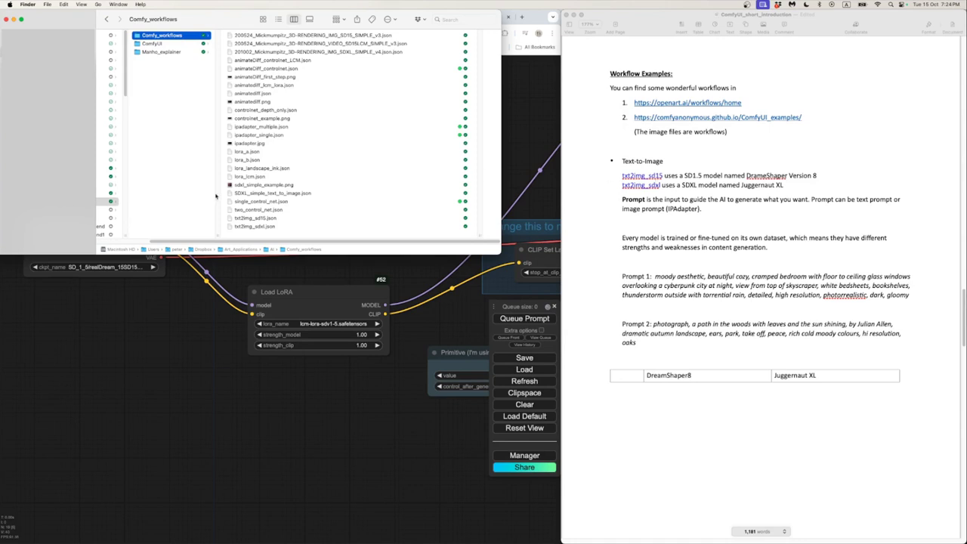
- Load the txt2img_sd15.json workflow from Finder onto the ComfyUI canvas
left_click(245, 218)
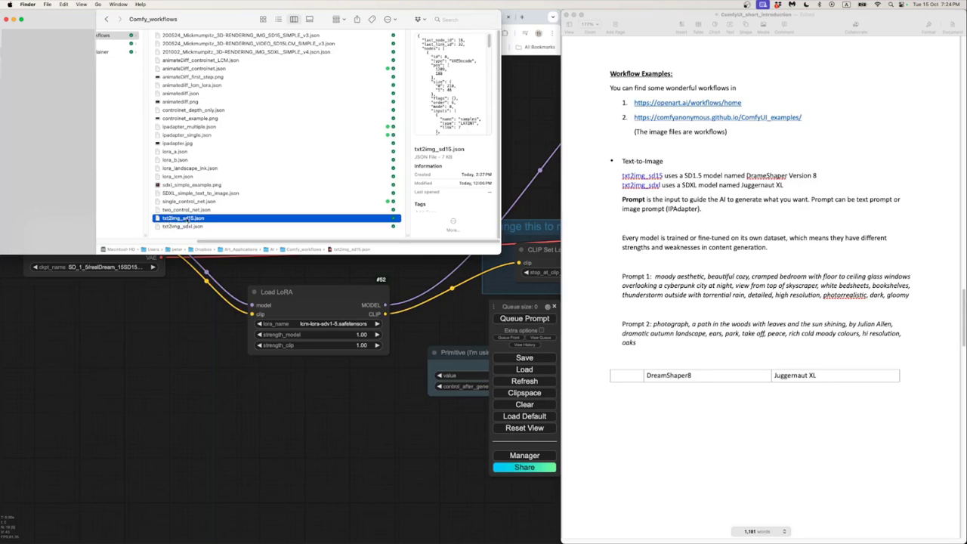
left_click_drag(188, 219, 184, 338)
scroll(199, 317, "down", 5)
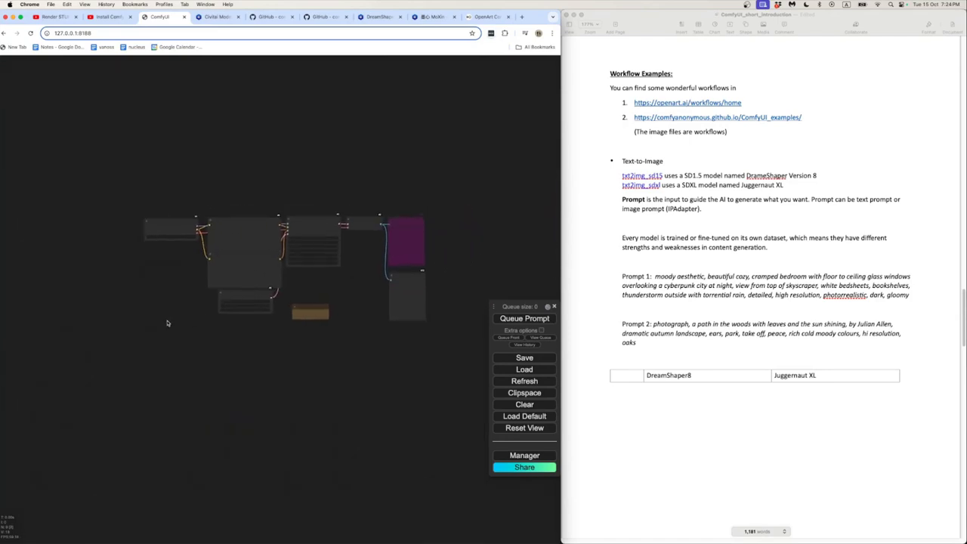
scroll(151, 325, "right", 3)
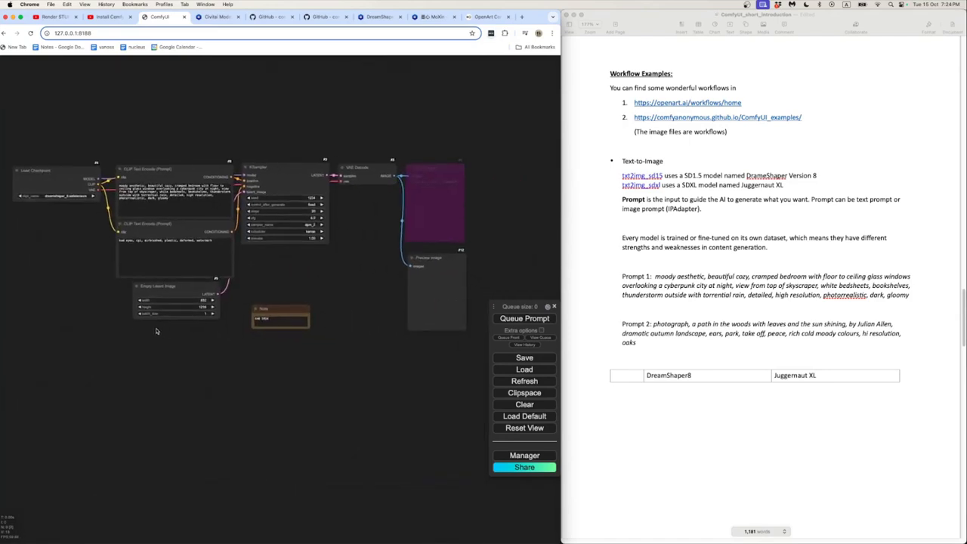
scroll(55, 265, "up", 2)
scroll(81, 274, "up", 2)
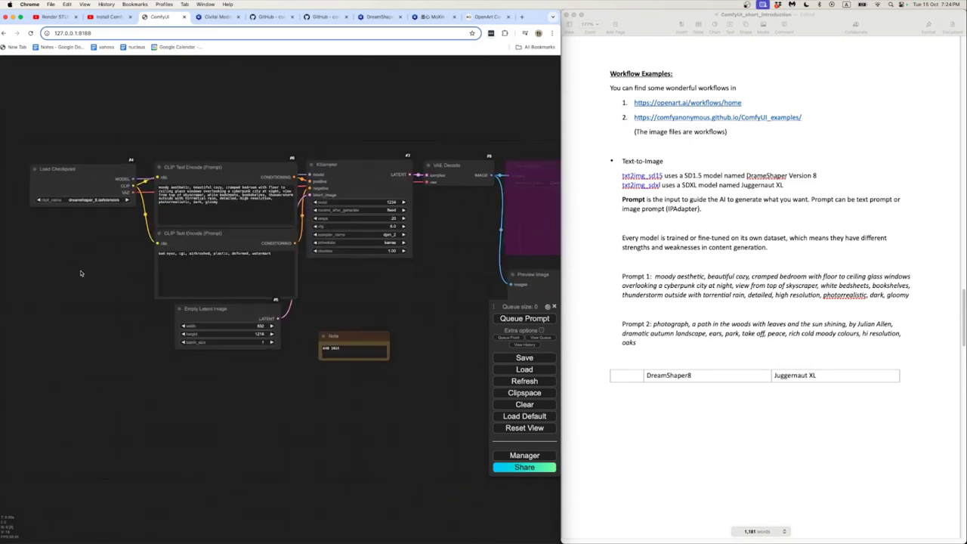
- Set the Load Checkpoint node's ckpt_name to SD_1_5/dreamshaper_8.safetensors
scroll(107, 219, "up", 2)
scroll(154, 249, "up", 1)
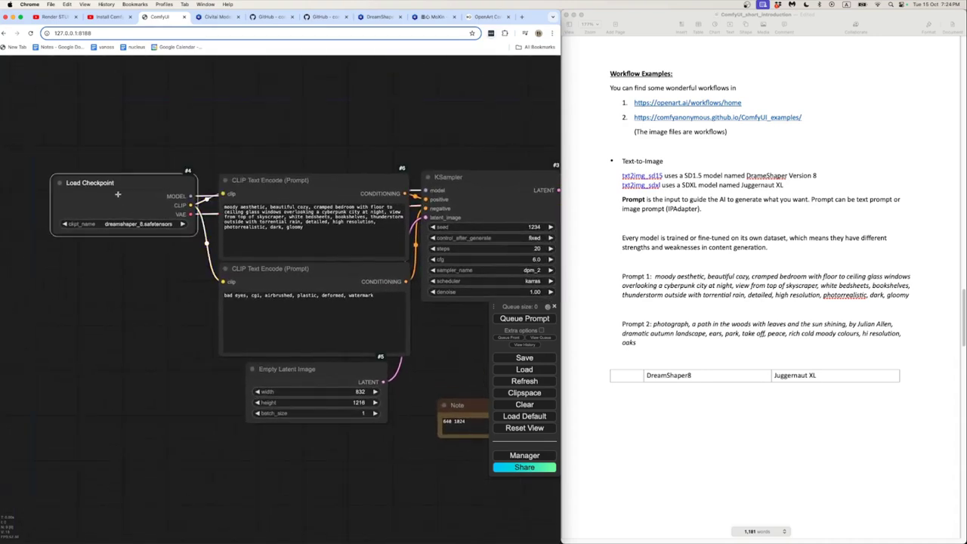
left_click(153, 224)
left_click(84, 252)
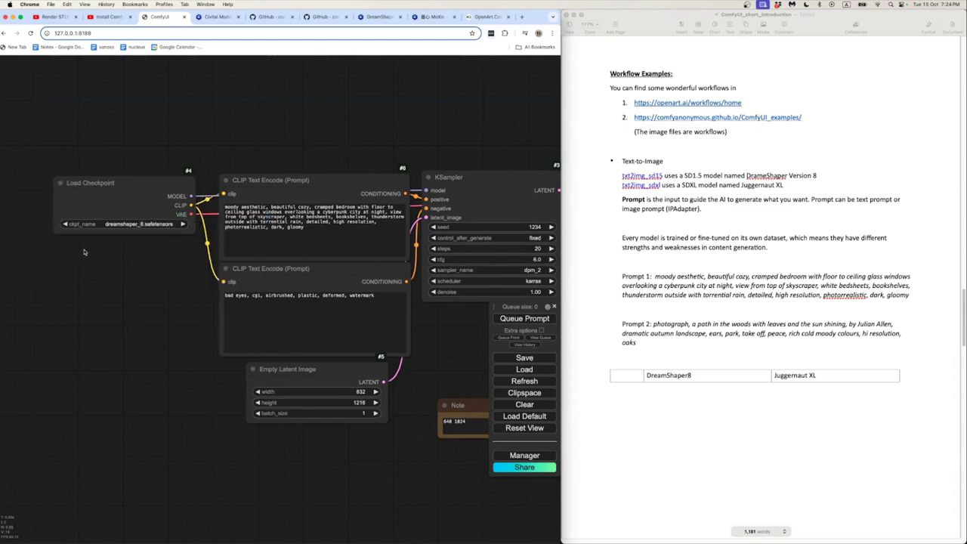
scroll(86, 253, "up", 2)
left_click(125, 250)
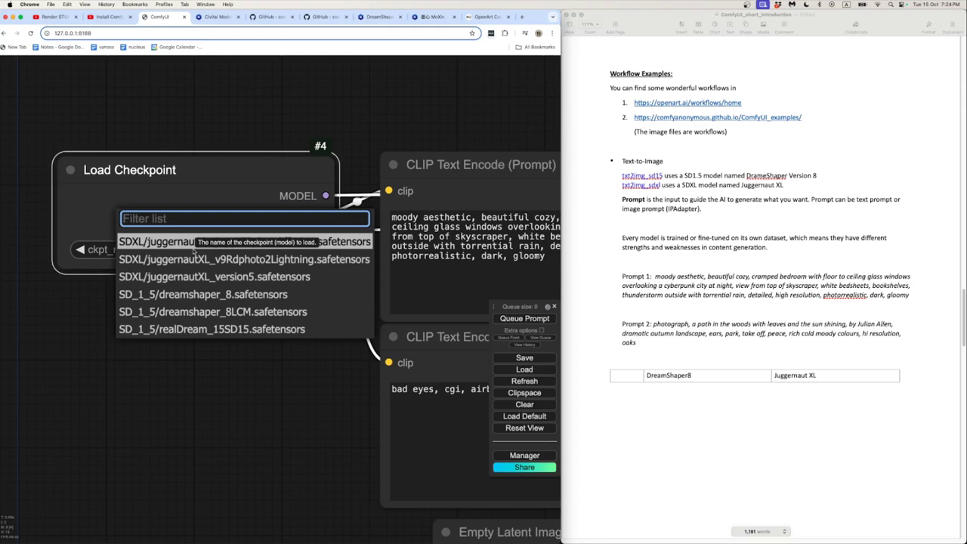
left_click(82, 301)
left_click(148, 251)
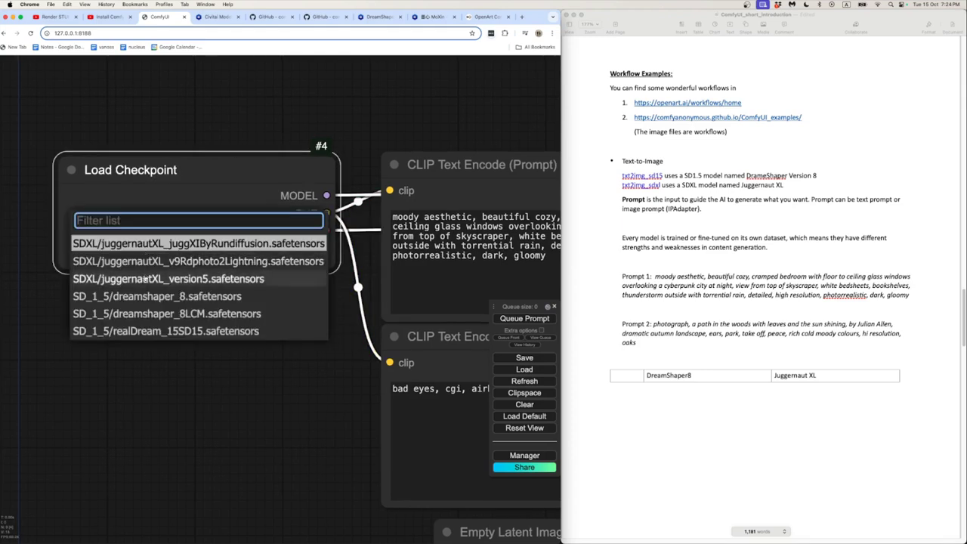
left_click(146, 297)
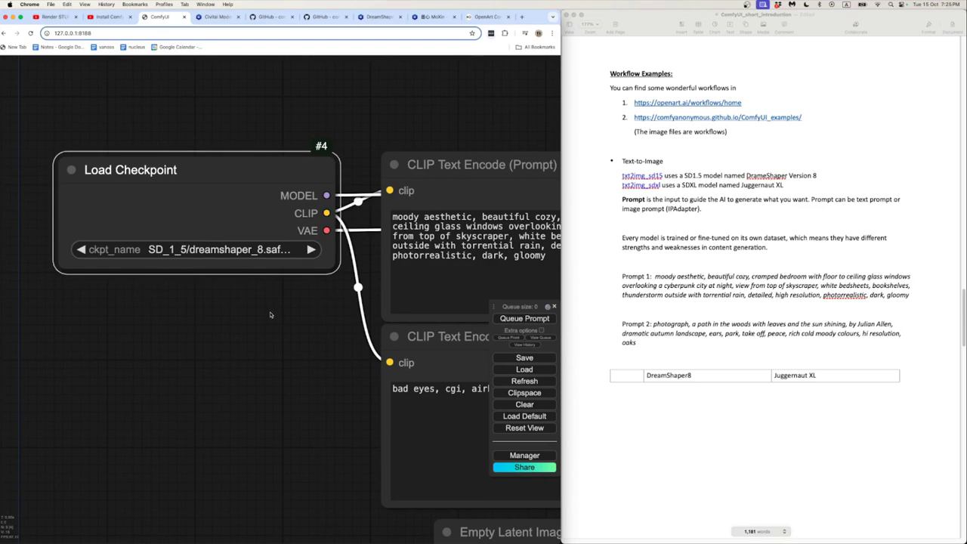
- Select the positive and negative CLIP Text Encode nodes in turn to compare their prompts
scroll(271, 316, "down", 5)
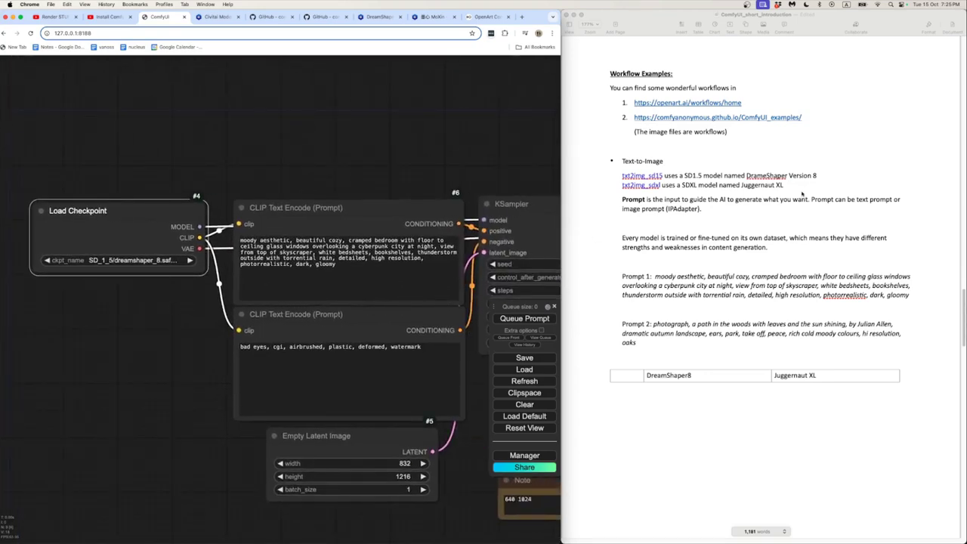
scroll(342, 207, "down", 2)
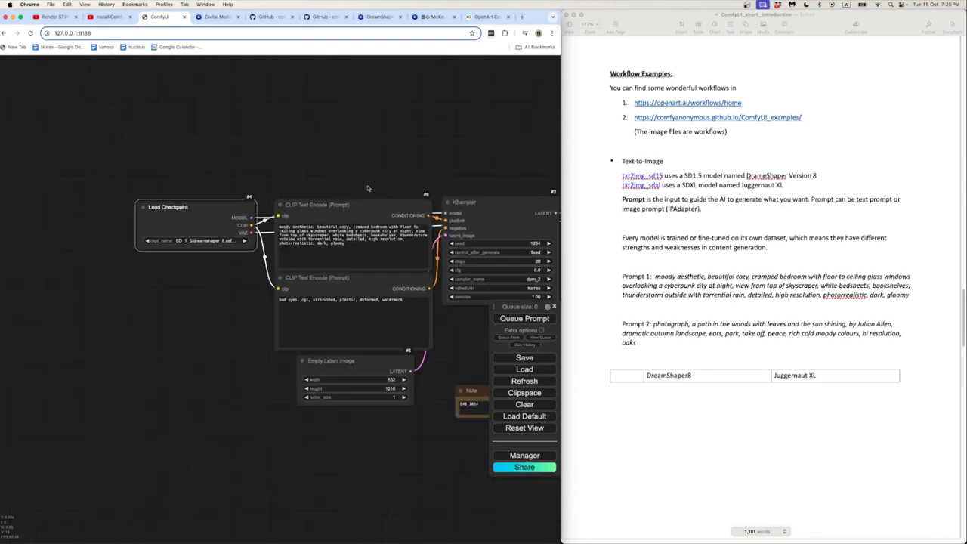
scroll(340, 208, "up", 4)
left_click(305, 202)
left_click(300, 343)
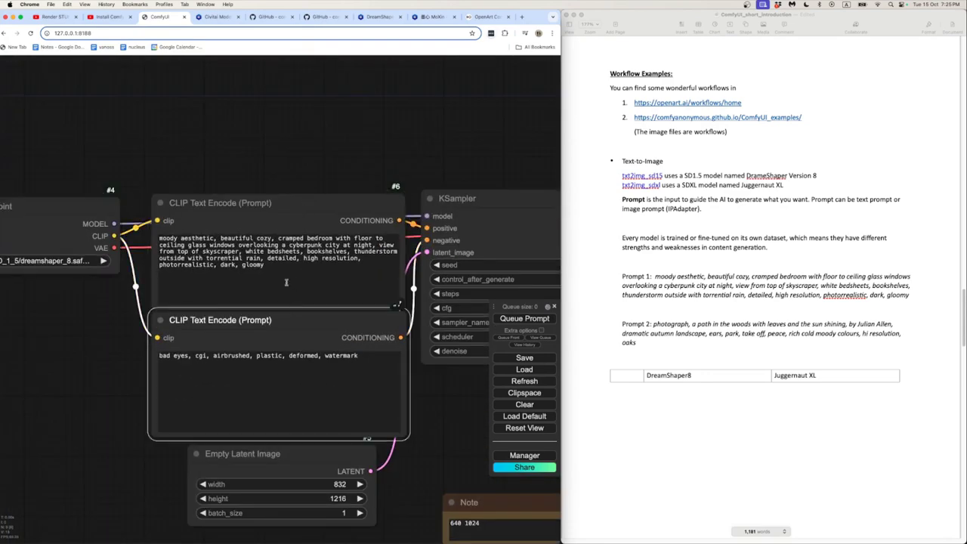
left_click(294, 212)
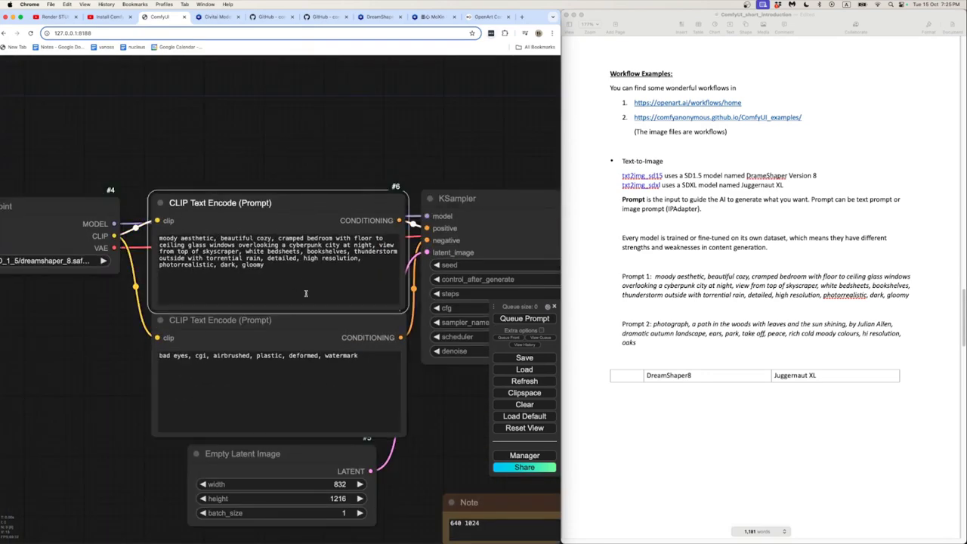
left_click(314, 337)
- Move both CLIP Text Encode nodes apart and away from the KSampler to expose their conditioning links
scroll(286, 235, "down", 4)
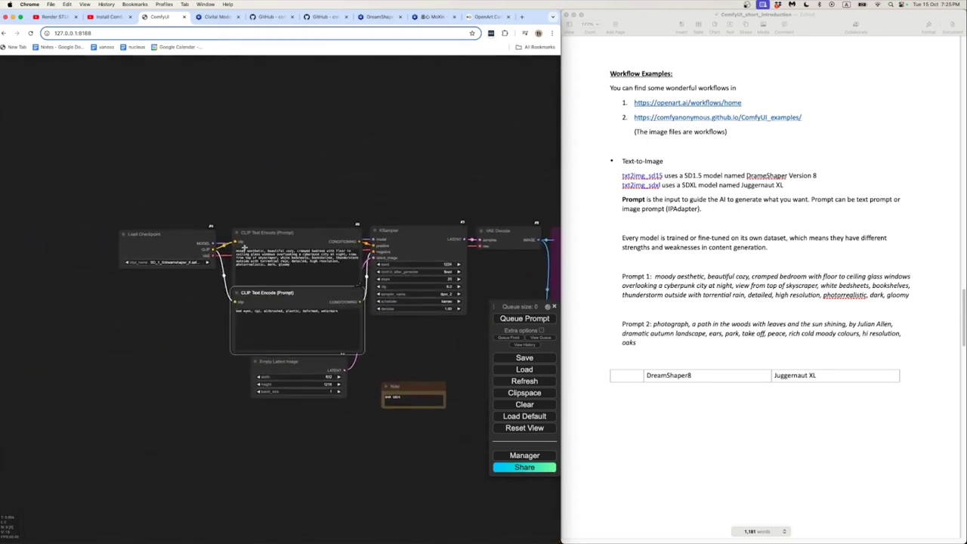
left_click_drag(281, 232, 219, 191)
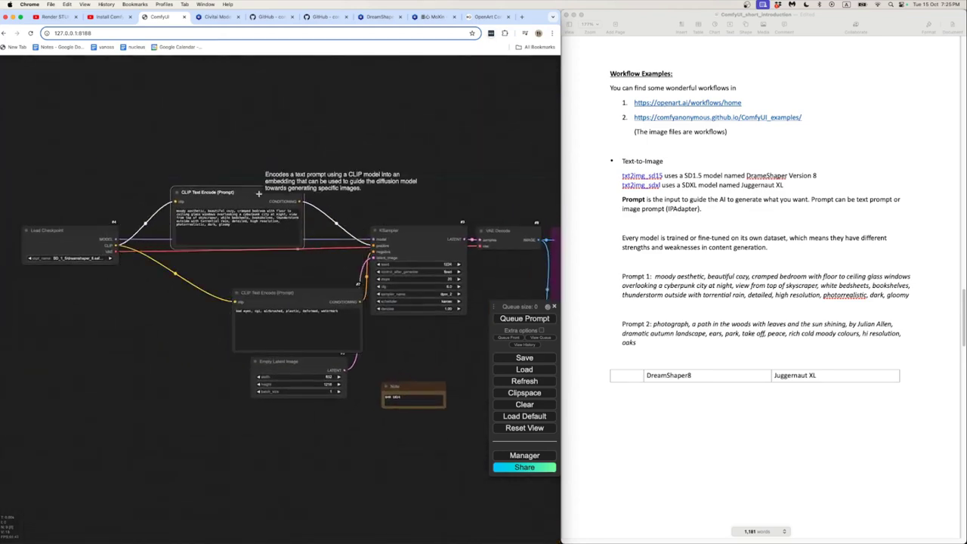
left_click_drag(305, 294, 237, 273)
scroll(251, 262, "up", 4)
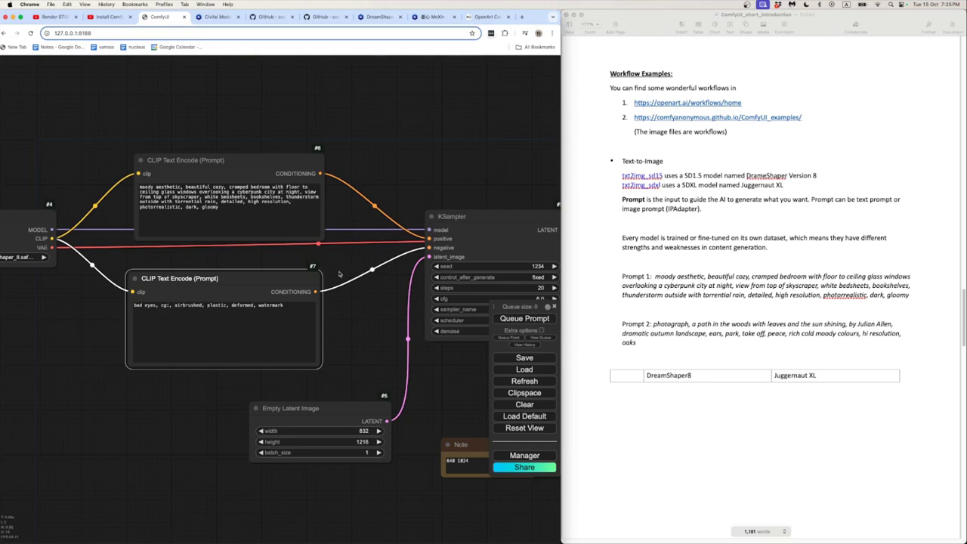
- Highlight the positive prompt text in its CLIP Text Encode node, clear the selection, and read the negative prompt
scroll(347, 294, "down", 1)
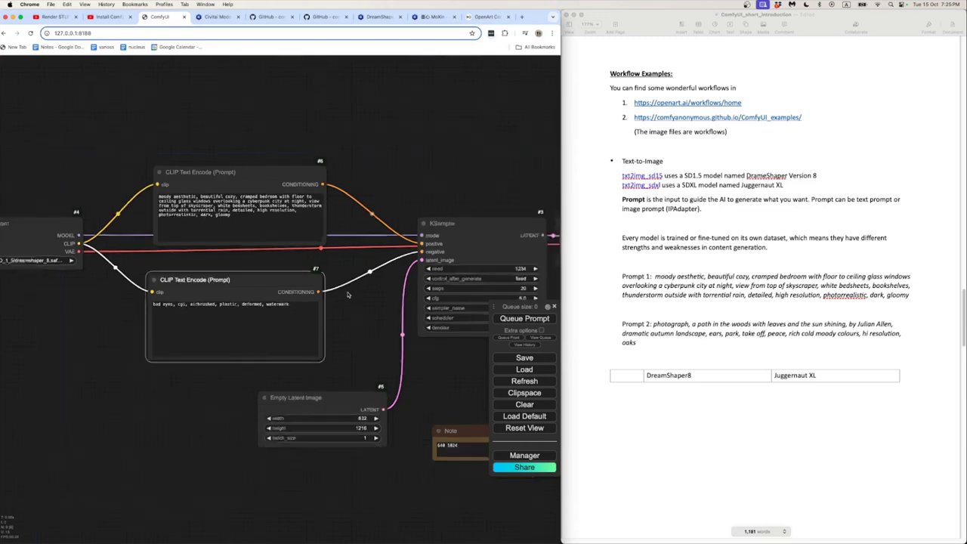
scroll(348, 295, "down", 1)
left_click_drag(273, 234, 196, 224)
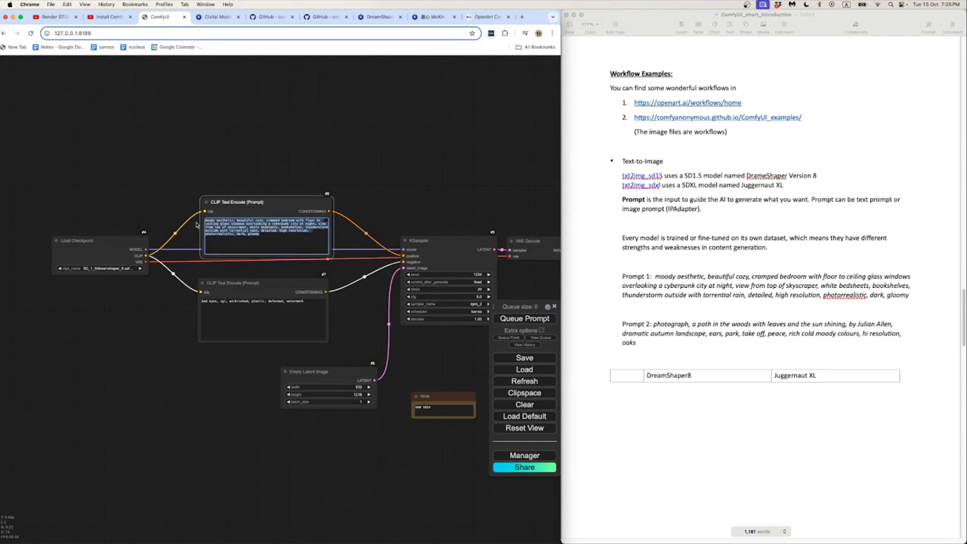
left_click(239, 234)
scroll(350, 204, "up", 2)
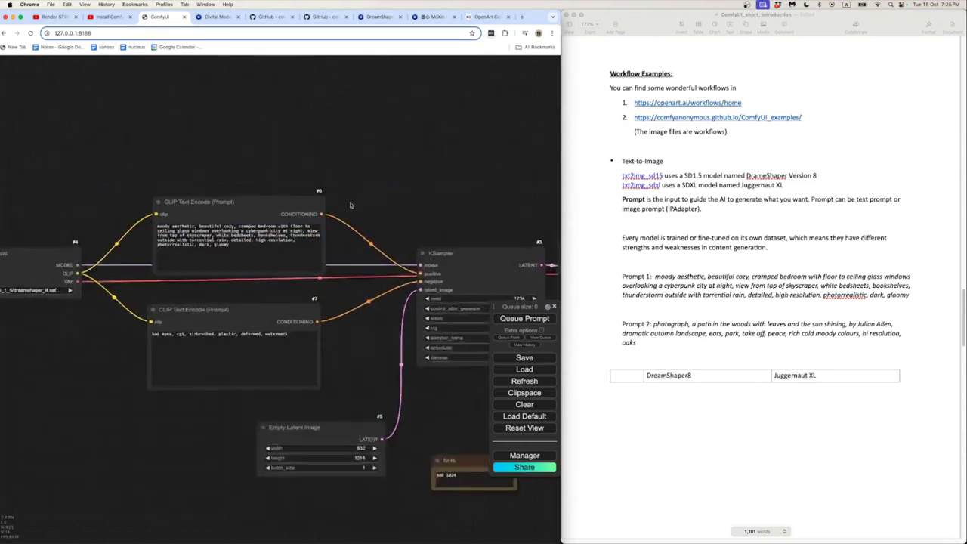
scroll(350, 205, "up", 5)
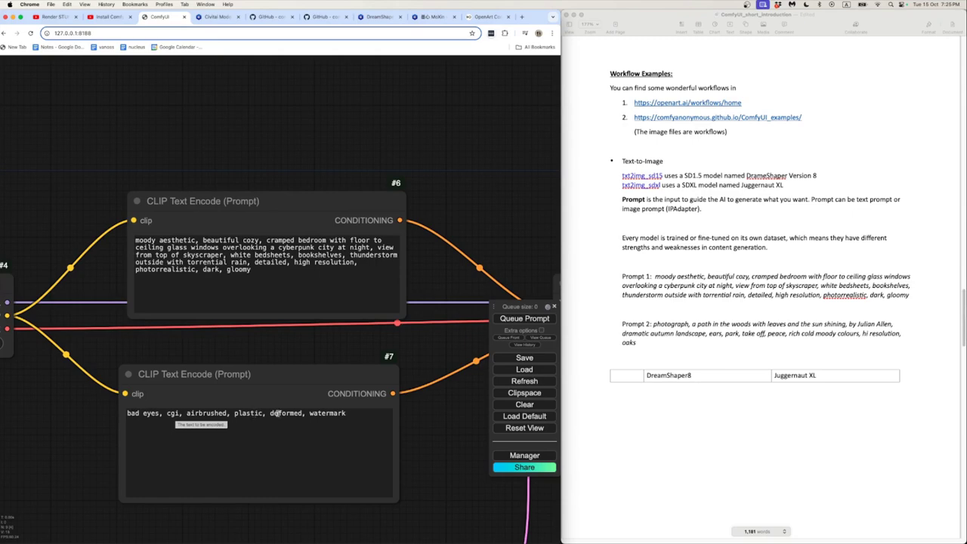
- Move the Empty Latent Image node farther from the KSampler, beneath the negative prompt node
scroll(446, 430, "down", 4)
scroll(323, 408, "down", 5)
scroll(323, 408, "right", 4)
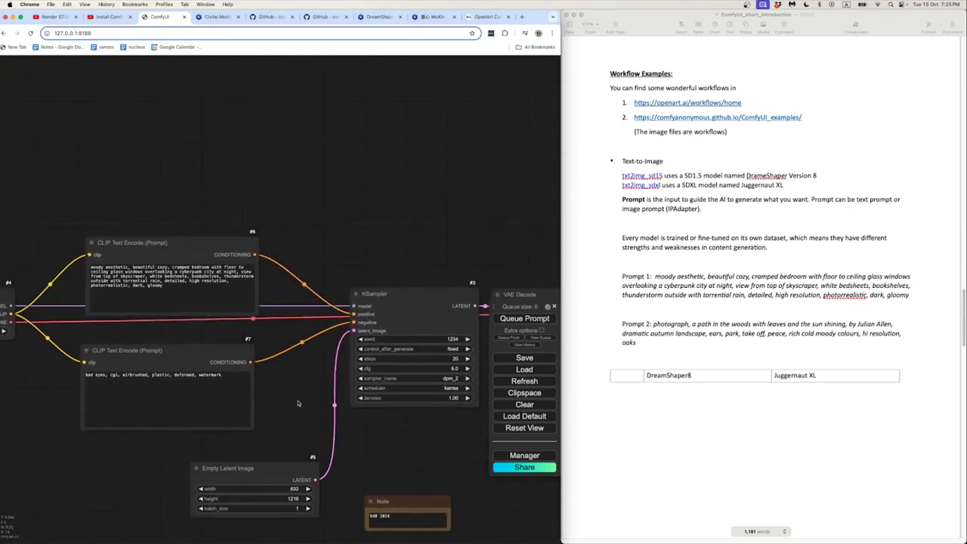
scroll(234, 461, "up", 2)
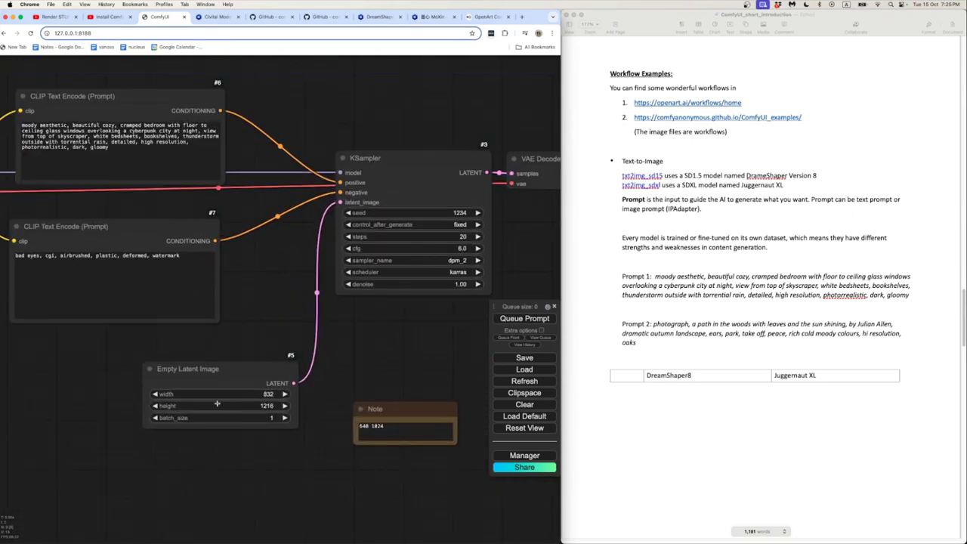
left_click_drag(241, 368, 167, 368)
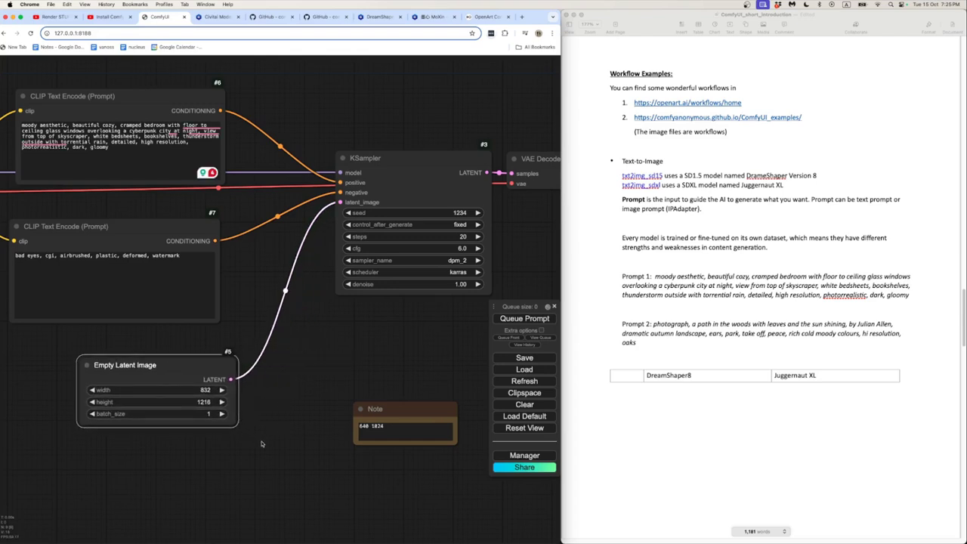
- Re-enable the bypassed Save Image node and move it slightly up and away from the VAE Decode node
scroll(249, 423, "down", 2)
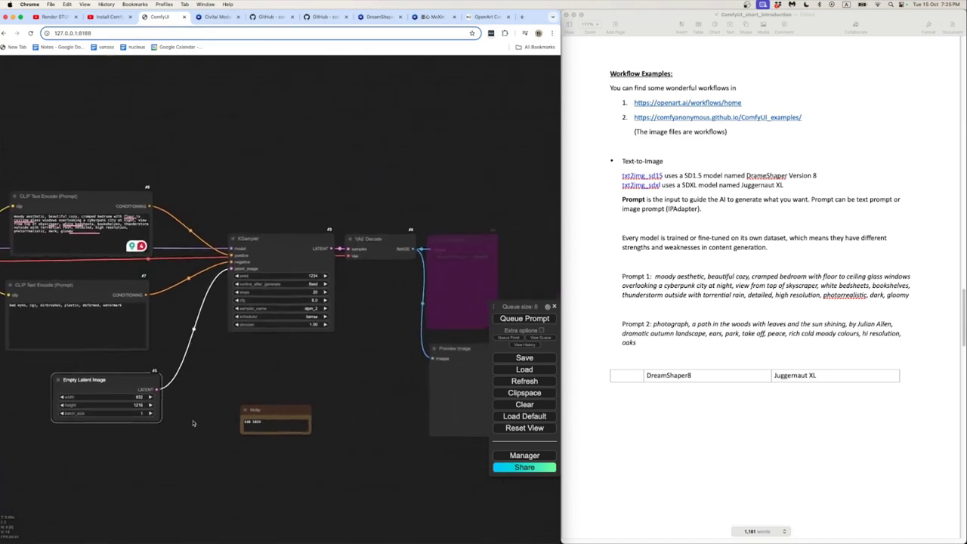
scroll(348, 401, "up", 4)
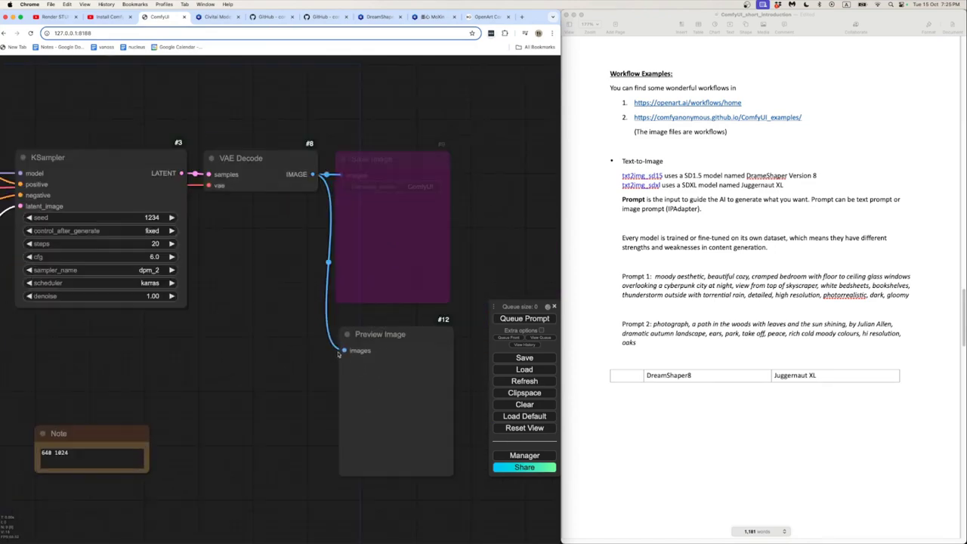
left_click(360, 276)
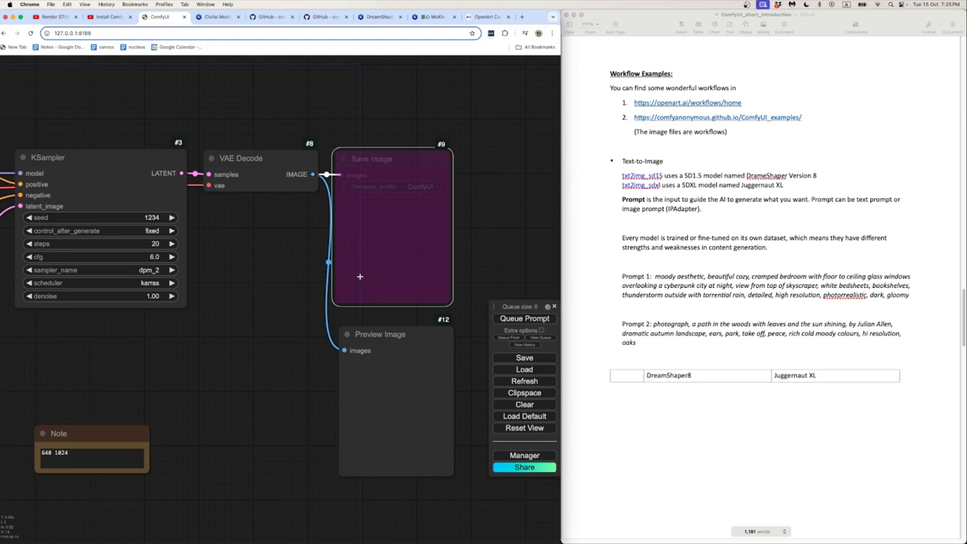
key("ctrl+b")
left_click_drag(360, 276, 381, 265)
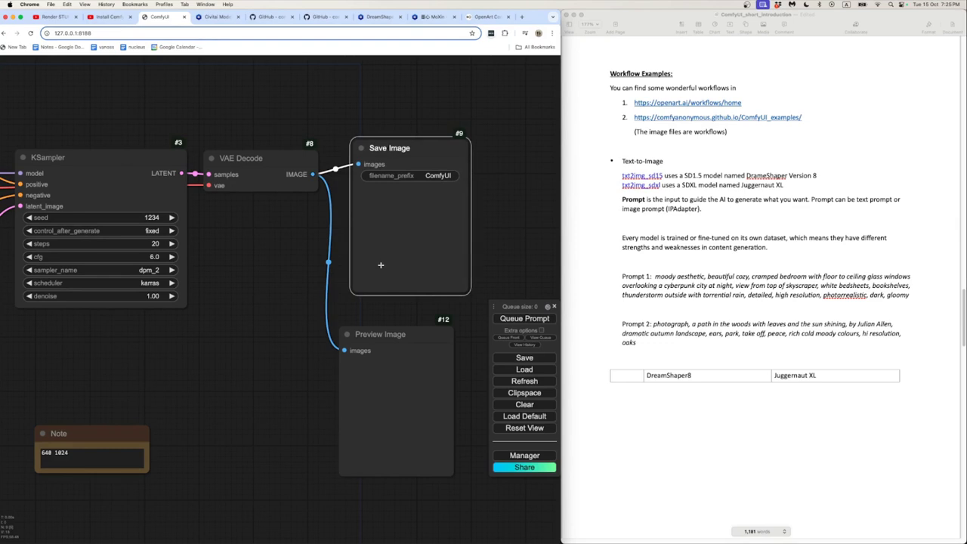
- Toggle the bypass on the Save Image node several times, leaving the node bypassed
key("ctrl+b")
key("ctrl+b")
key("ctrl+b")
key("ctrl+b")
key("ctrl+b")
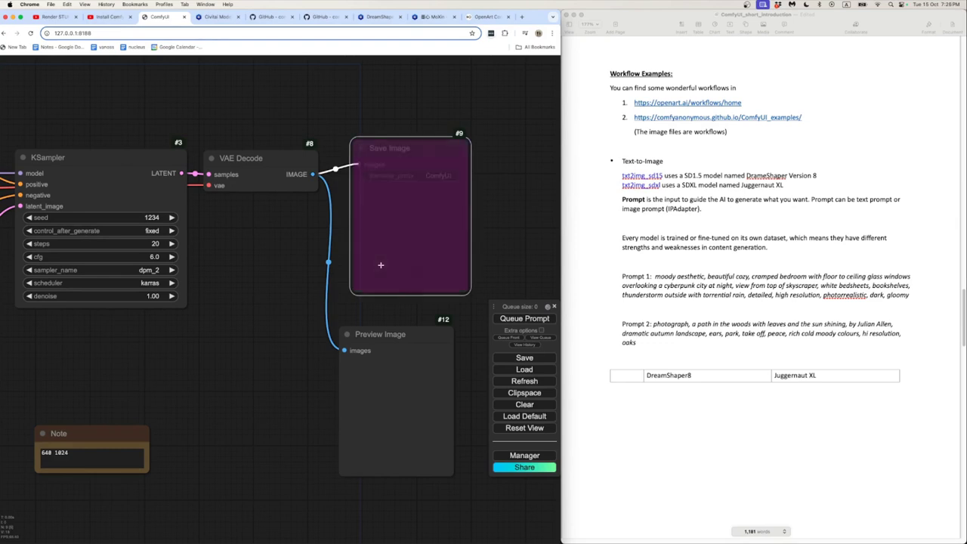
- Queue the text-to-image prompt and bring the whole sampling chain into view
scroll(248, 285, "down", 3)
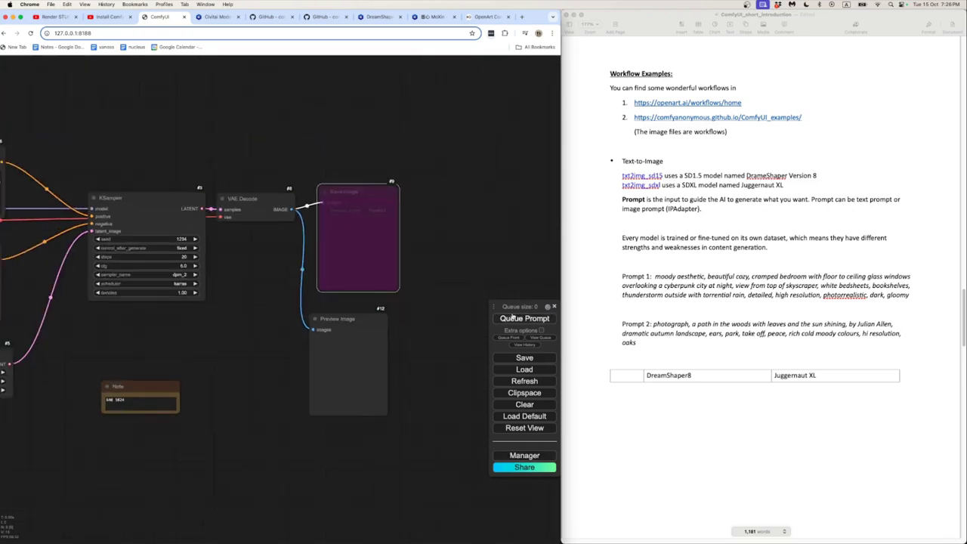
left_click(513, 321)
scroll(204, 226, "down", 2)
left_click_drag(112, 291, 205, 324)
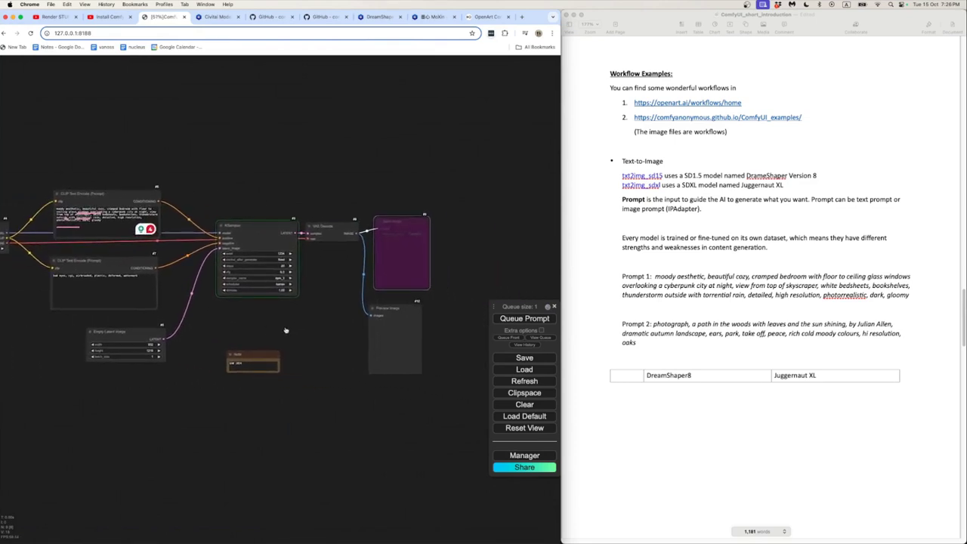
- Switch to the Terminal running ComfyUI and compare its sampling progress and timing with the KSampler node's progress bar
key("super+Tab")
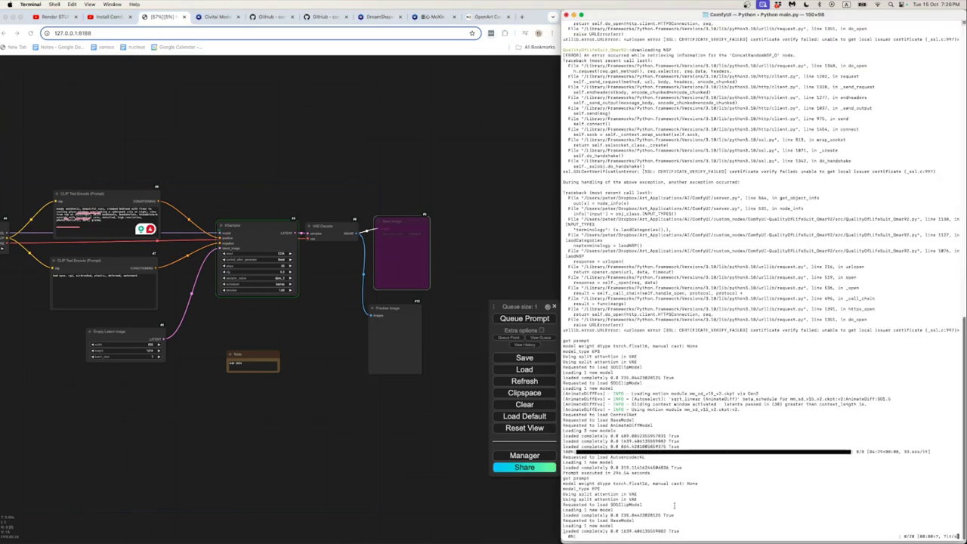
key("ctrl+c")
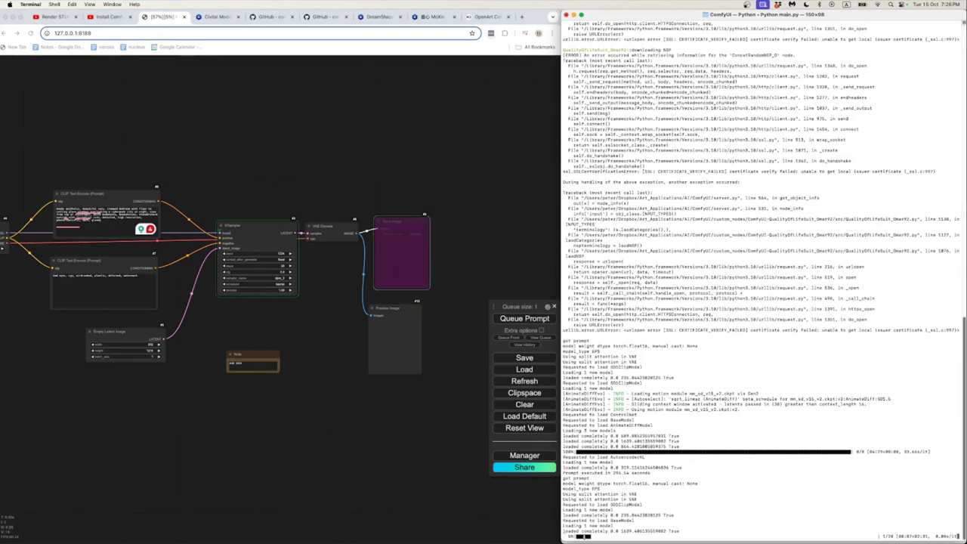
scroll(249, 244, "up", 10)
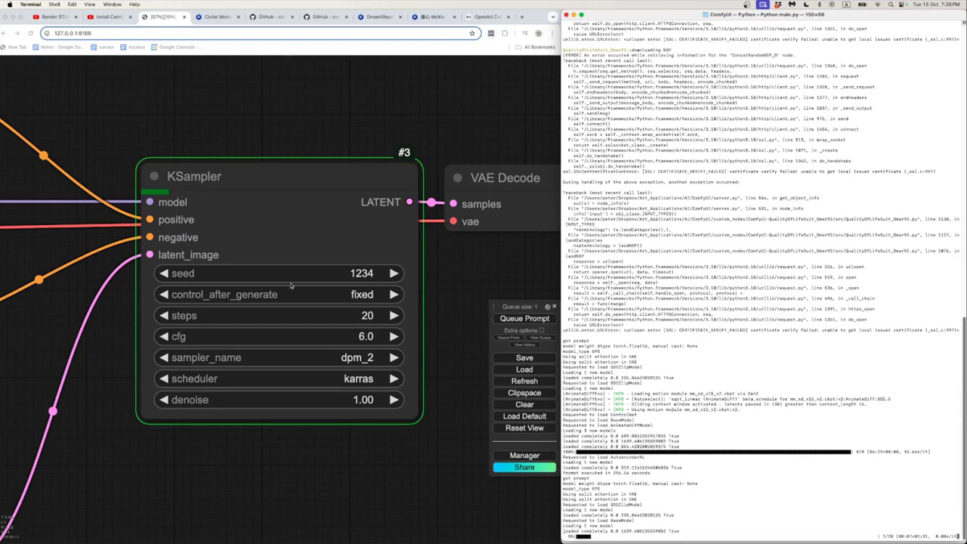
scroll(336, 461, "down", 5)
scroll(340, 463, "down", 2)
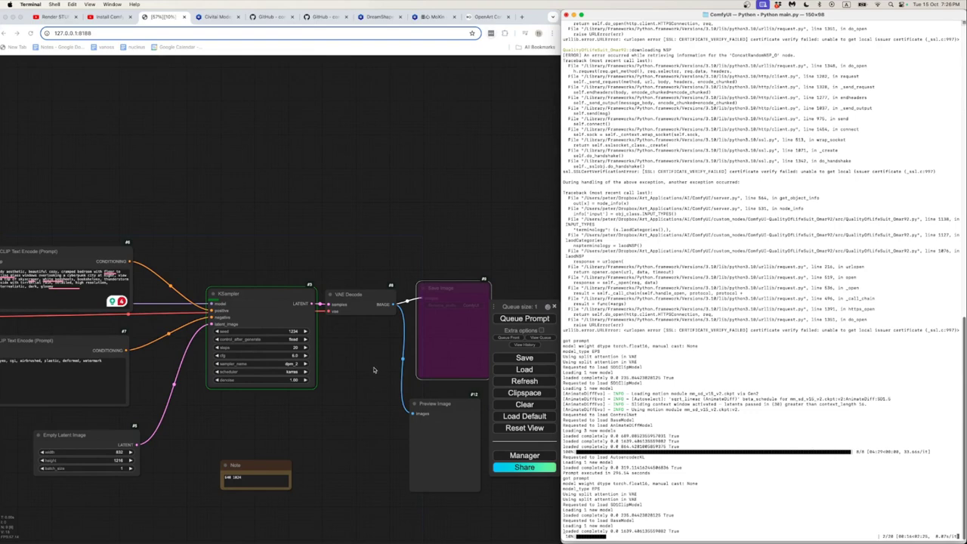
left_click_drag(375, 368, 343, 348)
scroll(257, 332, "up", 5)
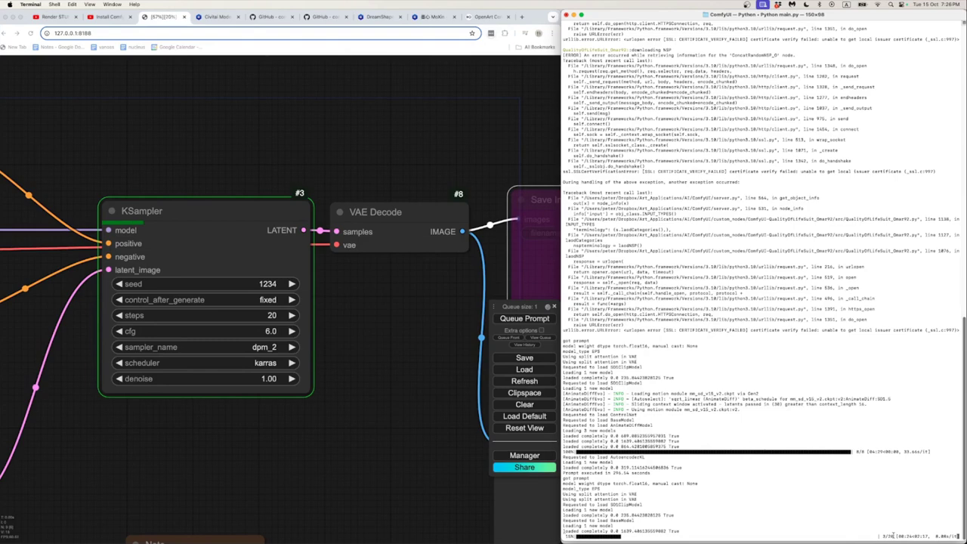
left_click_drag(916, 536, 928, 535)
left_click(925, 533)
scroll(444, 416, "down", 5)
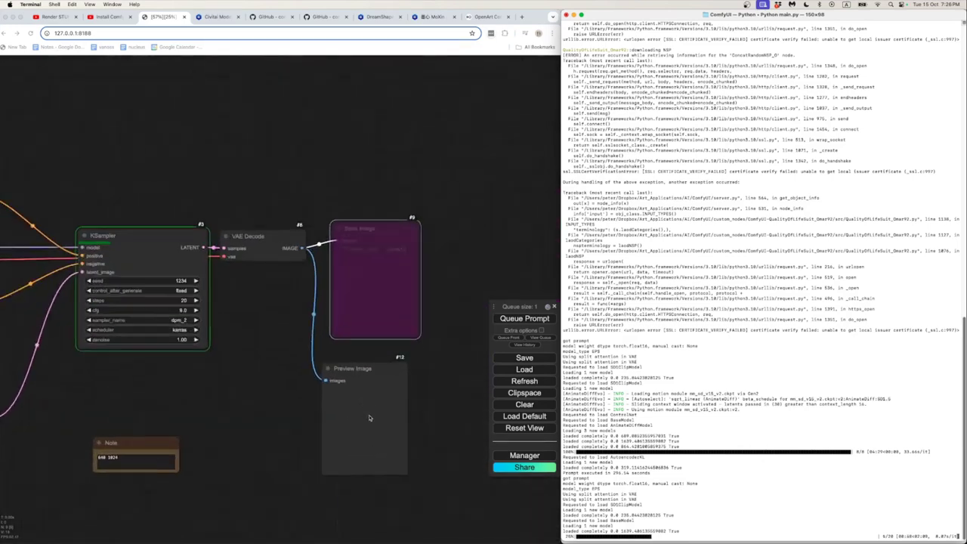
- Select the Preview Image node and inspect the generated bedroom image up close
left_click(369, 418)
scroll(370, 412, "up", 3)
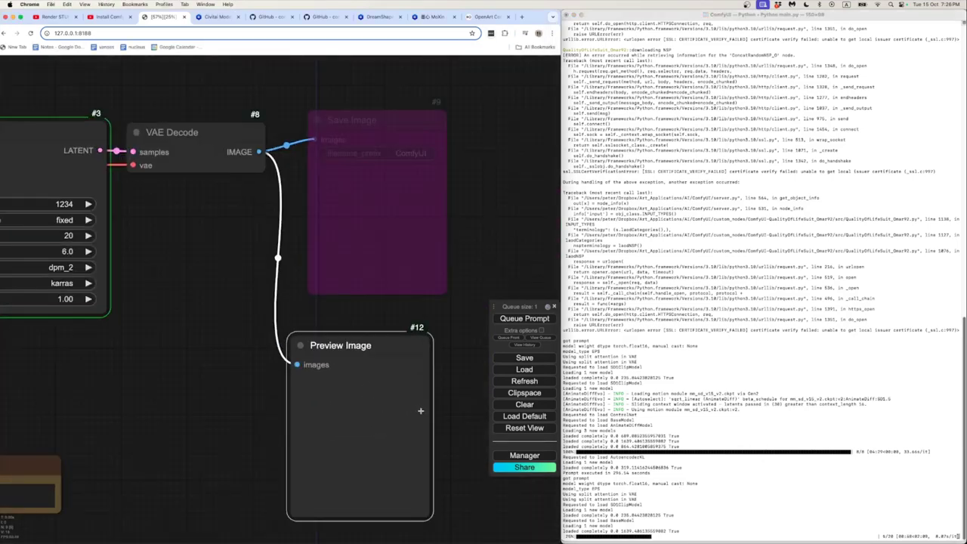
left_click_drag(461, 419, 410, 399)
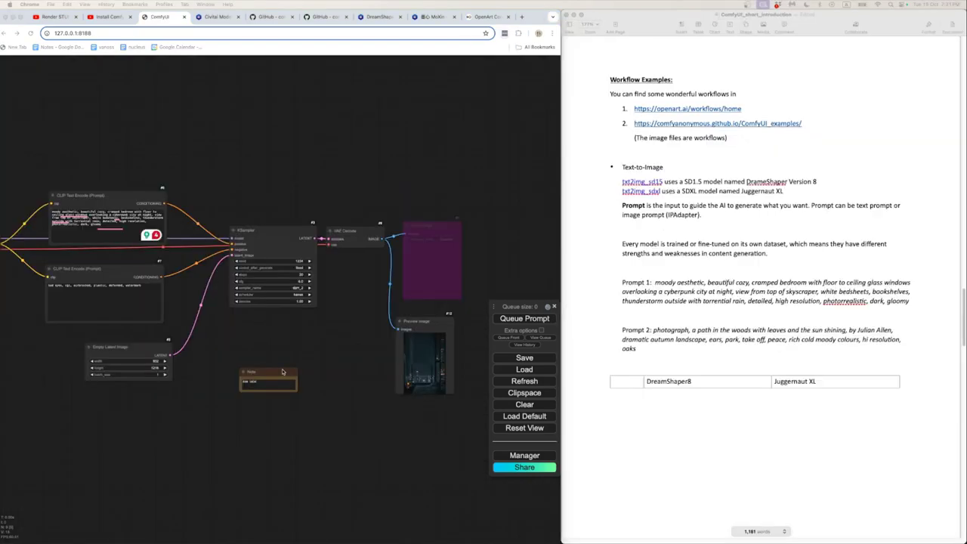
scroll(414, 408, "up", 3)
scroll(414, 408, "up", 6)
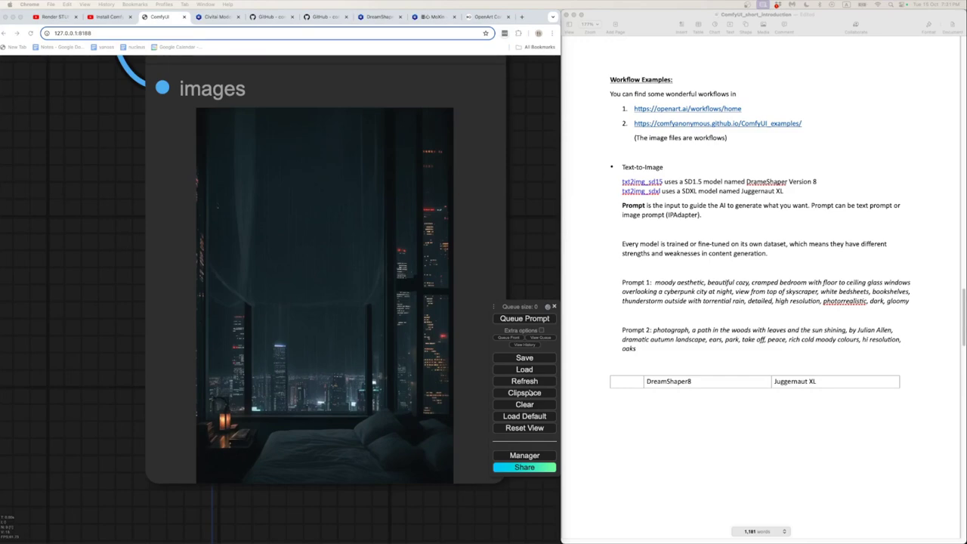
- Compare the generated image with the Prompt 1 results for DreamShaper8 and Juggernaut XL in the introduction document
scroll(676, 421, "down", 10)
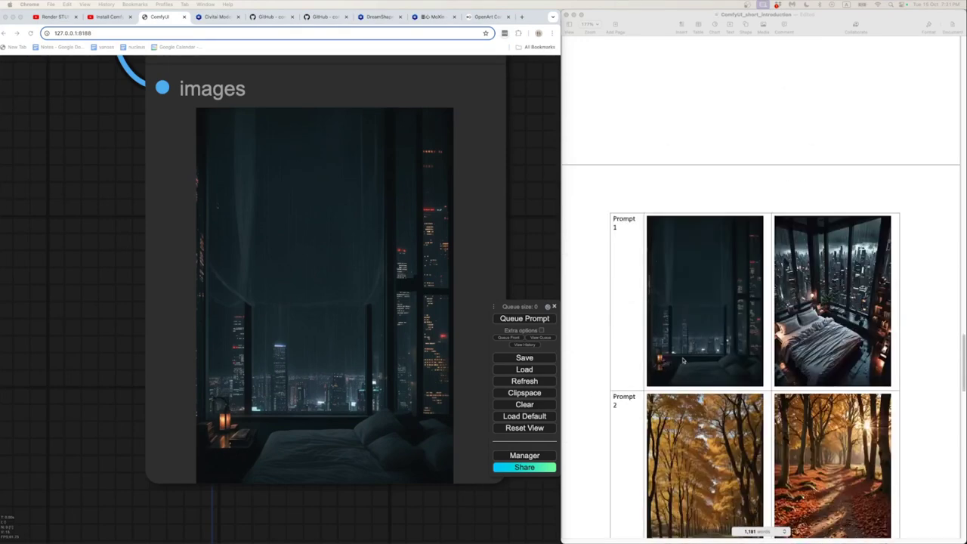
scroll(683, 361, "up", 8)
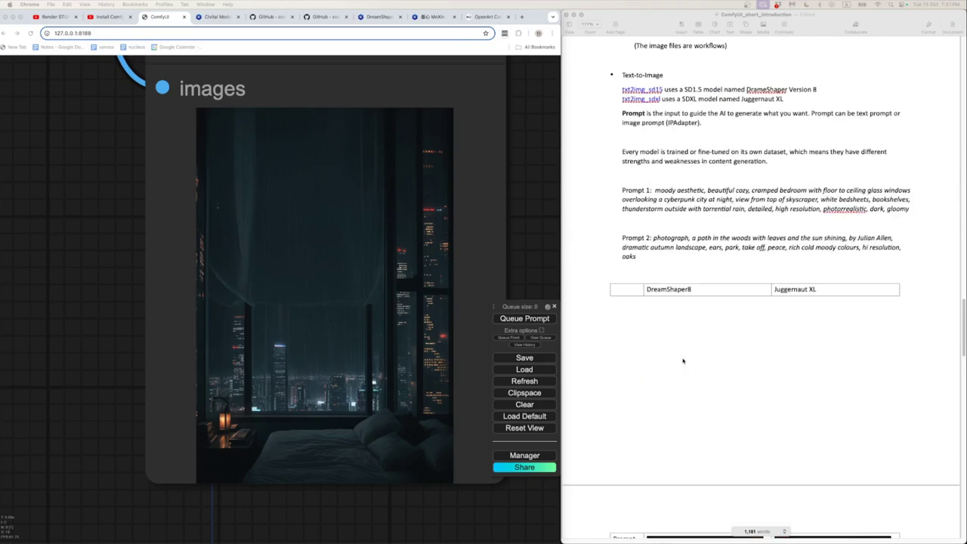
scroll(683, 361, "up", 3)
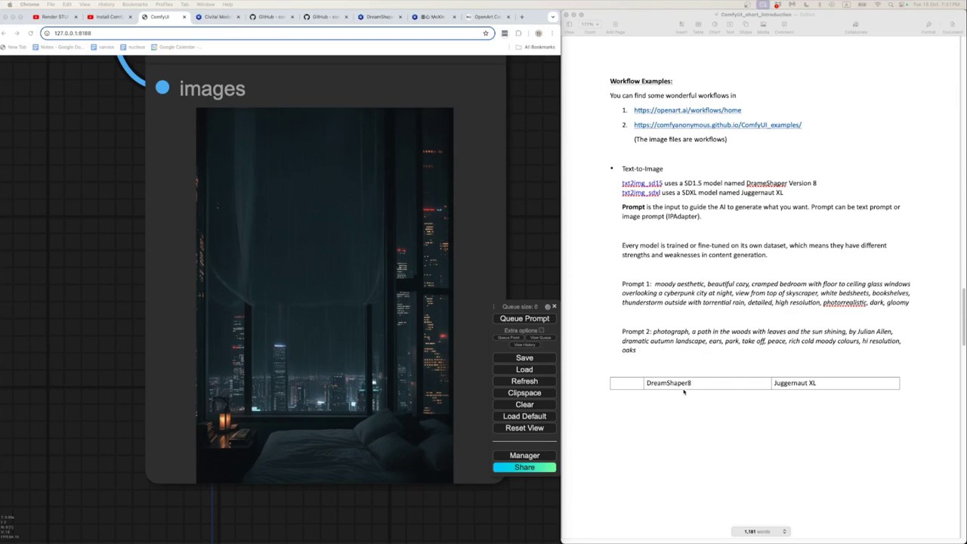
scroll(703, 389, "down", 8)
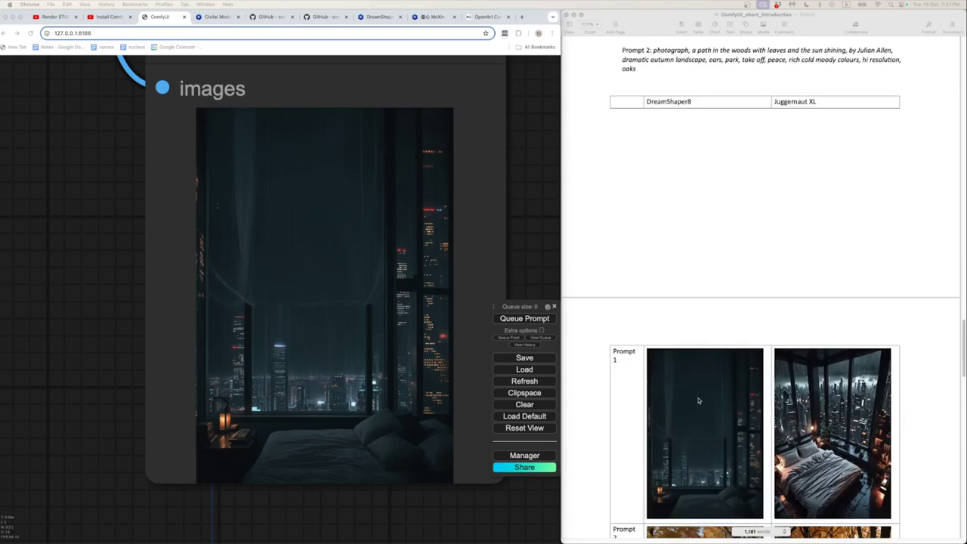
scroll(702, 397, "up", 5)
scroll(699, 367, "up", 2)
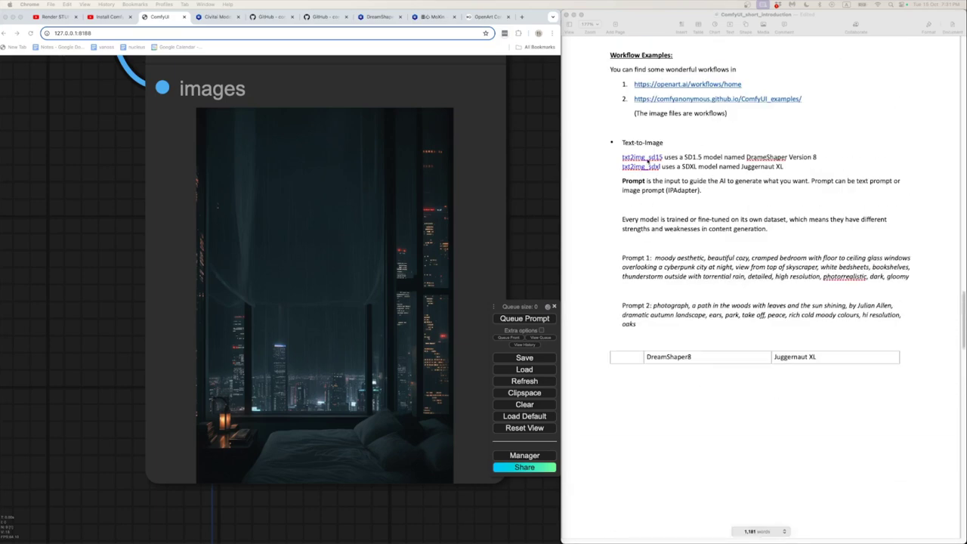
scroll(666, 346, "down", 8)
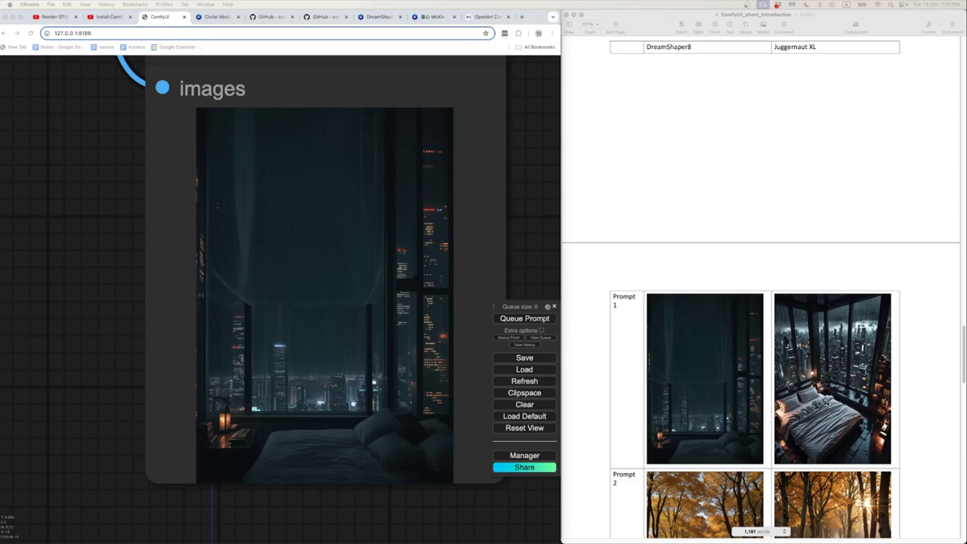
- Examine the DreamShaper8 and Juggernaut XL comparison images for Prompts 1 and 2, down to the document's LoRA section
left_click(760, 404)
scroll(760, 404, "up", 5)
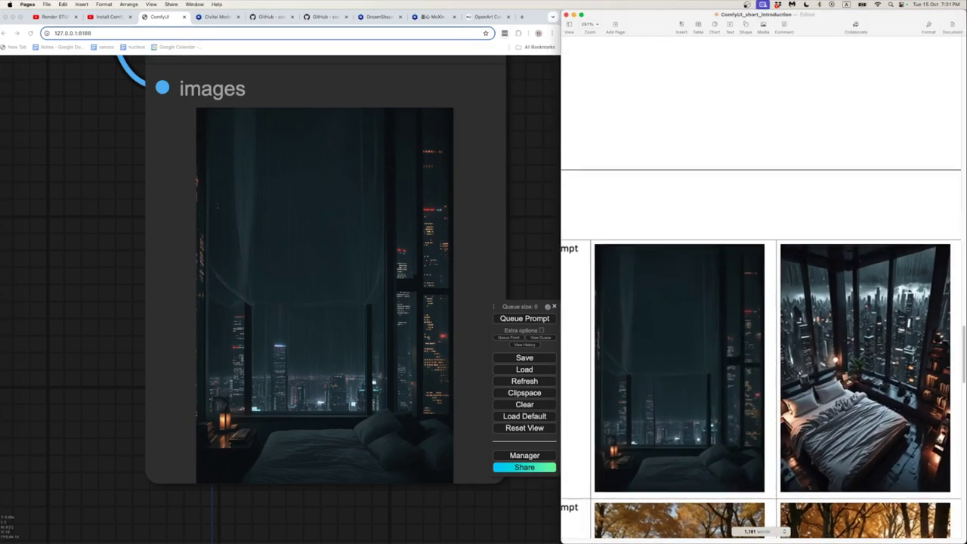
scroll(838, 405, "up", 5)
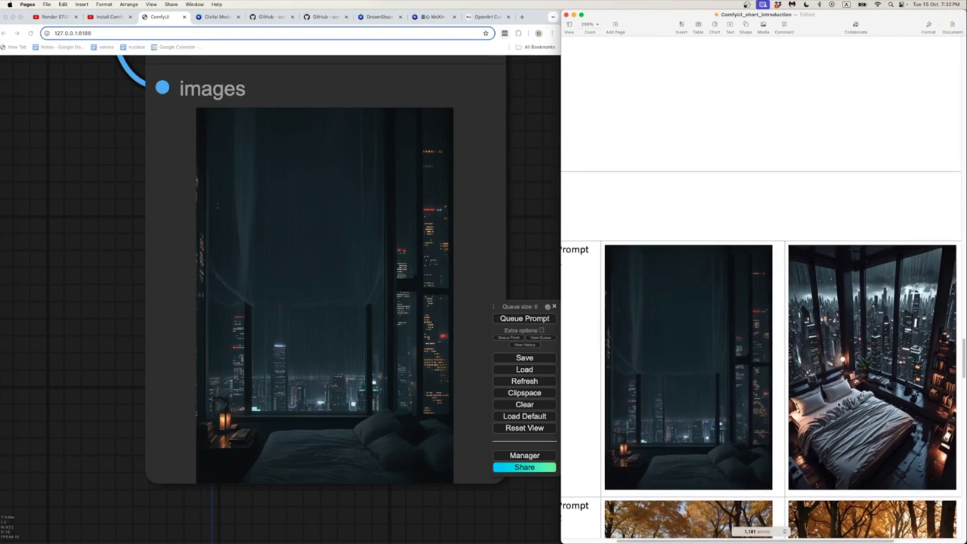
scroll(824, 387, "up", 2)
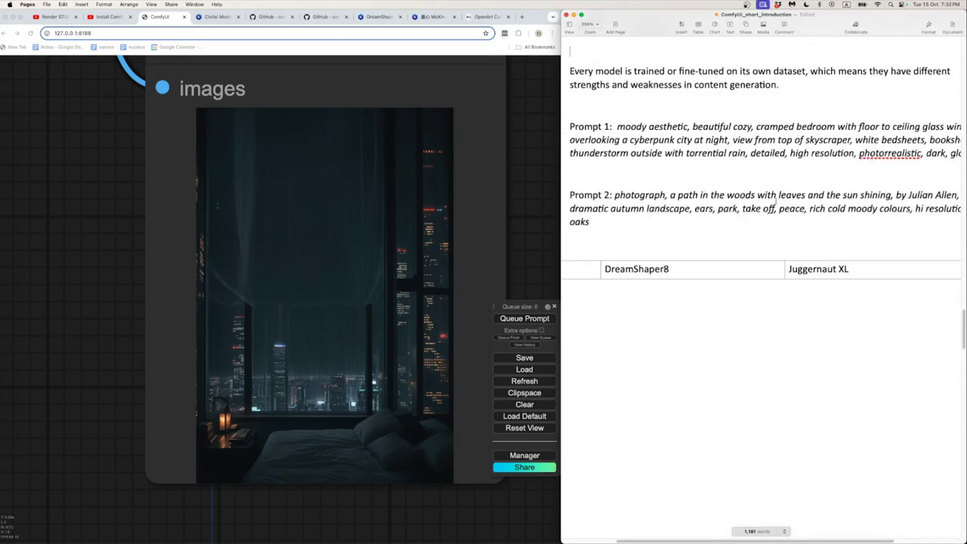
scroll(788, 240, "down", 10)
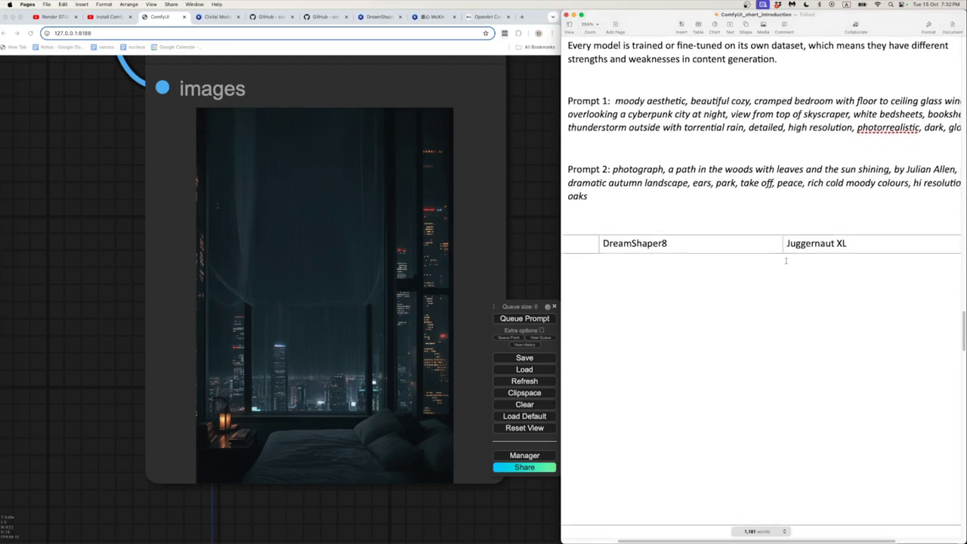
scroll(778, 282, "down", 3)
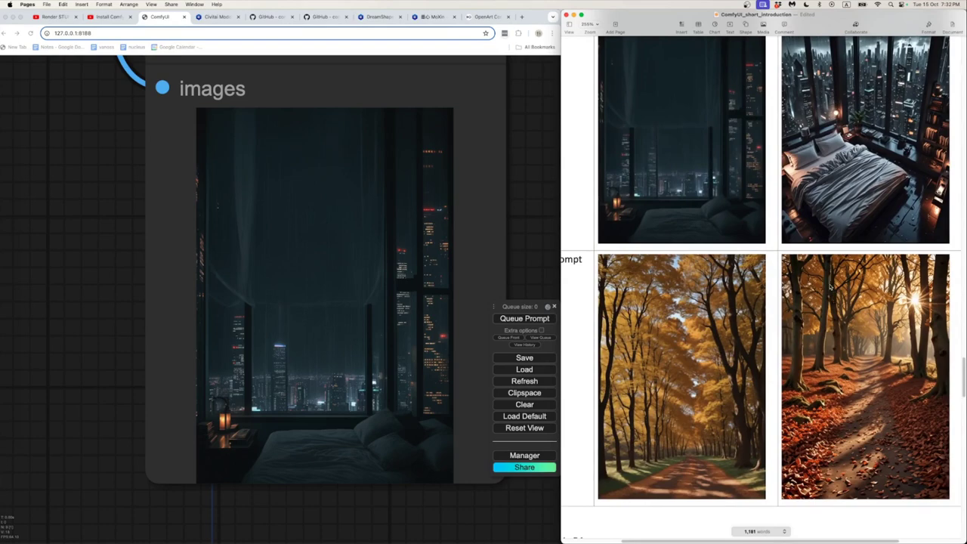
scroll(830, 286, "down", 3)
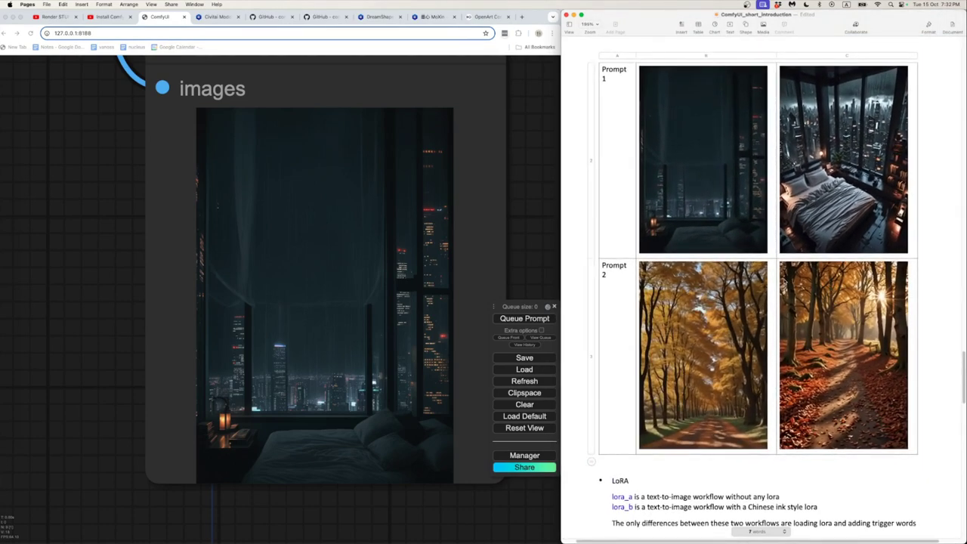
scroll(718, 297, "down", 3)
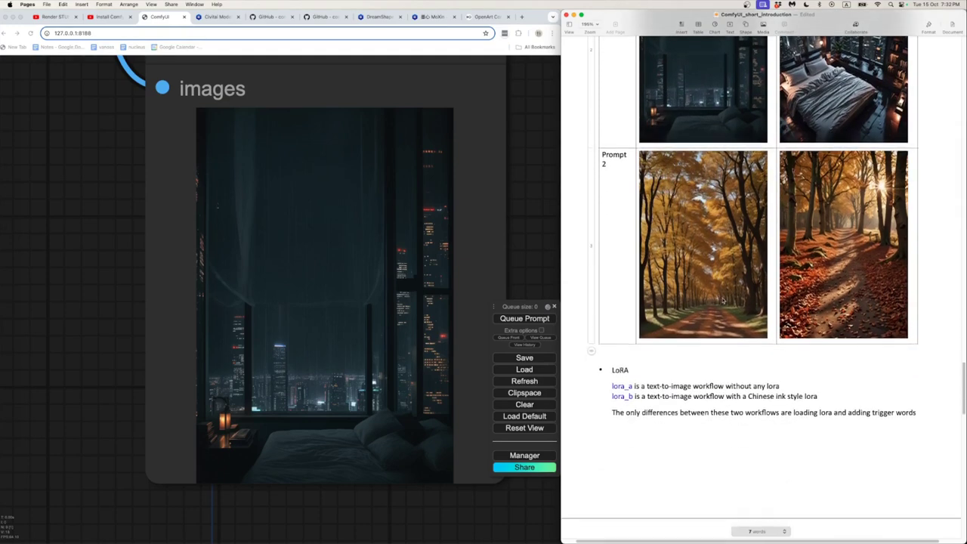
scroll(718, 297, "down", 5)
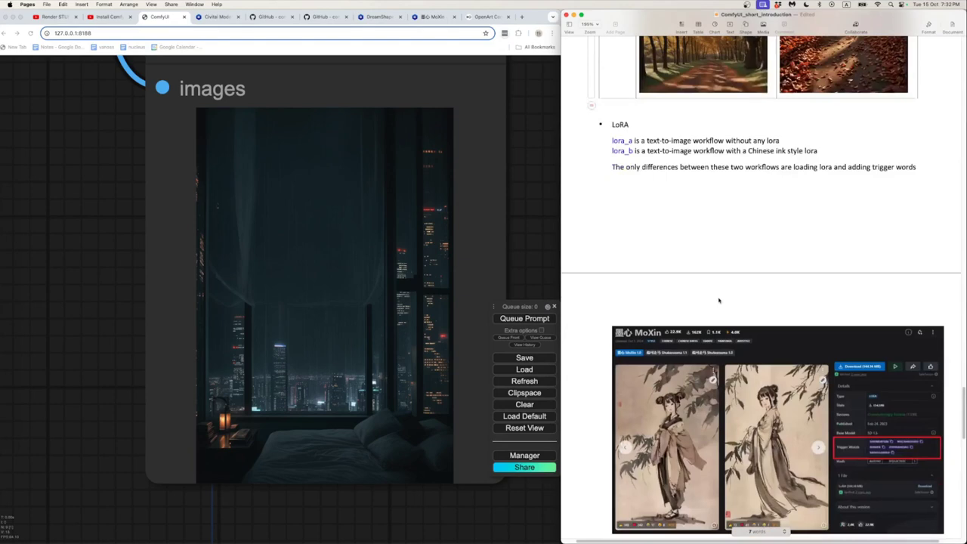
scroll(719, 300, "down", 1)
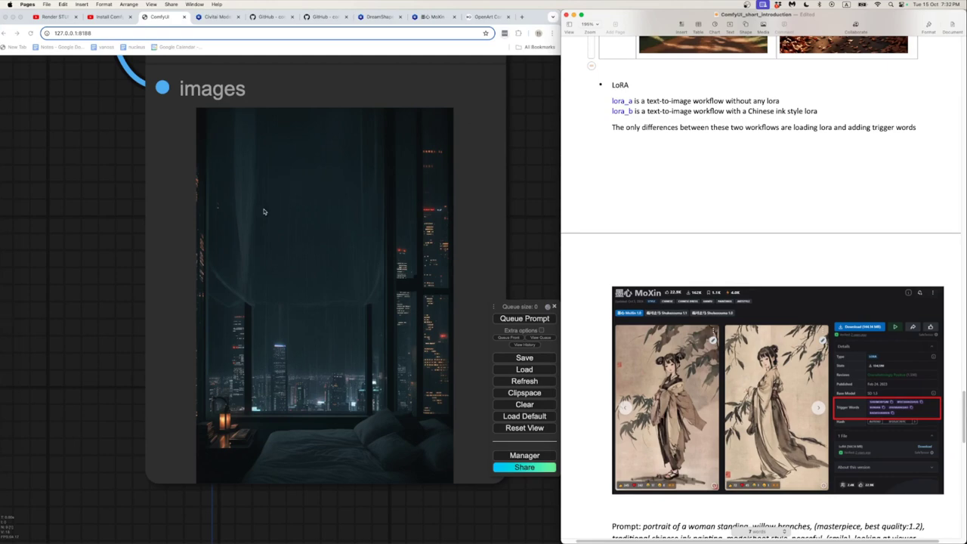
- Load the lora_a.json workflow from the Comfy_workflows folder onto the ComfyUI canvas
scroll(264, 212, "down", 3)
scroll(264, 212, "down", 5)
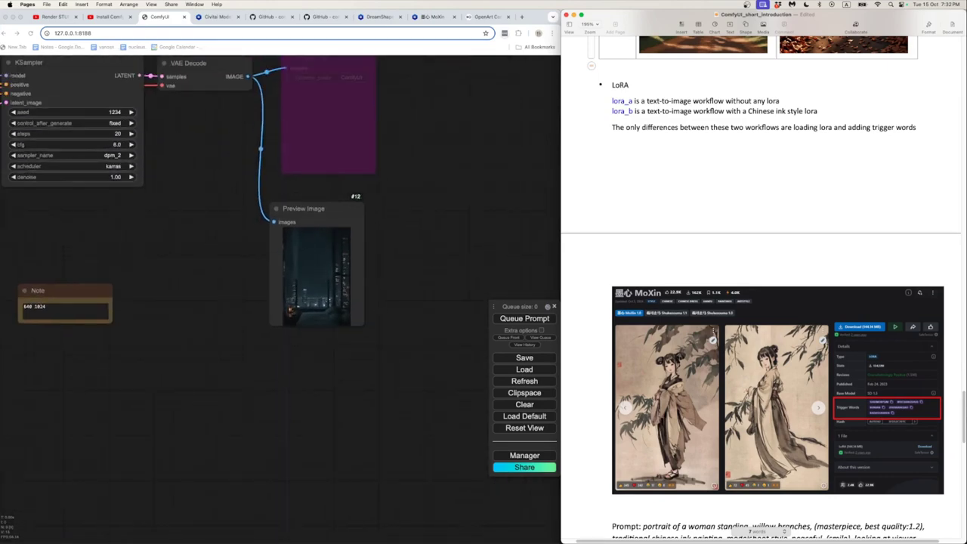
key("super+Tab")
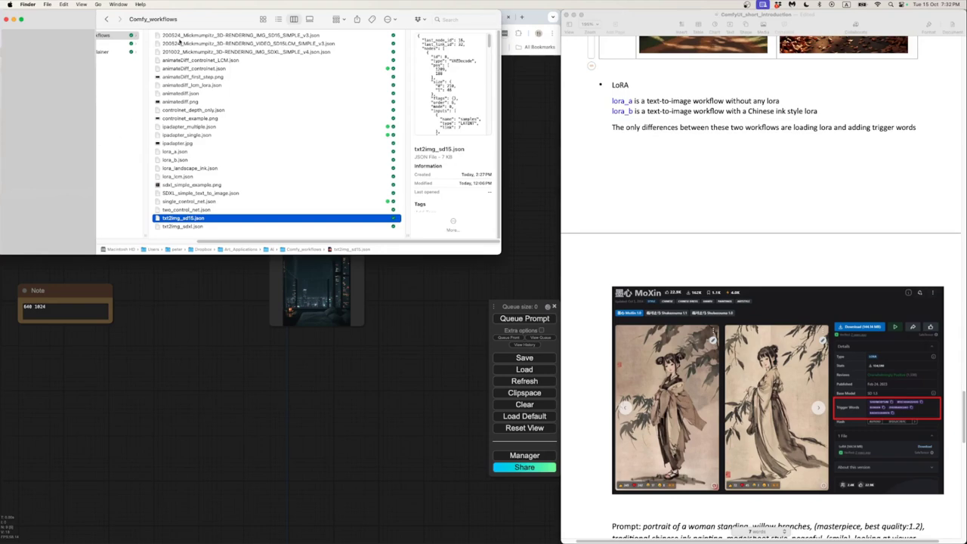
scroll(242, 80, "left", 4)
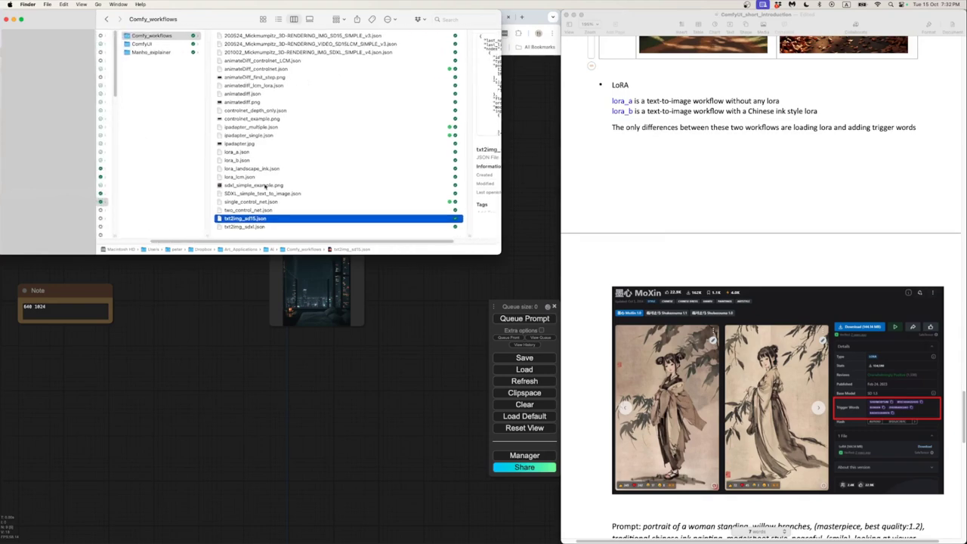
left_click(243, 153)
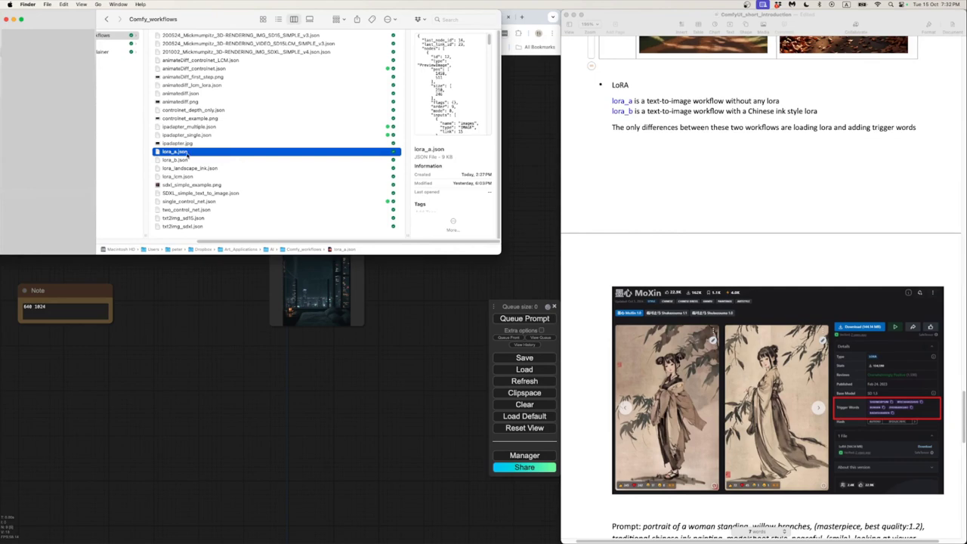
left_click_drag(188, 153, 201, 320)
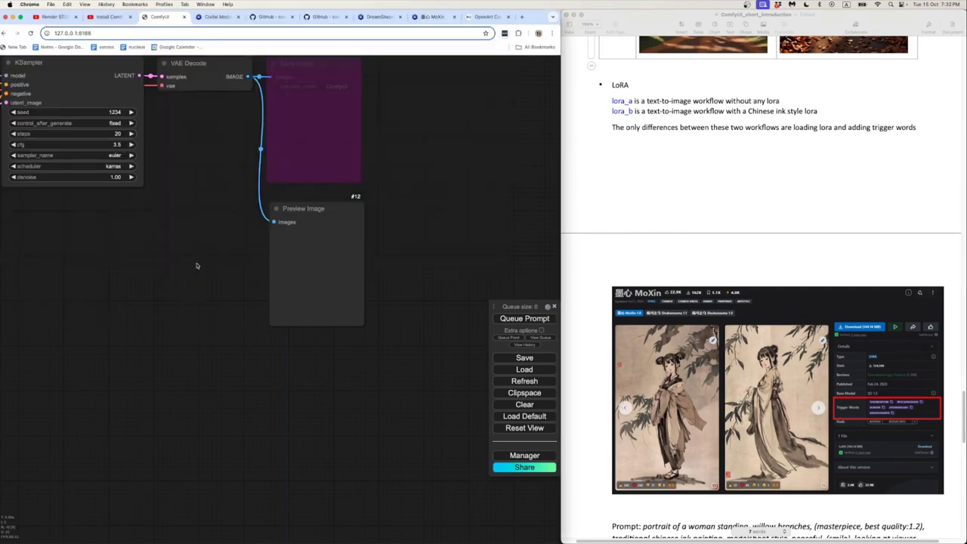
- Inspect the nodes of the loaded workflow and read the document's descriptions of lora_a and lora_b
scroll(179, 260, "down", 5)
left_click_drag(179, 260, 324, 316)
left_click_drag(144, 333, 203, 343)
scroll(201, 333, "up", 3)
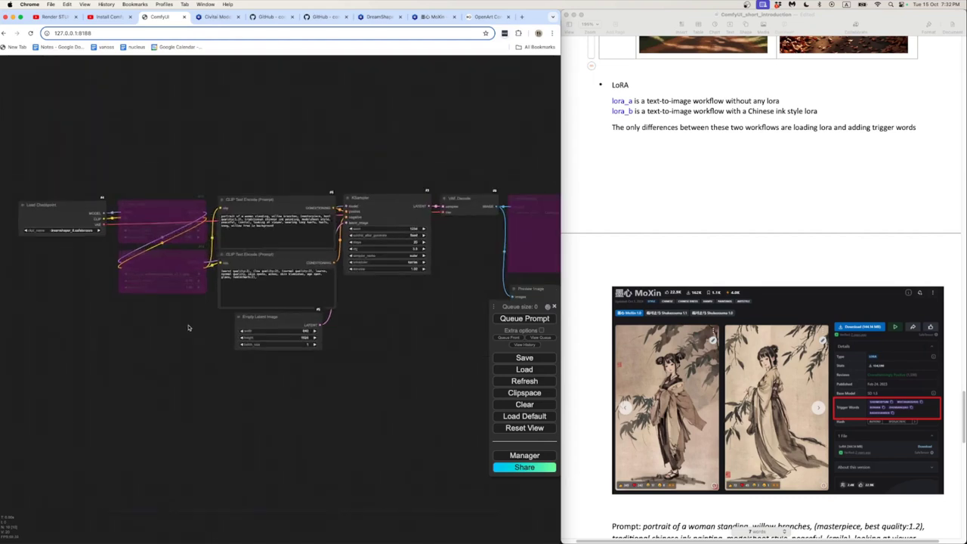
scroll(194, 321, "up", 3)
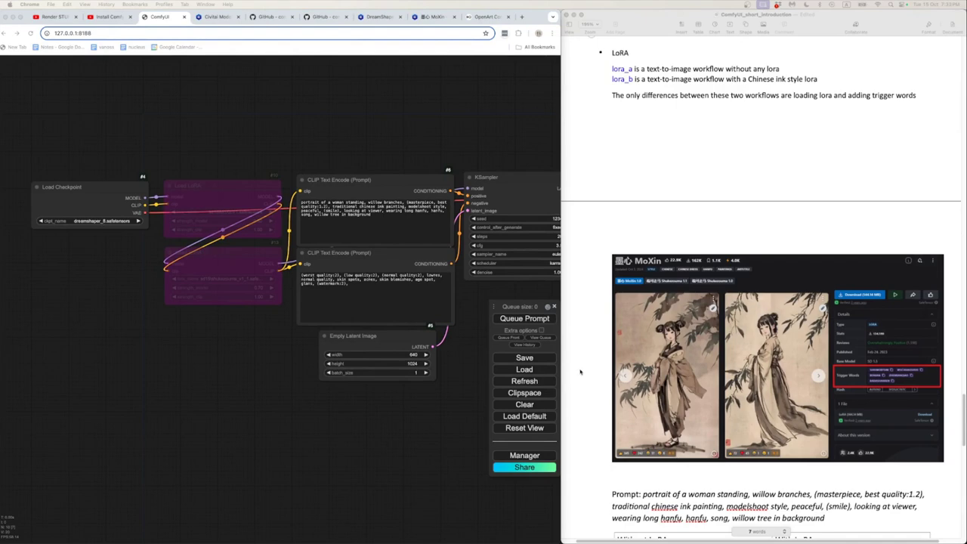
left_click(627, 69)
triple_click(648, 69)
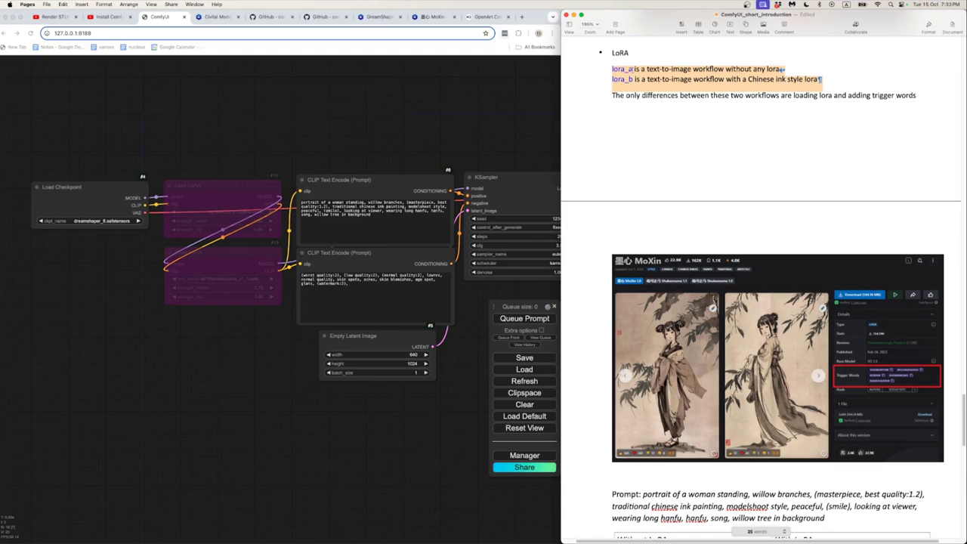
left_click(657, 69)
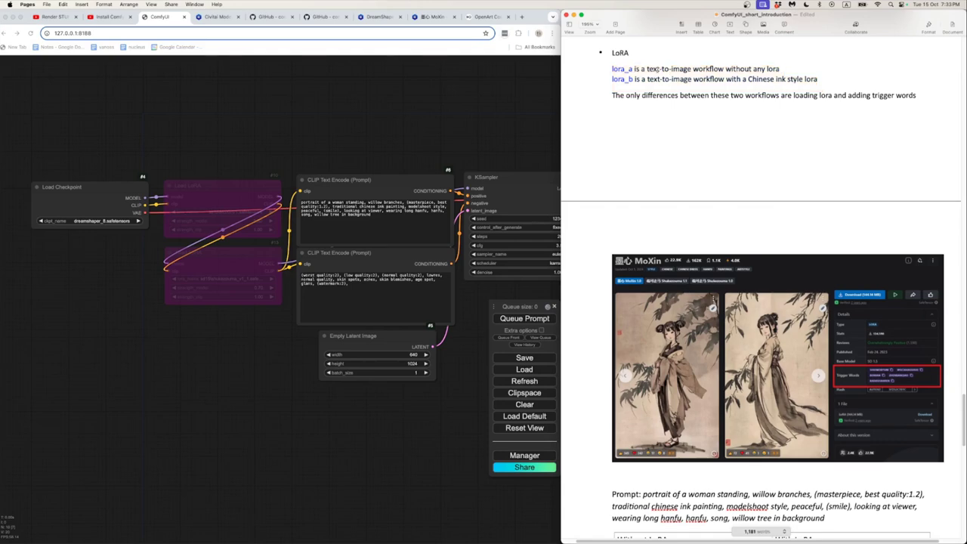
triple_click(658, 69)
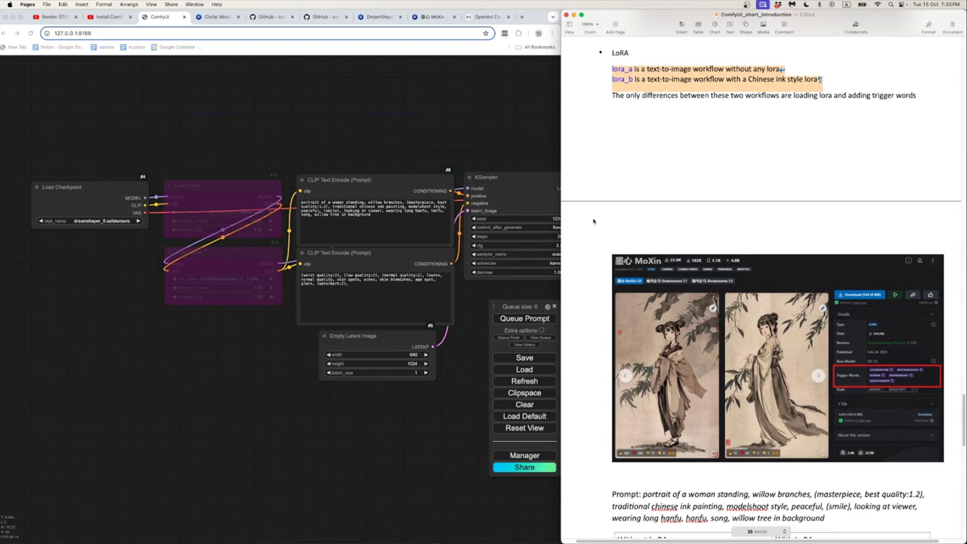
left_click(729, 105)
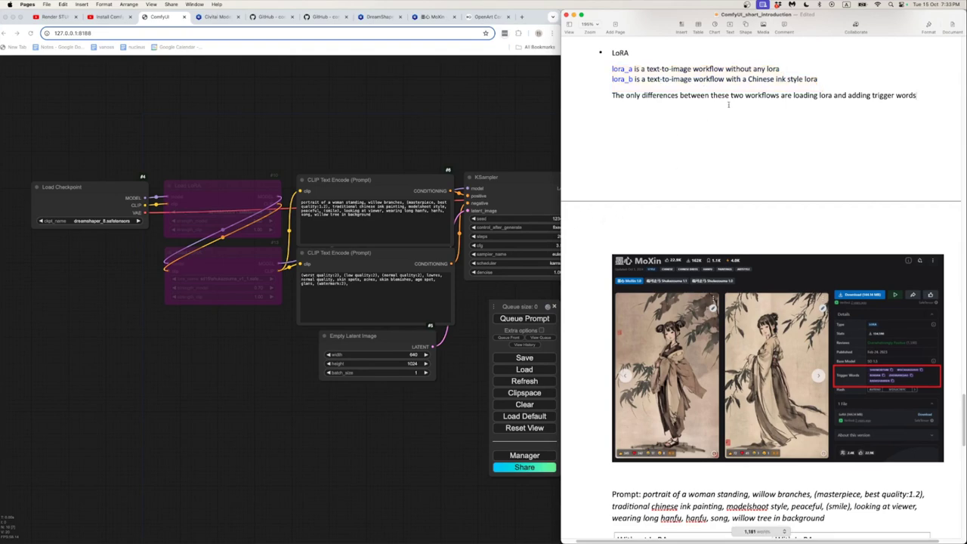
- Load the lora_b.json workflow from the Comfy_workflows folder in place of the current workflow
left_click(330, 169)
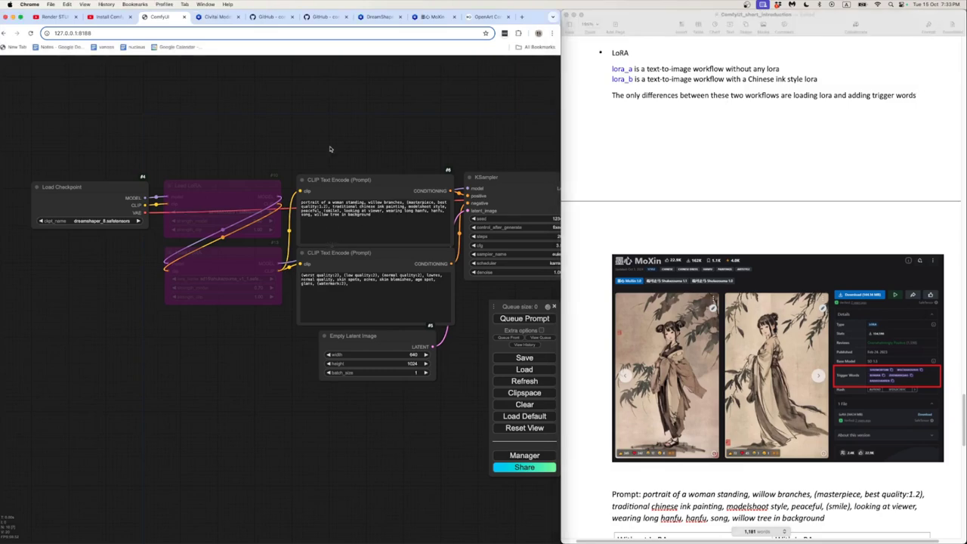
scroll(333, 164, "down", 3)
left_click_drag(333, 164, 240, 204)
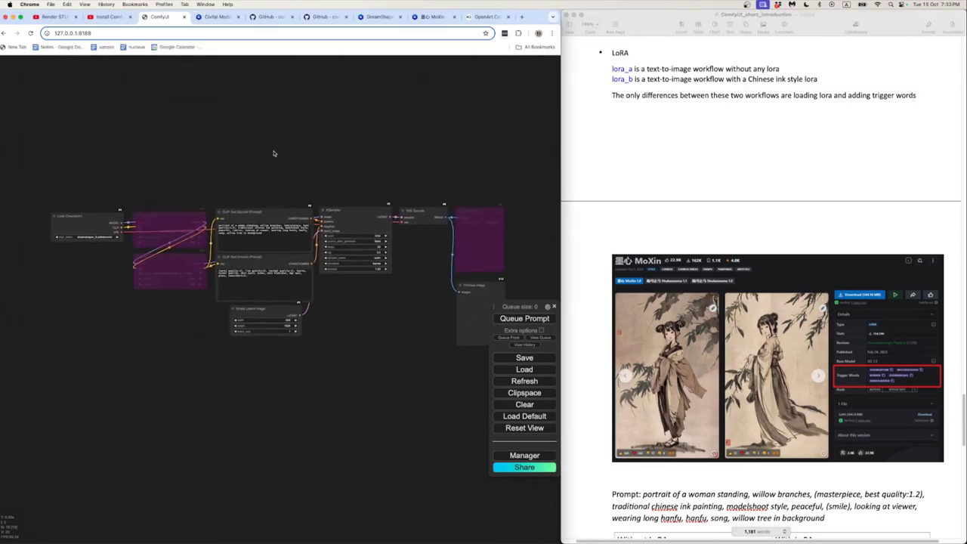
key("super+Tab")
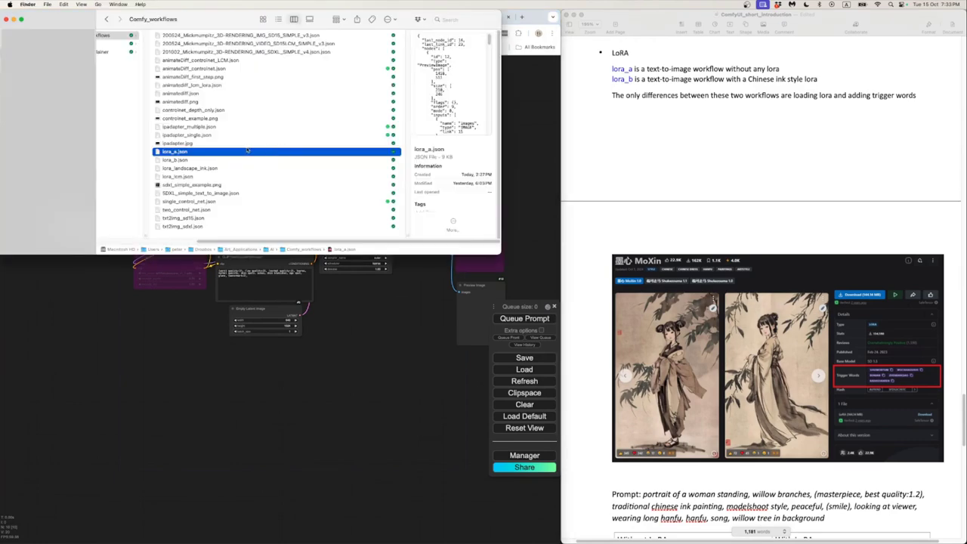
left_click(177, 161)
left_click_drag(177, 160, 196, 345)
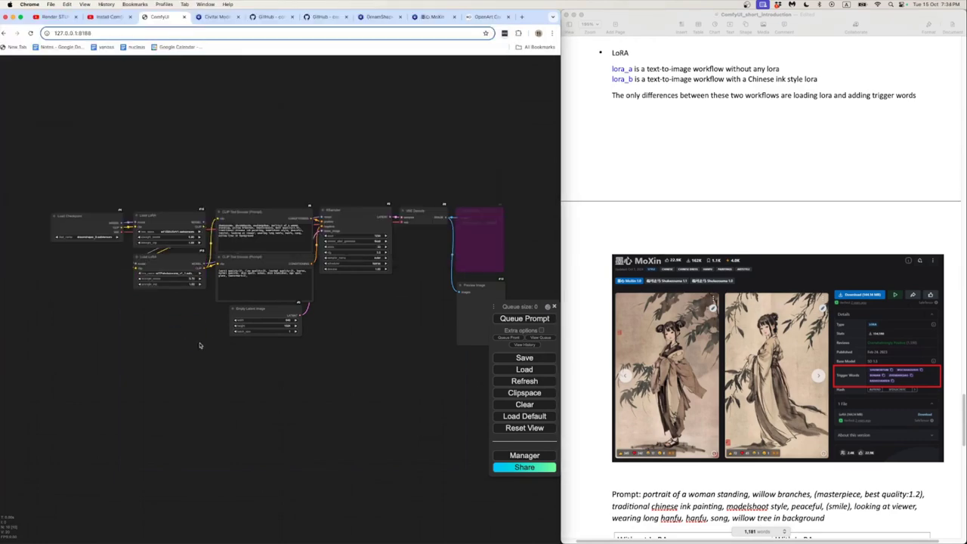
- Bypass both Load LoRA nodes together and reactivate them, toggling the bypass a few times
scroll(163, 236, "up", 8)
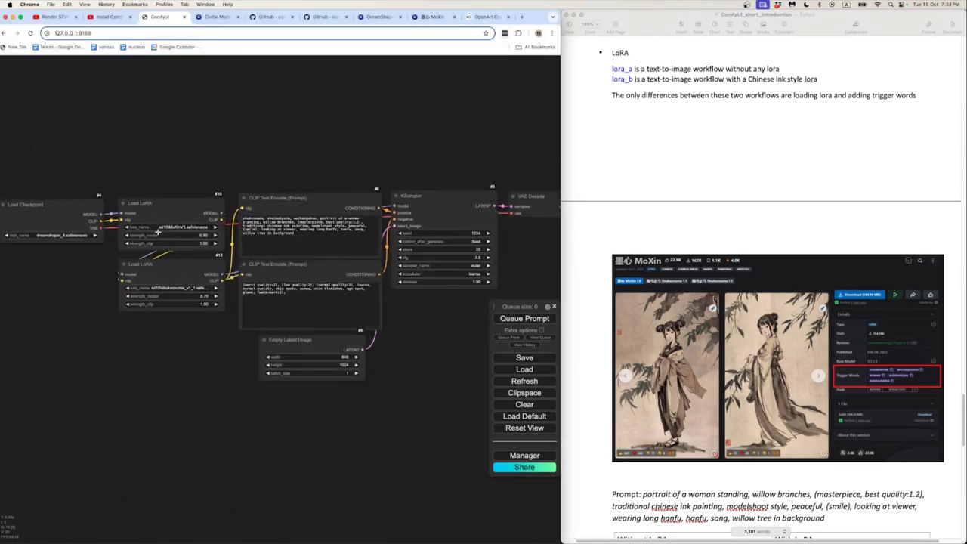
left_click(155, 275)
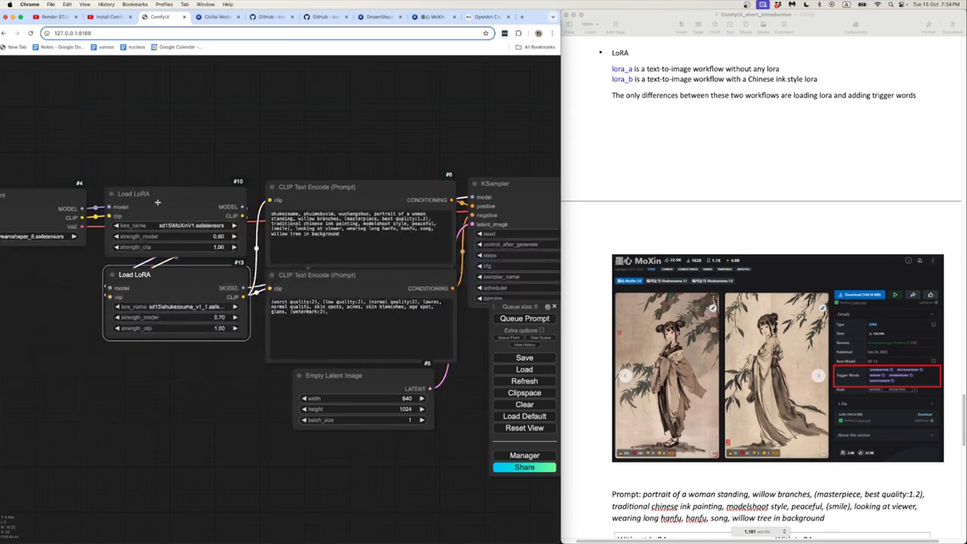
left_click(155, 195, "shift")
key("ctrl+b")
key("ctrl+b")
key("ctrl+b")
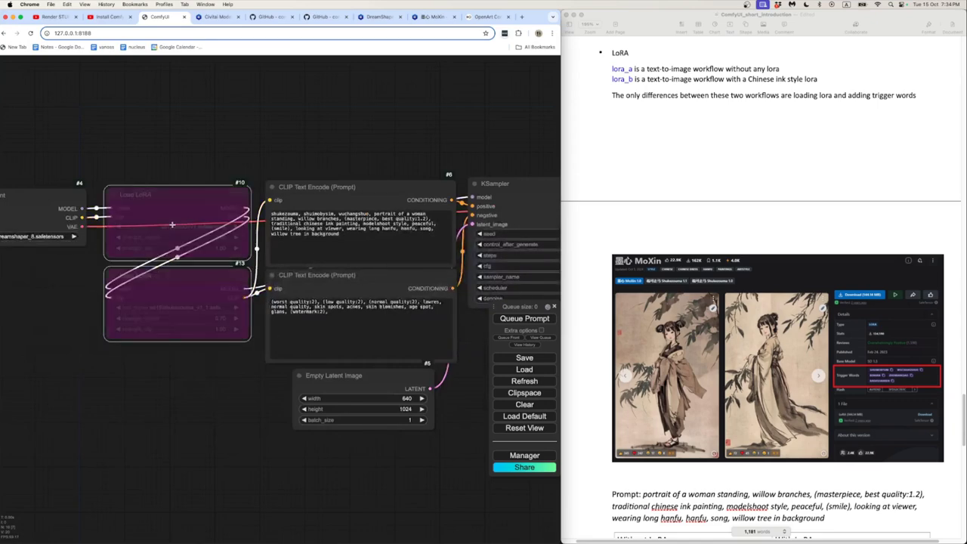
key("ctrl+b")
key("ctrl+b")
key("ctrl+b")
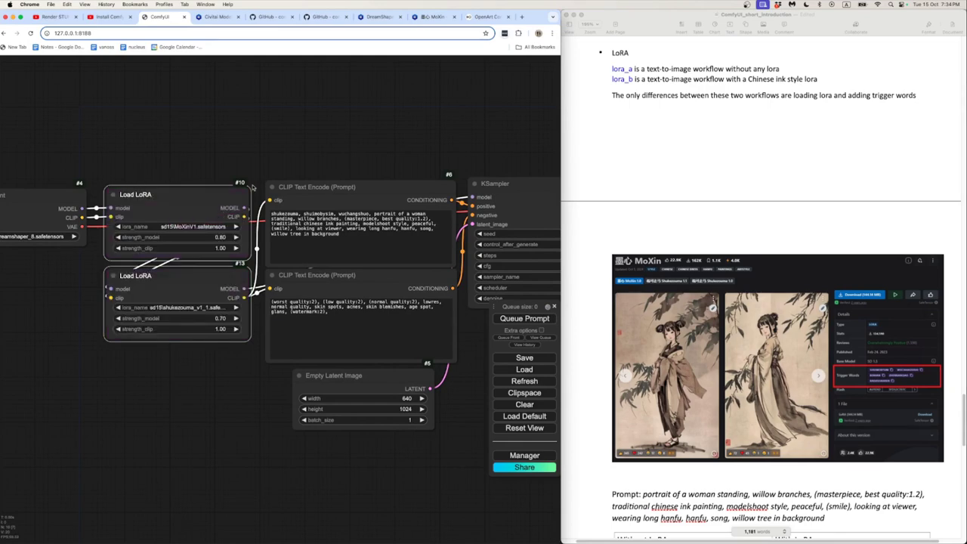
- Load lora_a.json from the Comfy_workflows folder onto the canvas again
key("super+Tab")
left_click(205, 154)
left_click_drag(205, 155, 223, 399)
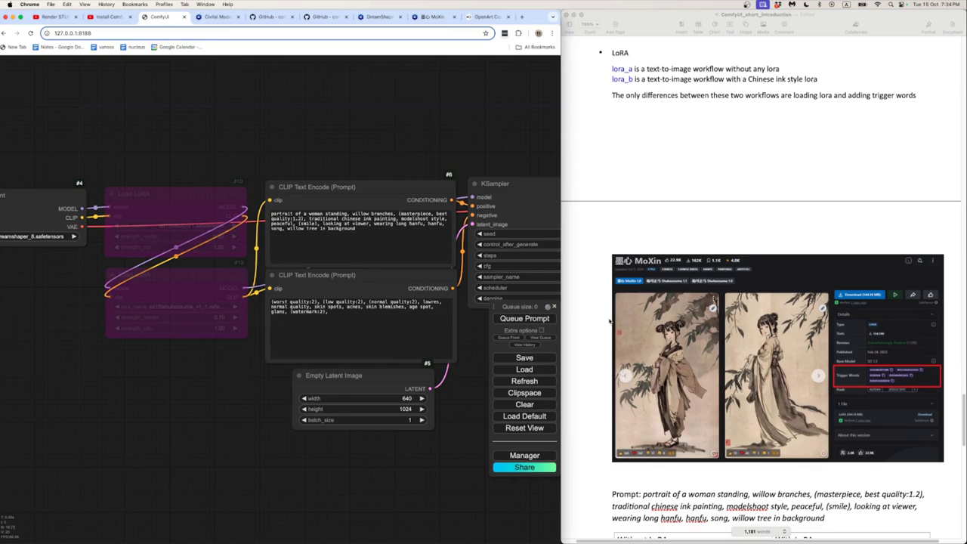
- Examine the document's LoRA prompt, the images without and with LoRA, and the MoXin model page's trigger words
scroll(609, 321, "down", 8)
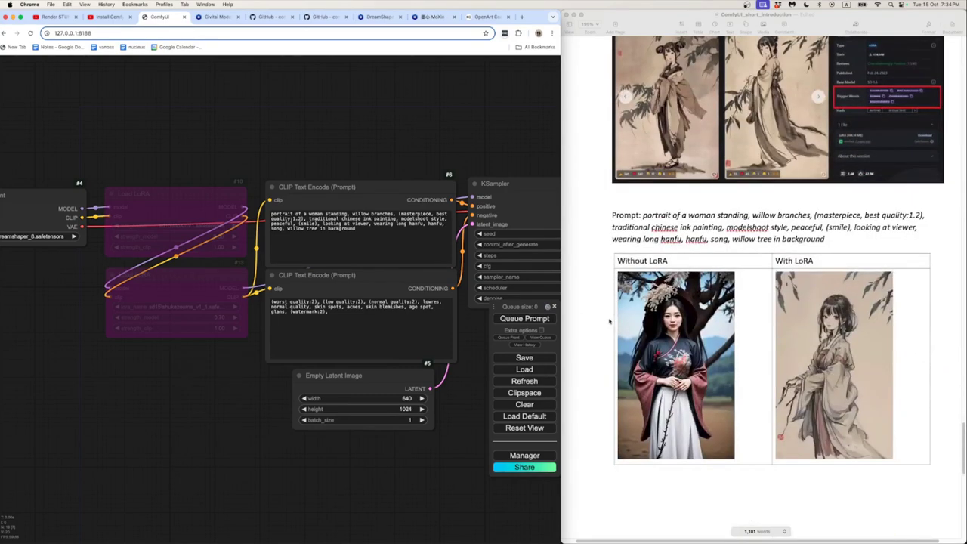
left_click(643, 214)
left_click_drag(644, 215, 826, 239)
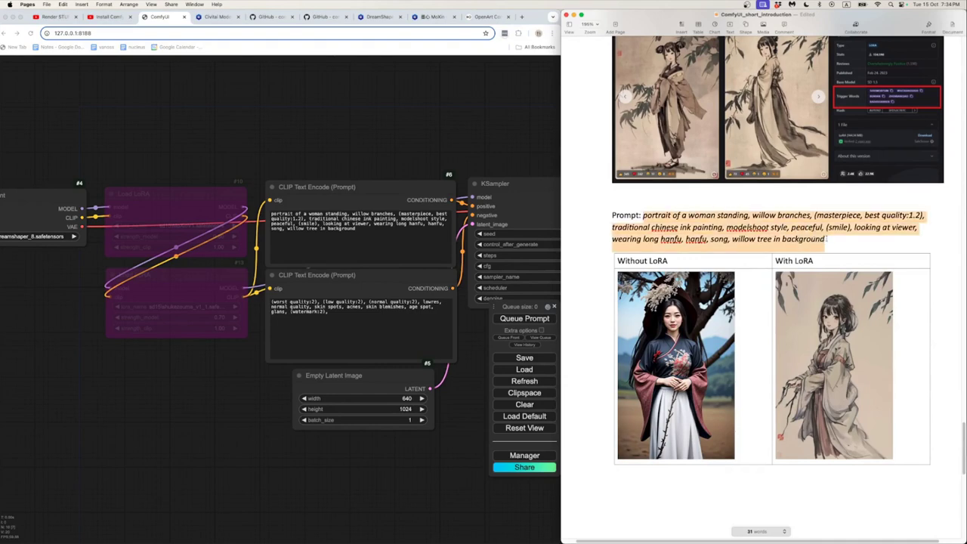
left_click_drag(828, 239, 609, 214)
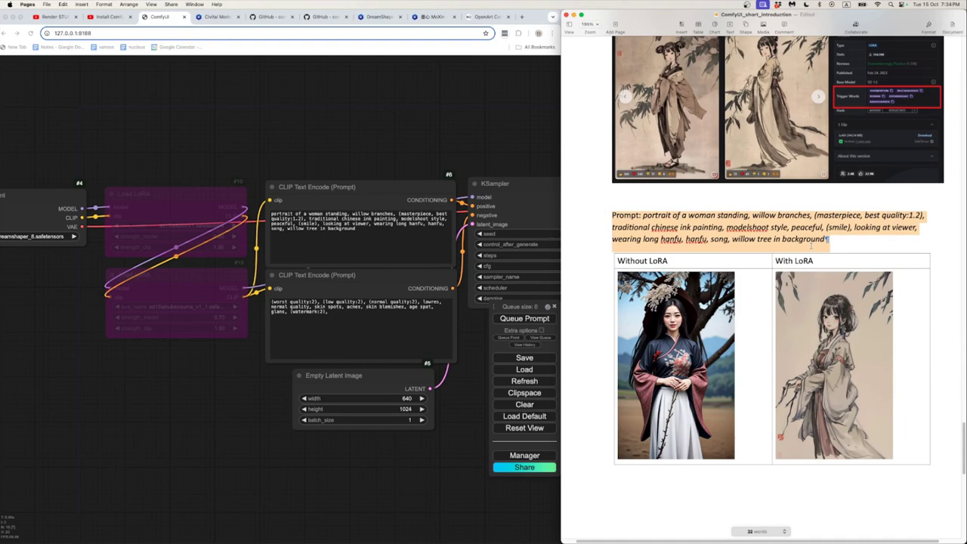
left_click(869, 243)
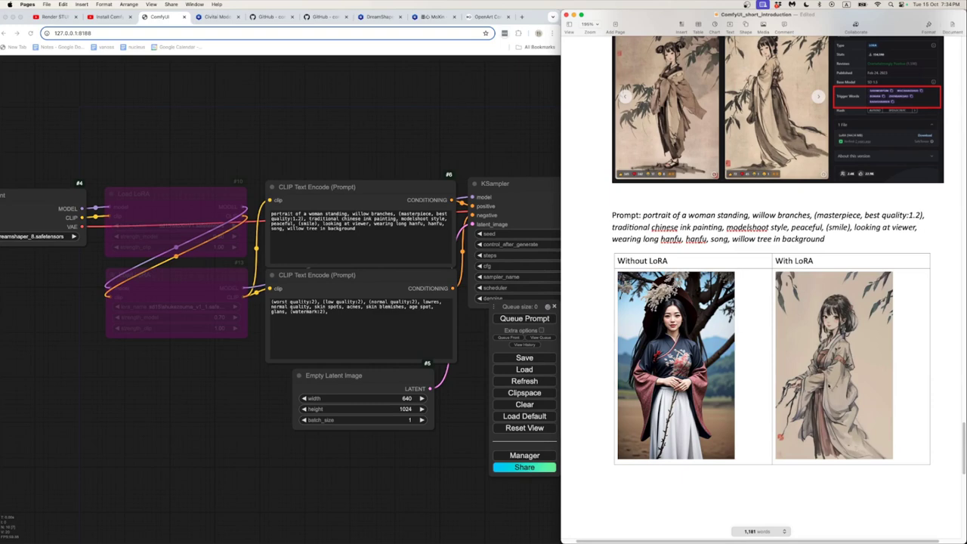
scroll(829, 383, "up", 6)
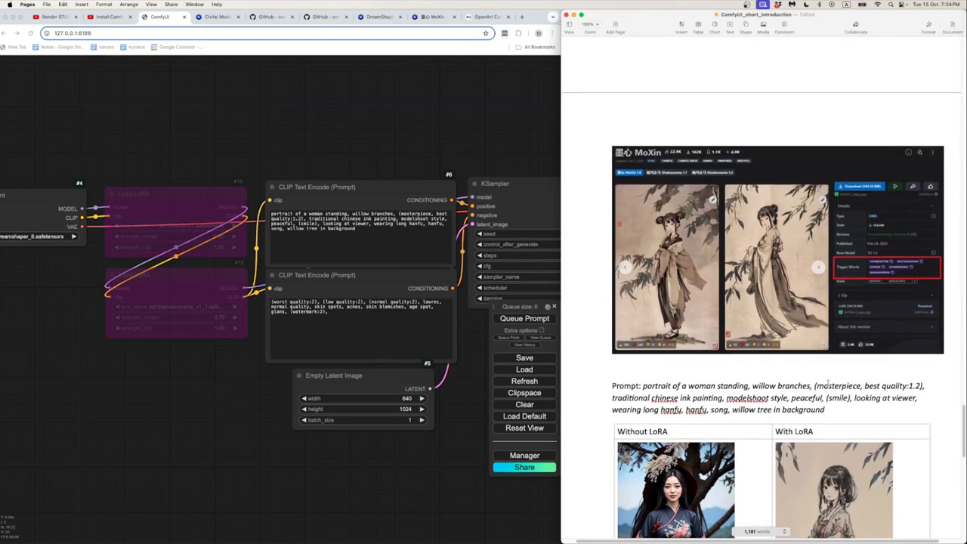
scroll(829, 384, "down", 1)
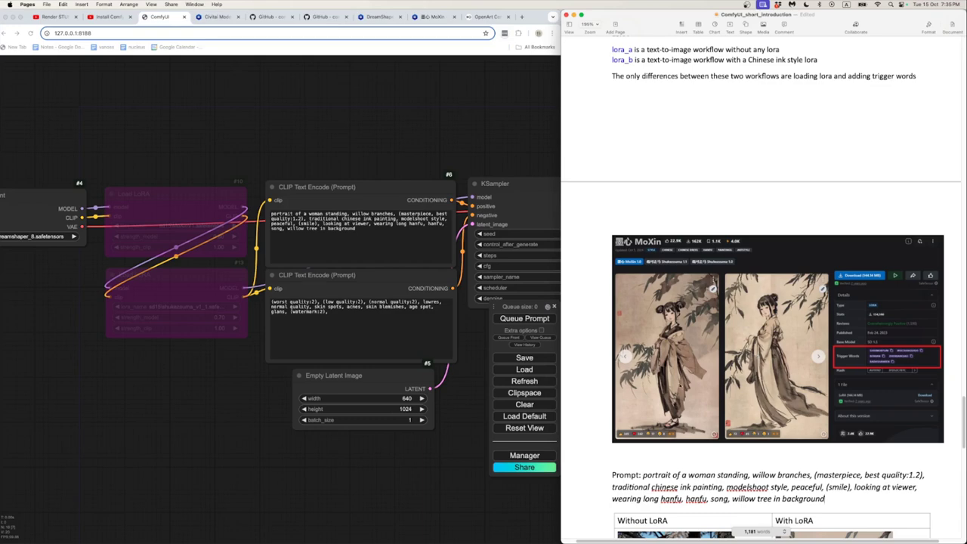
- Compare the document's images without and with LoRA, and load lora_b.json from the Comfy_workflows folder onto the canvas
scroll(760, 399, "down", 3)
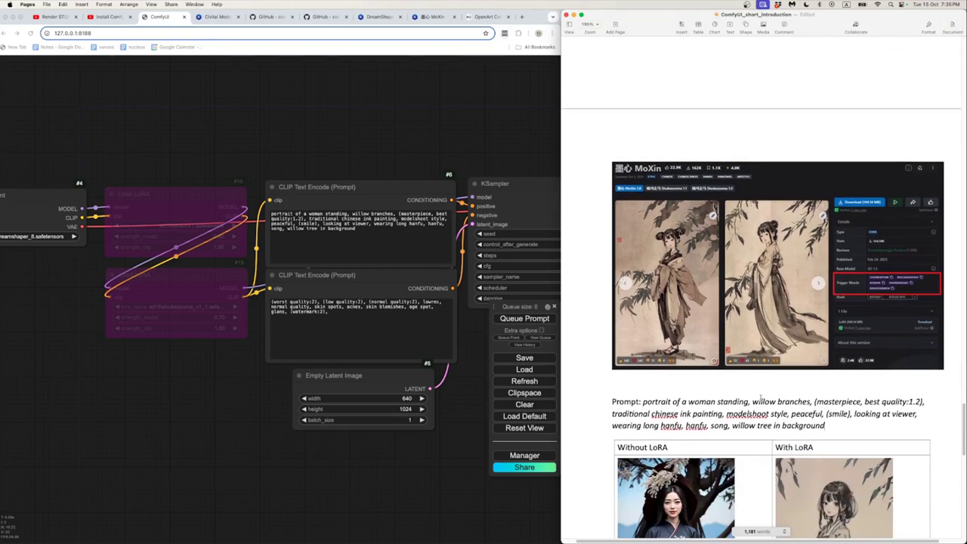
scroll(762, 398, "down", 15)
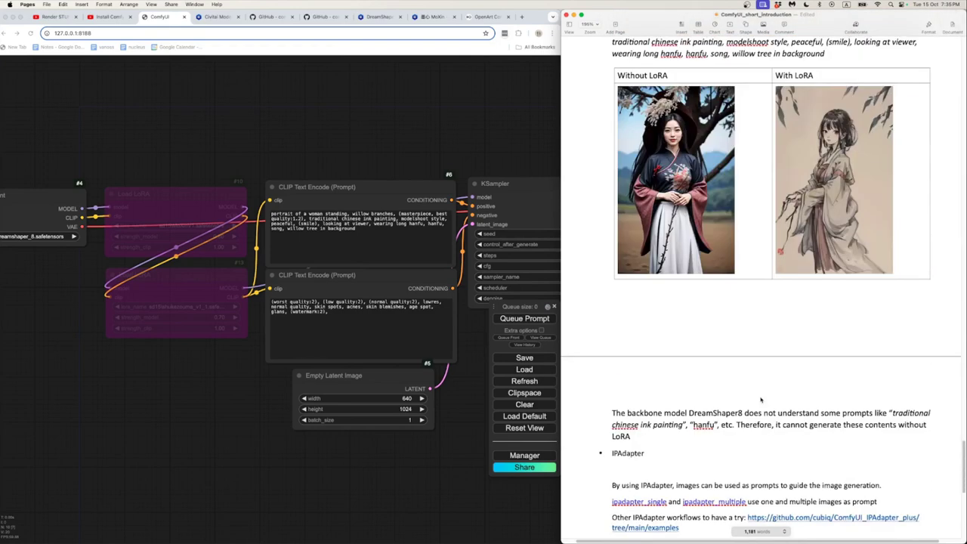
scroll(761, 400, "up", 2)
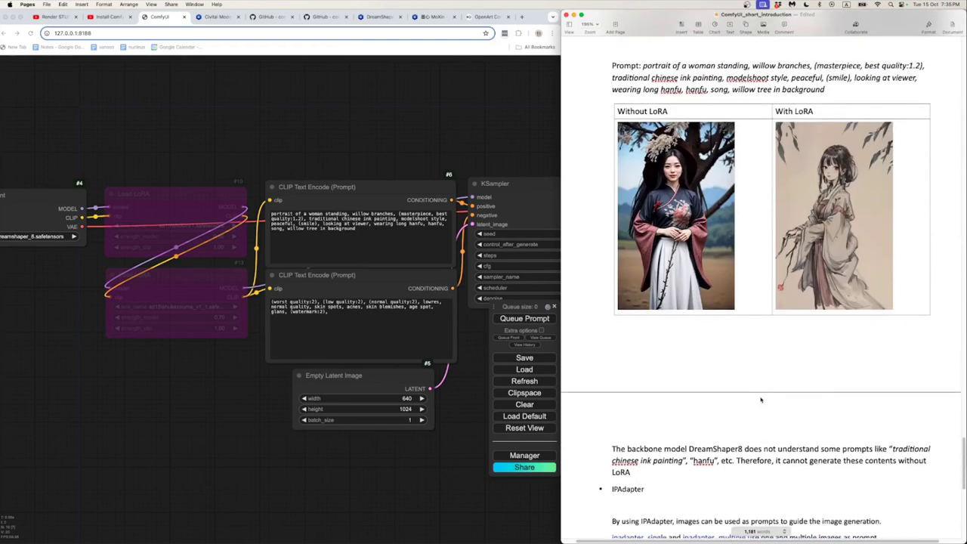
scroll(761, 400, "up", 1)
scroll(761, 399, "up", 12)
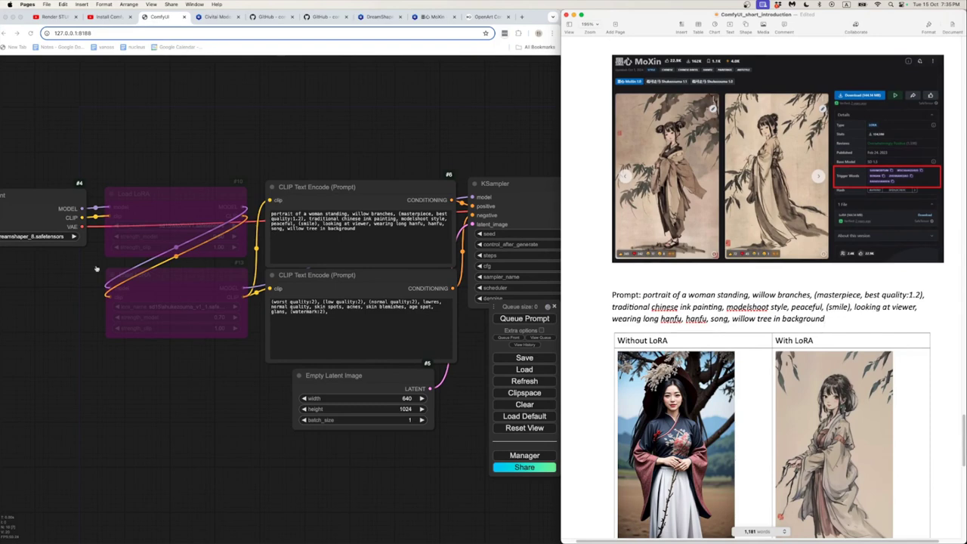
key("super+Tab")
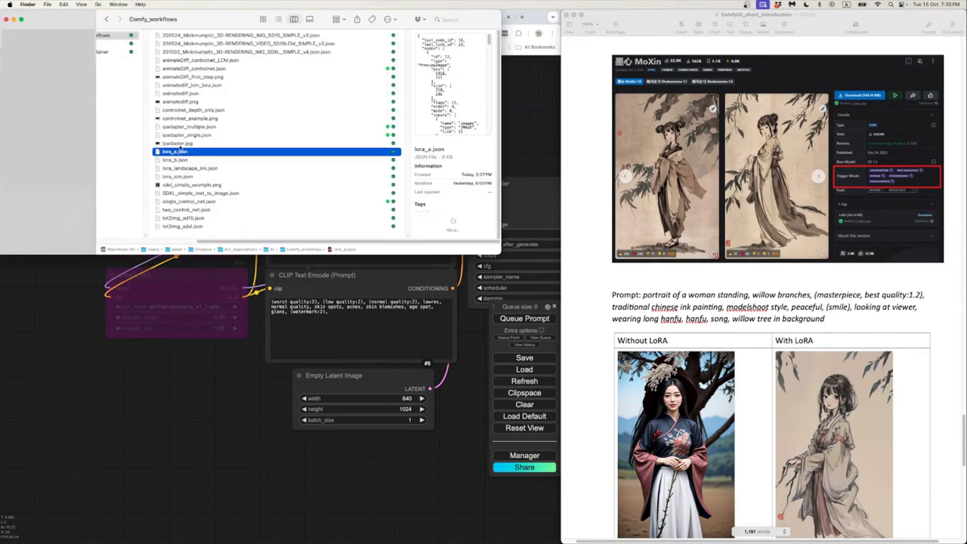
left_click_drag(178, 161, 212, 449)
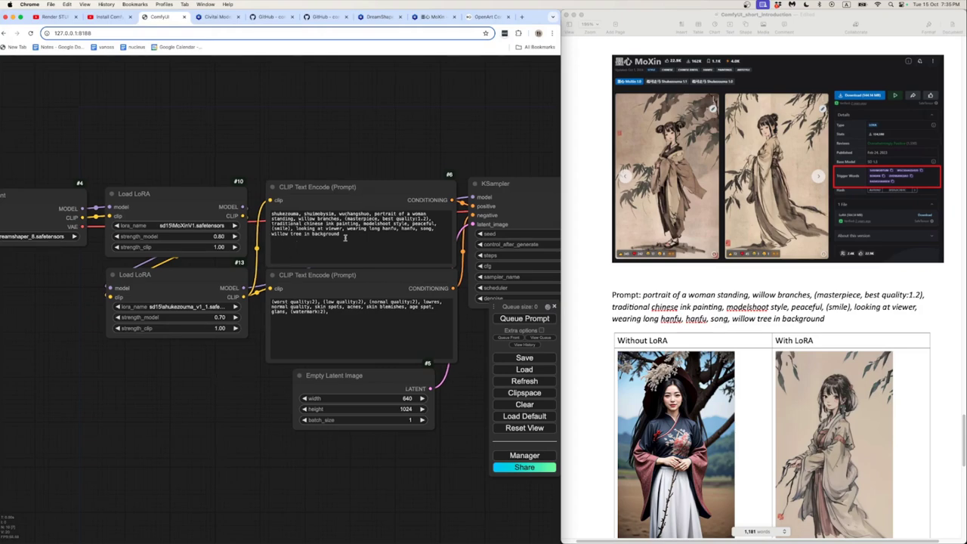
- Open the Civitai page of the SD1.5 MoXin LoRA from the link under Low Rank Adapter in the document
scroll(704, 247, "up", 5)
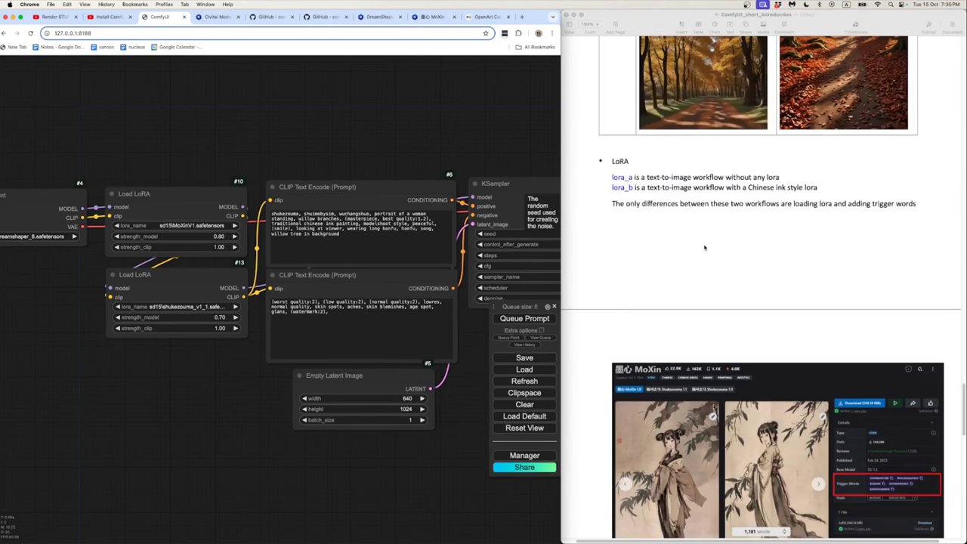
scroll(637, 227, "up", 15)
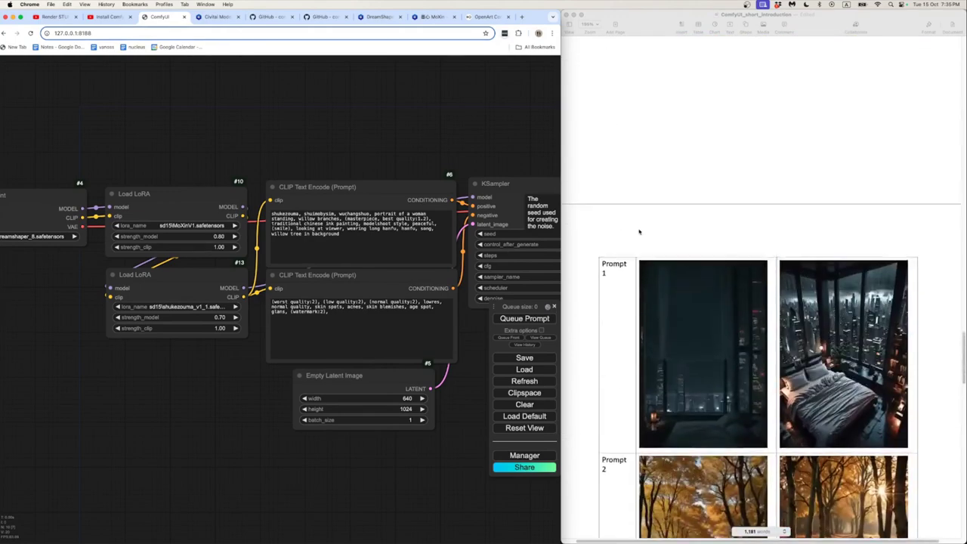
scroll(638, 231, "up", 8)
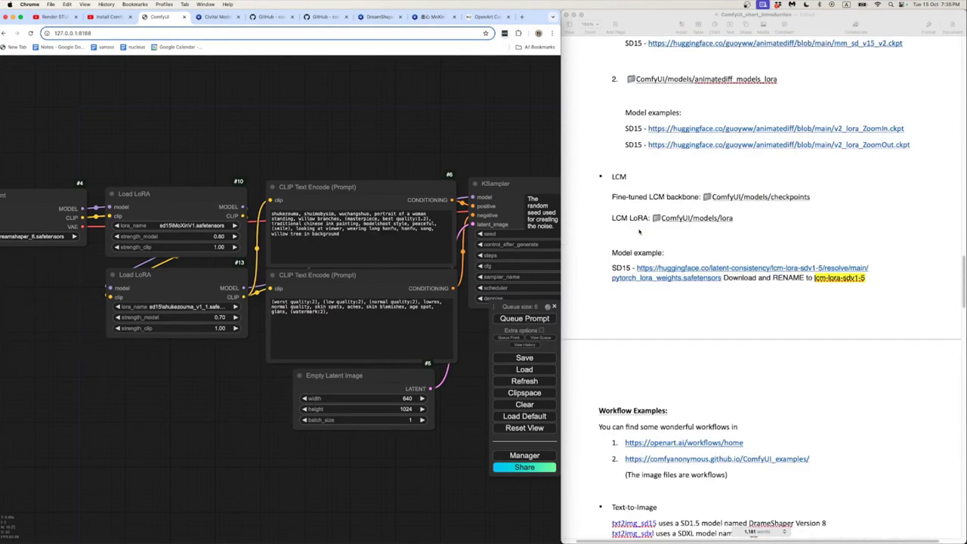
scroll(639, 232, "up", 7)
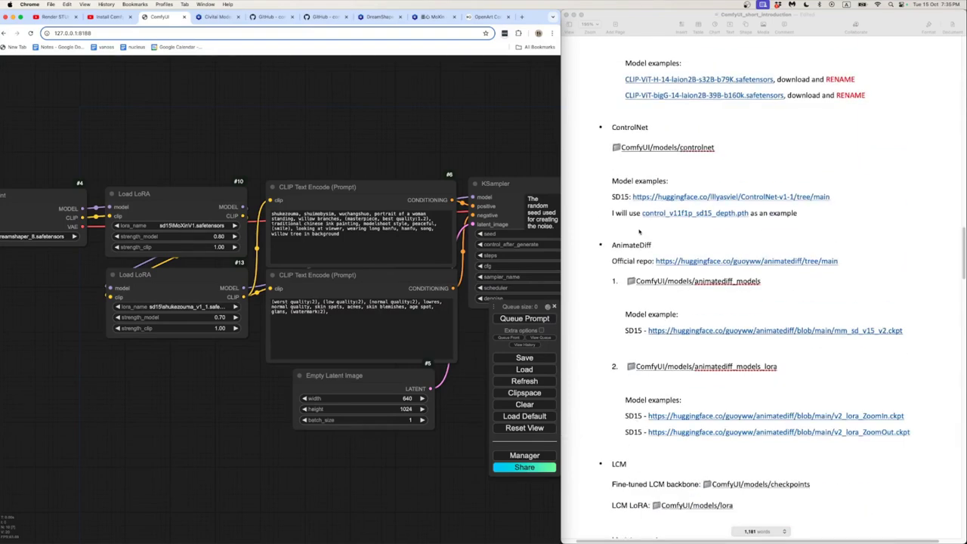
scroll(640, 232, "up", 4)
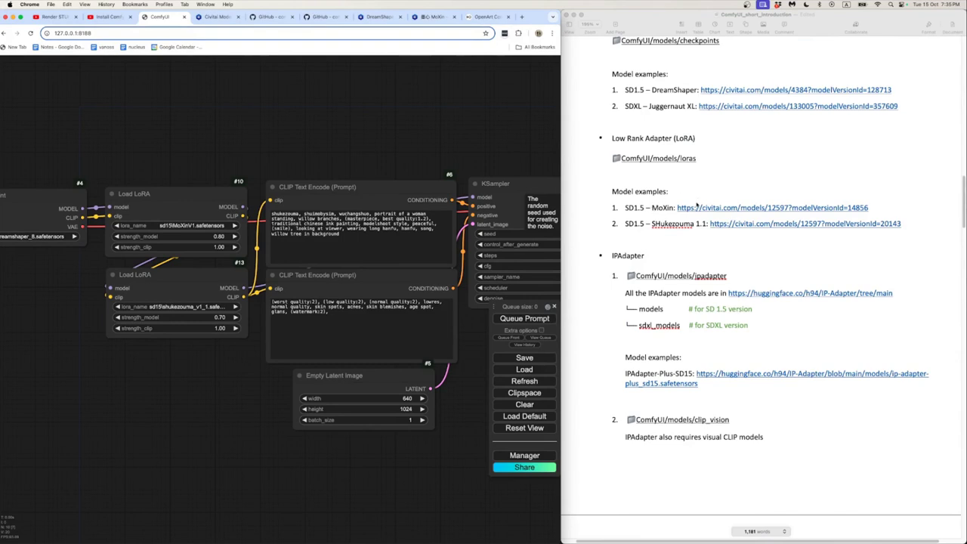
left_click(697, 207)
left_click(697, 207)
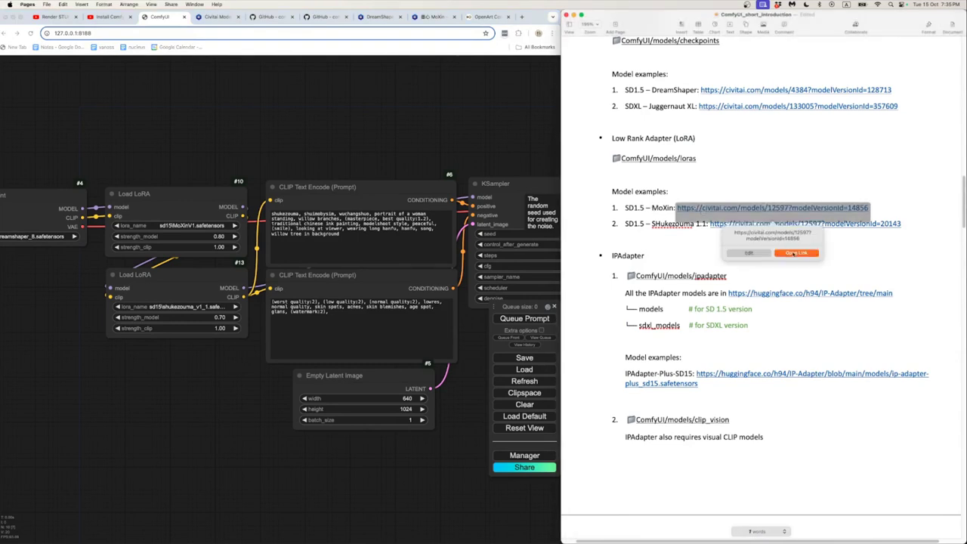
left_click(796, 253)
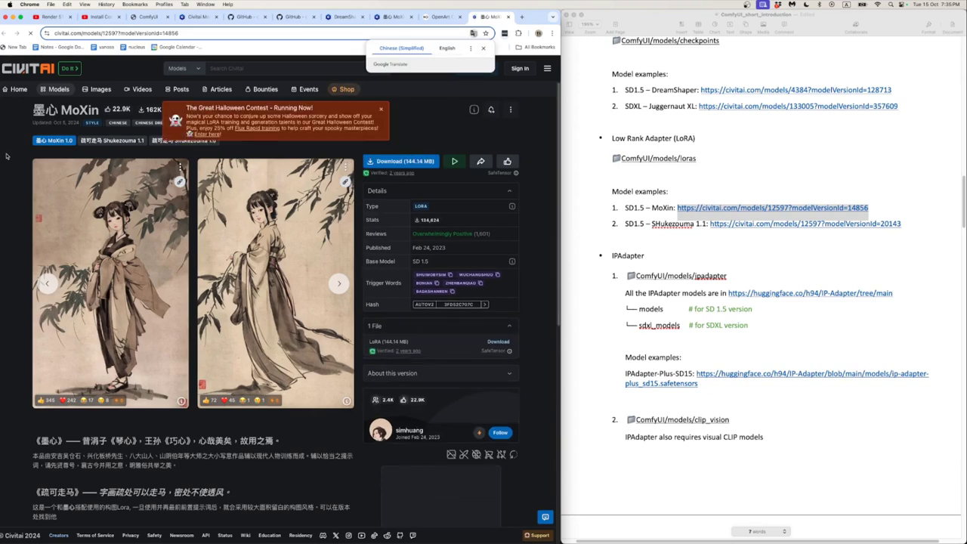
- Dismiss the Halloween contest banner, and view the Shukezouma 1.1 version before returning to MoXin 1.0
scroll(396, 266, "down", 3)
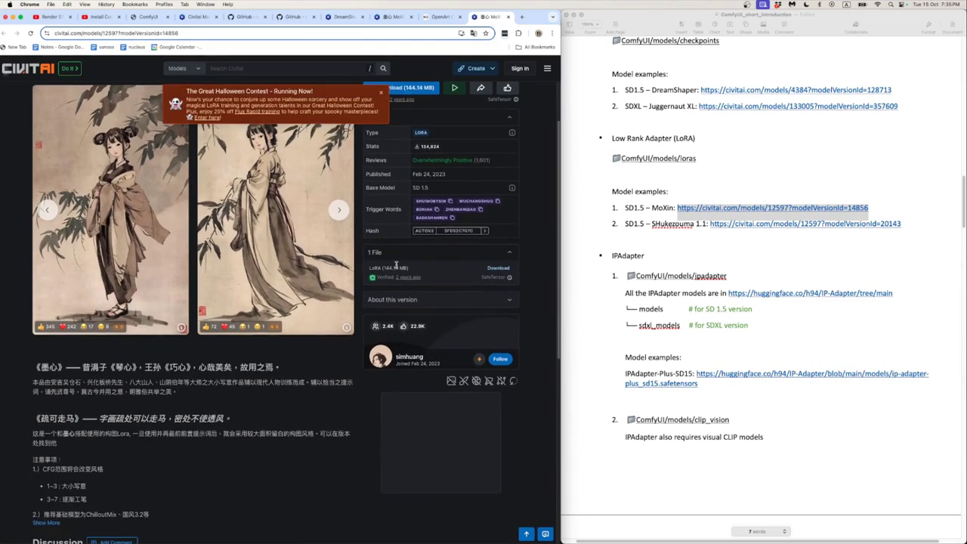
scroll(396, 267, "down", 5)
scroll(360, 233, "up", 6)
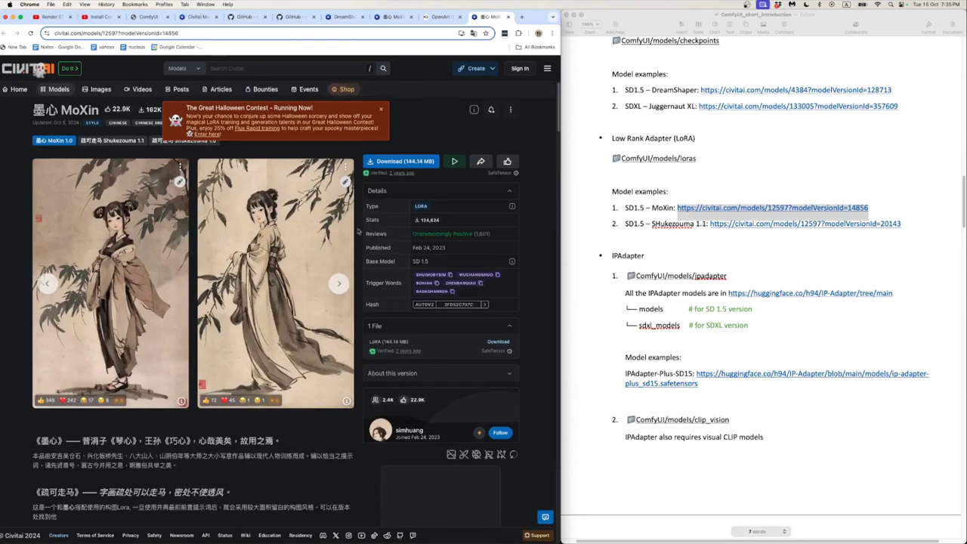
left_click(381, 109)
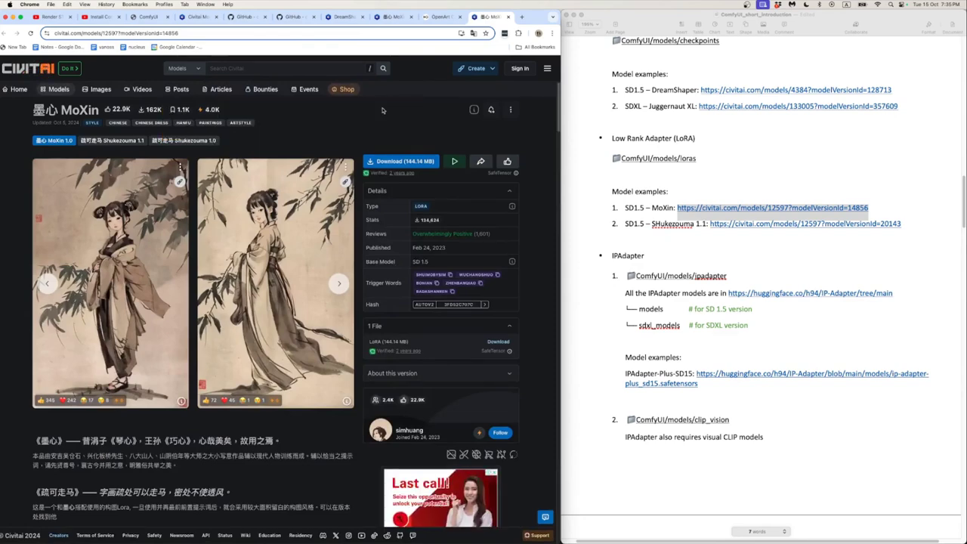
left_click(108, 142)
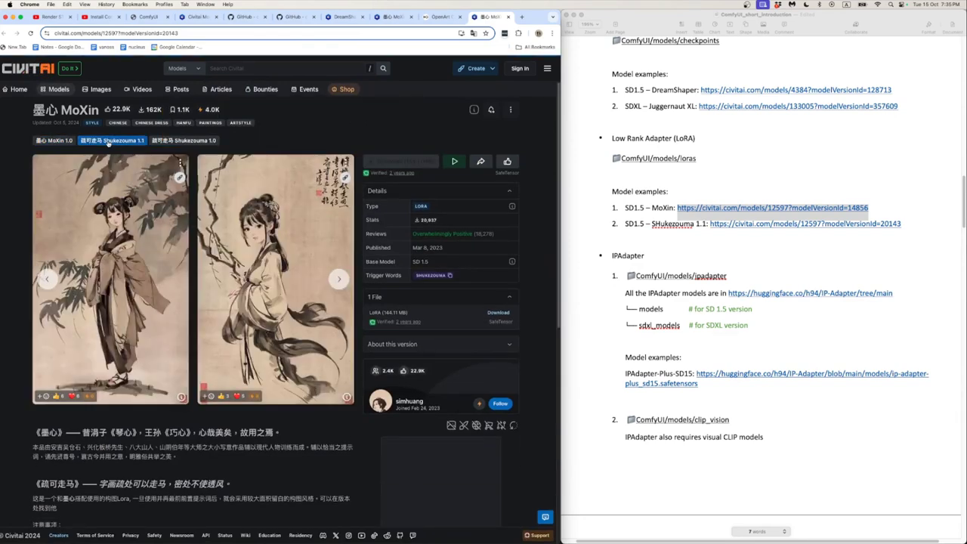
left_click(49, 142)
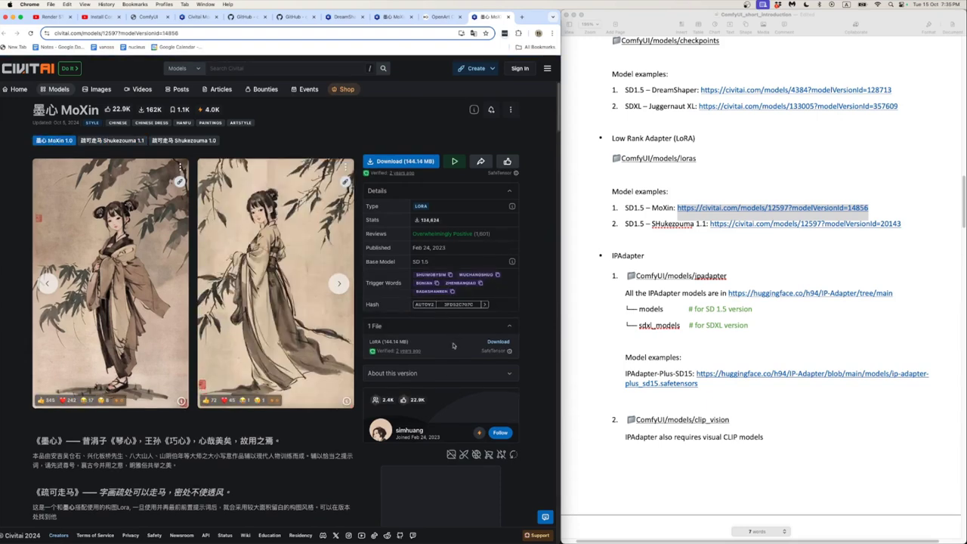
- Browse the MoXin 1.0 community gallery and flip through the model's preview images, returning to the first pair
scroll(448, 369, "down", 3)
scroll(446, 364, "down", 5)
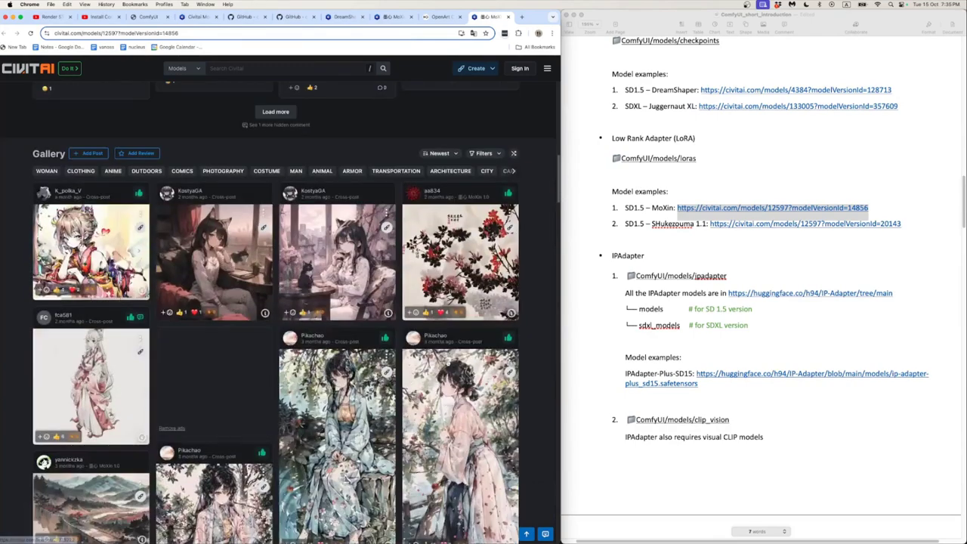
scroll(393, 333, "up", 10)
left_click(338, 283)
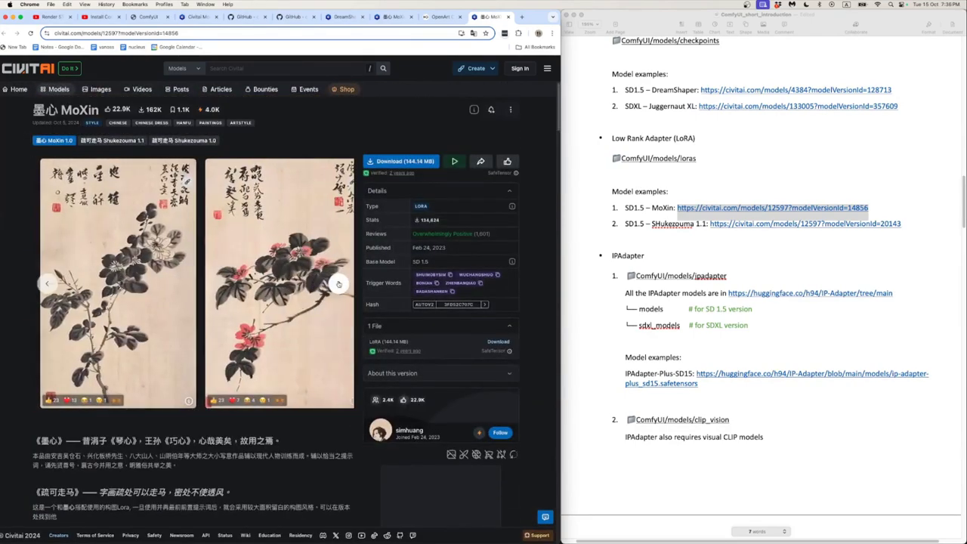
left_click(47, 283)
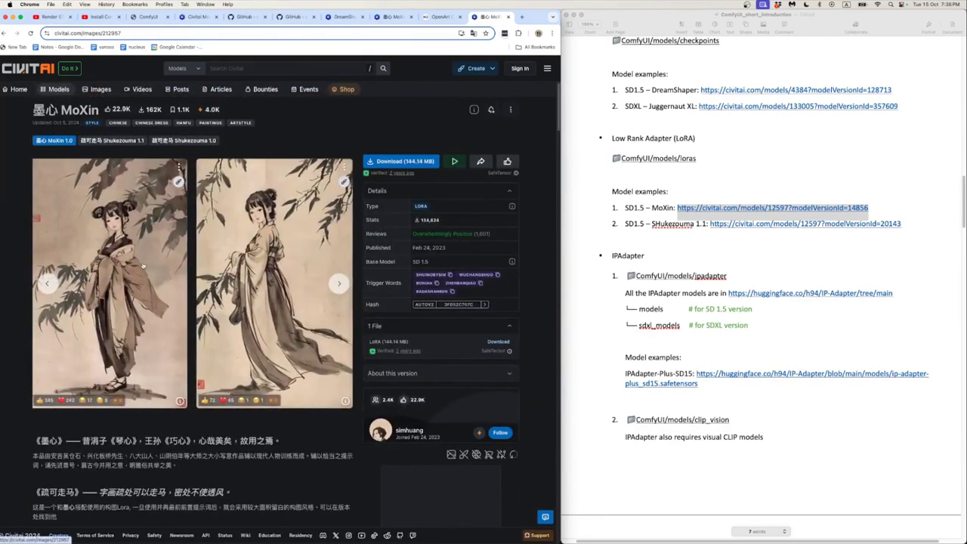
- Open the standing woman preview image and examine its full prompt for the trigger words shukezouma and shuimobysim
left_click(308, 309)
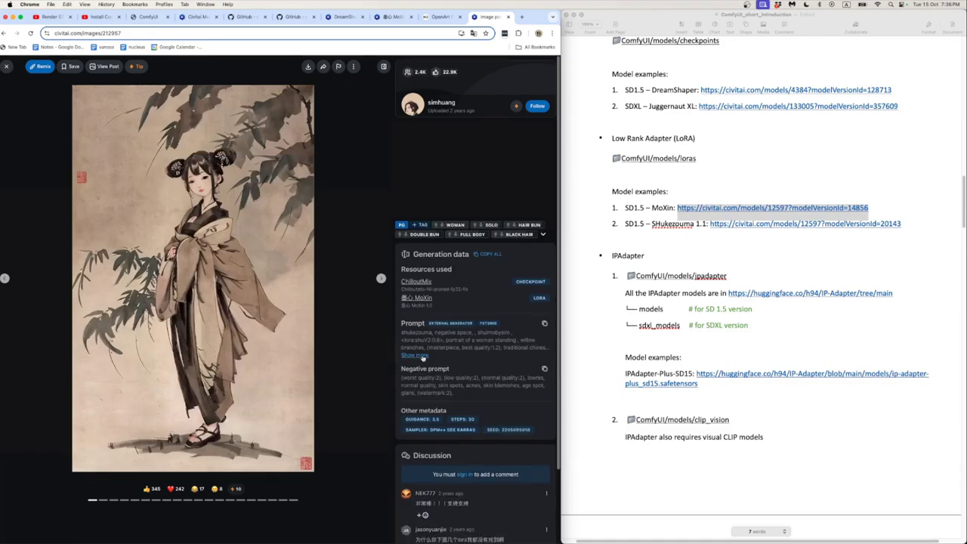
left_click(425, 356)
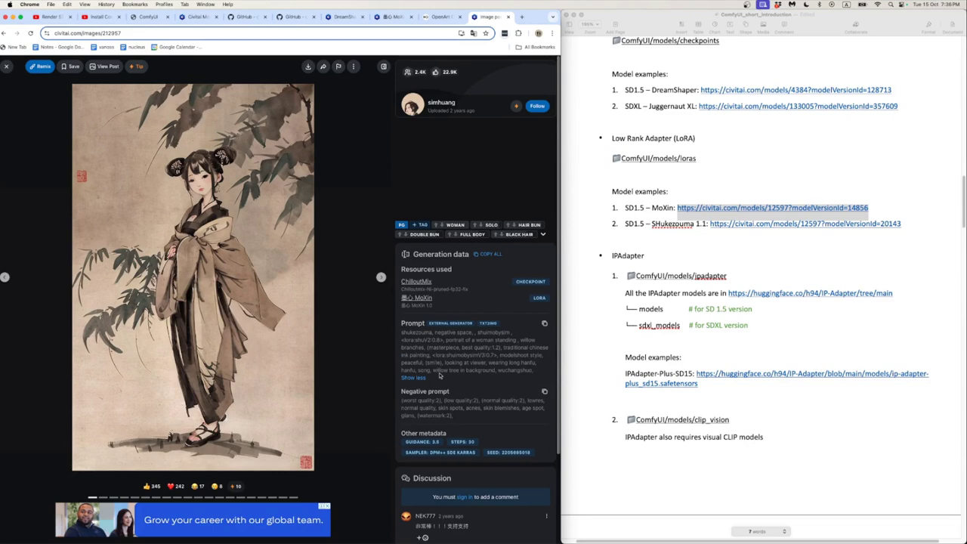
double_click(423, 333)
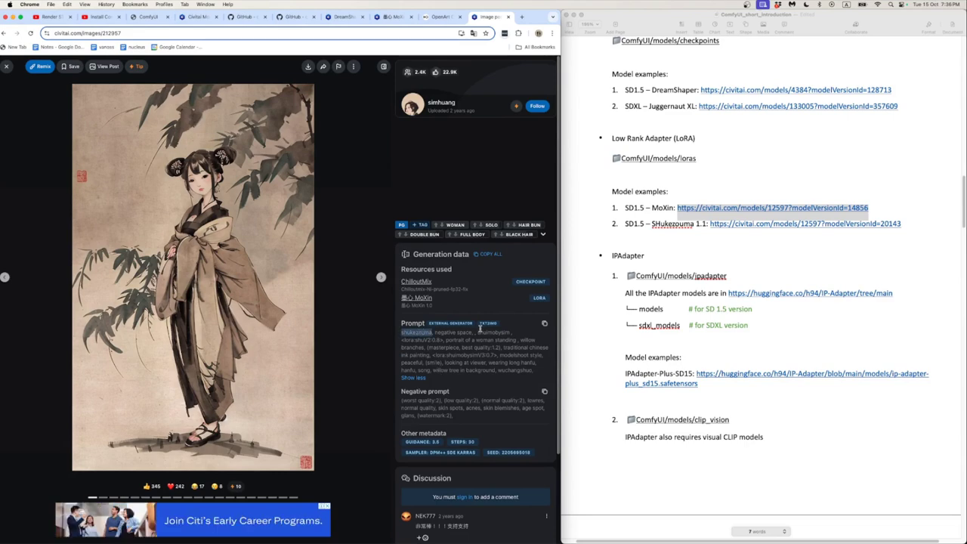
double_click(485, 332)
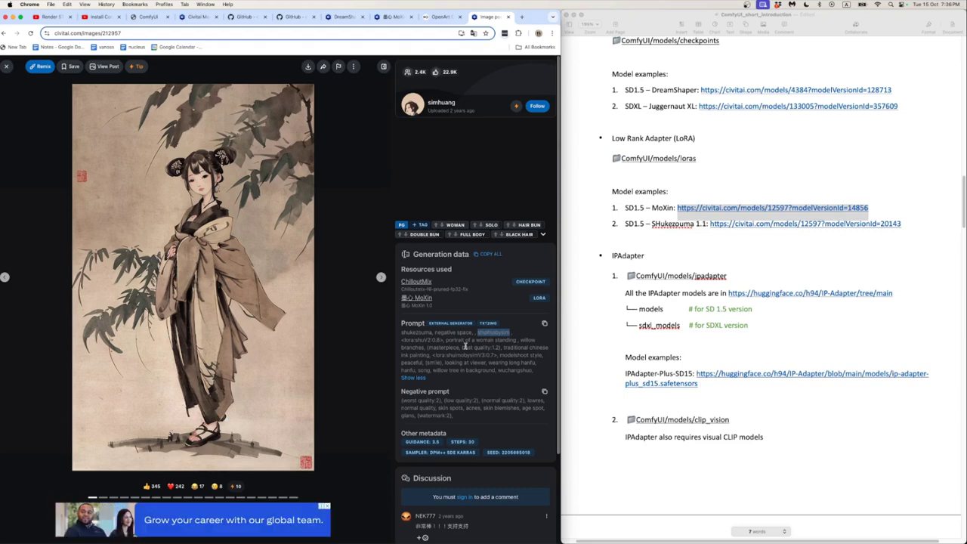
double_click(408, 371)
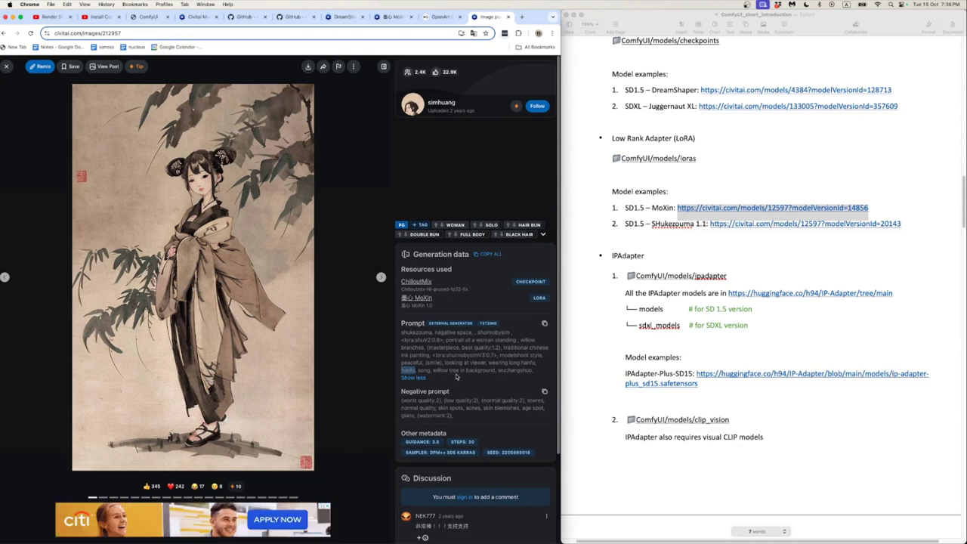
left_click(444, 353)
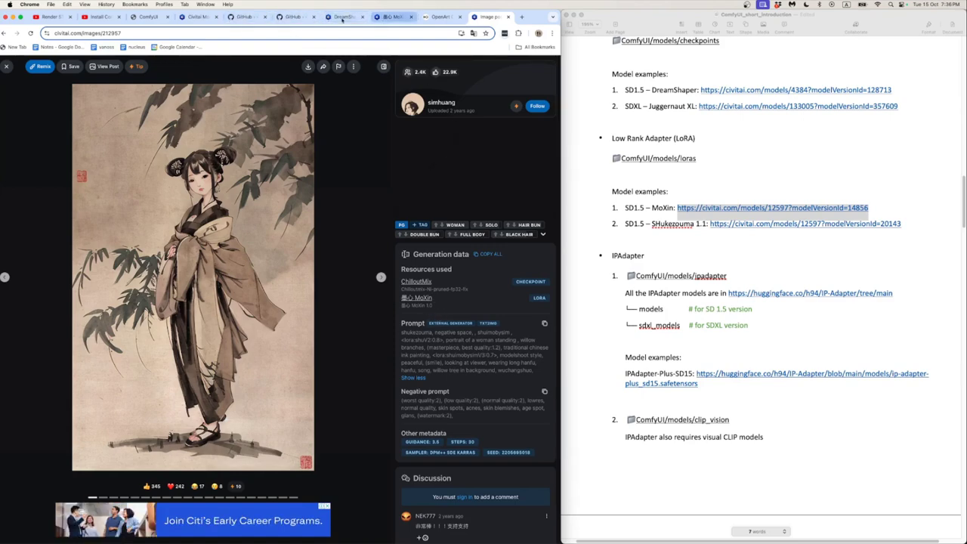
- Return to the lora_b workflow in ComfyUI and find the MoXin trigger words screenshot in the document again
left_click(148, 17)
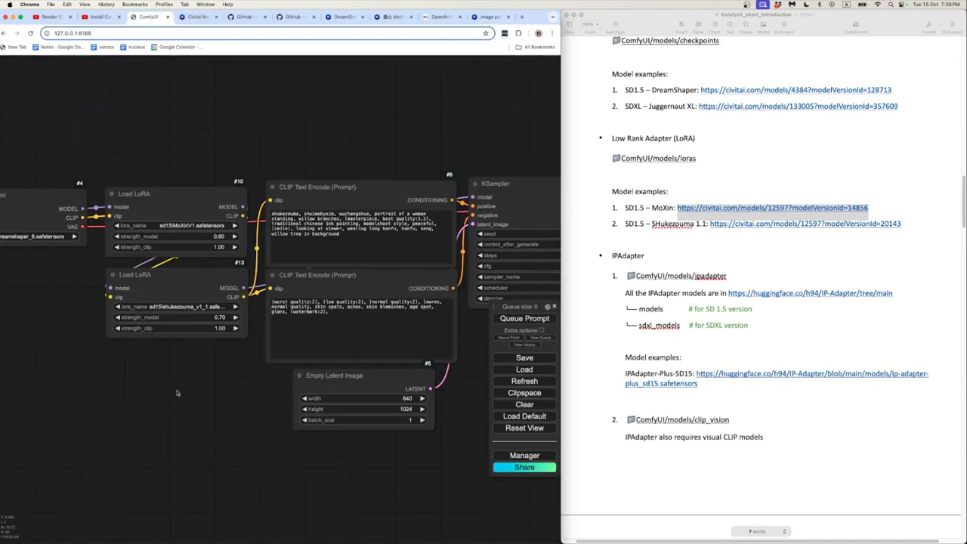
left_click(344, 236)
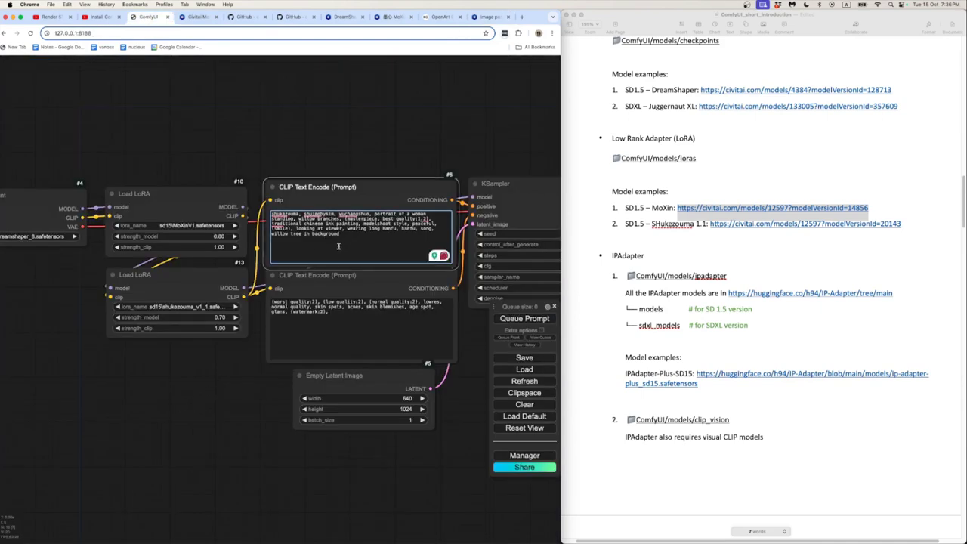
scroll(260, 378, "down", 3)
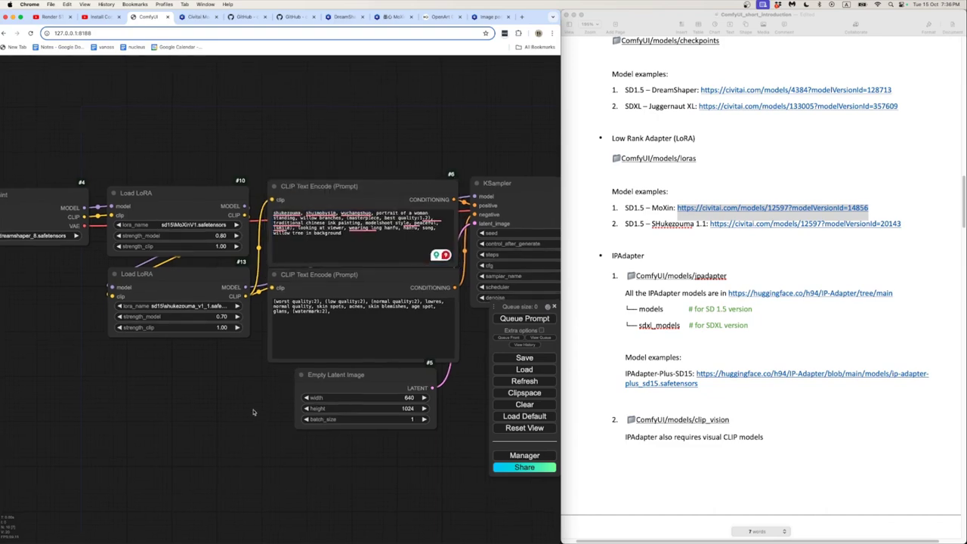
scroll(702, 360, "down", 15)
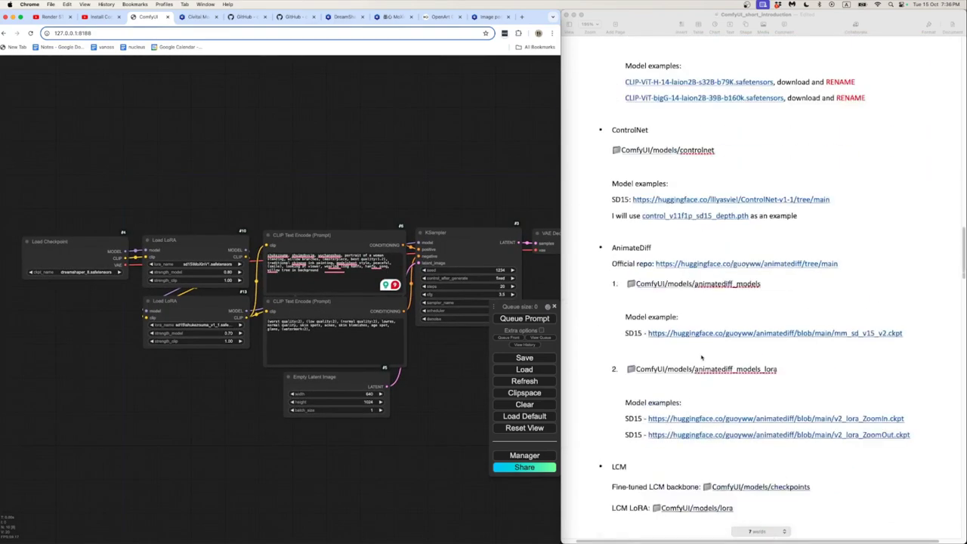
scroll(701, 360, "down", 20)
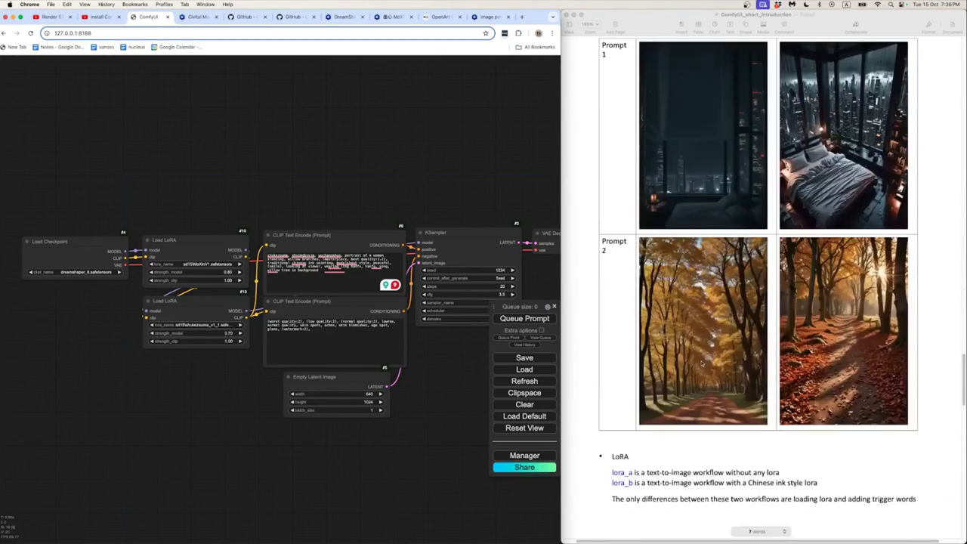
scroll(702, 363, "down", 5)
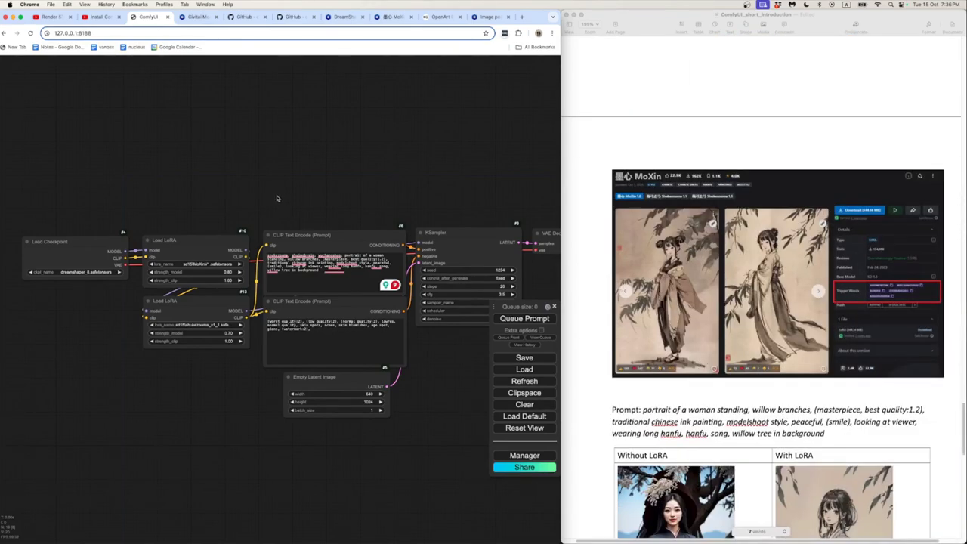
- Move the shukezouma Load LoRA node slightly lower, and look closely at the positive prompt's trigger words
left_click_drag(226, 303, 226, 310)
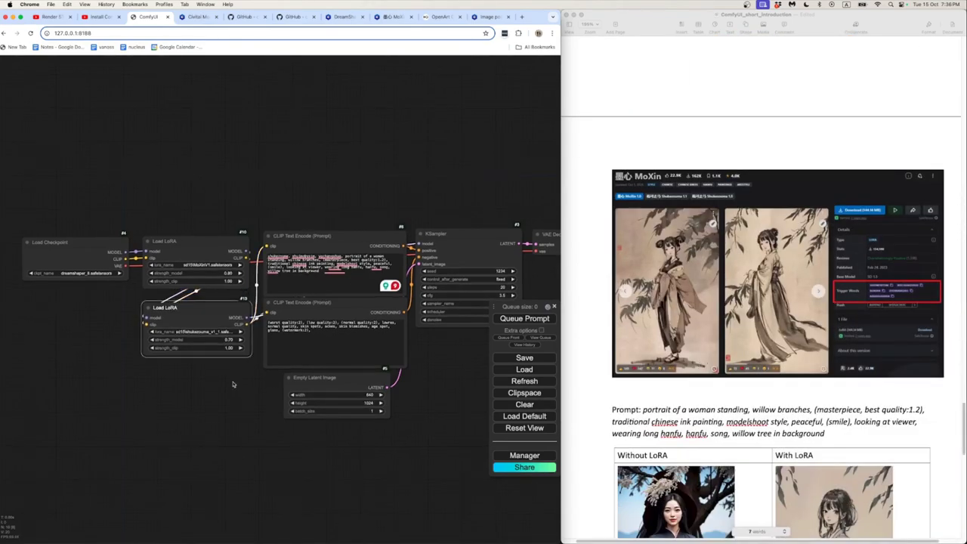
left_click_drag(234, 384, 235, 381)
scroll(295, 199, "up", 5)
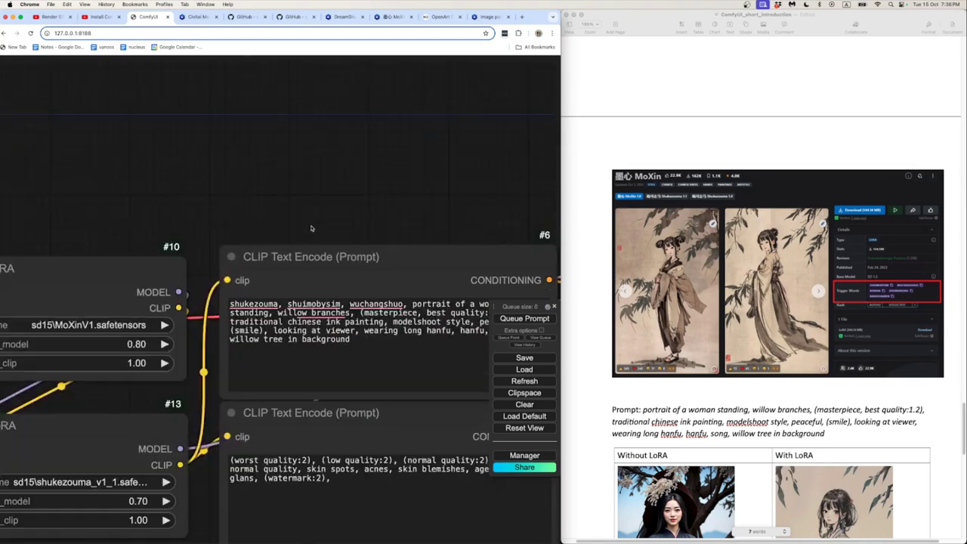
- Add "painting of bamboo, painting of rock, traditional Chinese ink painting" after the trigger words in the positive prompt, separated from the portrait description
left_click(341, 269)
key("Return")
key("Return")
left_click(350, 270)
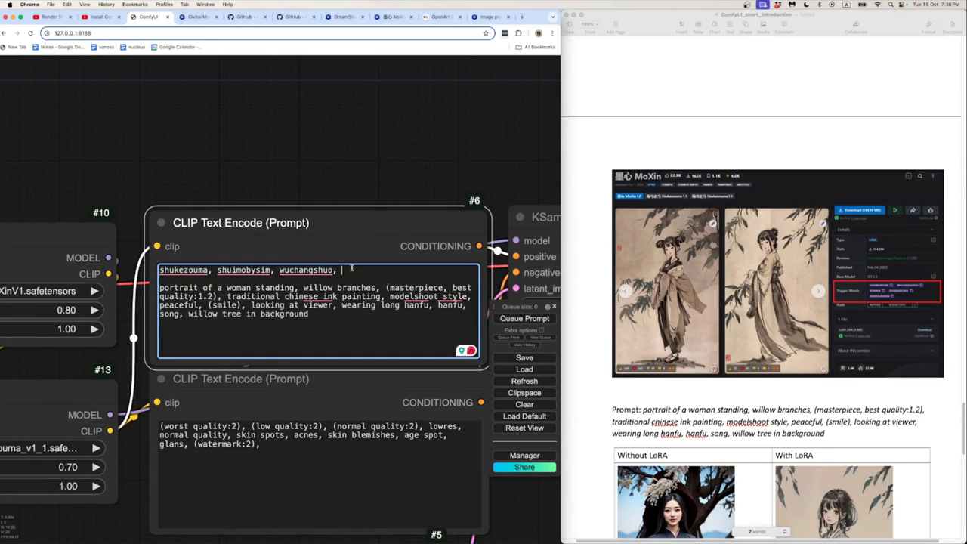
type("painting of balm")
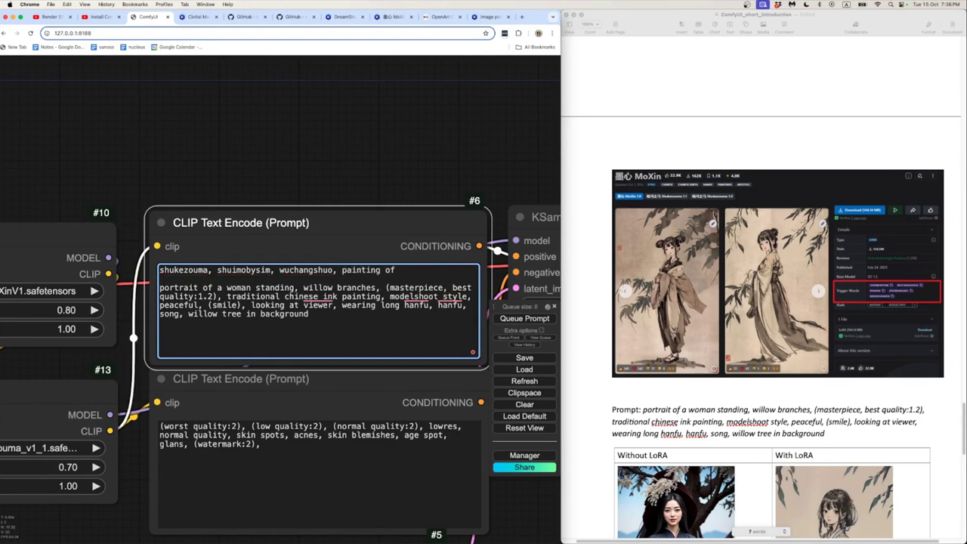
key("BackSpace")
type("mboo, painting o")
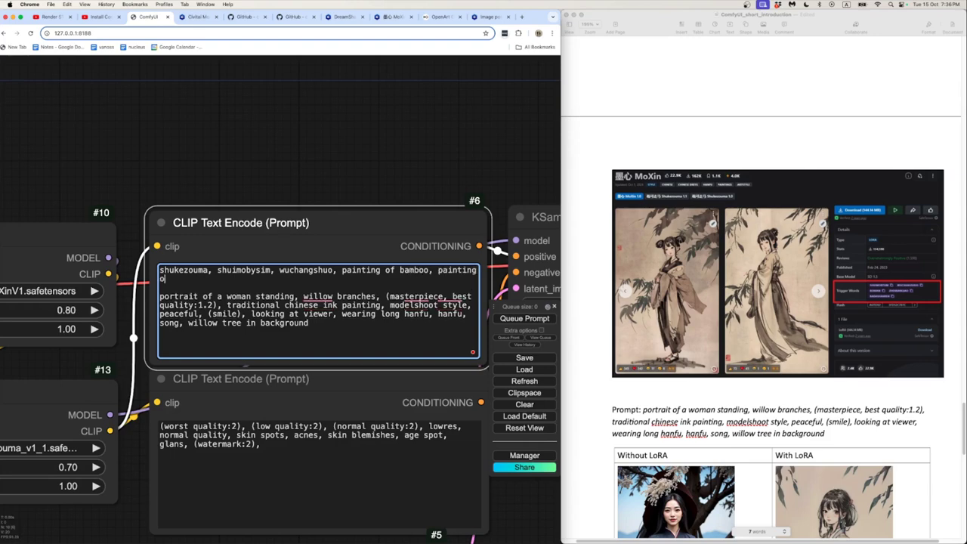
type("f rock, tr")
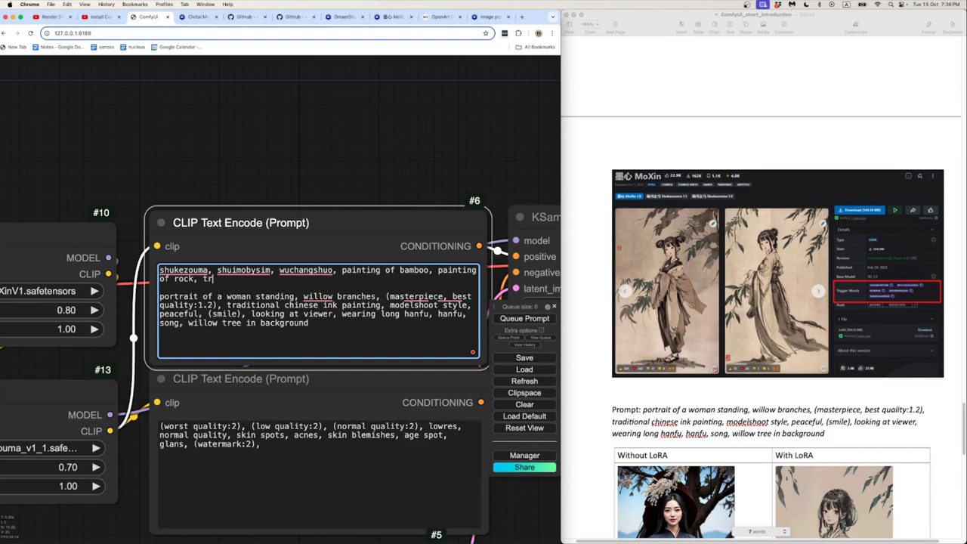
type("aditional Chinese ink painting")
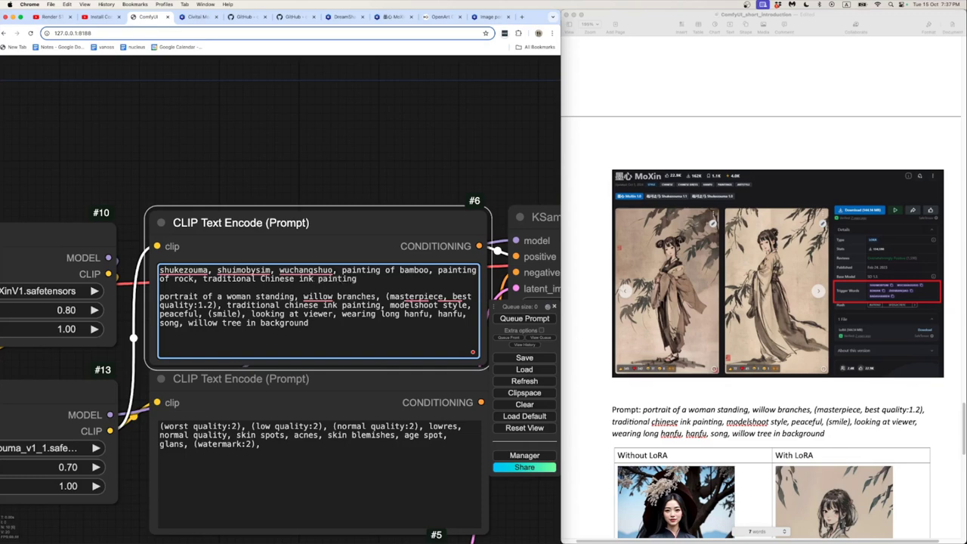
type(",")
key("BackSpace")
key("BackSpace")
- Delete the woman portrait description and the trigger words shukezouma, shuimobysim and wuchangshuo from the positive prompt
triple_click(324, 332)
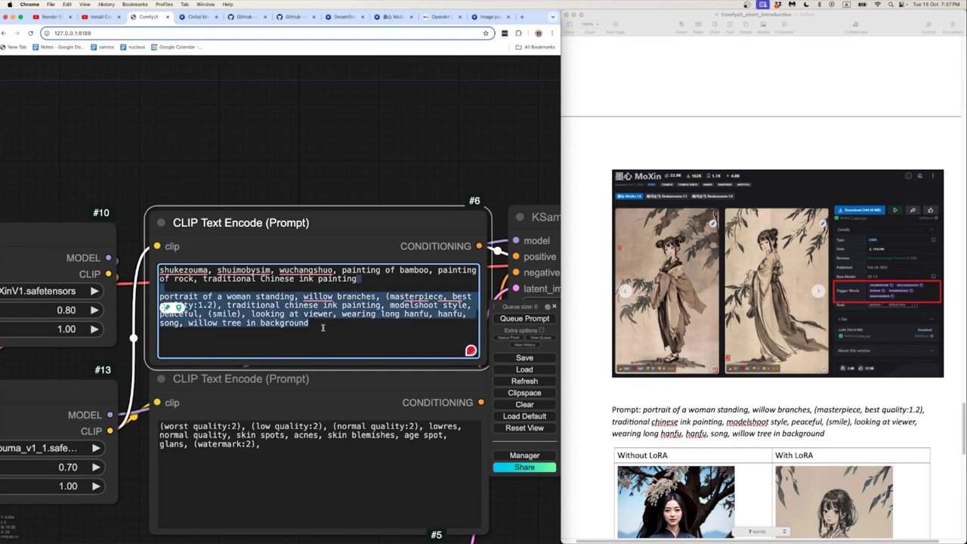
key("BackSpace")
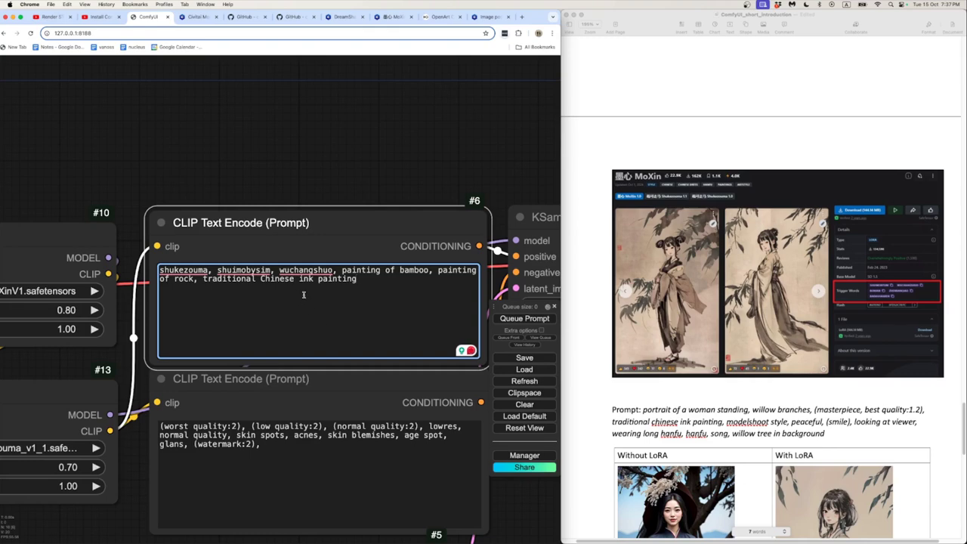
mouse_move(313, 270)
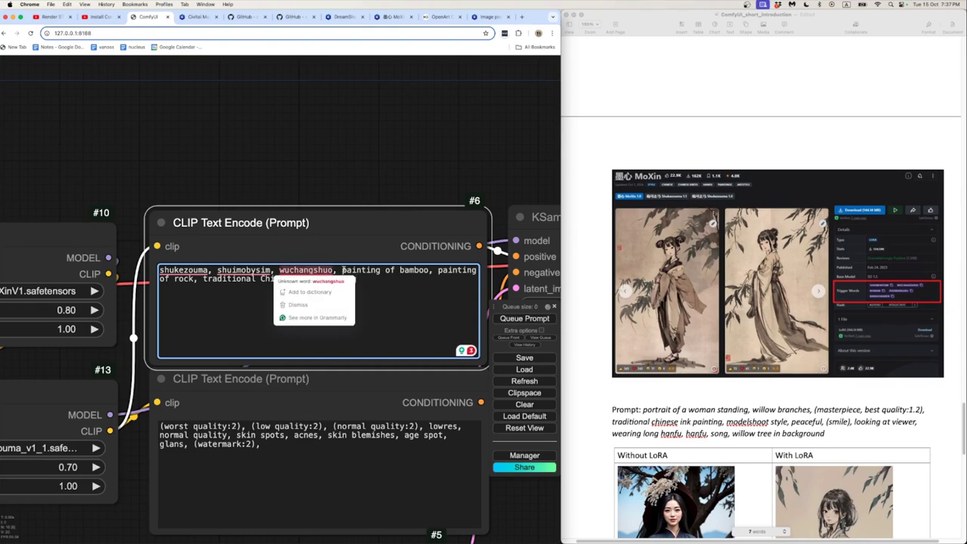
left_click_drag(342, 270, 124, 271)
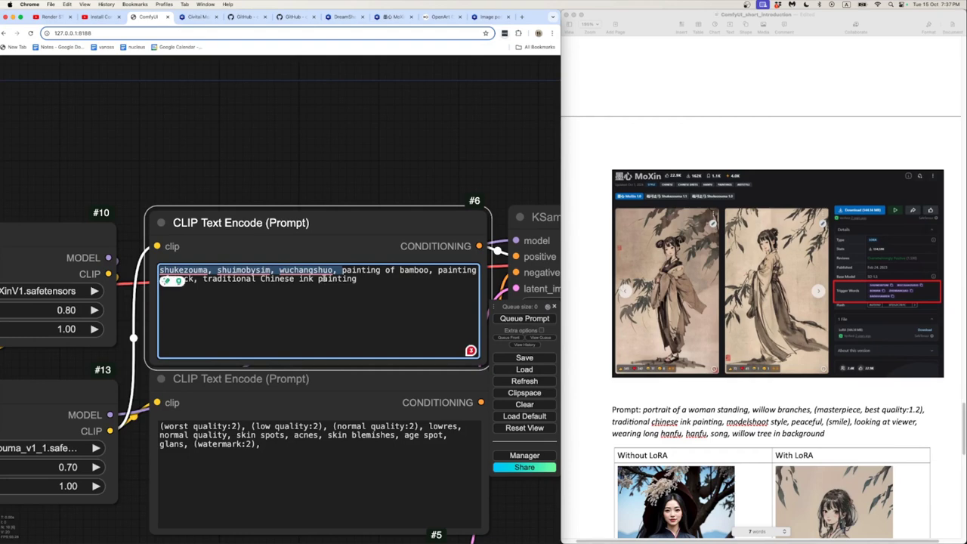
key("BackSpace")
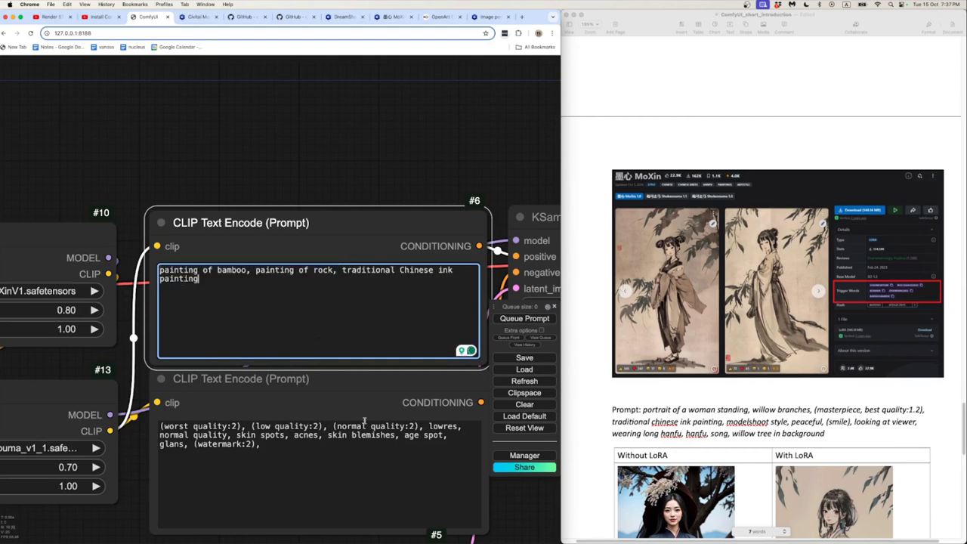
- Remove the terms skin spots, acnes, skin blemishes, age spot and glans from the negative prompt
left_click(233, 435)
left_click_drag(233, 436, 189, 446)
key("BackSpace")
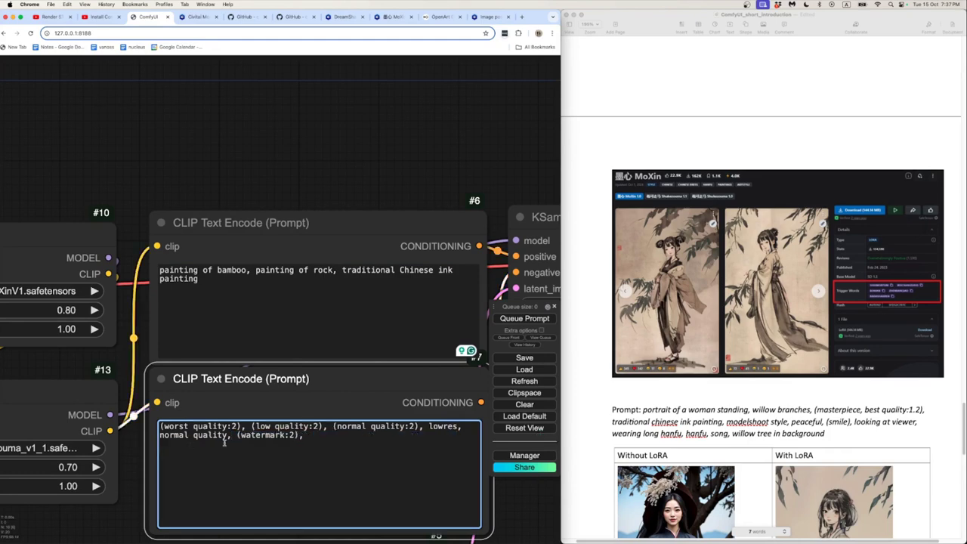
left_click(278, 170)
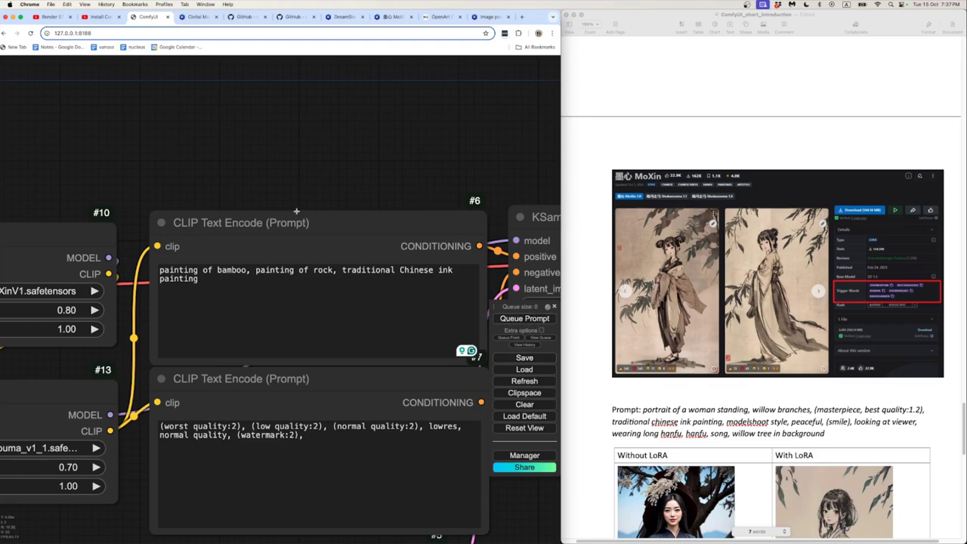
- Try to generate an image from the edited bamboo and rock prompt
scroll(299, 211, "down", 5)
scroll(411, 372, "down", 1)
left_click_drag(411, 372, 319, 371)
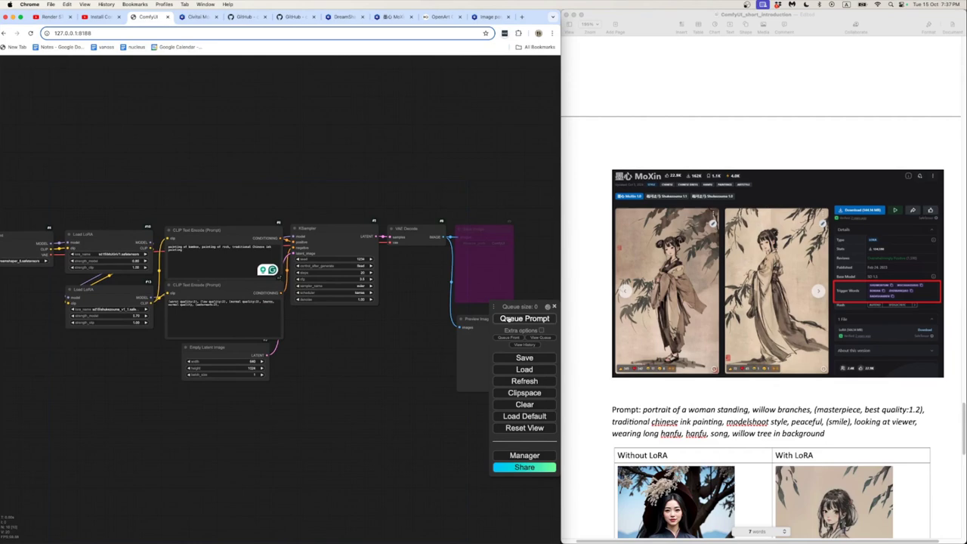
left_click(509, 319)
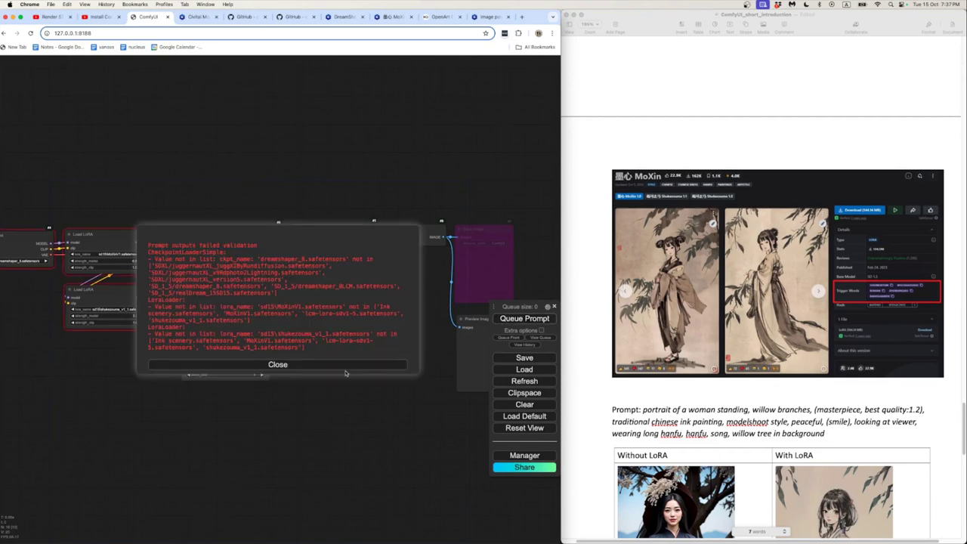
left_click(319, 369)
- Set the Load Checkpoint node's model to SD_1_5/dreamshaper_8.safetensors
left_click_drag(105, 370, 306, 403)
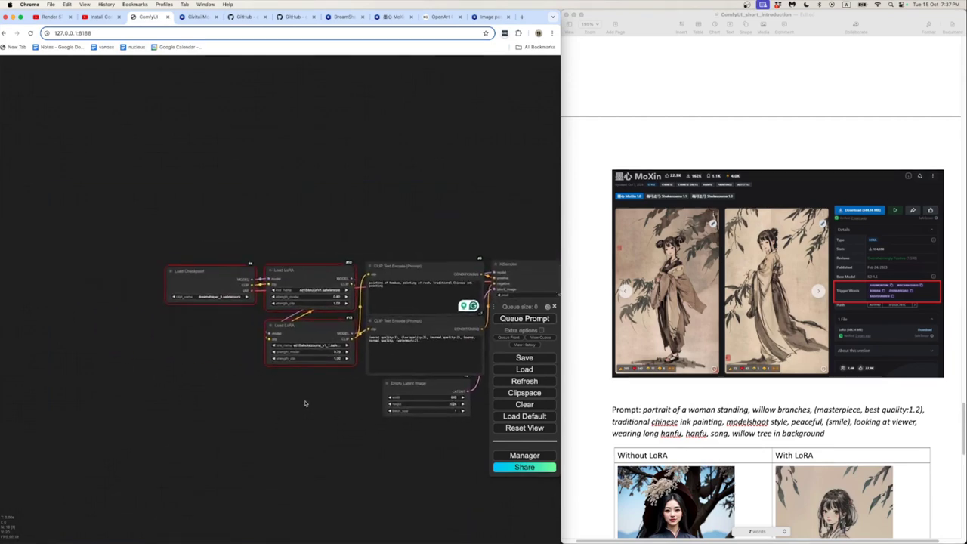
scroll(238, 325, "up", 8)
left_click_drag(236, 291, 290, 322)
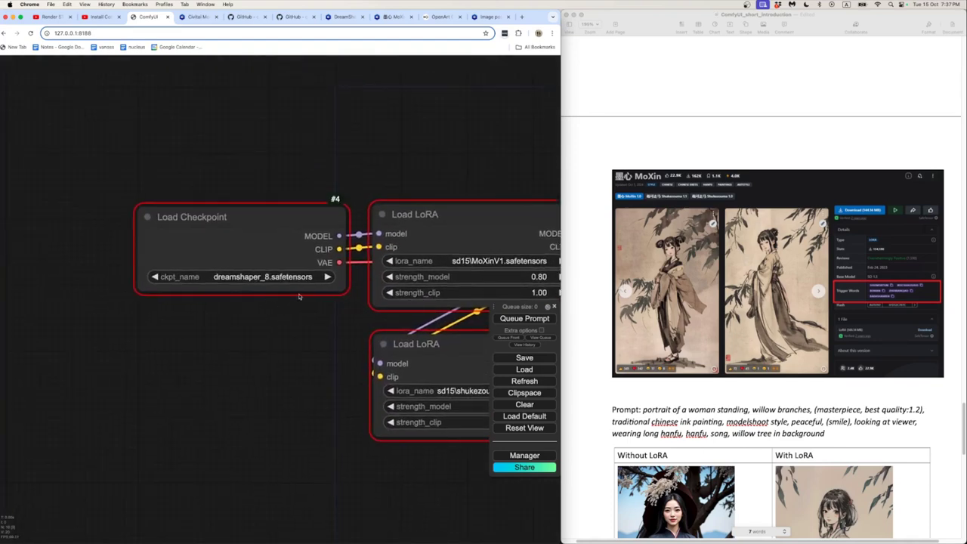
left_click(286, 275)
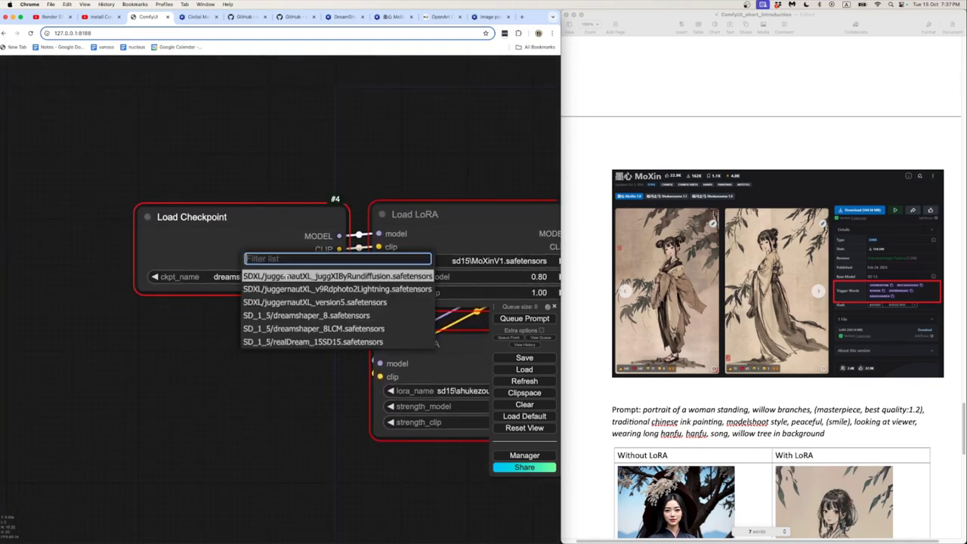
left_click(292, 316)
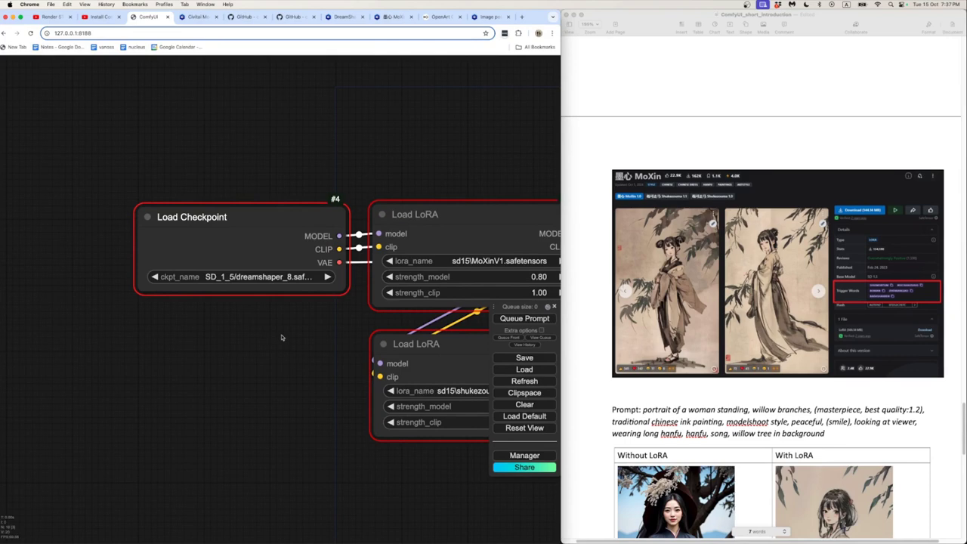
- Set the first Load LoRA node to MoXinV1.safetensors and the second to shukezouma_v1_1.safetensors
scroll(282, 339, "down", 4)
left_click_drag(274, 341, 163, 332)
scroll(215, 331, "up", 4)
left_click(312, 249)
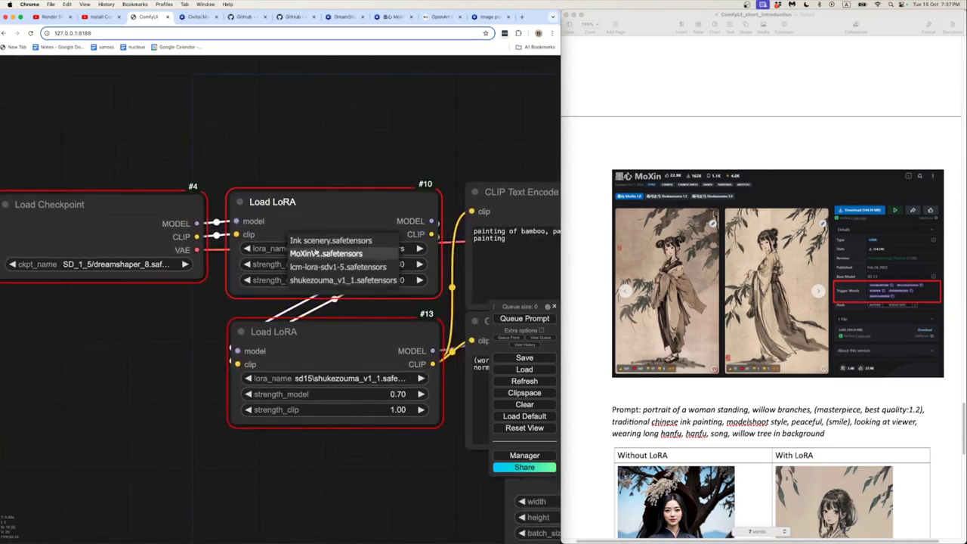
left_click(315, 254)
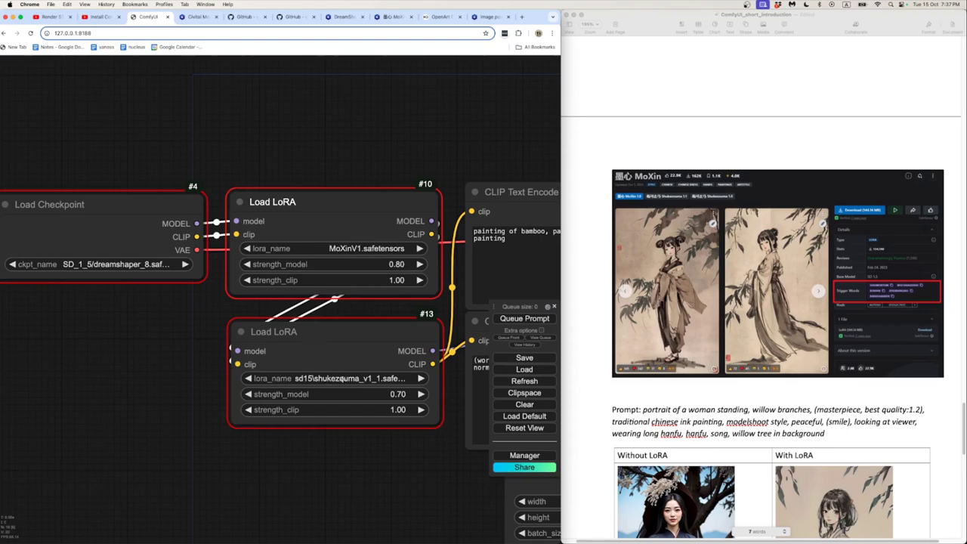
left_click(341, 379)
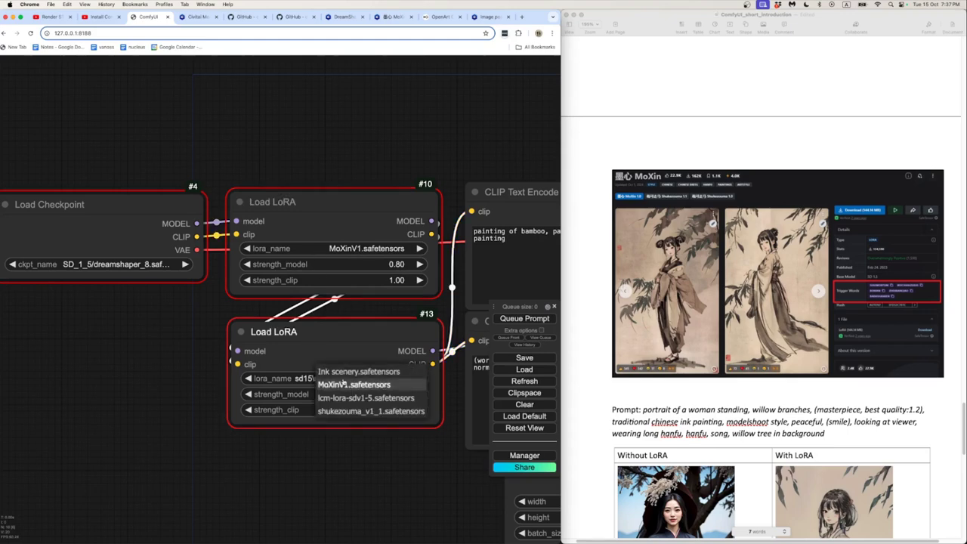
left_click(346, 410)
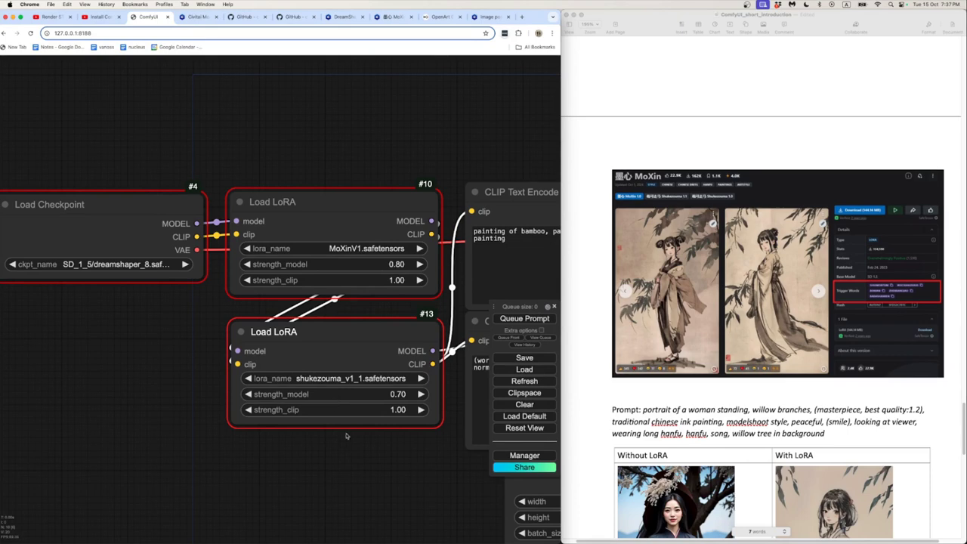
- Queue the workflow for generation and switch to Terminal to follow the sampling progress
scroll(365, 465, "down", 3)
left_click_drag(352, 465, 261, 449)
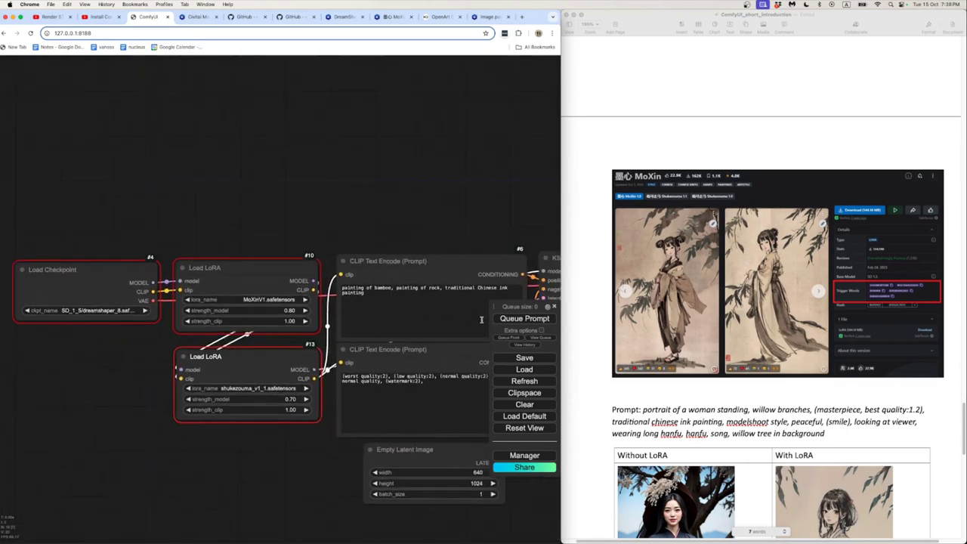
left_click(522, 320)
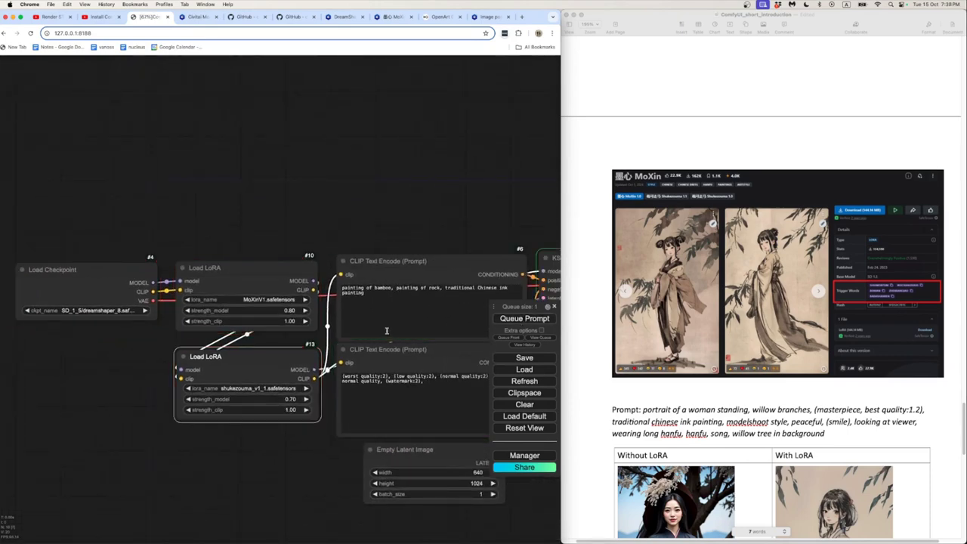
left_click_drag(386, 232, 285, 217)
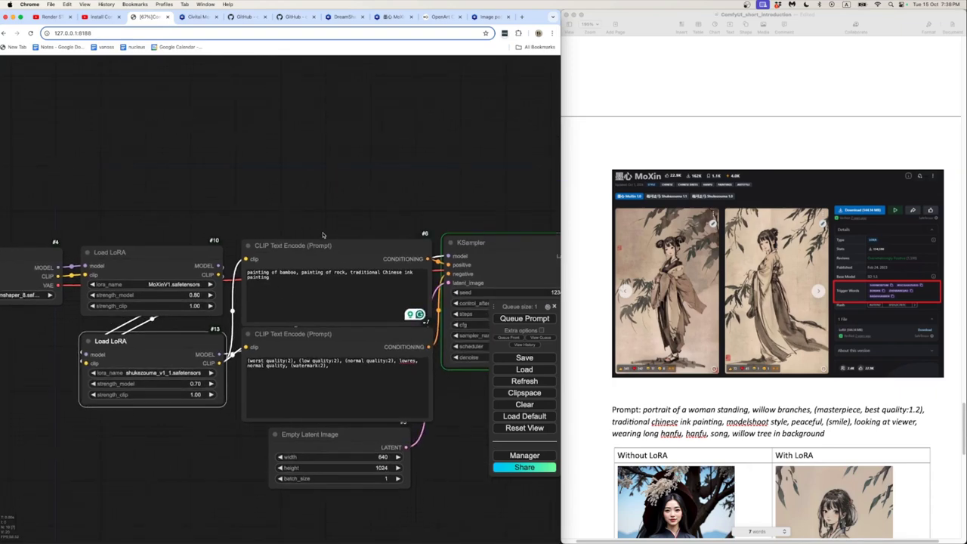
key("super+Tab")
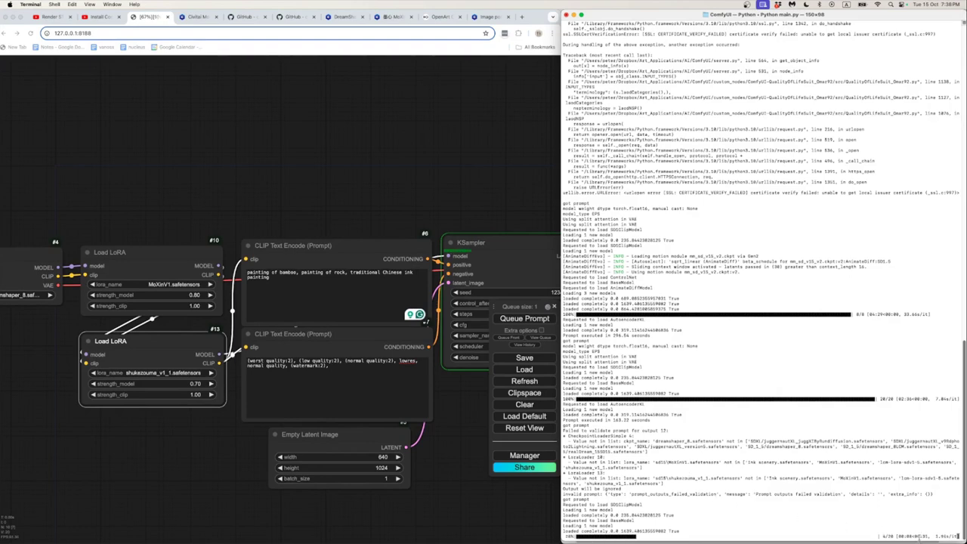
left_click(437, 468)
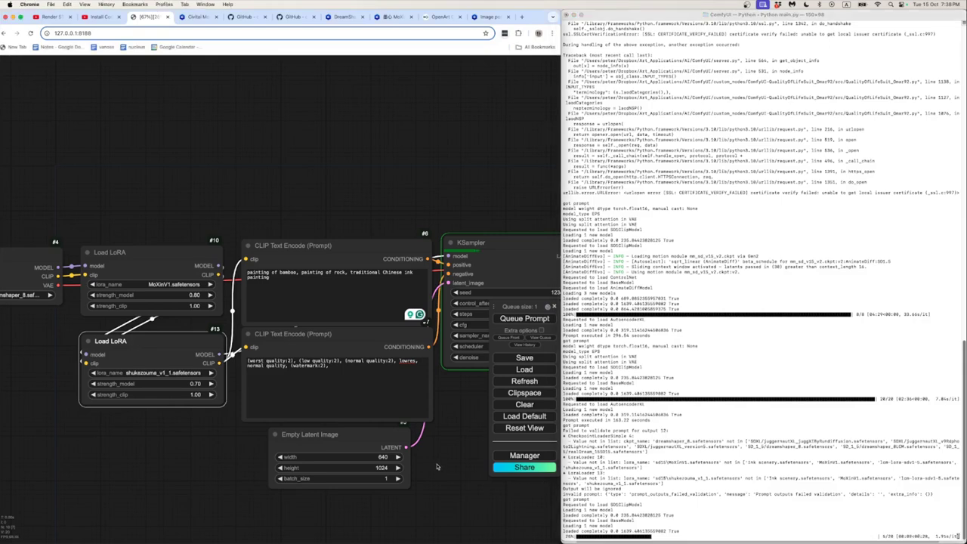
scroll(437, 468, "down", 3)
left_click_drag(437, 468, 245, 425)
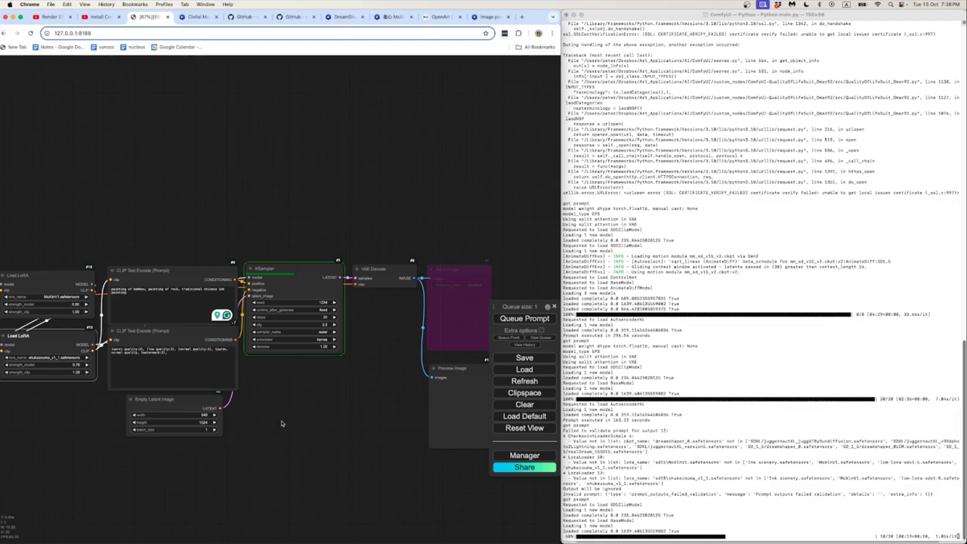
left_click_drag(351, 406, 303, 401)
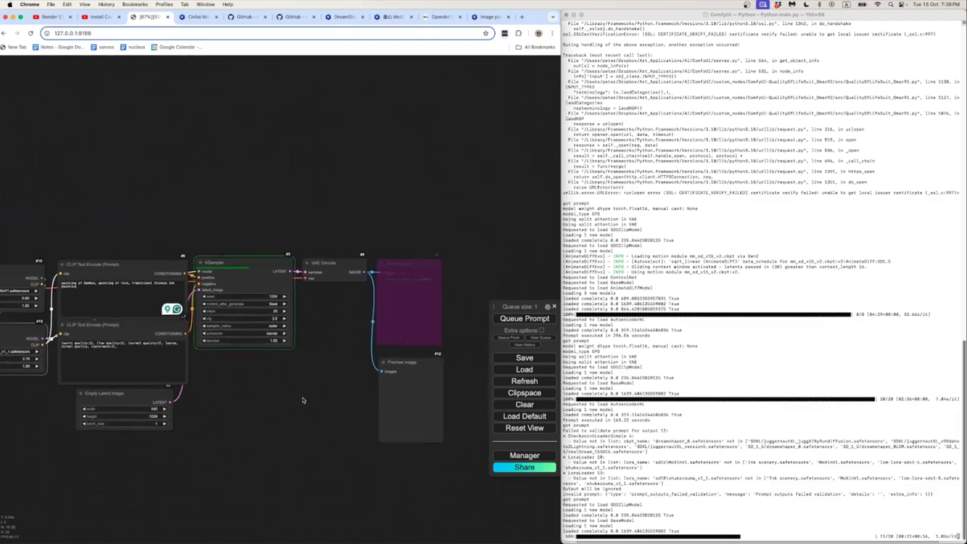
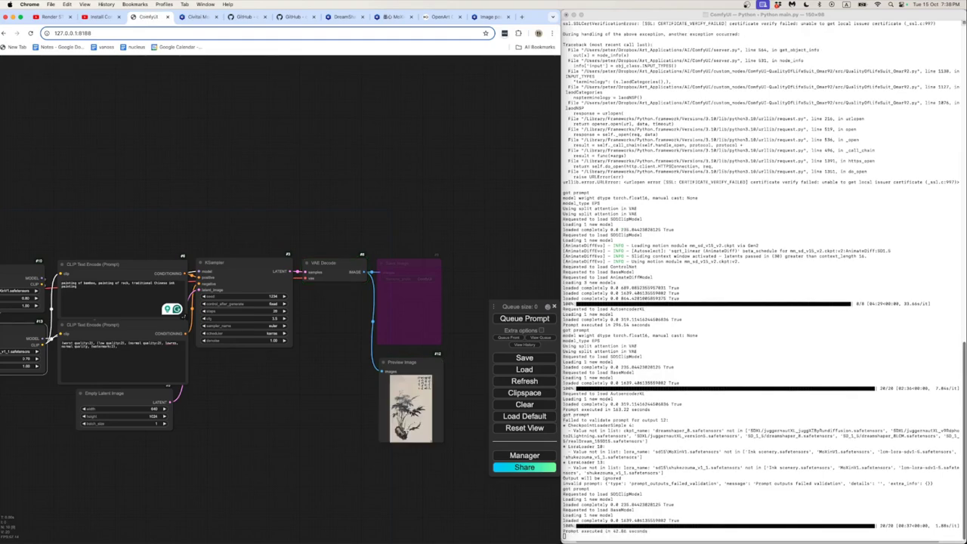
- Examine the generated bamboo and rock ink painting in the Preview Image node up close
scroll(406, 429, "up", 10)
scroll(272, 391, "up", 5)
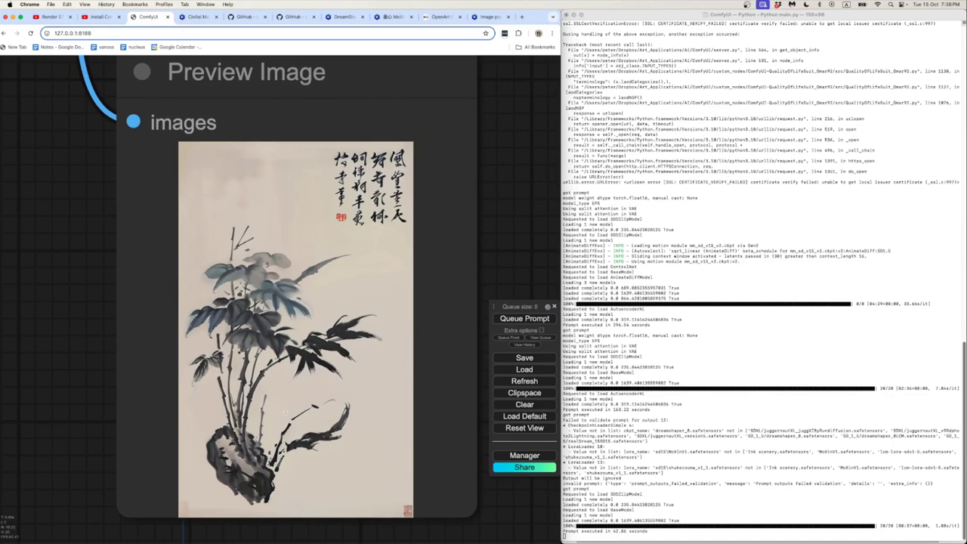
scroll(285, 411, "up", 3)
scroll(285, 411, "down", 5)
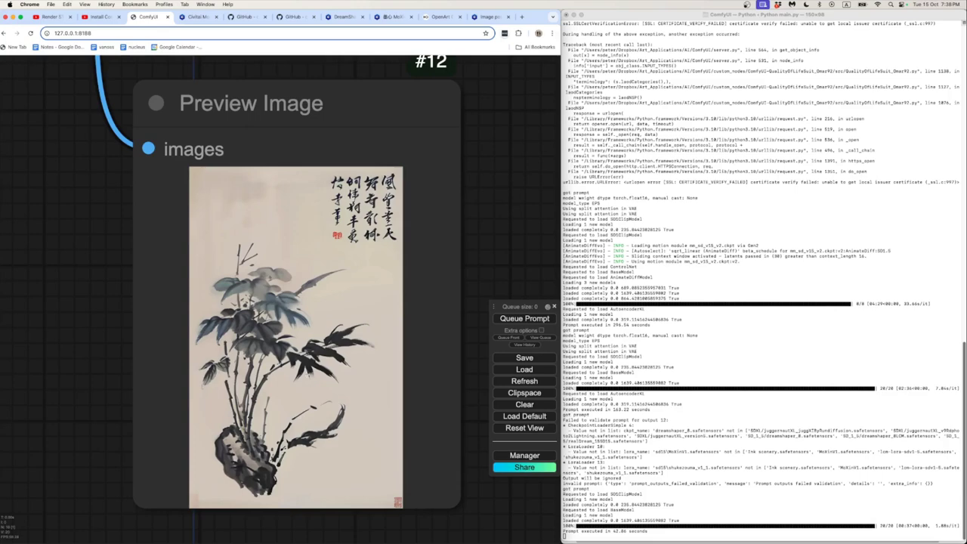
scroll(302, 386, "down", 10)
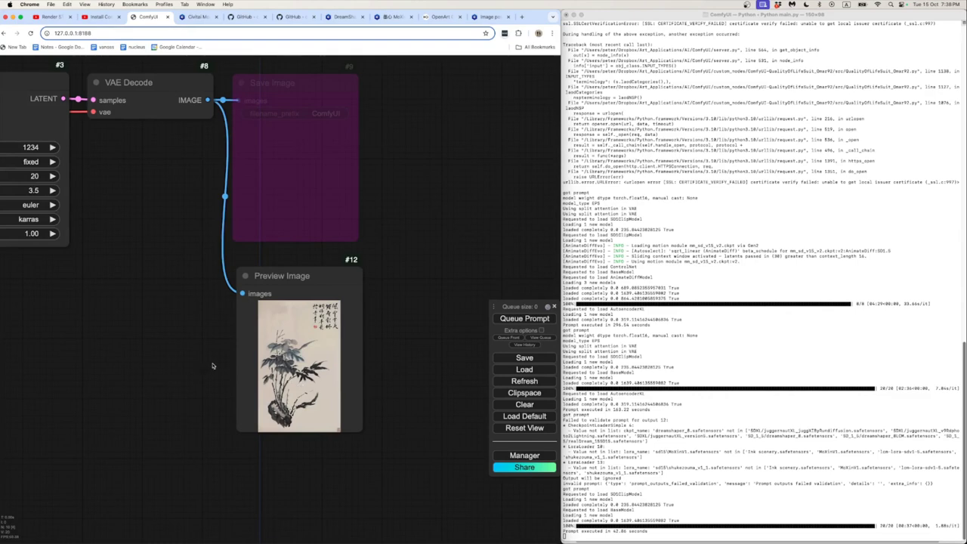
- Switch to Civitai and bring up the MoXin 1.0 model page
left_click(192, 15)
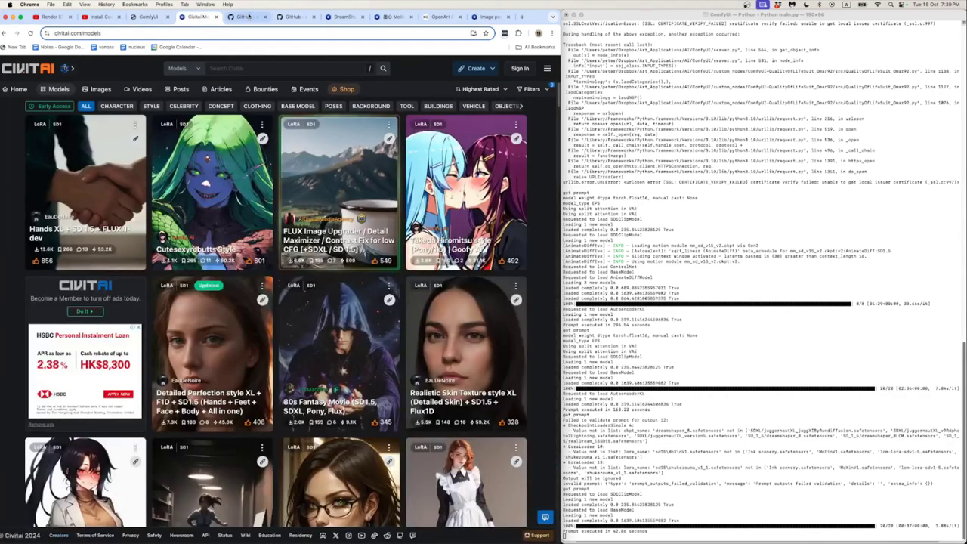
left_click(389, 17)
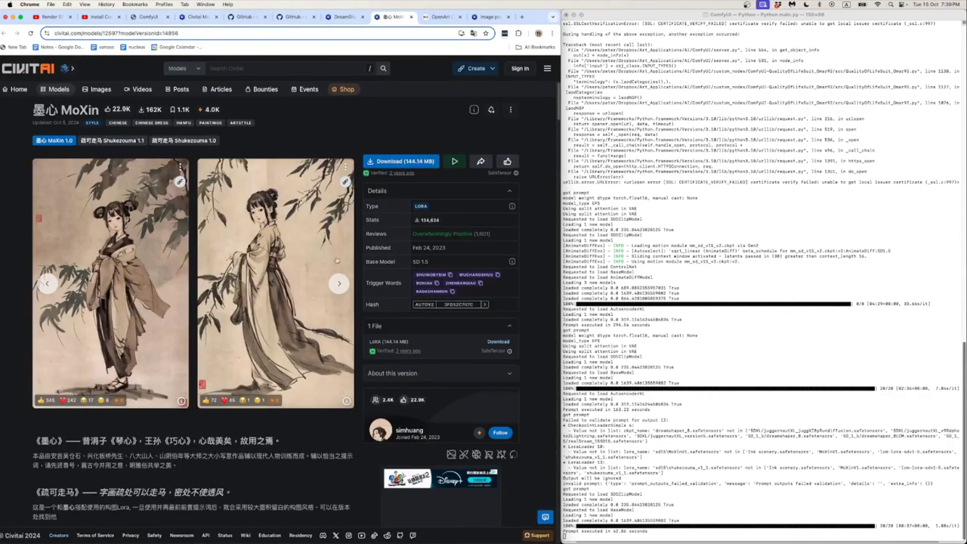
- View the MoXin model's flower painting samples on Civitai and compare them with the bamboo painting in ComfyUI's Preview Image node
left_click(339, 283)
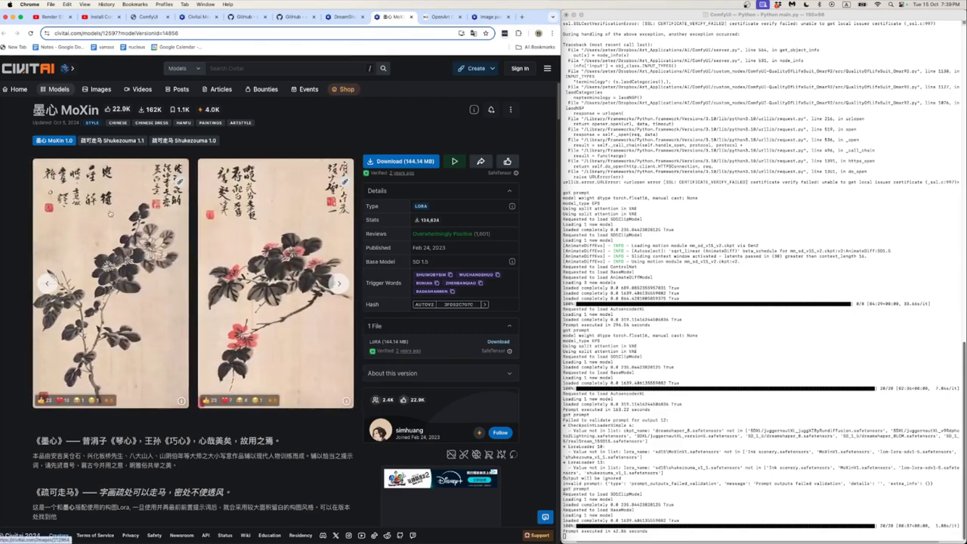
left_click(151, 16)
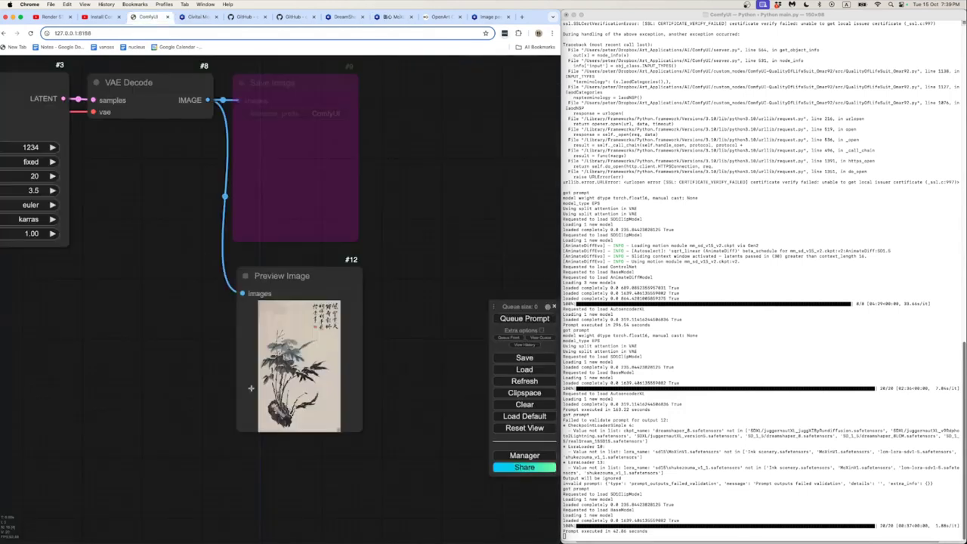
scroll(278, 409, "up", 5)
scroll(280, 402, "down", 6)
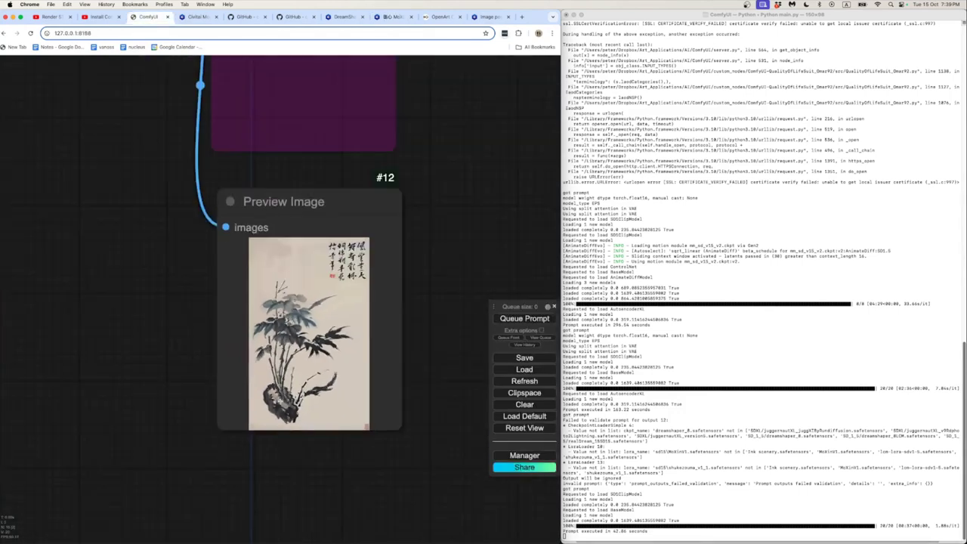
left_click_drag(204, 388, 264, 399)
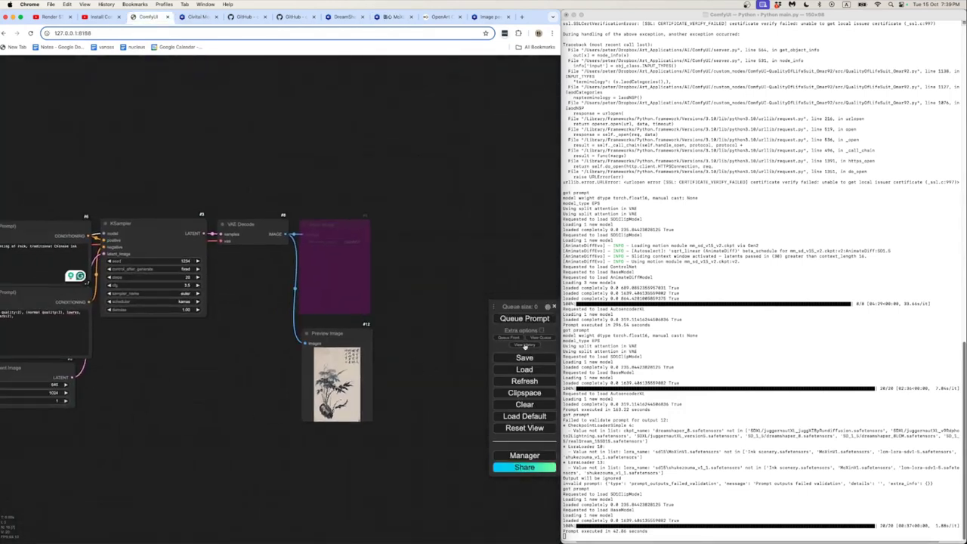
- Switch to Pages and read the IPAdapter section's explanation of using images as prompts to guide generation
key("super+Tab")
scroll(598, 364, "down", 10)
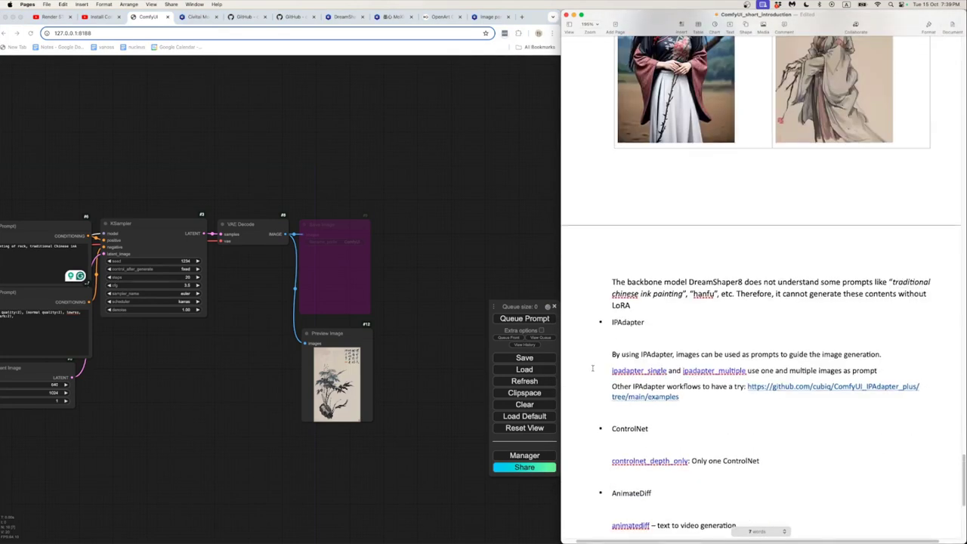
scroll(593, 368, "down", 4)
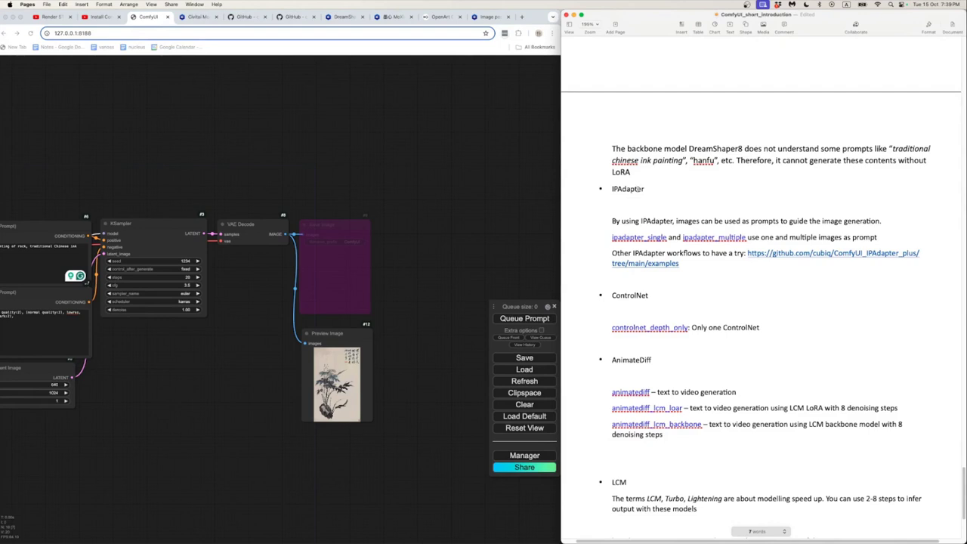
left_click_drag(611, 189, 648, 190)
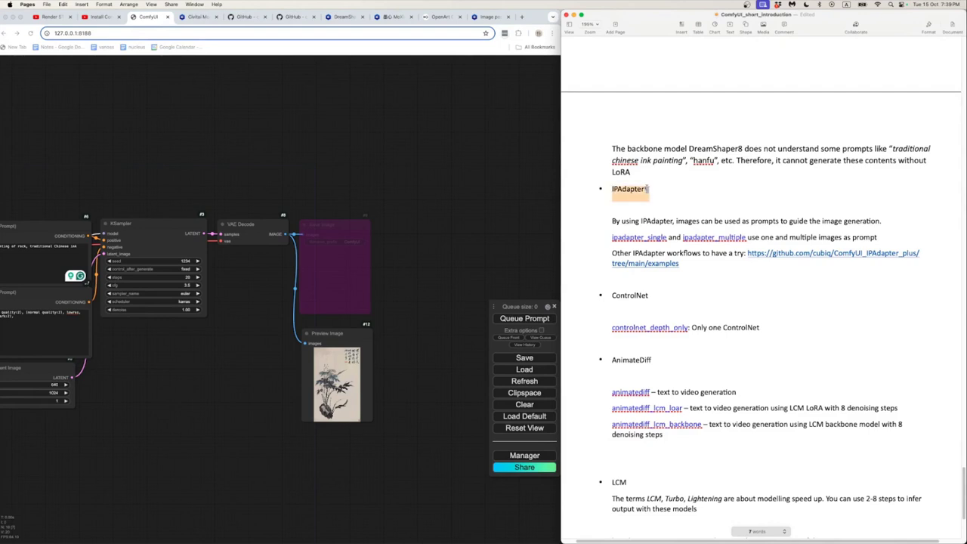
left_click(649, 205)
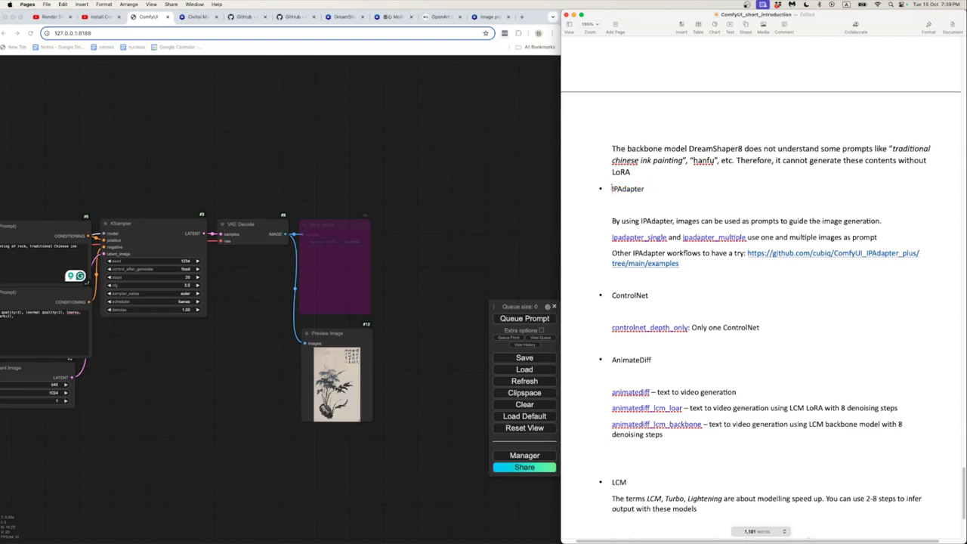
left_click_drag(611, 189, 684, 265)
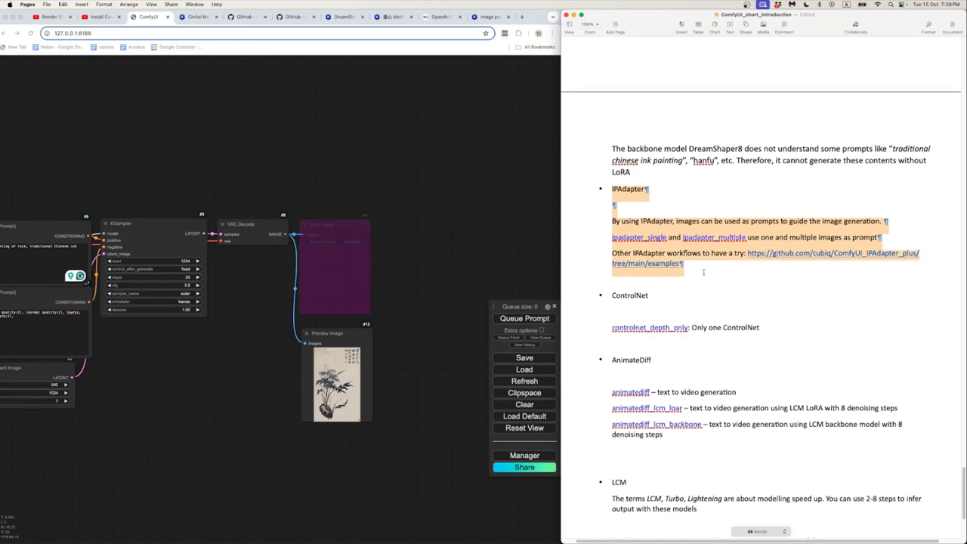
left_click(614, 220)
left_click_drag(607, 221, 887, 221)
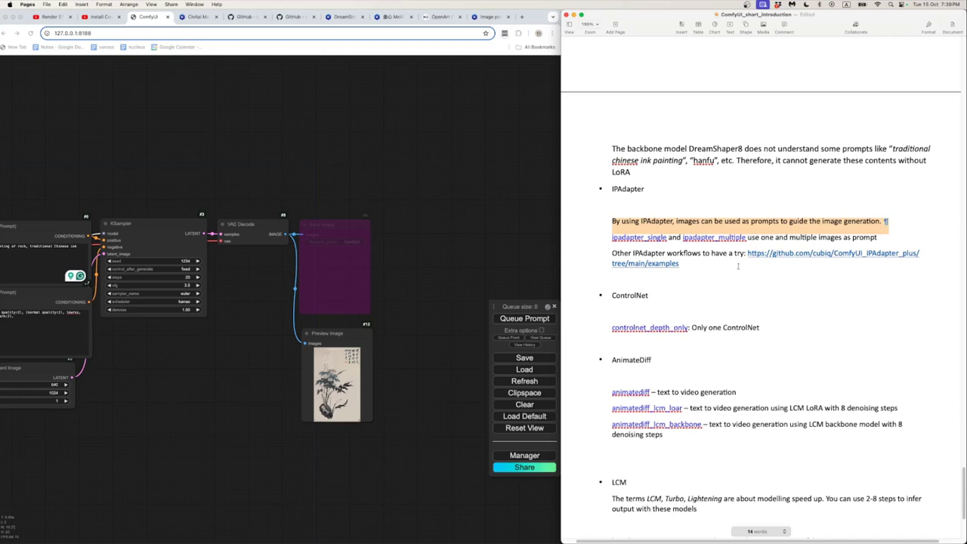
- Review the ipadapter_single and ipadapter_multiple workflow entries in the document's IPAdapter section
left_click(715, 263)
left_click_drag(609, 237, 668, 237)
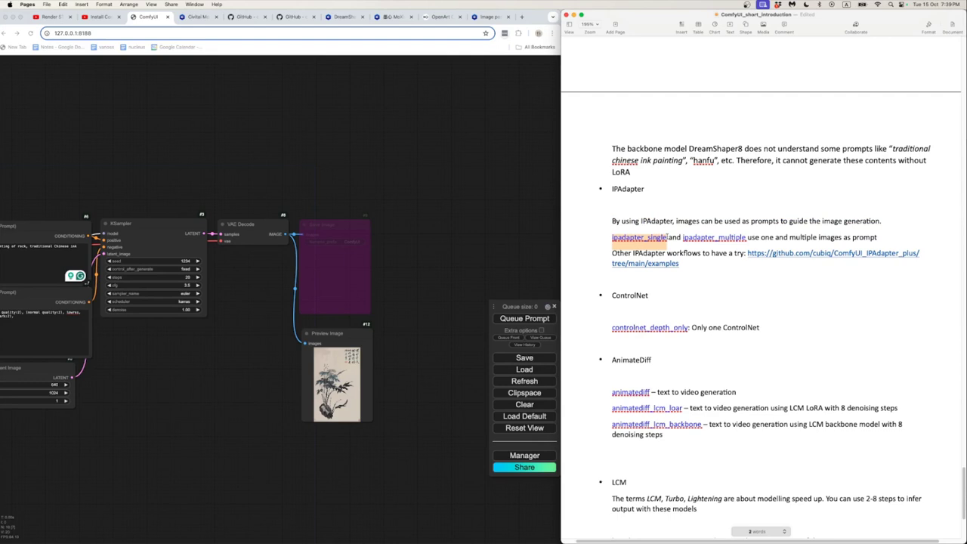
left_click_drag(682, 236, 750, 236)
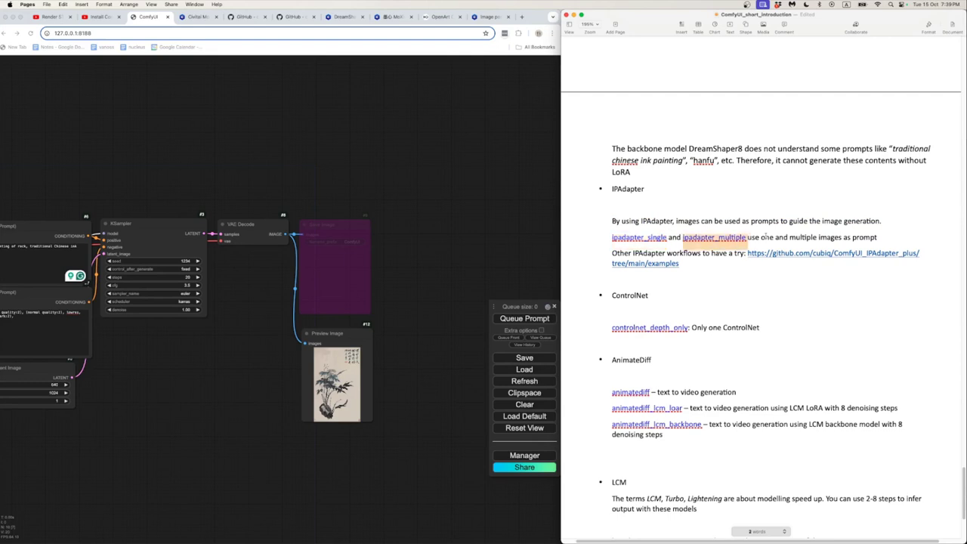
left_click(783, 236)
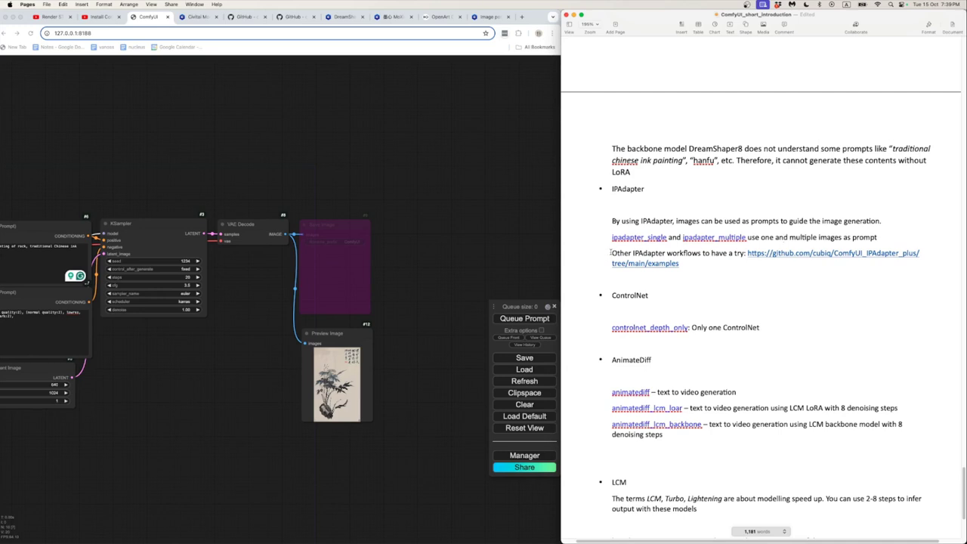
left_click_drag(609, 237, 668, 238)
left_click(706, 265)
- Load ipadapter_single.json from the Comfy_workflows folder in Finder onto the ComfyUI canvas
key("super+Tab")
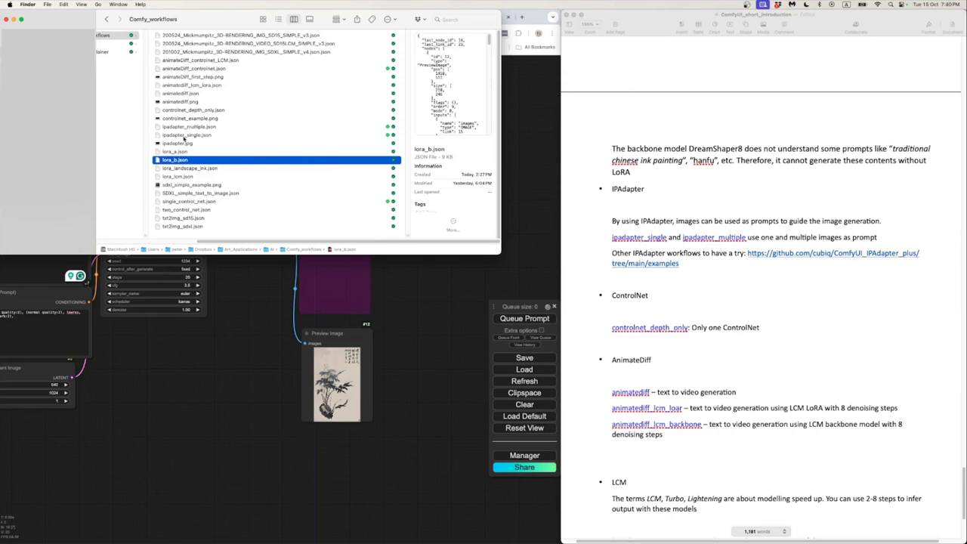
left_click_drag(184, 135, 191, 385)
scroll(190, 385, "left", 10)
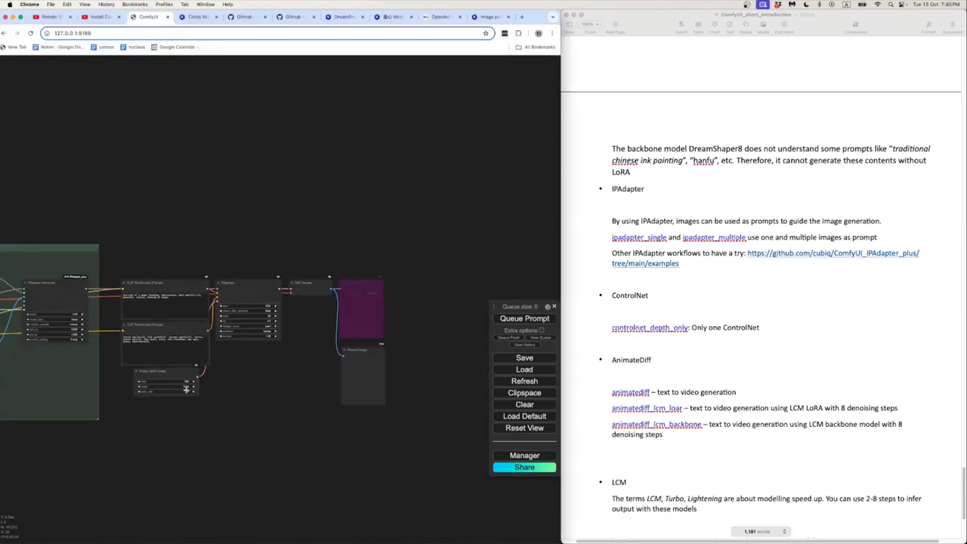
scroll(222, 397, "left", 10)
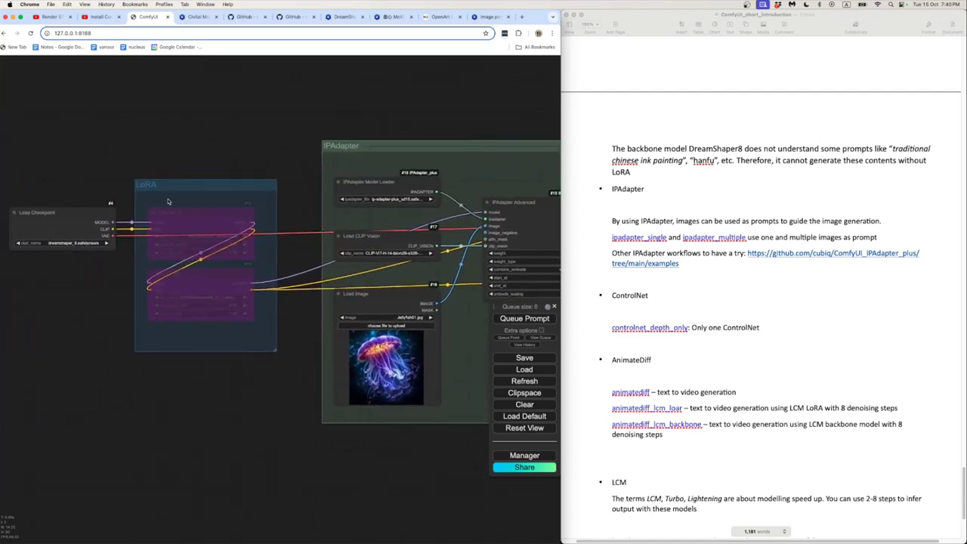
- Set the Load Checkpoint node's model to SD_1_5/realDream_15SD15.safetensors
scroll(169, 202, "up", 2)
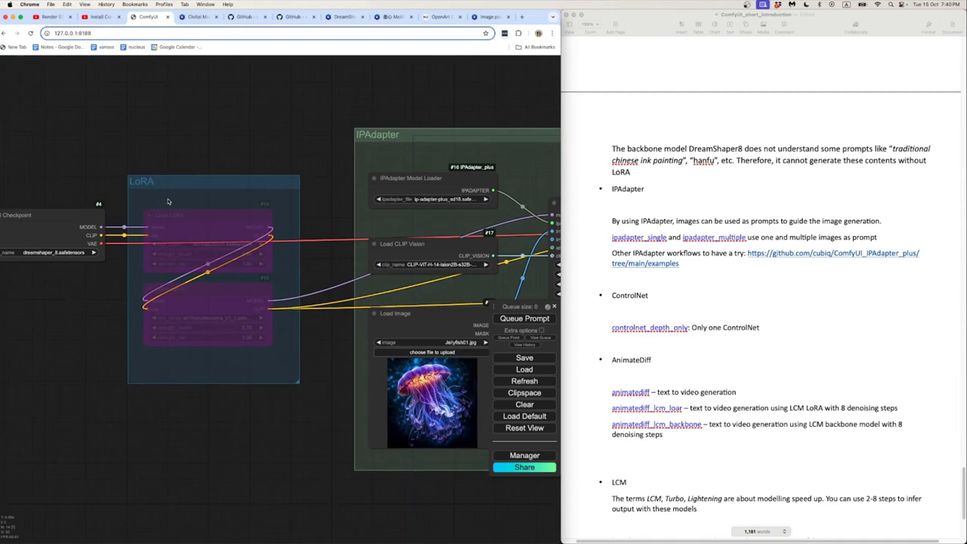
scroll(118, 314, "left", 5)
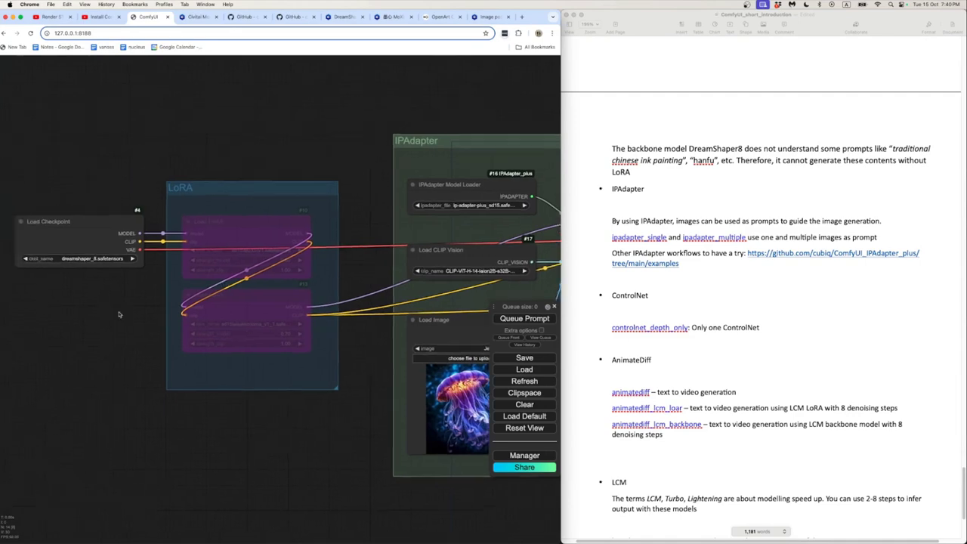
scroll(119, 314, "up", 2)
left_click(181, 263)
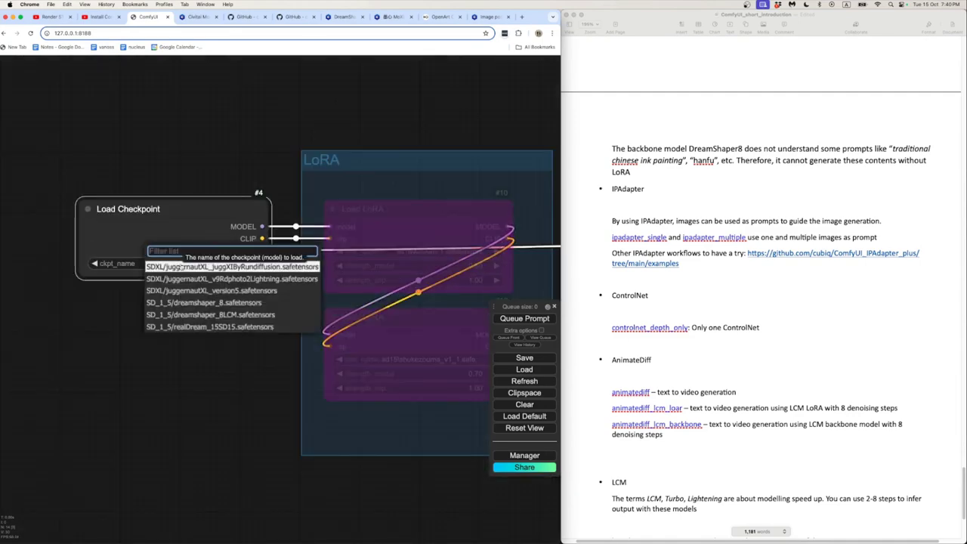
left_click(208, 327)
scroll(208, 327, "down", 5)
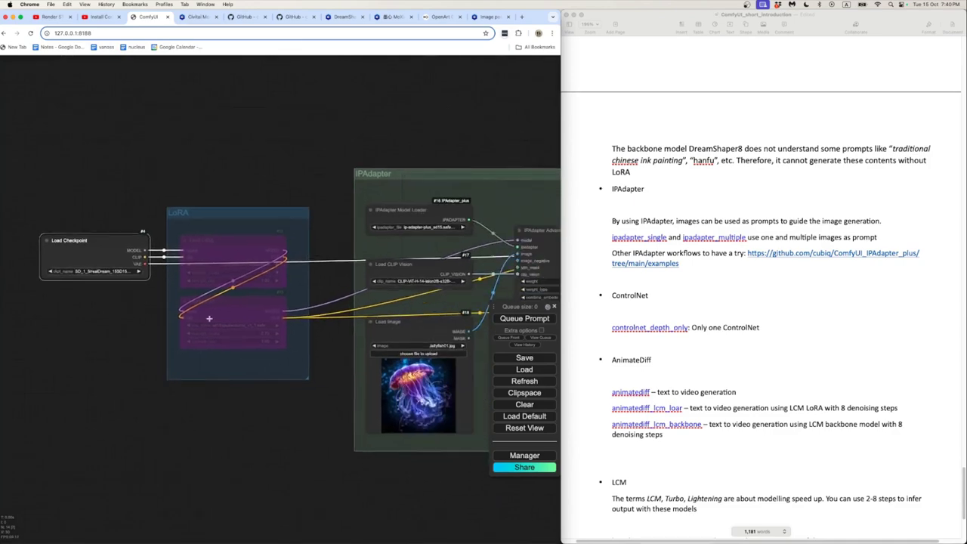
left_click_drag(267, 369, 119, 320)
scroll(257, 299, "up", 5)
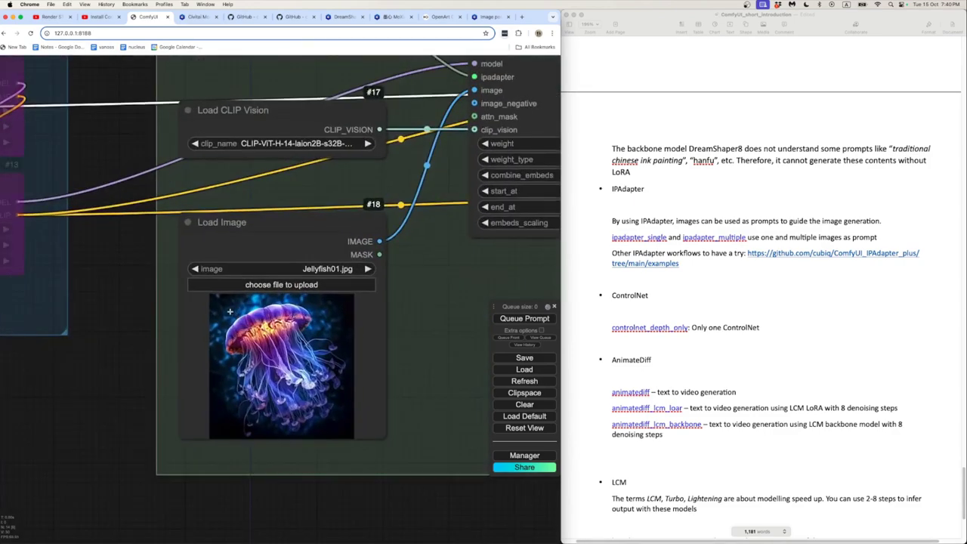
left_click(269, 285)
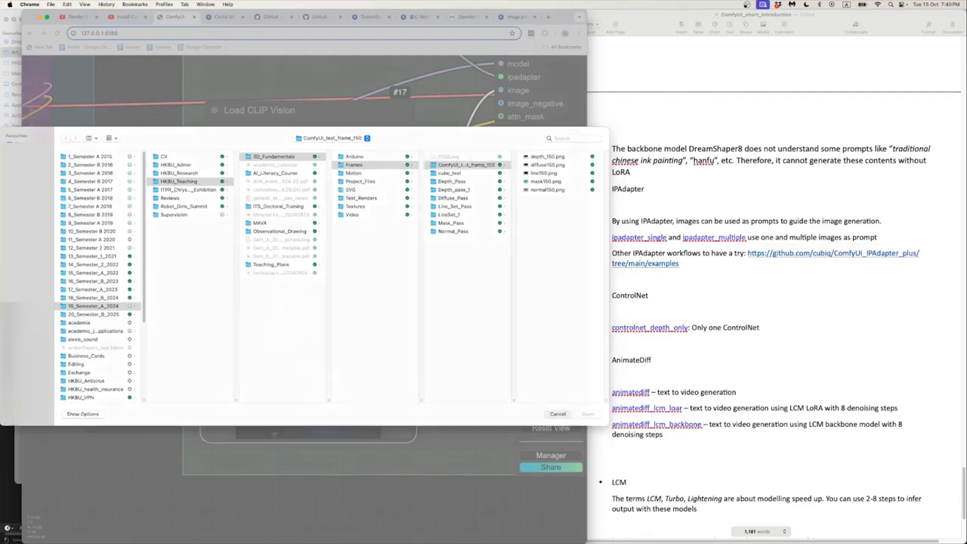
key("Escape")
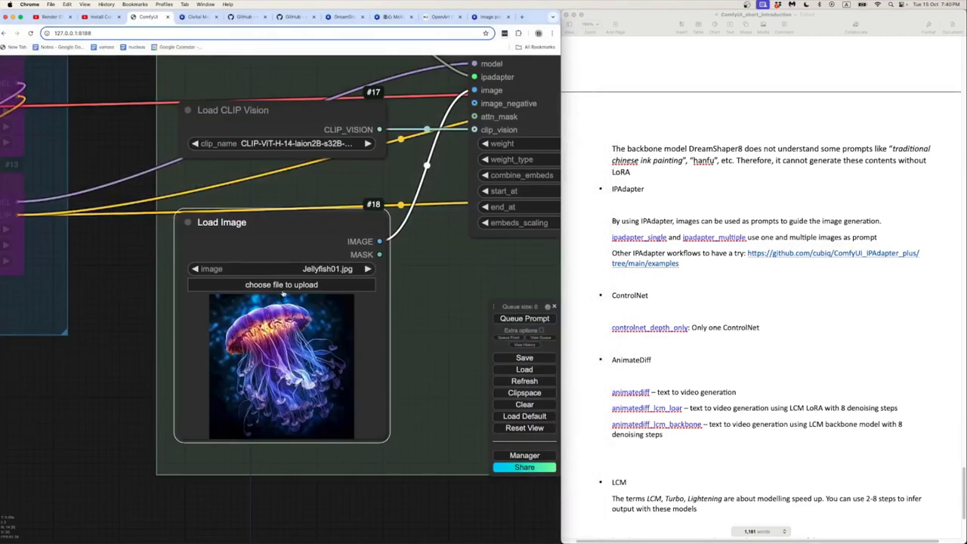
- Switch to Finder and open the input folder inside the ComfyUI folder
key("super+Tab")
scroll(198, 85, "left", 3)
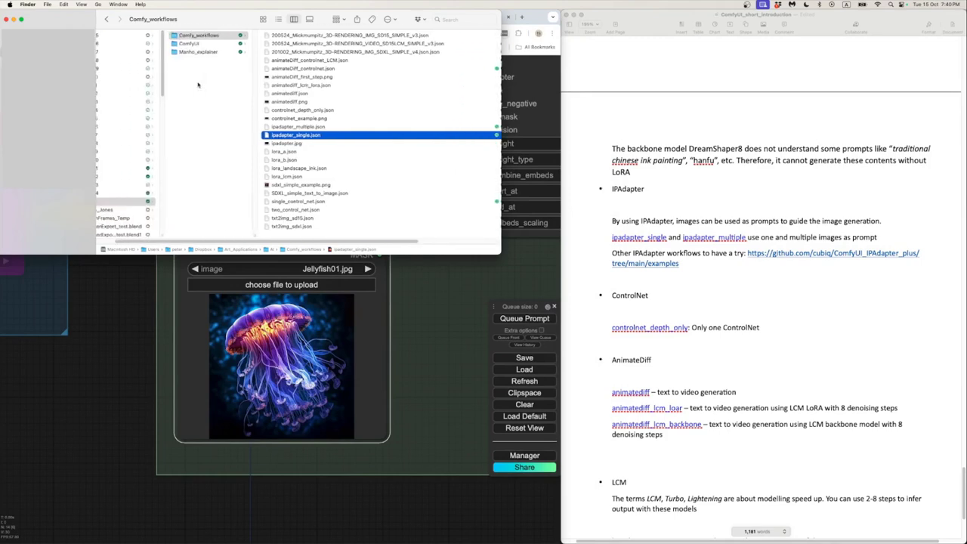
left_click(198, 43)
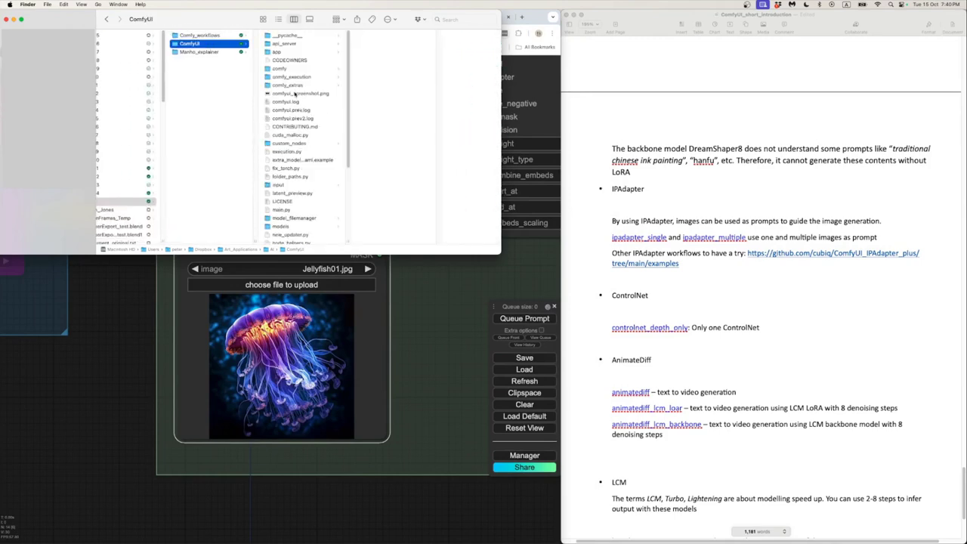
scroll(306, 187, "down", 5)
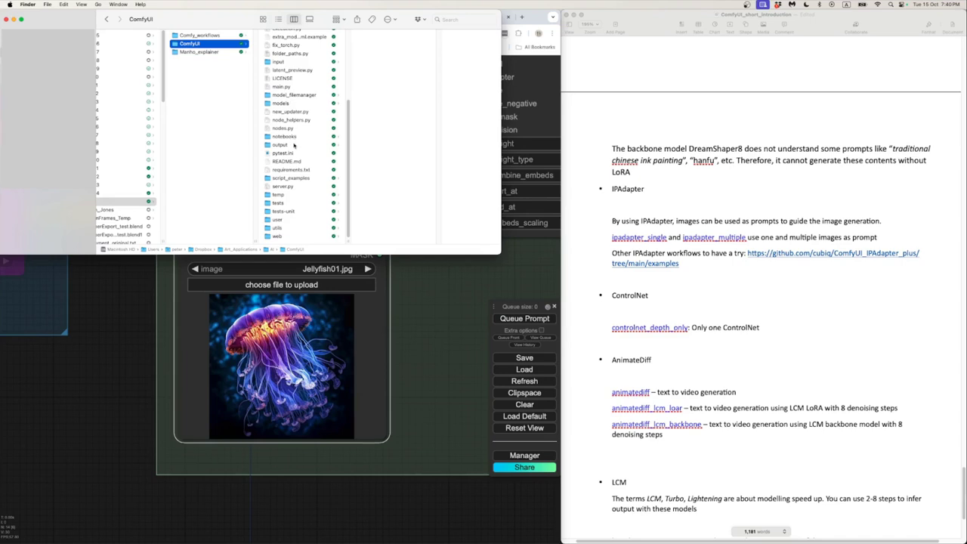
left_click(295, 62)
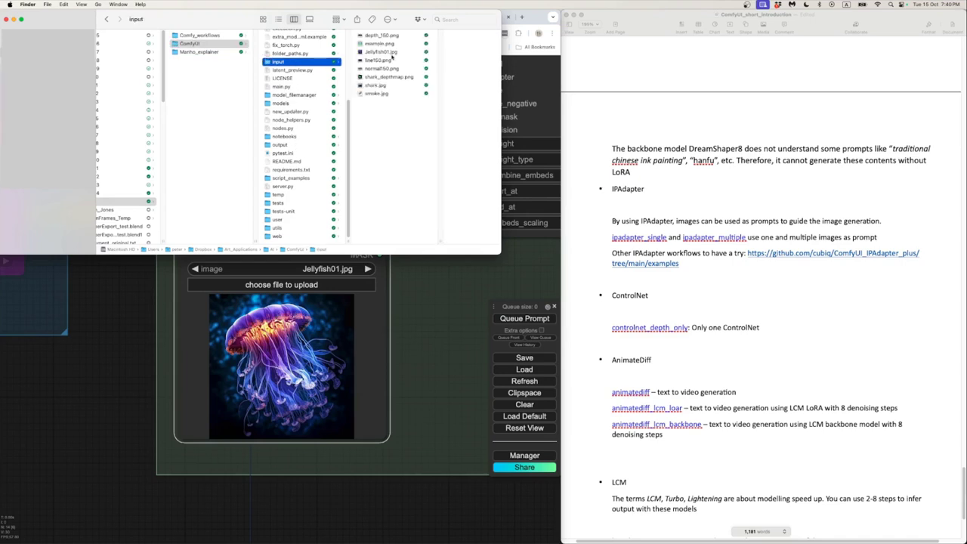
- Preview the images in the input folder, including Jellyfish01.jpg, normal150.png, smoke.jpg and shark_depthmap.png
left_click(383, 35)
key("Down")
key("Down")
key("Down")
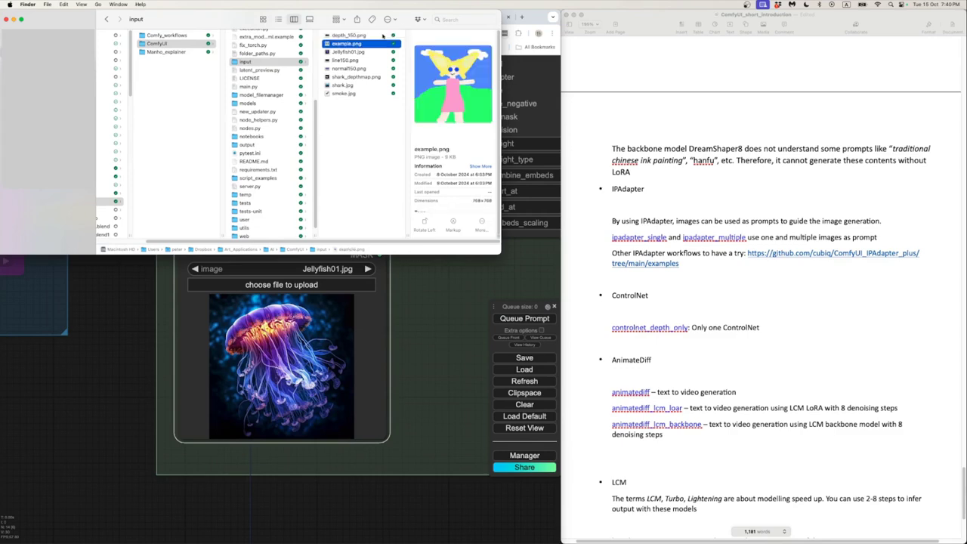
key("Up")
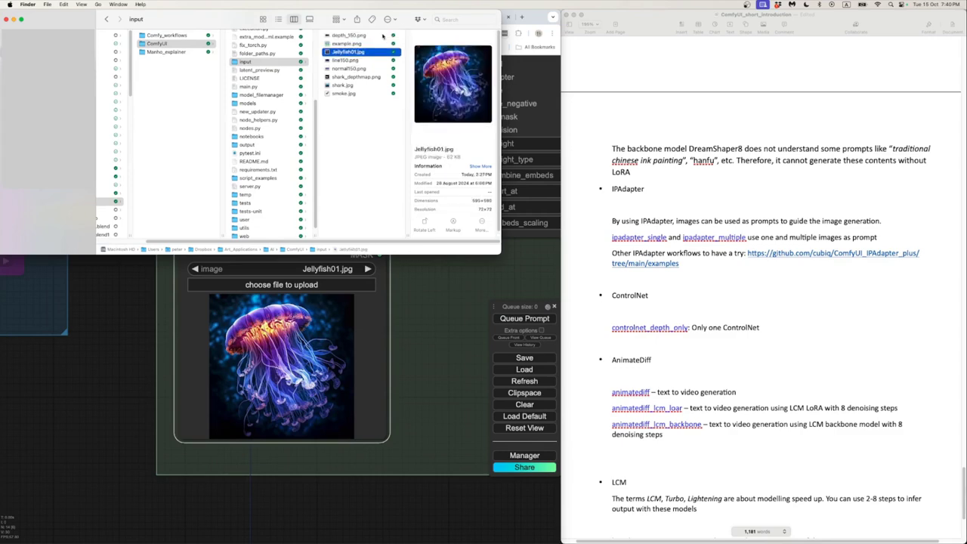
key("space")
key("space")
key("Down")
key("Down")
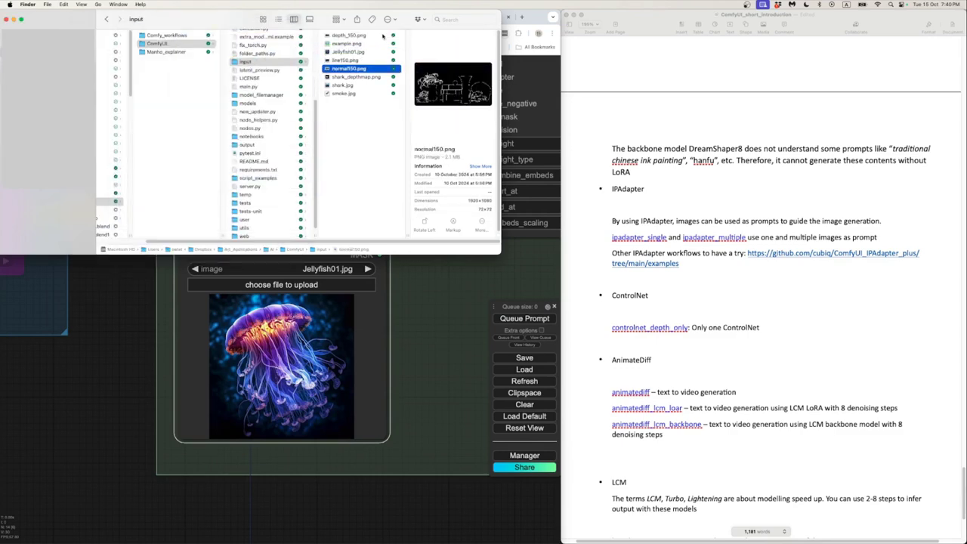
key("Down")
key("Down")
key("Down")
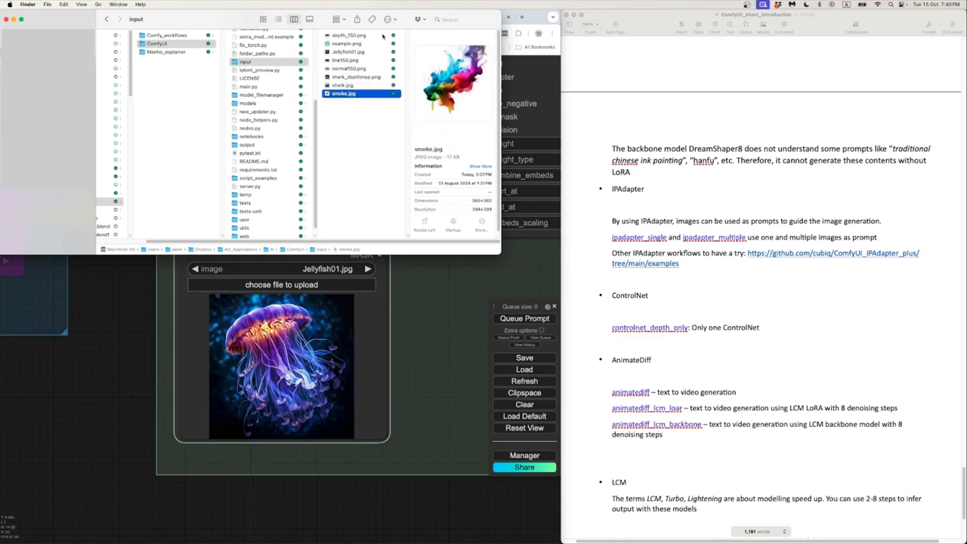
key("Up")
key("Up")
key("Up")
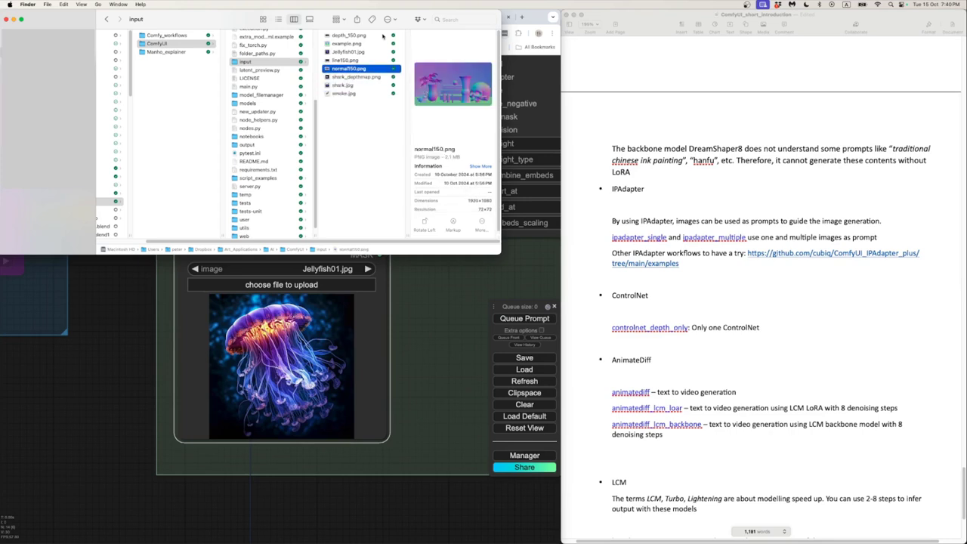
key("Up")
key("Up")
key("Down")
key("Down")
key("Down")
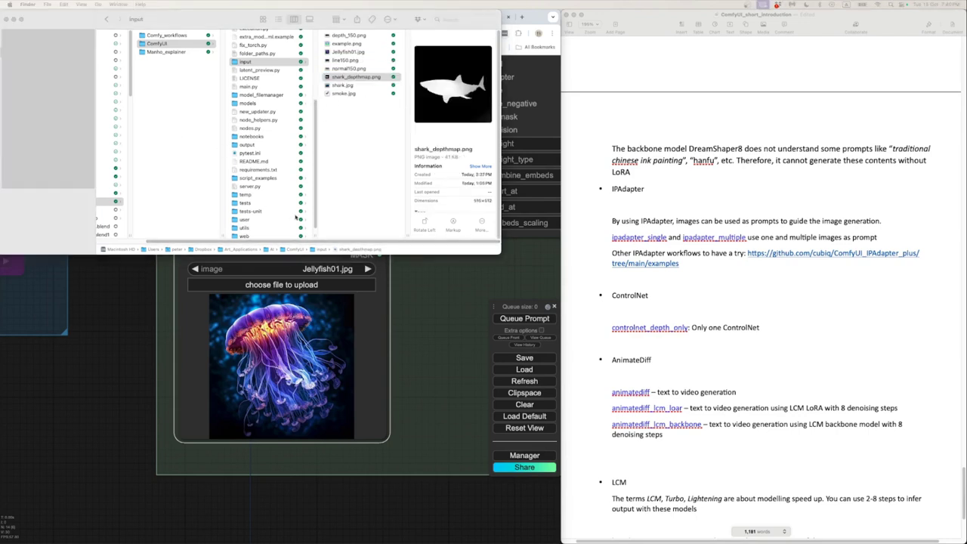
key("super+n")
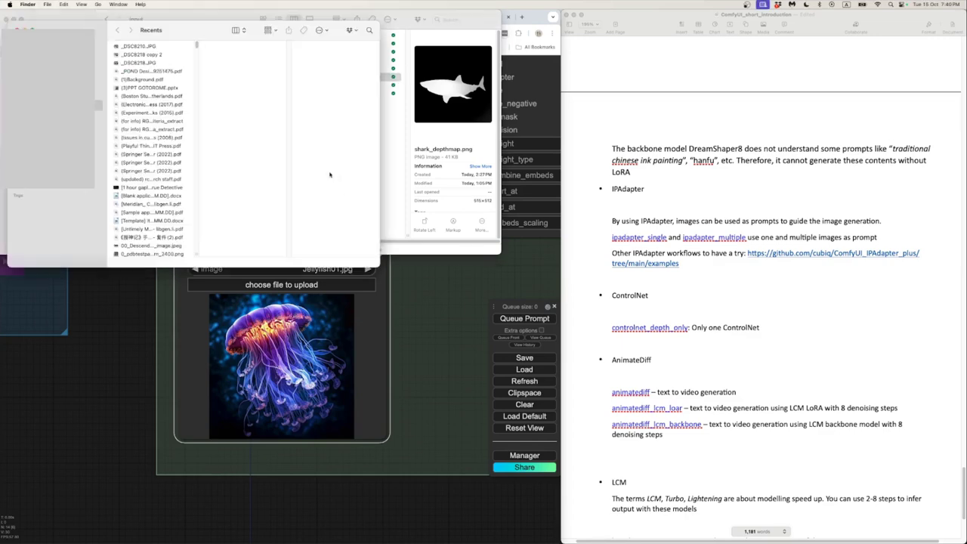
key("super+w")
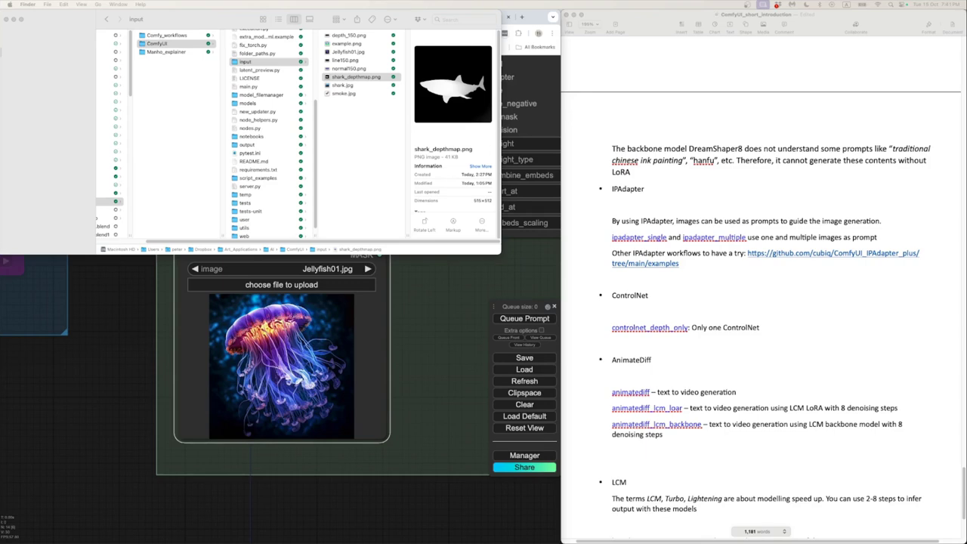
- Add Image0124.png to the ComfyUI input folder and preview it at full size
left_click(335, 176)
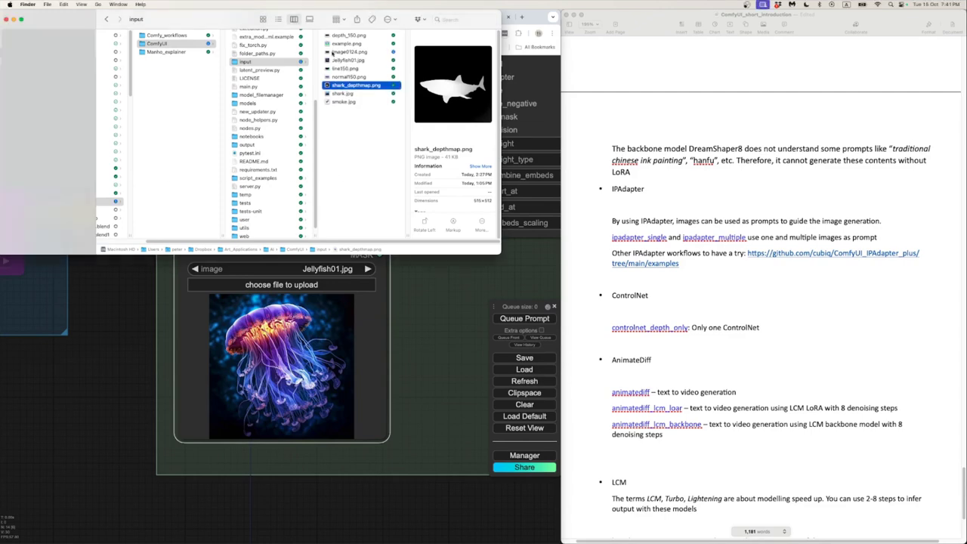
left_click(333, 52)
key("space")
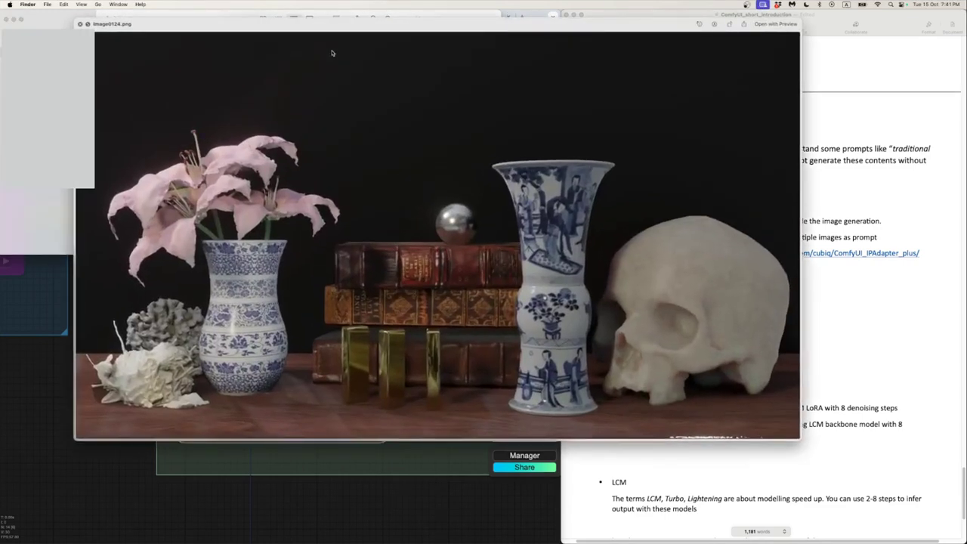
key("space")
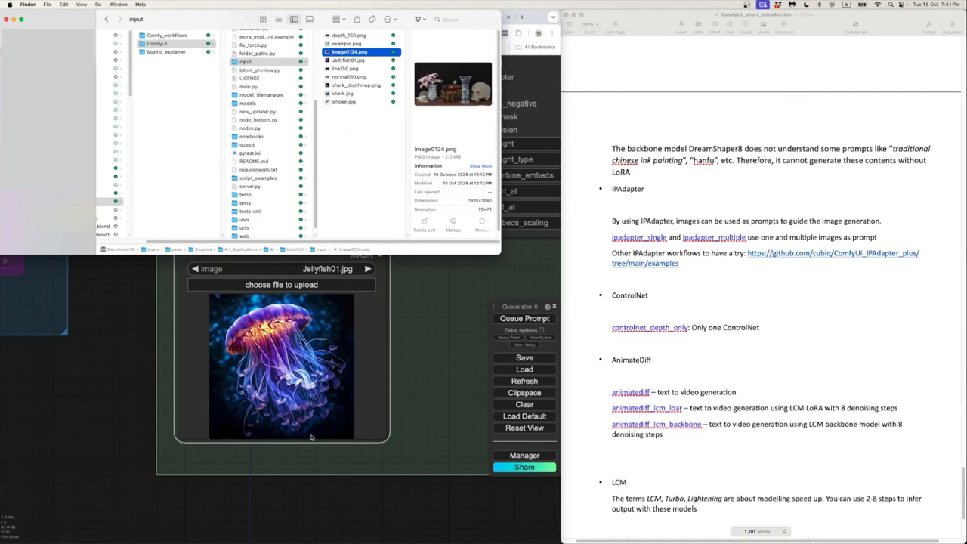
key("space")
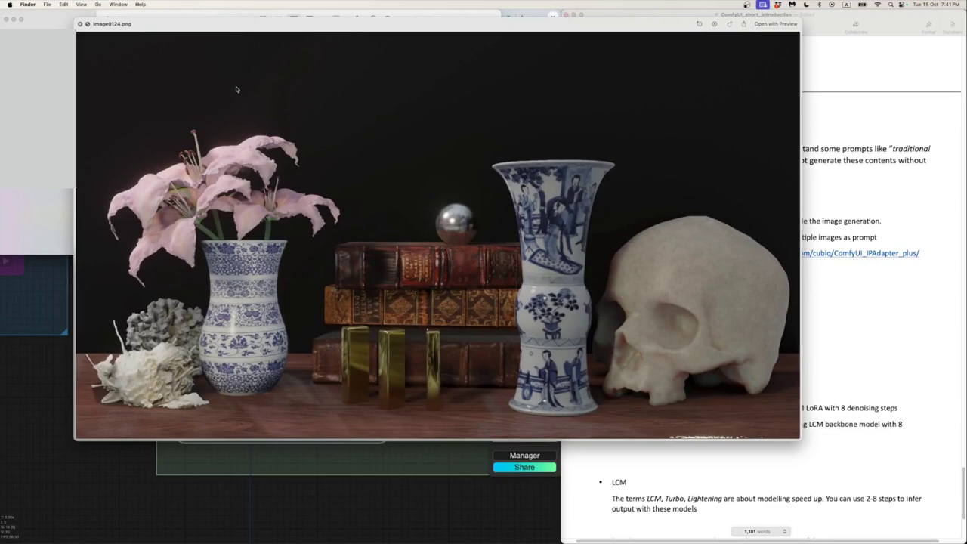
key("space")
- Switch back to ComfyUI and load Image0124.png from the AI/ComfyUI/input folder into the Load Image node
left_click(140, 324)
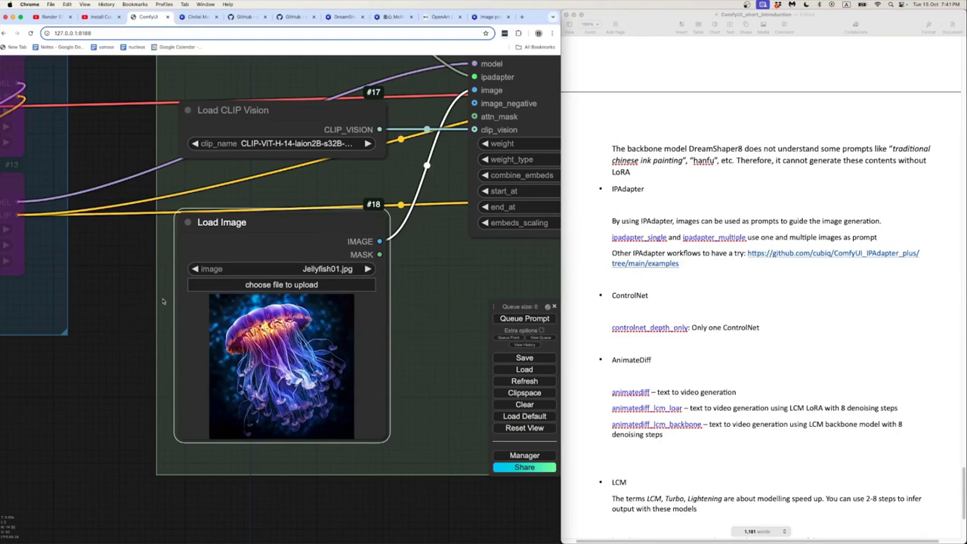
left_click(257, 286)
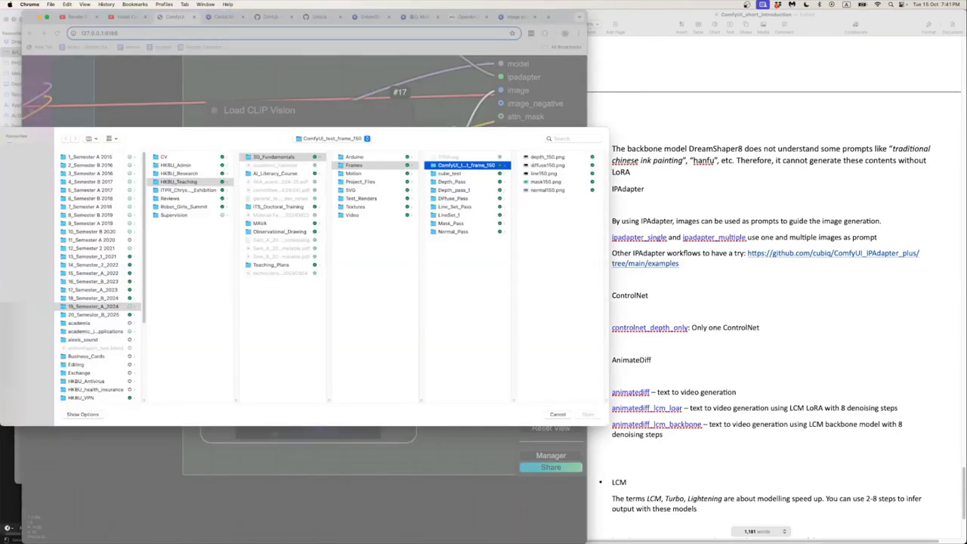
scroll(96, 328, "down", 5)
left_click(94, 324)
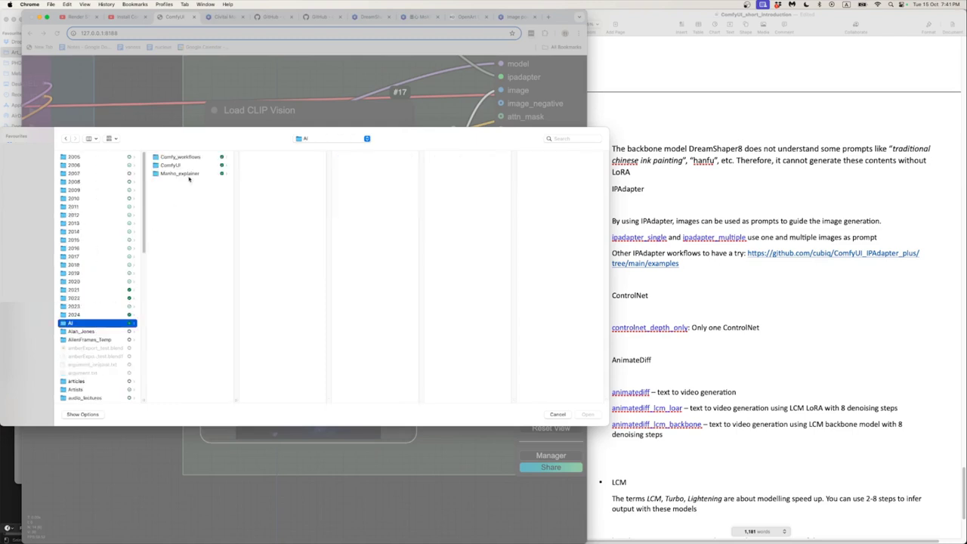
left_click(192, 165)
left_click(272, 307)
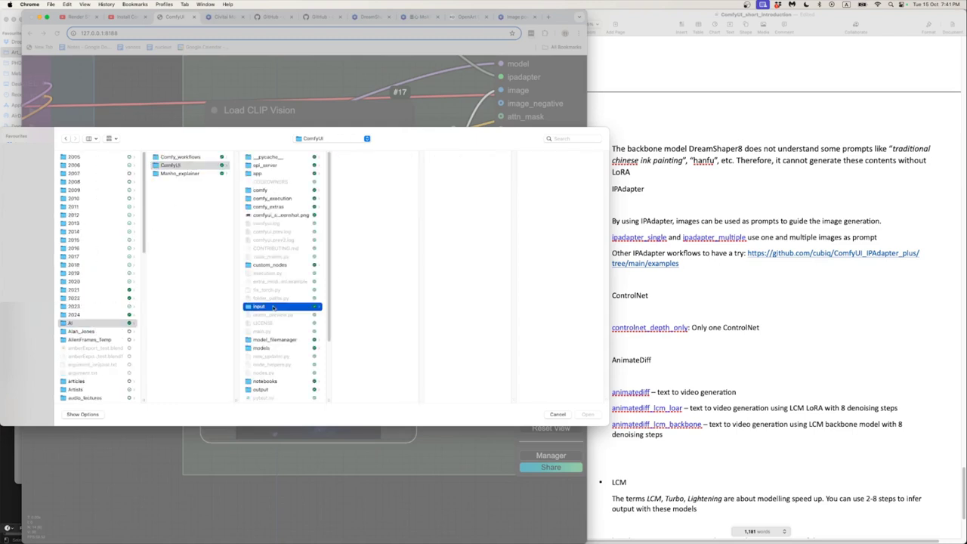
left_click(370, 173)
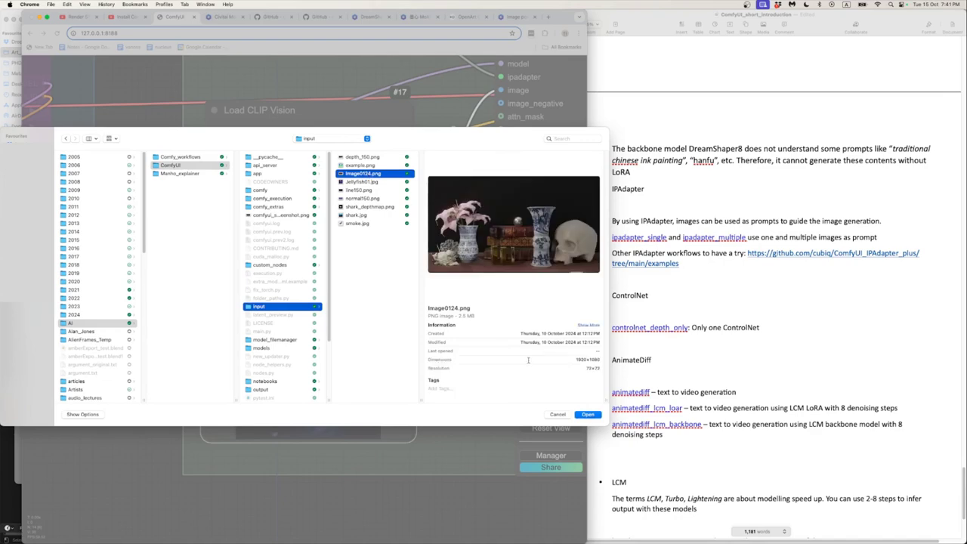
left_click(587, 414)
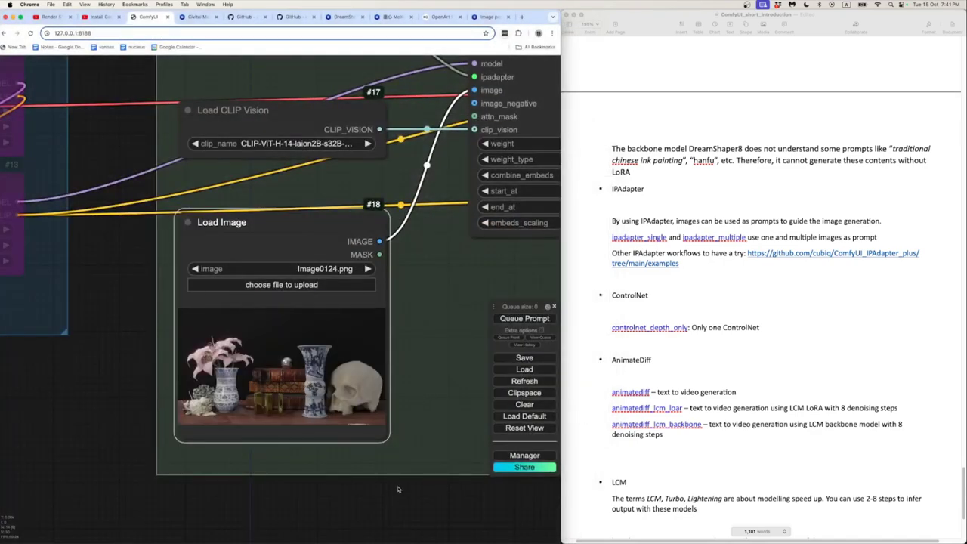
- Replace the positive prompt with "kitchen counter, cans, bottles, books, cooking (masterpiece, best quality:1.2)"
scroll(340, 453, "down", 8)
left_click_drag(350, 457, 303, 434)
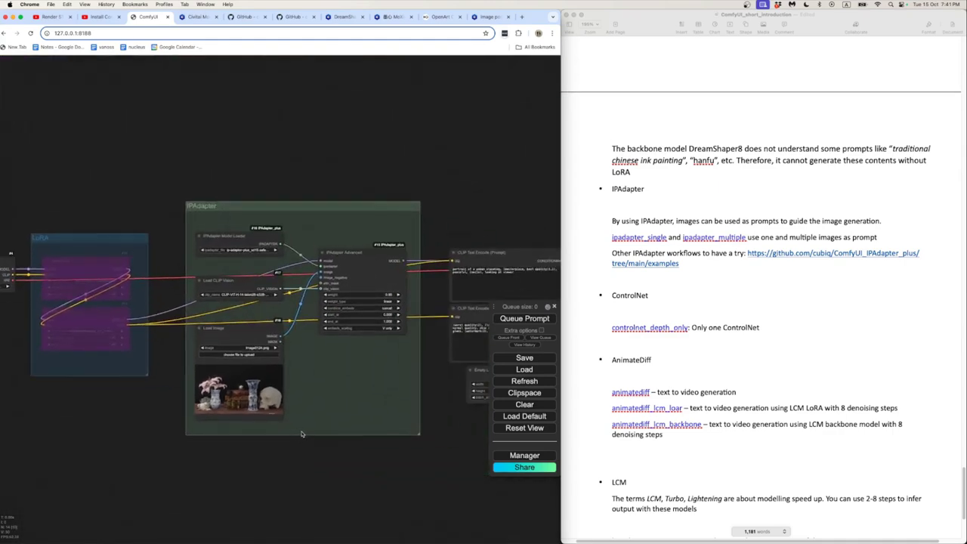
left_click_drag(434, 423, 315, 390)
scroll(315, 390, "up", 5)
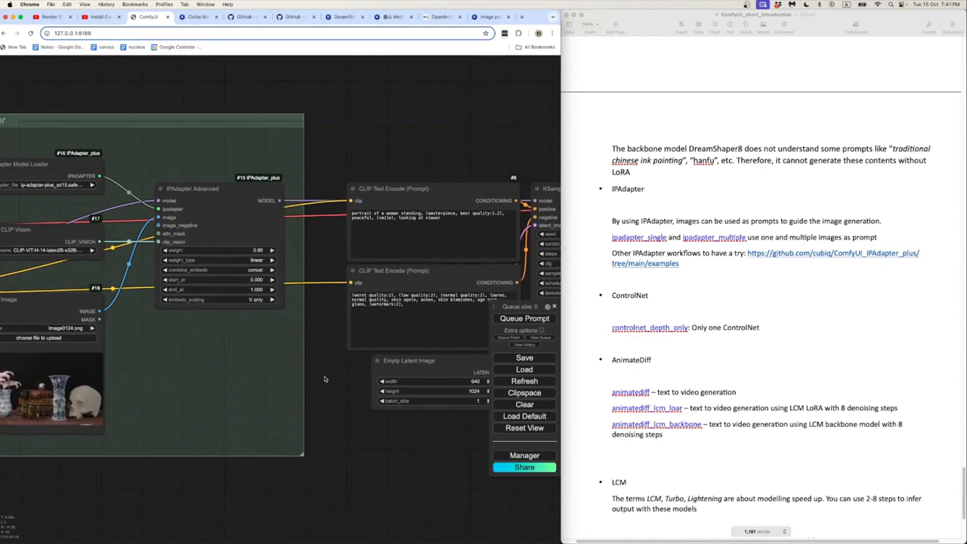
left_click_drag(324, 379, 355, 373)
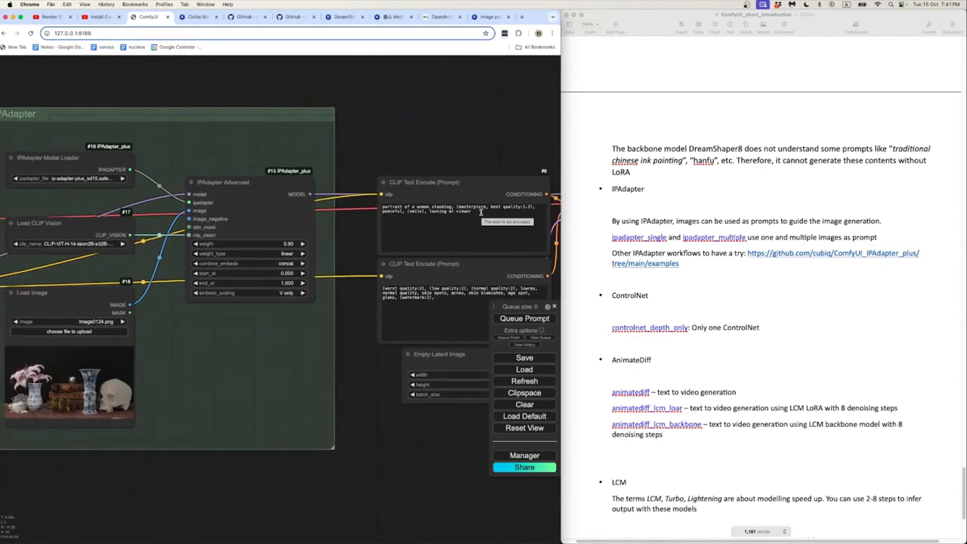
left_click(480, 212)
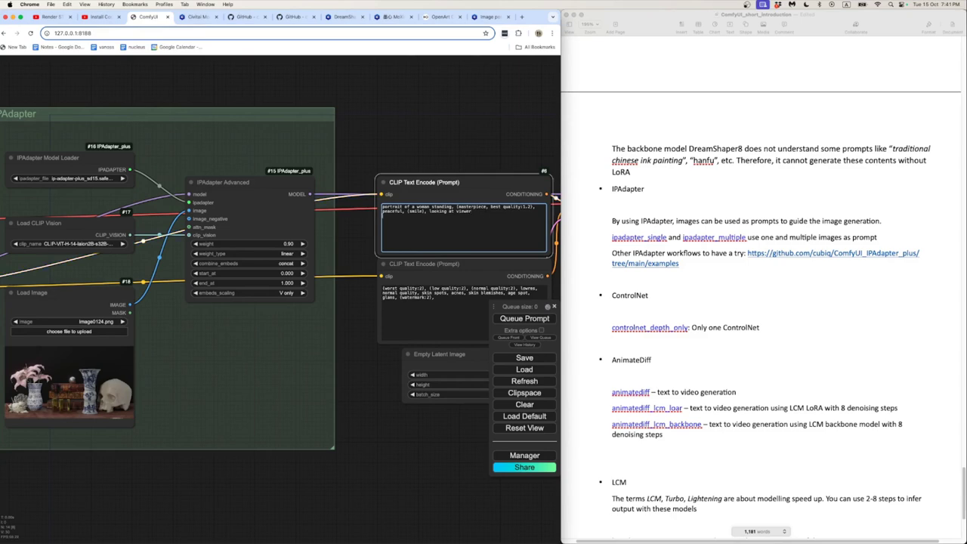
key("Return")
type("object")
key("BackSpace")
key("BackSpace")
key("BackSpace")
key("BackSpace")
type("kitchen mood")
type("ounter,")
type(" cans, bottle")
type("s, boo")
type("ks, cooking")
type(" (masterpiece, ")
type("best quality:1.2")
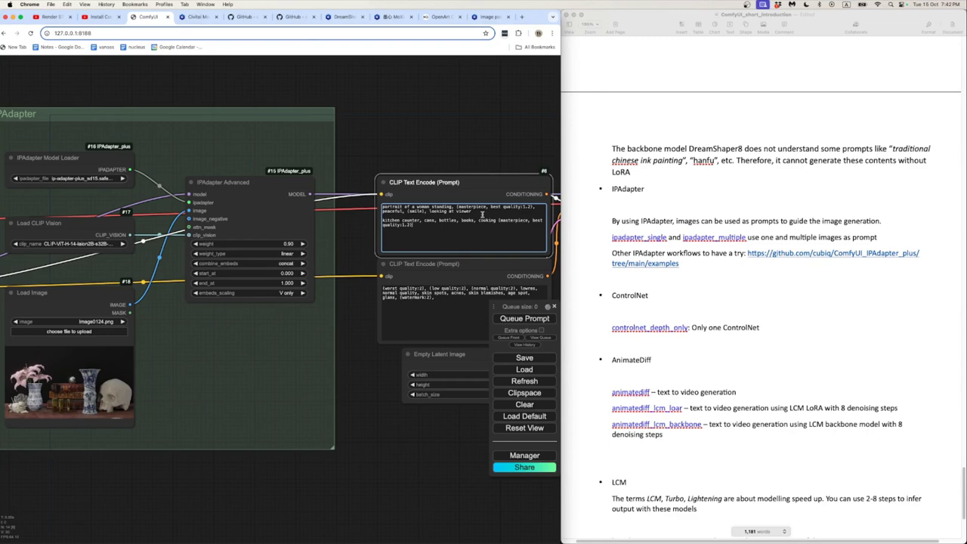
left_click_drag(471, 212, 385, 205)
key("BackSpace")
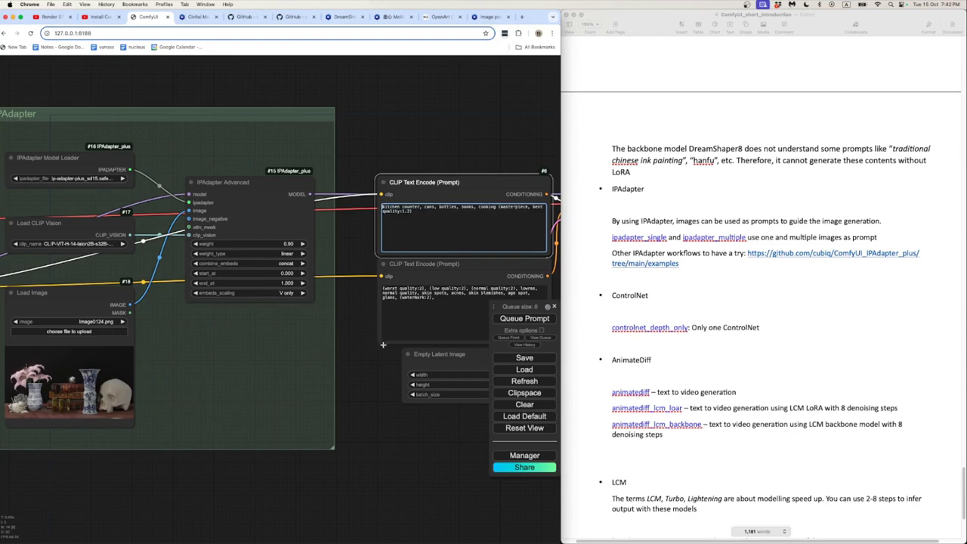
- Delete the skin spots, acnes, skin blemishes, age spot and glans terms from the negative prompt
left_click_drag(411, 321, 361, 315)
left_click(387, 299)
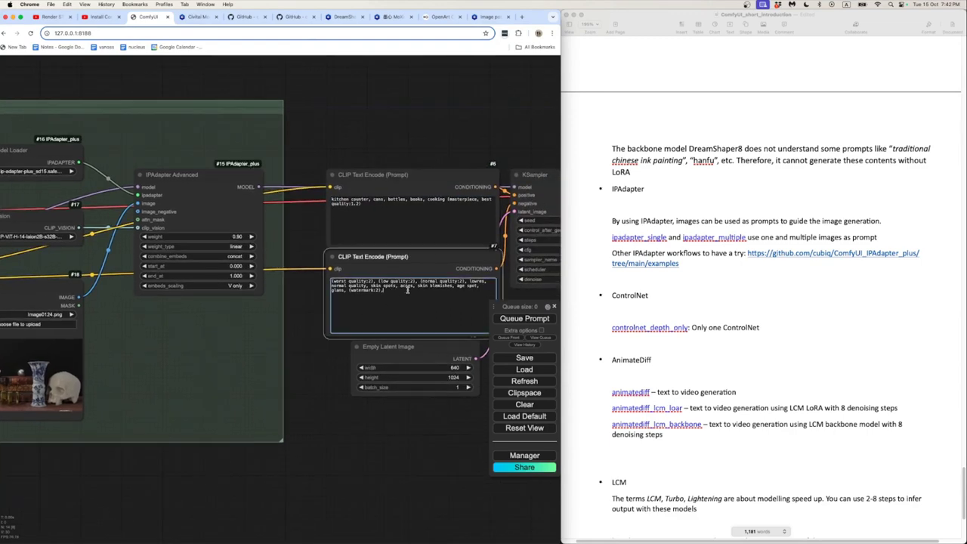
left_click_drag(359, 291, 371, 287)
key("BackSpace")
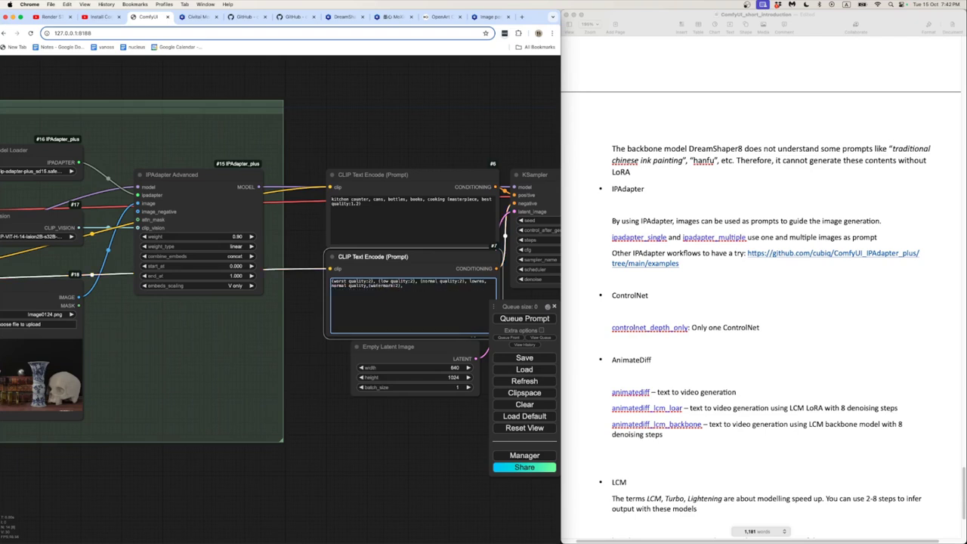
left_click(320, 387)
- Queue the IPAdapter workflow to generate an image from the kitchen counter prompt and the reference picture
scroll(324, 387, "down", 3)
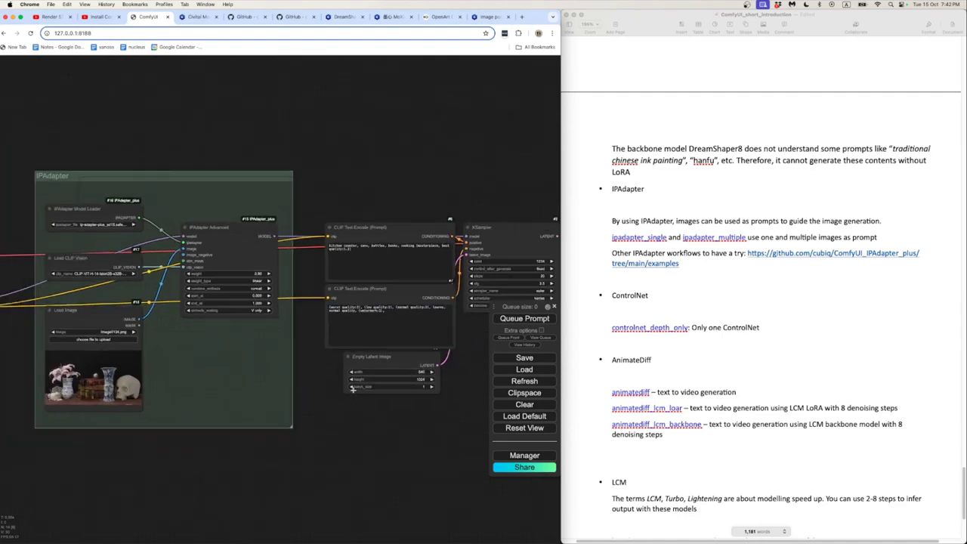
left_click_drag(379, 396, 334, 387)
scroll(334, 386, "up", 3)
scroll(373, 381, "down", 2)
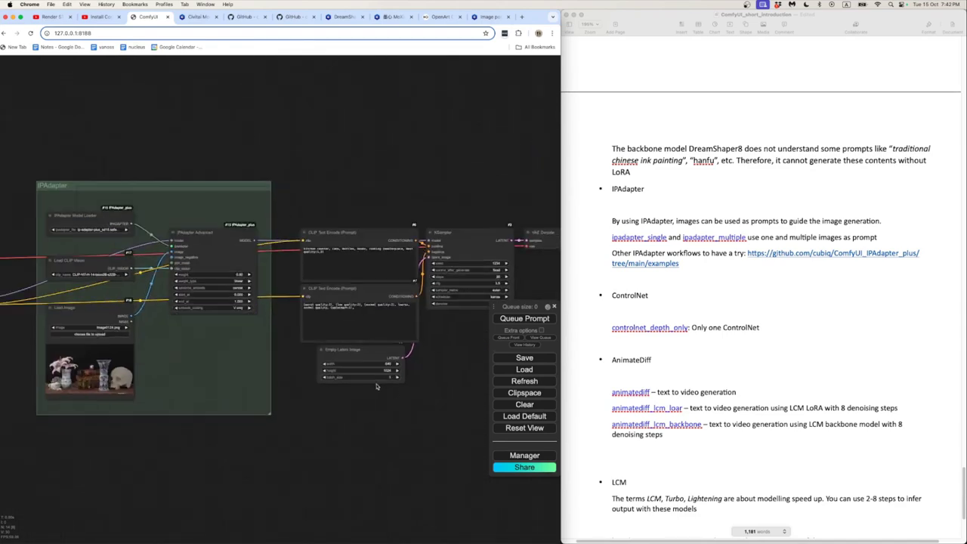
scroll(309, 383, "down", 2)
left_click_drag(310, 384, 277, 371)
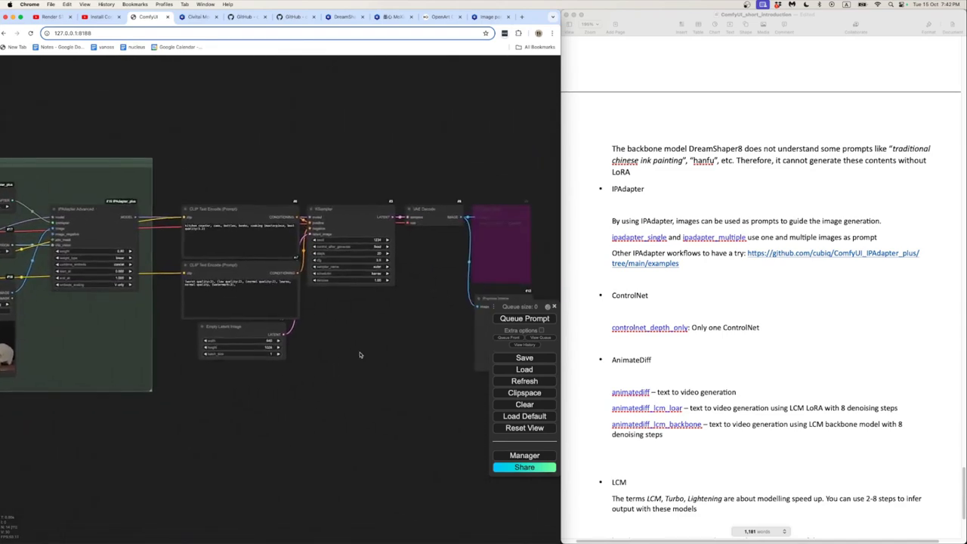
scroll(358, 356, "down", 3)
left_click_drag(358, 356, 418, 335)
scroll(355, 371, "down", 2)
scroll(353, 377, "down", 1)
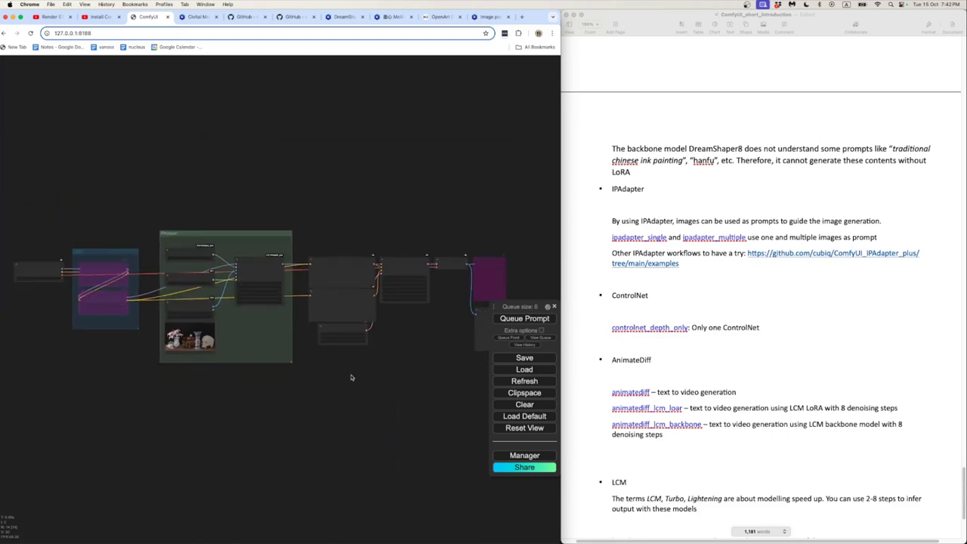
left_click_drag(352, 378, 378, 377)
scroll(376, 375, "up", 3)
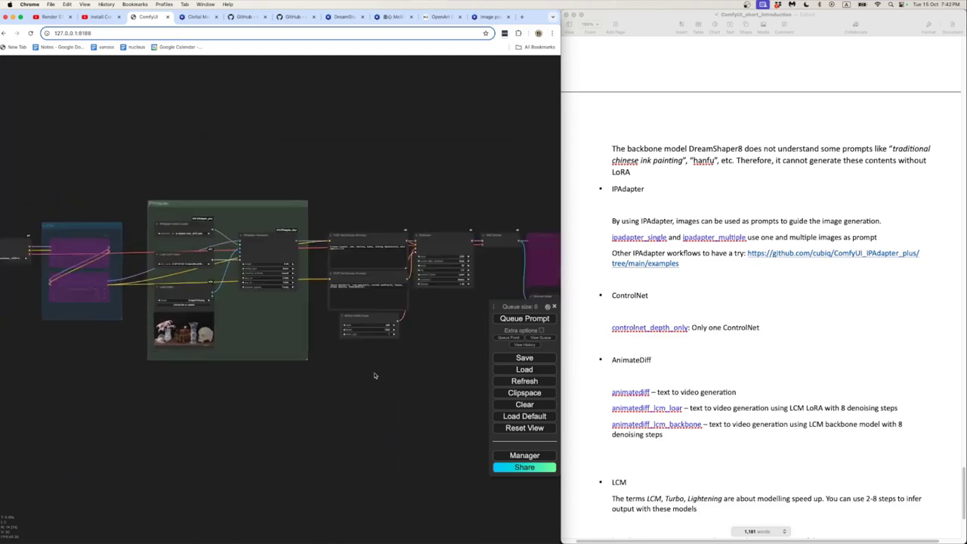
left_click(506, 319)
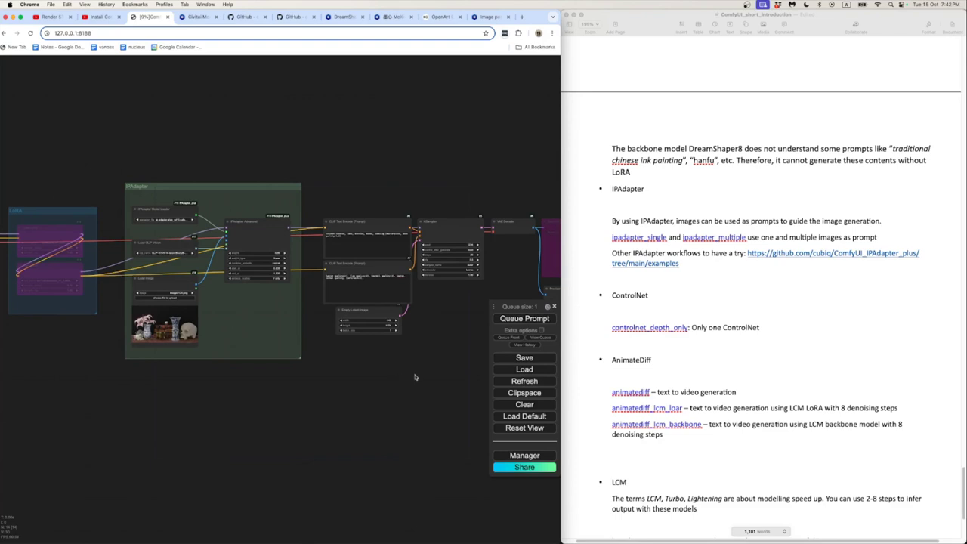
- Switch to Terminal and follow the sampling progress of the queued generation
left_click_drag(417, 375, 387, 363)
scroll(352, 363, "down", 3)
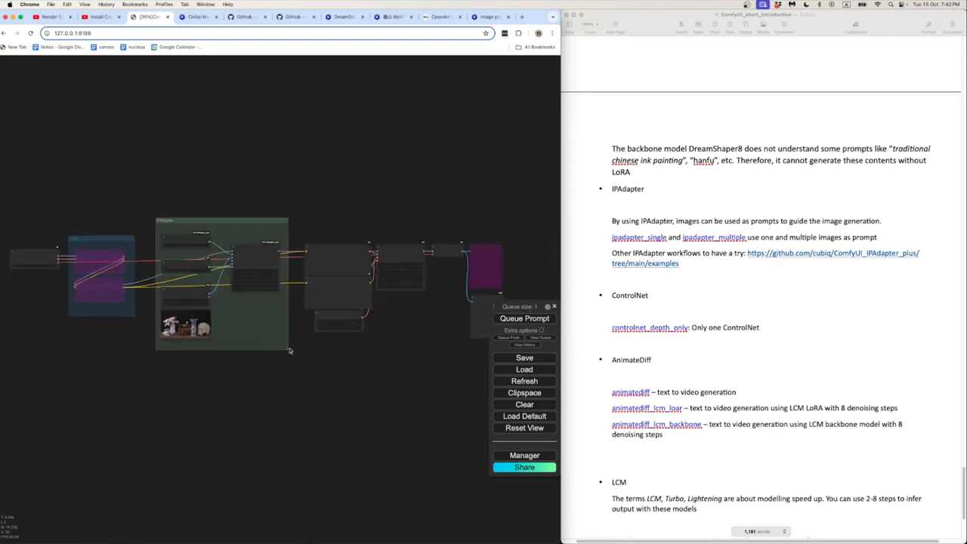
scroll(266, 351, "up", 4)
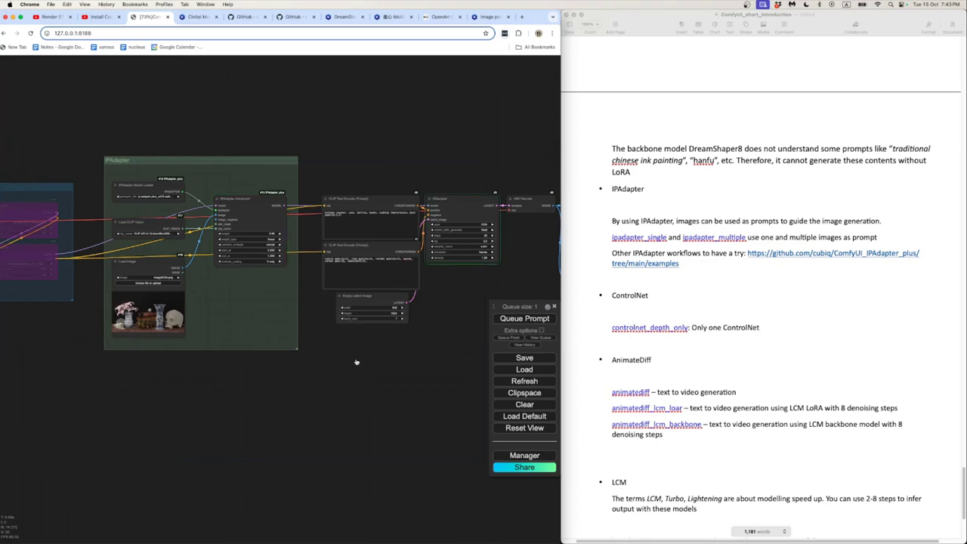
key("super+Tab")
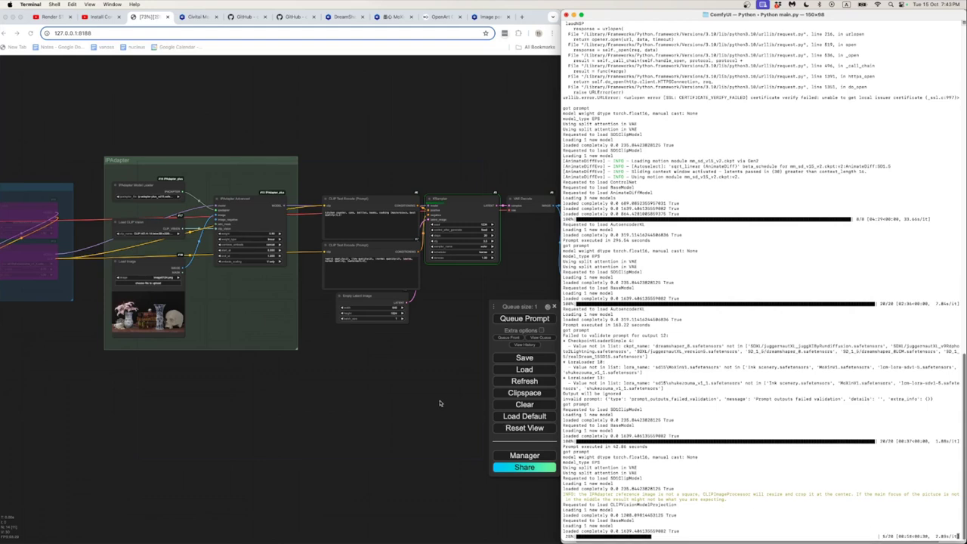
scroll(440, 403, "right", 5)
scroll(350, 371, "left", 4)
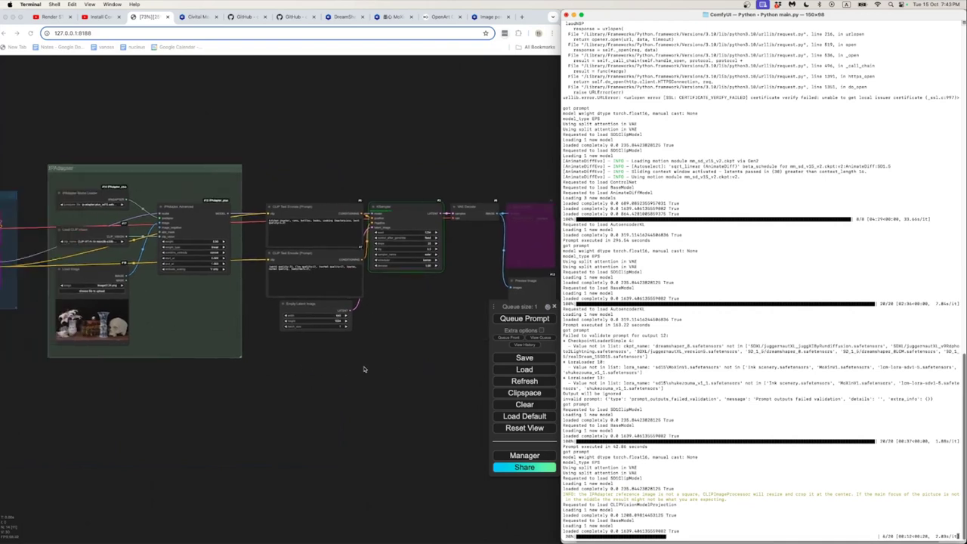
left_click_drag(371, 370, 340, 365)
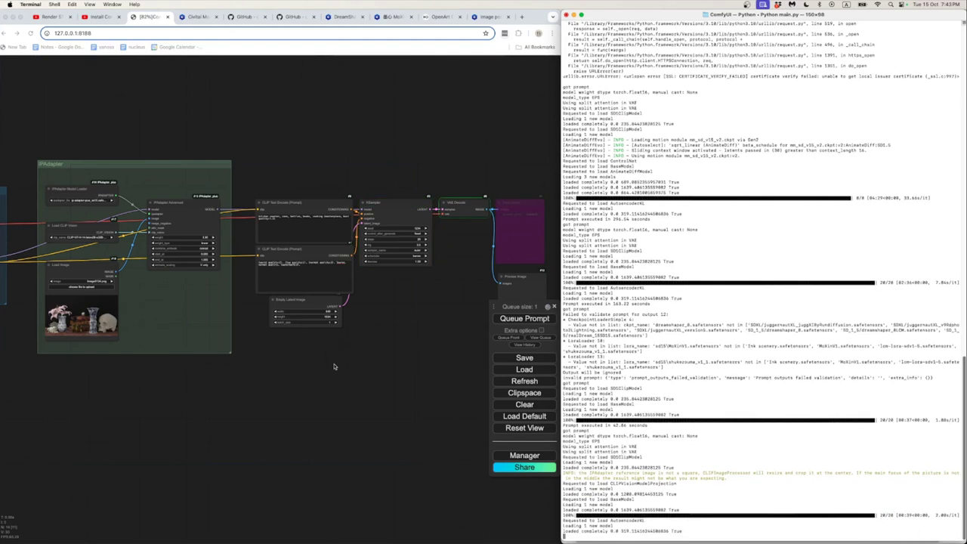
- Examine the generated picture up close in the Preview Image node
scroll(442, 330, "up", 10)
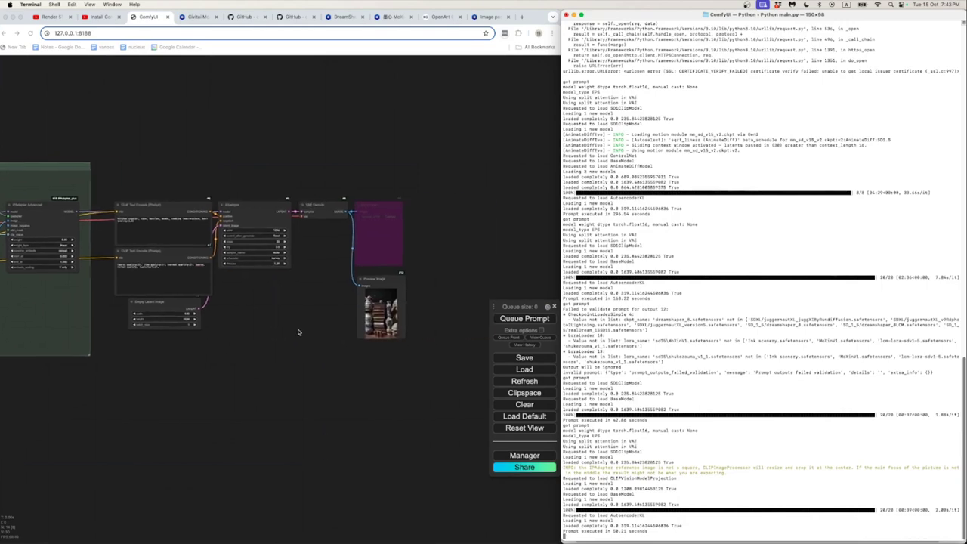
scroll(393, 326, "up", 3)
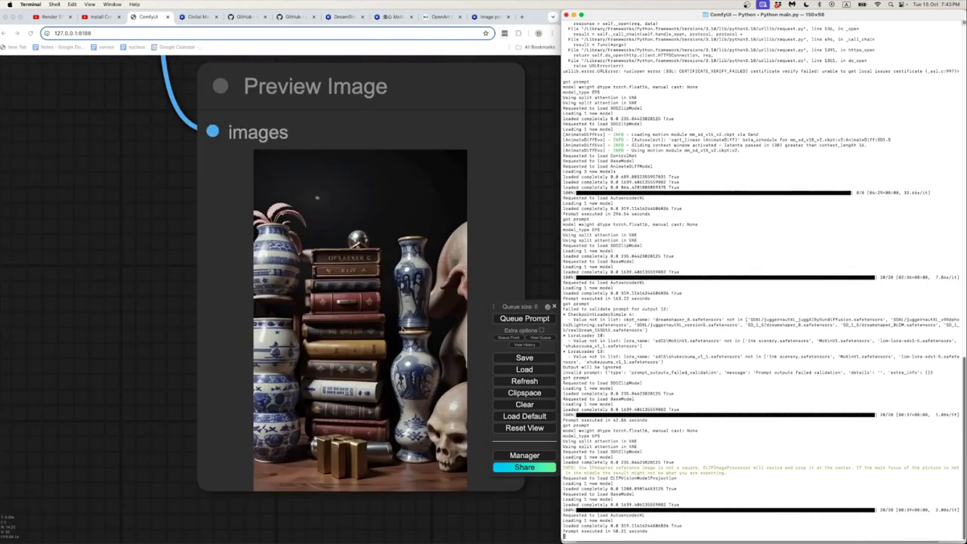
scroll(384, 334, "up", 3)
scroll(344, 340, "up", 2)
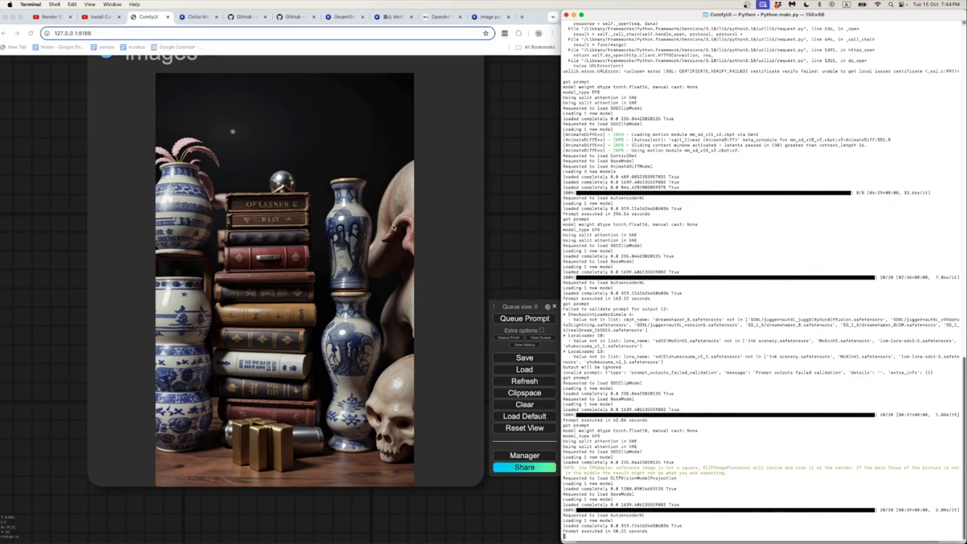
scroll(275, 251, "down", 2)
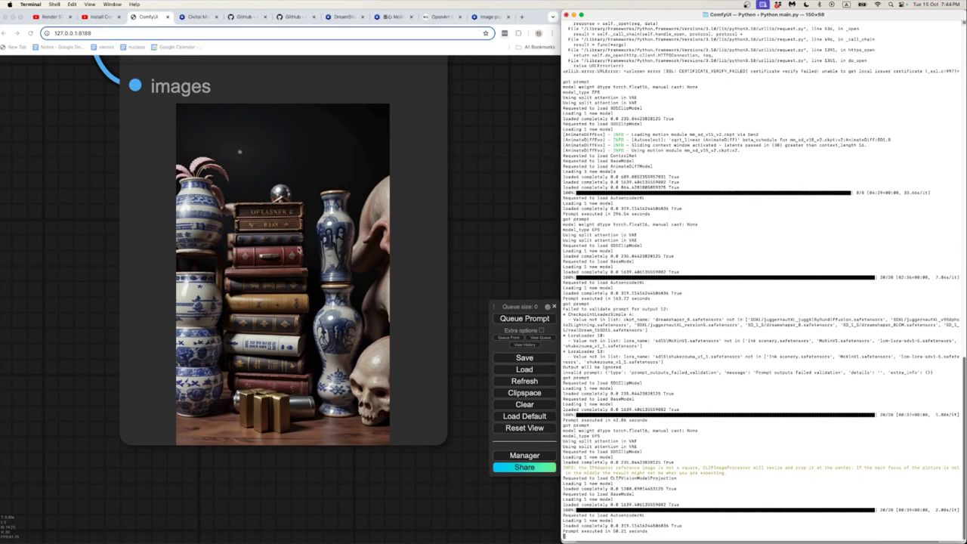
scroll(102, 268, "down", 10)
- Replace the positive prompt with "HR Giger, alien, xenomorph, illustration, horror, gore, mechanical, high detail, high quality"
left_click_drag(237, 267, 362, 293)
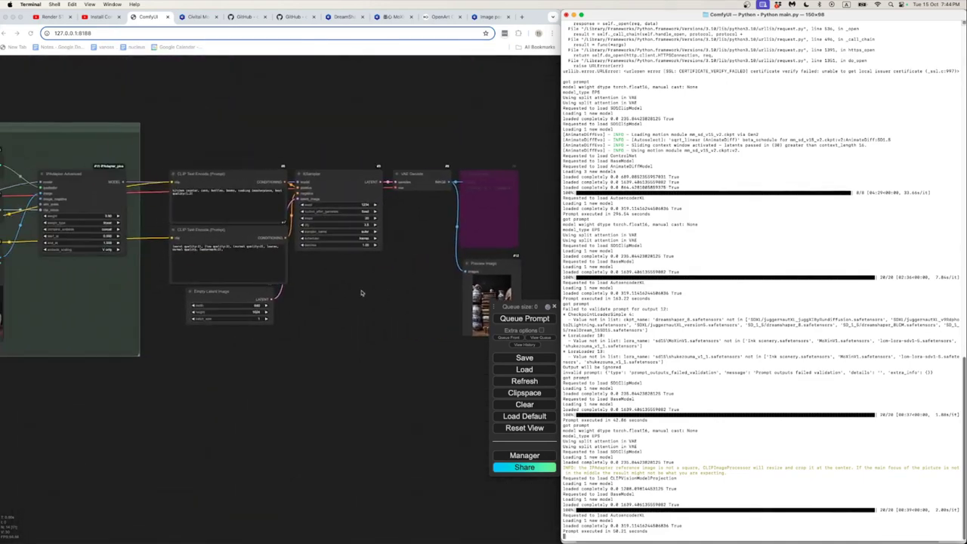
scroll(205, 382, "left", 5)
left_click(278, 191)
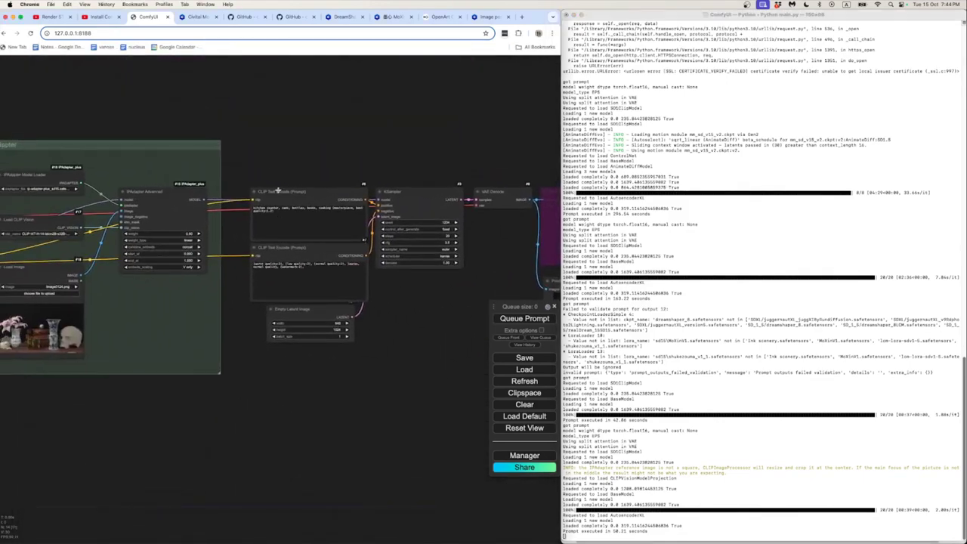
scroll(278, 190, "up", 3)
triple_click(301, 232)
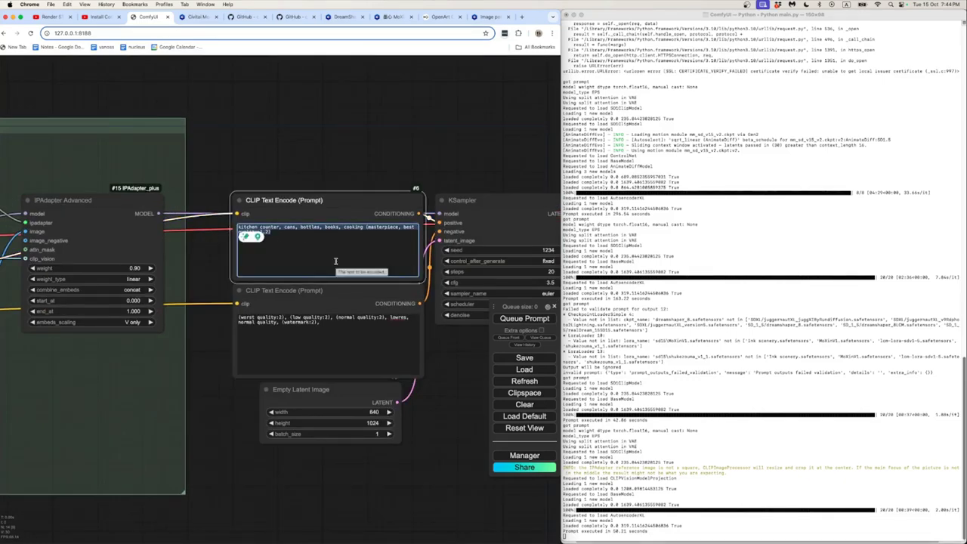
type("HR Giger, ")
type("slim")
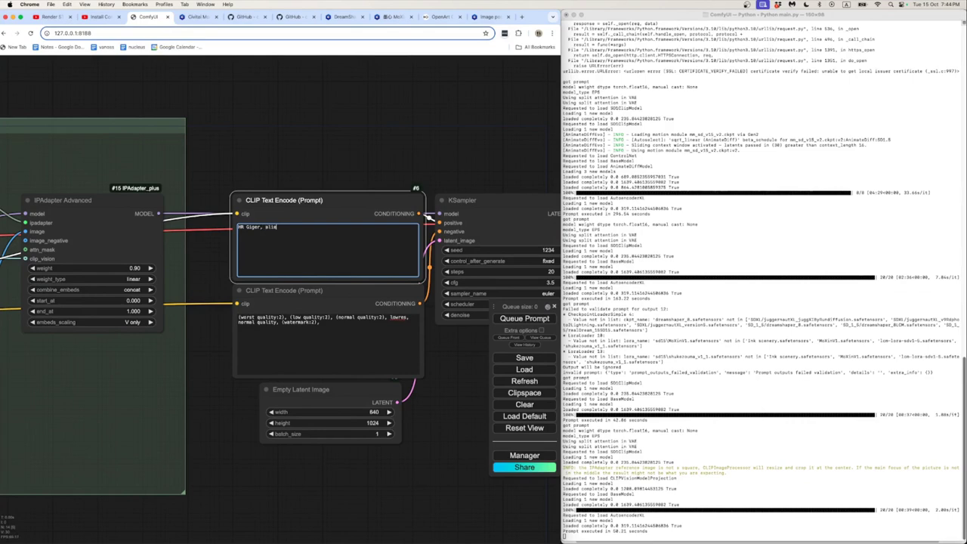
type(", xenomorph, illustration, horror, gore, mechanic")
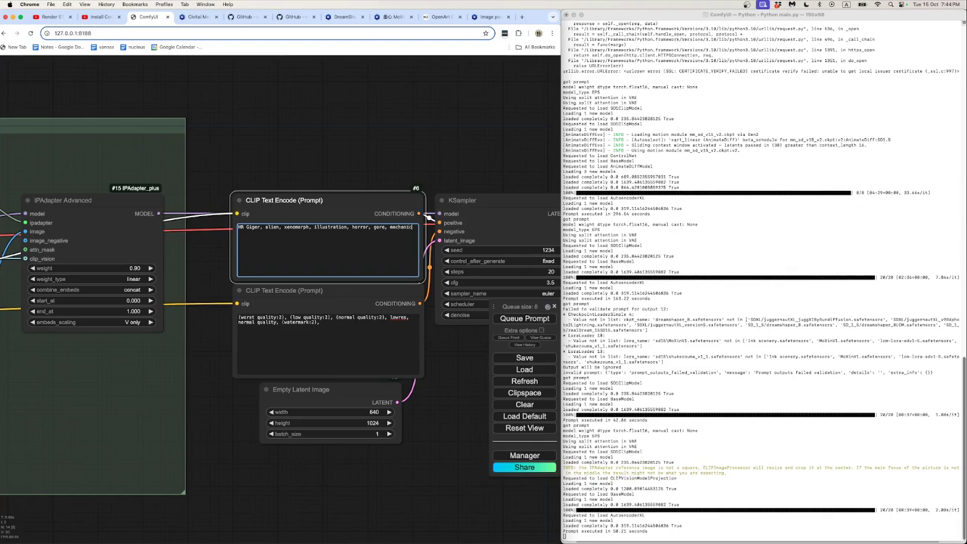
type("al, high detail, high quality")
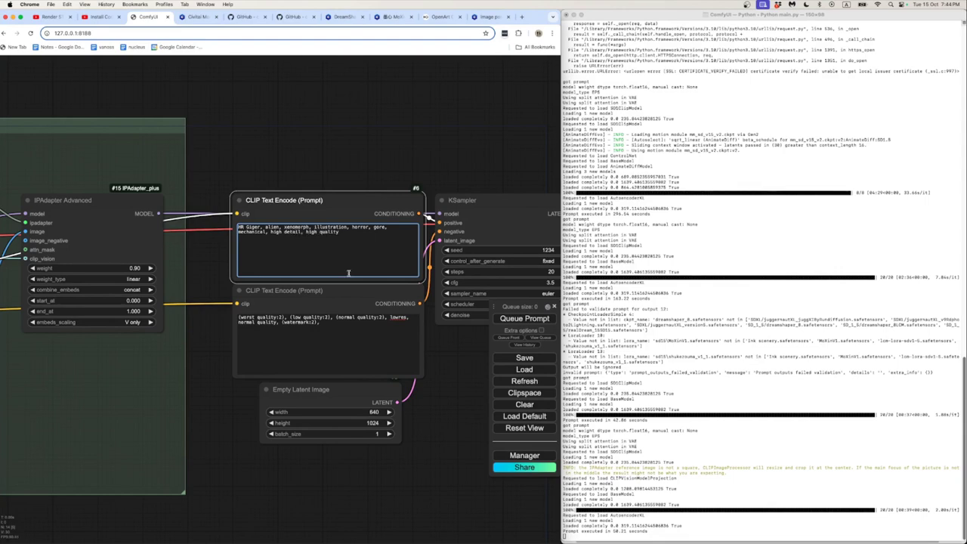
- Queue the IPAdapter workflow to generate an image from the HR Giger prompt and the still-life reference picture
scroll(449, 393, "down", 4)
left_click_drag(449, 396, 346, 378)
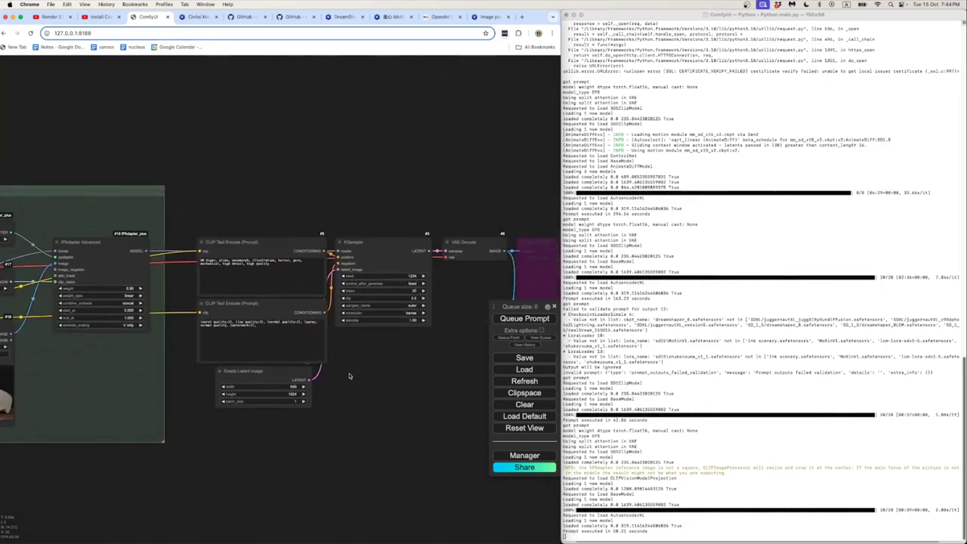
scroll(349, 376, "down", 2)
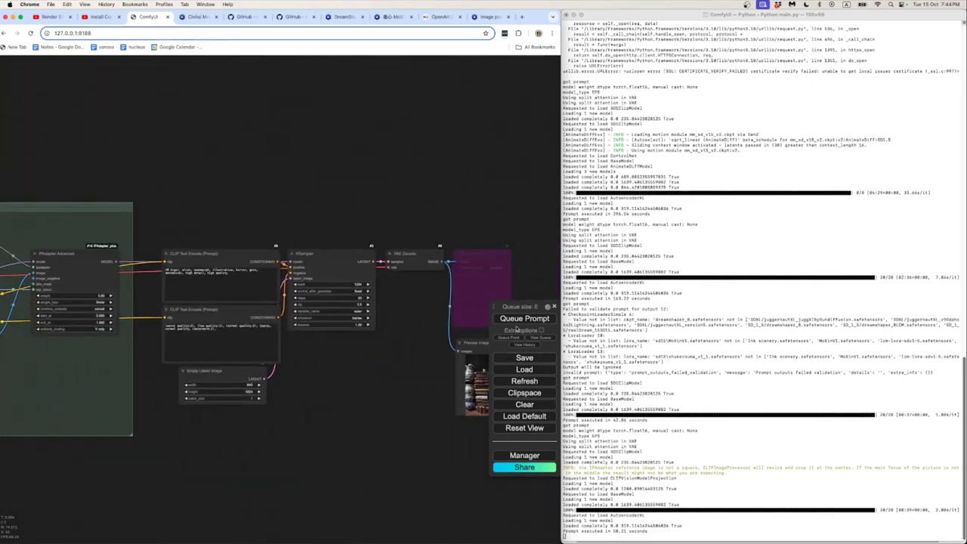
left_click(523, 318)
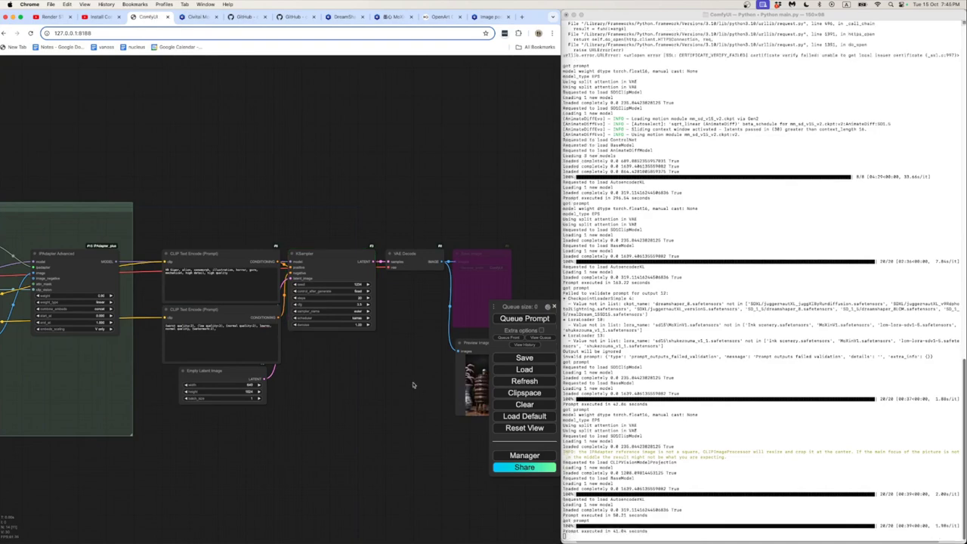
- Examine the picture generated from the HR Giger prompt up close in the Preview Image node
scroll(404, 369, "up", 5)
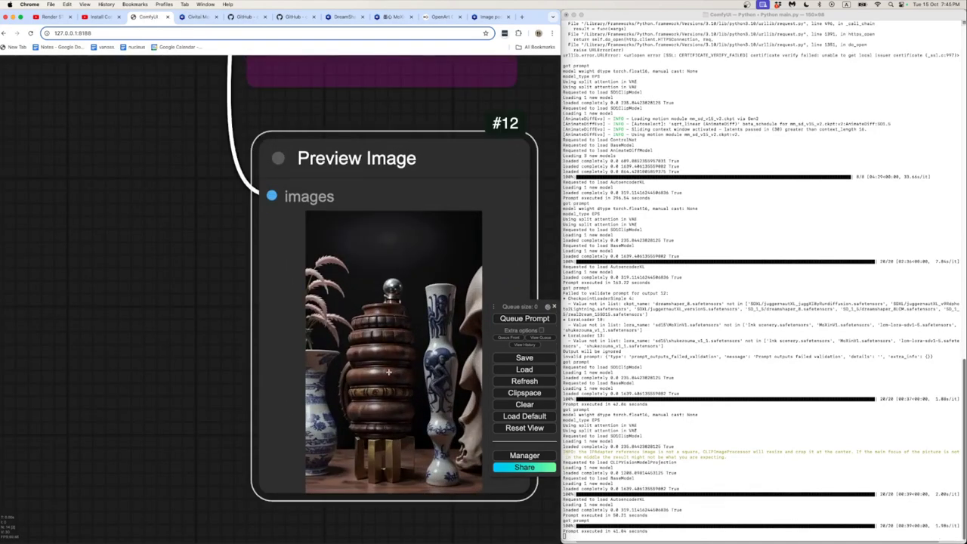
scroll(390, 372, "up", 4)
scroll(311, 343, "up", 5)
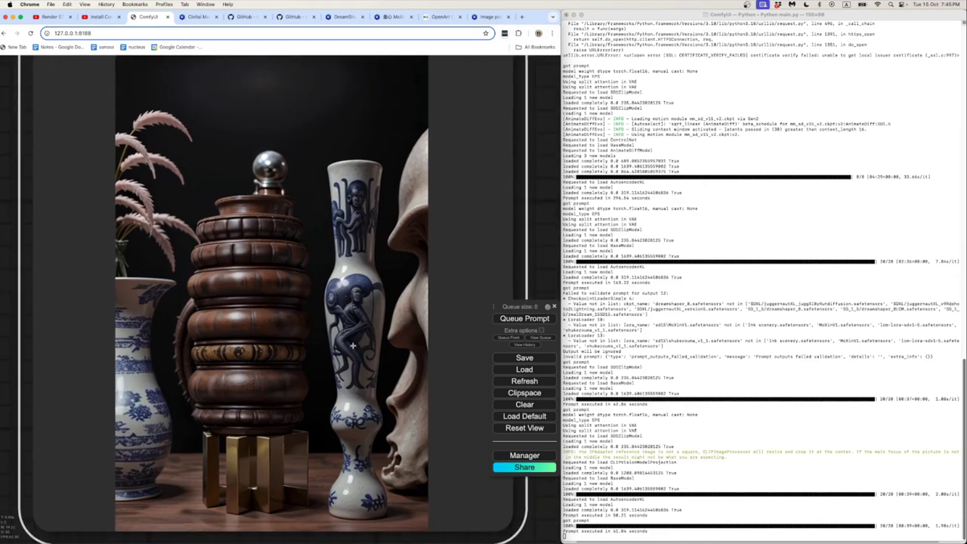
scroll(352, 345, "down", 1)
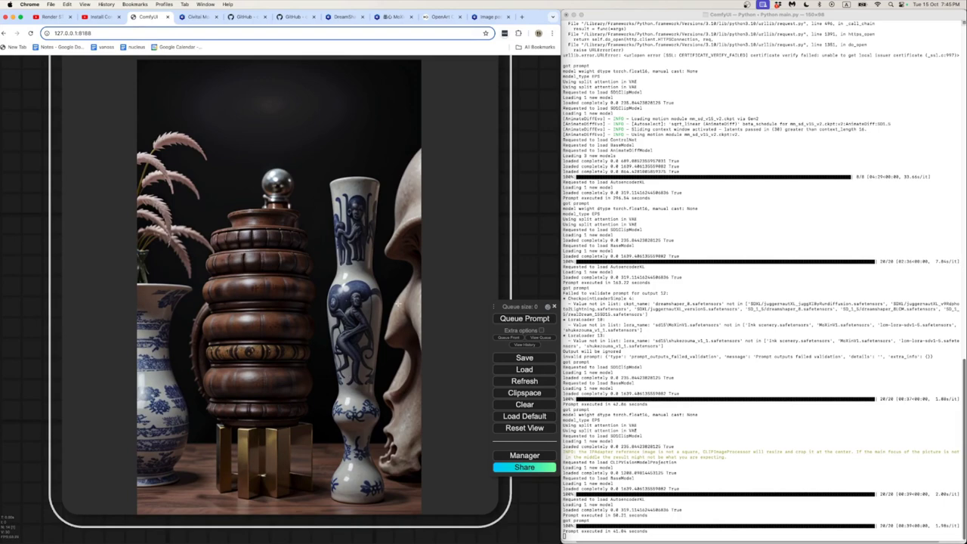
scroll(348, 303, "up", 2)
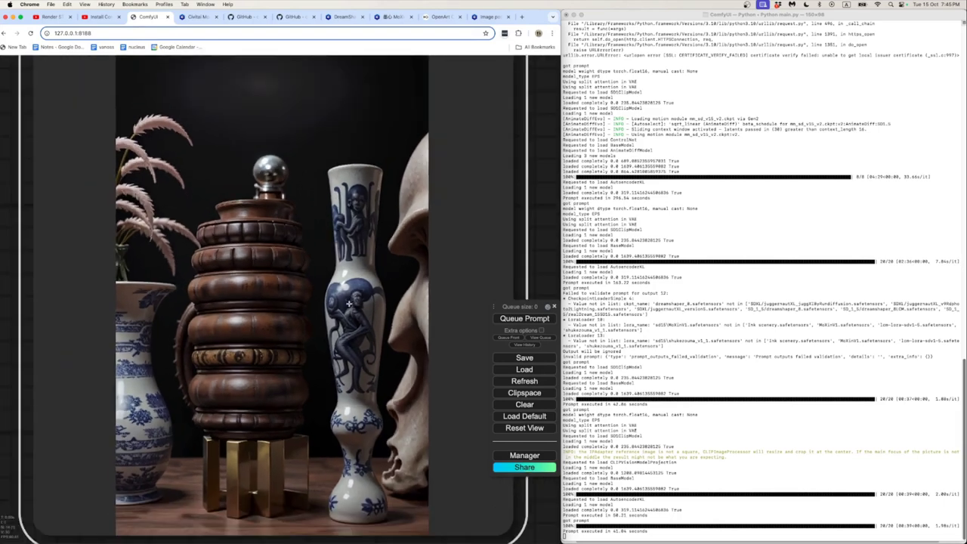
scroll(348, 303, "down", 1)
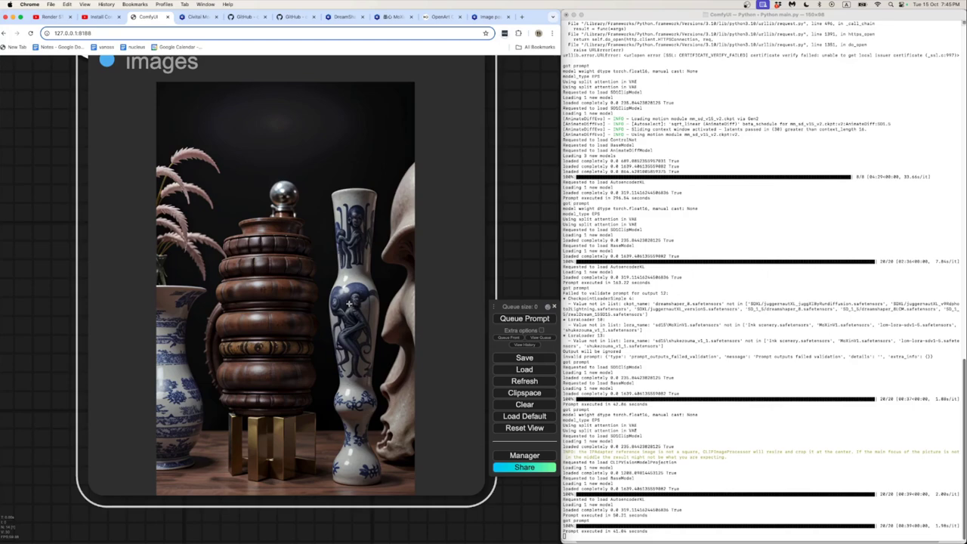
scroll(348, 303, "down", 6)
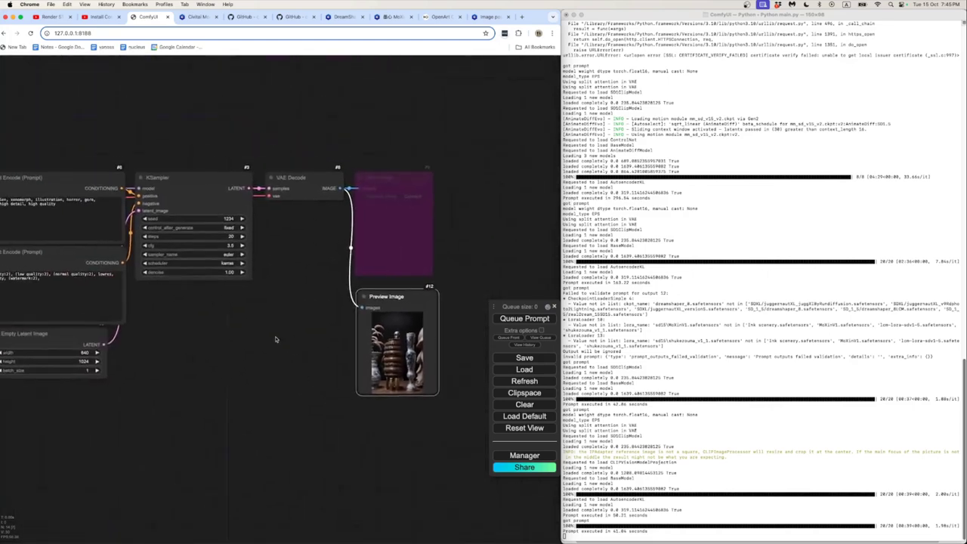
scroll(397, 330, "down", 2)
left_click_drag(385, 328, 408, 325)
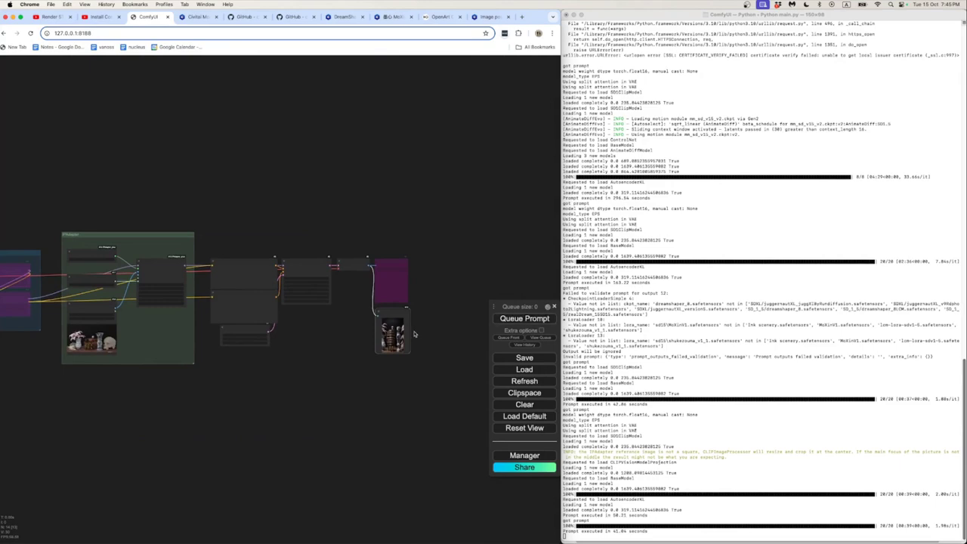
left_click_drag(458, 348, 395, 344)
scroll(395, 345, "up", 15)
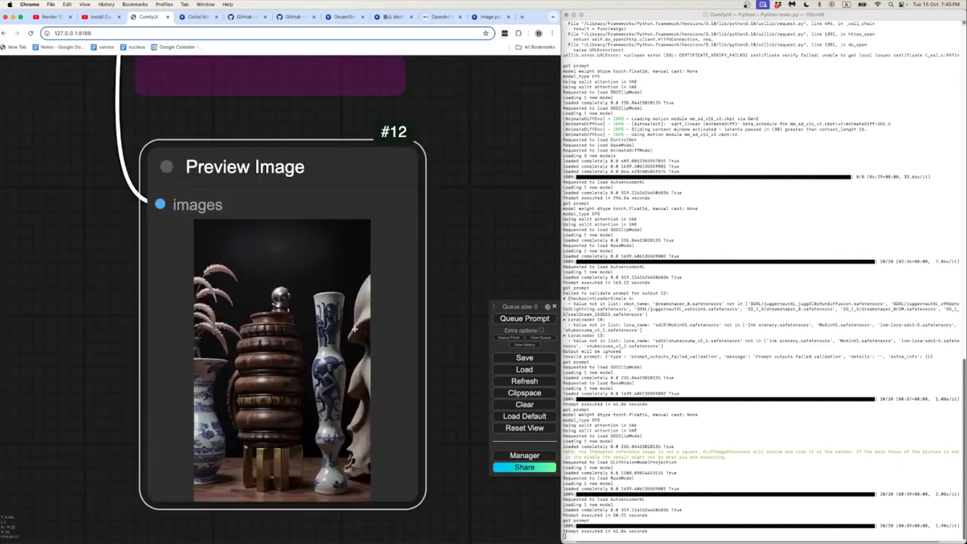
scroll(369, 324, "up", 4)
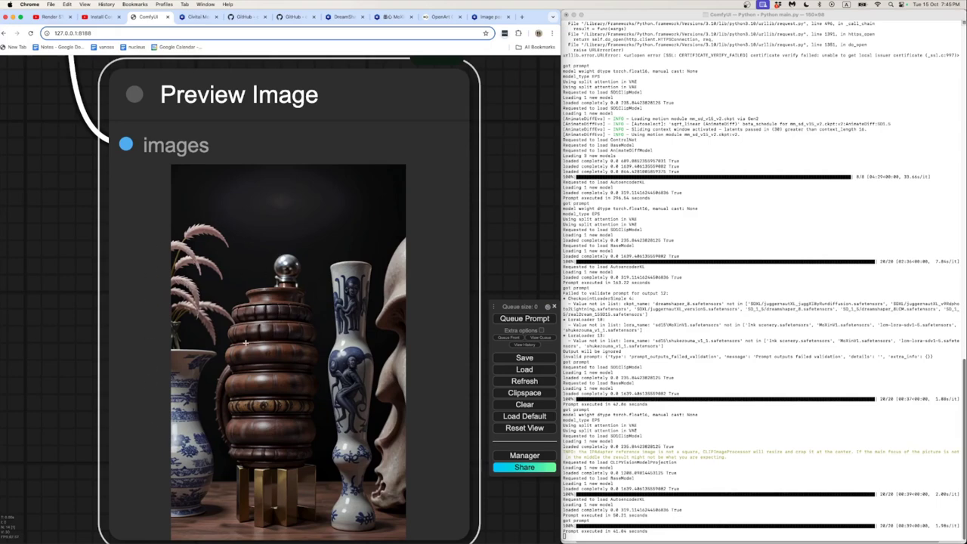
scroll(246, 343, "down", 3)
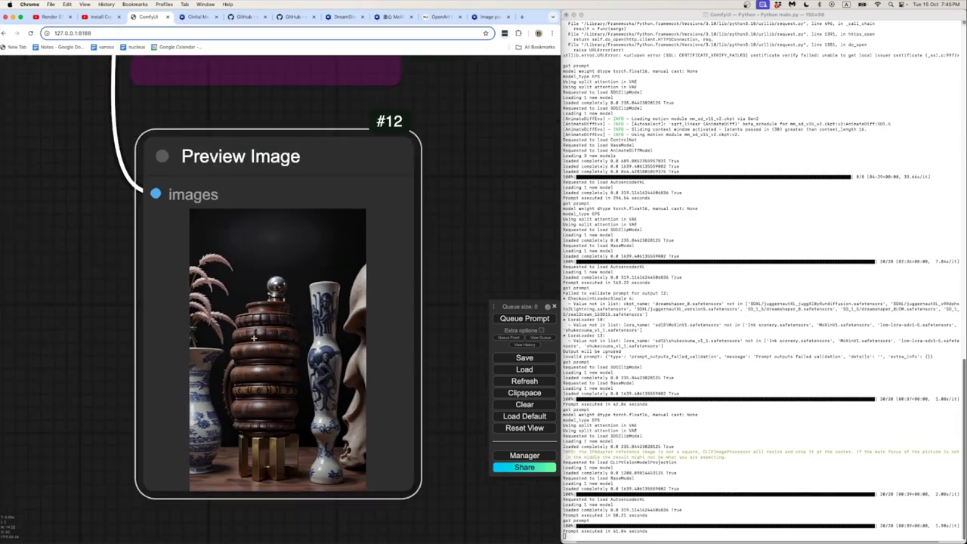
scroll(216, 386, "down", 15)
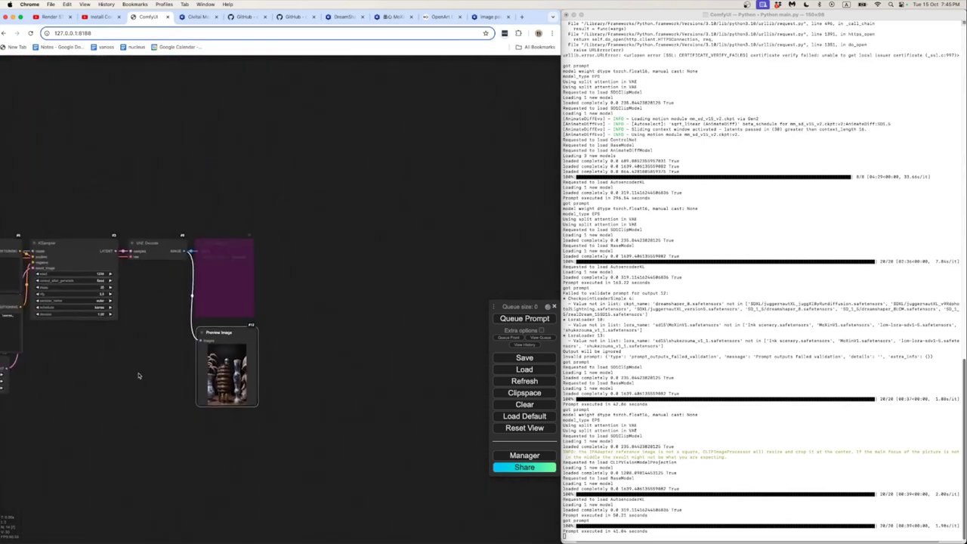
- Review the prompt, KSampler and Empty Latent Image nodes behind the generated picture
left_click_drag(50, 383, 282, 384)
scroll(282, 385, "up", 4)
scroll(281, 384, "up", 3)
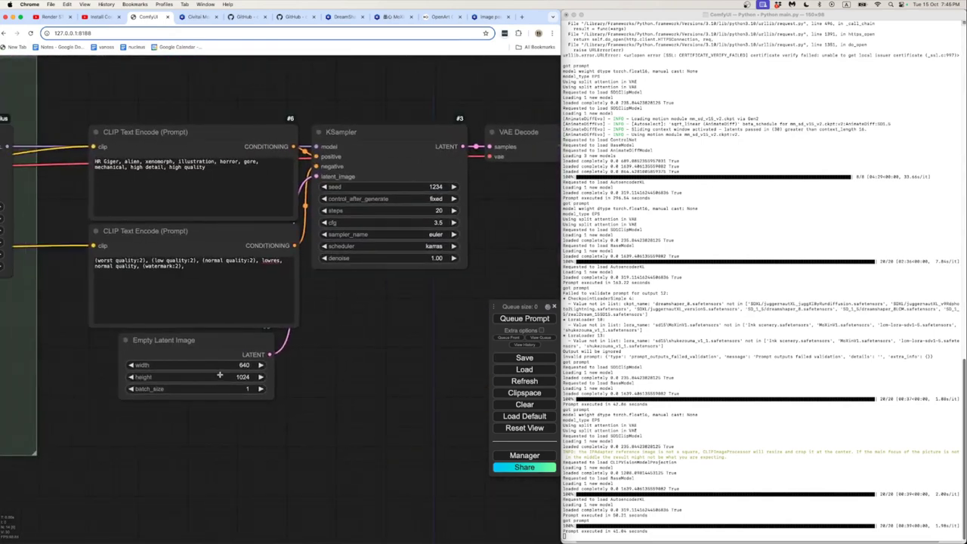
left_click(213, 341)
scroll(356, 386, "down", 3)
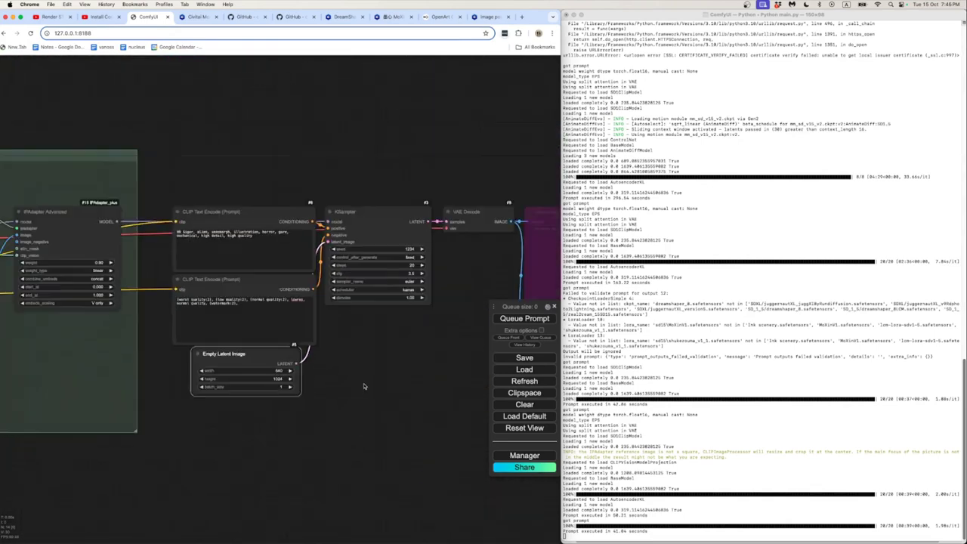
left_click_drag(468, 382, 312, 375)
- Switch to the Pages notes and highlight the ControlNet section naming the controlnet_depth_only workflow
key("super+Tab")
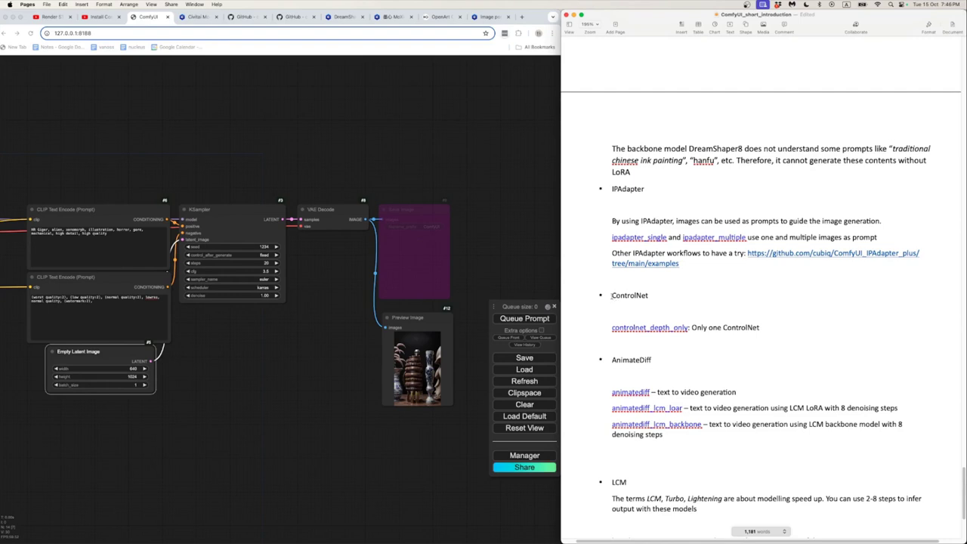
left_click_drag(612, 295, 757, 327)
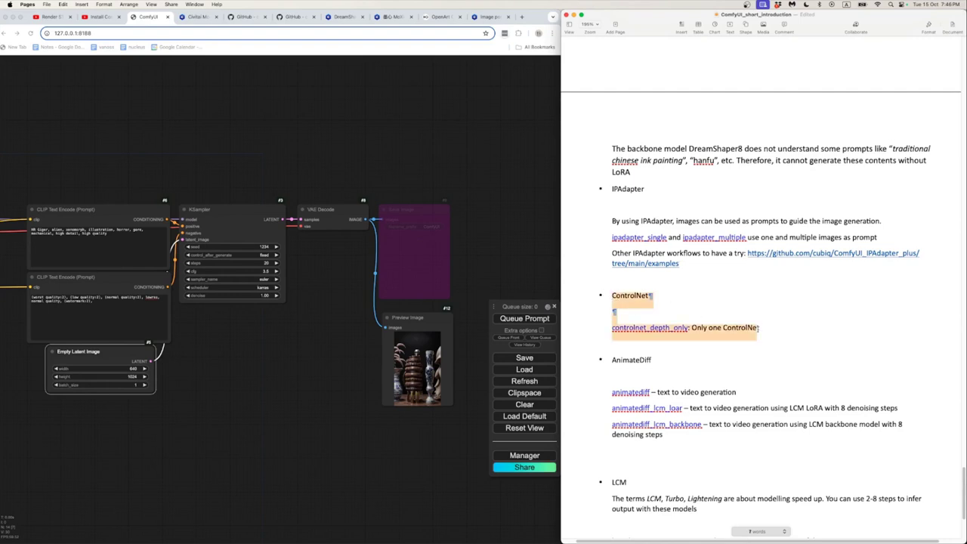
left_click(740, 343)
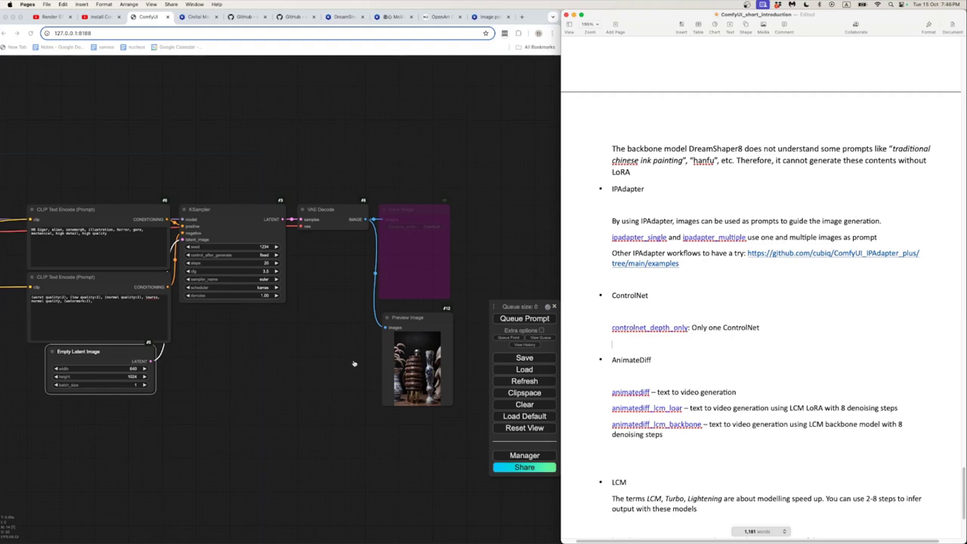
- Switch to Finder and load controlnet_depth_only.json from the Comfy_workflows folder into the ComfyUI canvas
key("super+Tab")
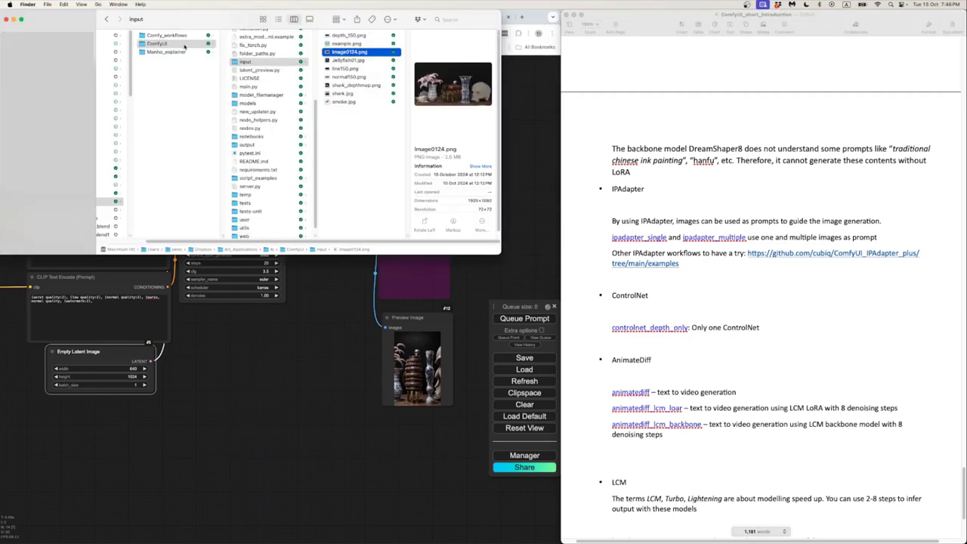
left_click(170, 36)
left_click_drag(316, 233, 445, 220)
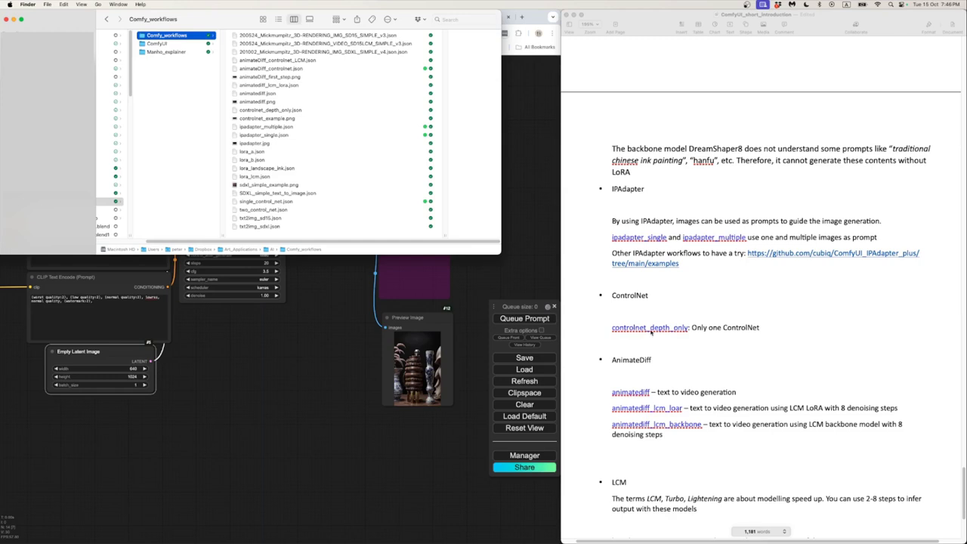
left_click(271, 110)
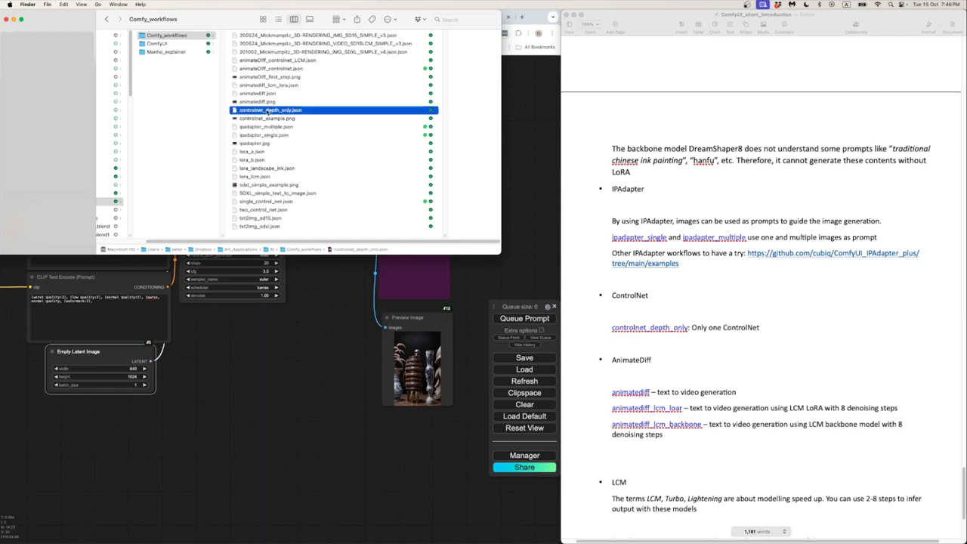
left_click_drag(270, 354, 270, 353)
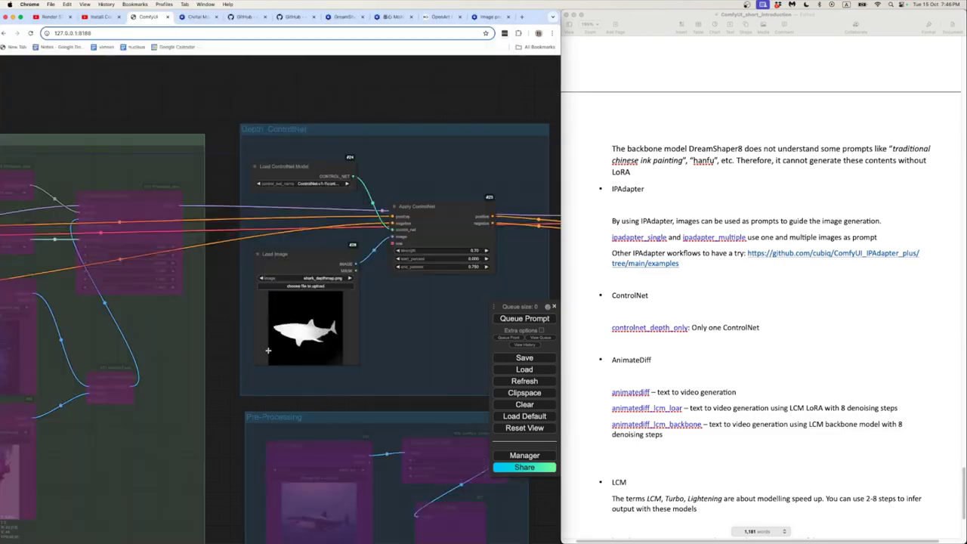
- Look over the loaded depth ControlNet workflow, including the LoRA, IPAdapter, Depth_ControlNet and sampler nodes
scroll(201, 346, "up", 5)
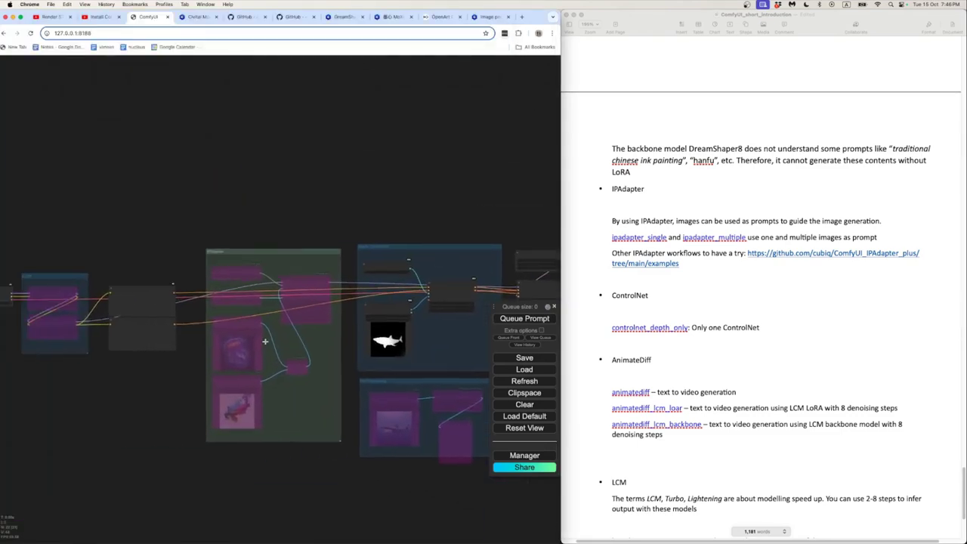
scroll(228, 367, "down", 2)
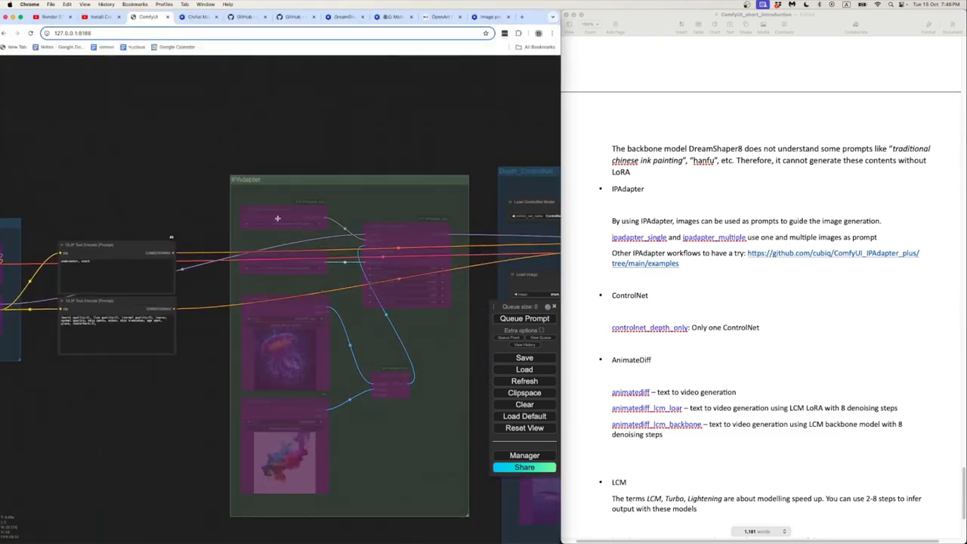
scroll(201, 409, "down", 1)
scroll(189, 397, "down", 2)
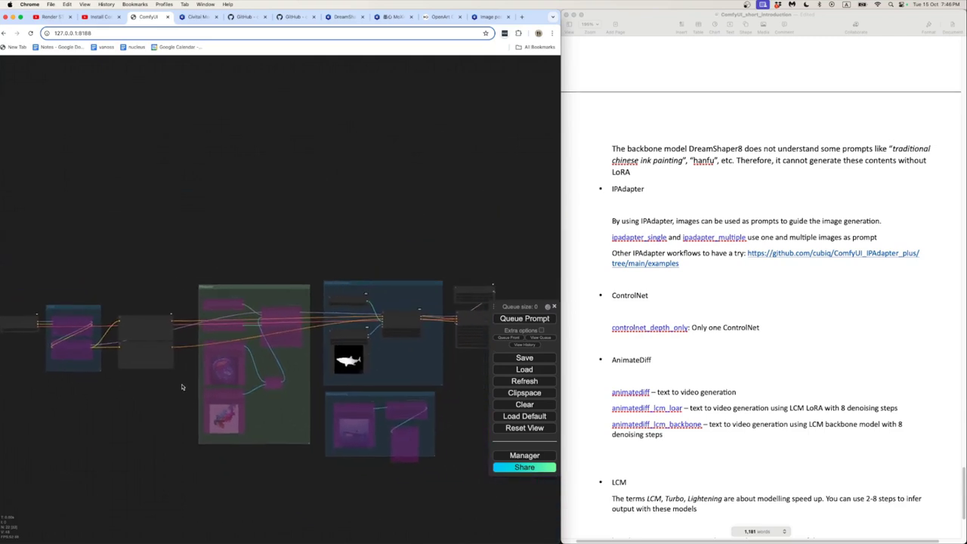
scroll(153, 391, "down", 1)
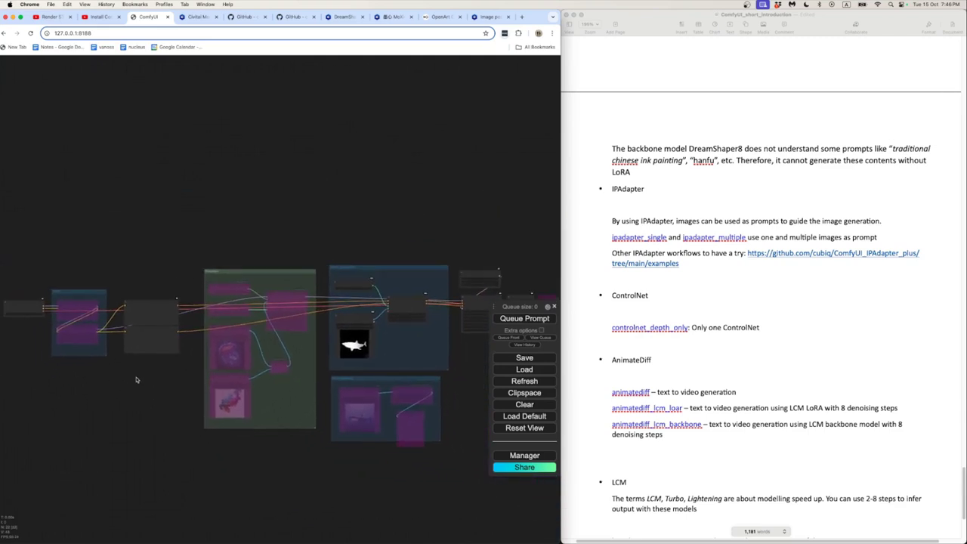
scroll(76, 370, "up", 4)
left_click_drag(76, 371, 179, 412)
scroll(174, 370, "up", 5)
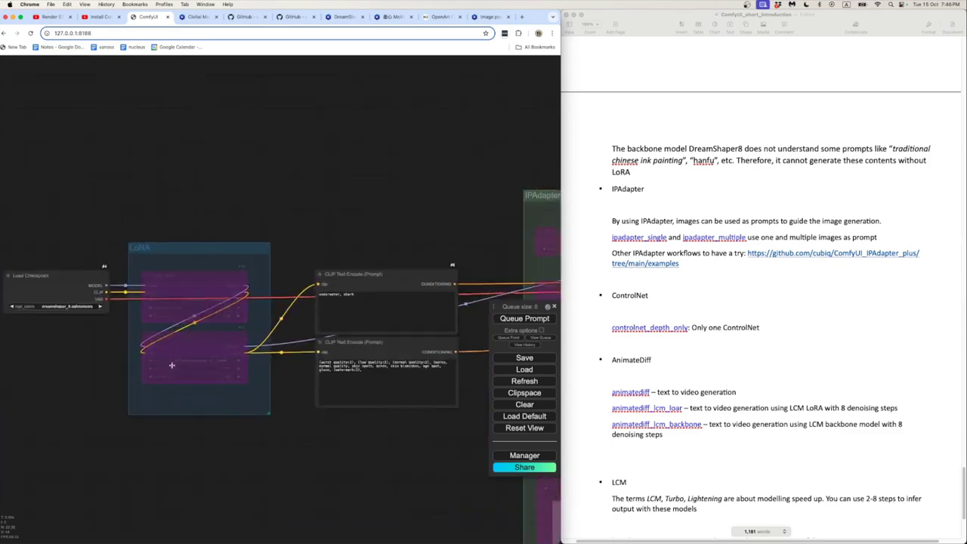
scroll(224, 400, "down", 5)
scroll(275, 414, "up", 4)
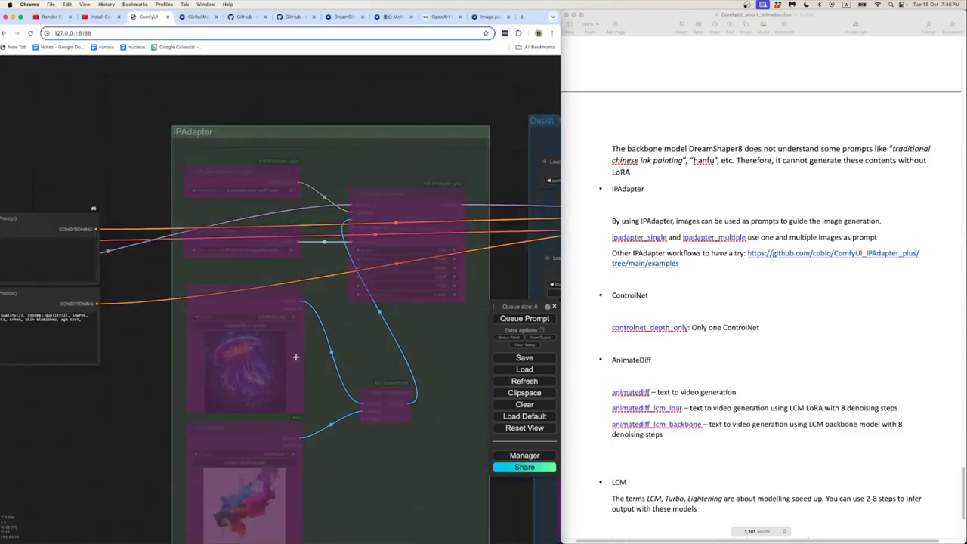
scroll(295, 356, "down", 3)
left_click_drag(476, 332, 269, 329)
scroll(270, 328, "up", 3)
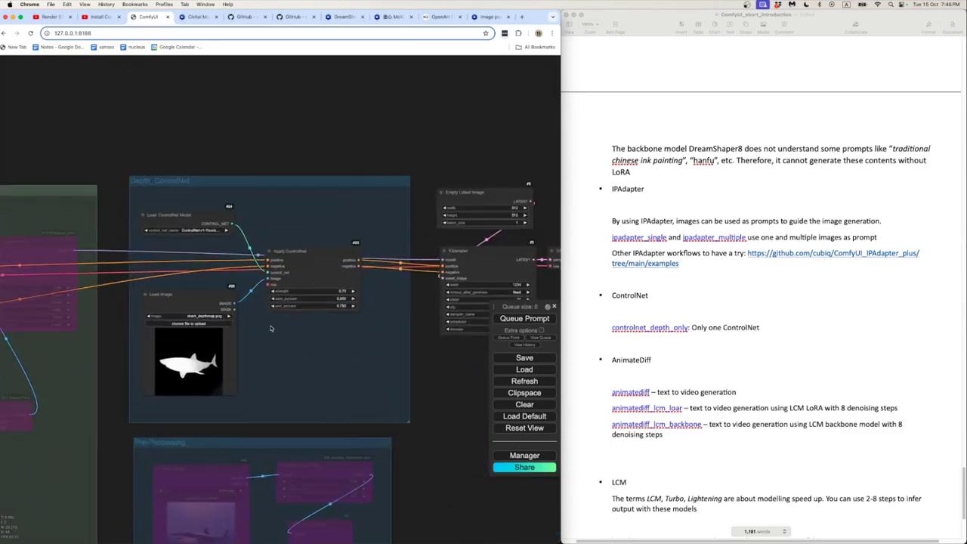
scroll(272, 329, "down", 1)
scroll(287, 336, "up", 1)
scroll(306, 340, "down", 6)
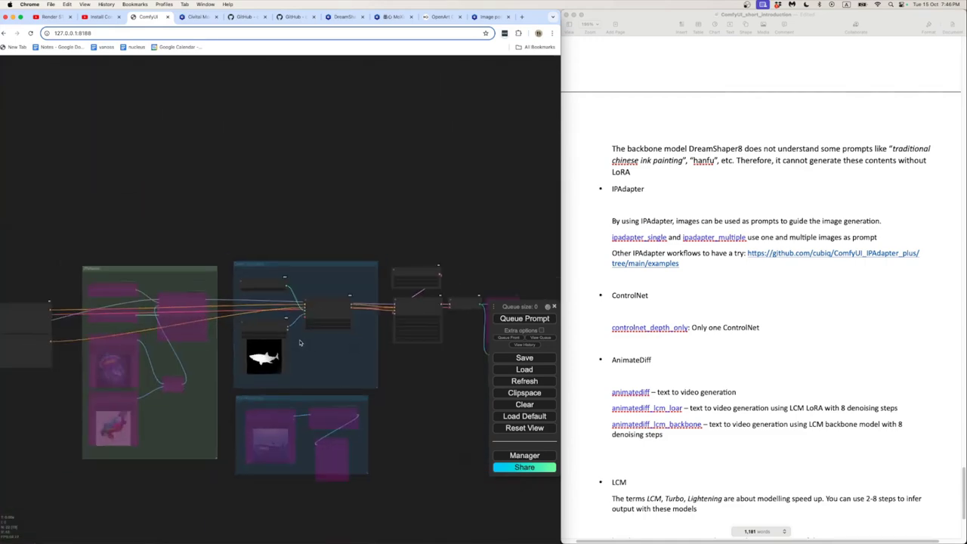
- Set the Load Checkpoint node's model to SD_1_5/dreamshaper_8LCM.safetensors
left_click_drag(121, 338, 270, 341)
scroll(76, 352, "up", 3)
left_click_drag(73, 353, 200, 361)
scroll(119, 352, "up", 8)
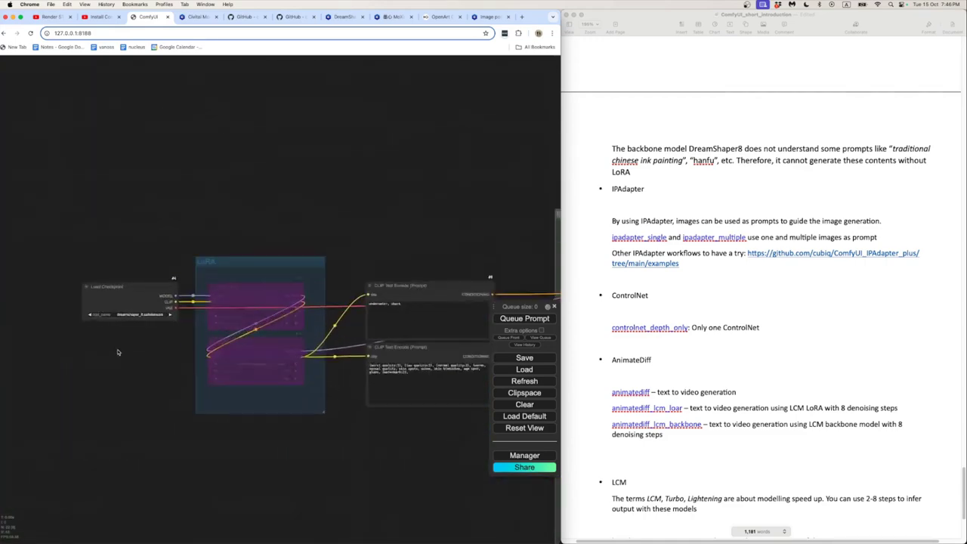
scroll(137, 342, "up", 5)
left_click(202, 303)
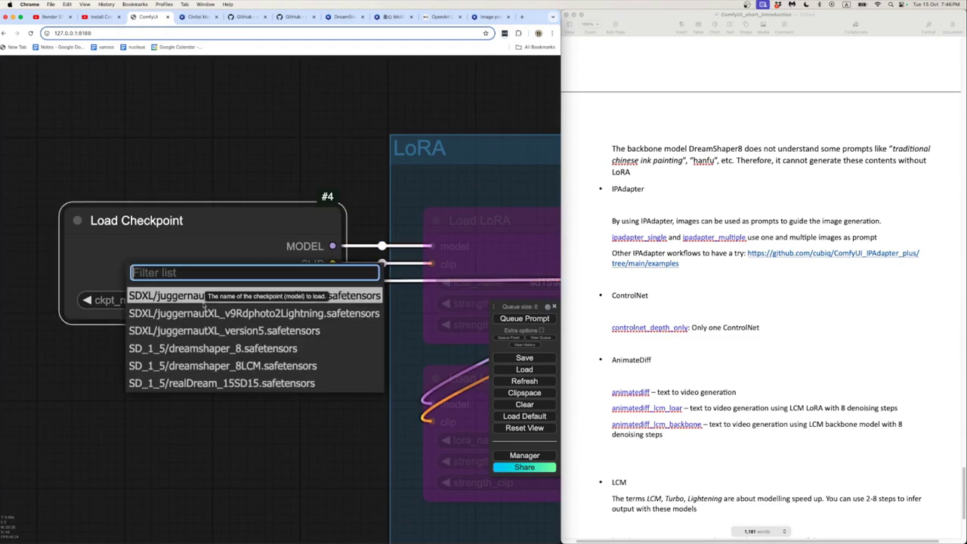
left_click(218, 366)
scroll(255, 375, "down", 6)
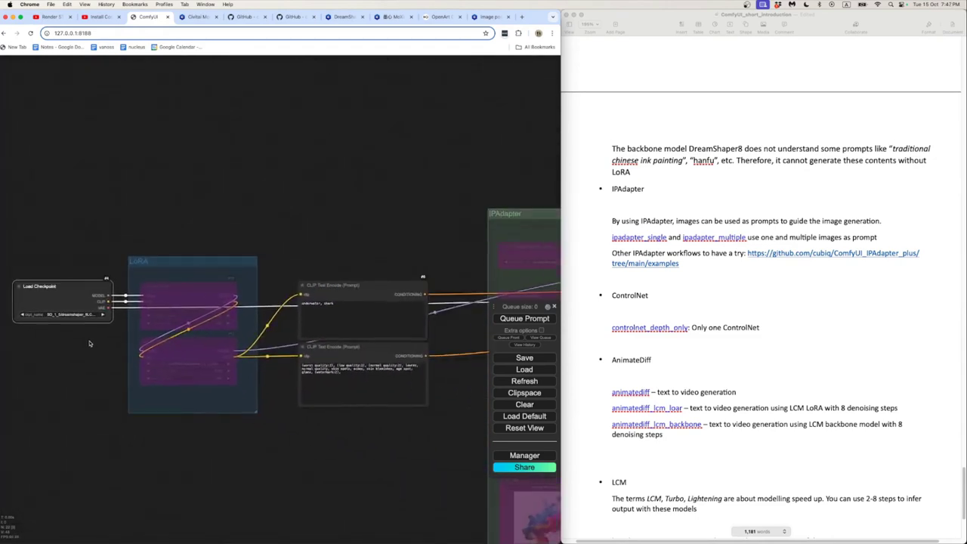
left_click(347, 441)
- Review the models available in the Load ControlNet Model node of the Depth_ControlNet group without choosing one
scroll(358, 444, "down", 3)
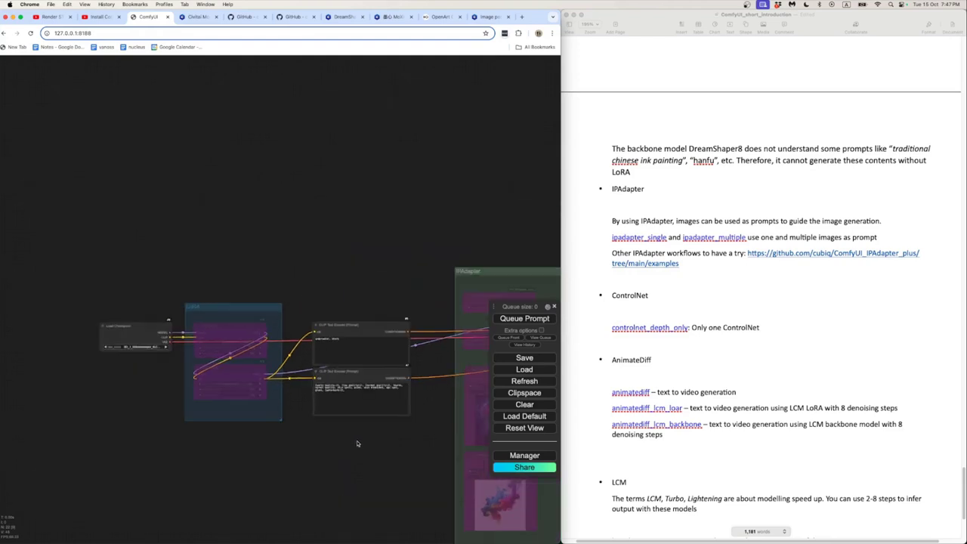
left_click_drag(358, 444, 148, 385)
scroll(176, 365, "up", 2)
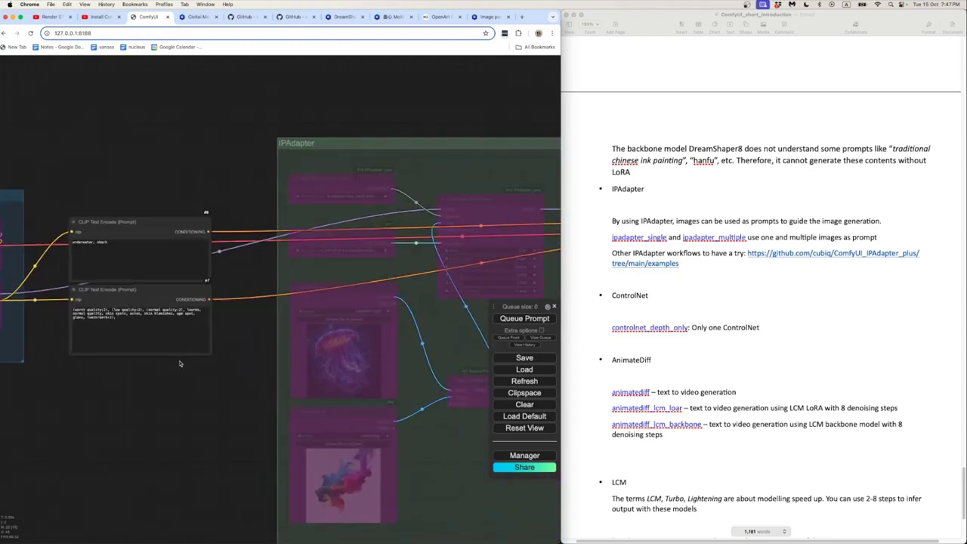
scroll(198, 368, "down", 4)
left_click_drag(225, 373, 86, 373)
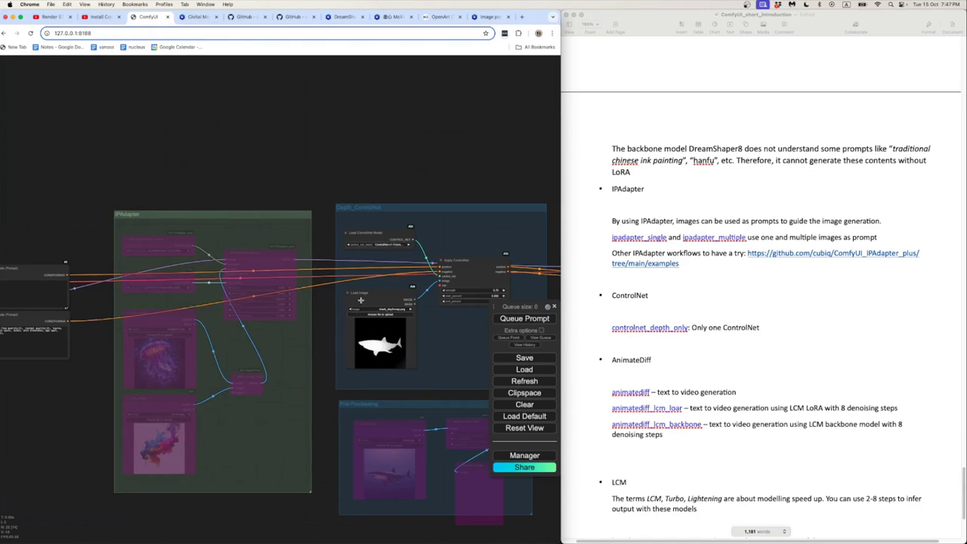
scroll(389, 249, "up", 5)
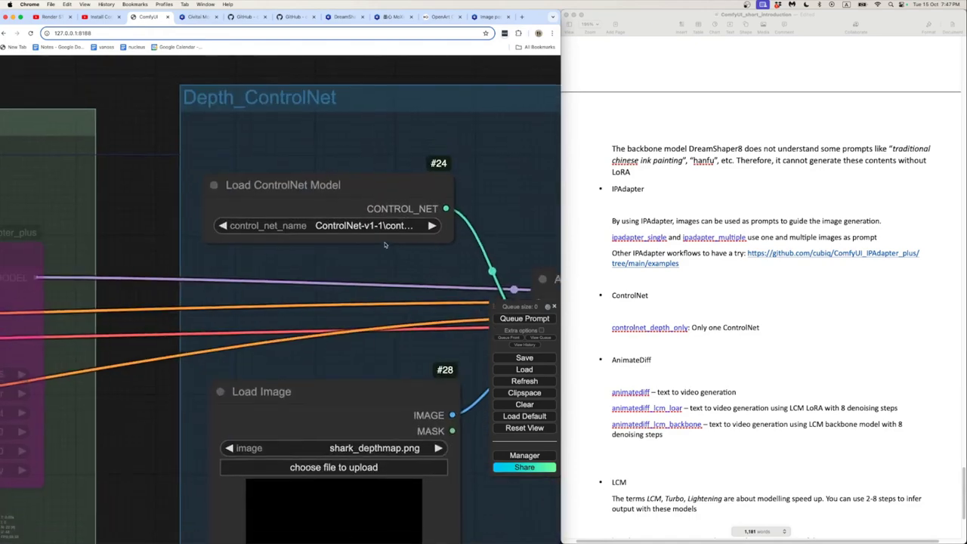
scroll(385, 245, "up", 1)
left_click(377, 215)
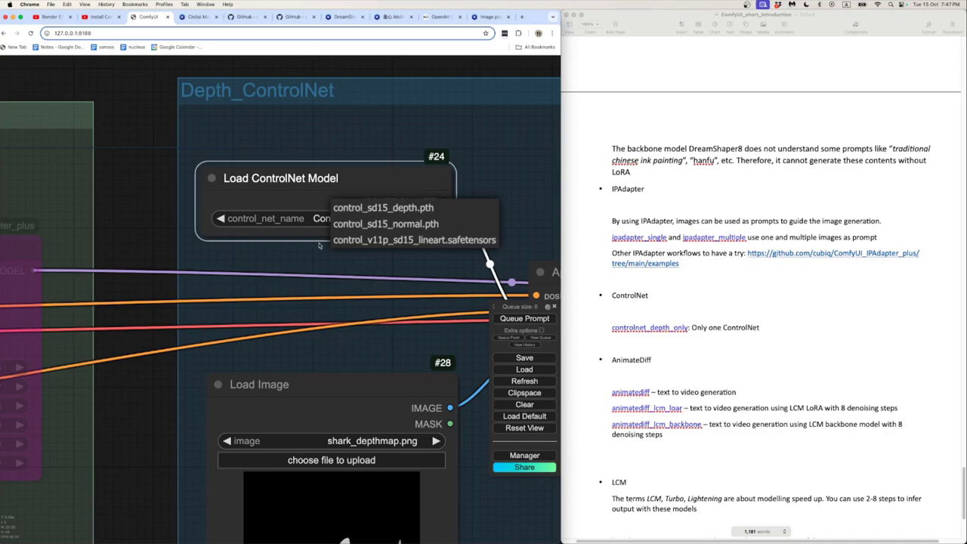
left_click(322, 248)
scroll(331, 323, "down", 3)
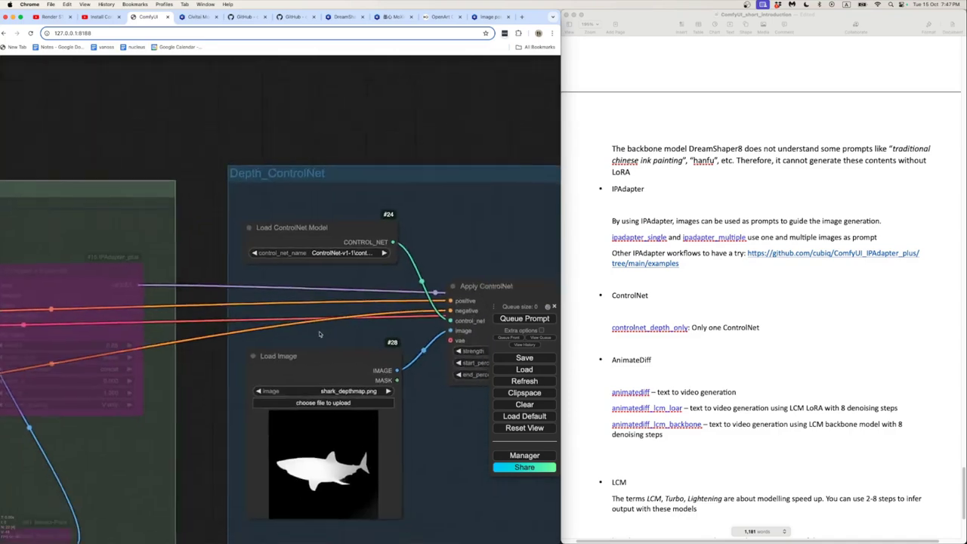
- Examine the shark depth map, then switch to Finder and browse to 19_Semester_A_2024 > HKBU_Teaching > 3D_Fundamentals > Frames > Depth_Pass
scroll(325, 354, "up", 3)
left_click_drag(361, 338, 333, 314)
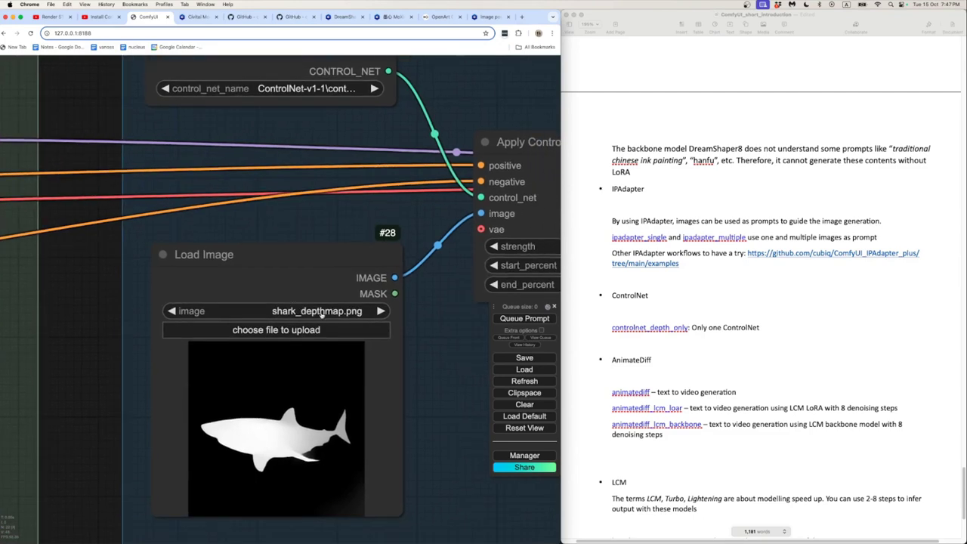
key("super+Tab")
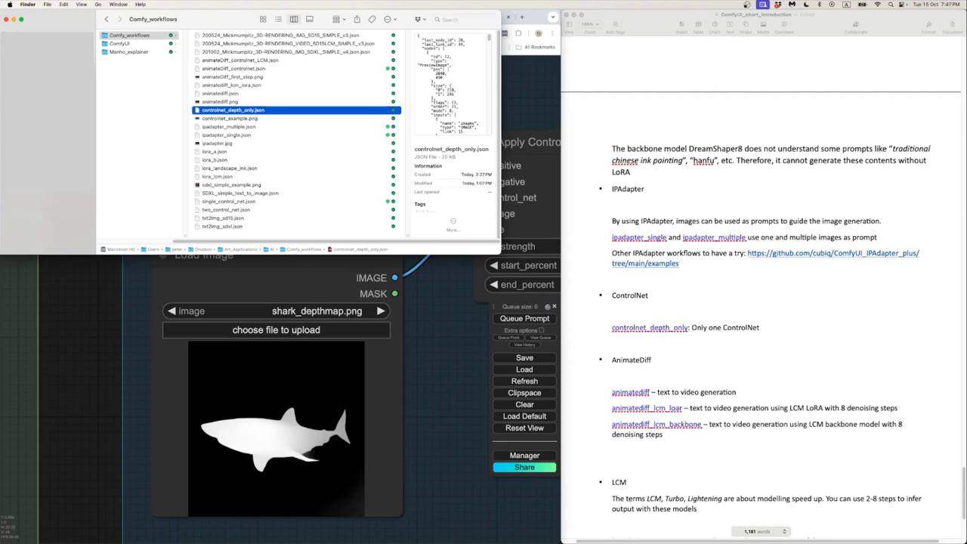
key("super+bracketleft")
left_click(144, 185)
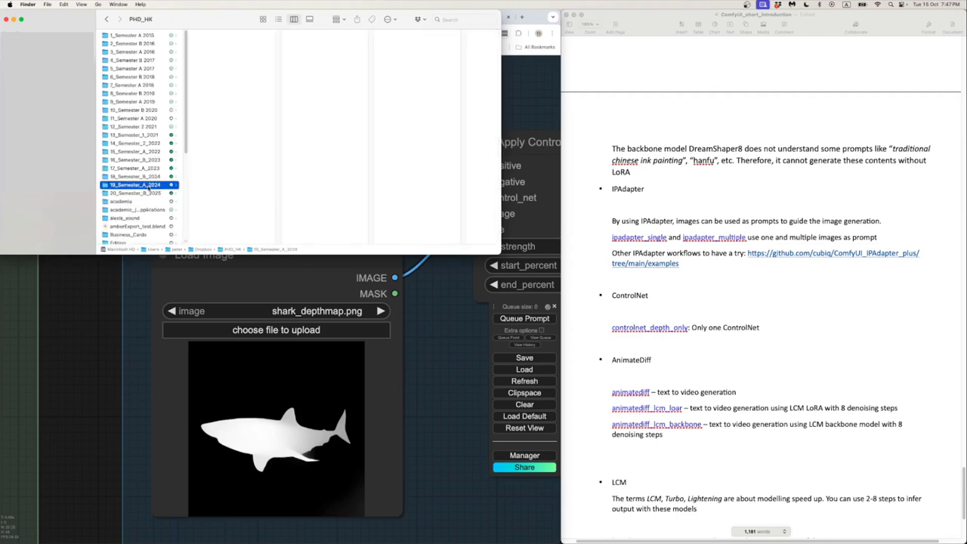
left_click(218, 67)
left_click(219, 60)
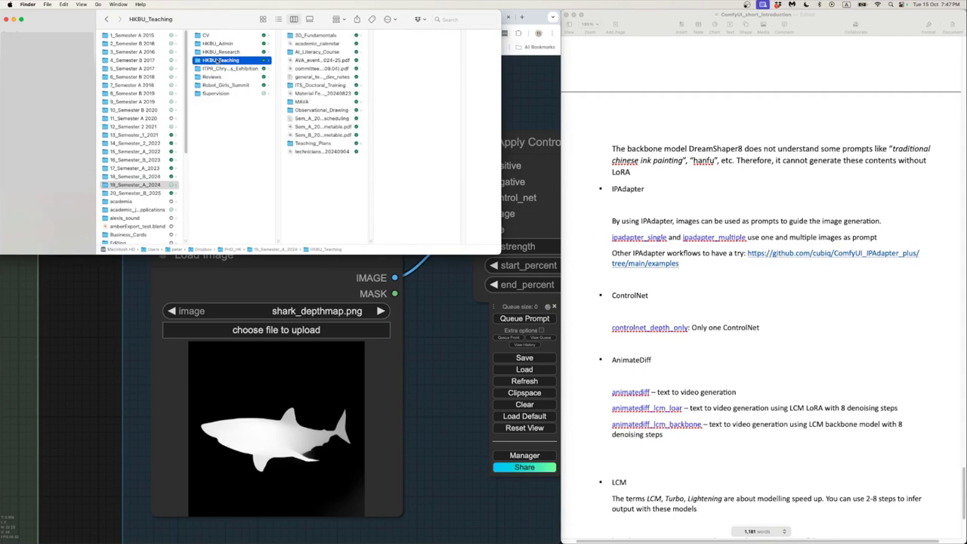
left_click(314, 36)
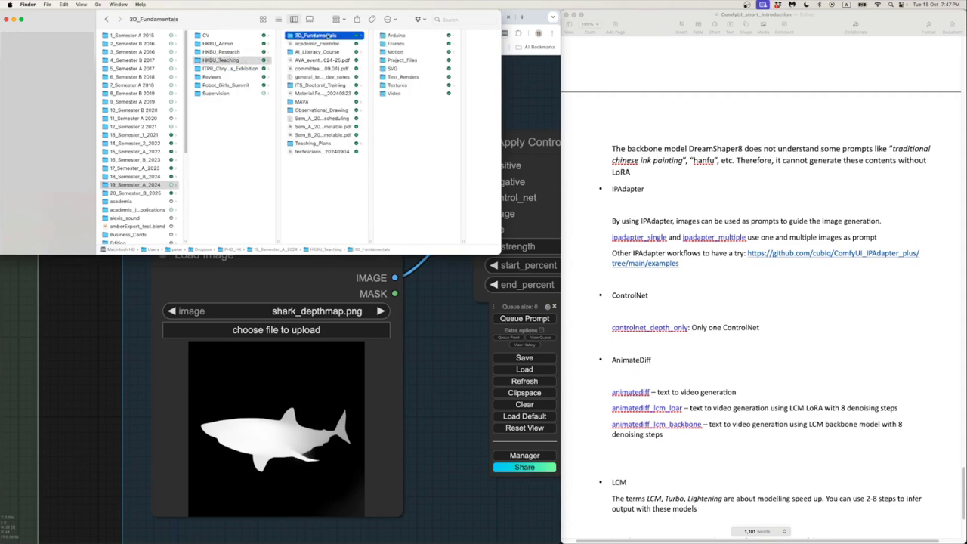
left_click(338, 43)
left_click(446, 60)
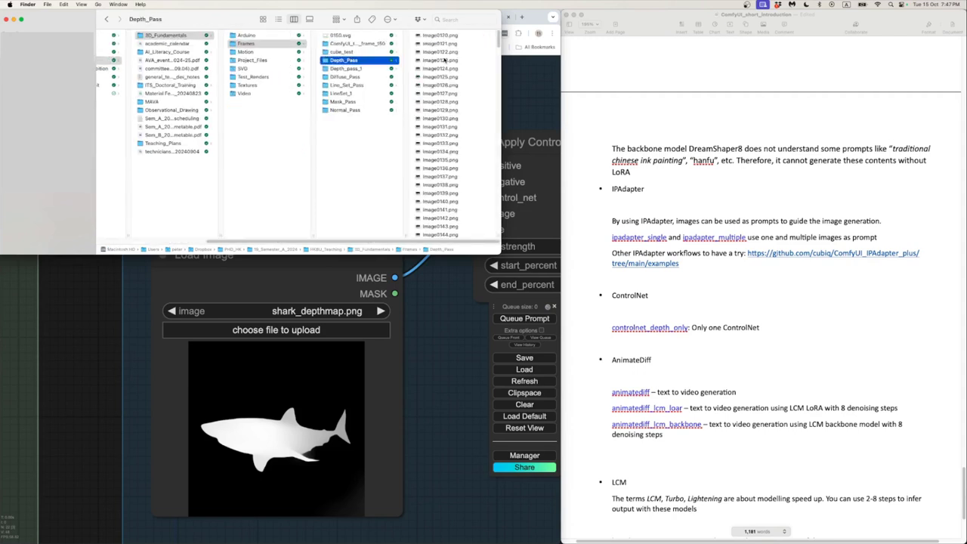
- Preview the depth render Image0123.png at large size, close the preview and return to ComfyUI in Chrome
left_click(351, 141)
key("space")
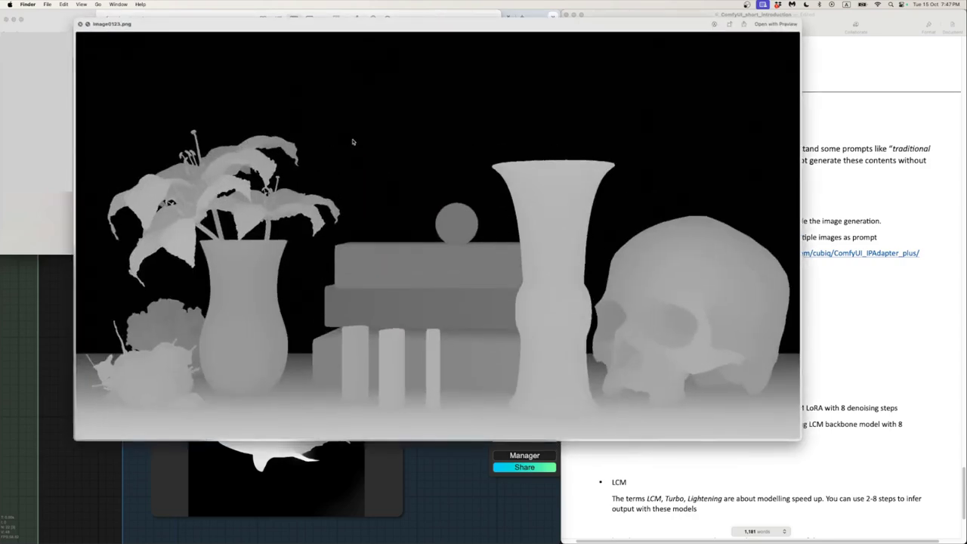
key("space")
left_click(414, 362)
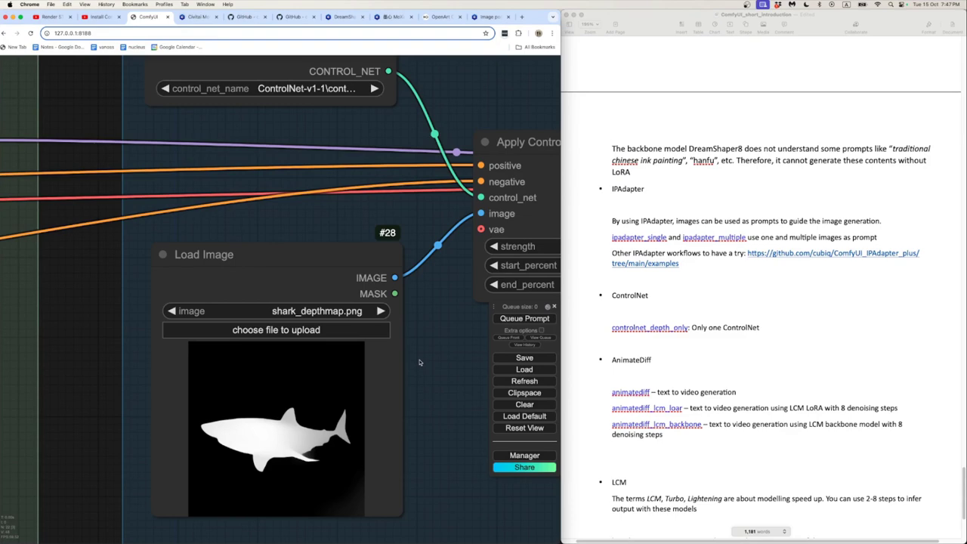
- Set the Load ControlNet Model node to control_sd15_depth.pth
scroll(420, 362, "down", 2)
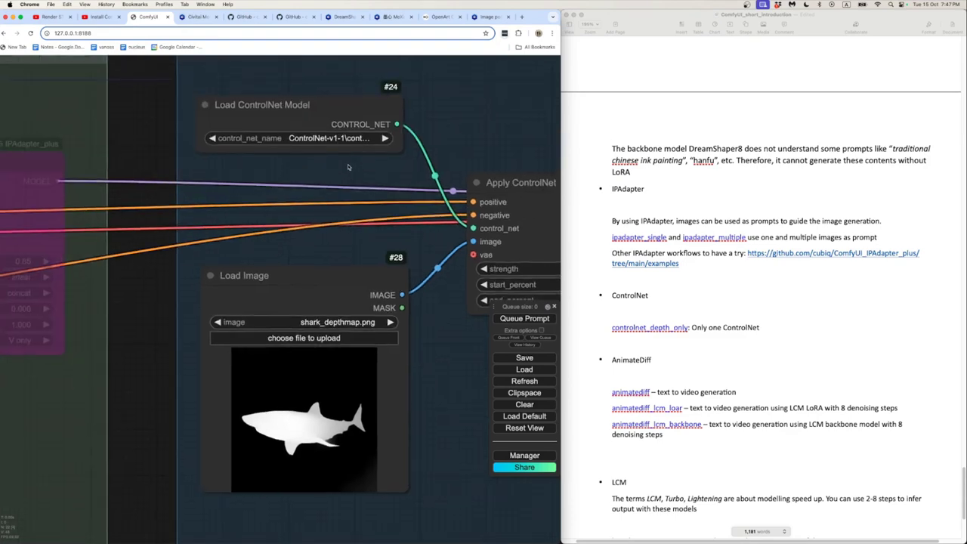
scroll(343, 151, "up", 2)
left_click(344, 134)
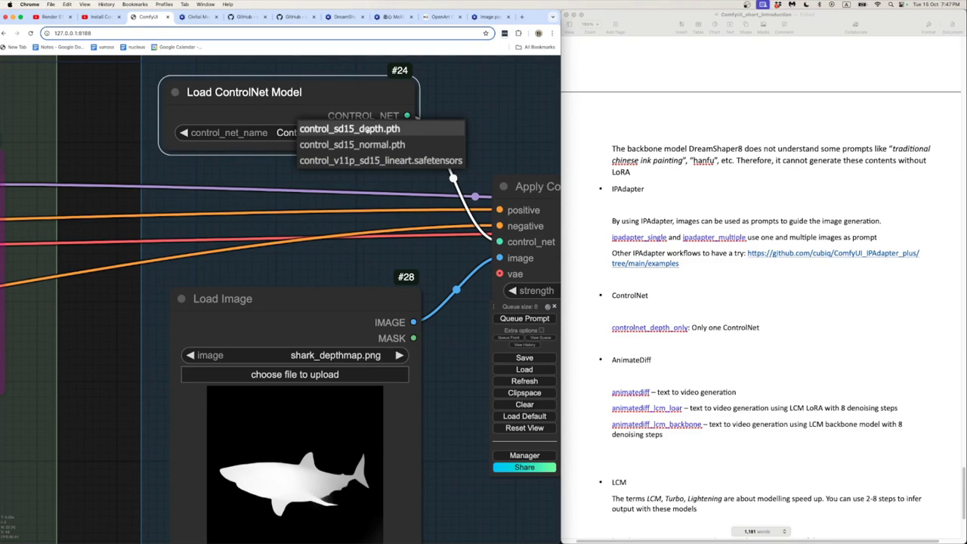
left_click(366, 130)
left_click(325, 132)
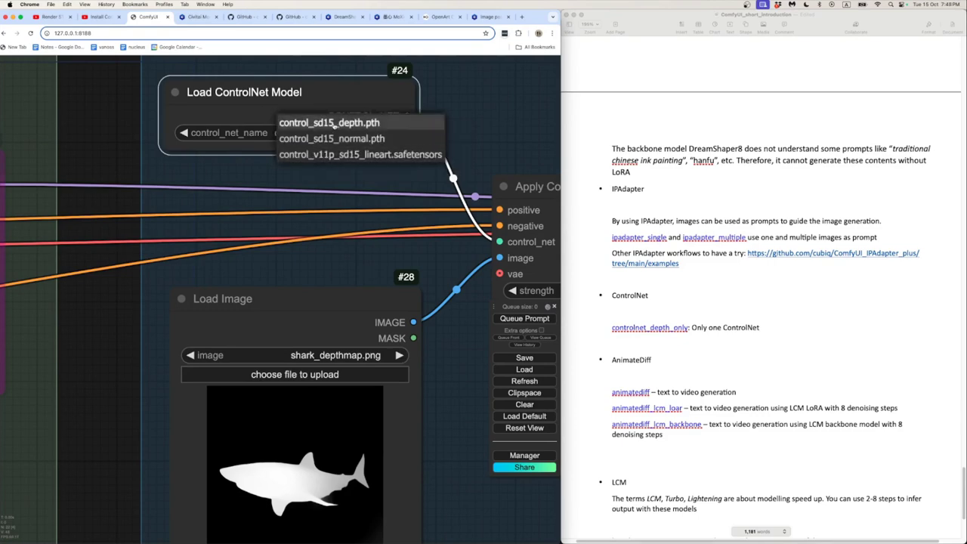
left_click(333, 123)
- Load depth_150.png from ComfyUI's input folder into the Load Image node of the Depth_ControlNet group
scroll(436, 392, "down", 4)
left_click_drag(433, 393, 408, 341)
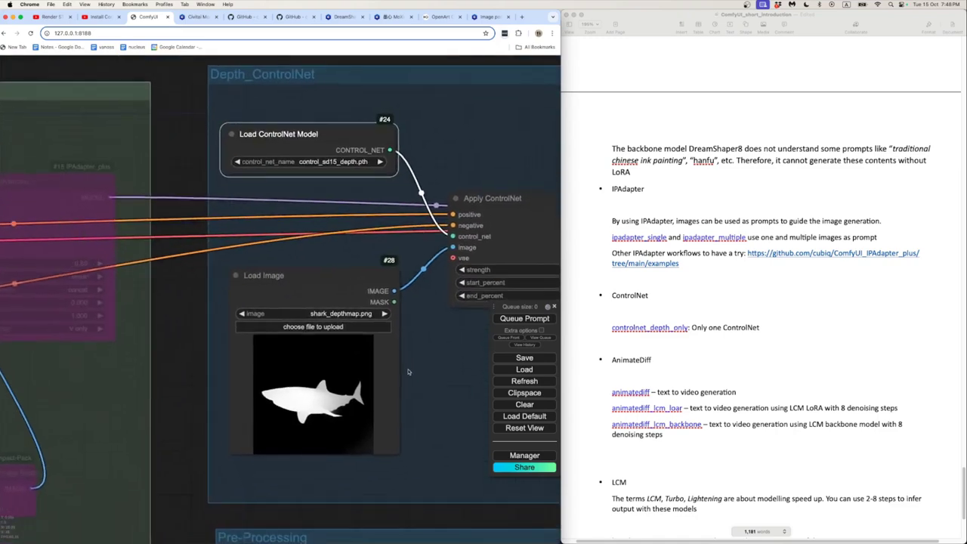
scroll(409, 371, "up", 6)
scroll(314, 420, "down", 8)
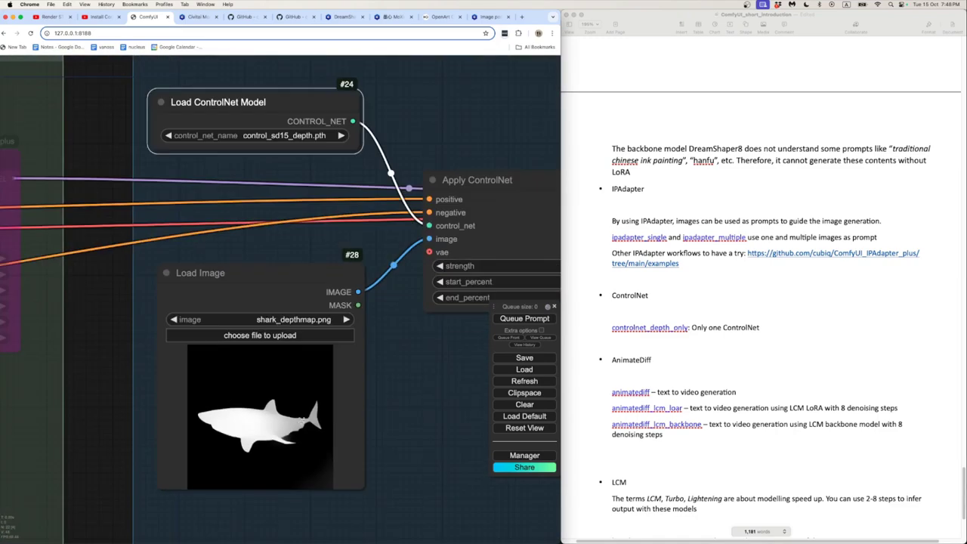
scroll(352, 380, "up", 8)
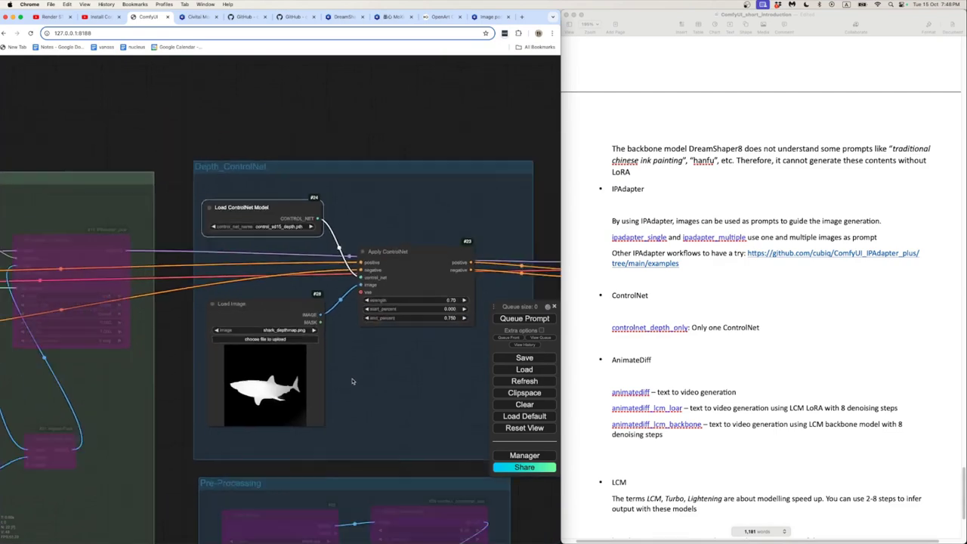
scroll(377, 349, "left", 2)
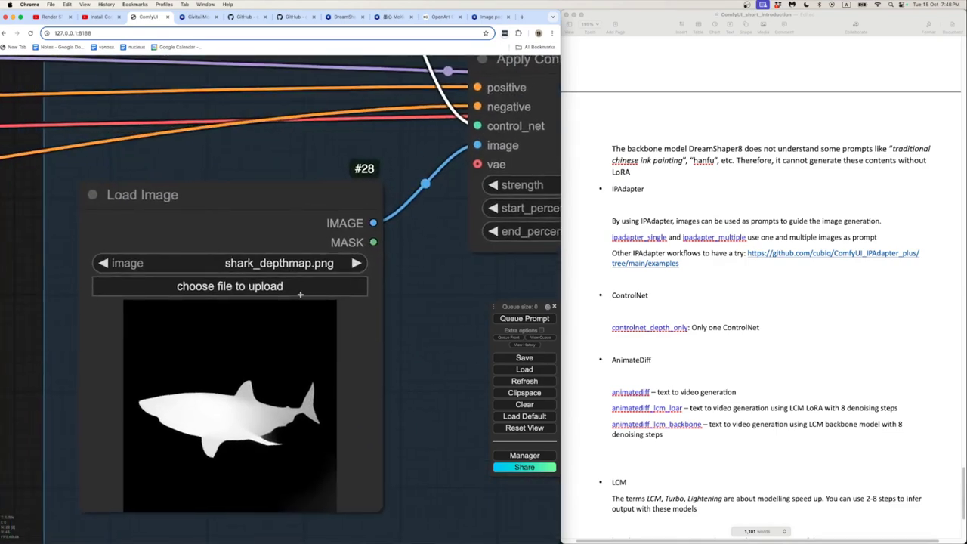
left_click(302, 294)
left_click(249, 292)
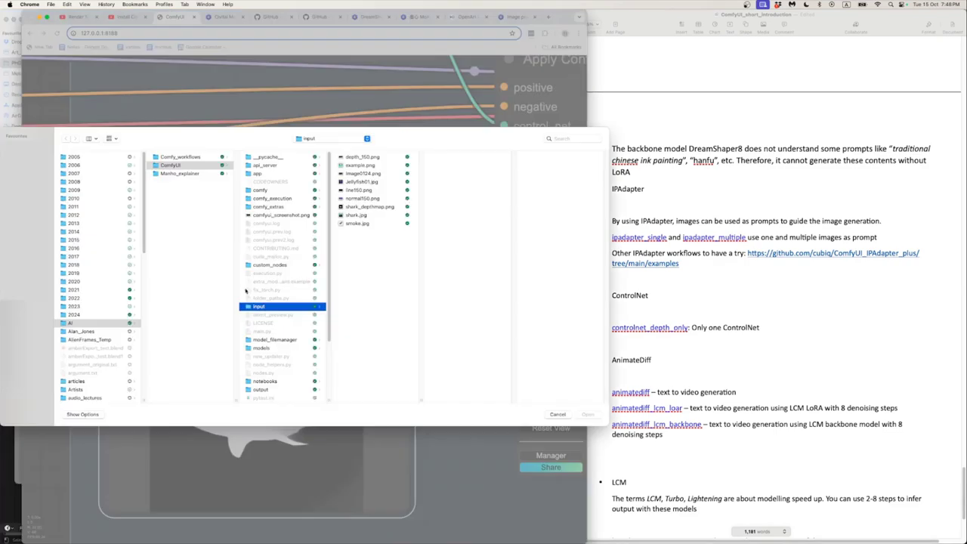
left_click(366, 181)
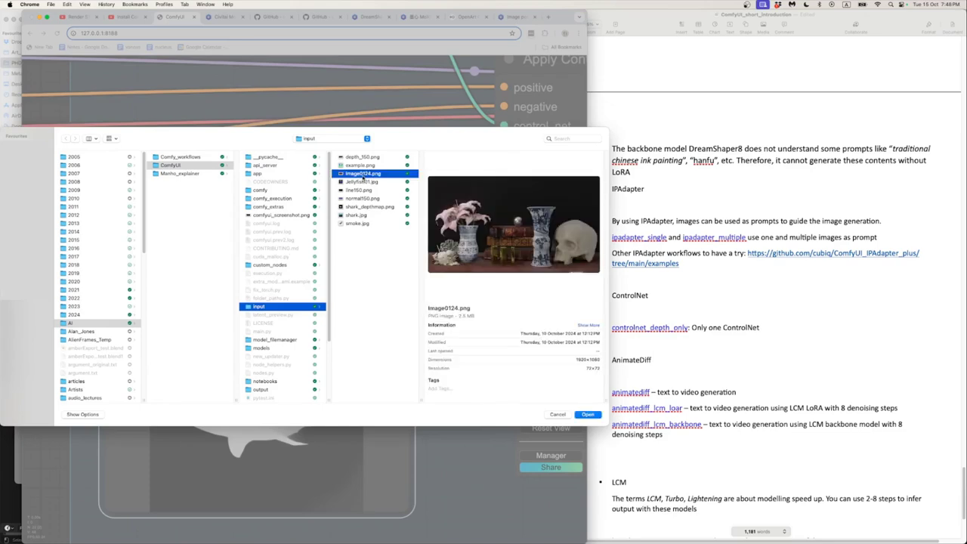
left_click(359, 155)
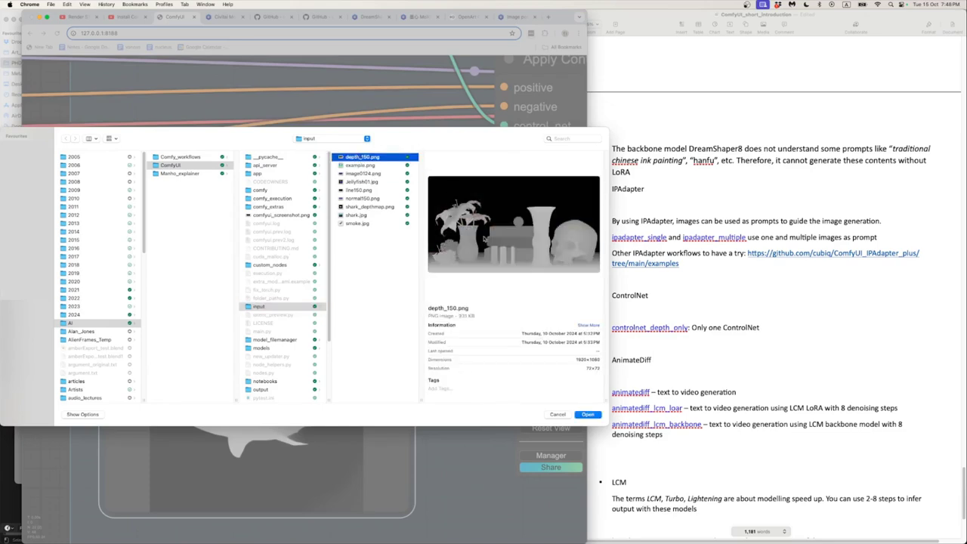
left_click(578, 414)
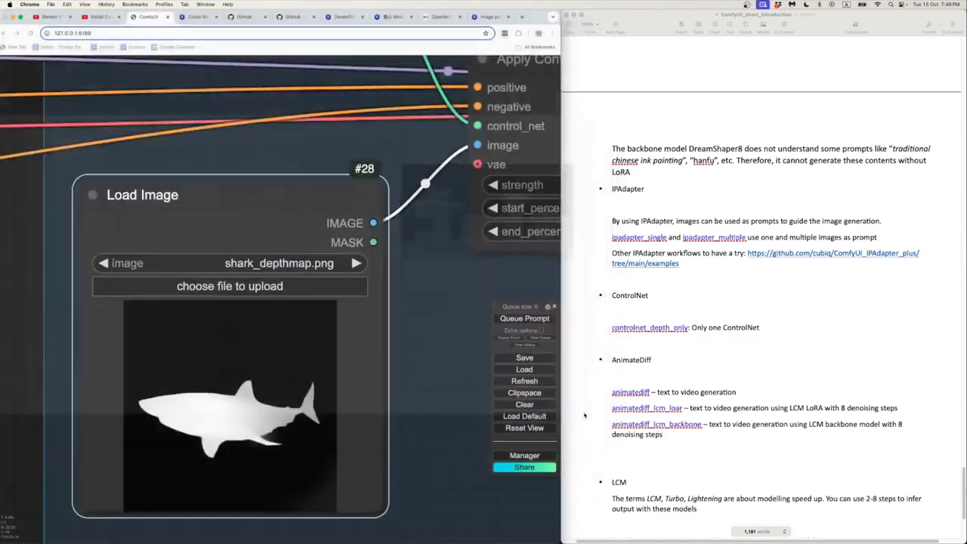
scroll(257, 394, "down", 10)
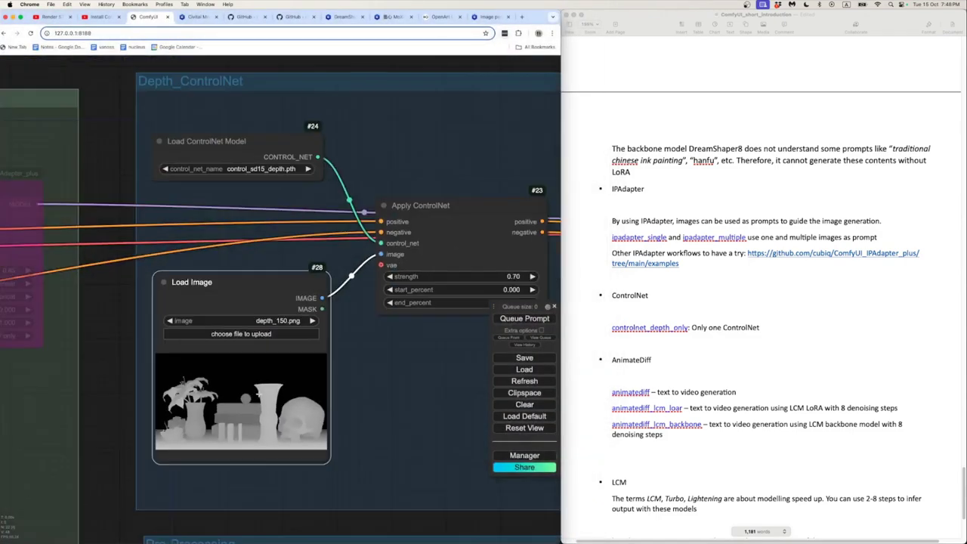
scroll(368, 375, "down", 3)
left_click_drag(453, 378, 282, 332)
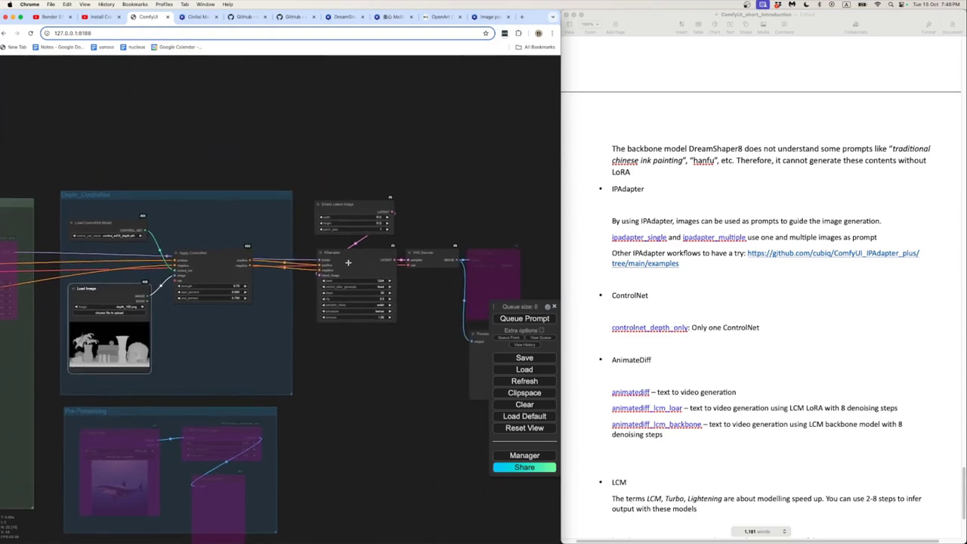
scroll(352, 264, "up", 4)
scroll(183, 333, "left", 5)
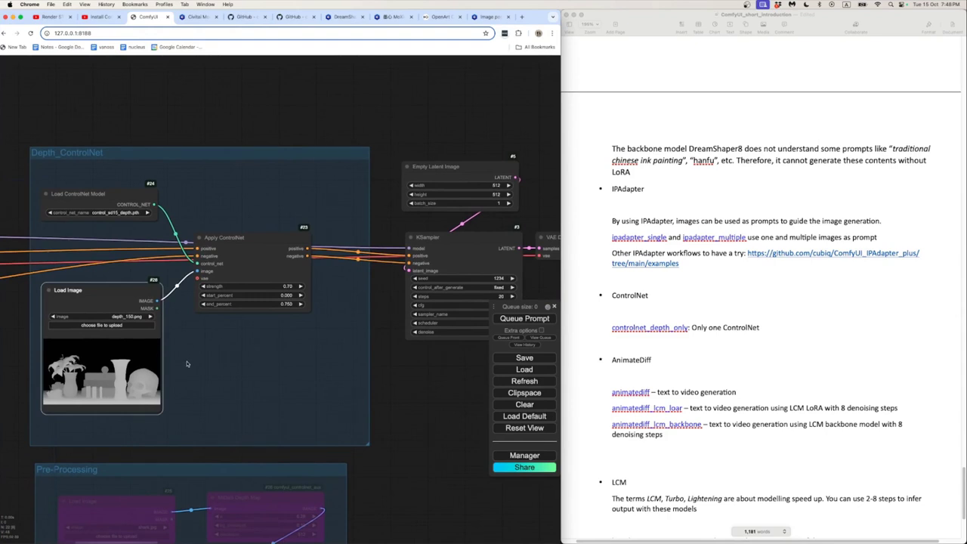
scroll(187, 363, "up", 5)
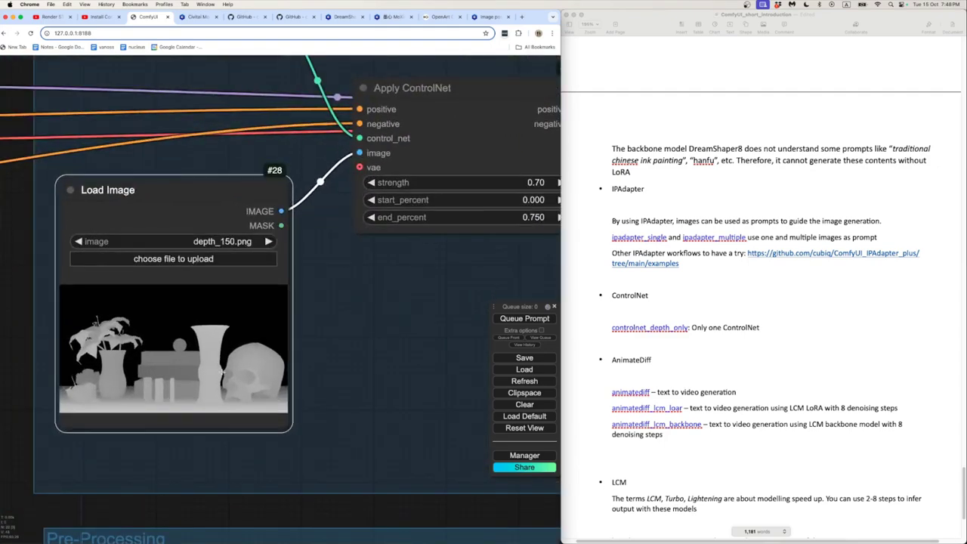
key("super+space")
type("1920*1080")
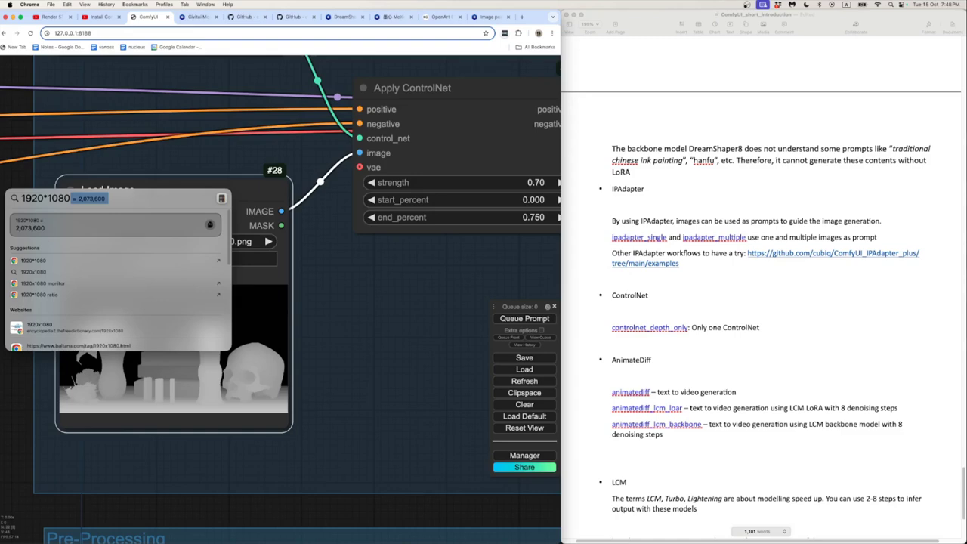
key("Escape")
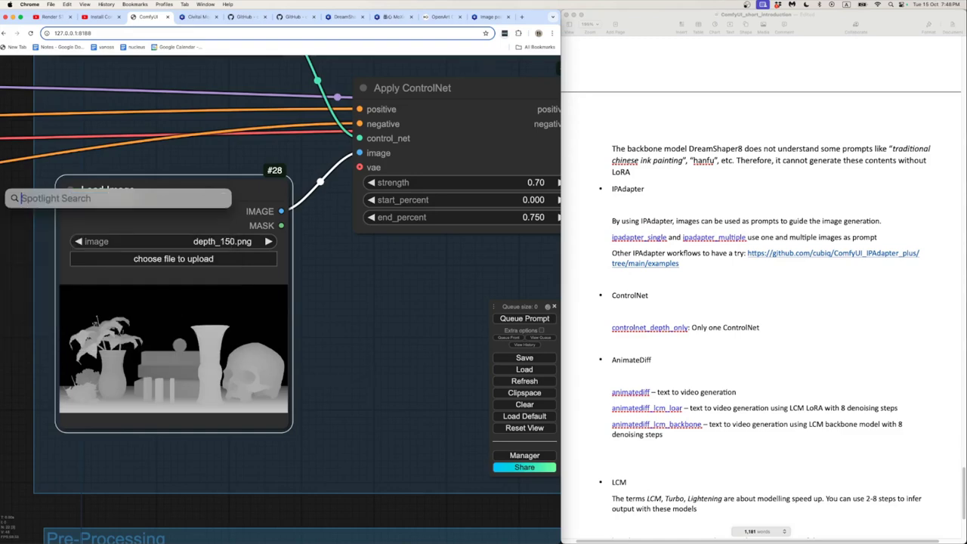
key("Escape")
- Set the width of the Empty Latent Image node to 1080
scroll(369, 368, "down", 3)
scroll(321, 378, "down", 5)
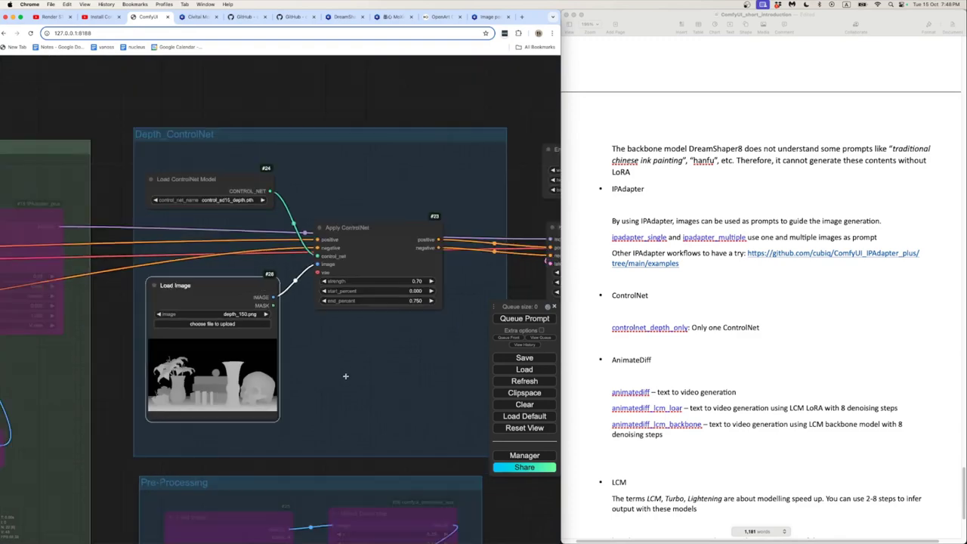
scroll(245, 371, "right", 2)
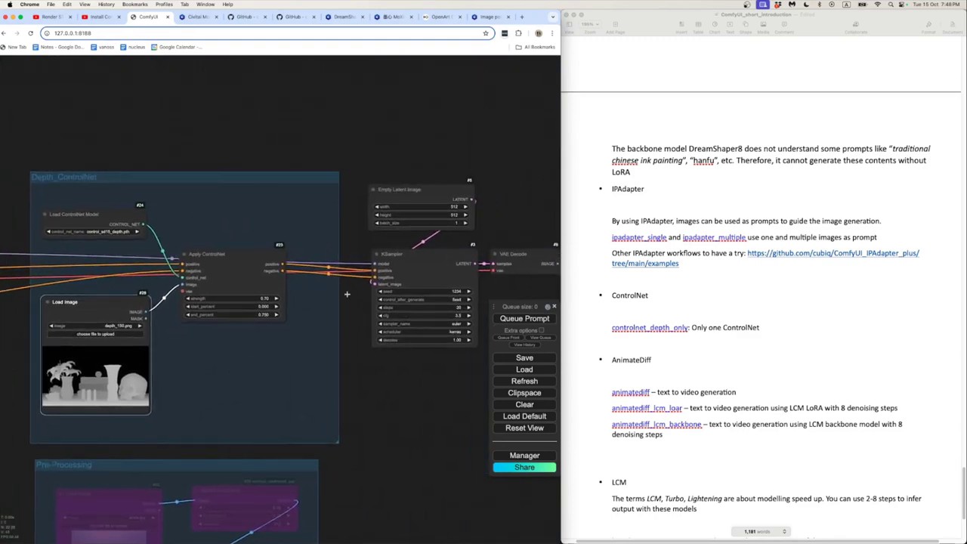
left_click(416, 206)
type("1080")
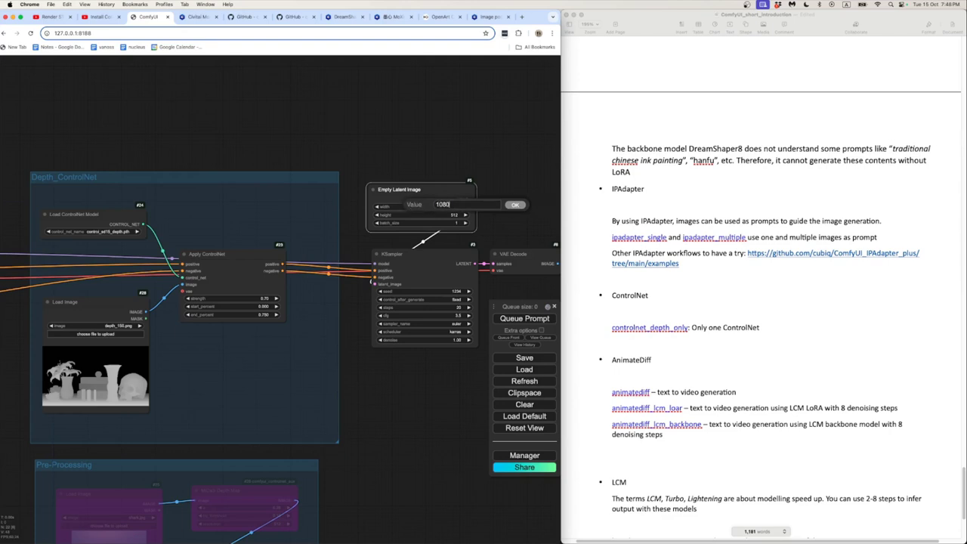
key("Return")
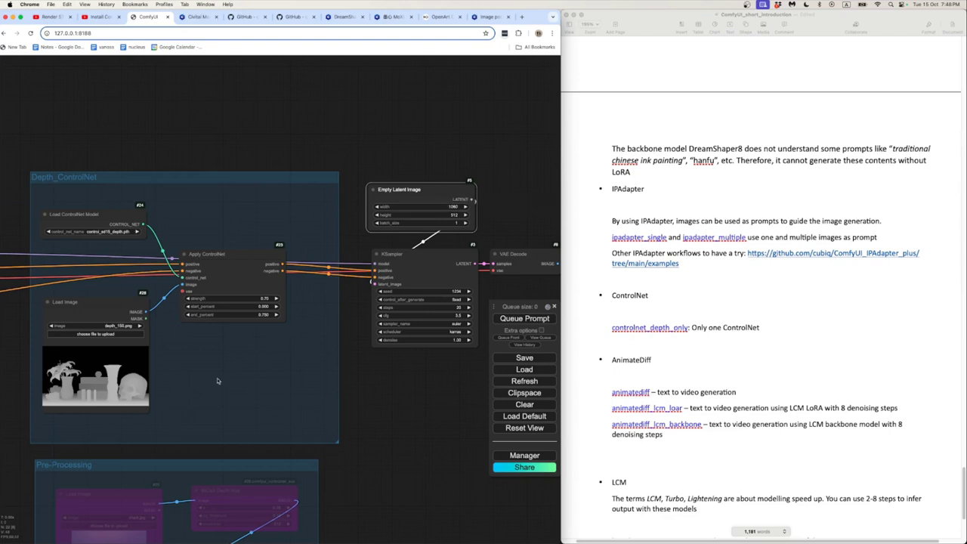
- Calculate the aspect ratio 1920/1080 in Spotlight and clear the expression
key("super+space")
type("1920")
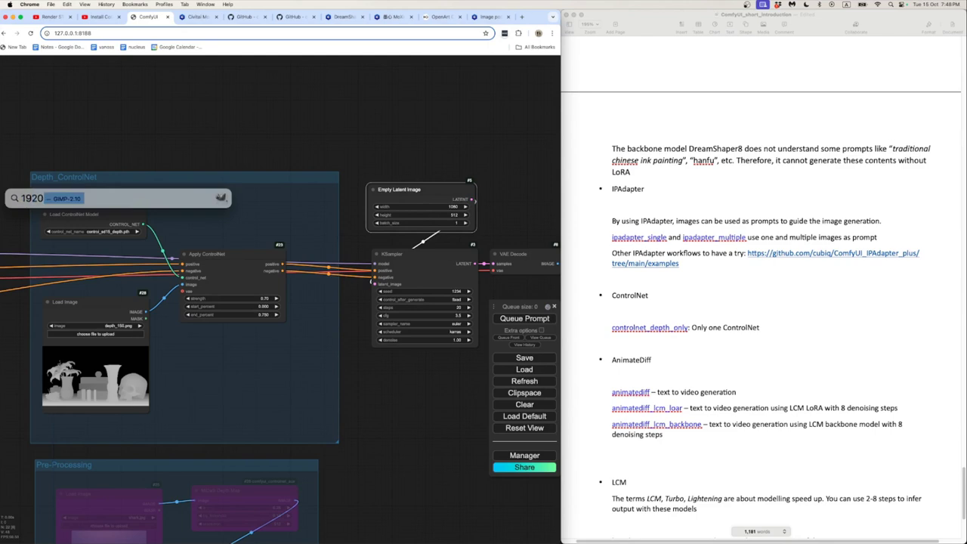
type("/1080")
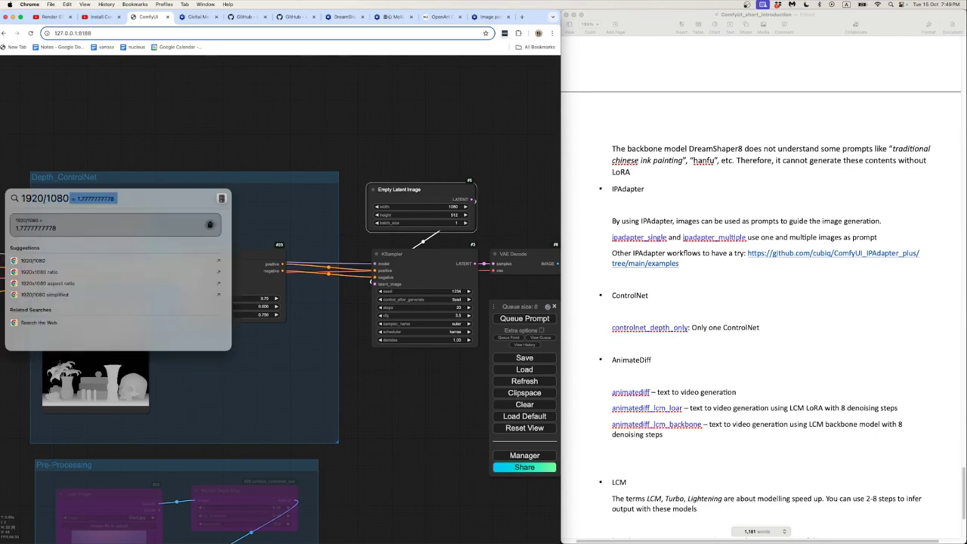
type("cc")
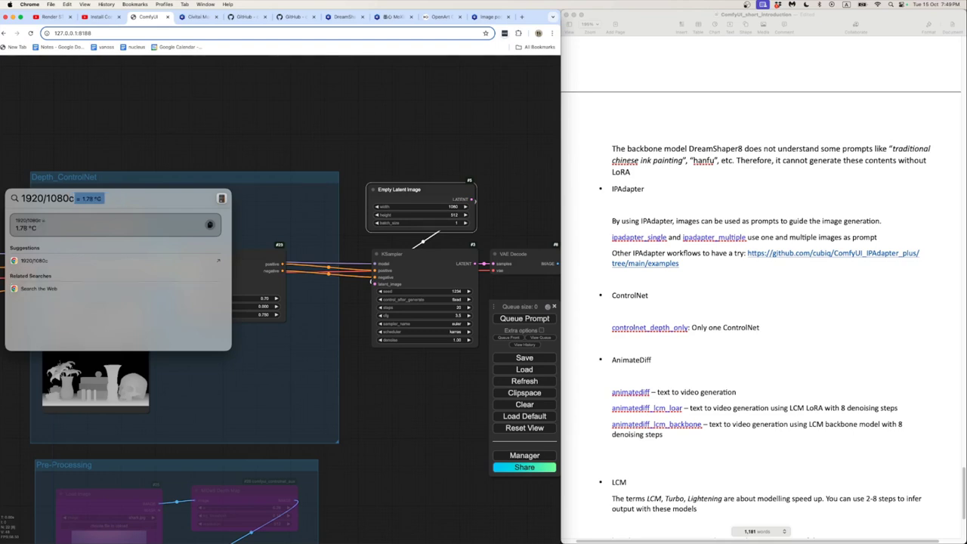
key("BackSpace")
key("BackSpace")
key("BackSpace")
key("BackSpace")
key("BackSpace")
key("BackSpace")
key("BackSpace")
key("BackSpace")
key("BackSpace")
key("BackSpace")
key("BackSpace")
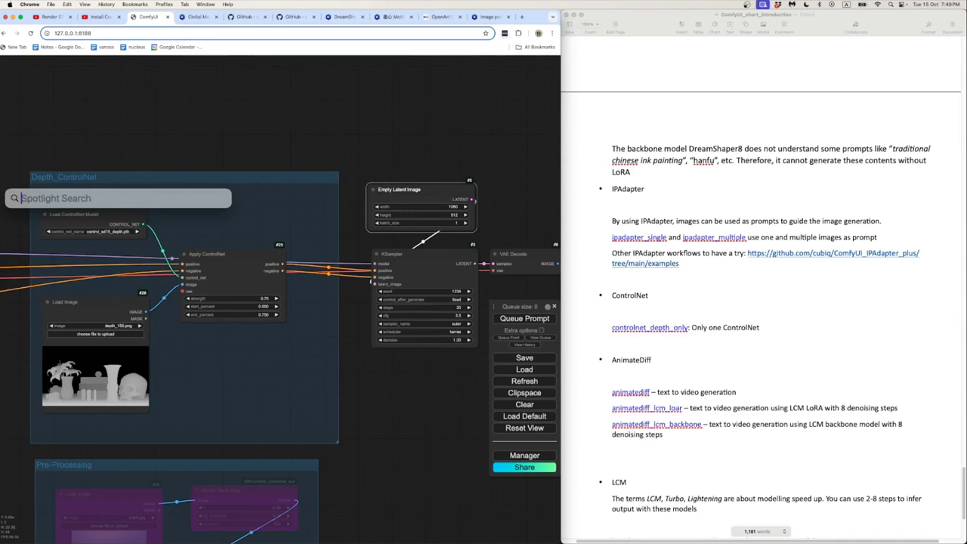
- Calculate 1080/1920 in Spotlight, multiply 0.5625 by 1080, and open that product in Calculator beside the Empty Latent Image node
type("1080/19")
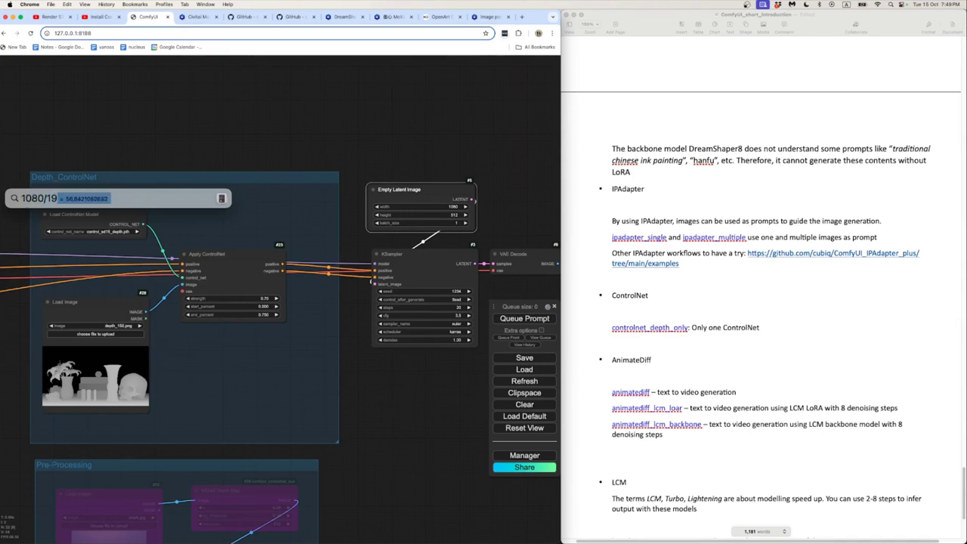
type("20")
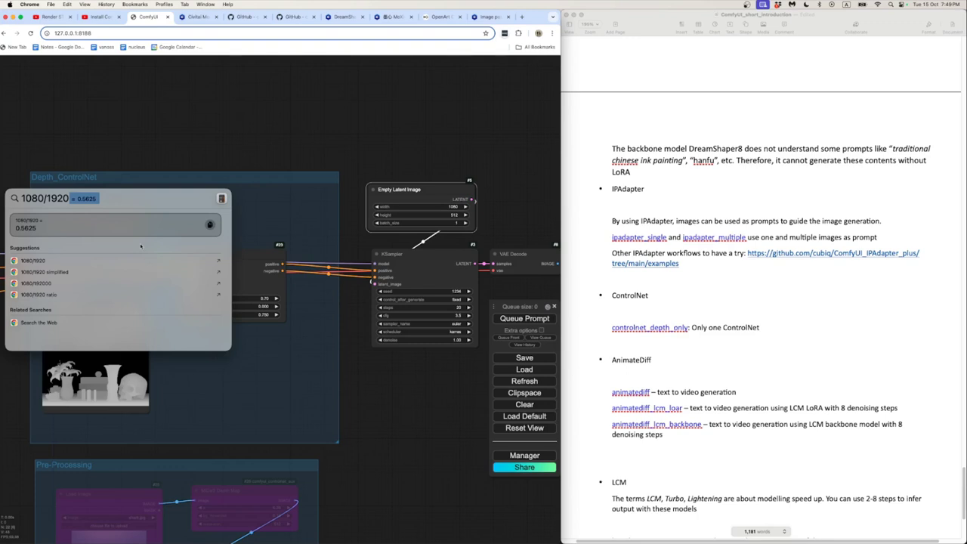
left_click(117, 201)
key("super+a")
key("BackSpace")
type("056")
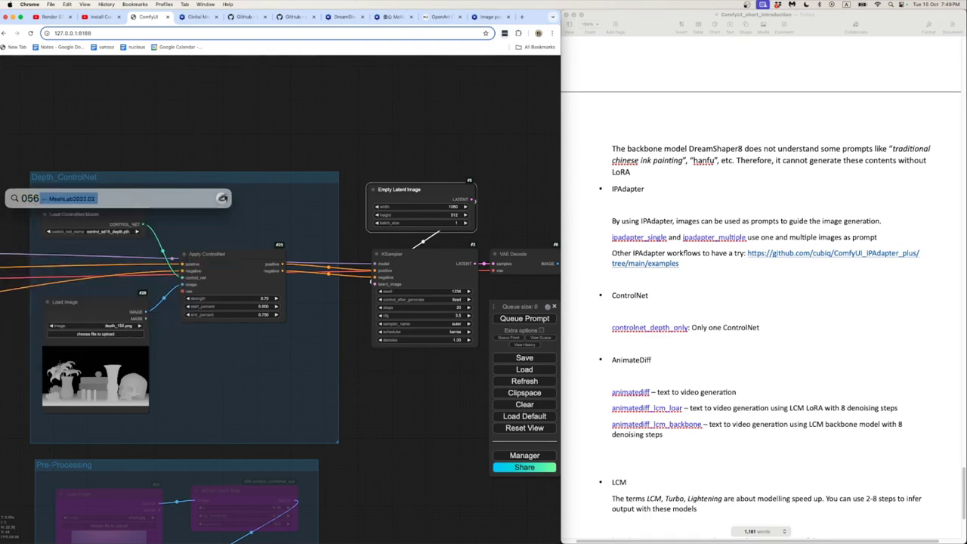
type("25*10")
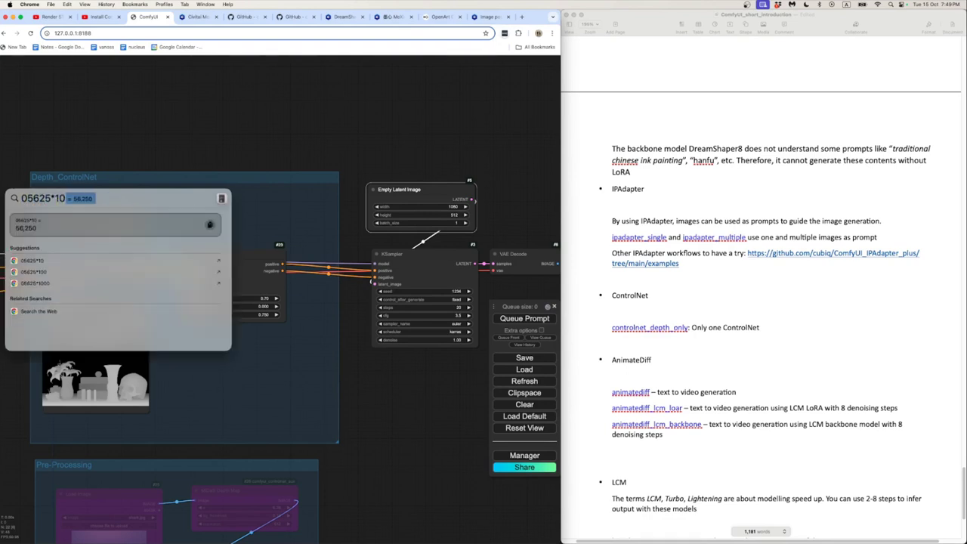
type("80")
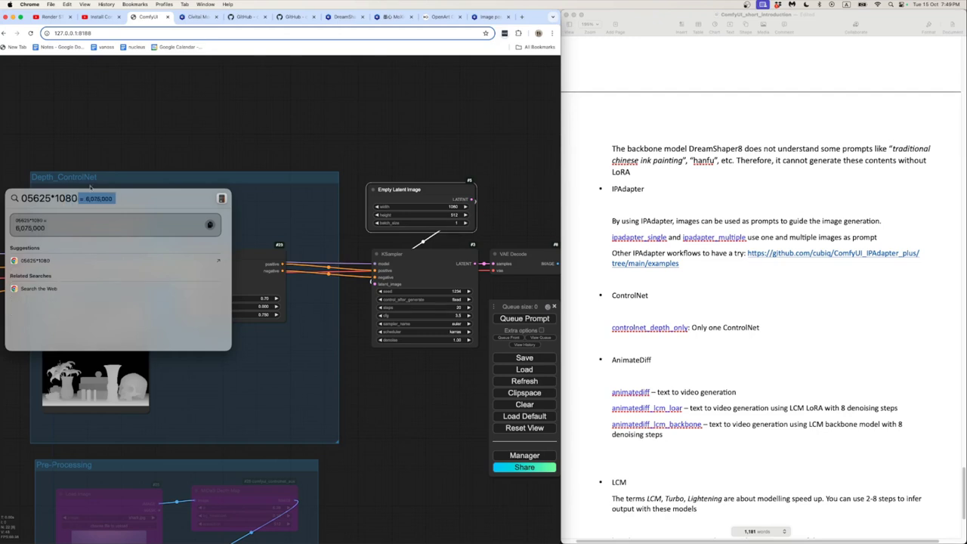
left_click(28, 198)
type(".")
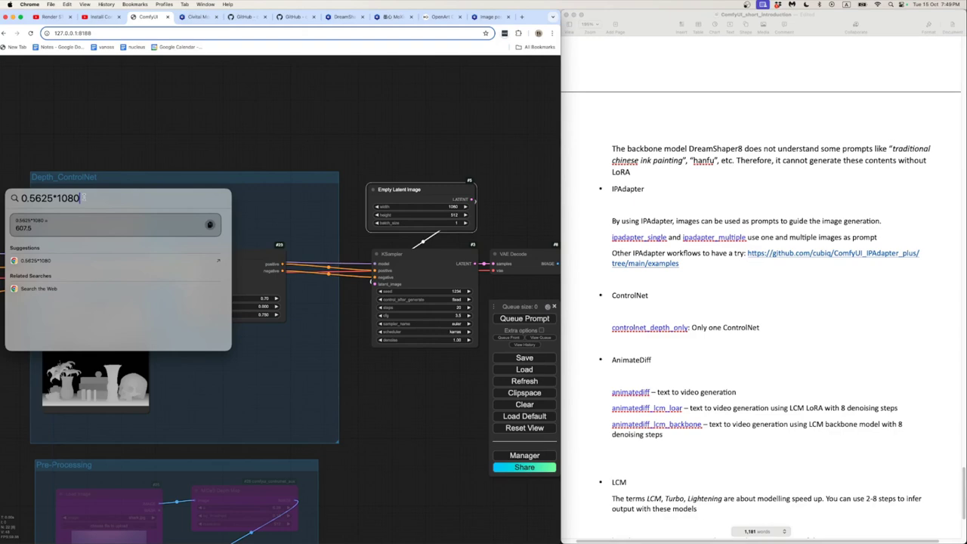
key("Return")
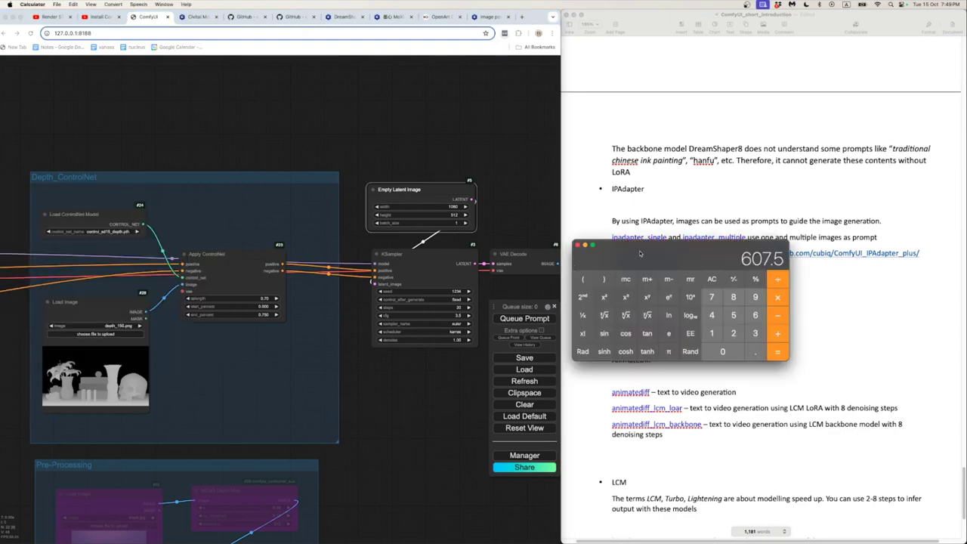
left_click_drag(640, 254, 470, 282)
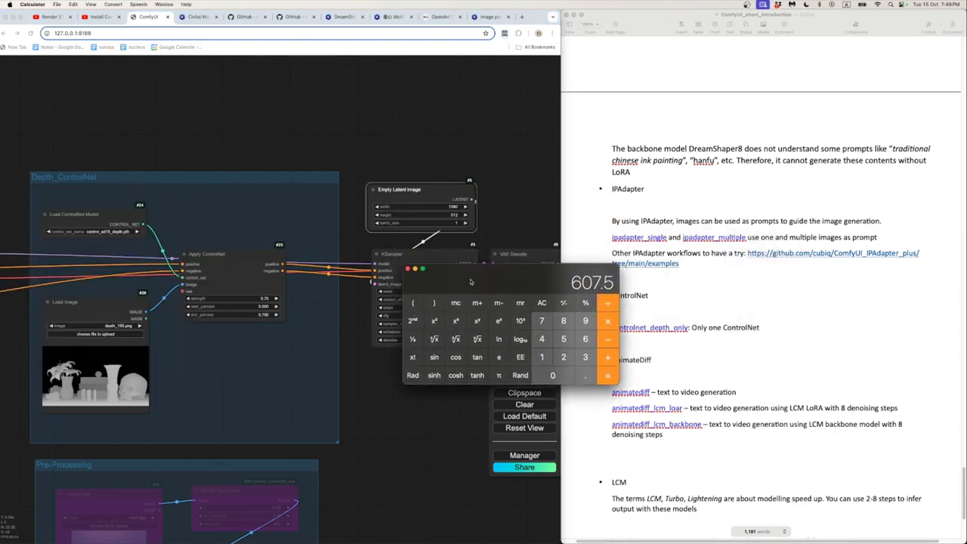
- Set the height of the Empty Latent Image node to 624
left_click(440, 215)
left_click(439, 215)
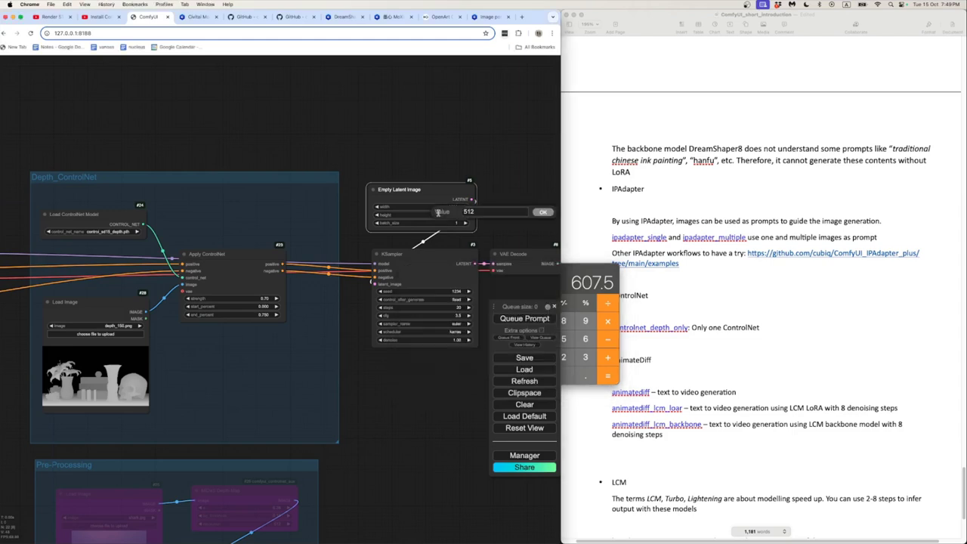
double_click(480, 212)
type("620")
type("4")
key("Return")
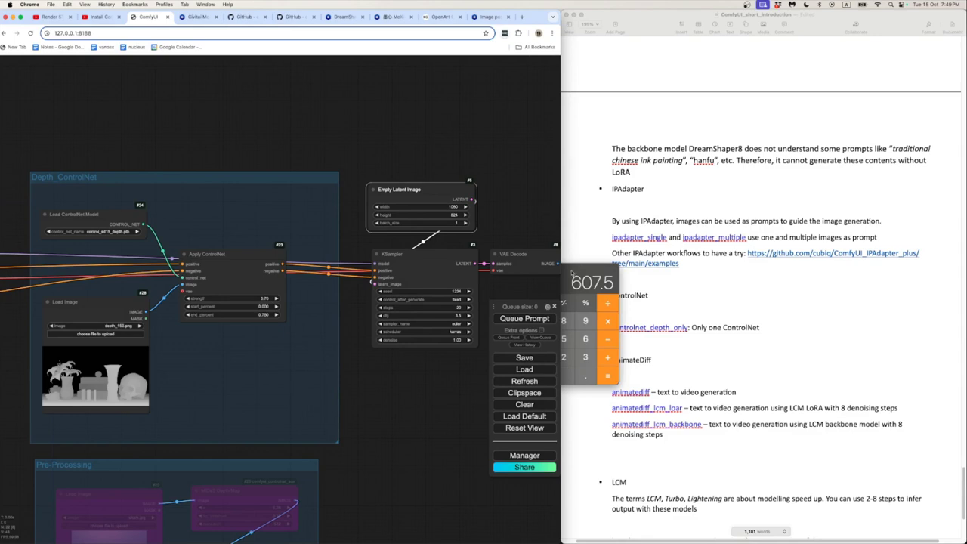
- Close Calculator and set the Empty Latent Image height to 616
left_click_drag(580, 270, 1, 250)
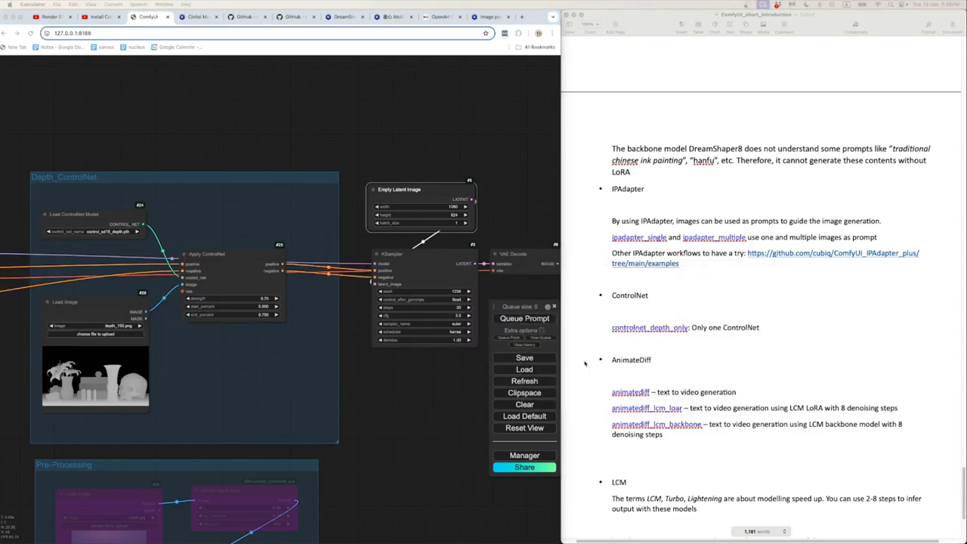
left_click(438, 393)
left_click(452, 215)
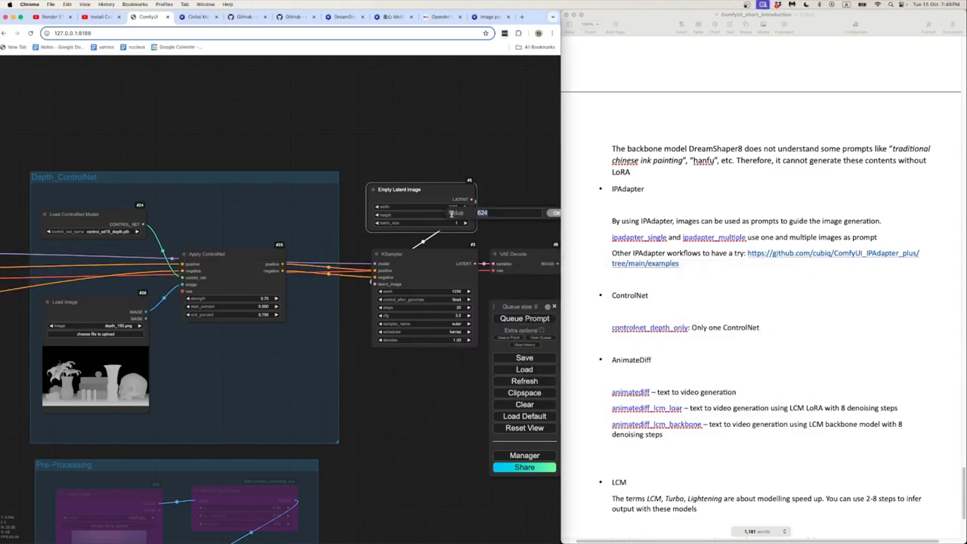
type("816")
key("Return")
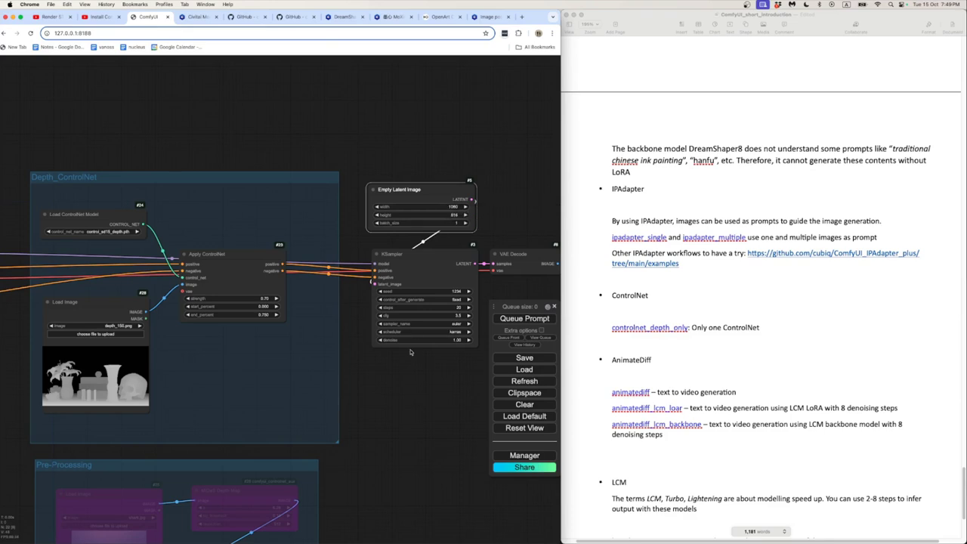
- Look over the Depth_ControlNet group with its depth image and the neighbouring latent image and sampler nodes
left_click(403, 407)
scroll(403, 406, "down", 2)
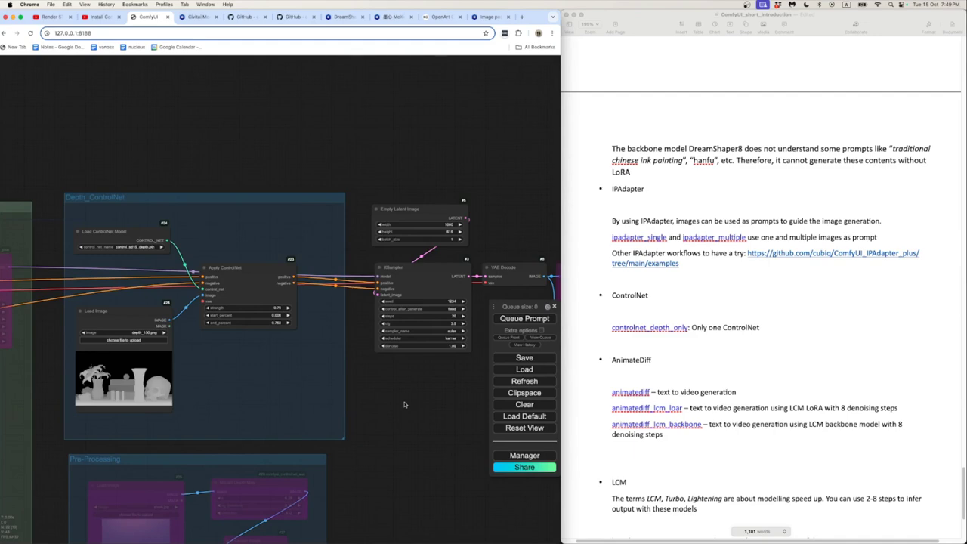
scroll(405, 405, "down", 4)
scroll(294, 362, "up", 5)
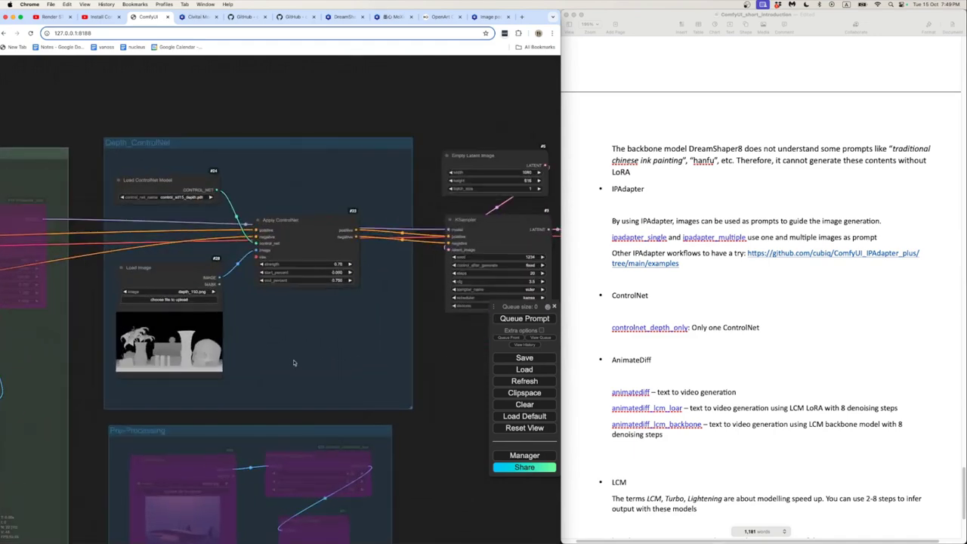
left_click_drag(294, 363, 326, 364)
scroll(328, 364, "down", 2)
scroll(325, 364, "up", 3)
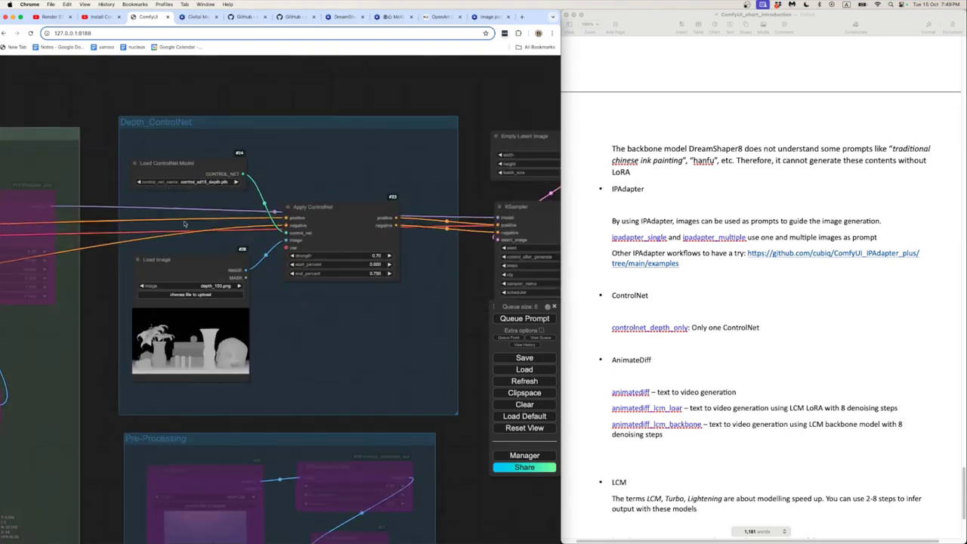
- Replace the positive prompt "underwater, shark" with "vanitas painting, dutch"
scroll(175, 276, "down", 10)
left_click_drag(166, 282, 344, 278)
scroll(140, 281, "up", 5)
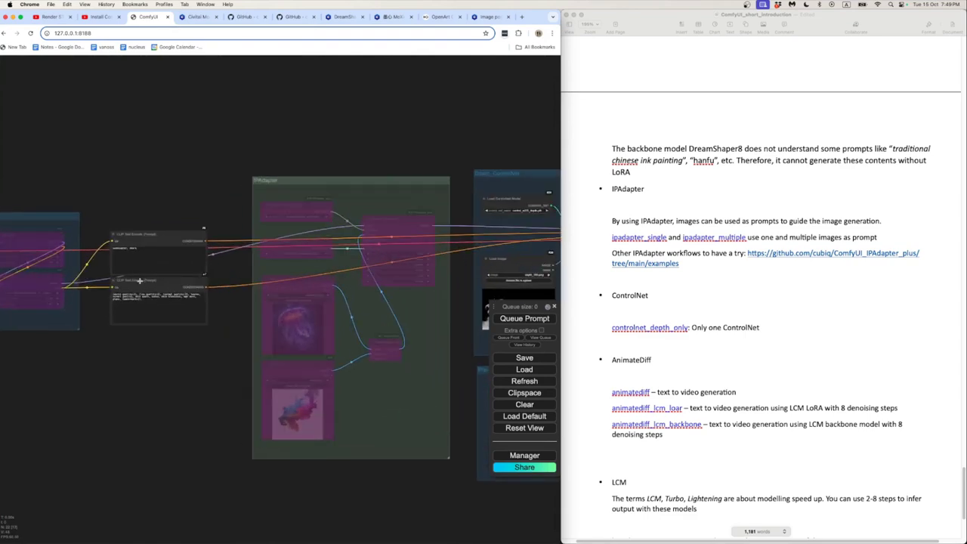
scroll(147, 204, "up", 4)
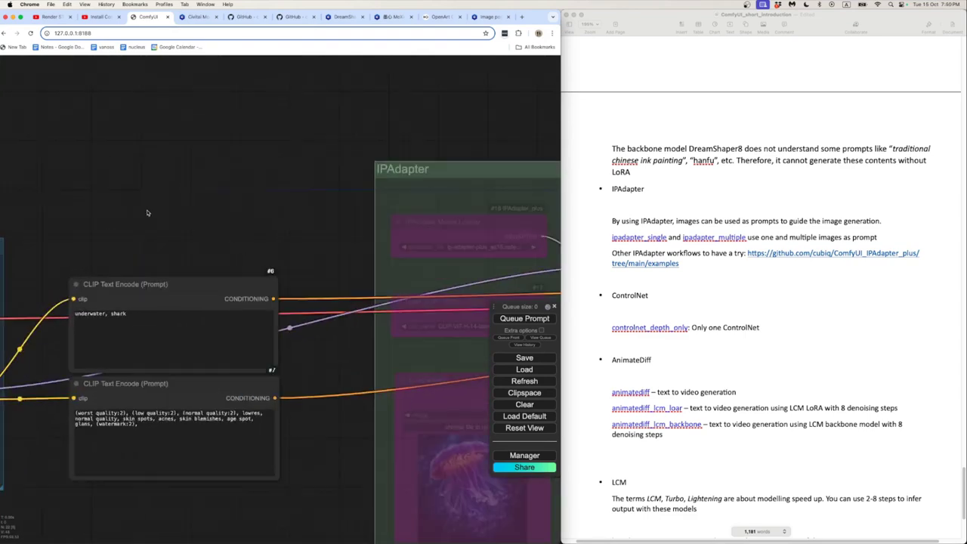
left_click_drag(148, 213, 215, 148)
triple_click(211, 250)
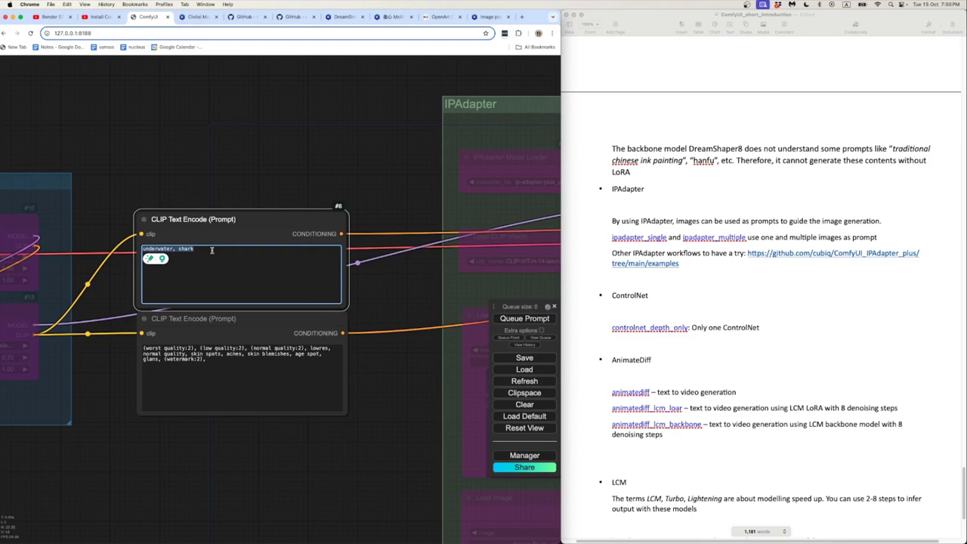
type("vantas")
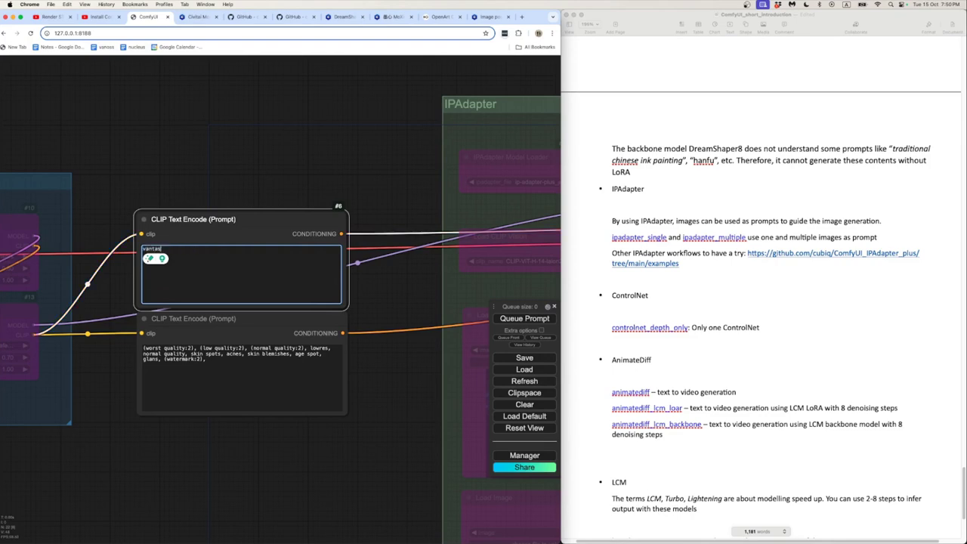
type(" pain")
key("super+a")
type("vanitas painting, dutch ")
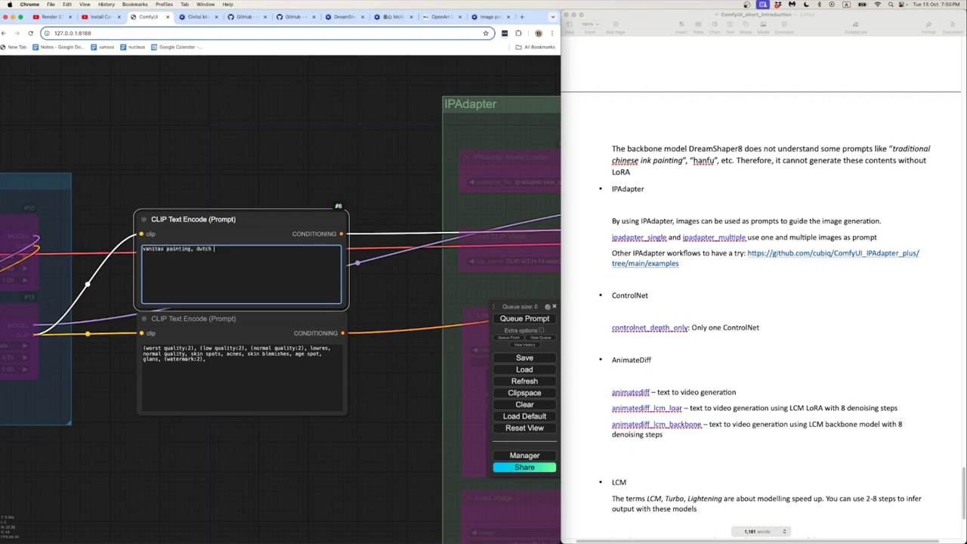
- Continue the positive prompt with "still life, vase, flowers, skull, books, gold blocks, renaissance painting, beautiful lighting"
type("still life, vase, flowers, skull, books, gold boocks")
key("BackSpace")
key("BackSpace")
key("BackSpace")
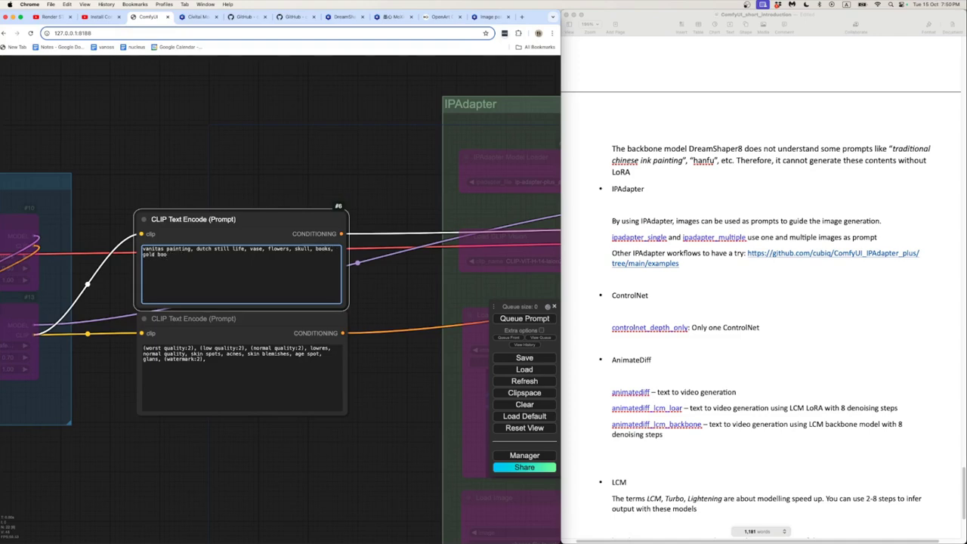
type("ks,")
key("BackSpace")
key("BackSpace")
key("BackSpace")
type("locks, renaissance painting, hi")
key("BackSpace")
key("BackSpace")
type("beautiful lighting")
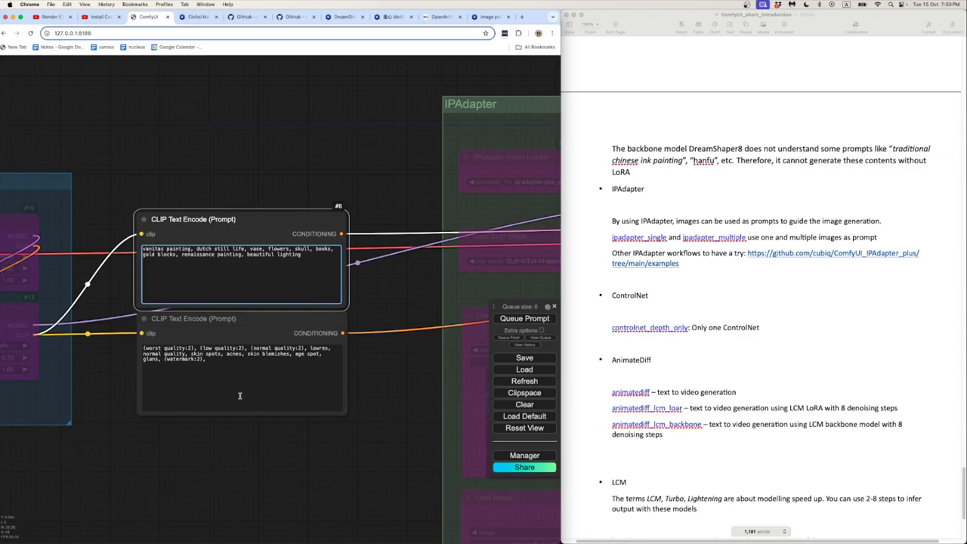
- Remove "skin spots, acnes, skin blemishes, age spot, glans," from the negative prompt
left_click(207, 354)
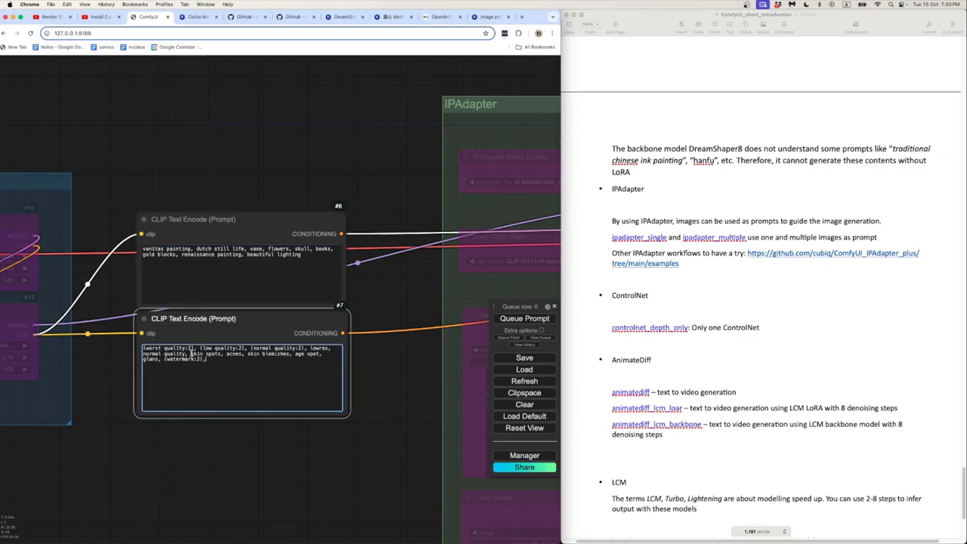
left_click_drag(191, 354, 329, 354)
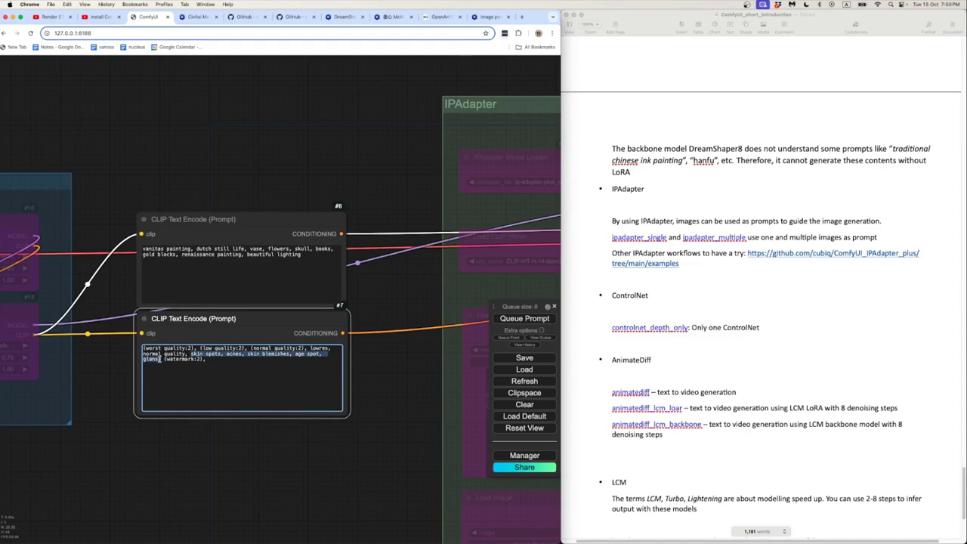
key("BackSpace")
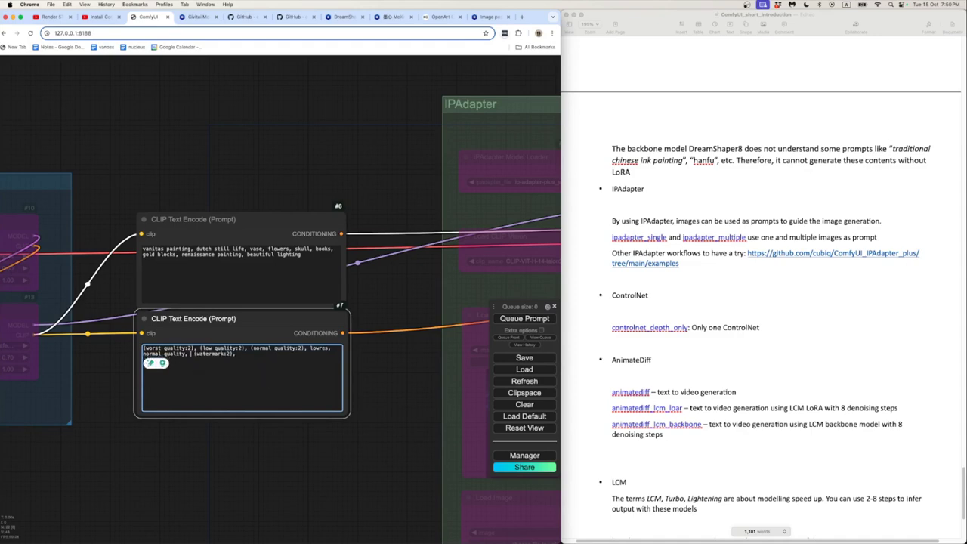
key("BackSpace")
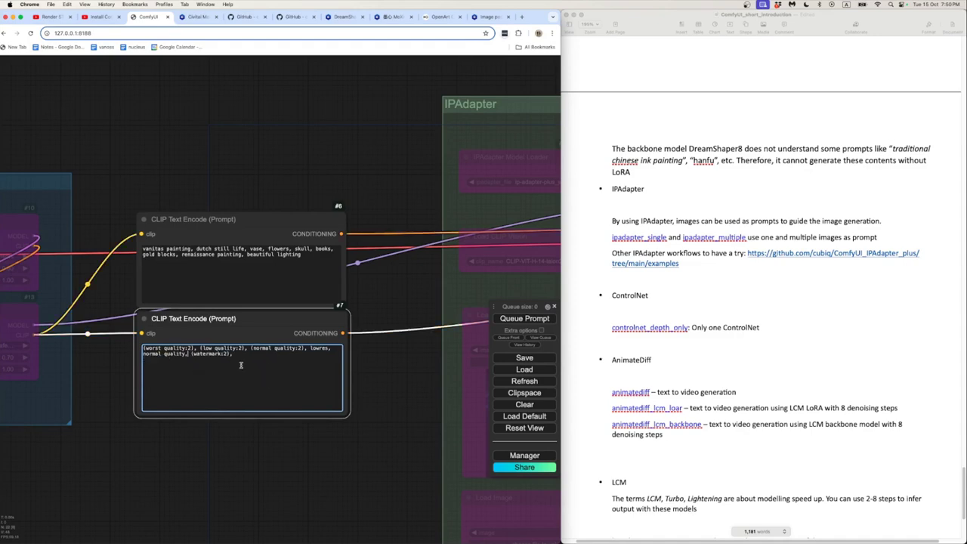
left_click(370, 383)
- Queue the prompt to generate the image and bring the Terminal window with the ComfyUI log forward
scroll(370, 383, "down", 6)
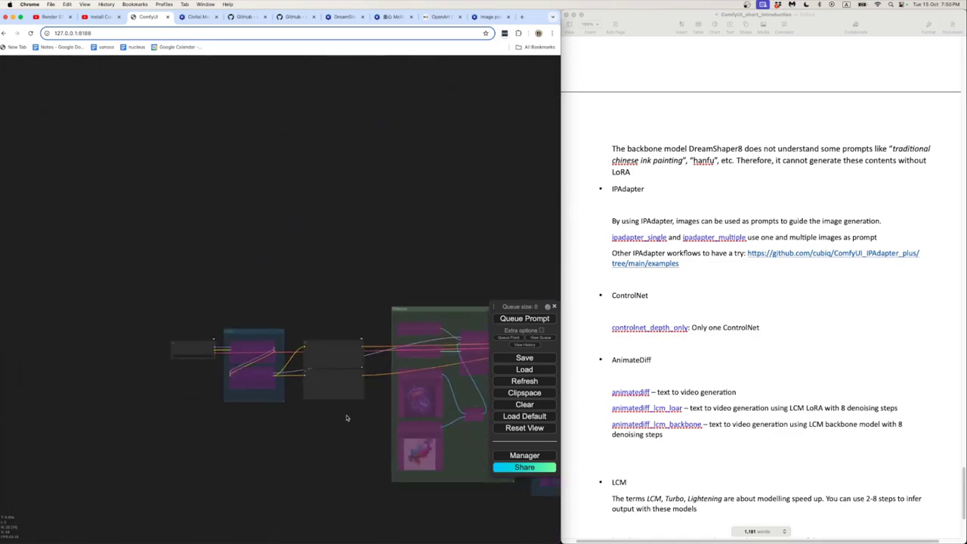
scroll(325, 393, "up", 4)
scroll(312, 376, "down", 3)
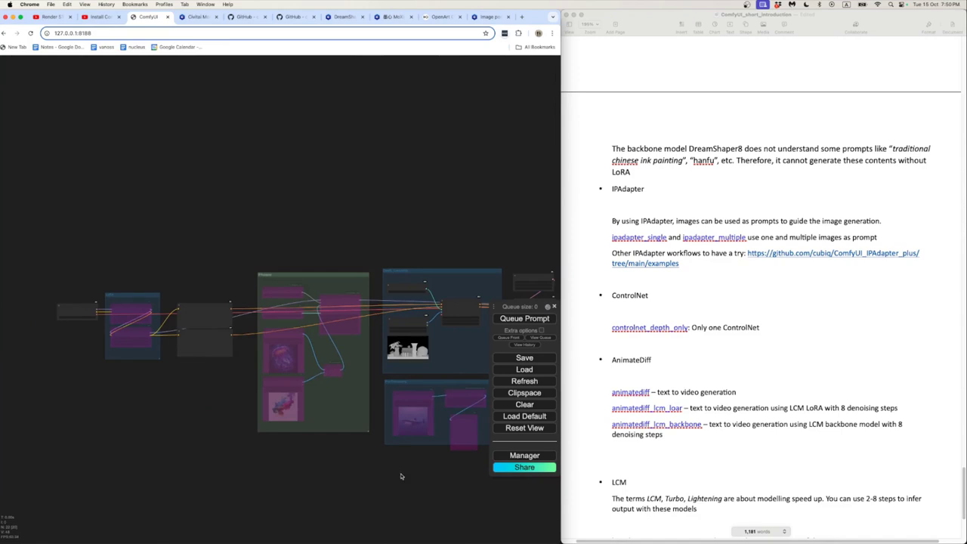
left_click_drag(399, 477, 257, 434)
left_click(516, 317)
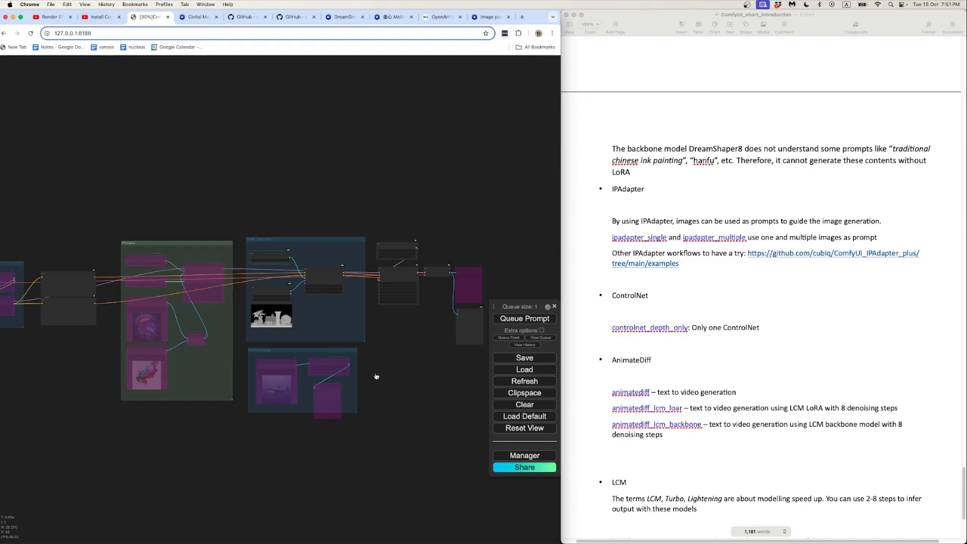
key("super+Tab")
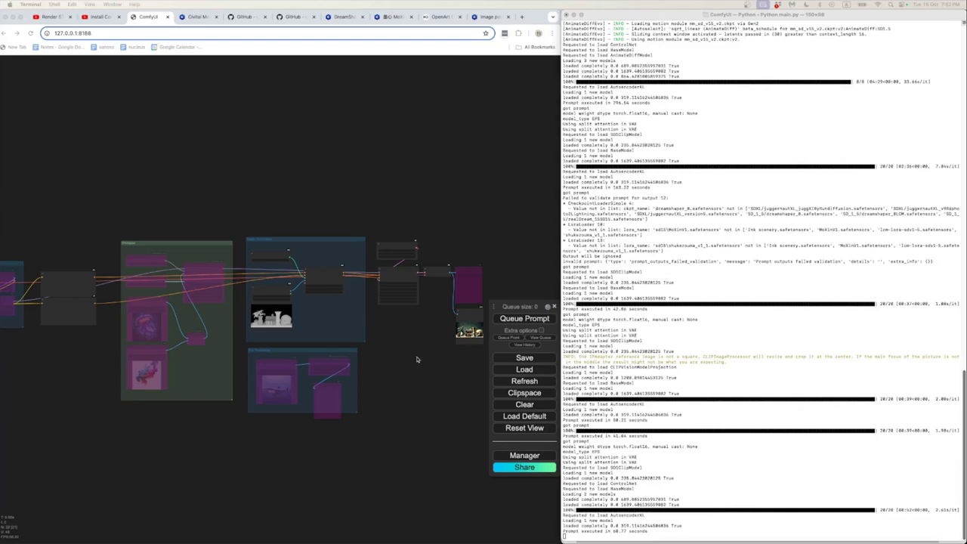
- Return to the ComfyUI workflow in Chrome and examine the generated still life in the Preview Image node
left_click(416, 360)
scroll(438, 353, "up", 6)
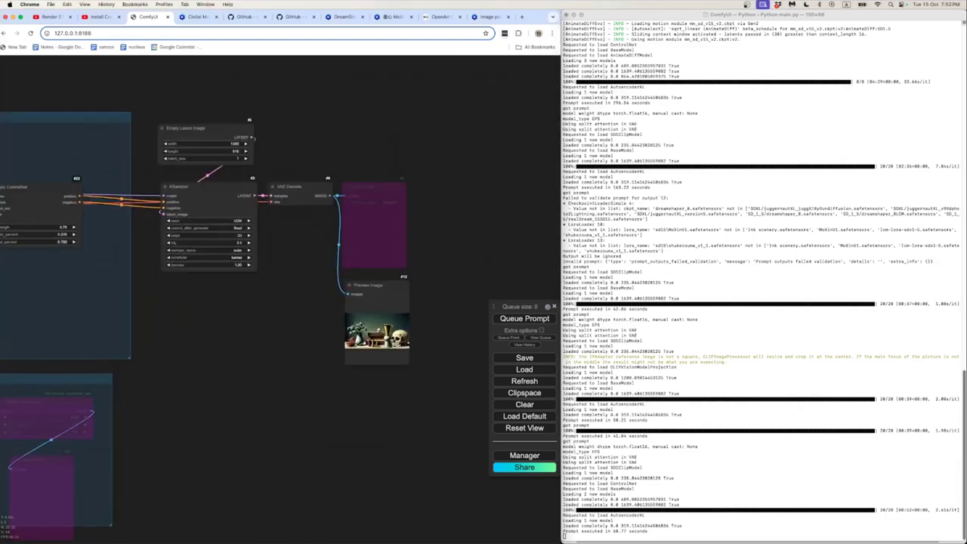
scroll(374, 343, "up", 6)
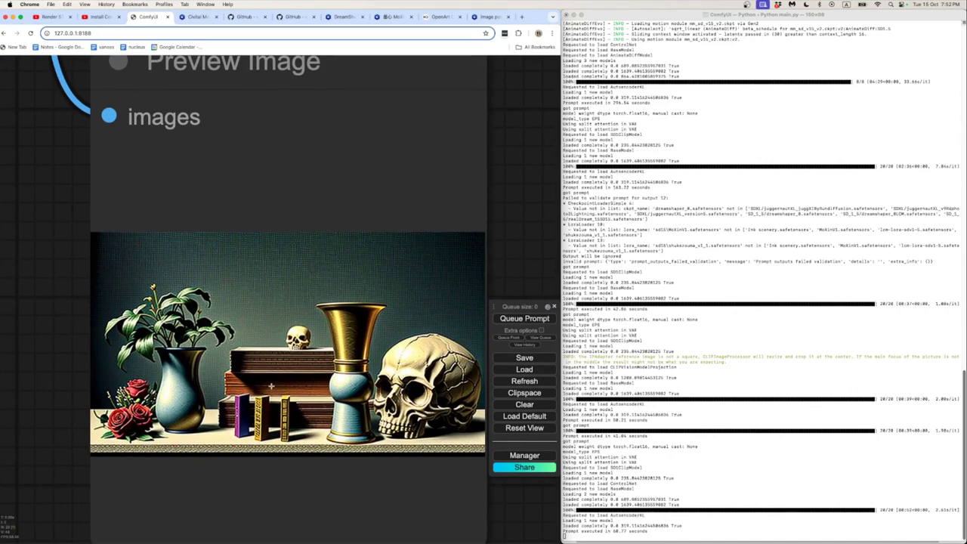
scroll(270, 387, "up", 3)
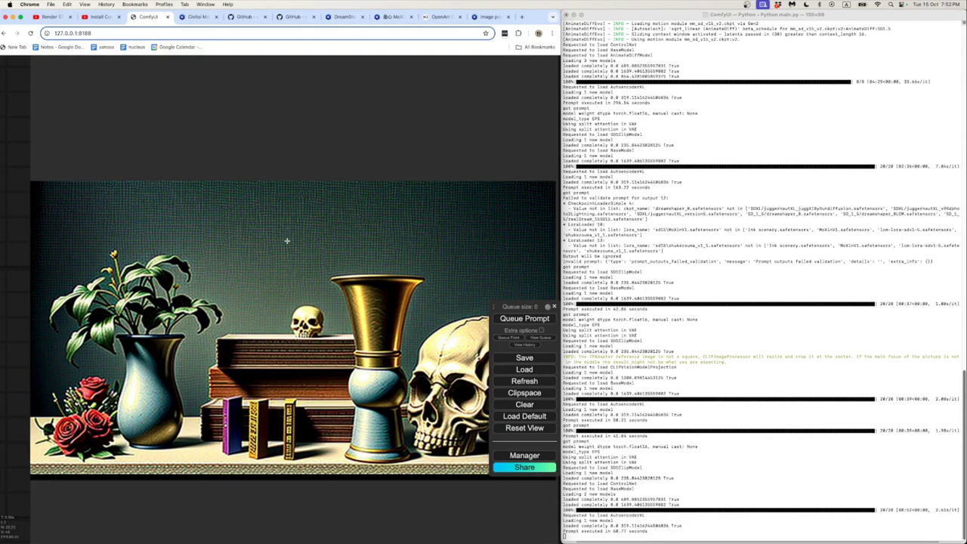
scroll(287, 241, "down", 2)
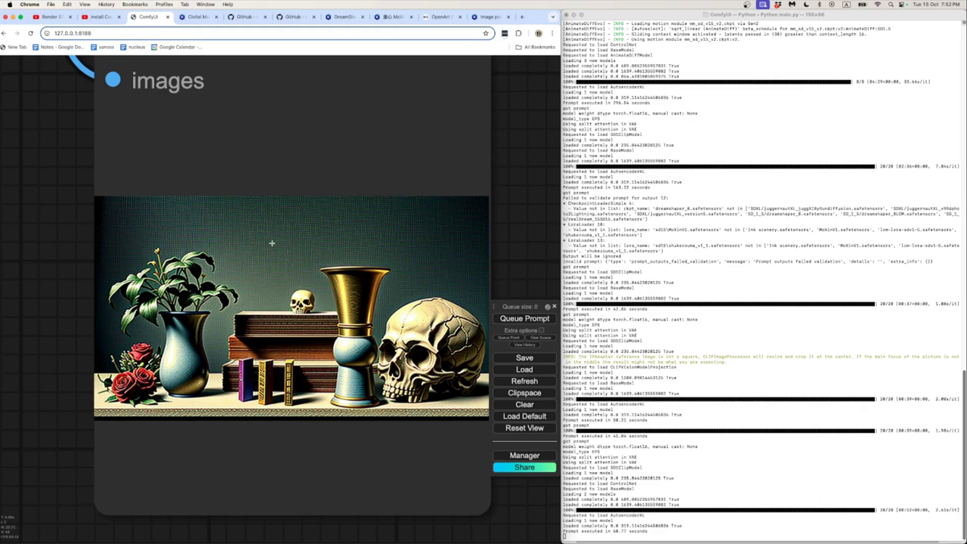
scroll(257, 261, "down", 6)
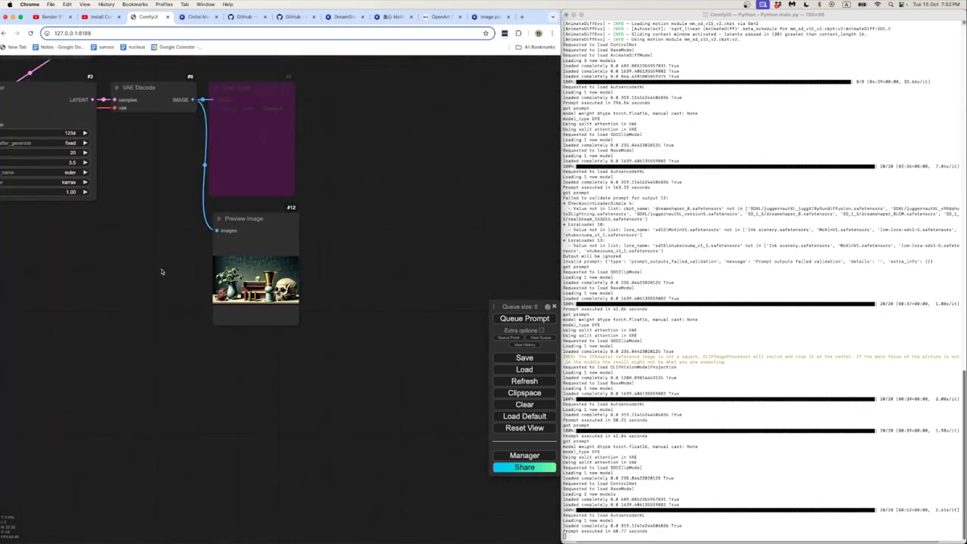
- Compare the depth map in the Load Image node with the generated still life in the Preview Image node
left_click_drag(161, 272, 244, 280)
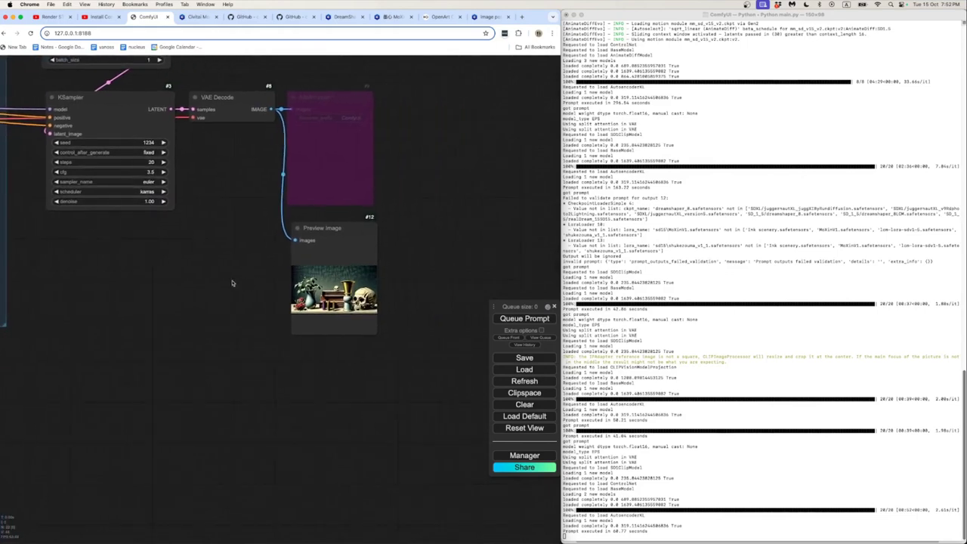
scroll(232, 283, "down", 3)
left_click_drag(179, 291, 347, 262)
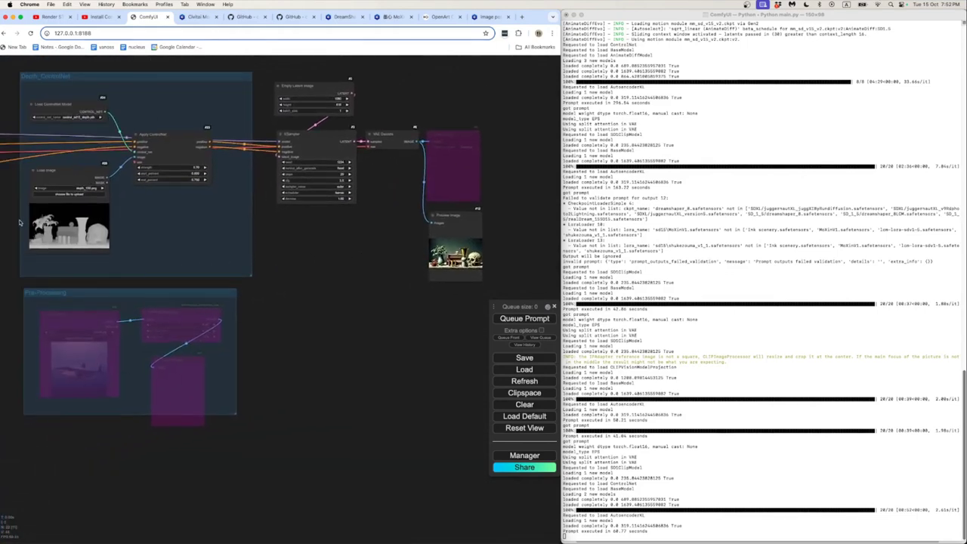
scroll(76, 227, "up", 5)
scroll(236, 234, "down", 5)
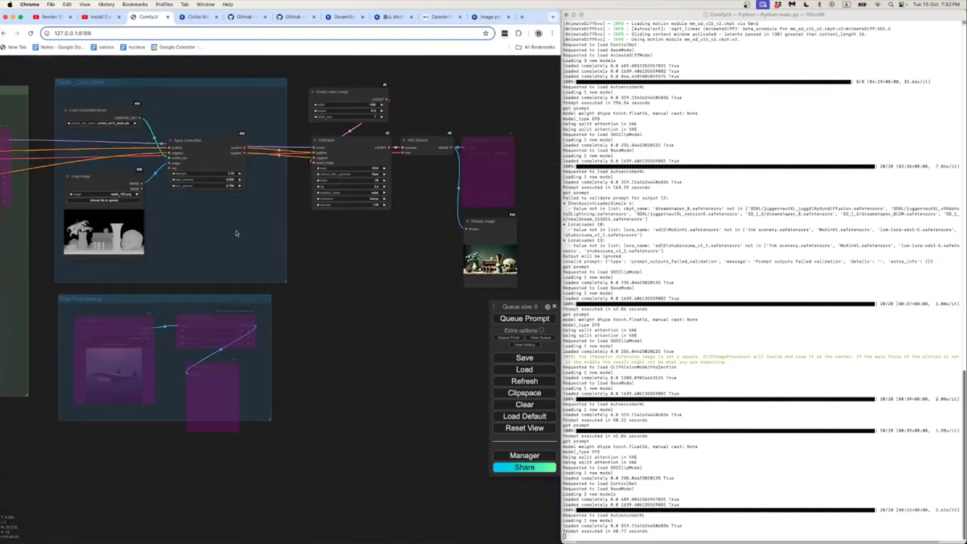
scroll(236, 233, "up", 8)
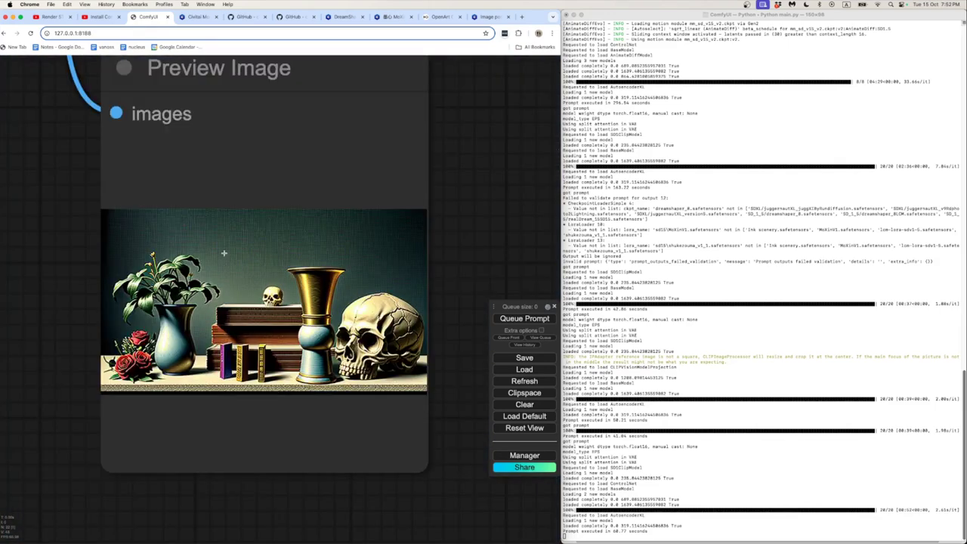
scroll(205, 313, "up", 2)
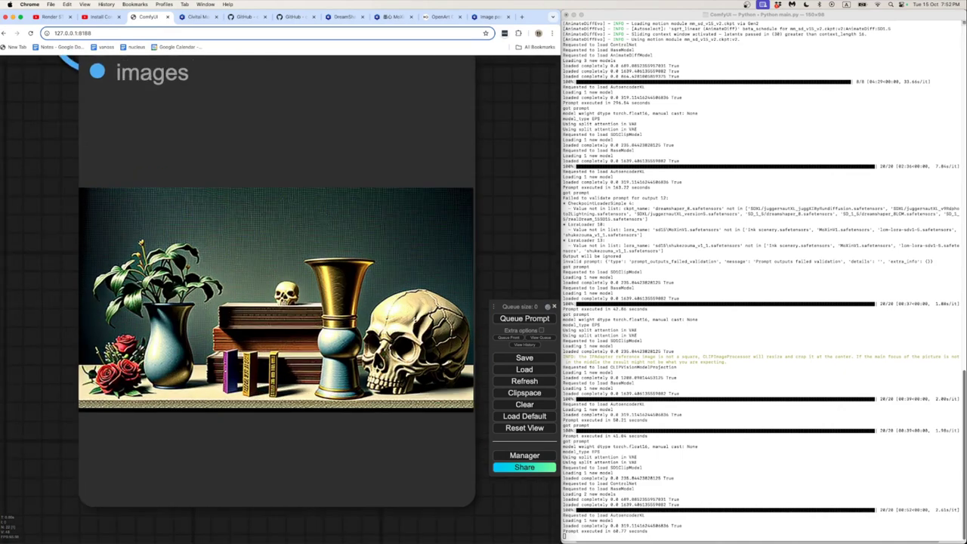
scroll(165, 258, "down", 15)
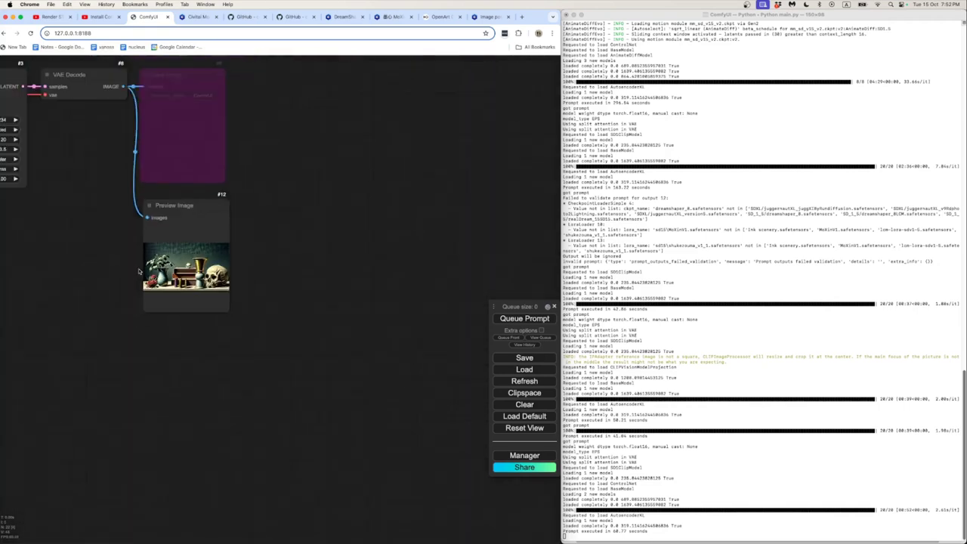
- Replace the positive prompt with "futuristic still life painting, metallic objects, specular, shing, high dynamic range, octane render, chrome"
scroll(139, 271, "down", 10)
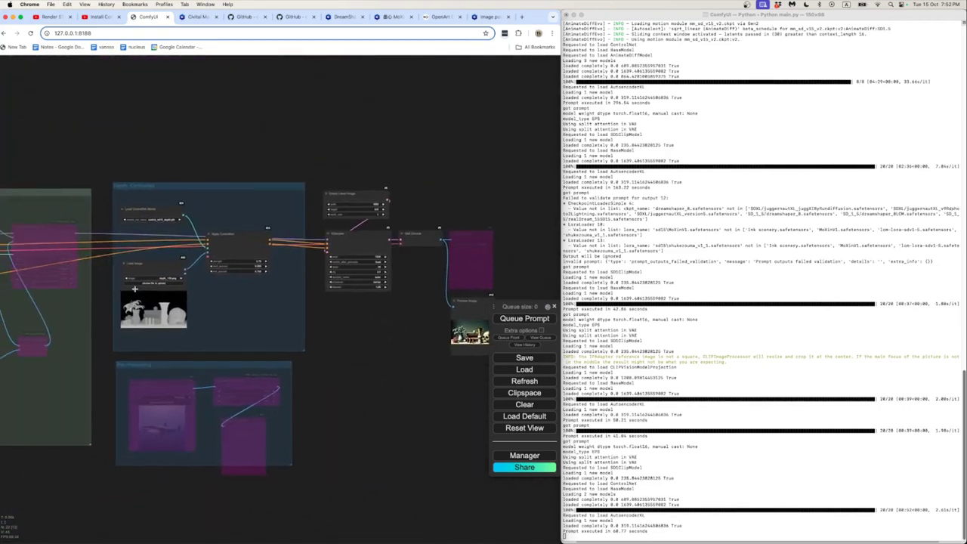
scroll(135, 288, "up", 3)
scroll(129, 257, "down", 2)
scroll(106, 242, "left", 5)
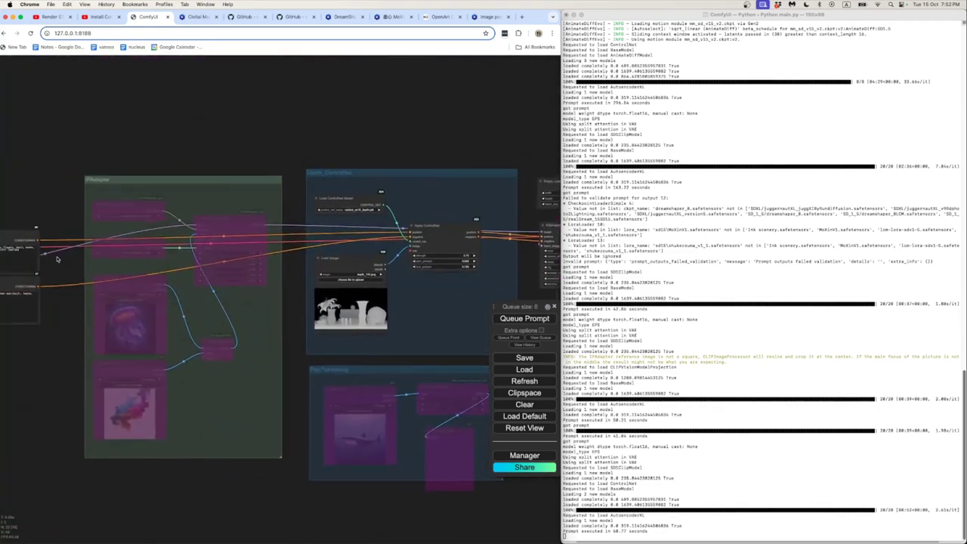
left_click_drag(56, 260, 249, 253)
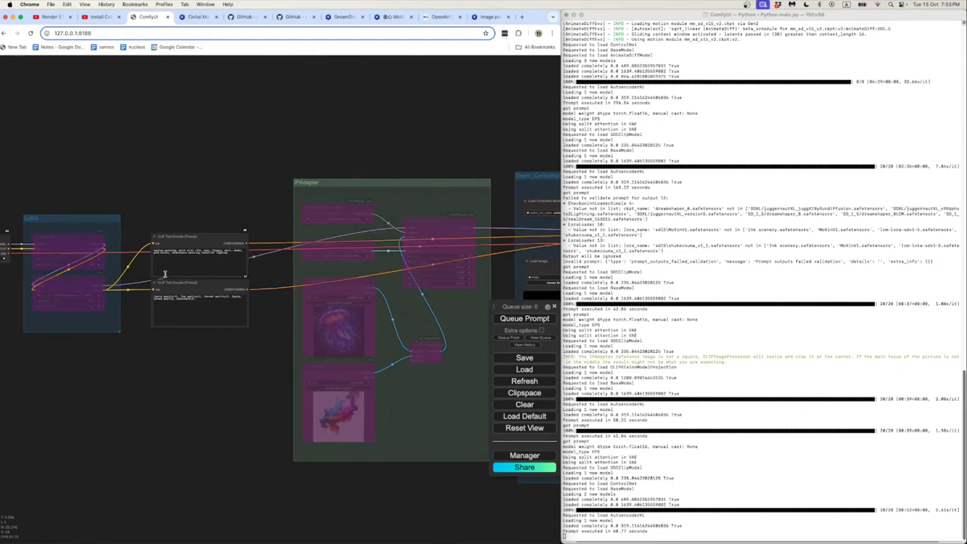
scroll(165, 274, "up", 15)
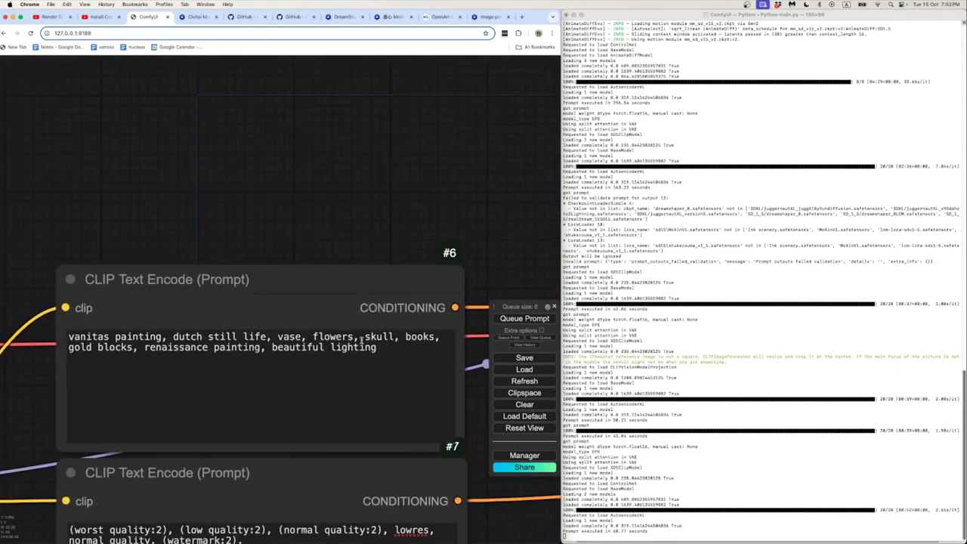
left_click(362, 339)
key("ctrl+a")
type("s")
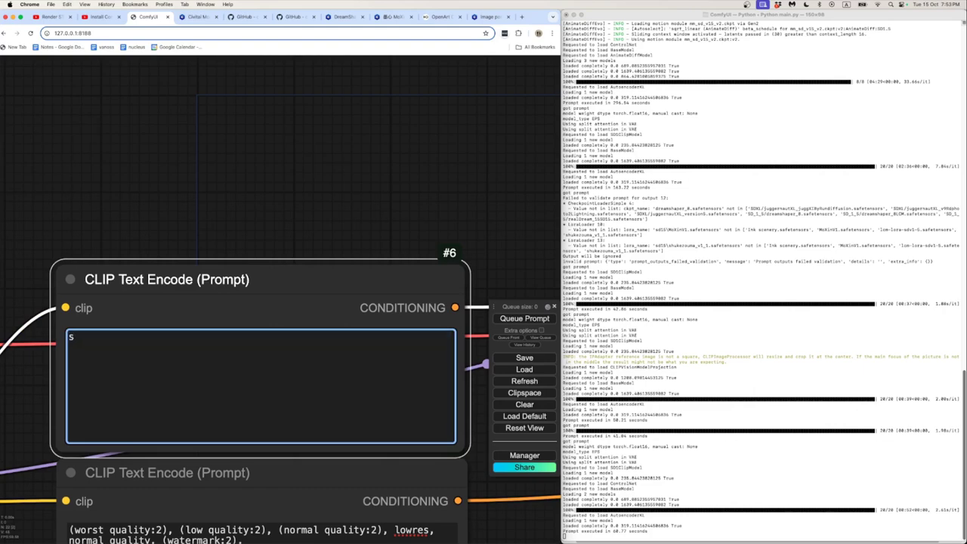
key("BackSpace")
type("futuristic stil")
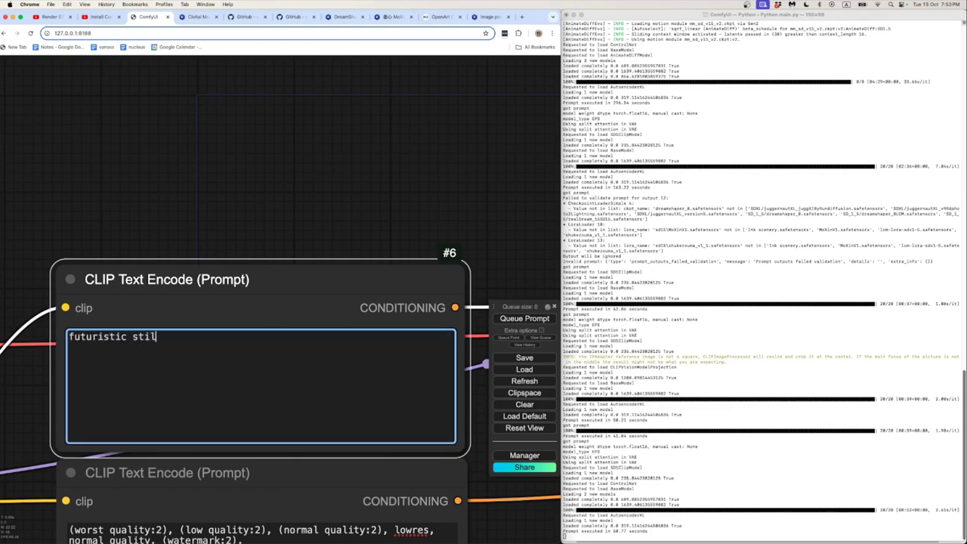
type("l life painting, meta")
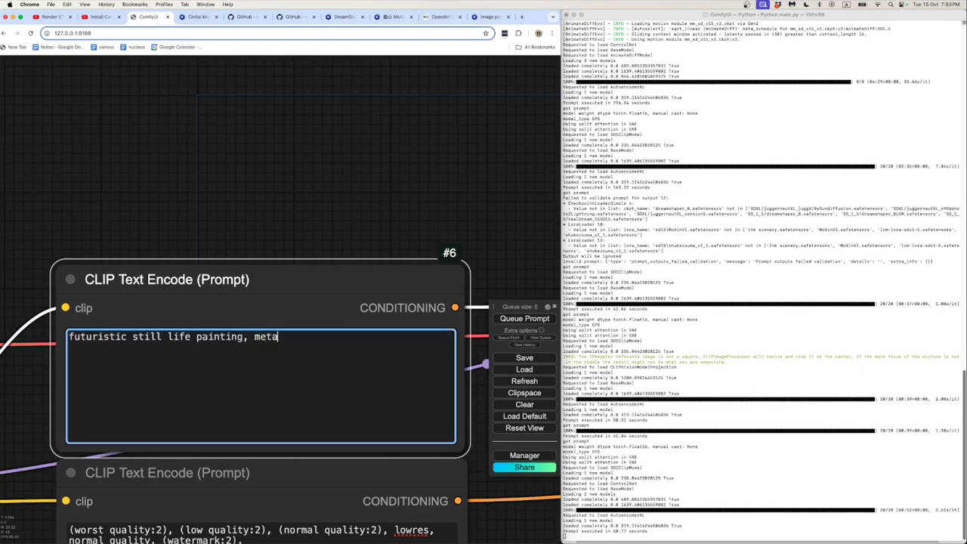
type("llic objects, specular, ")
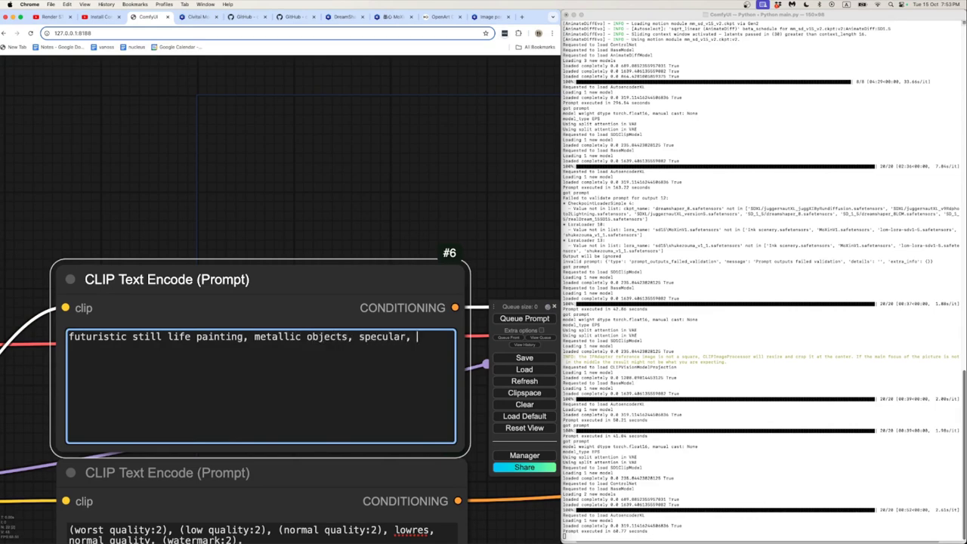
type("shing, high dynamic ")
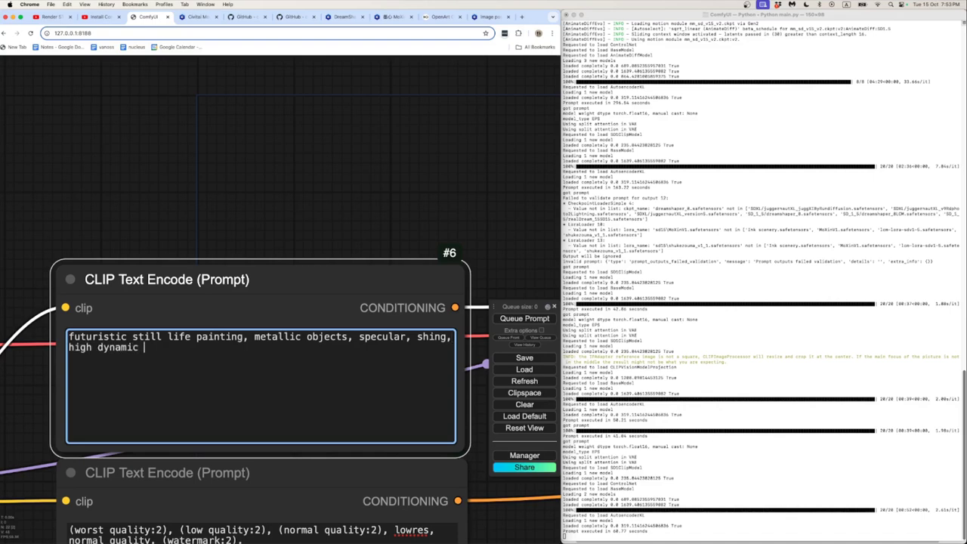
type("range, octane rende")
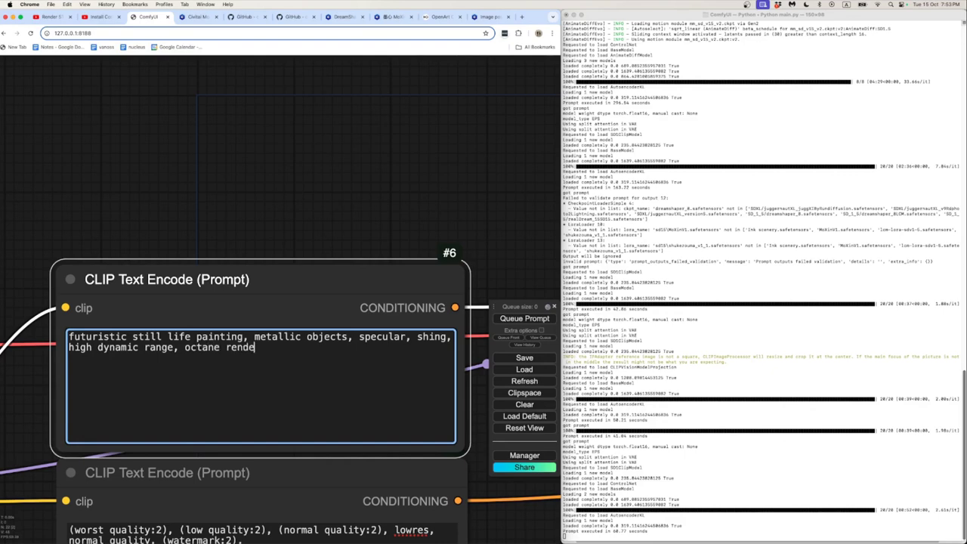
type("r,")
type("chrome")
left_click(313, 212)
- Queue the prompt to generate the futuristic metallic still life from the same depth map
scroll(314, 206, "down", 10)
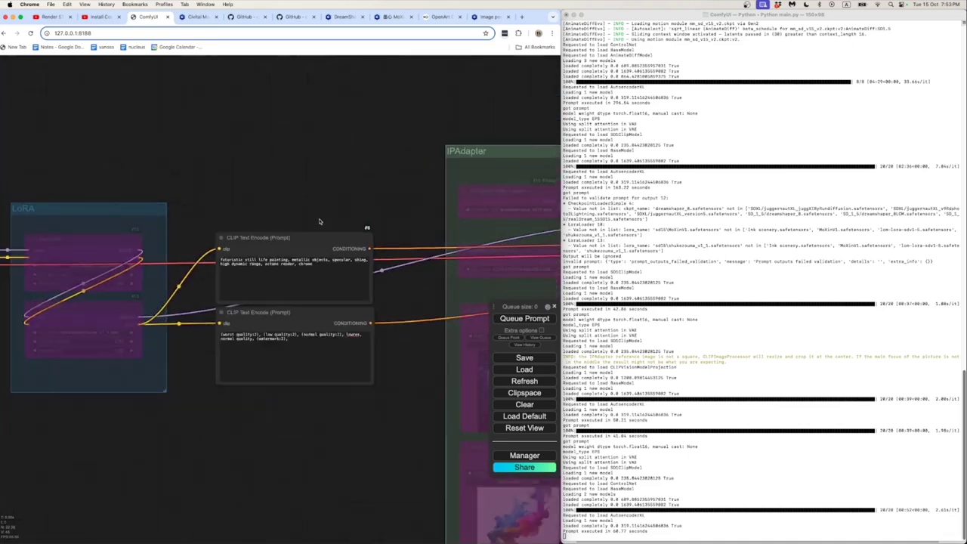
left_click_drag(325, 202, 232, 216)
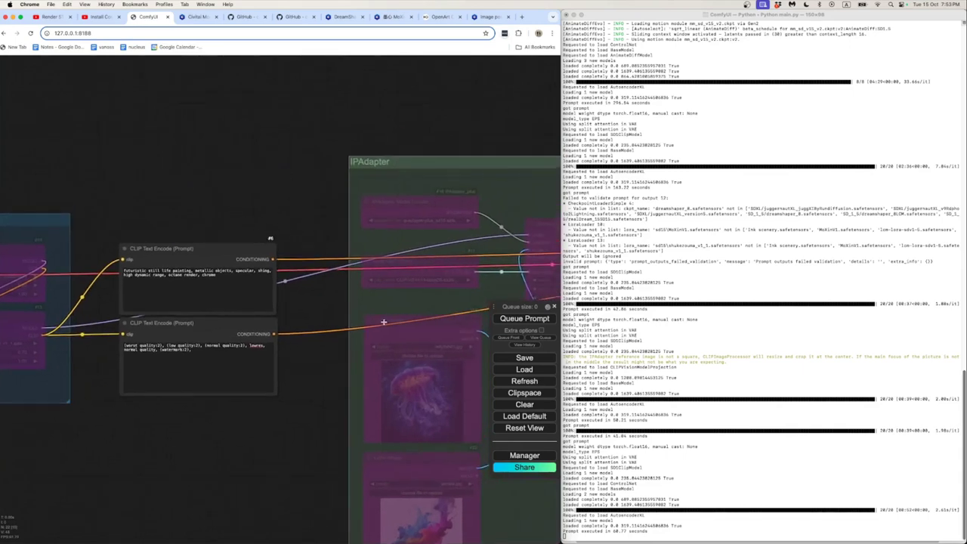
left_click(502, 321)
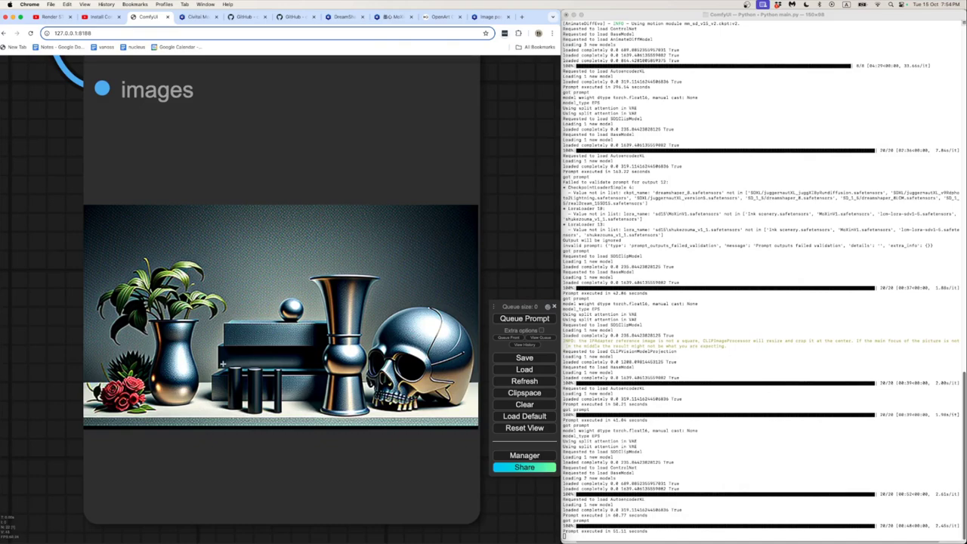
- Examine the newly generated still life in the Preview Image node, both close up and as a whole
scroll(235, 370, "down", 3)
scroll(235, 370, "up", 4)
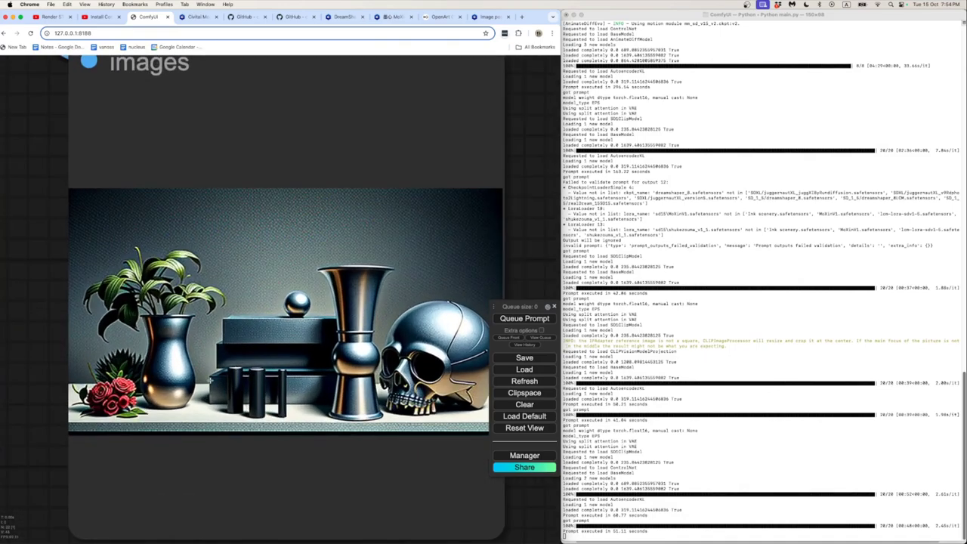
scroll(211, 382, "up", 1)
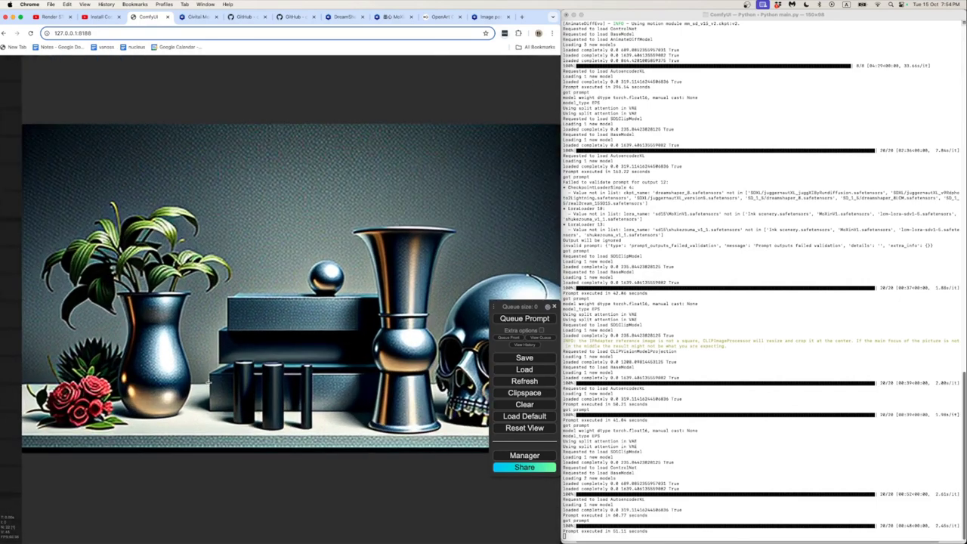
scroll(212, 382, "down", 3)
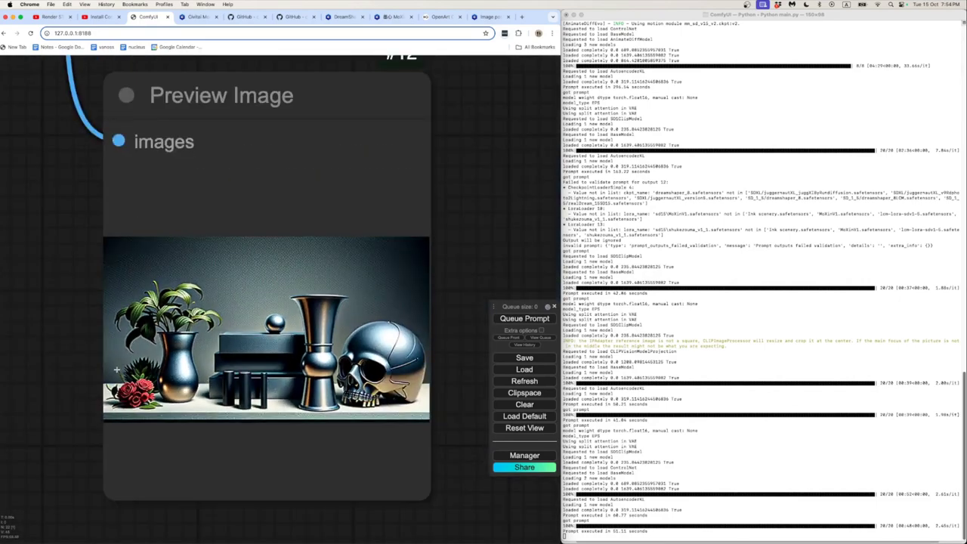
scroll(67, 372, "down", 3)
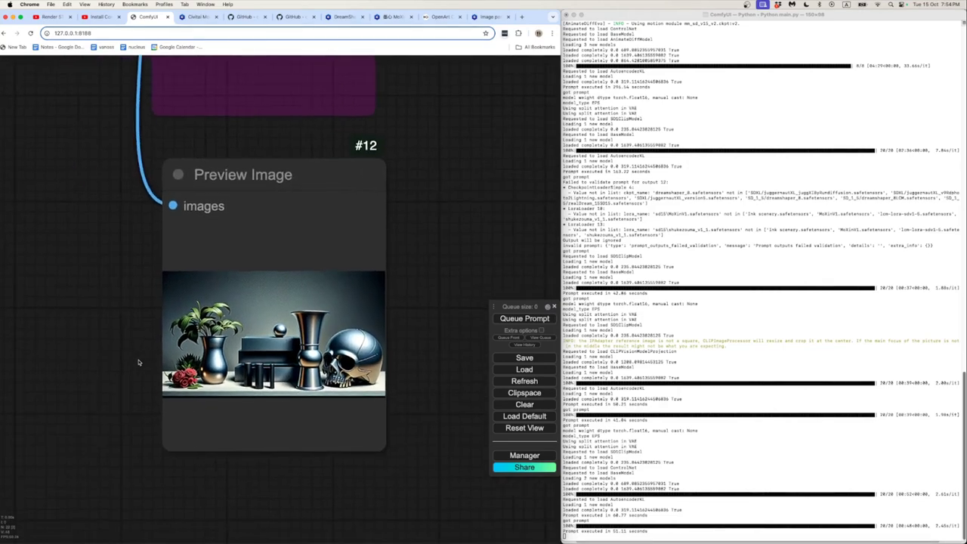
scroll(143, 368, "up", 5)
scroll(142, 367, "down", 4)
left_click_drag(209, 357, 122, 355)
scroll(121, 361, "up", 5)
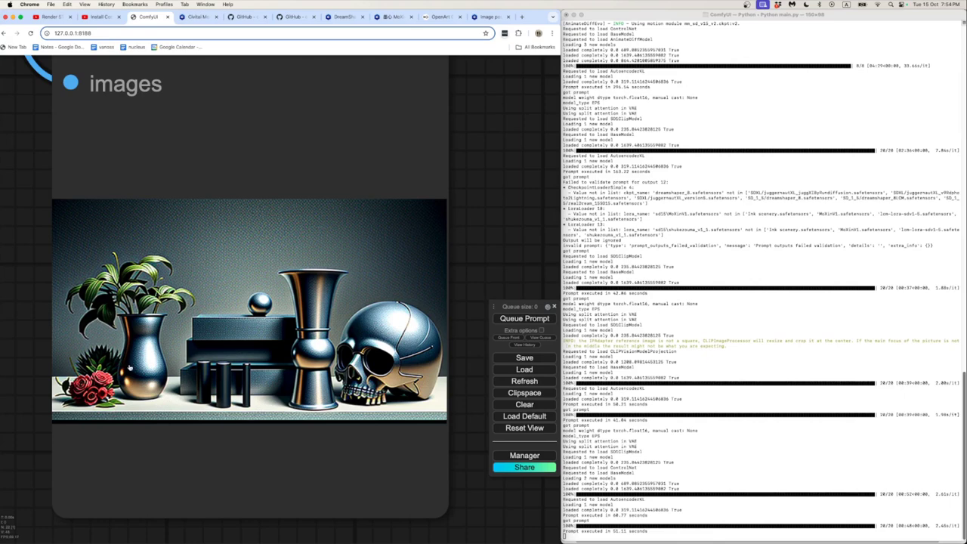
- Switch to the ComfyUI_short_introduction document in Pages and read the AnimateDiff section below ControlNet
key("super+Tab")
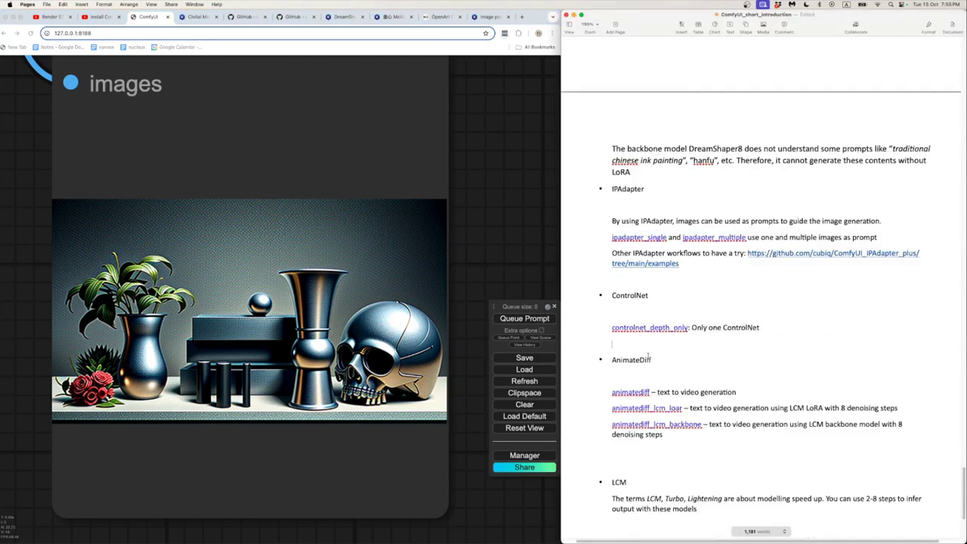
scroll(649, 356, "down", 3)
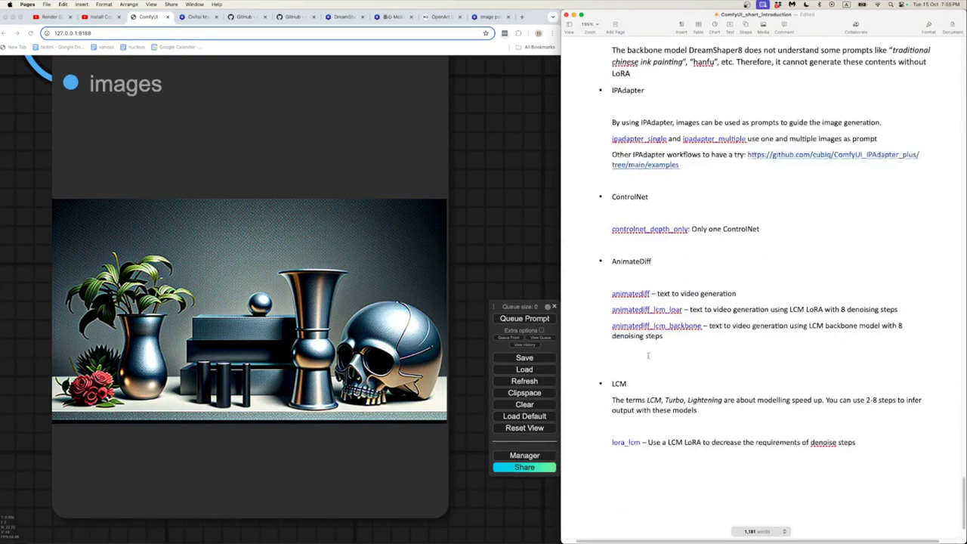
scroll(446, 352, "down", 2)
scroll(446, 352, "down", 5)
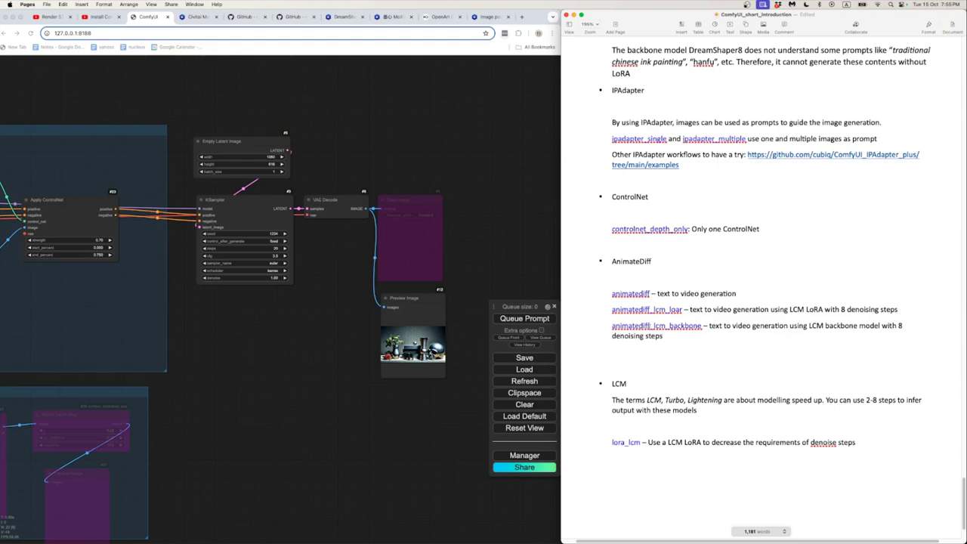
double_click(614, 261)
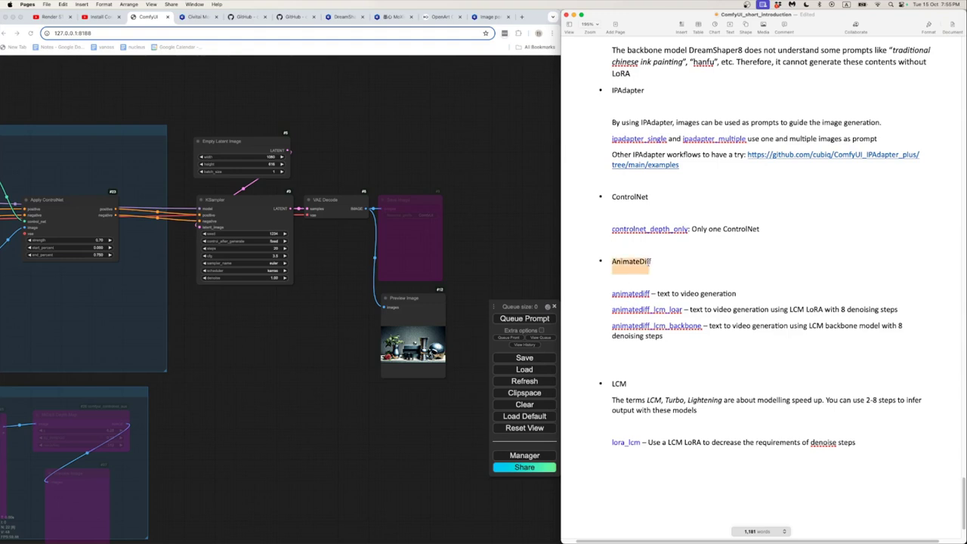
left_click(664, 263)
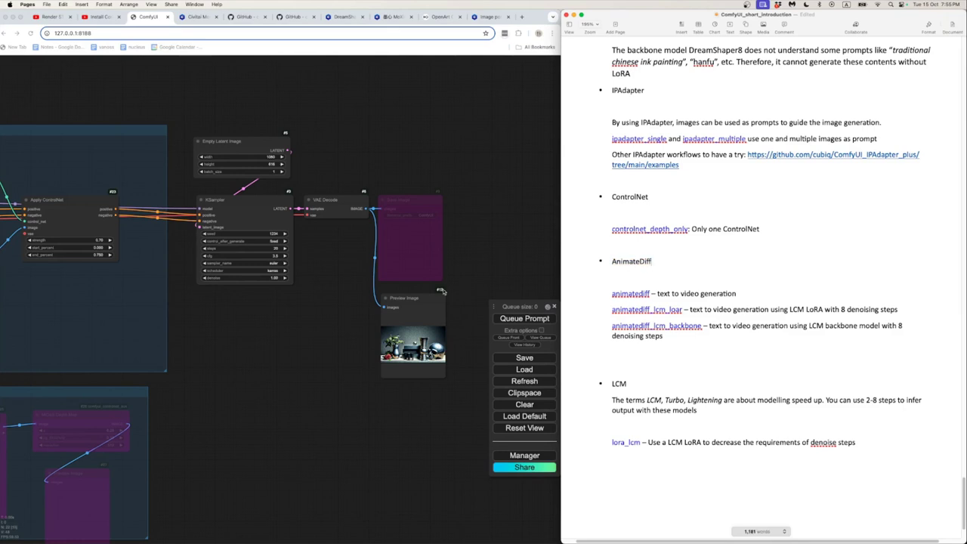
- Switch to Finder, open the Comfy_workflows folder inside Art_Applications/AI, and widen the file column to show full names
key("super+Tab")
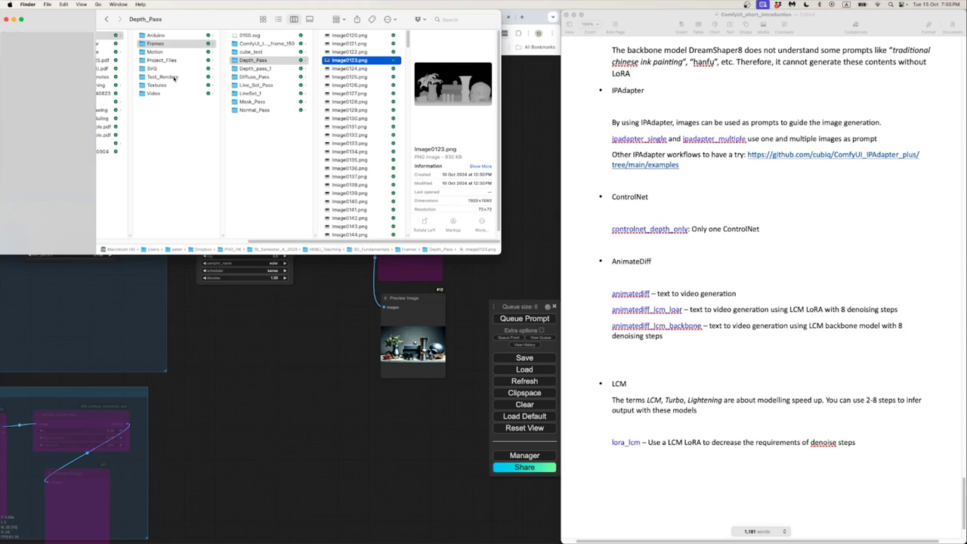
left_click(85, 29)
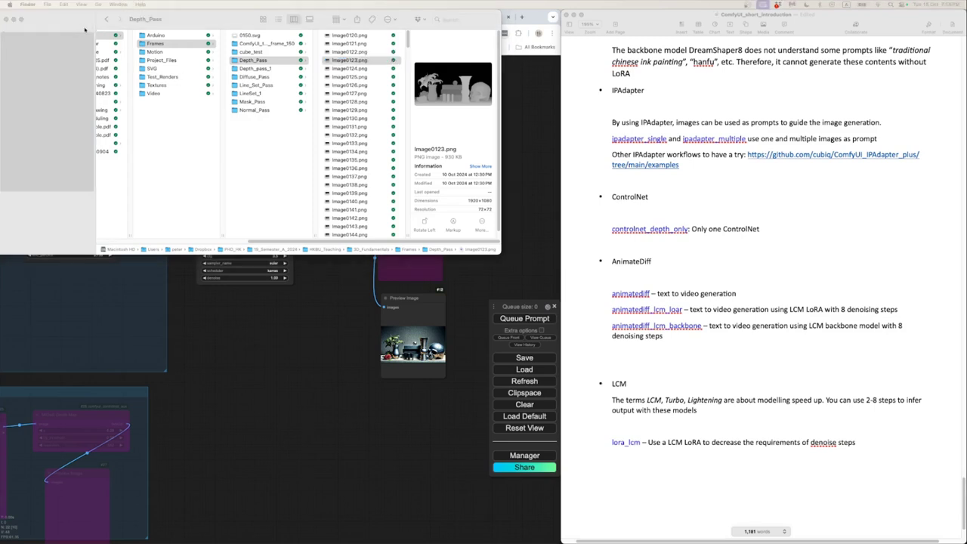
left_click(80, 29)
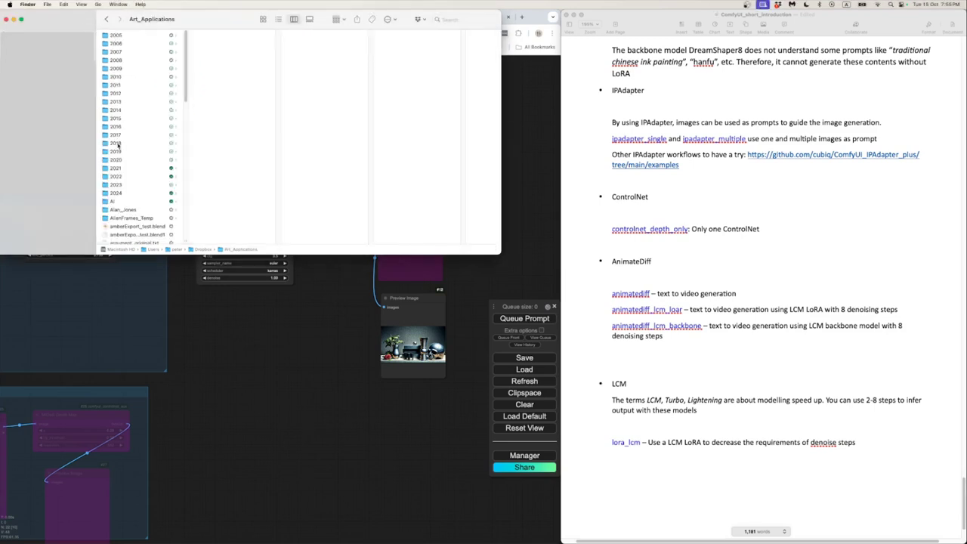
left_click(113, 201)
left_click(220, 44)
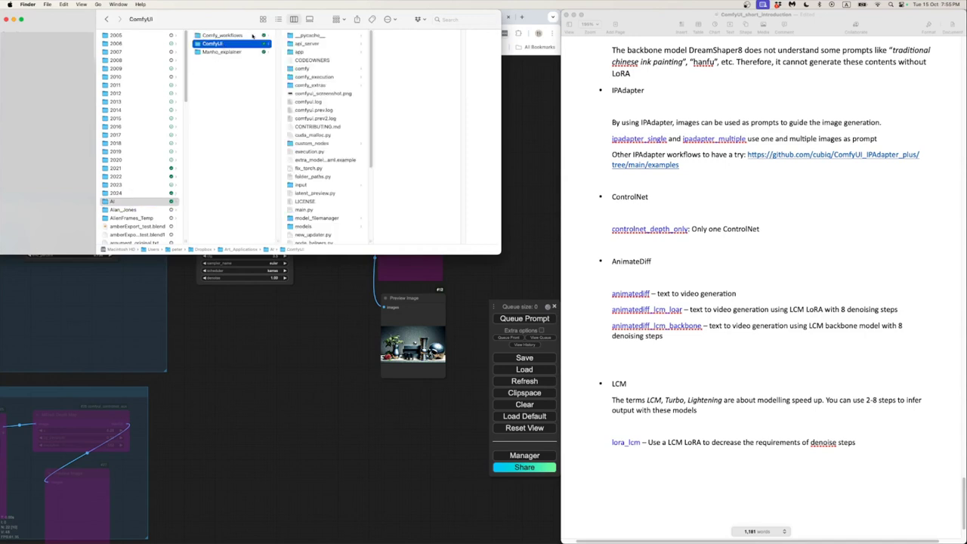
left_click(222, 35)
double_click(473, 228)
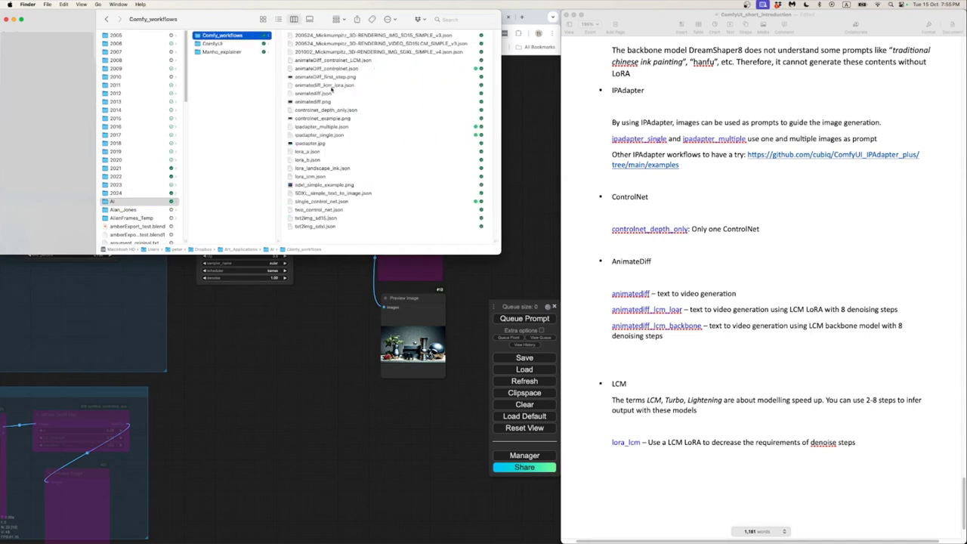
- Load the animatediff.json workflow from the Comfy_workflows folder into ComfyUI in Chrome
left_click(310, 94)
left_click_drag(219, 97, 449, 302)
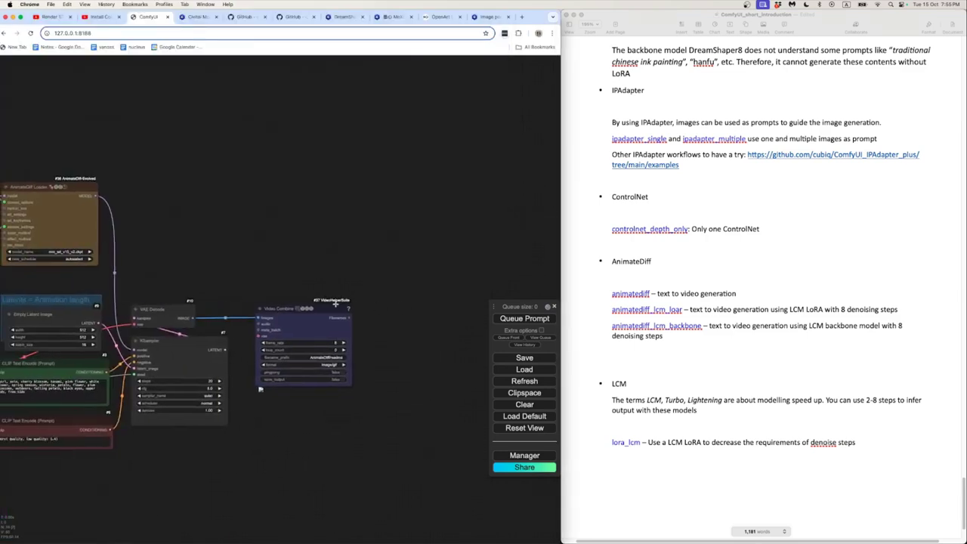
scroll(337, 303, "down", 3)
left_click_drag(340, 282, 497, 270)
scroll(408, 278, "down", 1)
scroll(325, 285, "up", 5)
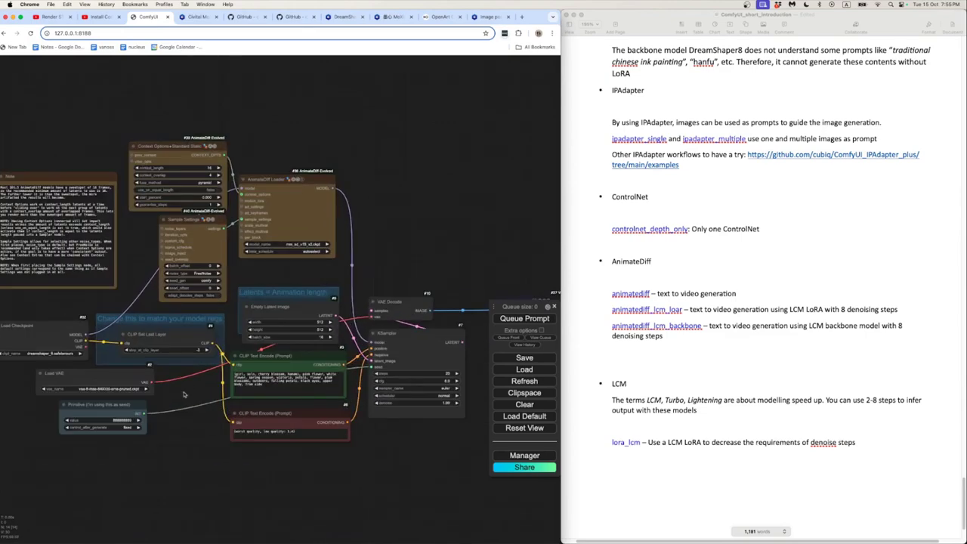
- Move the Load Checkpoint node farther from the other nodes and set its checkpoint to SD_1_5/dreamshaper_8.safetensors
left_click_drag(185, 419, 362, 409)
left_click(233, 334)
left_click_drag(232, 334, 102, 334)
scroll(161, 371, "up", 2)
scroll(161, 371, "up", 2)
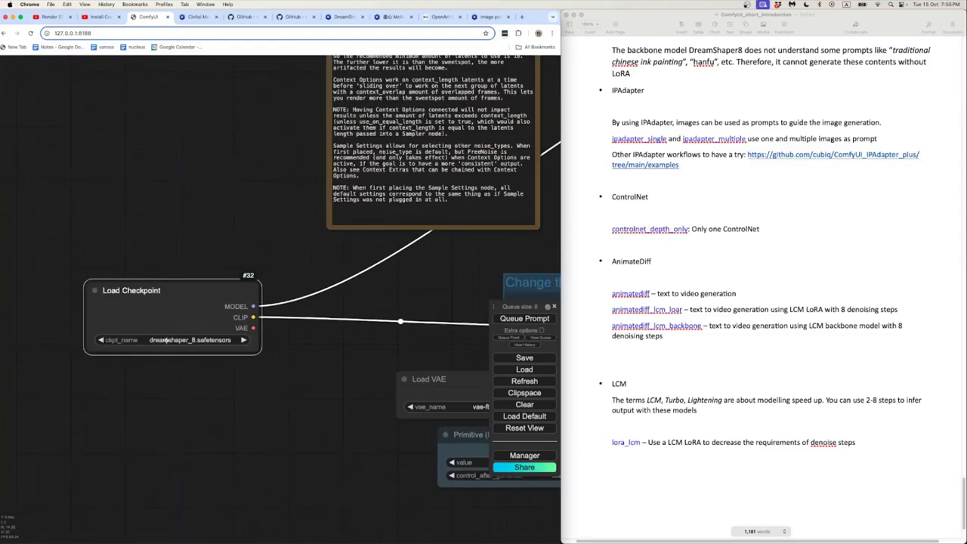
left_click(166, 341)
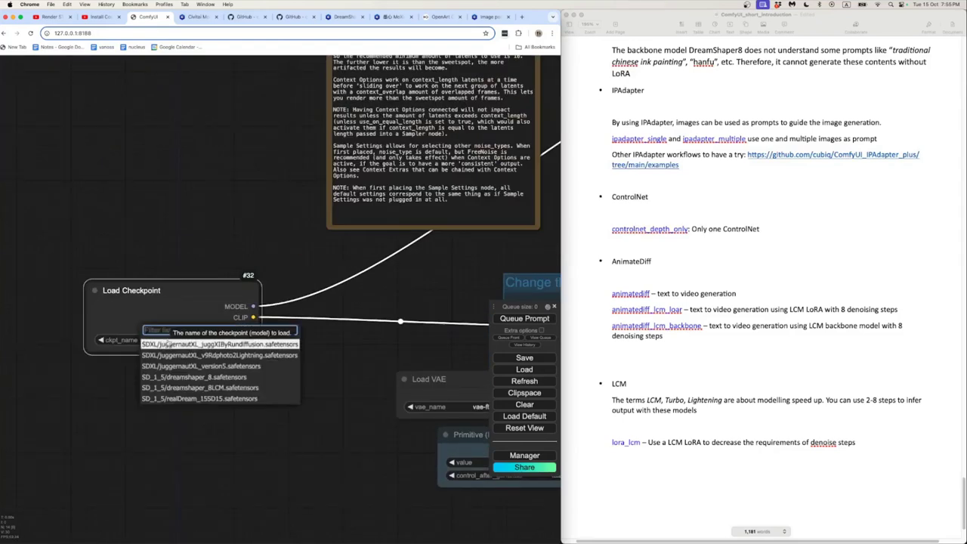
left_click(208, 377)
- Move the Note node farther away from the Context Options node
scroll(241, 353, "down", 5)
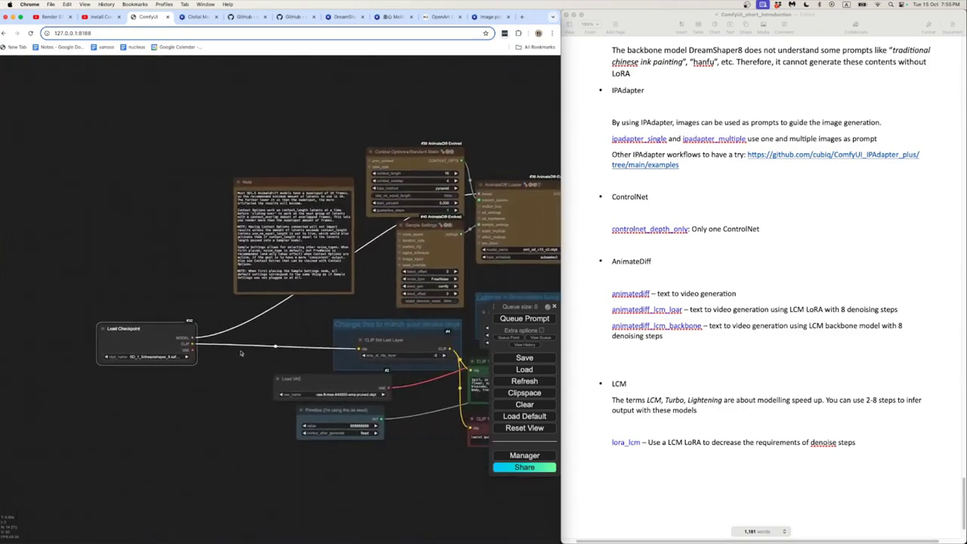
scroll(241, 352, "up", 4)
left_click_drag(303, 110, 184, 100)
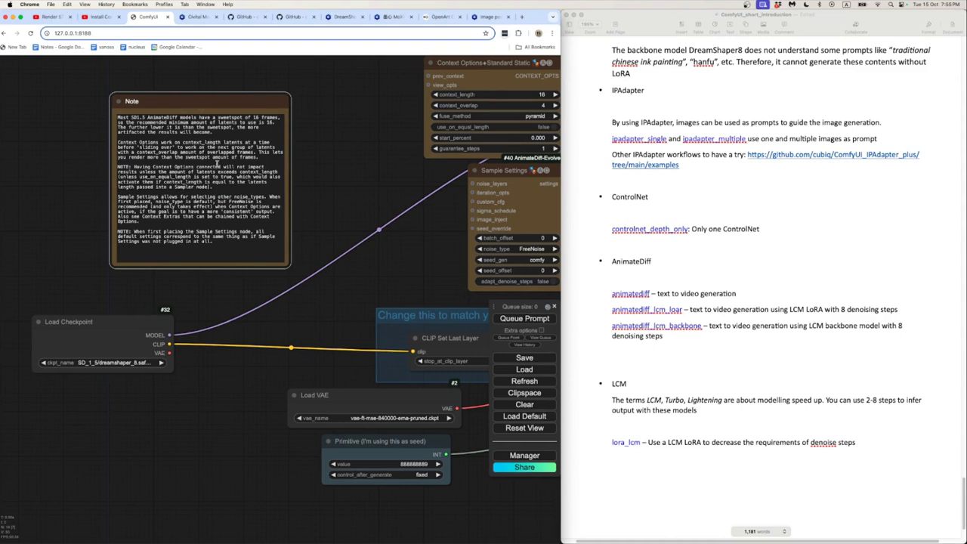
- Select vae-ft-mse-840000-ema-pruned.ckpt as the VAE in the Load VAE node
scroll(380, 212, "down", 2)
left_click_drag(356, 206, 259, 247)
scroll(185, 355, "up", 3)
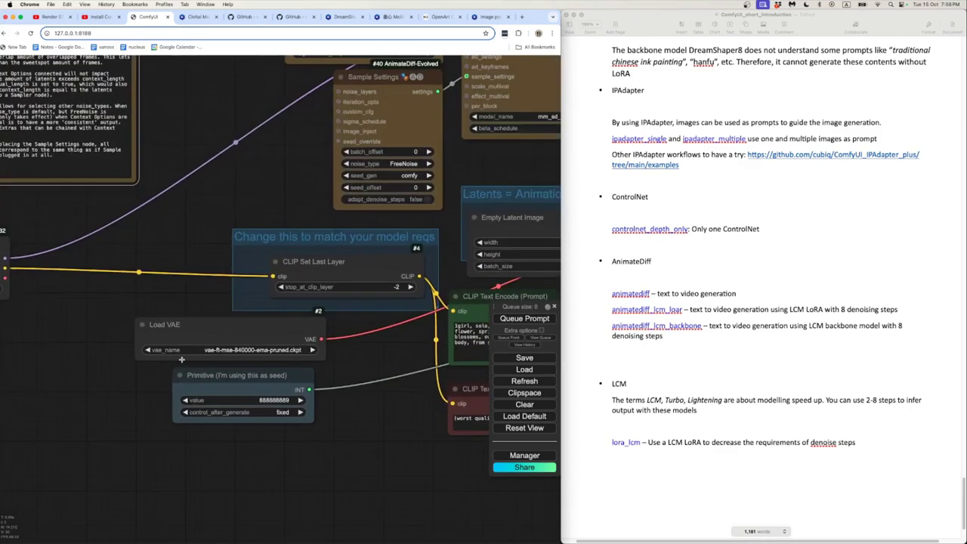
scroll(192, 351, "up", 3)
left_click(192, 350)
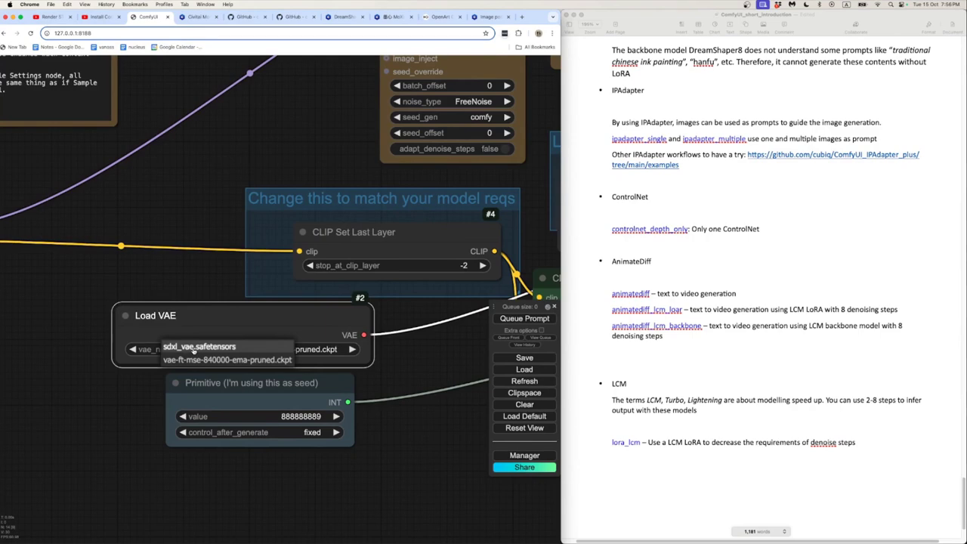
left_click(214, 348)
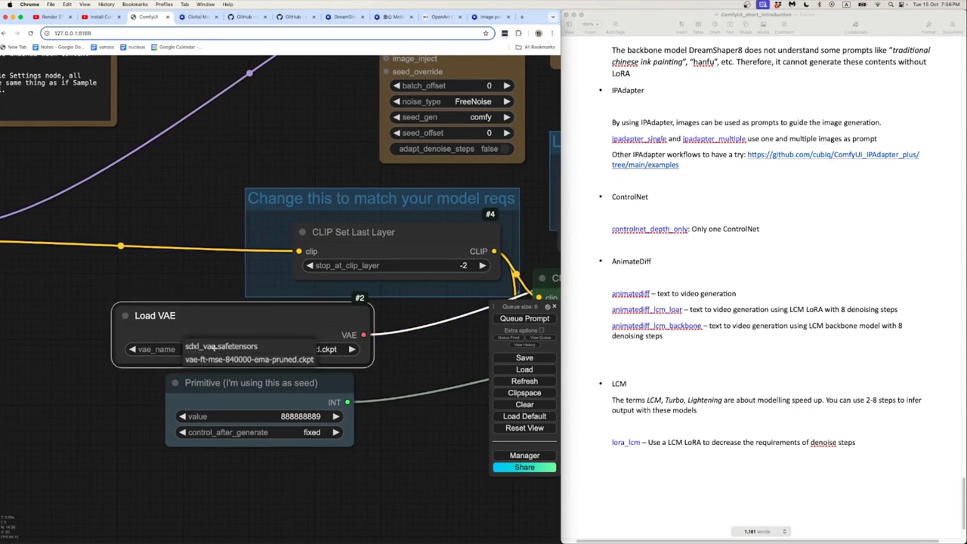
left_click(217, 361)
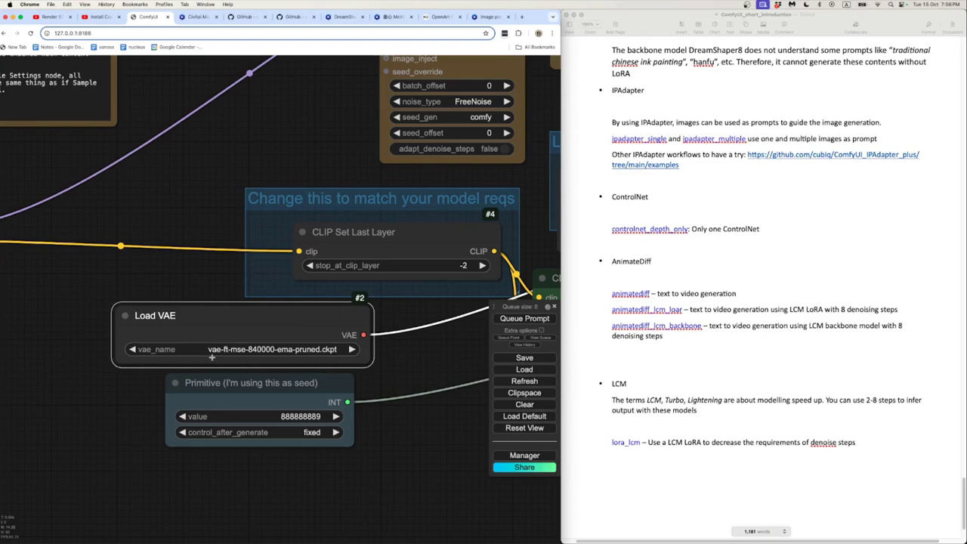
- Examine the positive and negative text prompts and how they connect to the rest of the AnimateDiff workflow
scroll(216, 359, "down", 5)
scroll(348, 405, "down", 3)
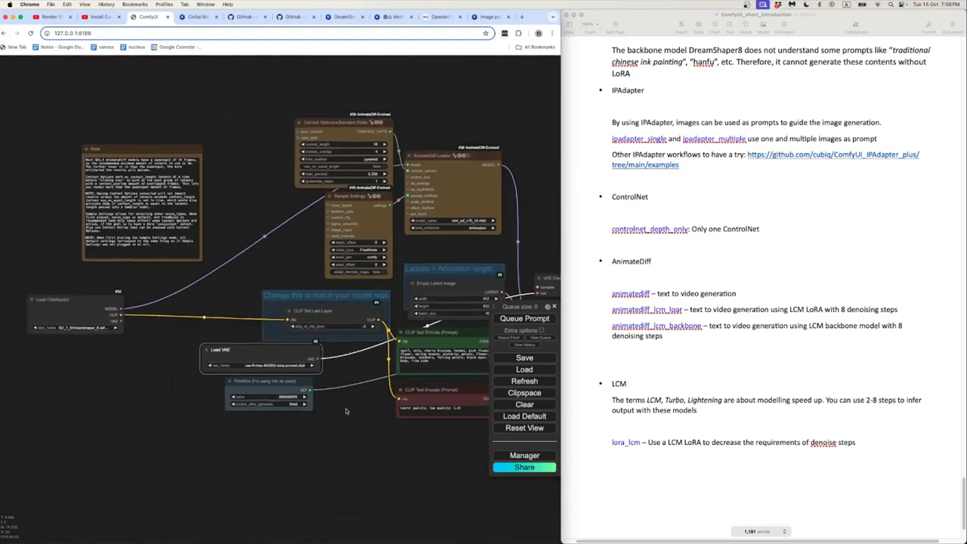
left_click_drag(349, 406, 167, 413)
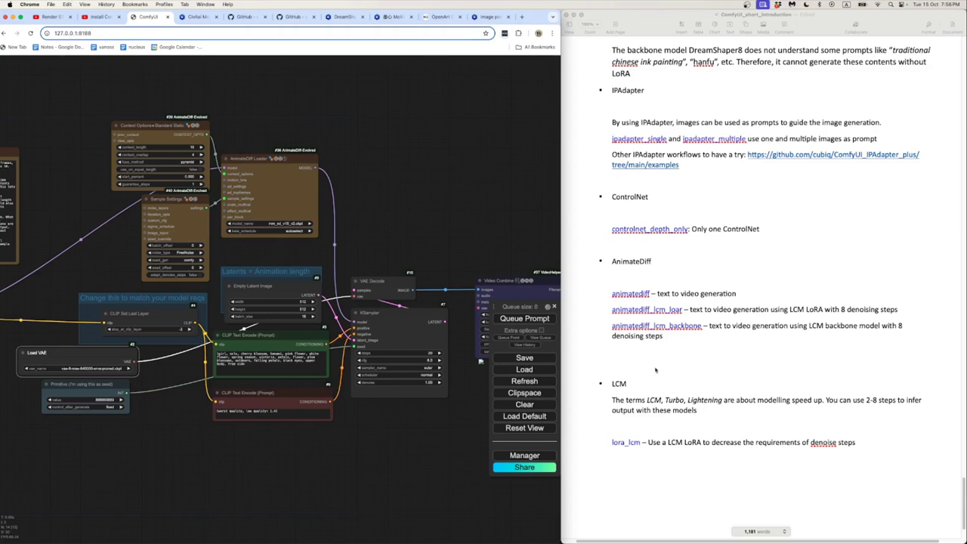
scroll(384, 412, "down", 2)
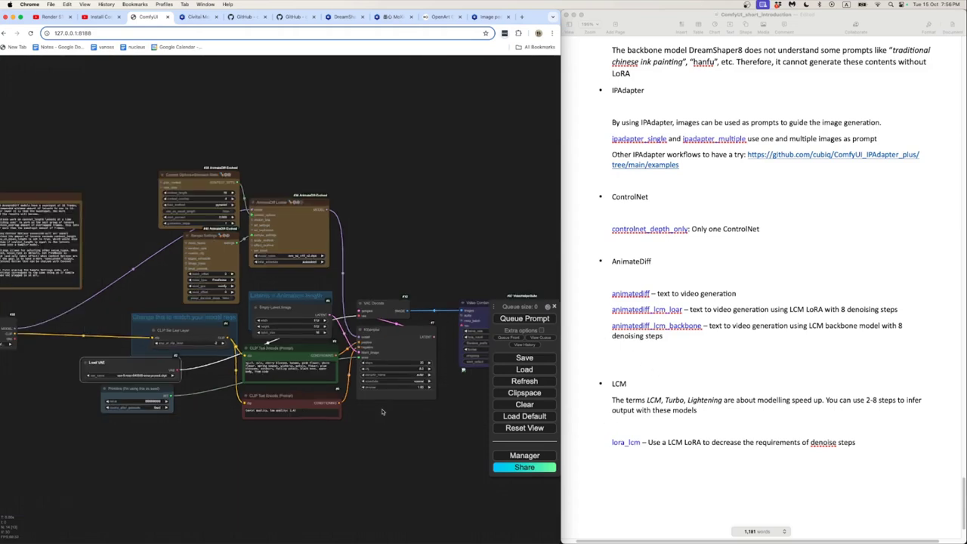
left_click_drag(294, 394, 216, 390)
scroll(216, 390, "up", 3)
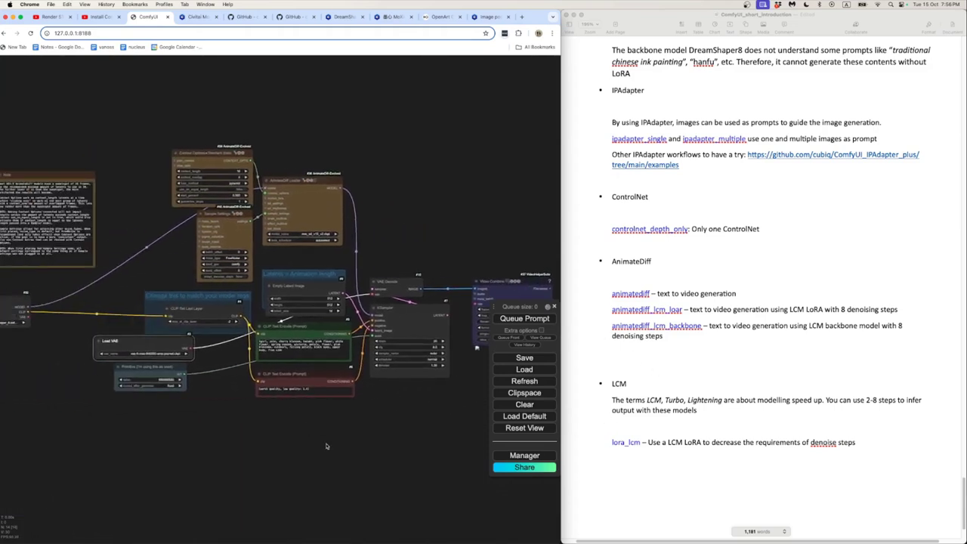
scroll(292, 418, "up", 1)
scroll(292, 418, "up", 3)
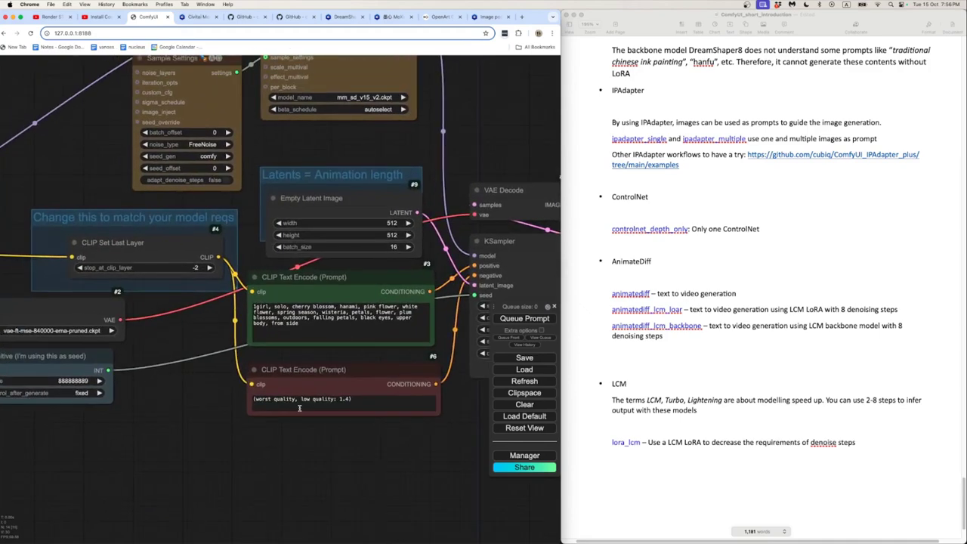
scroll(389, 439, "up", 3)
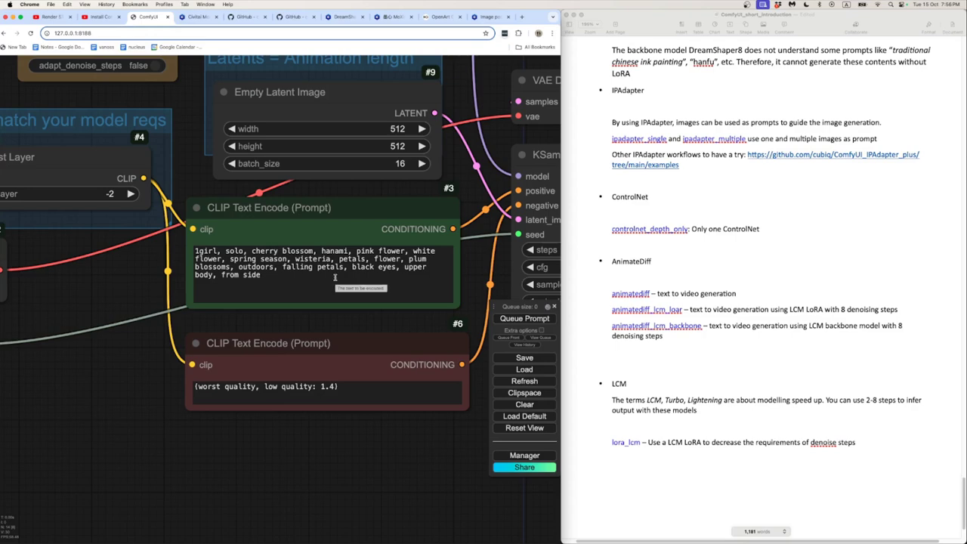
scroll(270, 353, "down", 3)
scroll(270, 353, "down", 7)
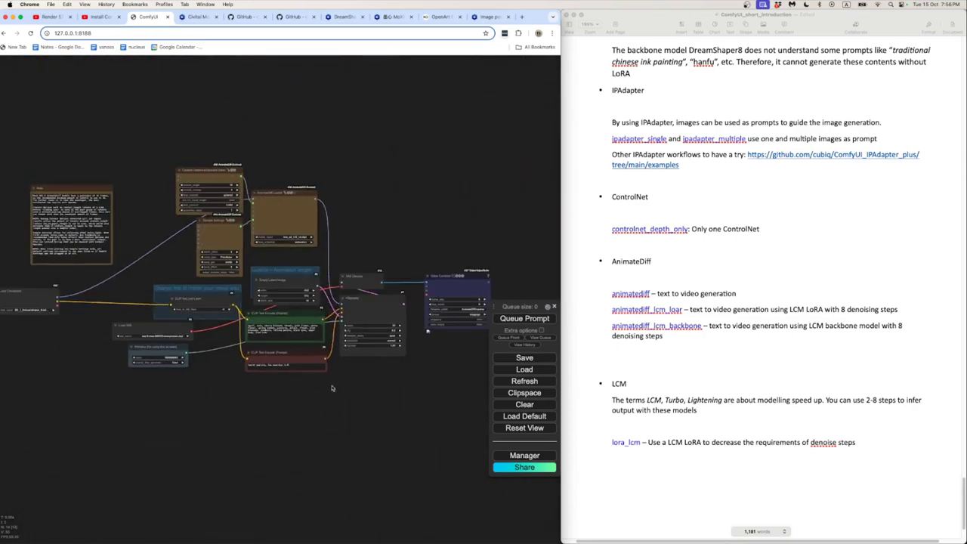
- Examine the settings of the KSampler, Empty Latent Image and Video Combine nodes
scroll(345, 389, "up", 5)
scroll(287, 387, "up", 3)
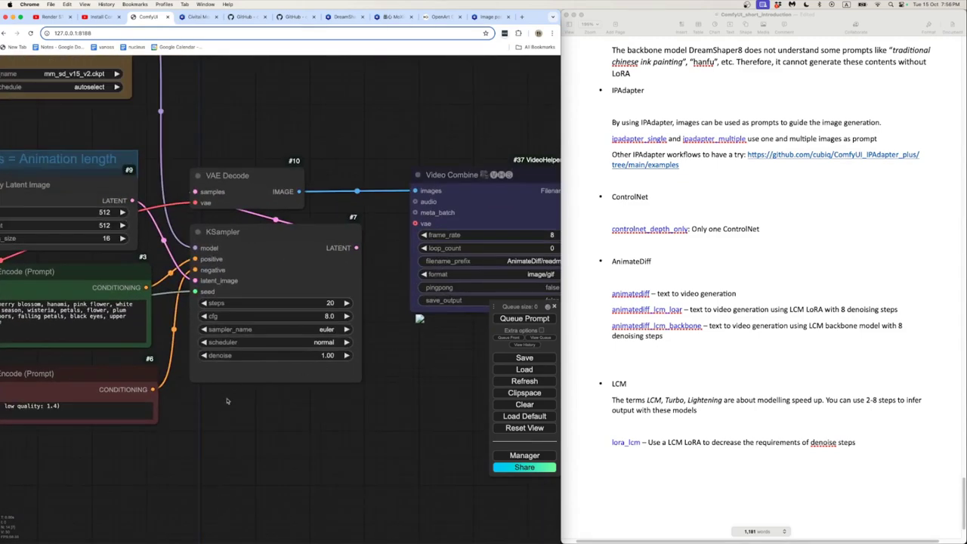
scroll(186, 446, "down", 3)
left_click_drag(184, 447, 324, 443)
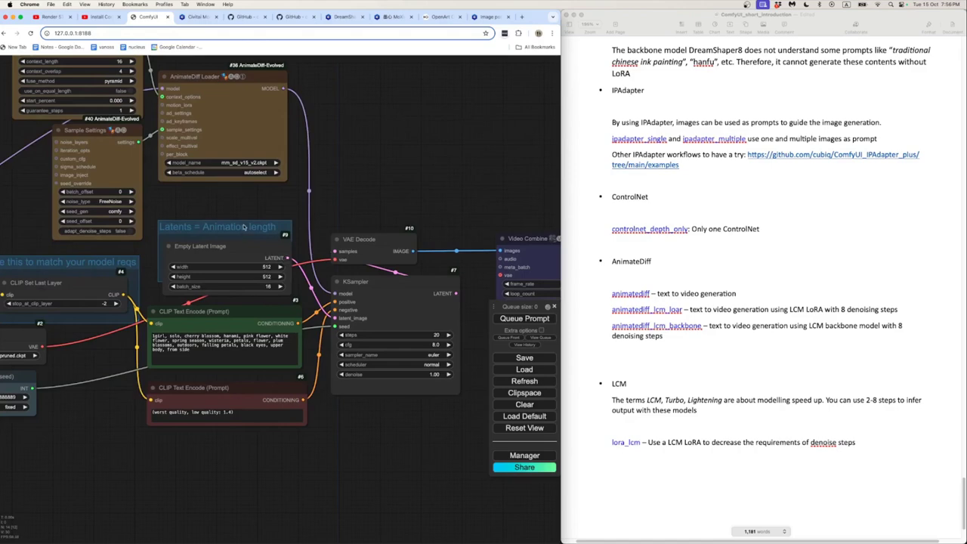
left_click_drag(247, 246, 246, 243)
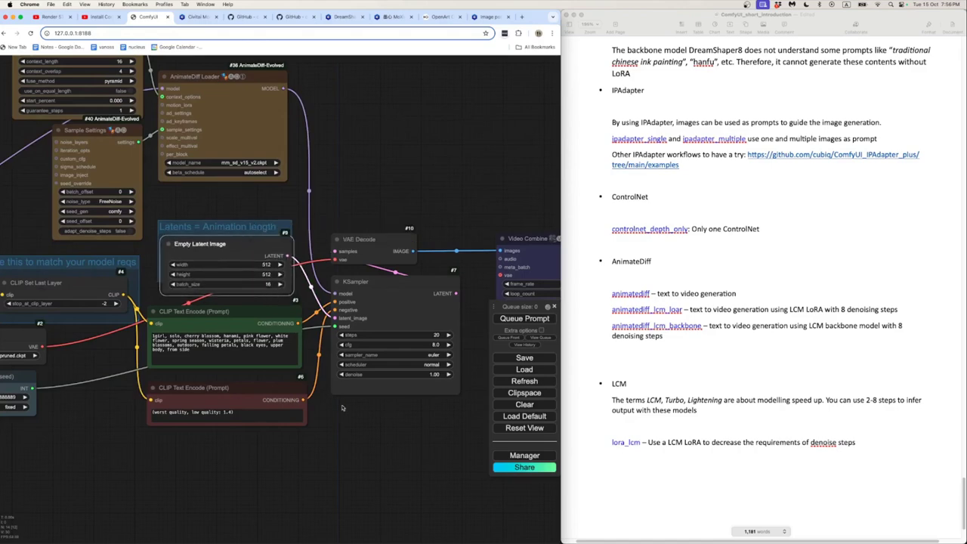
scroll(344, 409, "down", 2)
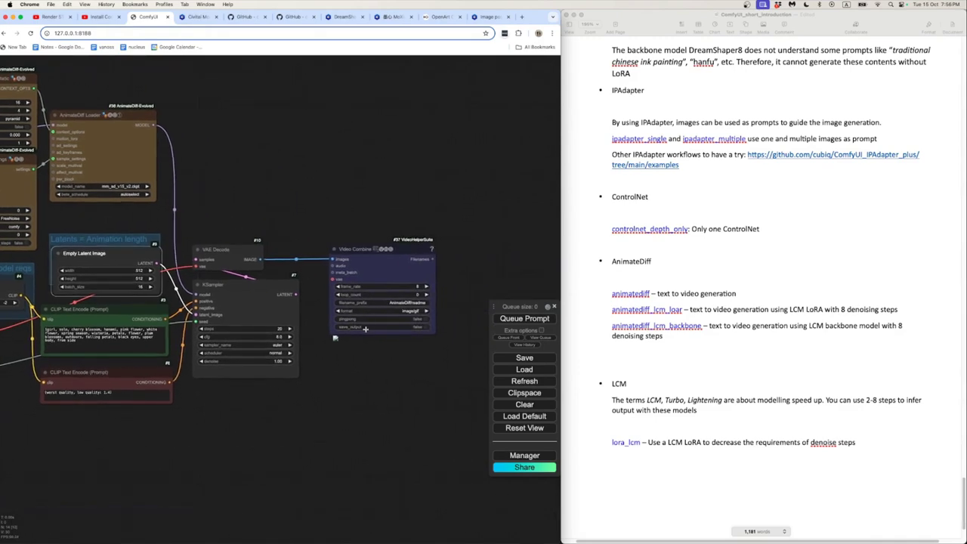
scroll(365, 329, "up", 5)
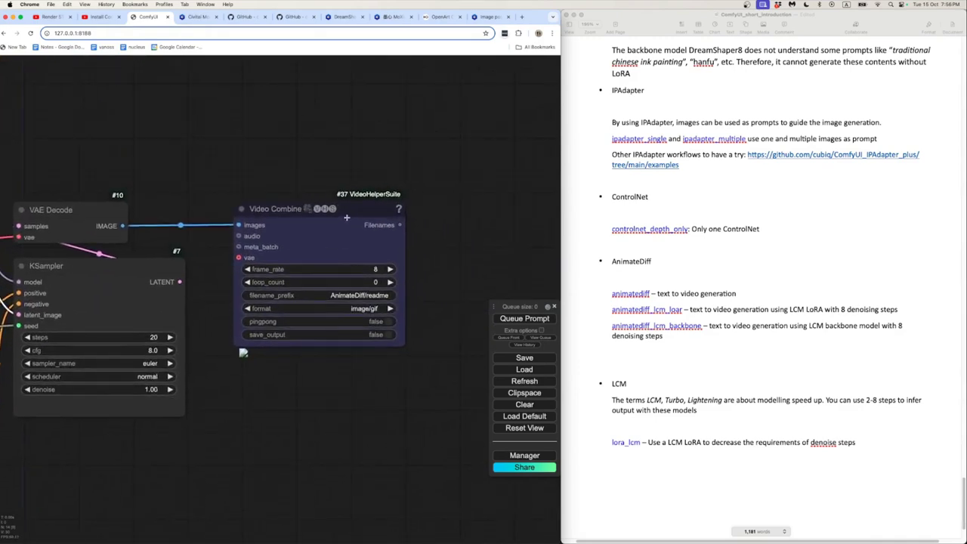
left_click(347, 218)
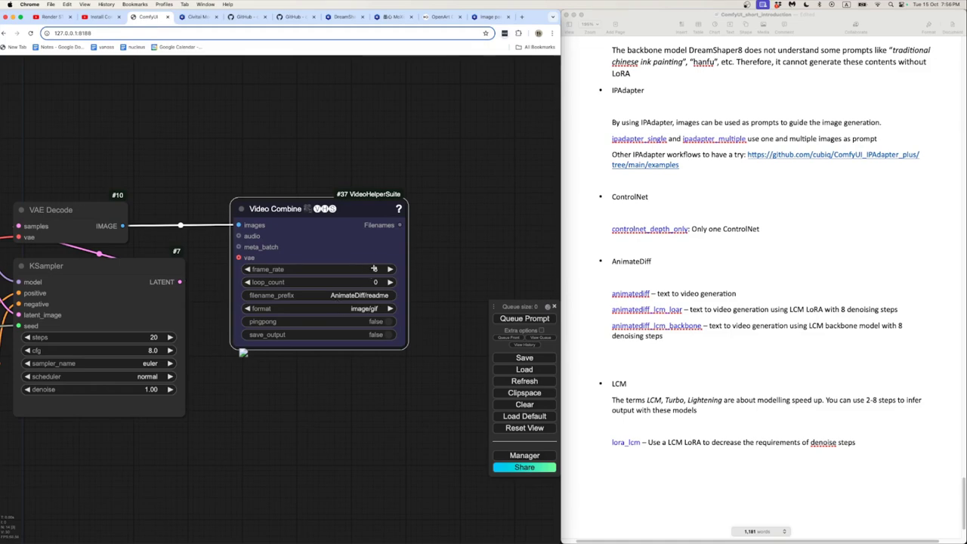
scroll(301, 414, "down", 3)
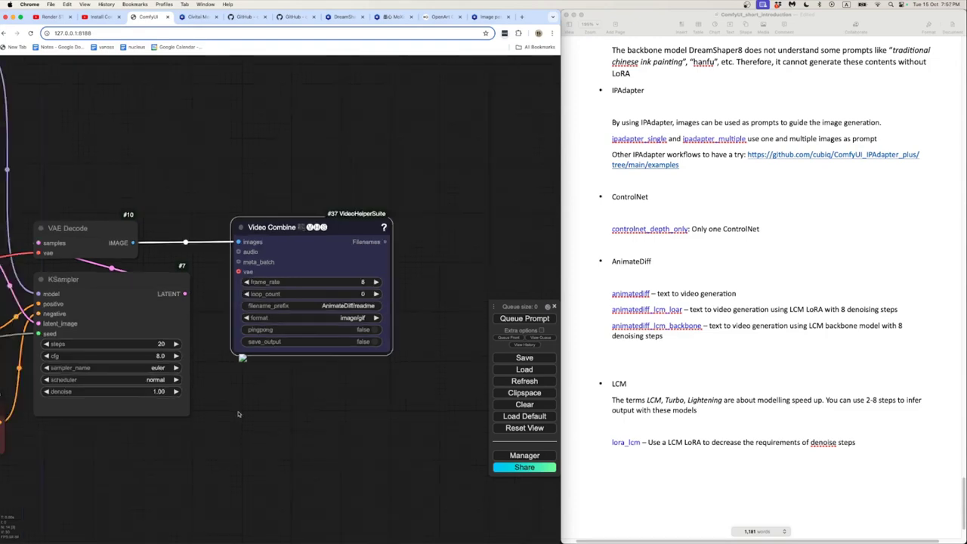
left_click_drag(302, 413, 317, 413)
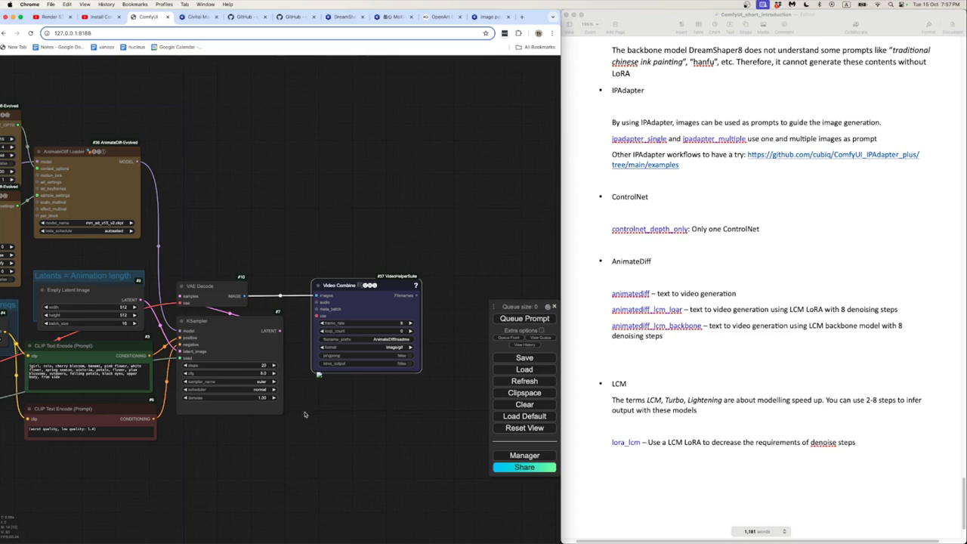
left_click_drag(361, 434, 325, 430)
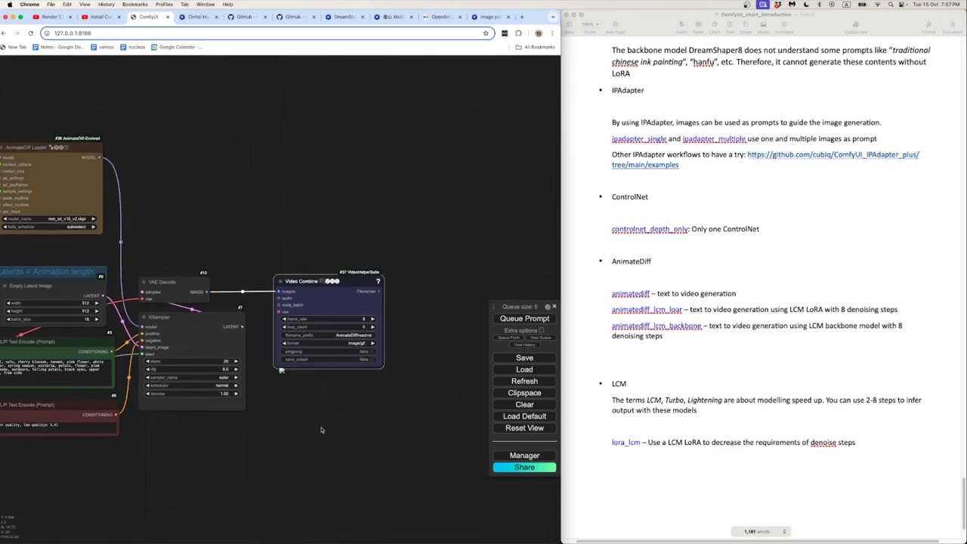
- Queue the AnimateDiff workflow to generate the animation
left_click(522, 319)
scroll(414, 425, "down", 3)
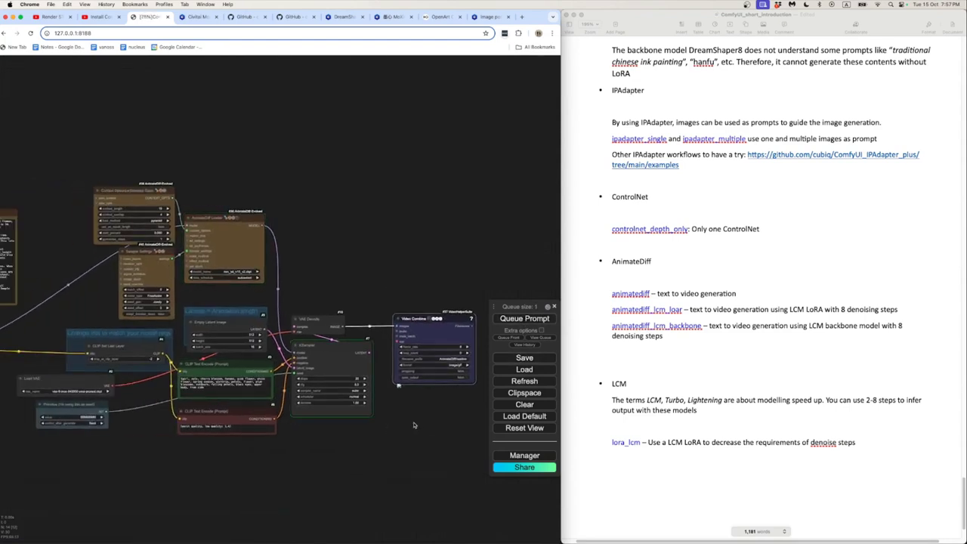
left_click_drag(438, 426, 346, 416)
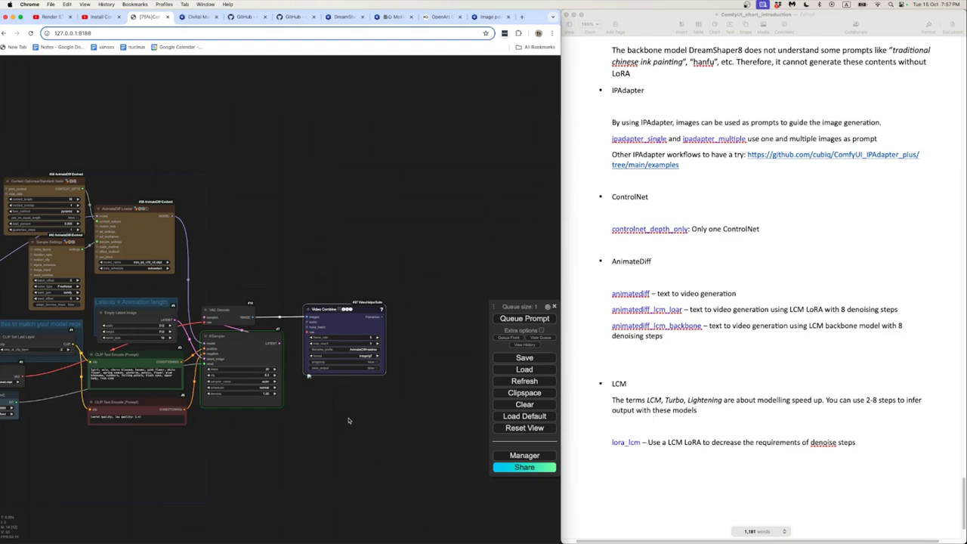
scroll(349, 417, "up", 3)
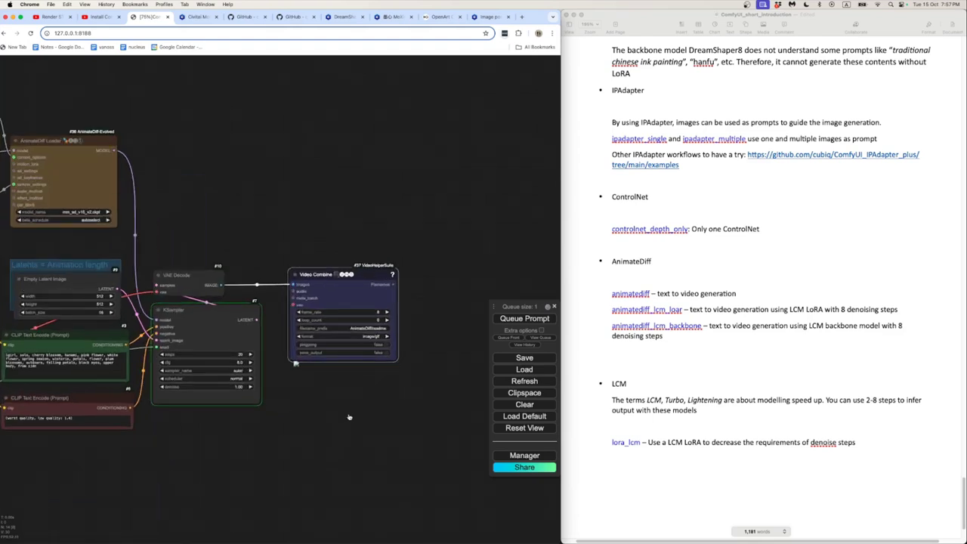
- Switch to the Terminal window and check the sampling progress alongside the running KSampler node
key("super+Tab")
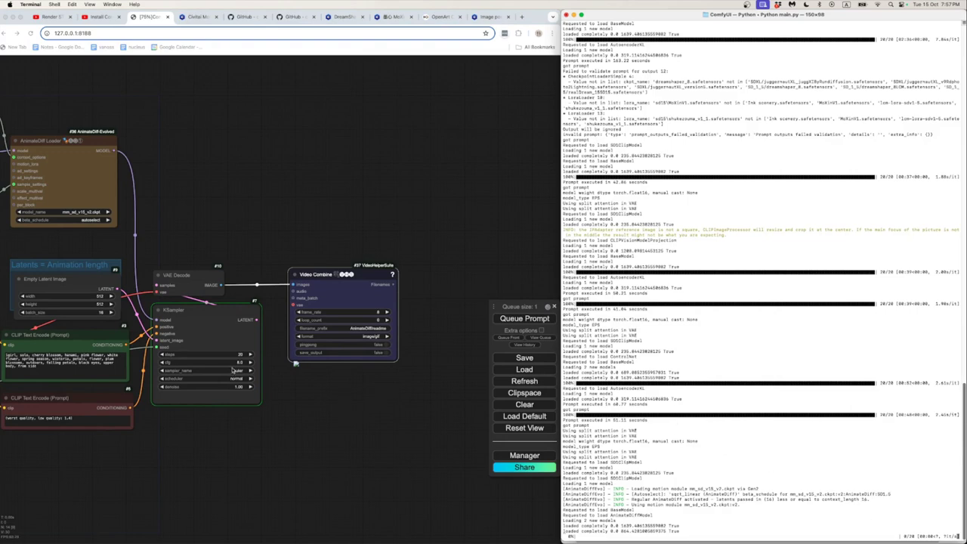
scroll(232, 369, "up", 5)
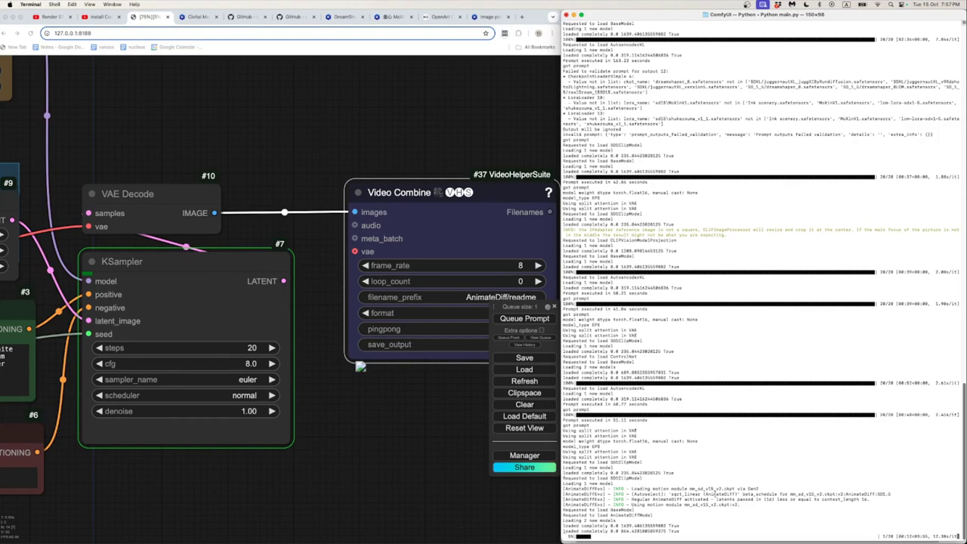
scroll(467, 458, "down", 5)
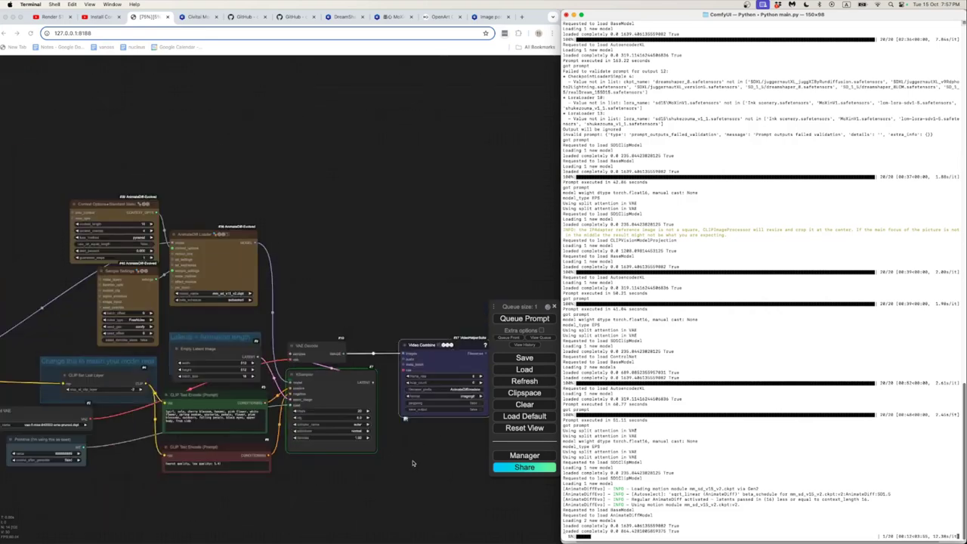
scroll(361, 457, "up", 3)
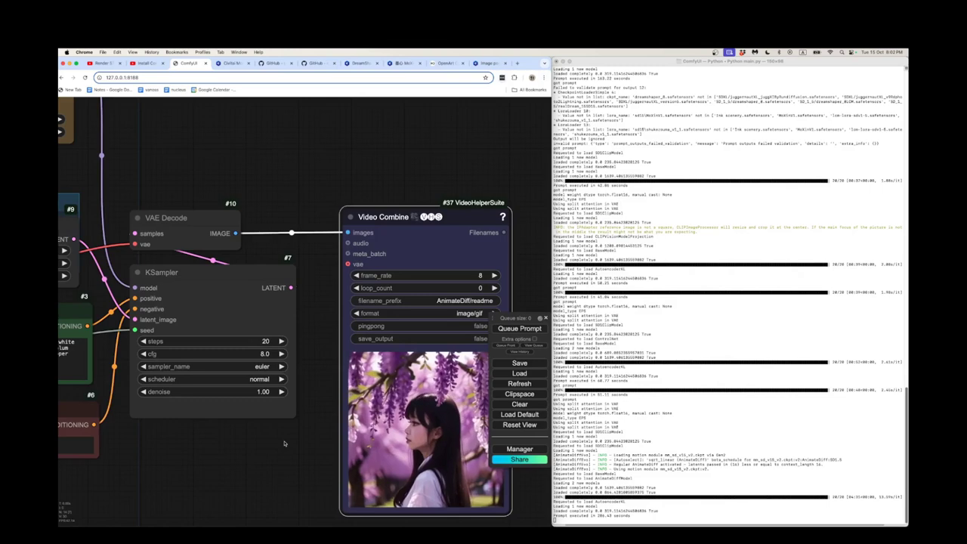
- Examine the generated animation in the Video Combine node and review the whole workflow
scroll(286, 449, "down", 2)
scroll(285, 449, "up", 2)
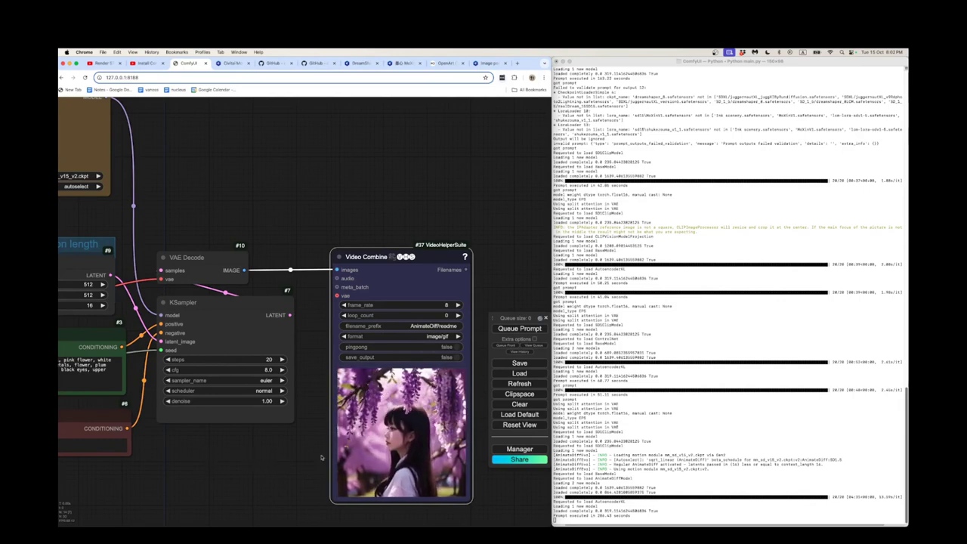
scroll(225, 454, "down", 7)
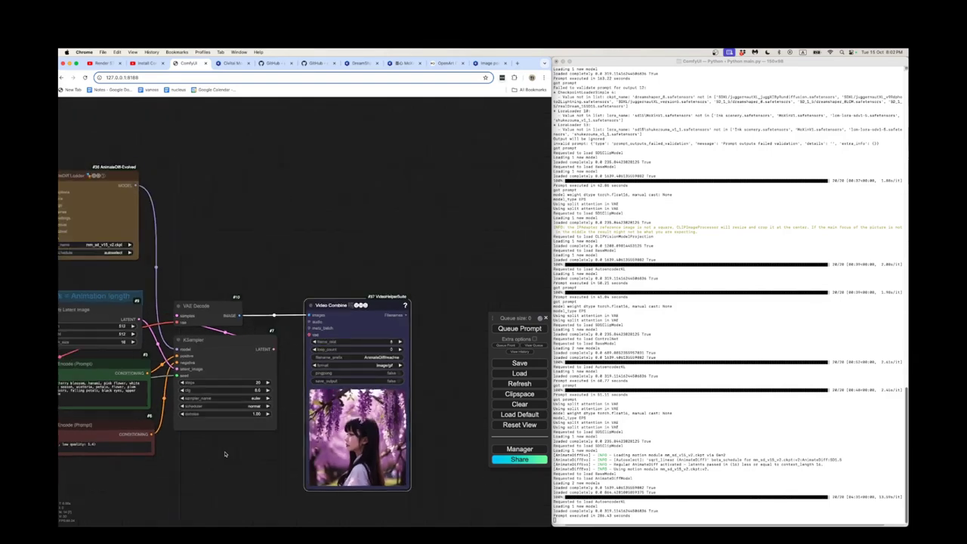
scroll(254, 452, "left", 10)
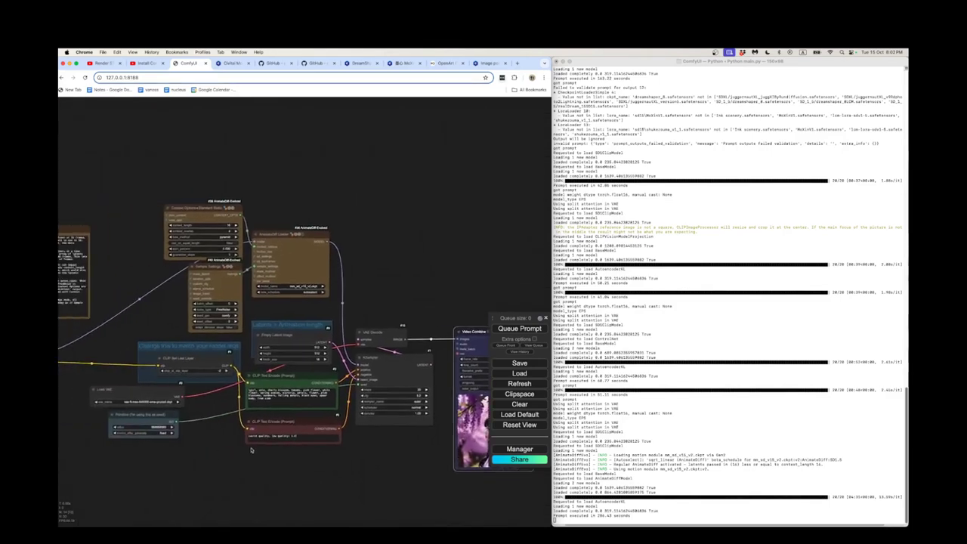
scroll(295, 412, "right", 6)
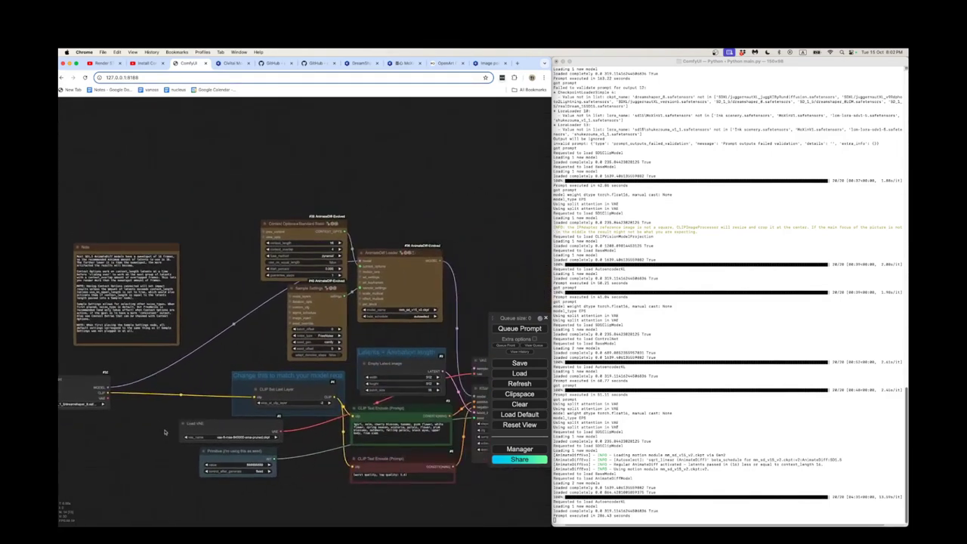
- Replace "1girl" with "1cat" in the positive prompt and delete the extra draft line beginning "one cat, solo" below it
scroll(365, 457, "up", 8)
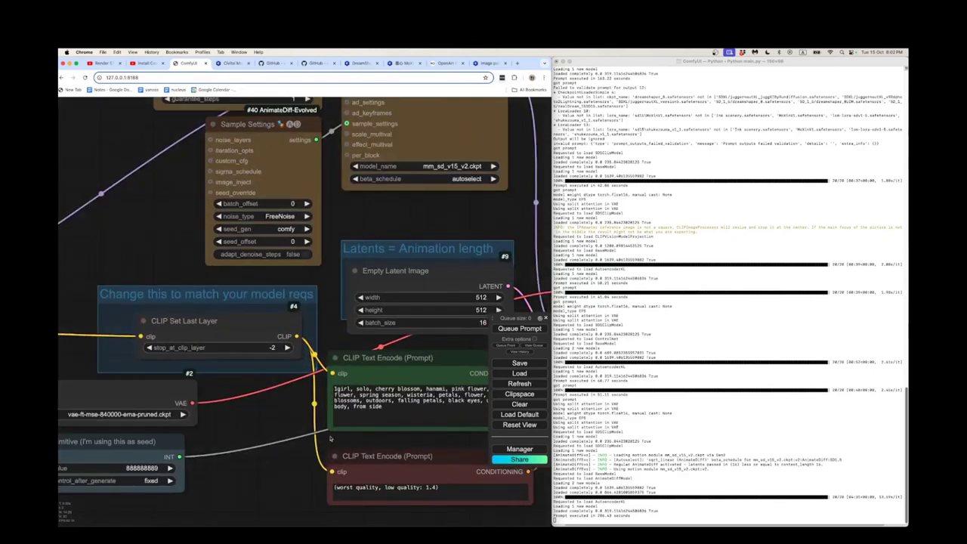
scroll(260, 402, "up", 2)
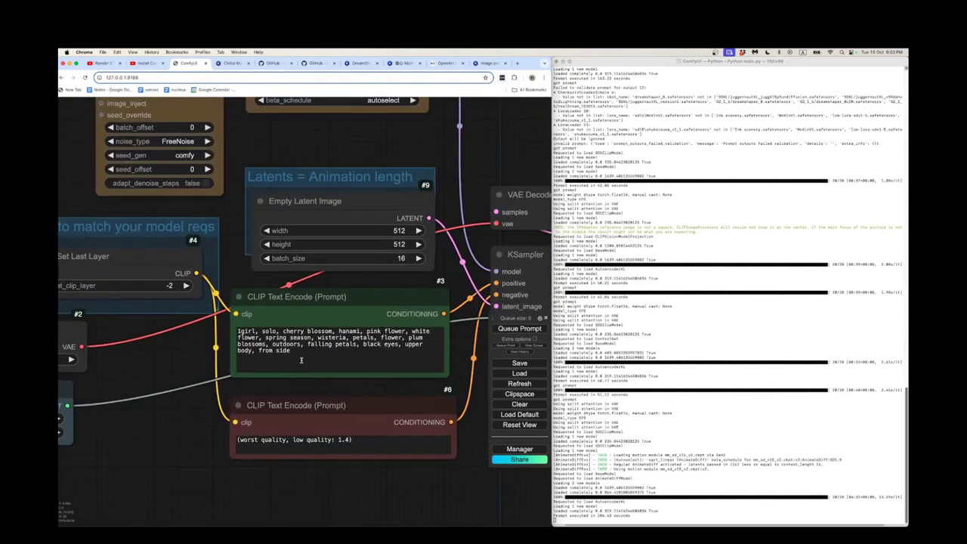
left_click(302, 355)
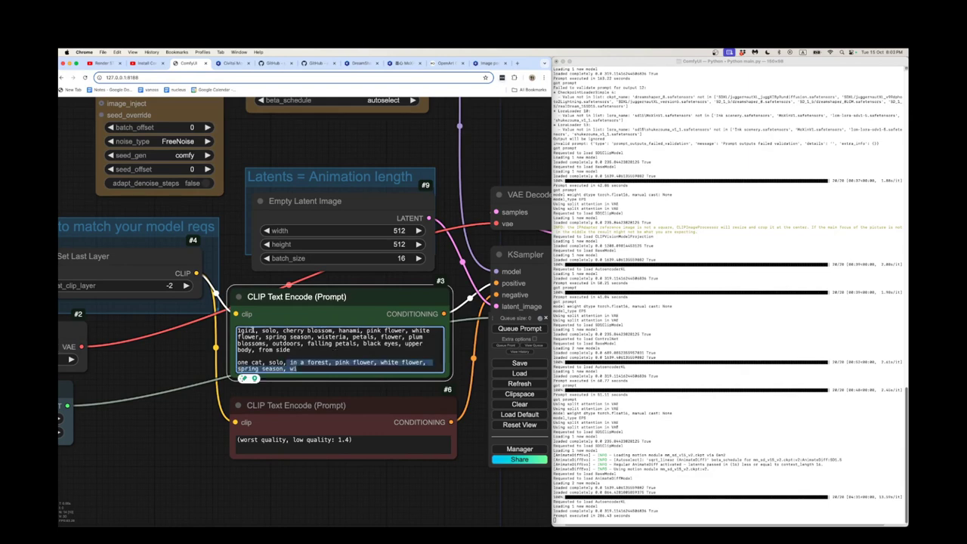
double_click(250, 330)
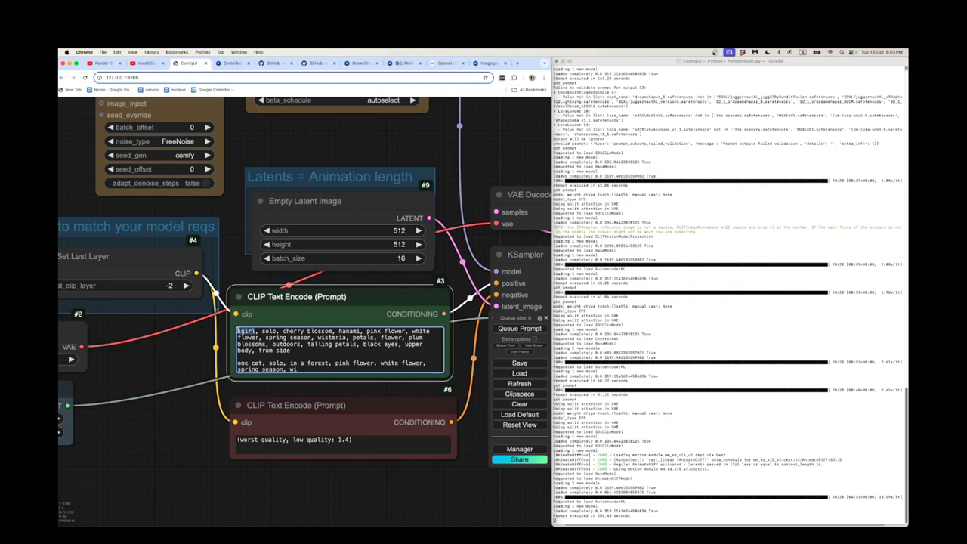
type("1cat")
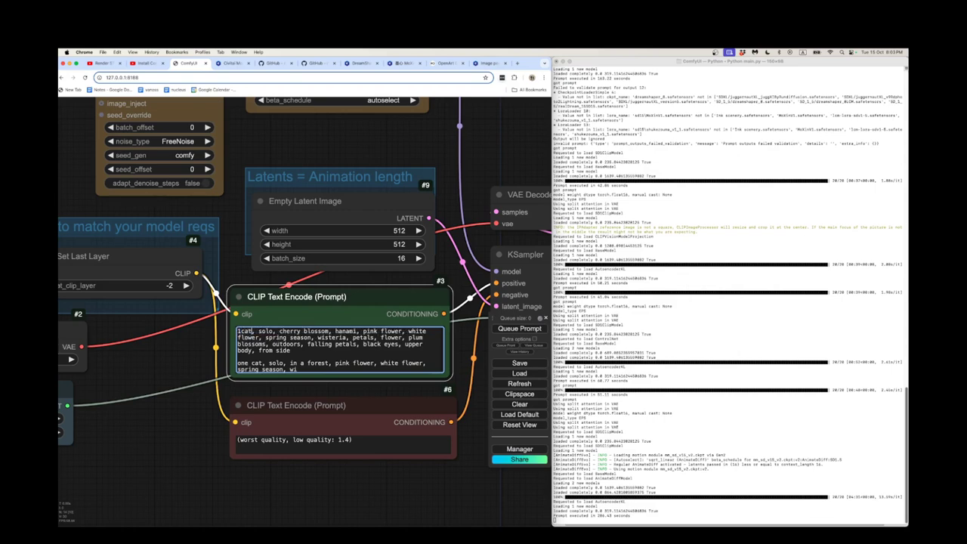
left_click_drag(300, 371, 234, 360)
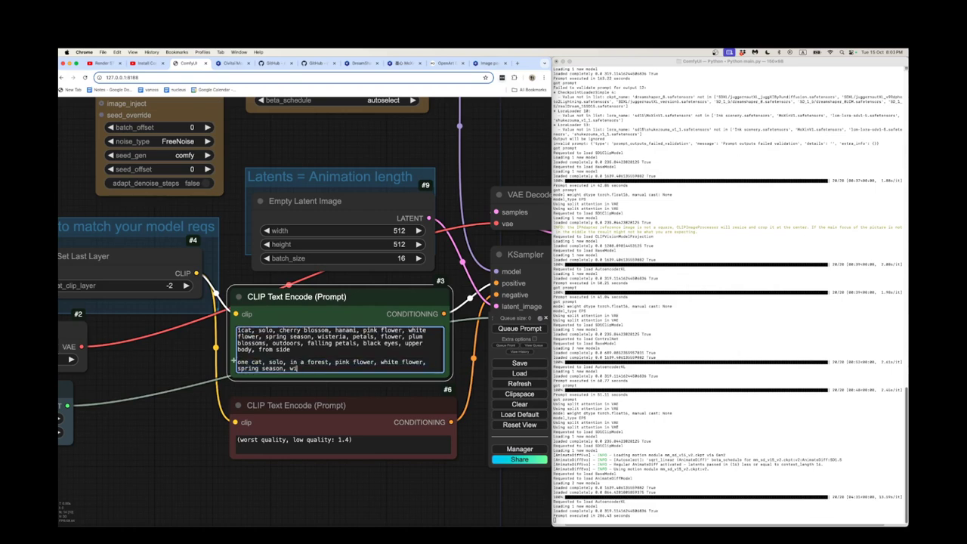
triple_click(238, 363)
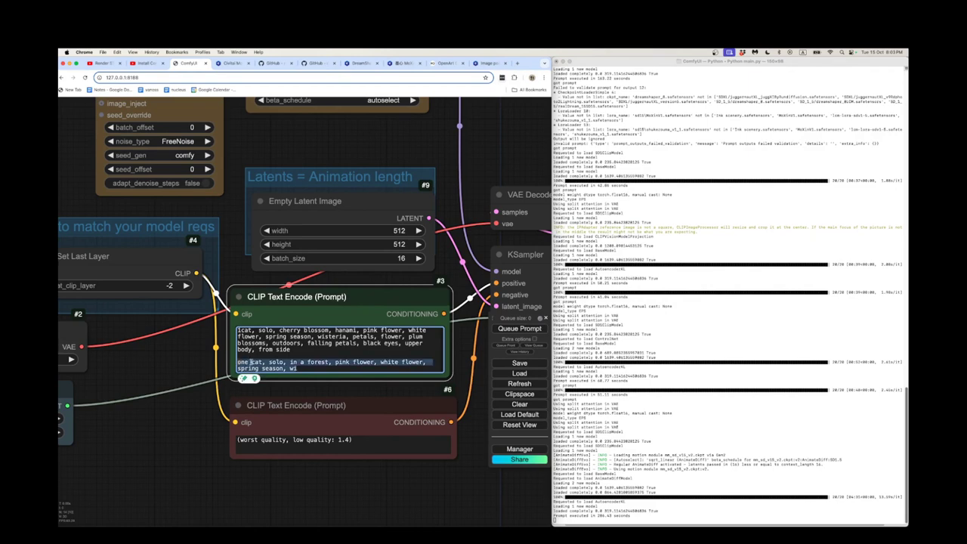
key("BackSpace")
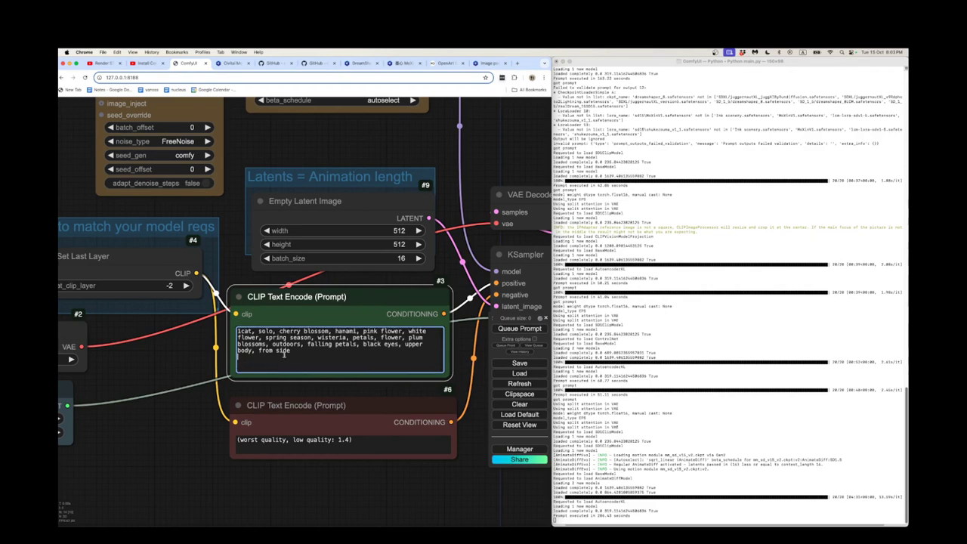
- Change the eye colour in the positive prompt to green and remove "upper body, from side" from its end
double_click(372, 344)
type("green")
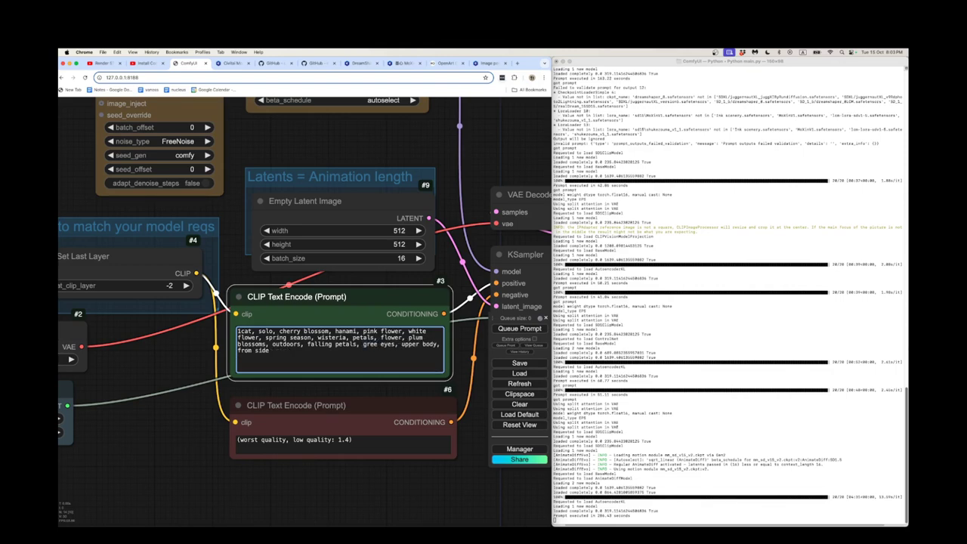
type("n")
left_click_drag(404, 345, 293, 352)
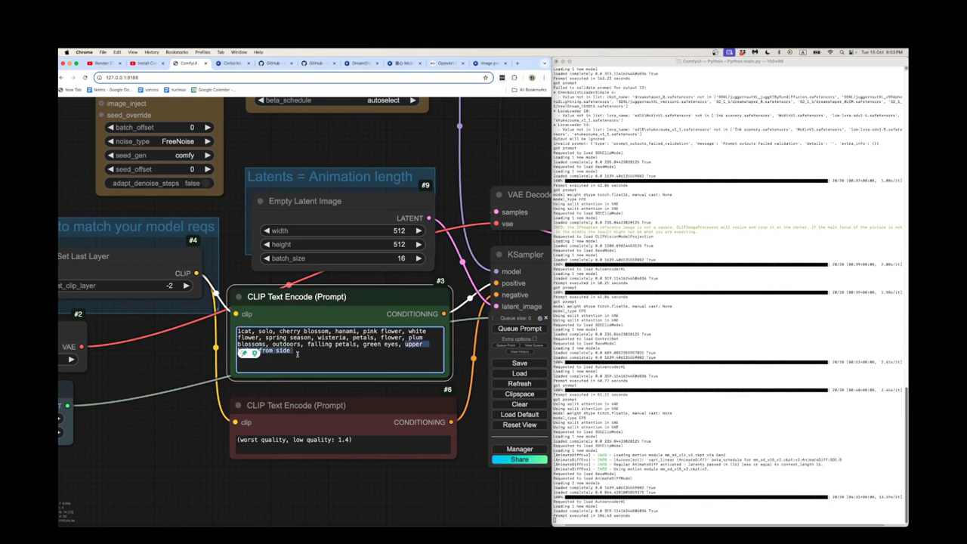
key("BackSpace")
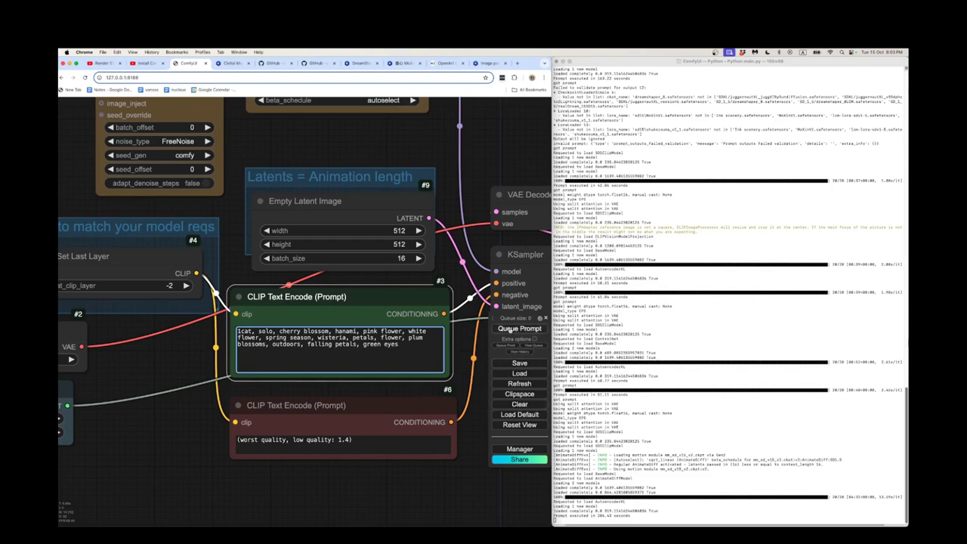
- Queue the edited cat prompt and examine the generated animation in the Video Combine node
left_click(509, 329)
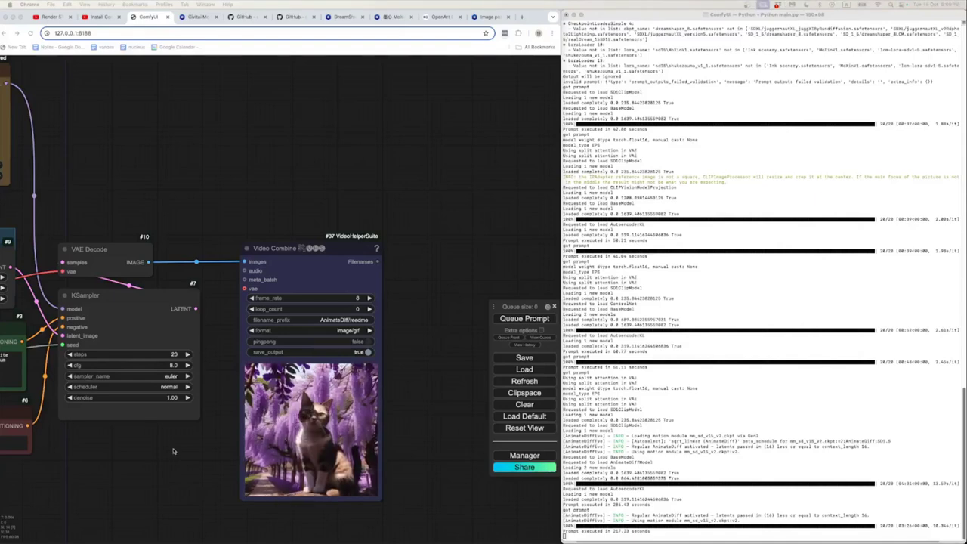
scroll(172, 452, "up", 3)
scroll(203, 414, "up", 5)
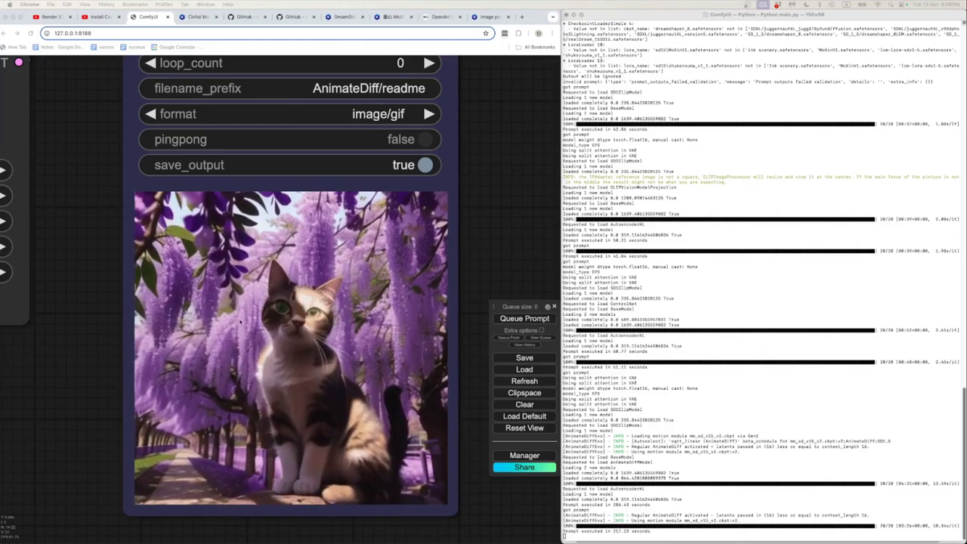
scroll(68, 354, "down", 8)
left_click_drag(63, 366, 159, 364)
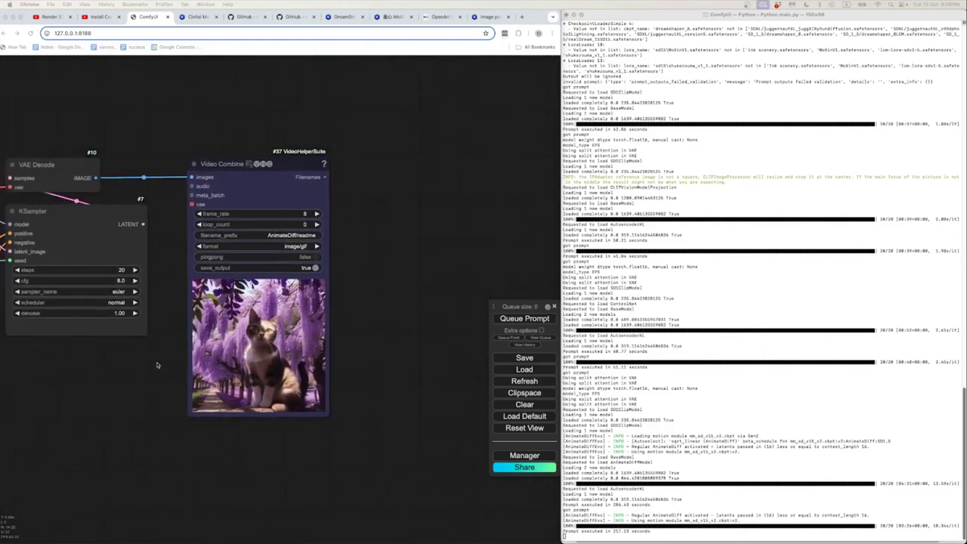
scroll(139, 366, "down", 4)
- Switch to the ComfyUI_short_introduction document in Pages and compare its animatediff, animatediff_lcm_loar and controlnet_depth_only workflow entries
key("super+Tab")
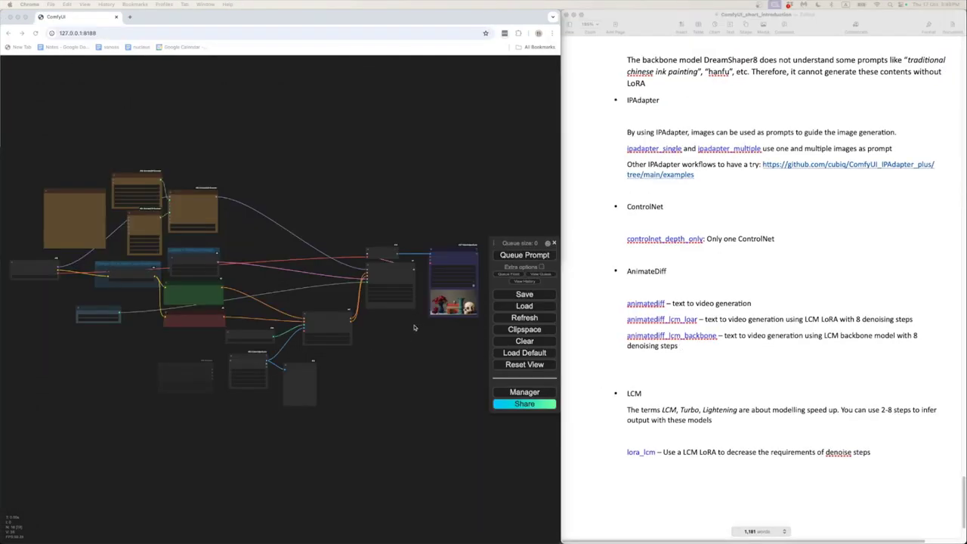
left_click(637, 314)
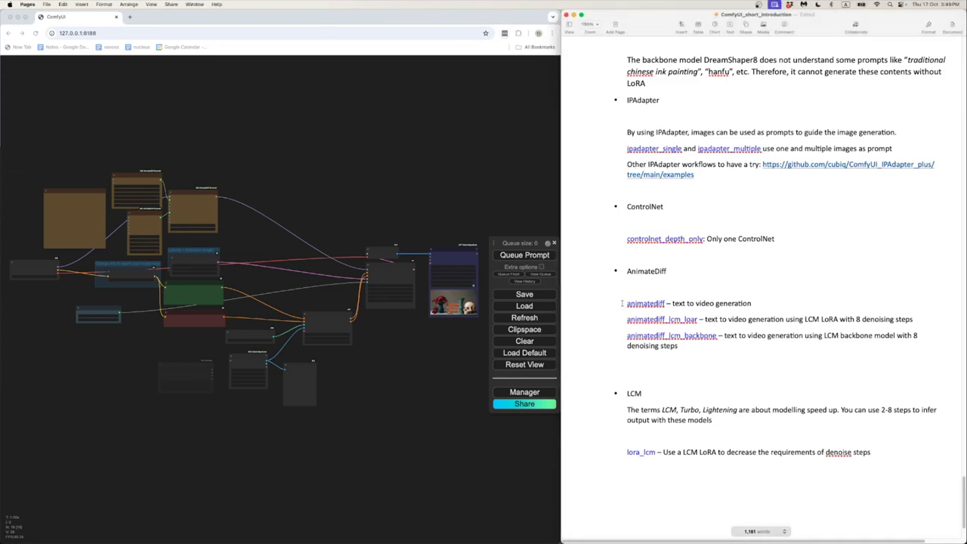
left_click_drag(627, 303, 762, 303)
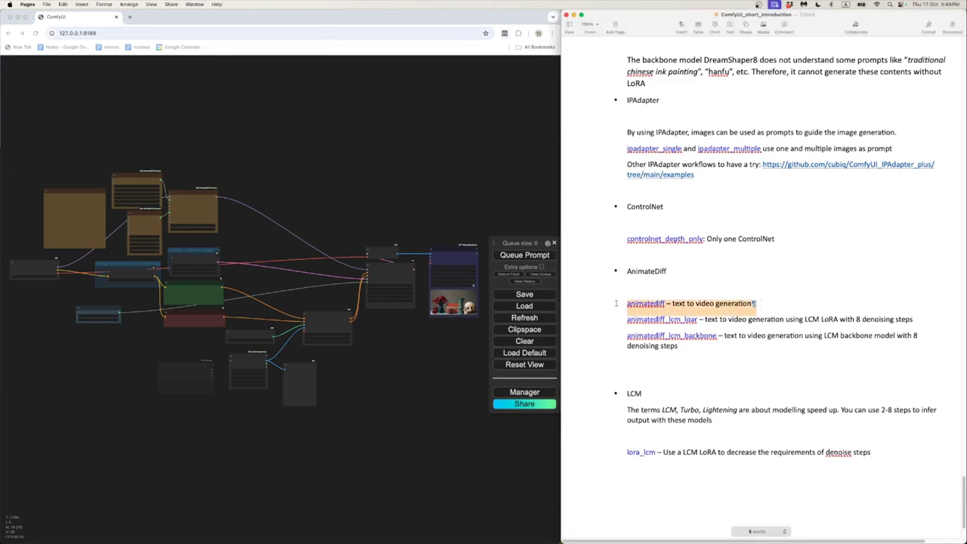
left_click_drag(626, 319, 920, 318)
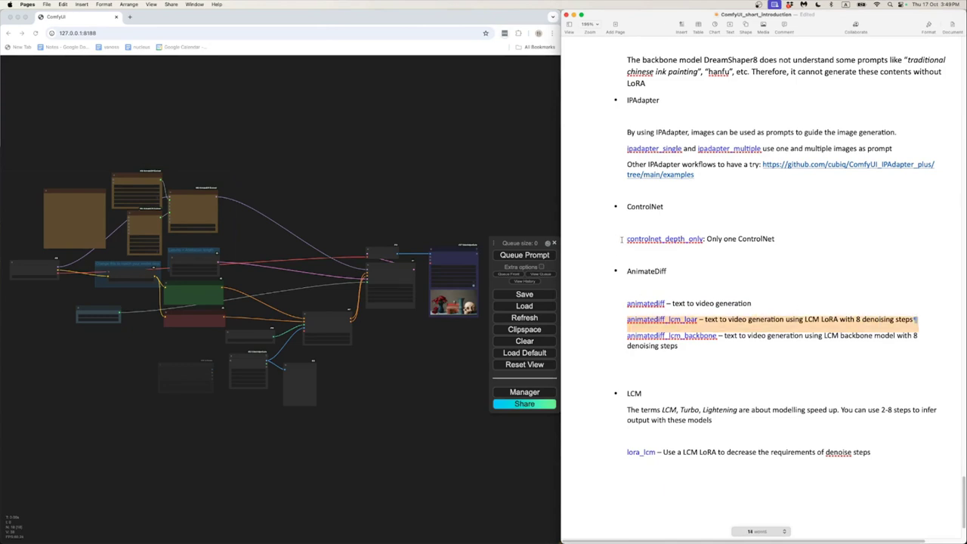
left_click_drag(624, 239, 772, 249)
left_click_drag(615, 303, 761, 305)
left_click(425, 356)
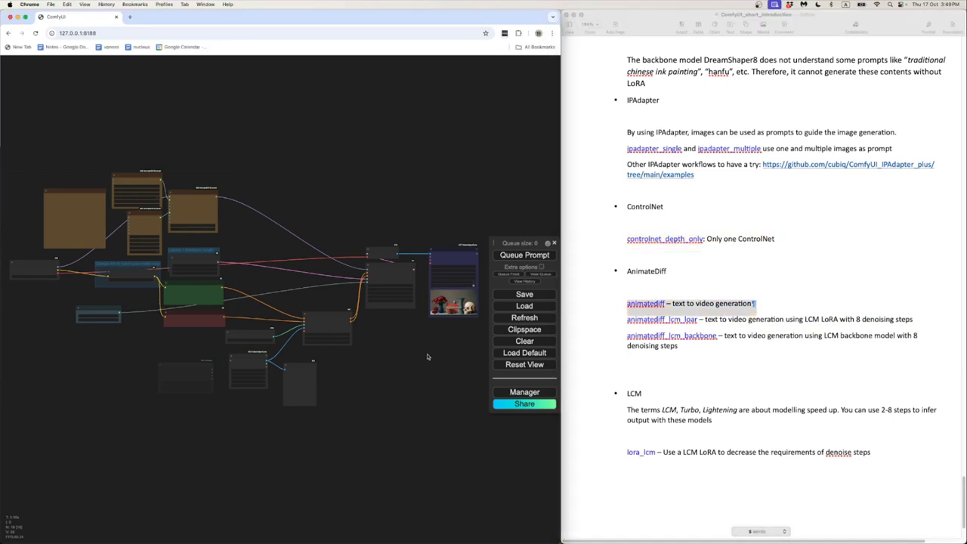
- Examine the still-life animation in the Video Combine node and how the ControlNet nodes fit into the AnimateDiff workflow
scroll(378, 353, "up", 3)
scroll(378, 353, "up", 10)
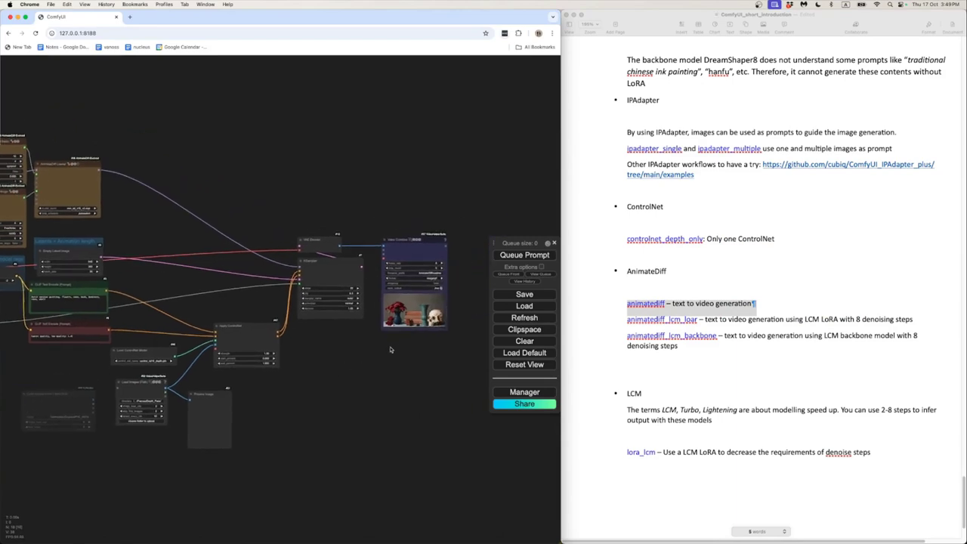
scroll(275, 389, "up", 2)
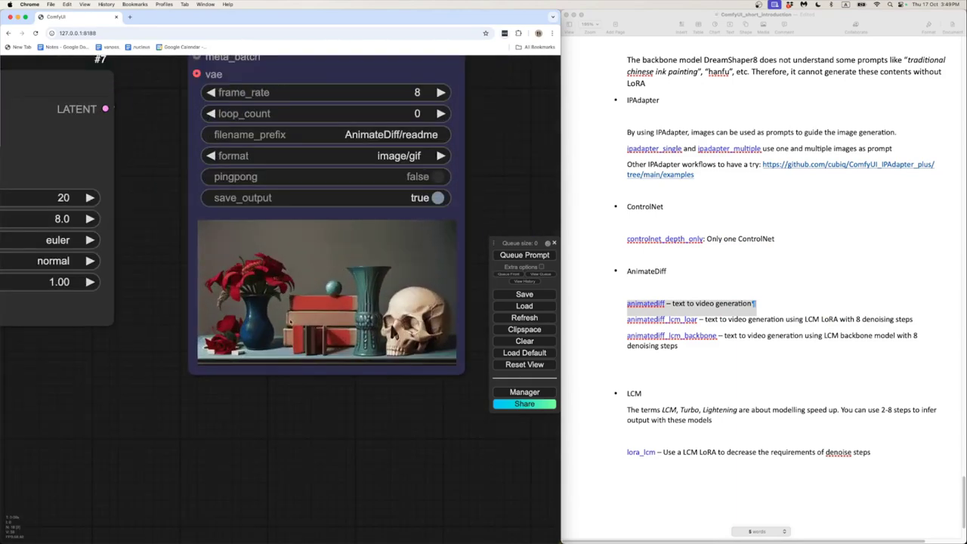
scroll(281, 351, "down", 10)
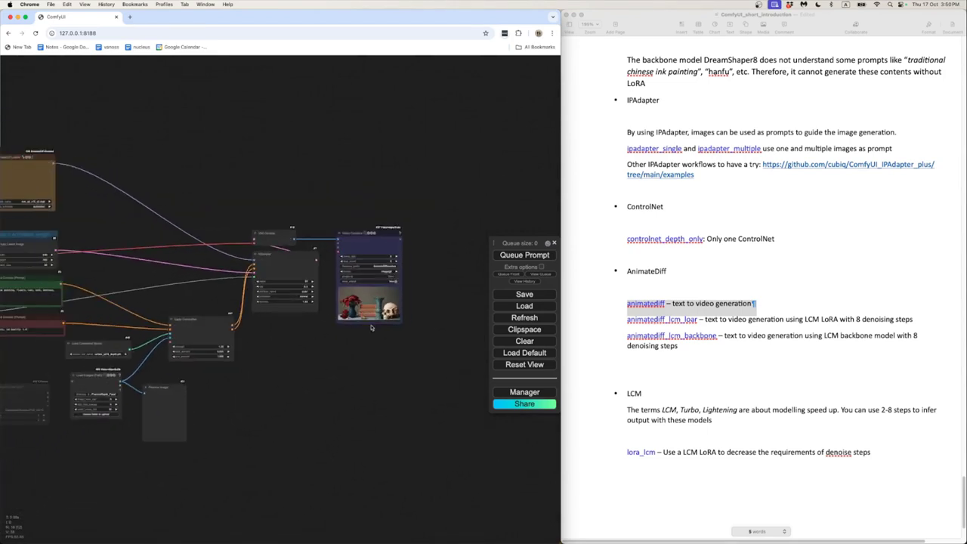
left_click_drag(255, 391, 321, 375)
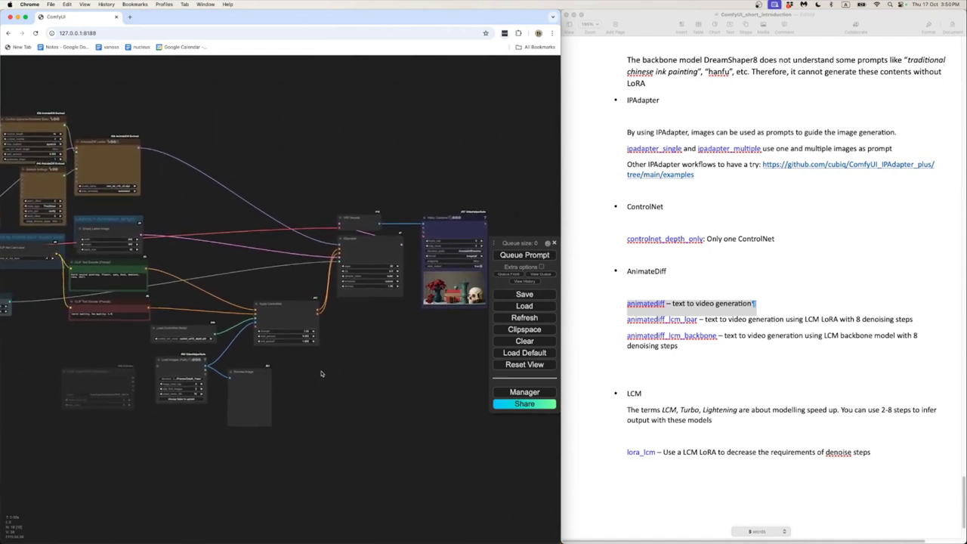
scroll(453, 299, "up", 10)
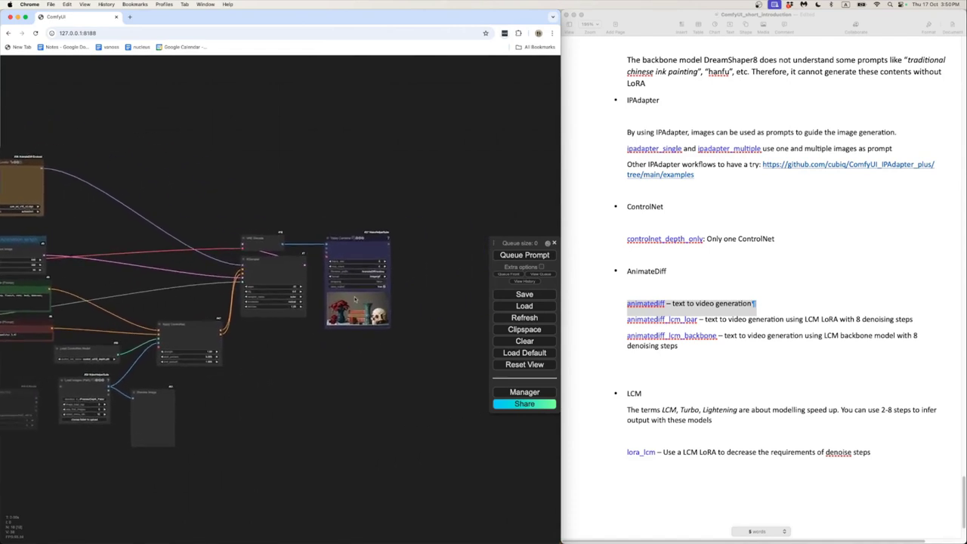
scroll(352, 297, "down", 12)
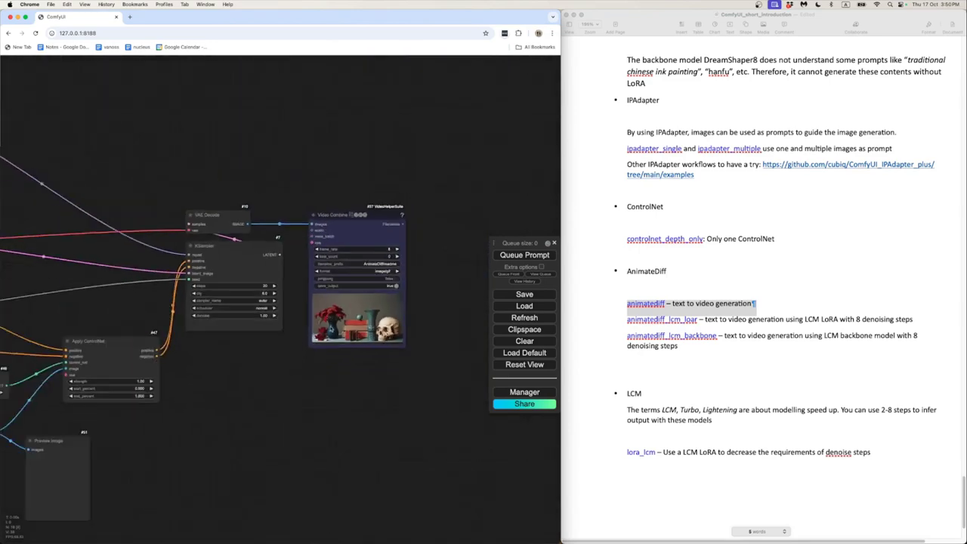
left_click_drag(377, 326, 403, 327)
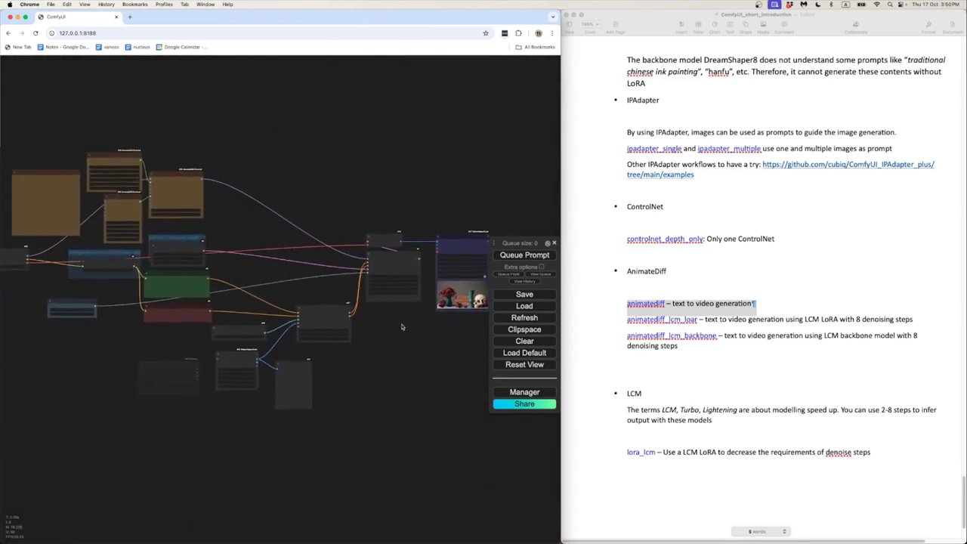
- Examine the workflow's prompt, ControlNet and image loading nodes, and check its source file animateDiff_controlnet.json in Finder
scroll(121, 342, "up", 5)
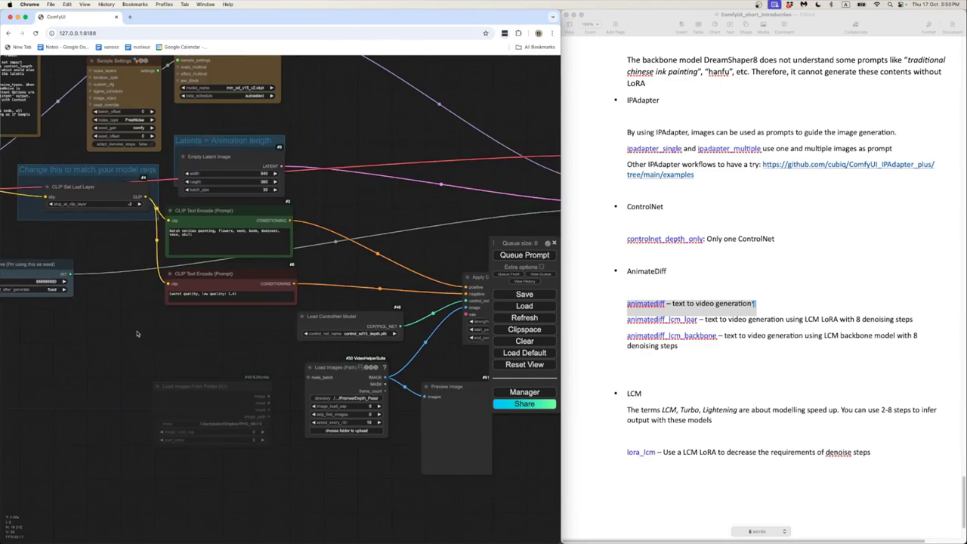
scroll(133, 333, "down", 3)
scroll(117, 357, "up", 3)
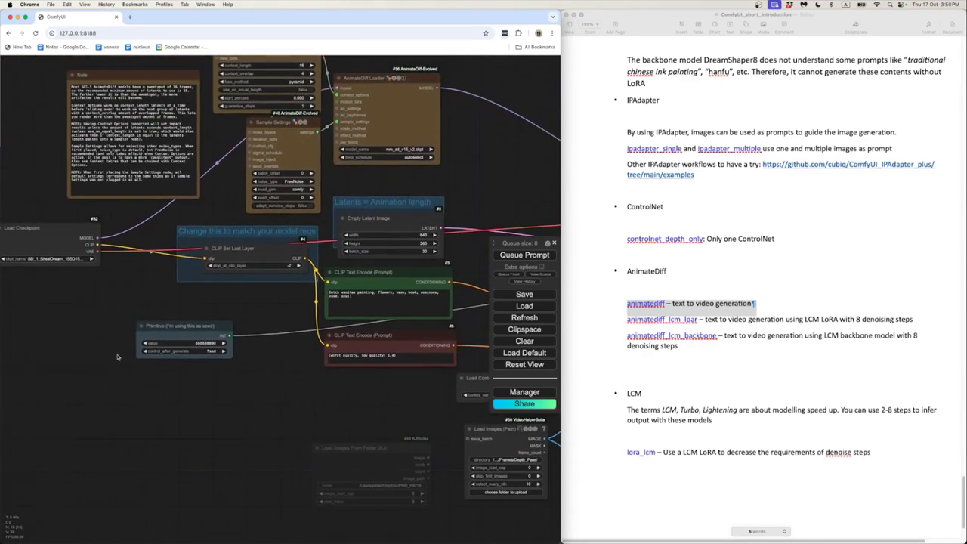
scroll(118, 356, "down", 3)
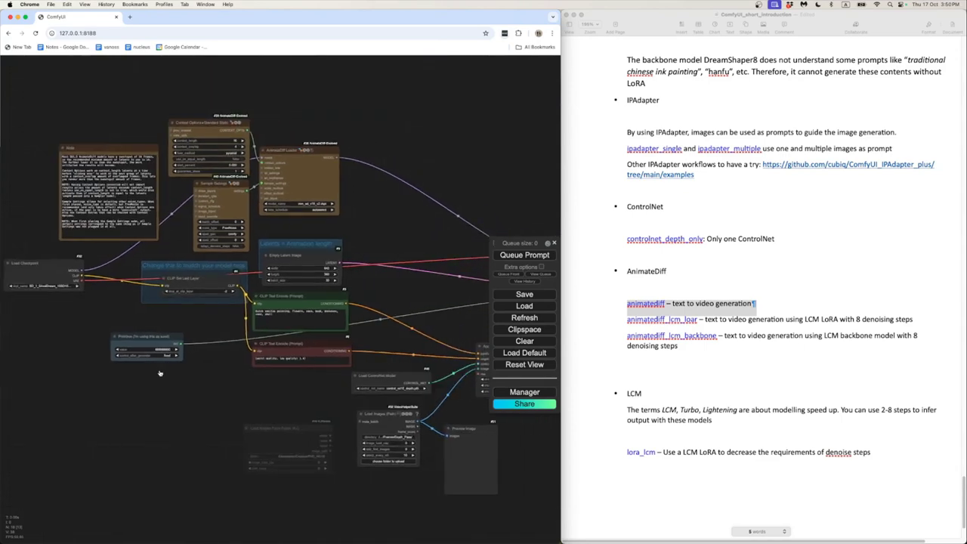
key("super+Tab")
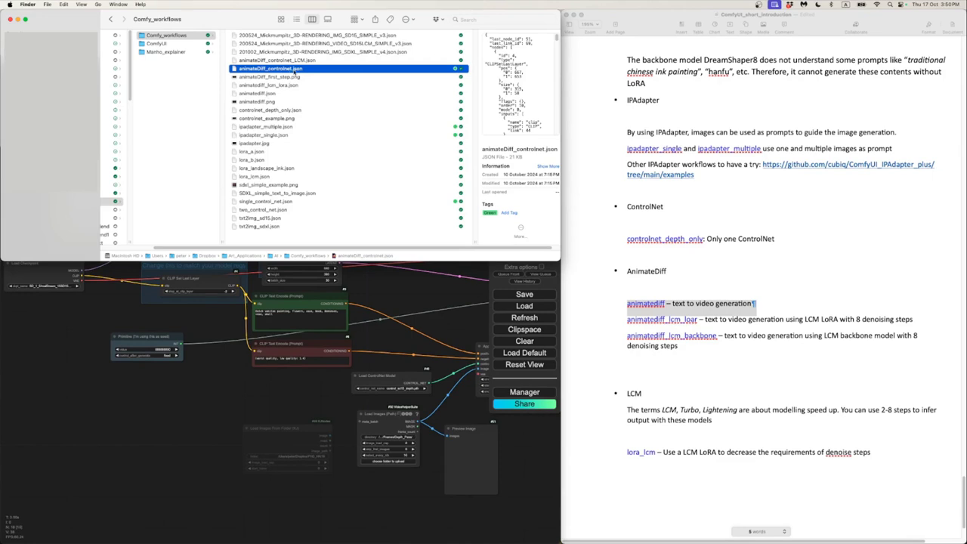
left_click(183, 381)
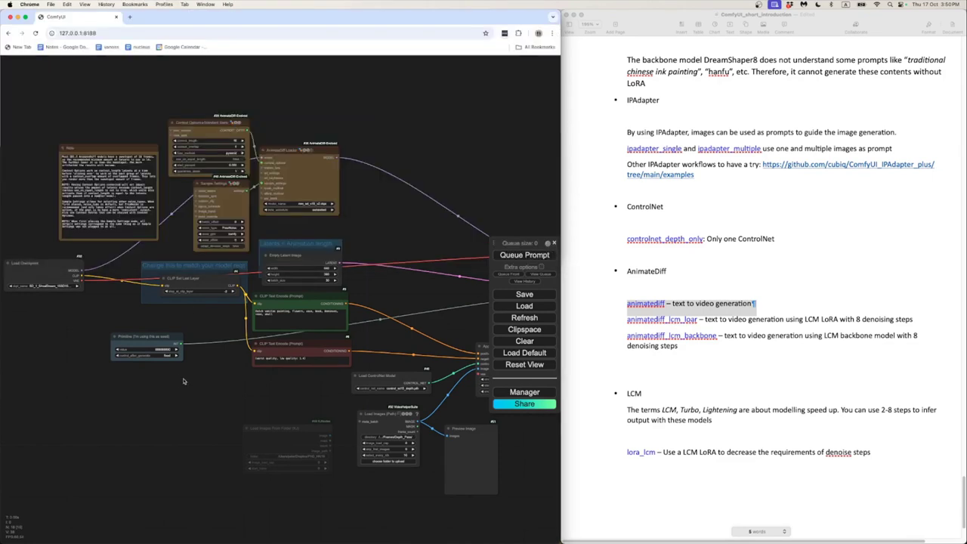
- Set the Load Checkpoint node's model to SD_1_5/dreamshaper_8.safetensors
scroll(147, 350, "up", 6)
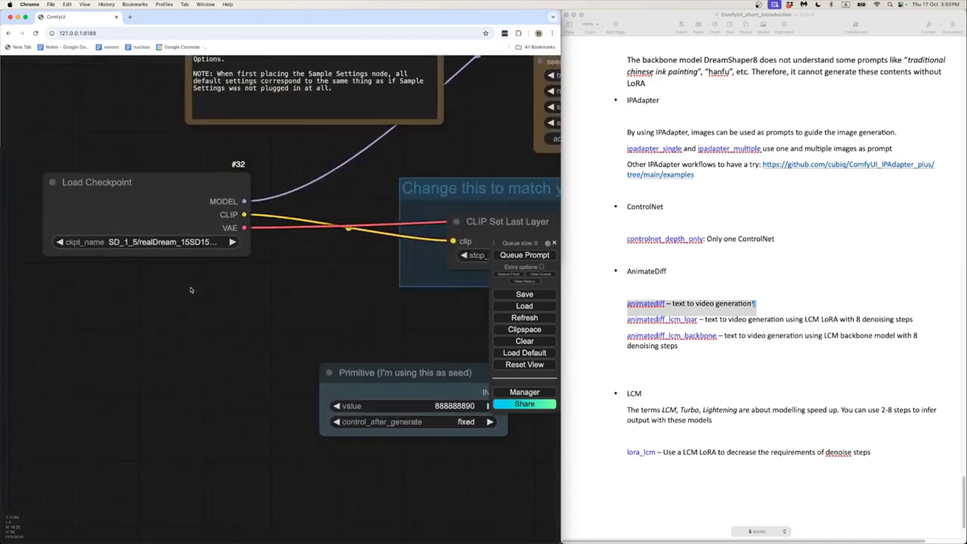
left_click(229, 288)
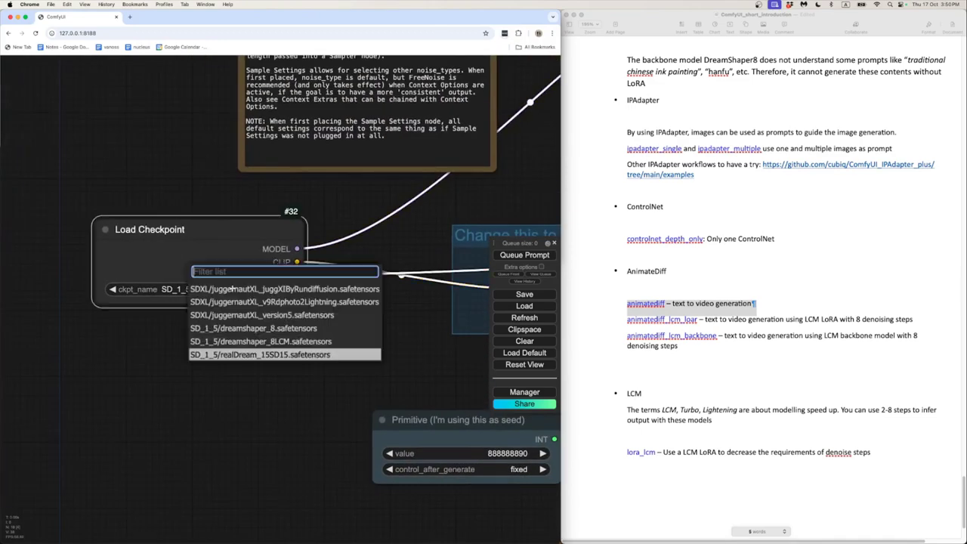
left_click(265, 329)
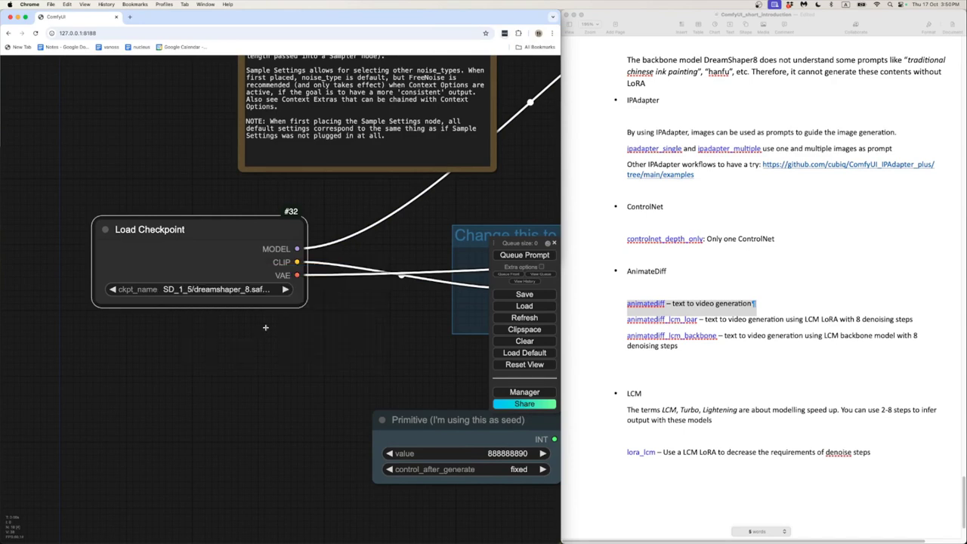
scroll(348, 347, "down", 5)
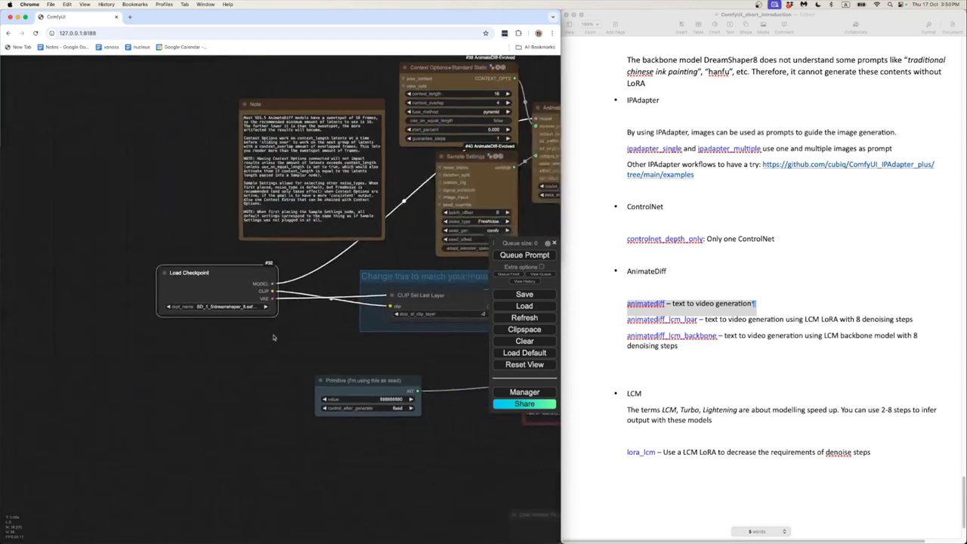
- Reselect SD_1_5/dreamshaper_8.safetensors from the checkpoint choices in the Load Checkpoint node
scroll(286, 337, "up", 5)
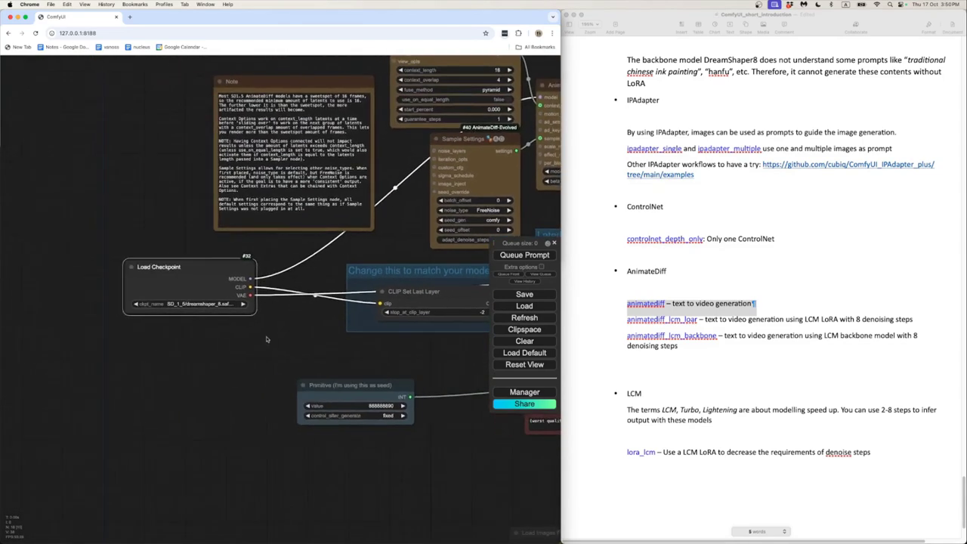
left_click(194, 304)
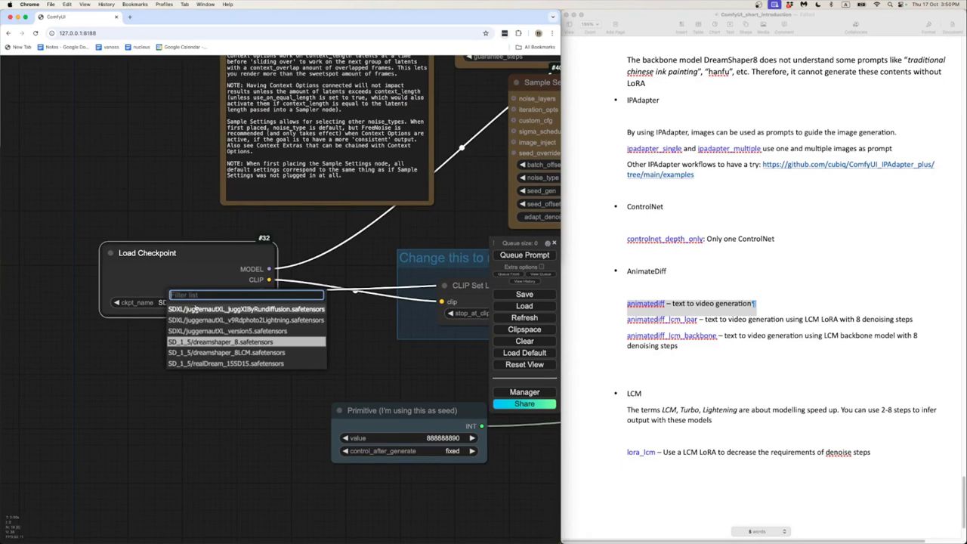
left_click(226, 341)
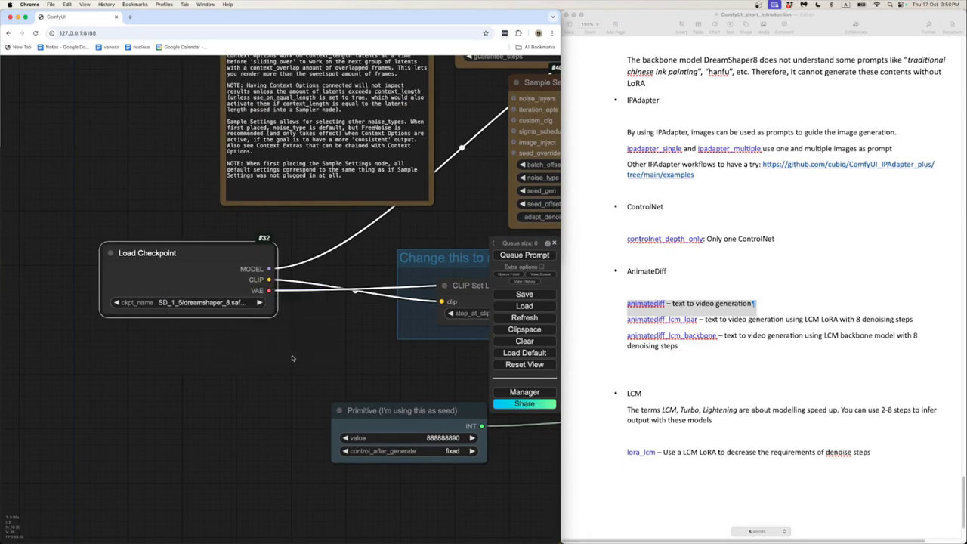
- Follow the workflow from the checkpoint through the CLIP, AnimateDiff Loader and prompt nodes to the ControlNet section
scroll(227, 344, "down", 3)
scroll(238, 352, "up", 3)
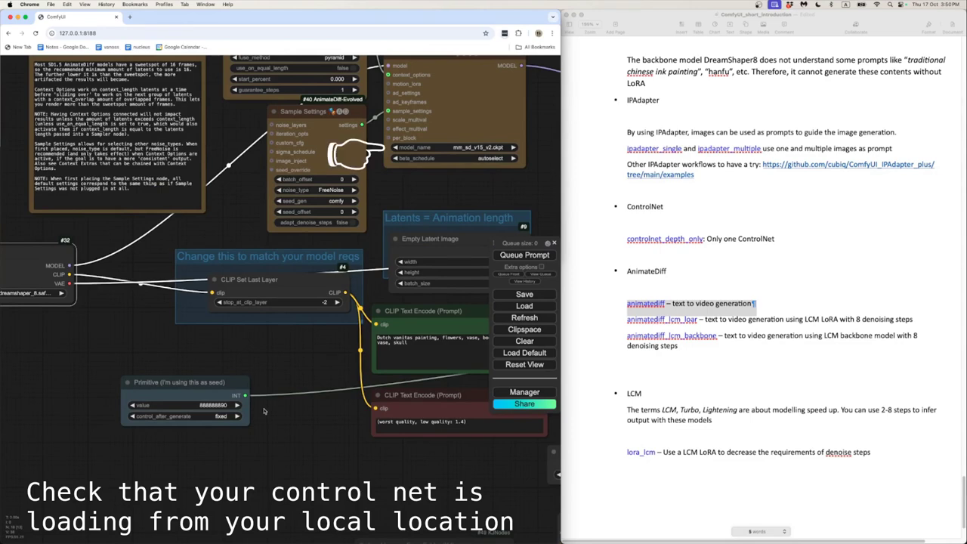
left_click(230, 270)
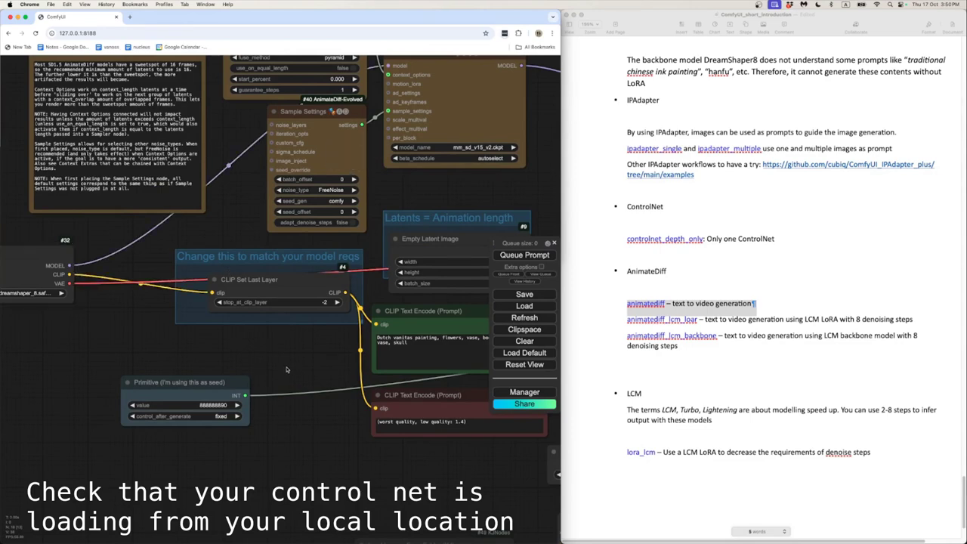
left_click_drag(290, 370, 179, 350)
scroll(300, 382, "down", 5)
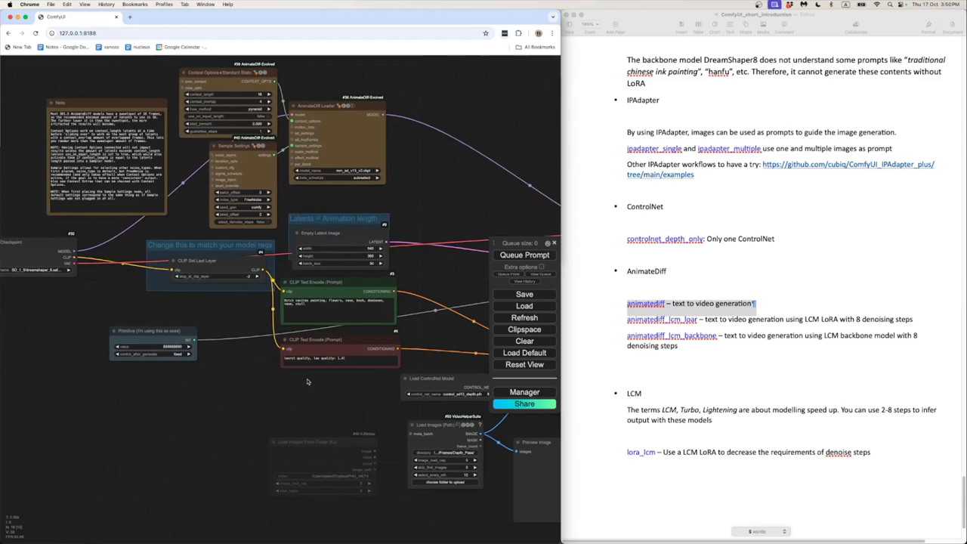
left_click_drag(300, 381, 158, 339)
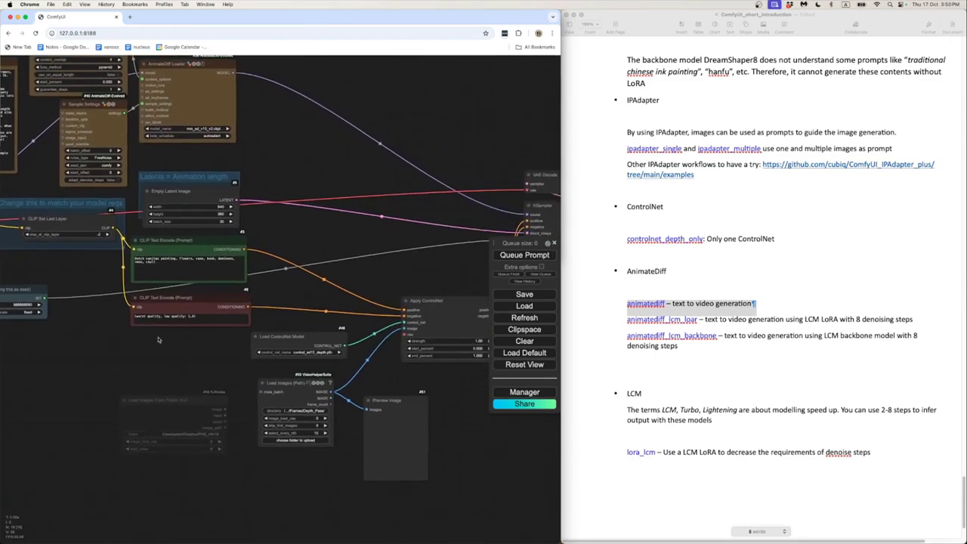
left_click_drag(455, 418, 364, 376)
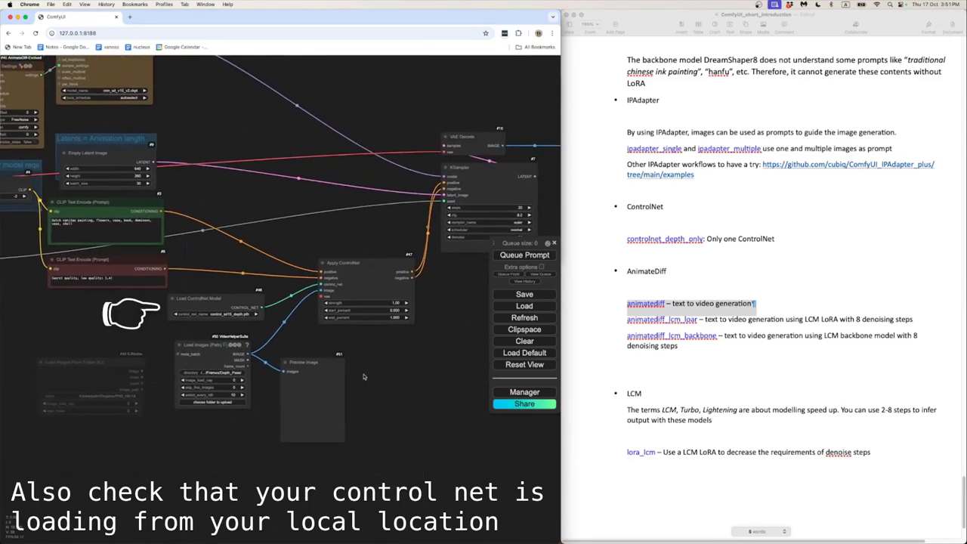
- Examine the Apply ControlNet node and the prompt, ControlNet model and image connections that feed it
scroll(342, 357, "up", 2)
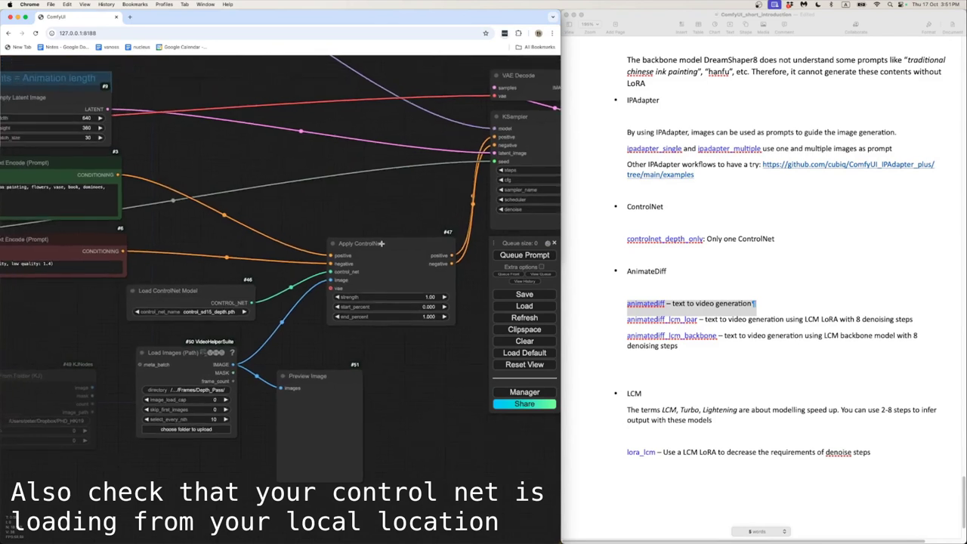
left_click(382, 243)
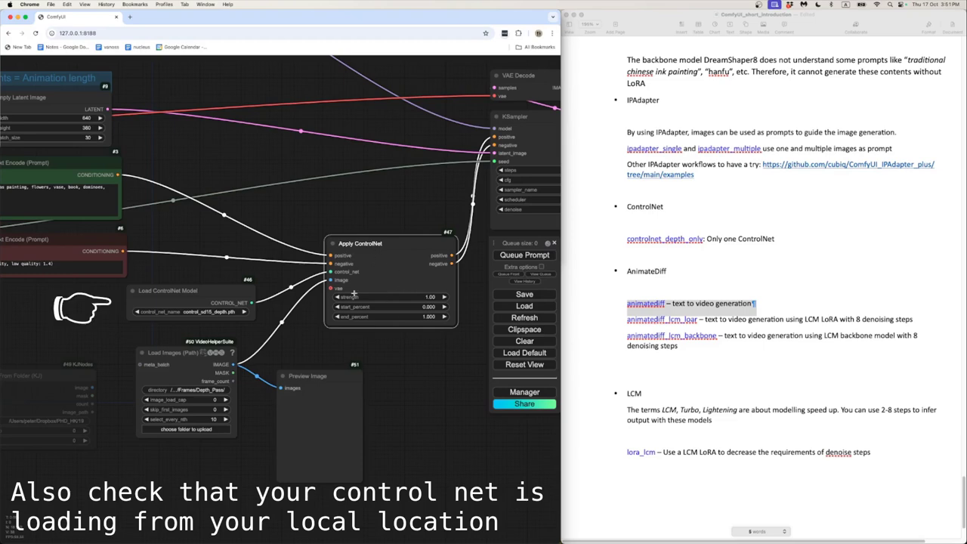
scroll(321, 340, "down", 3)
scroll(307, 341, "up", 4)
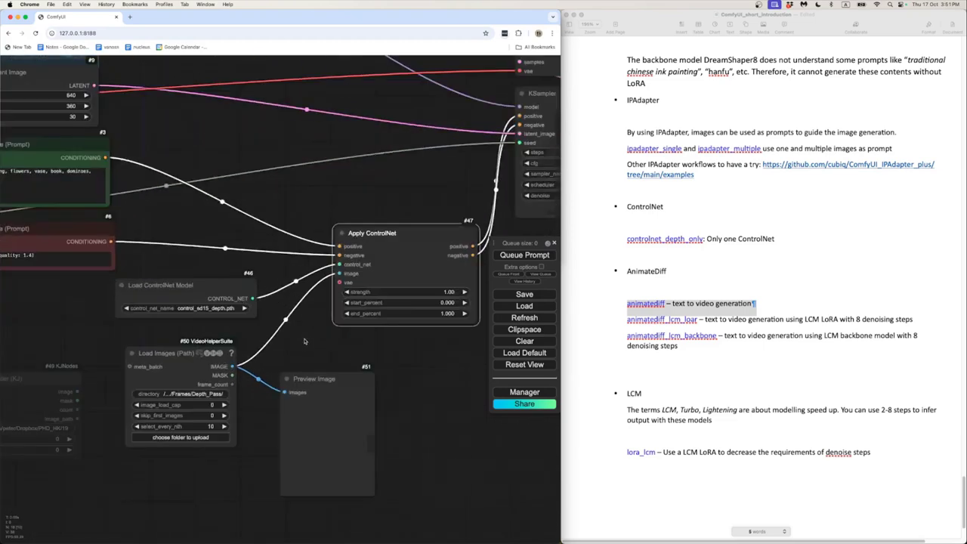
left_click_drag(304, 340, 387, 359)
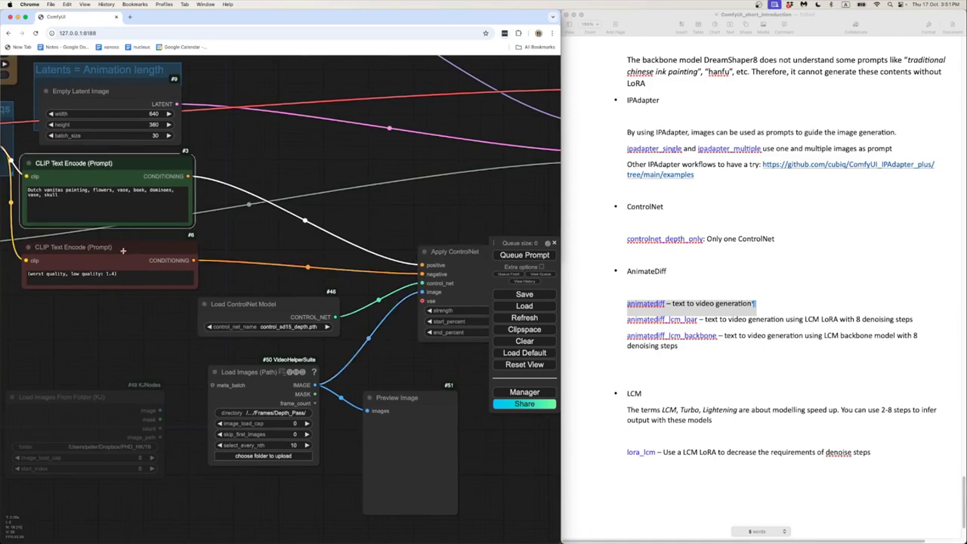
scroll(173, 354, "up", 3)
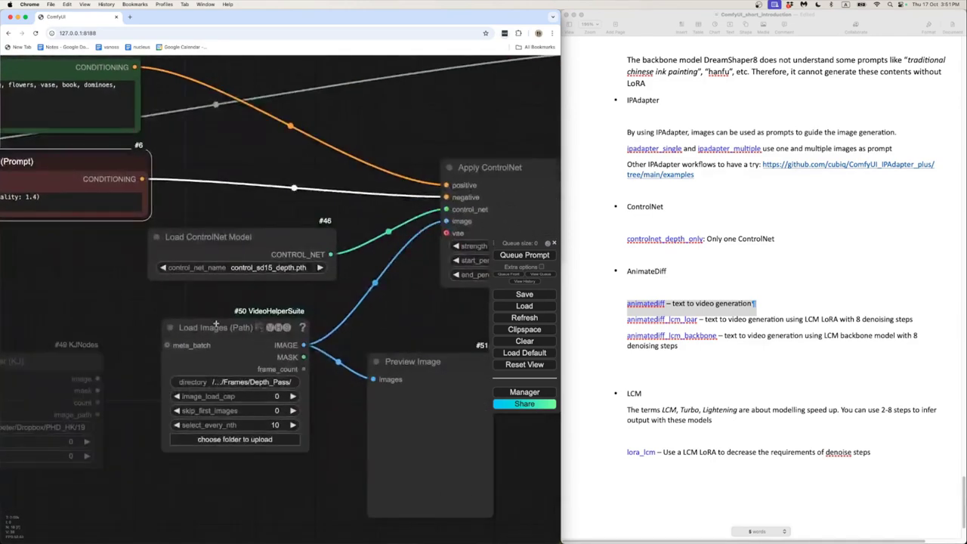
- Open the folder chooser of the Load Images (Path) node and go to the PHD_HK folder
left_click(212, 368)
scroll(207, 362, "up", 2)
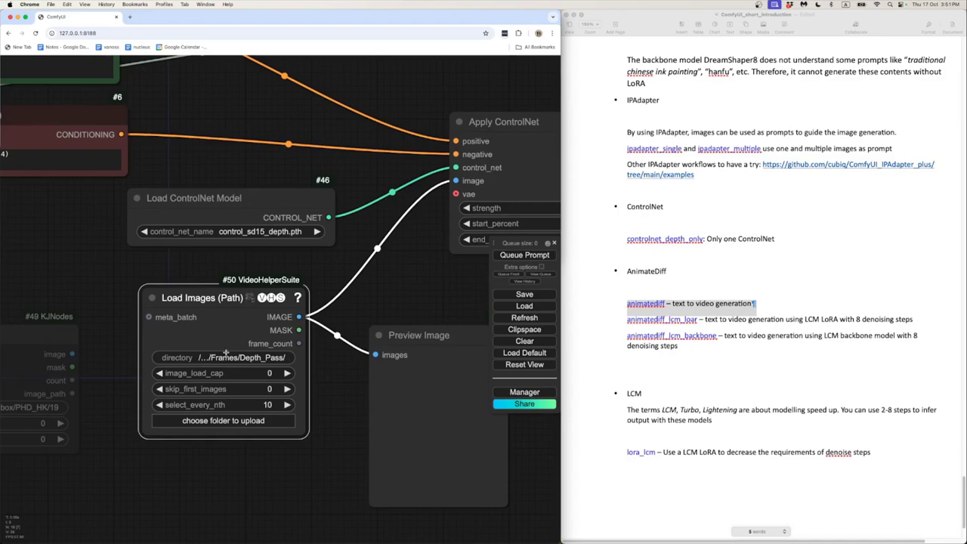
scroll(172, 355, "up", 2)
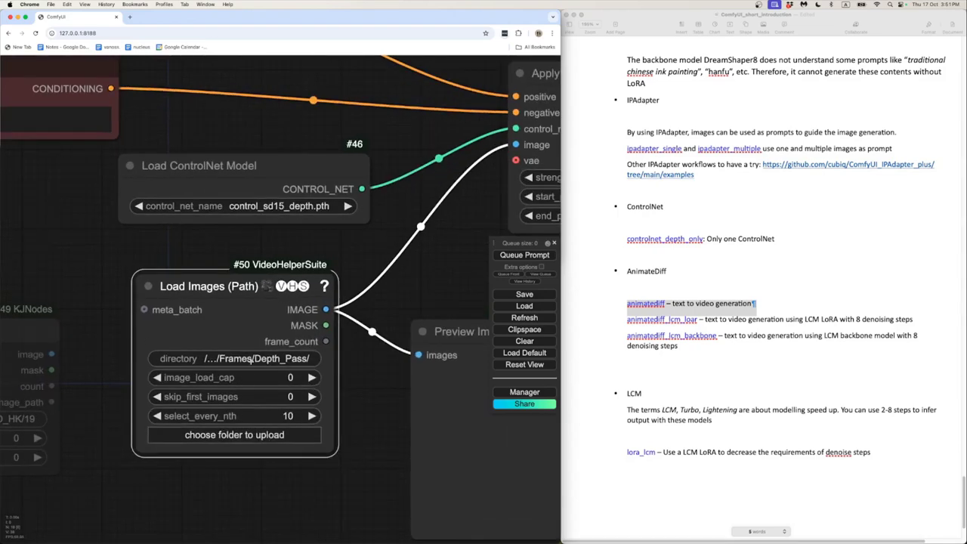
left_click(227, 437)
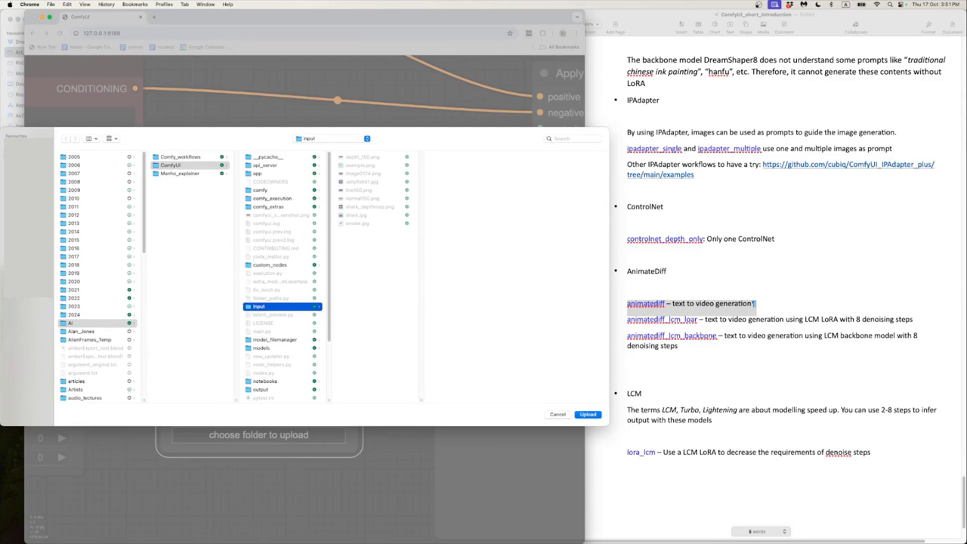
left_click(15, 63)
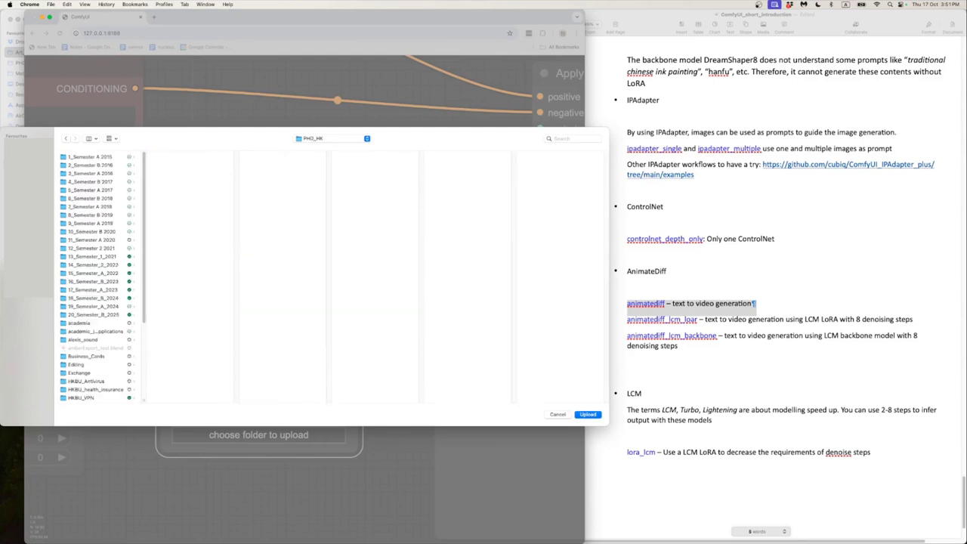
left_click(67, 139)
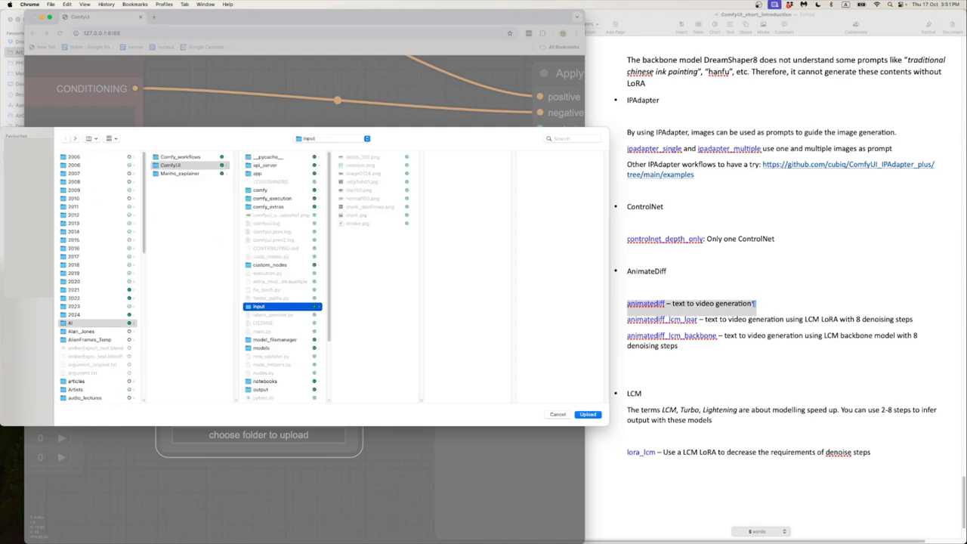
left_click(75, 139)
- Upload the Depth_Pass folder from 19_Semester_A_2024/HKBU_Teaching/3D_Fundamentals/Frames to the Load Images (Path) node
left_click(93, 306)
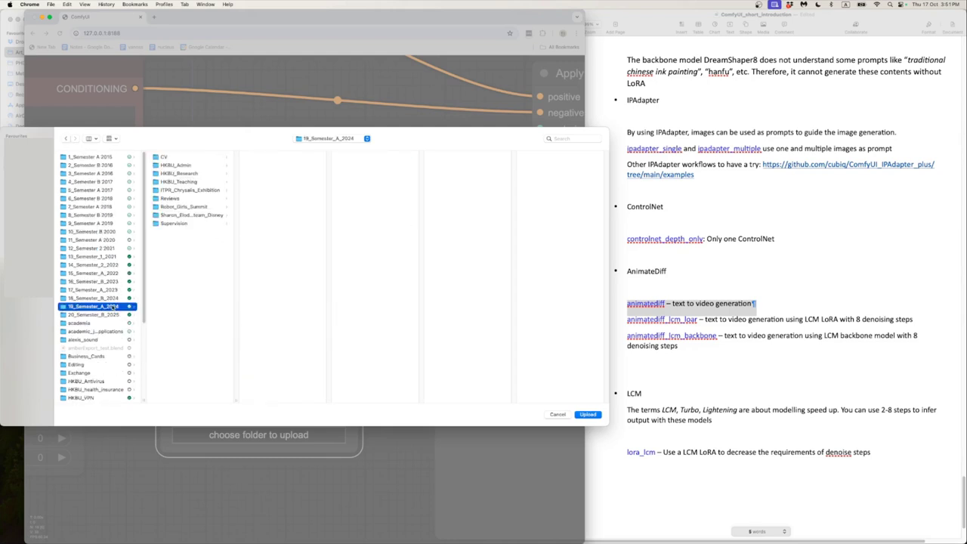
left_click(179, 182)
left_click(273, 157)
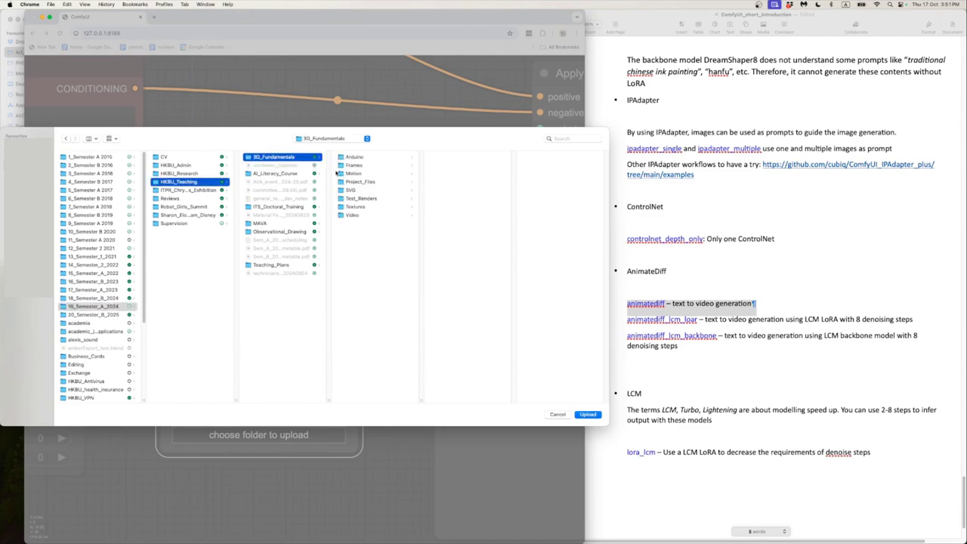
left_click(354, 166)
left_click(452, 182)
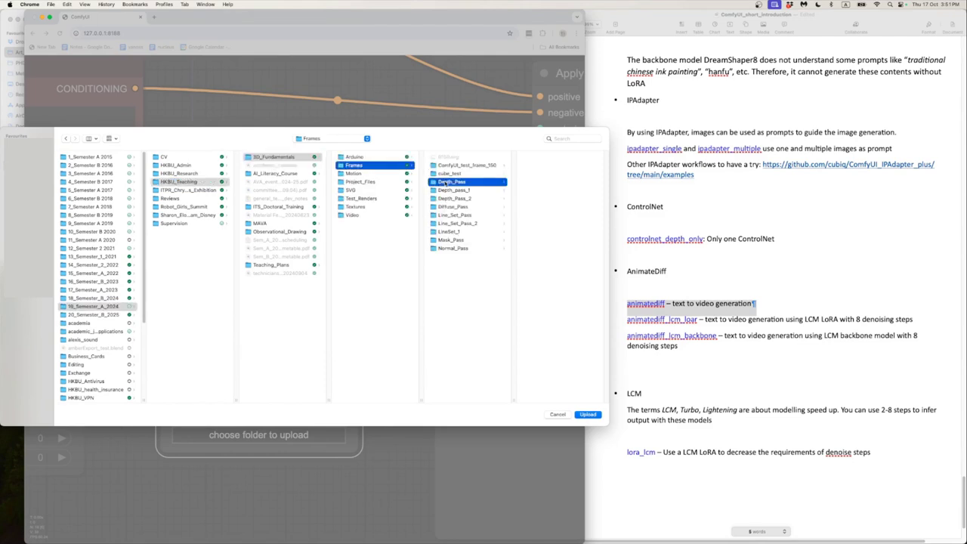
left_click(587, 415)
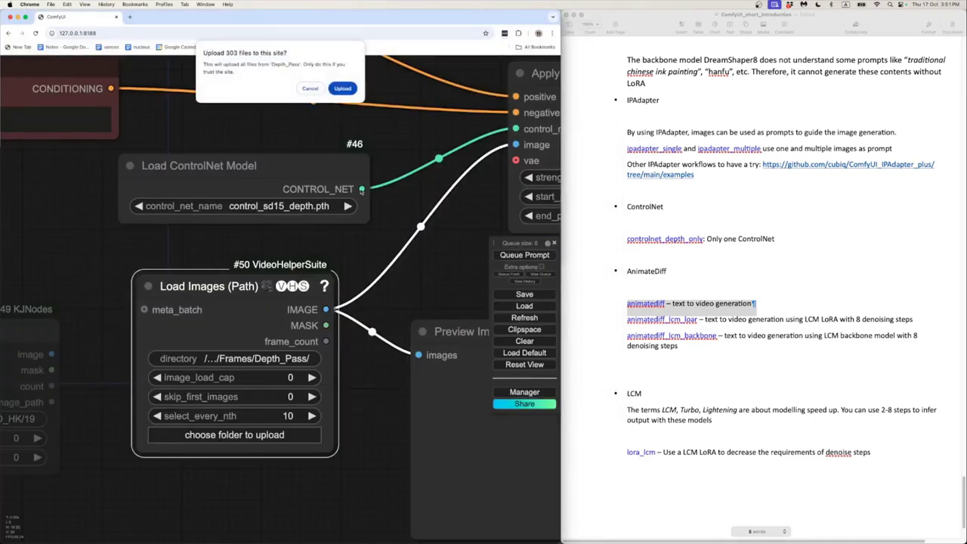
left_click(342, 88)
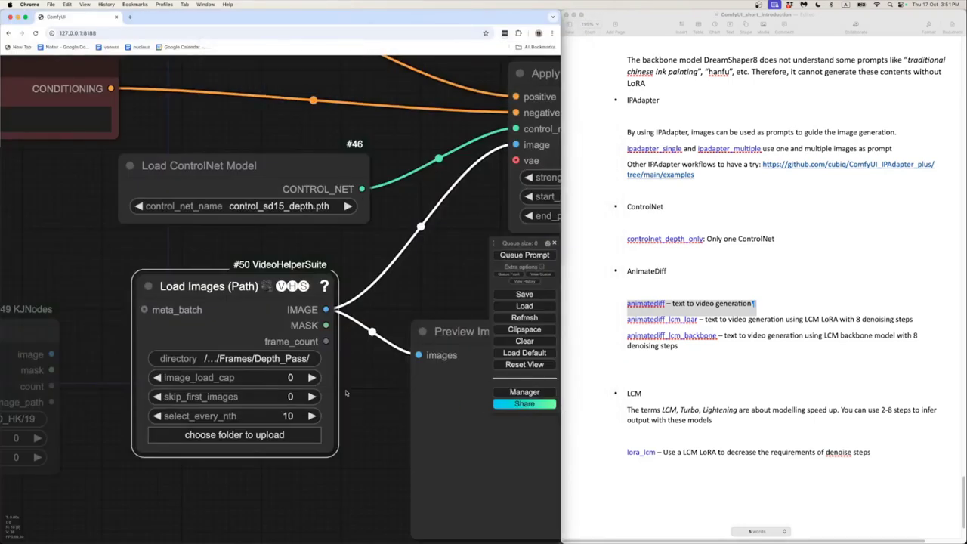
- Examine the Load Images (Path) node's frame-loading settings and how its images feed the ControlNet, preview and sampling nodes
scroll(346, 393, "down", 5)
scroll(355, 404, "up", 5)
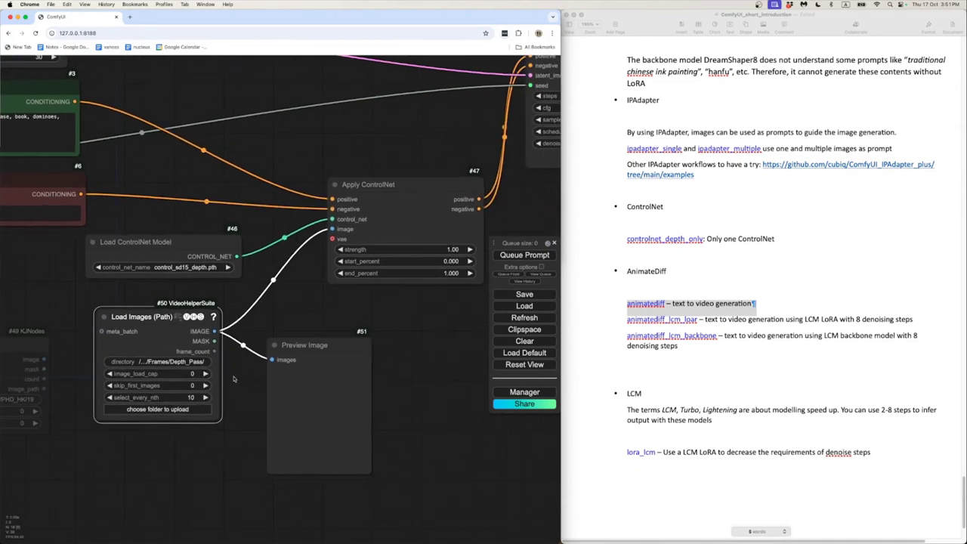
scroll(254, 386, "up", 4)
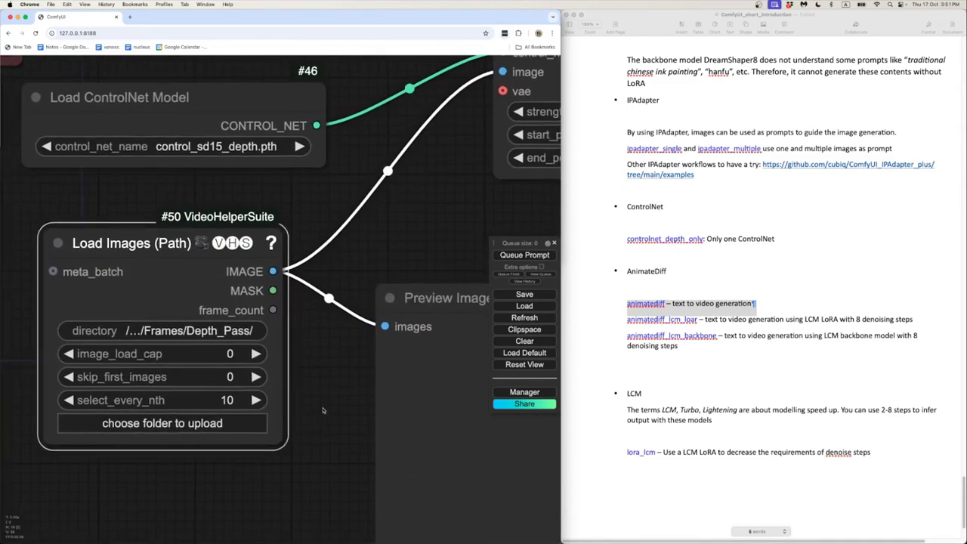
scroll(250, 395, "up", 1)
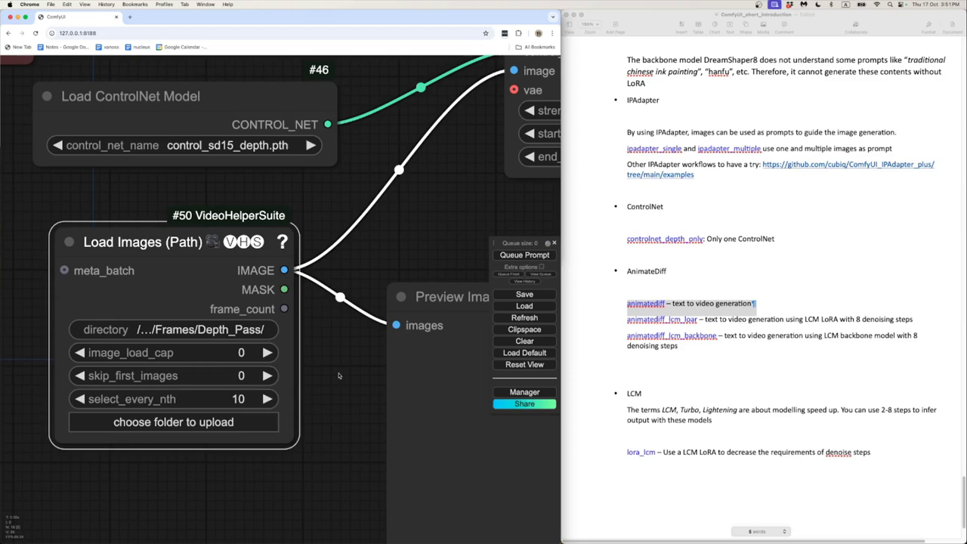
scroll(340, 376, "down", 3)
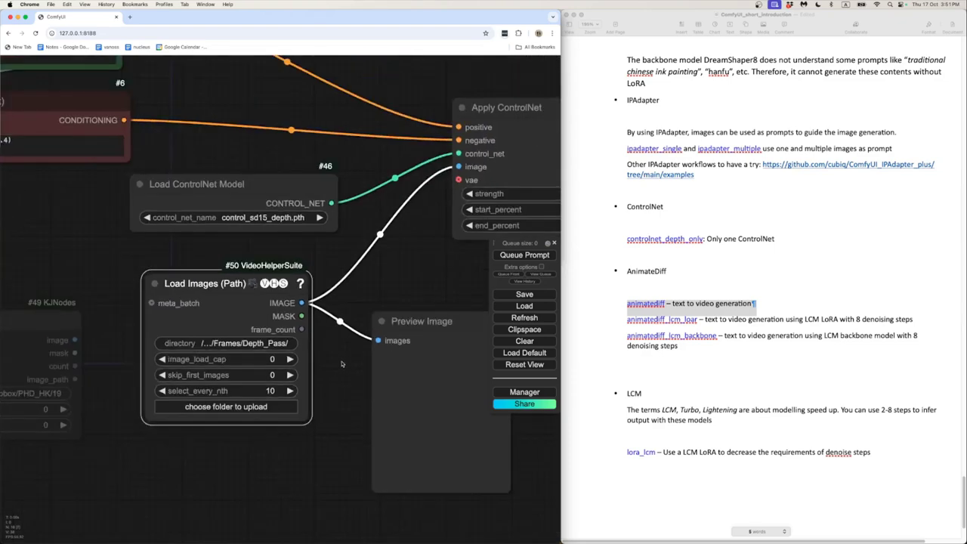
scroll(343, 370, "down", 3)
scroll(423, 421, "right", 10)
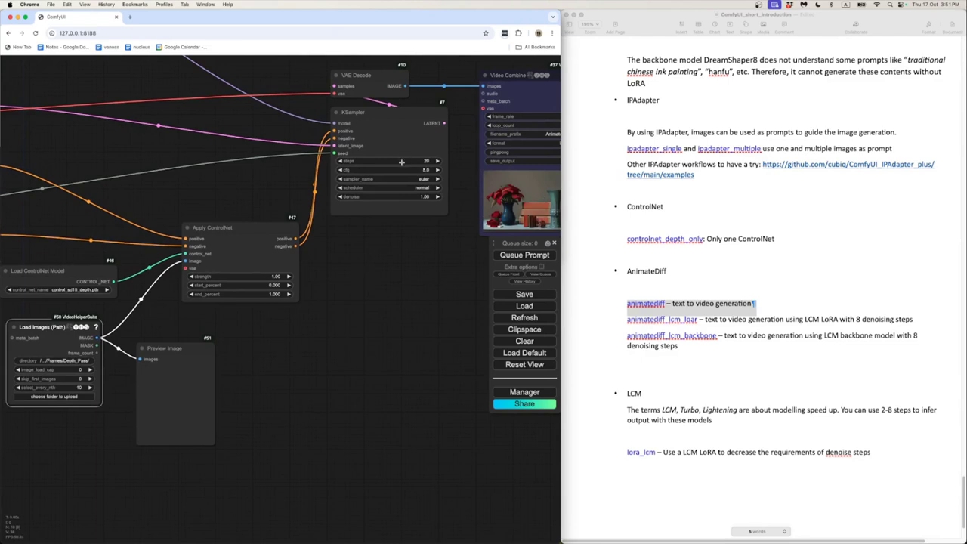
scroll(373, 284, "down", 3)
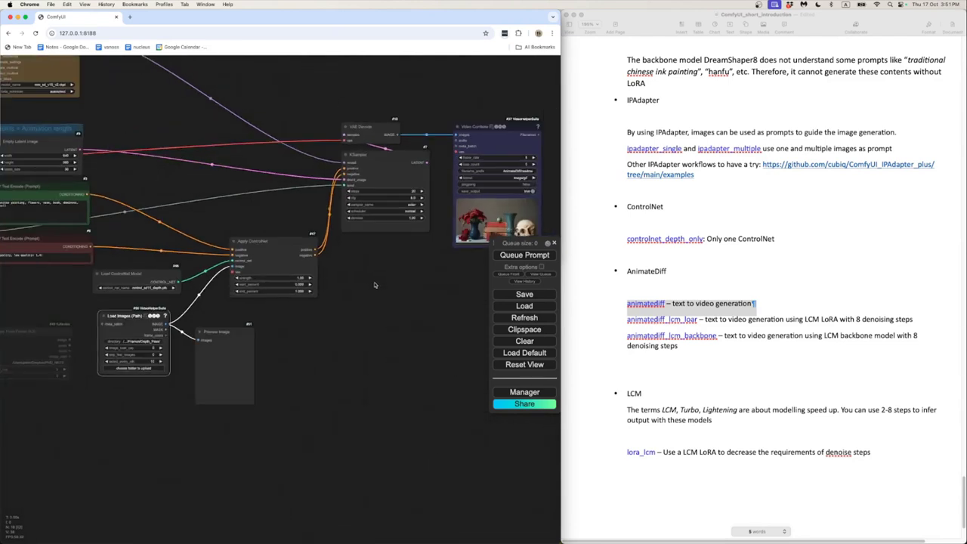
- Review the KSampler and Video Combine nodes, and check the Empty Latent Image batch size and the prompt texts
left_click_drag(359, 286, 401, 324)
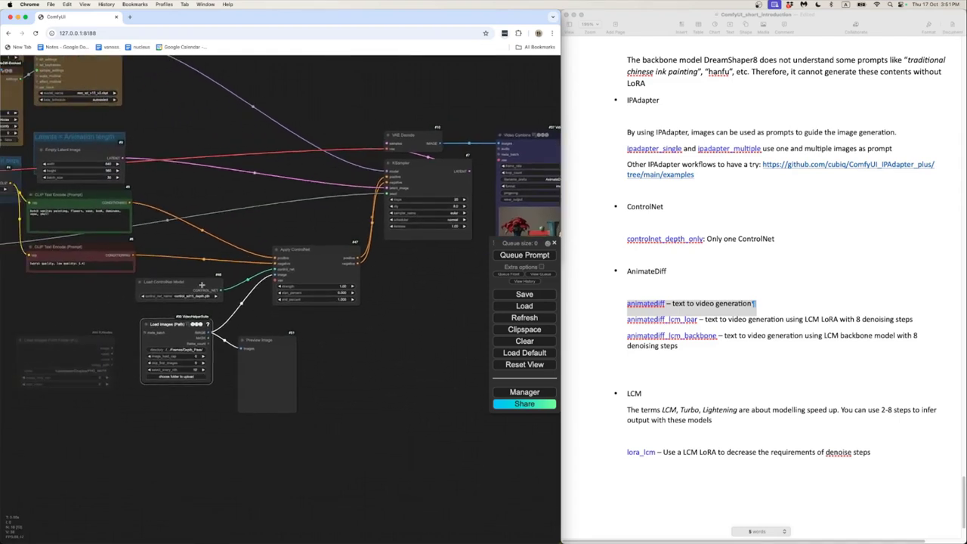
left_click_drag(440, 285, 339, 318)
scroll(439, 166, "up", 5)
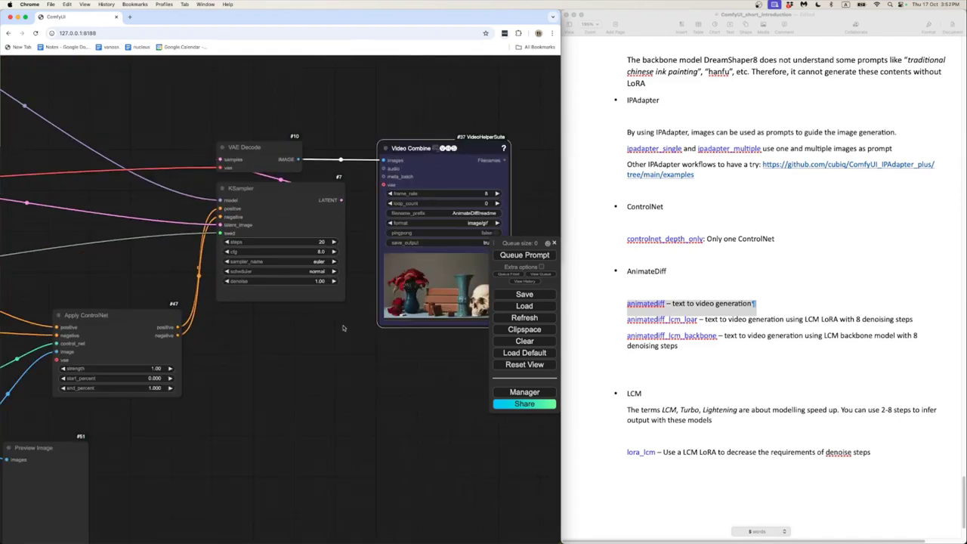
scroll(272, 334, "down", 5)
left_click_drag(270, 333, 401, 323)
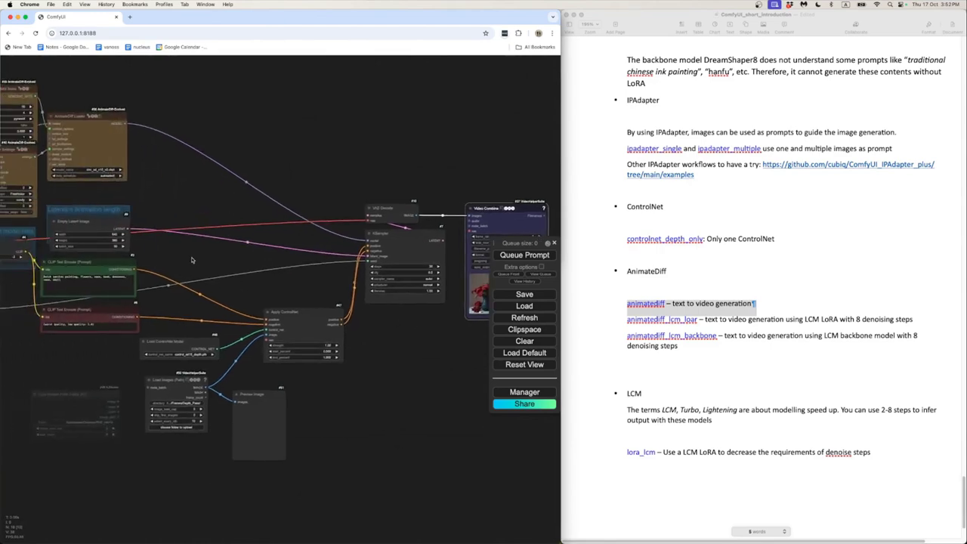
left_click_drag(191, 260, 261, 246)
scroll(277, 246, "up", 3)
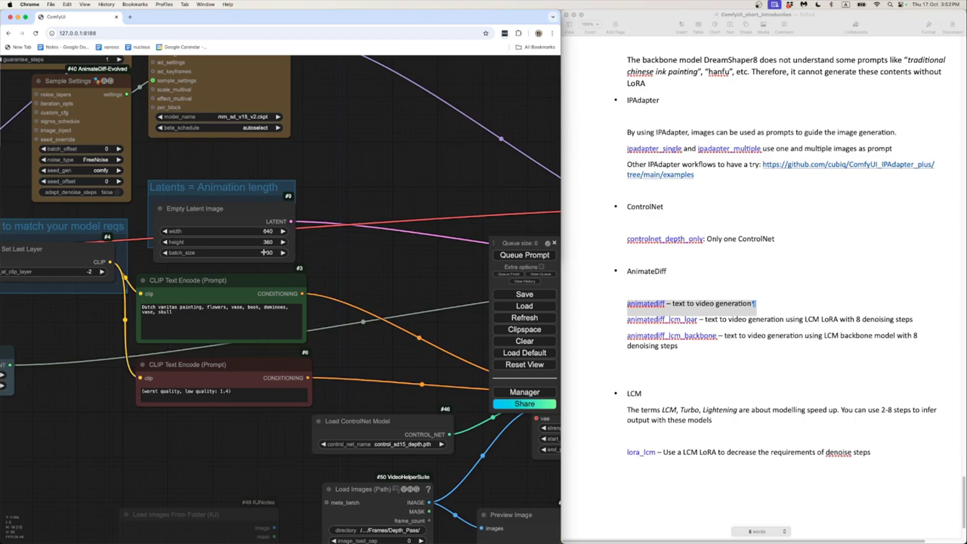
scroll(278, 279, "down", 5)
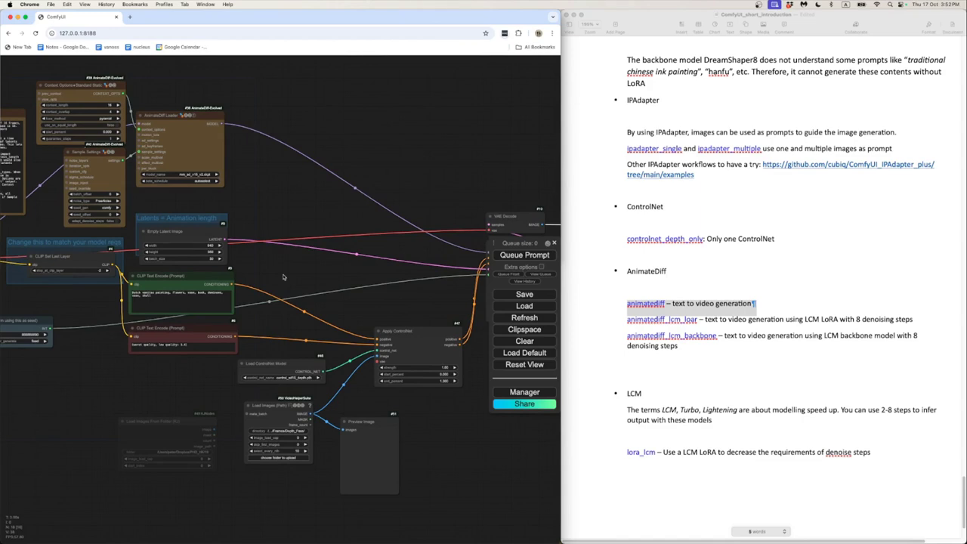
scroll(277, 283, "up", 5)
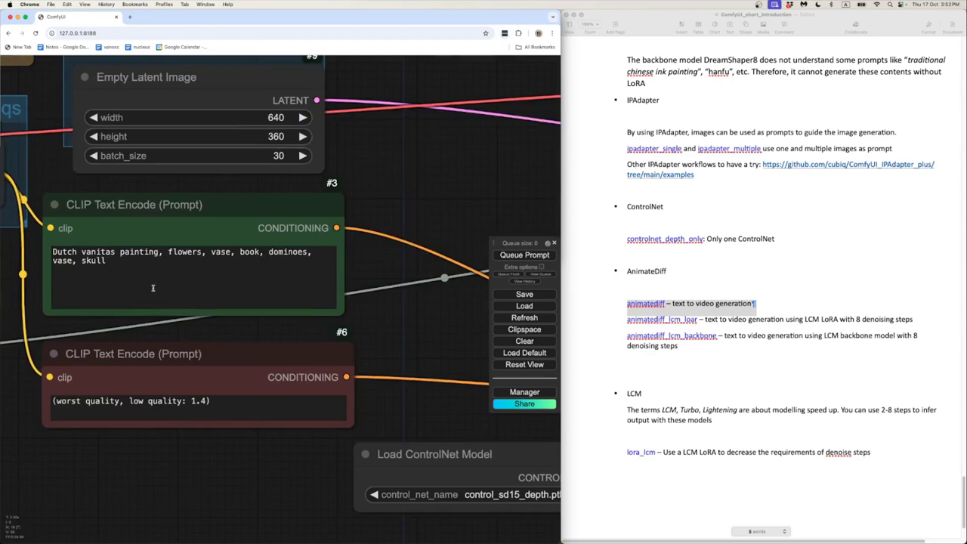
- Append "oil painting, high quality" to the end of the positive prompt in the green CLIP Text Encode node
left_click(237, 308)
left_click_drag(386, 211, 481, 231)
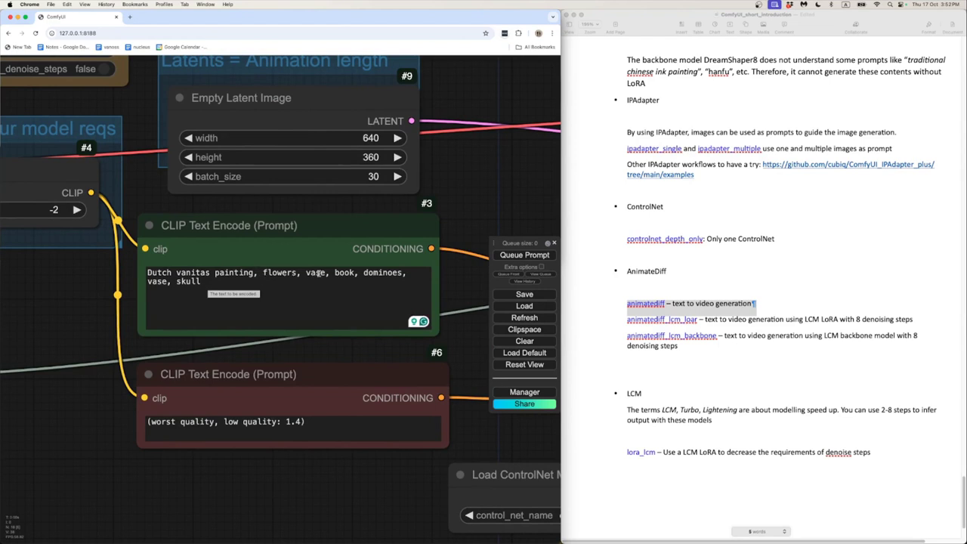
left_click(306, 281)
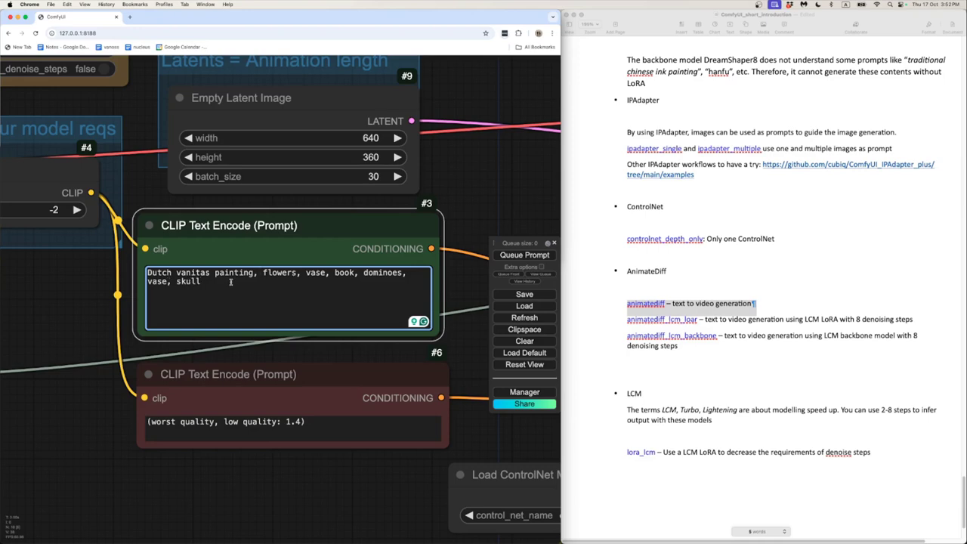
type(", oil")
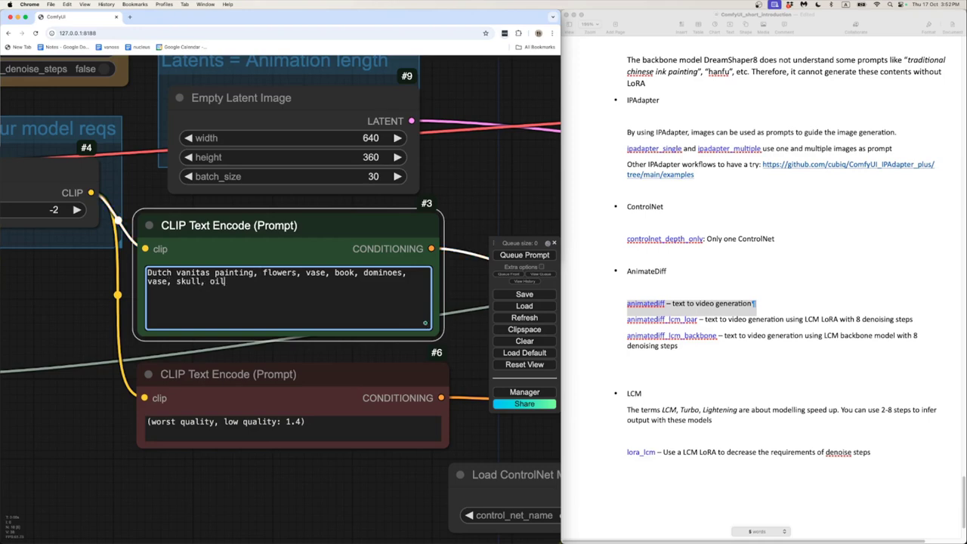
type(" painting, high")
key("BackSpace")
key("BackSpace")
key("BackSpace")
key("BackSpace")
type("high quality")
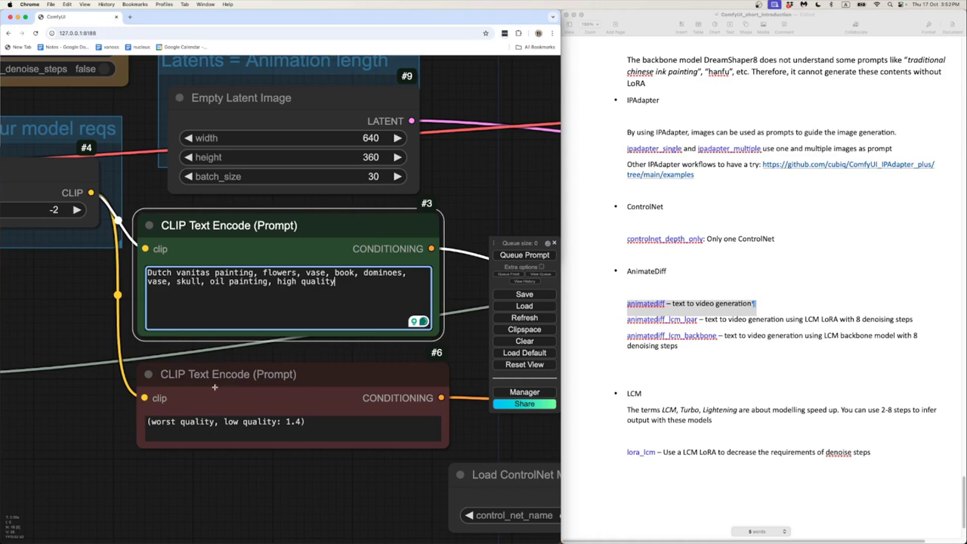
left_click(265, 393)
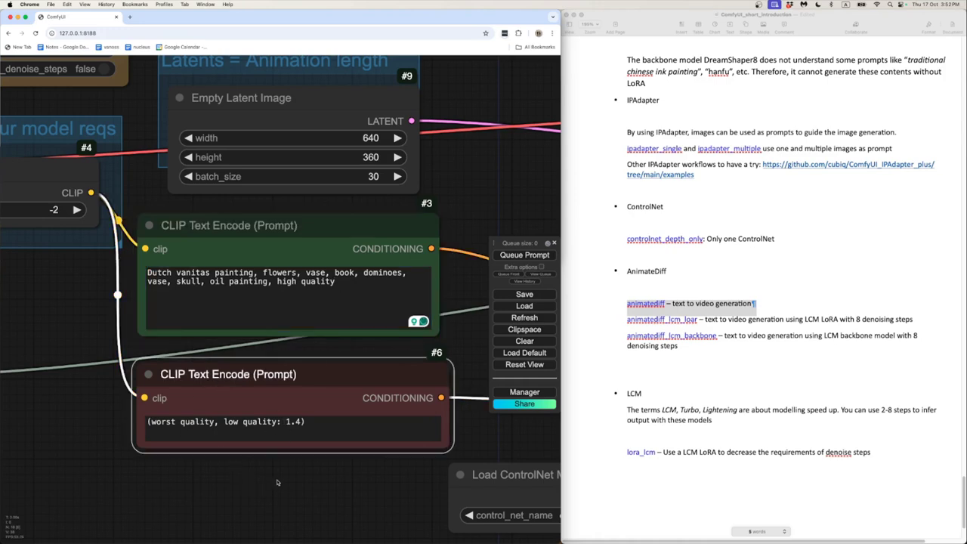
- Add a Save Image node above the Video Combine node and connect the VAE Decode IMAGE output to its images input
scroll(277, 482, "down", 10)
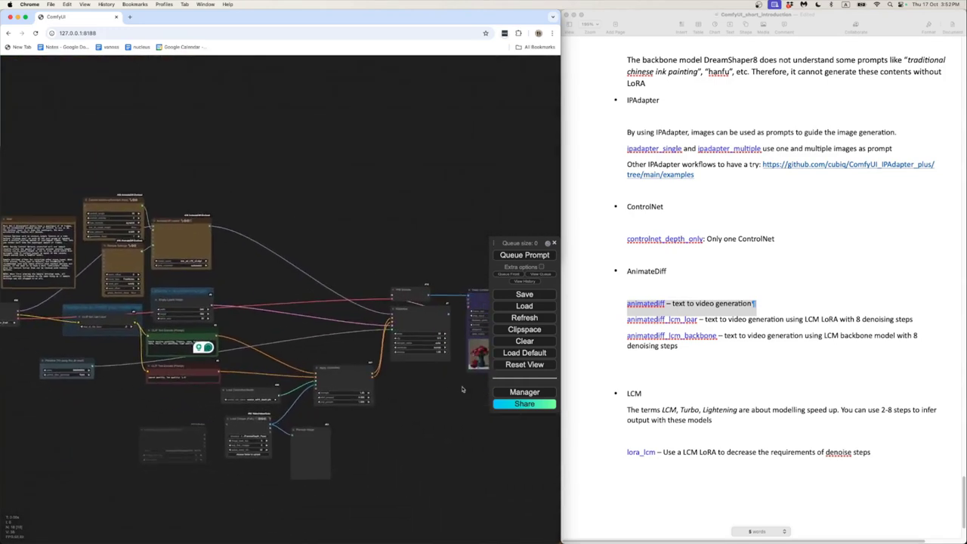
scroll(462, 390, "up", 10)
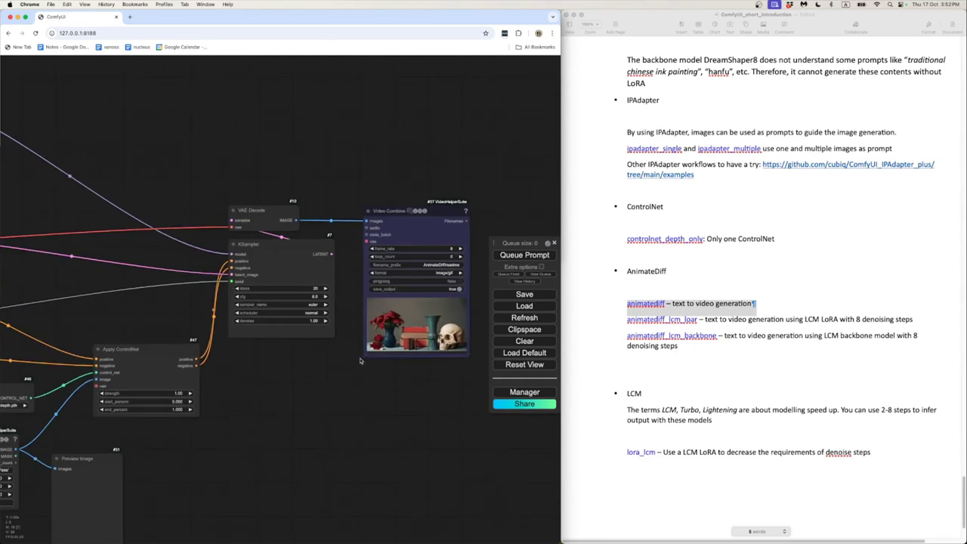
scroll(360, 361, "up", 5)
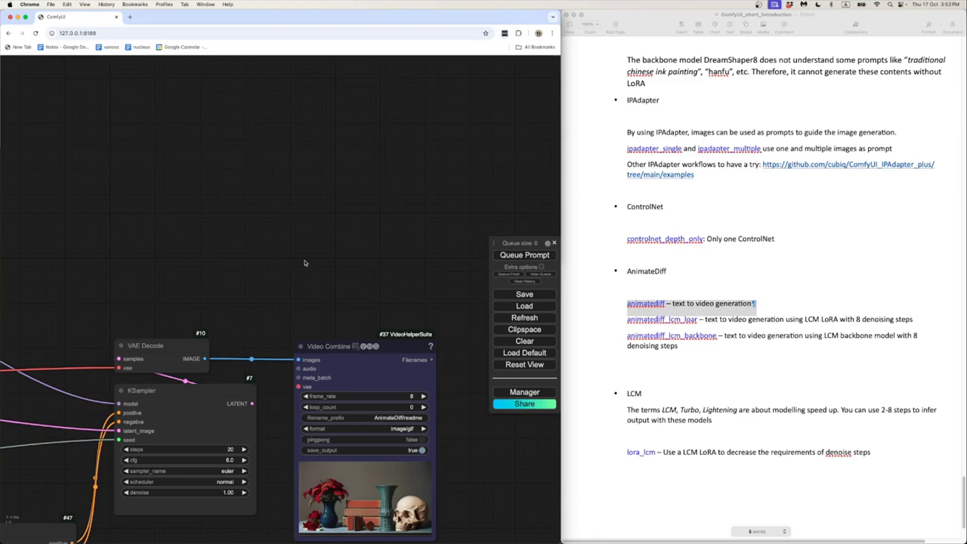
double_click(316, 269)
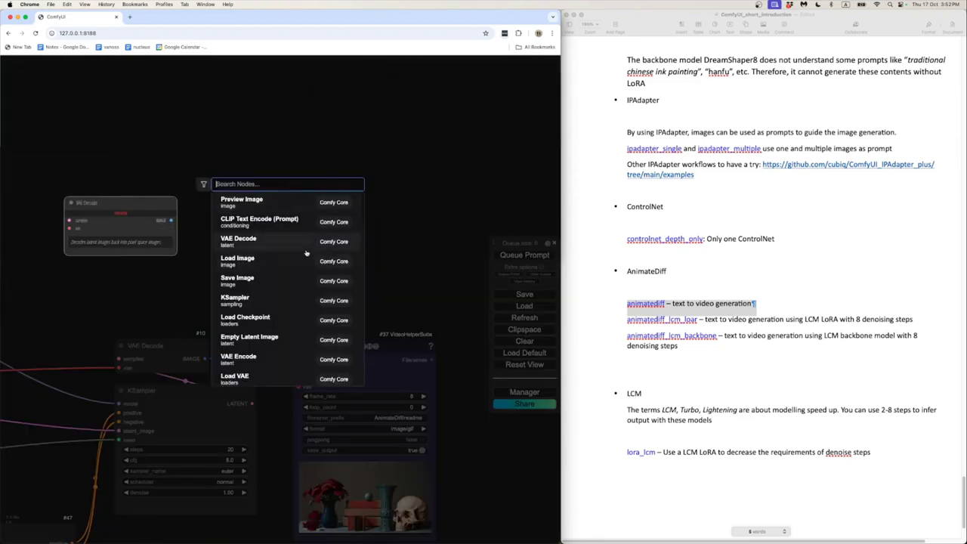
type("image")
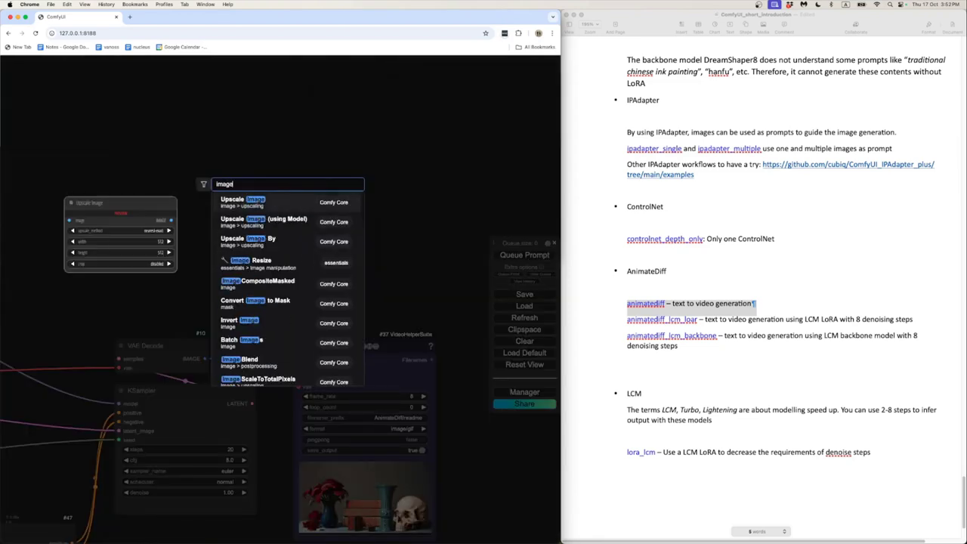
key("BackSpace")
key("BackSpace")
key("BackSpace")
key("BackSpace")
key("BackSpace")
type("save")
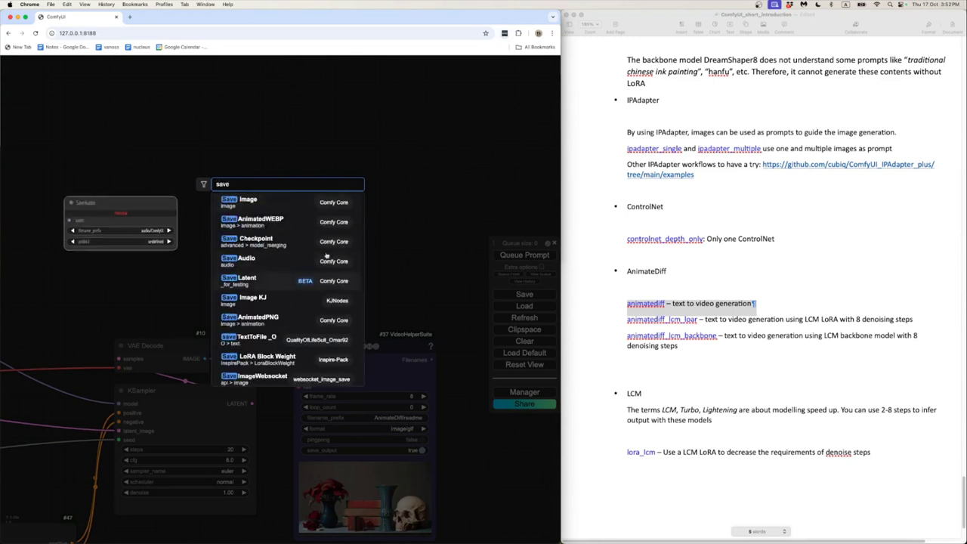
left_click(287, 202)
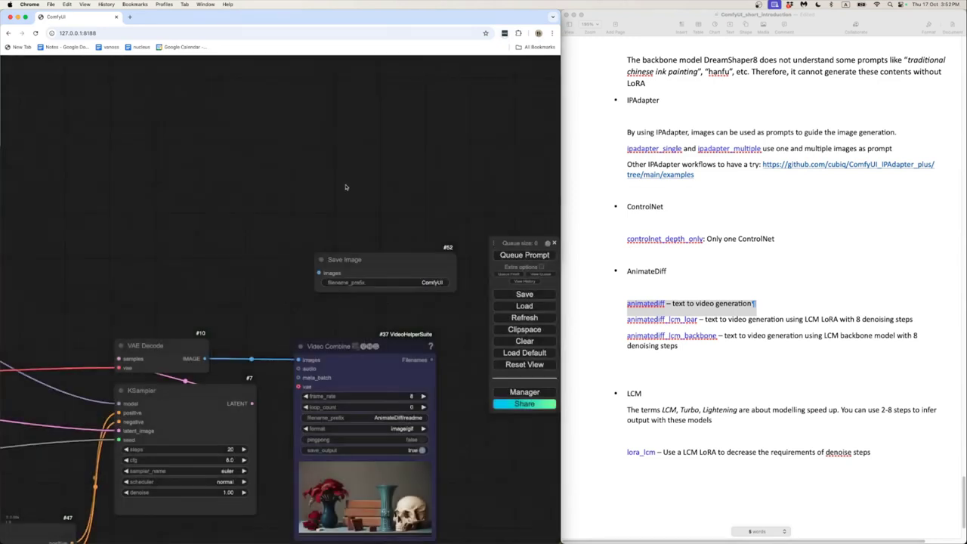
left_click_drag(367, 234, 367, 245)
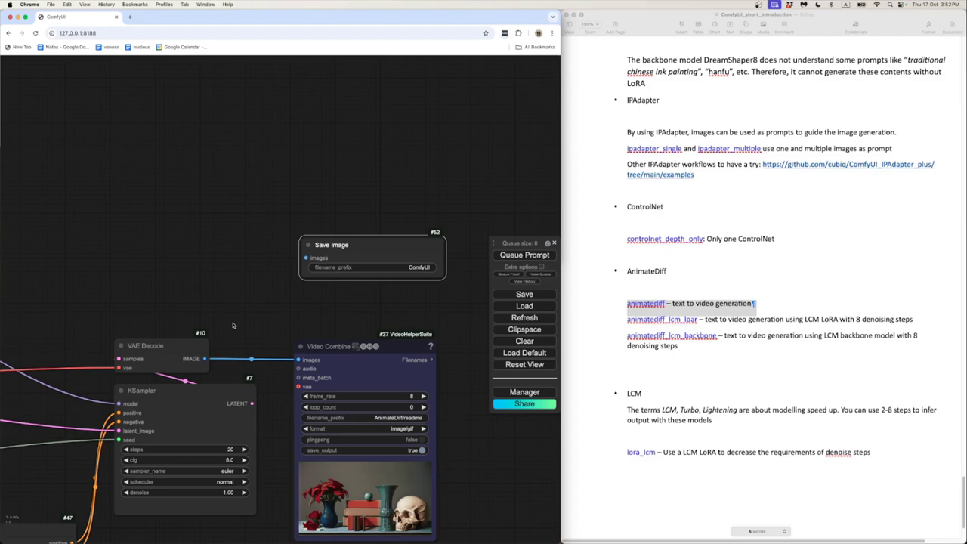
left_click_drag(205, 358, 306, 258)
left_click(397, 268)
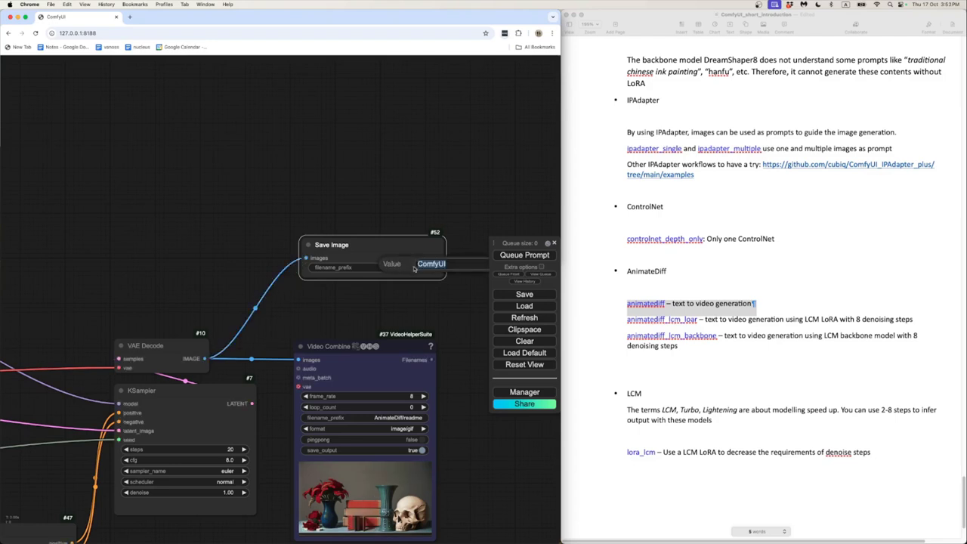
type("vanil")
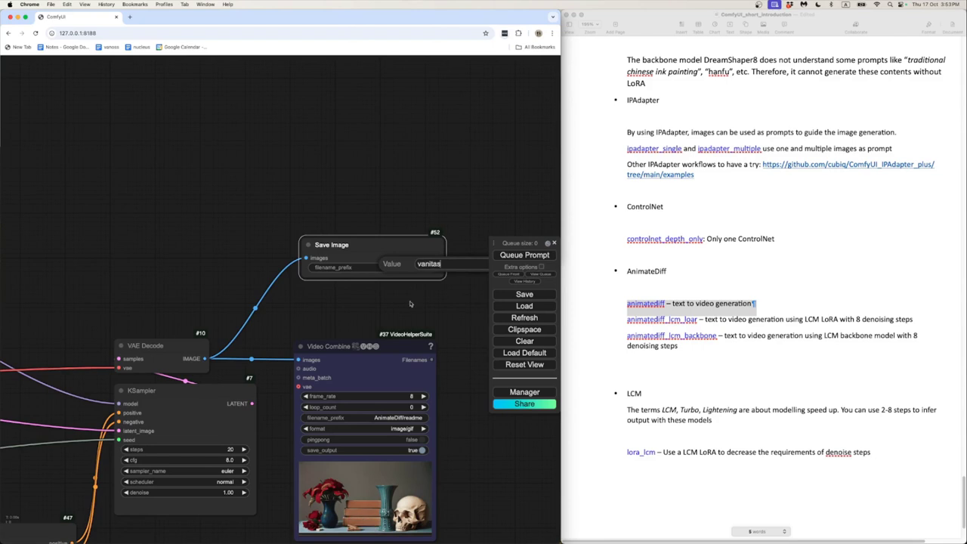
type("as")
key("Escape")
- Set the Save Image node's filename_prefix to Vanitas
left_click(393, 276)
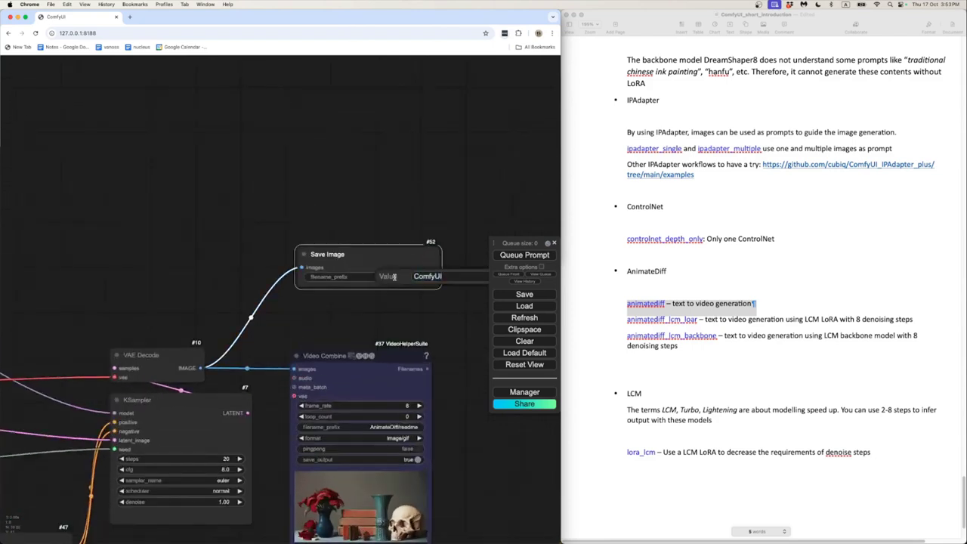
type("Vanitas")
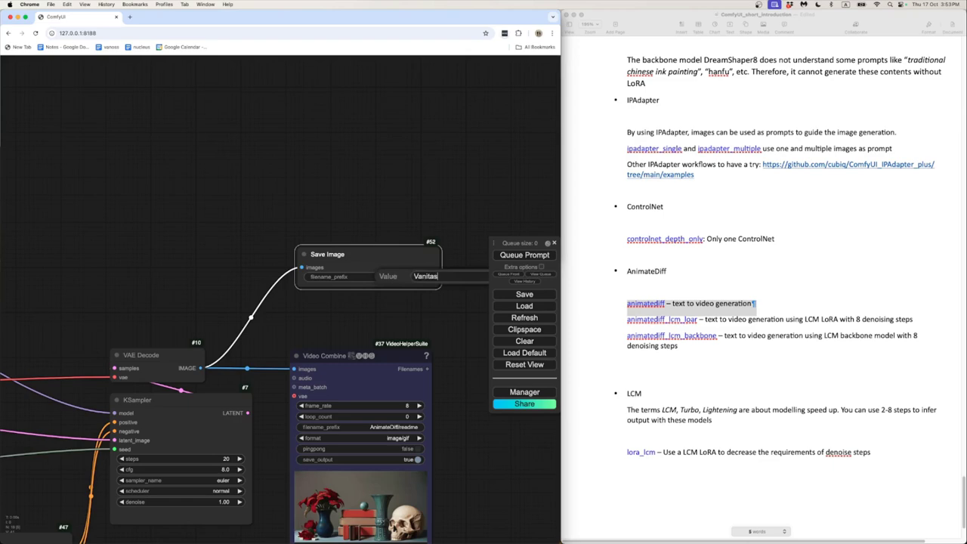
key("Return")
- Check the output nodes and the overall workflow, and queue the prompt for generation
scroll(365, 291, "down", 3)
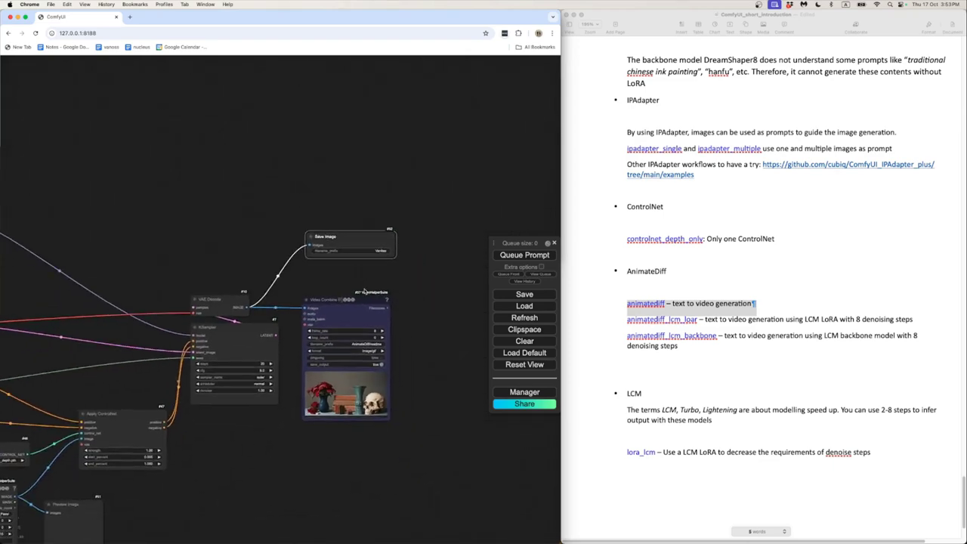
scroll(361, 287, "up", 3)
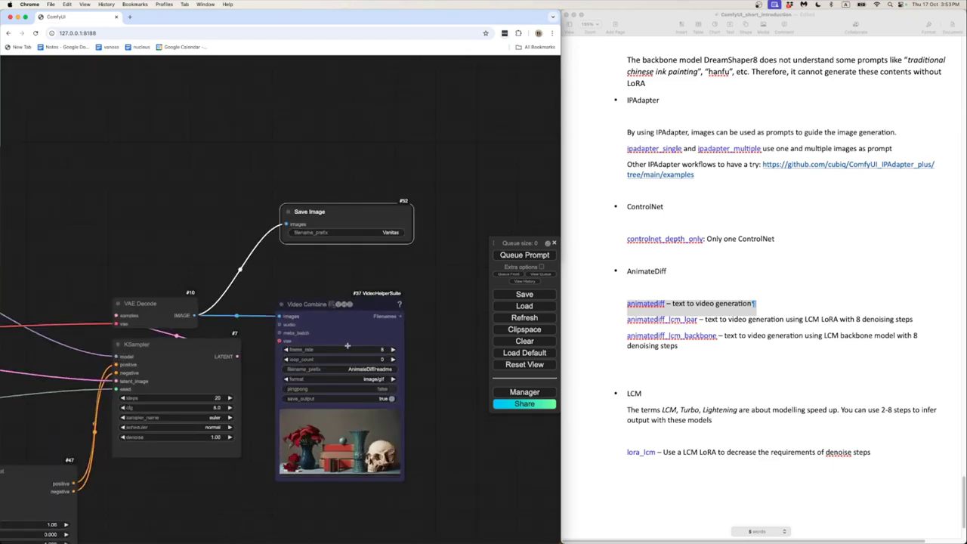
scroll(354, 378, "up", 3)
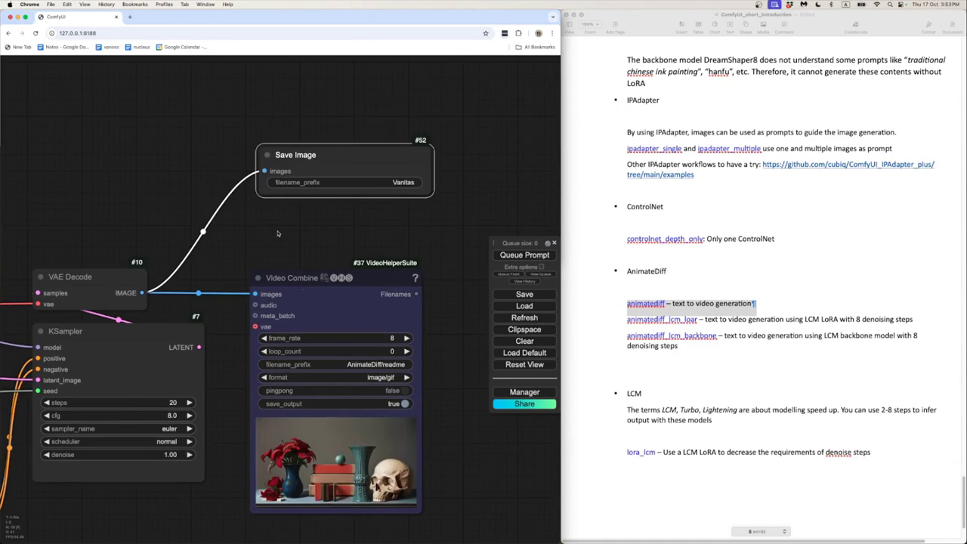
scroll(321, 411, "down", 5)
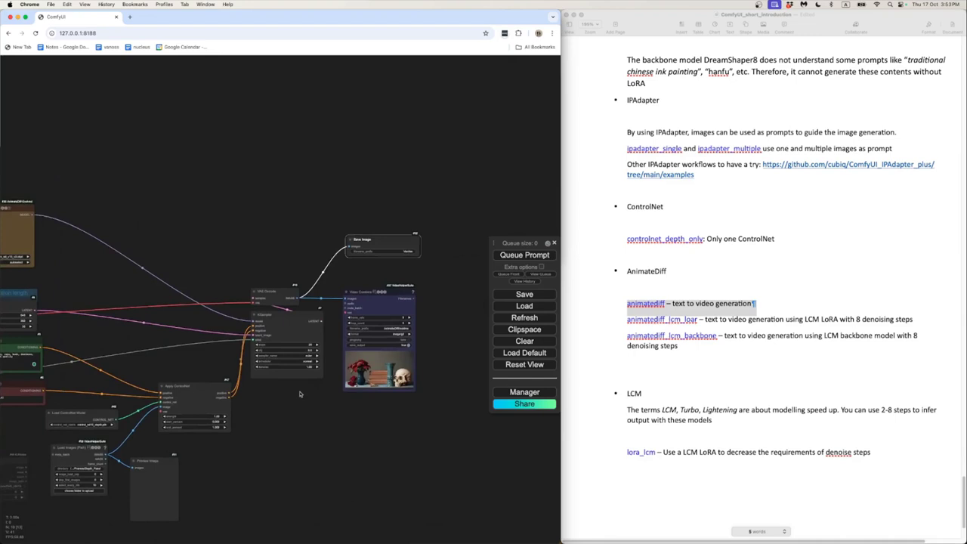
scroll(227, 389, "left", 10)
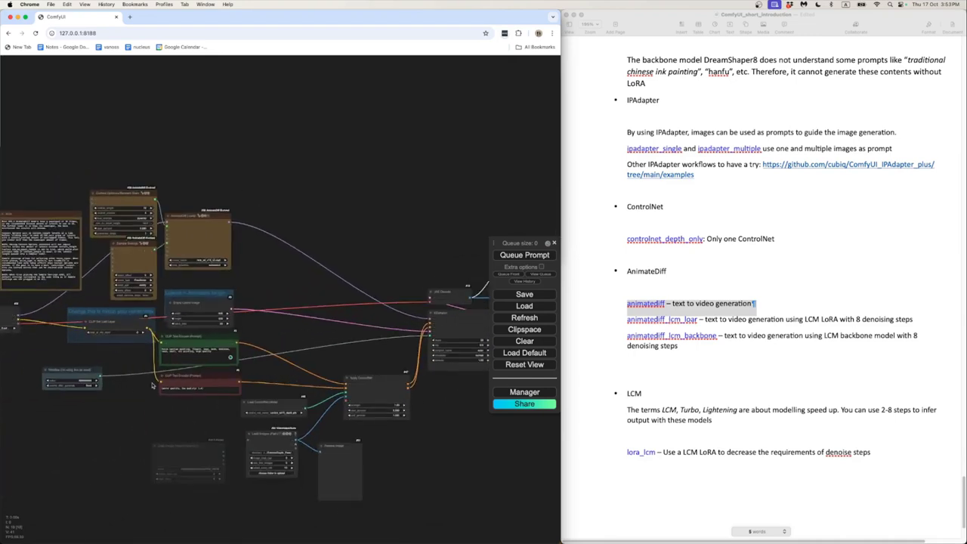
scroll(106, 427, "down", 1)
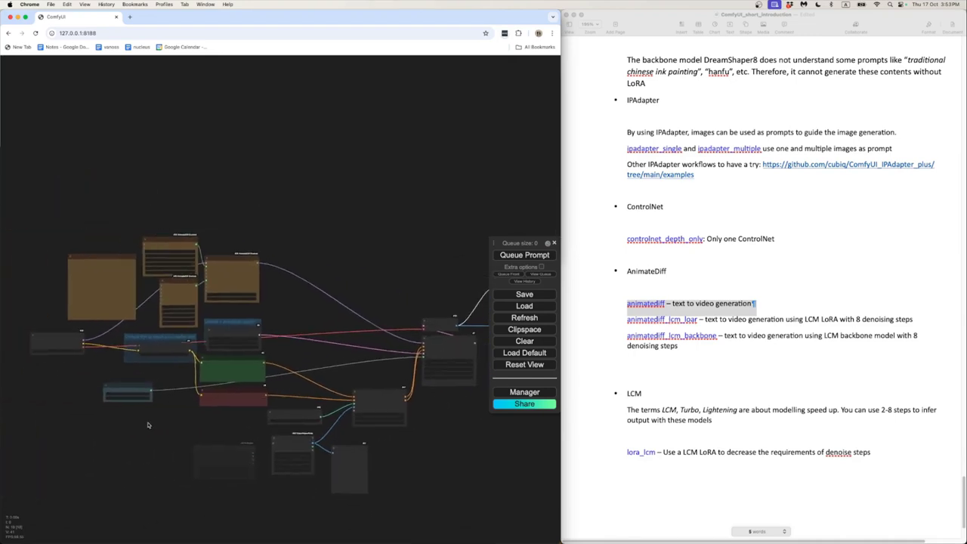
left_click(503, 255)
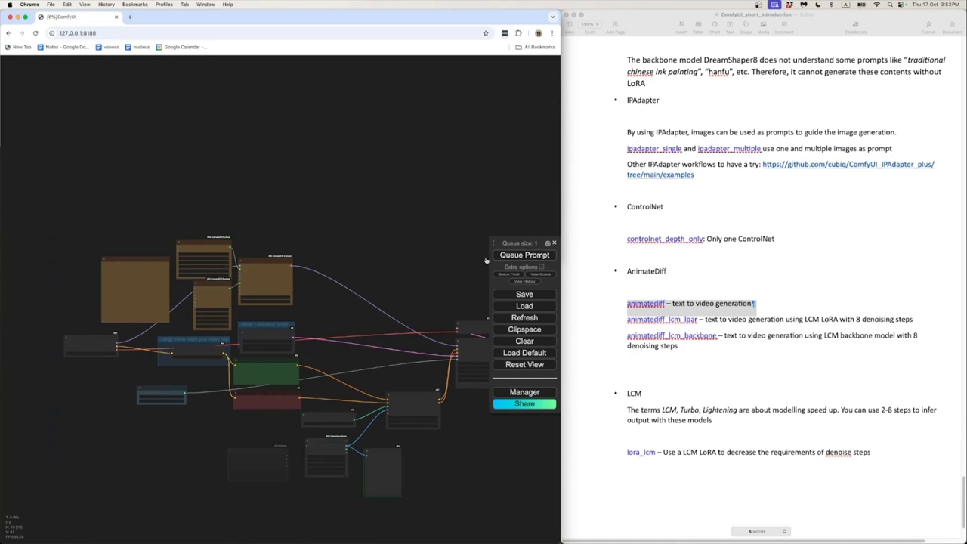
- Switch to the Terminal window running ComfyUI's main.py, place it beside the browser and enlarge it over the document
key("super+Tab")
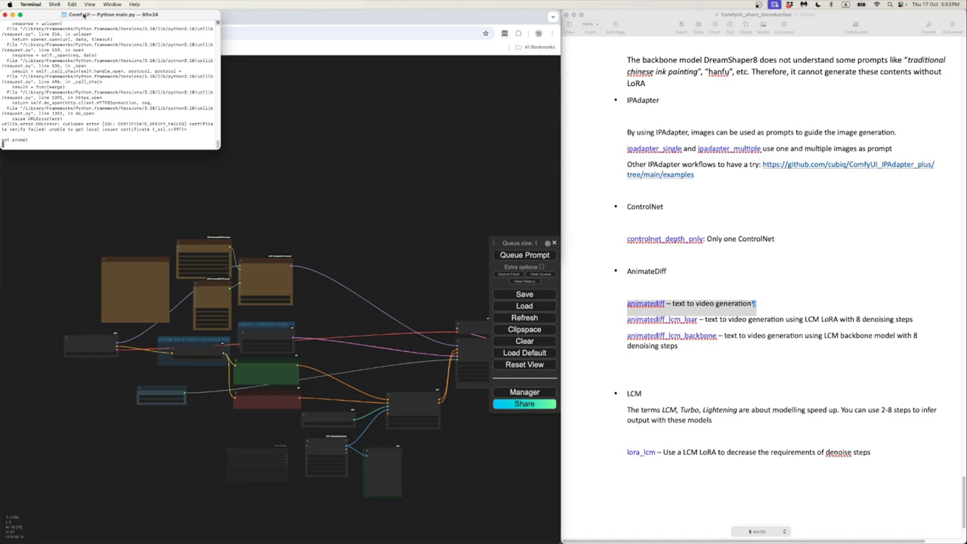
left_click_drag(168, 12, 728, 12)
left_click_drag(779, 145, 966, 541)
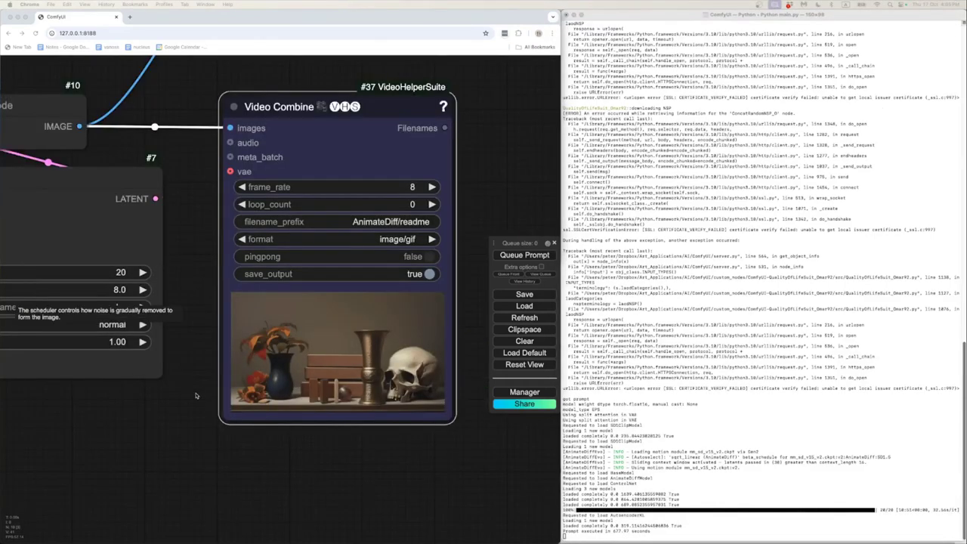
- Examine the generated vanitas animation in the Video Combine node's preview
scroll(176, 453, "down", 2)
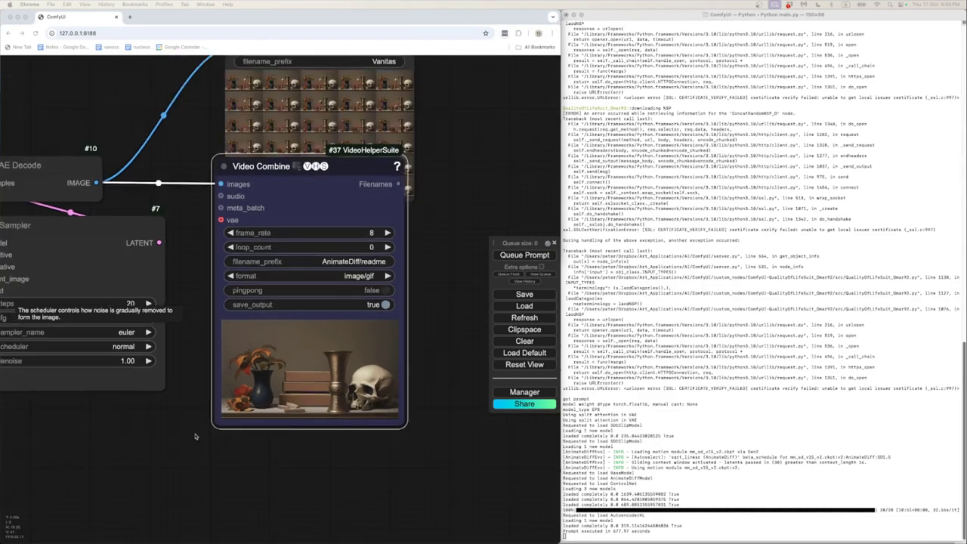
scroll(195, 436, "up", 5)
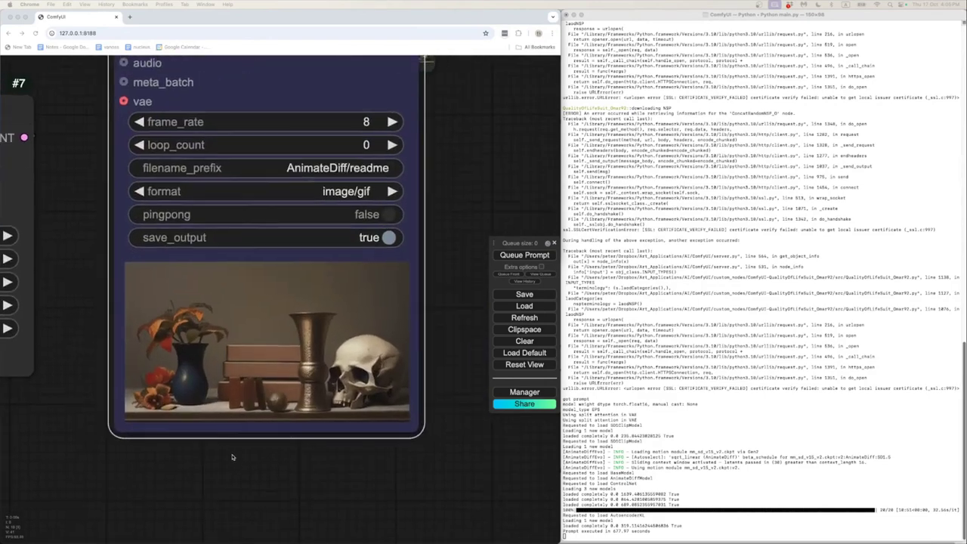
scroll(233, 456, "up", 3)
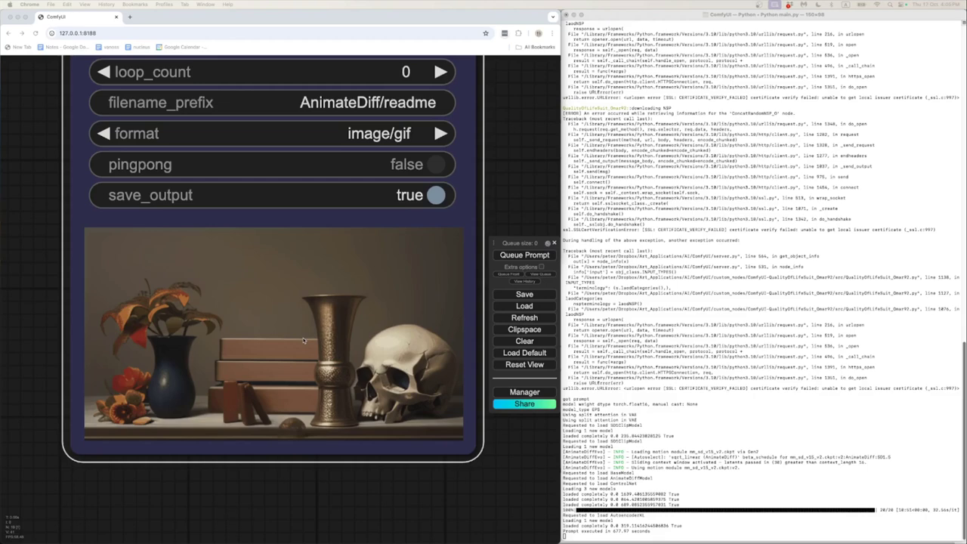
scroll(307, 338, "down", 5)
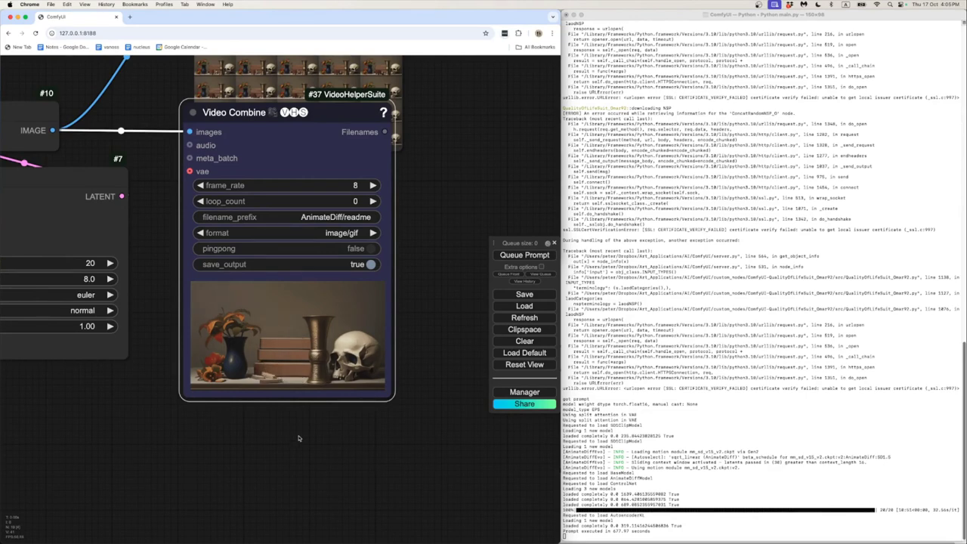
scroll(272, 433, "down", 4)
scroll(272, 433, "up", 9)
scroll(295, 429, "down", 2)
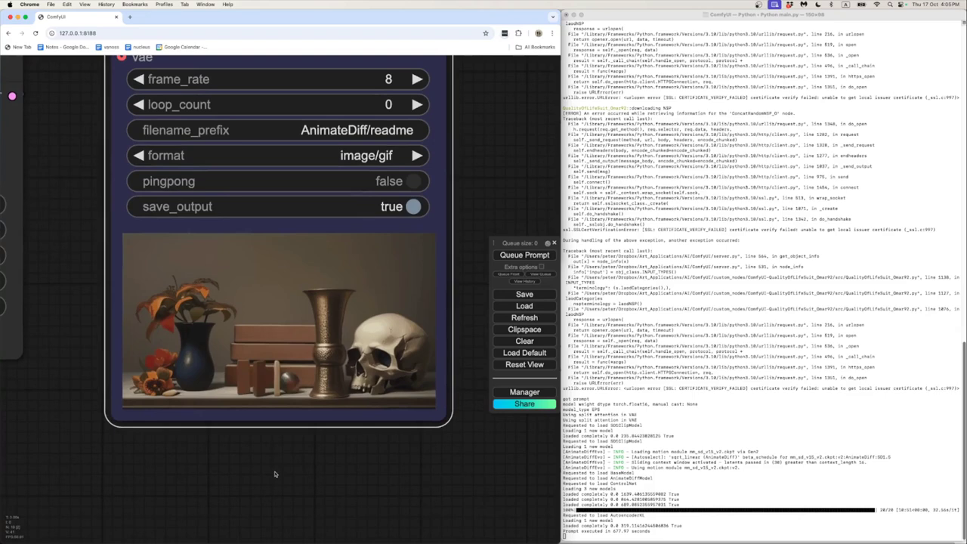
scroll(220, 388, "down", 2)
- Move the Save Image node clear of the Video Combine node and inspect its grid of generated frames
scroll(219, 388, "down", 5)
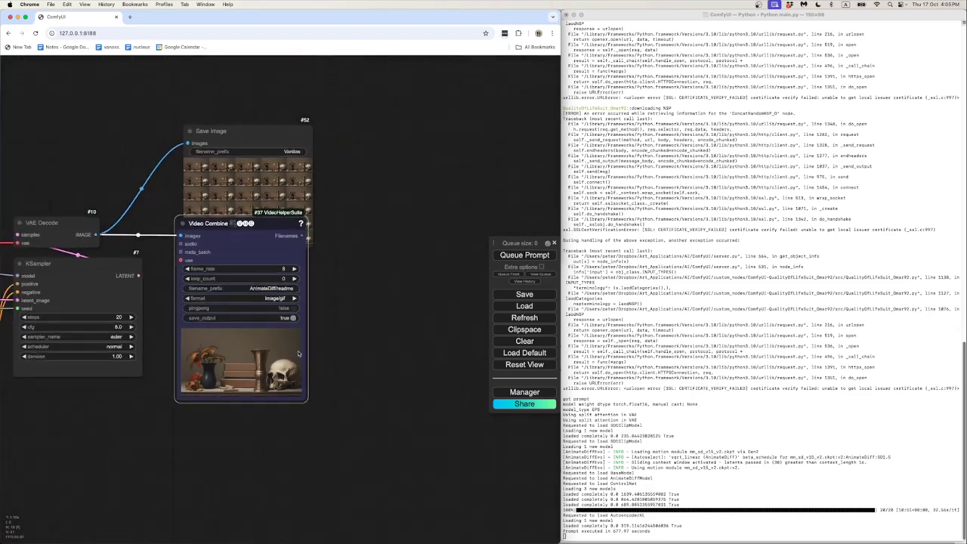
left_click_drag(358, 275, 374, 395)
left_click_drag(286, 309, 411, 303)
scroll(345, 259, "up", 4)
scroll(401, 311, "up", 2)
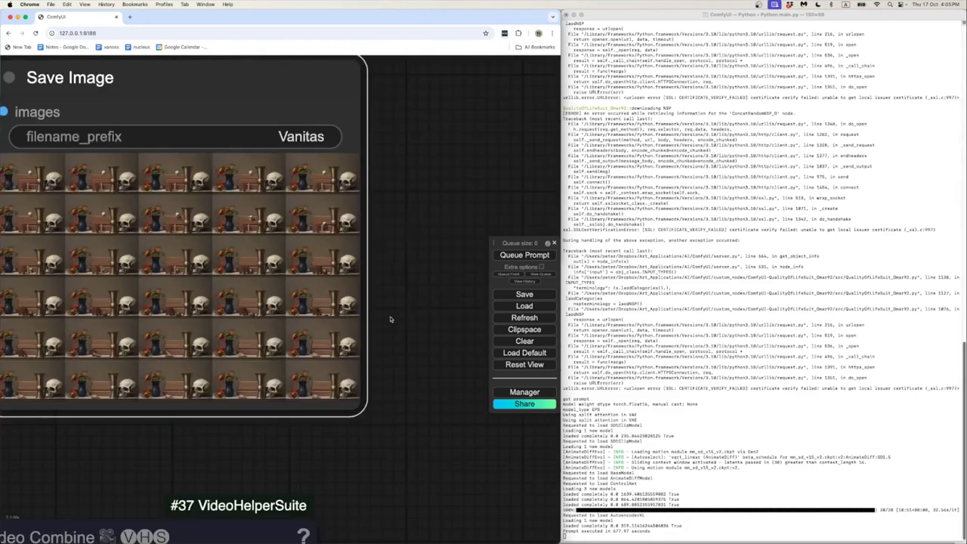
scroll(366, 409, "down", 1)
scroll(401, 428, "left", 2)
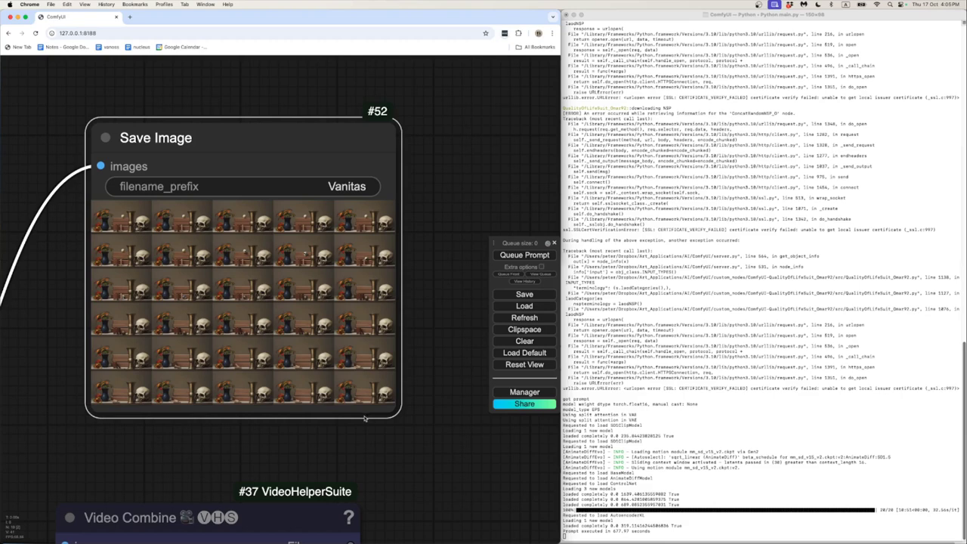
scroll(364, 418, "down", 5)
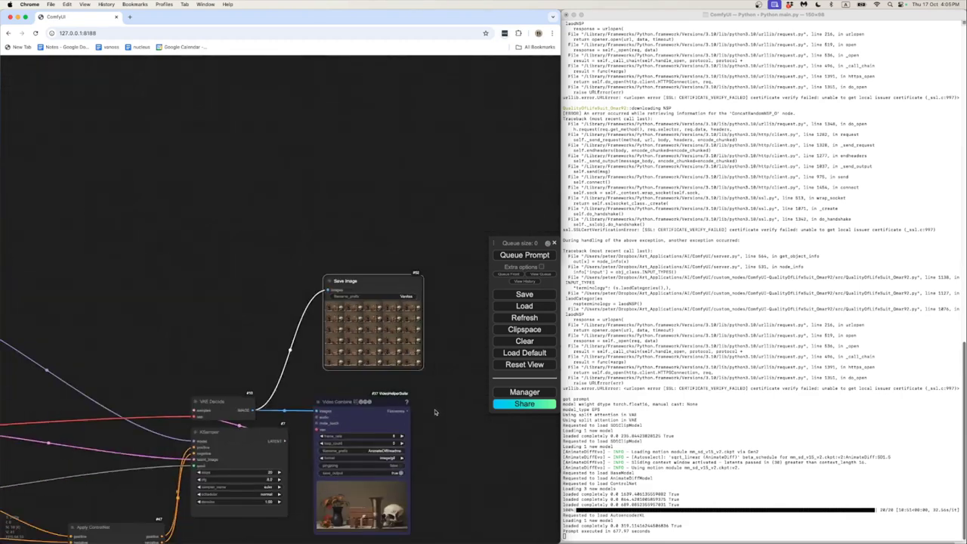
- Switch to the ComfyUI_short_introduction document and read the AnimateDiff workflow entries, highlighting the animatediff_lcm_loar line and its "LCM LoRA with 8 denoising steps" text
scroll(435, 412, "down", 8)
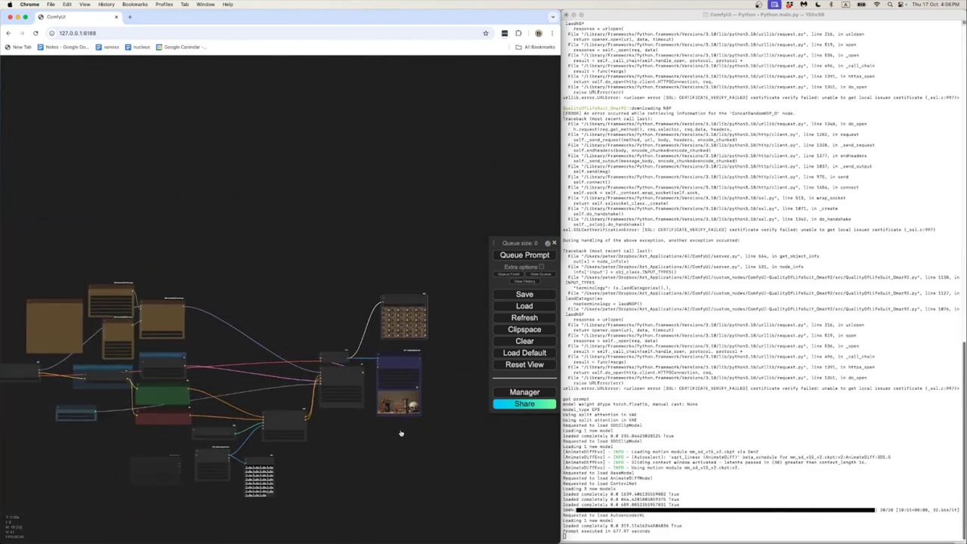
key("super+Tab")
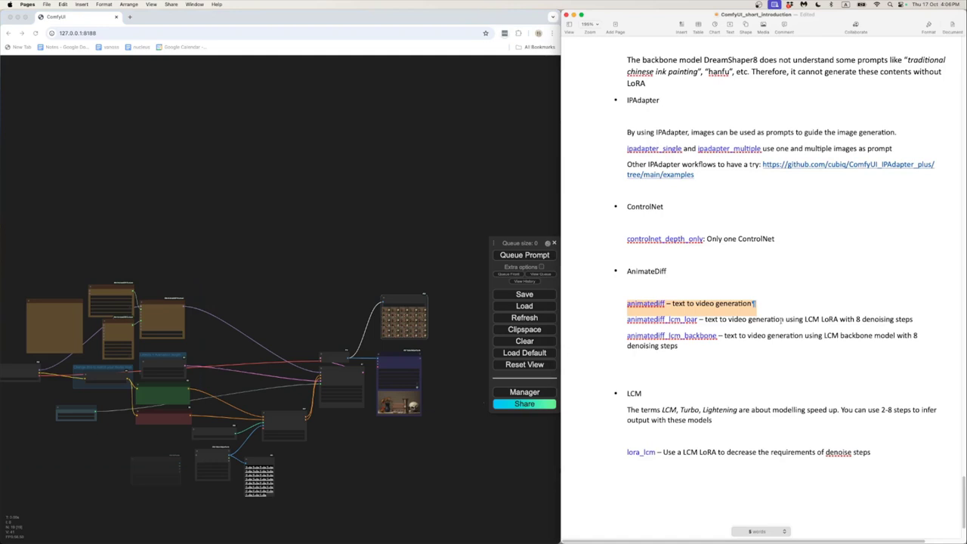
triple_click(781, 319)
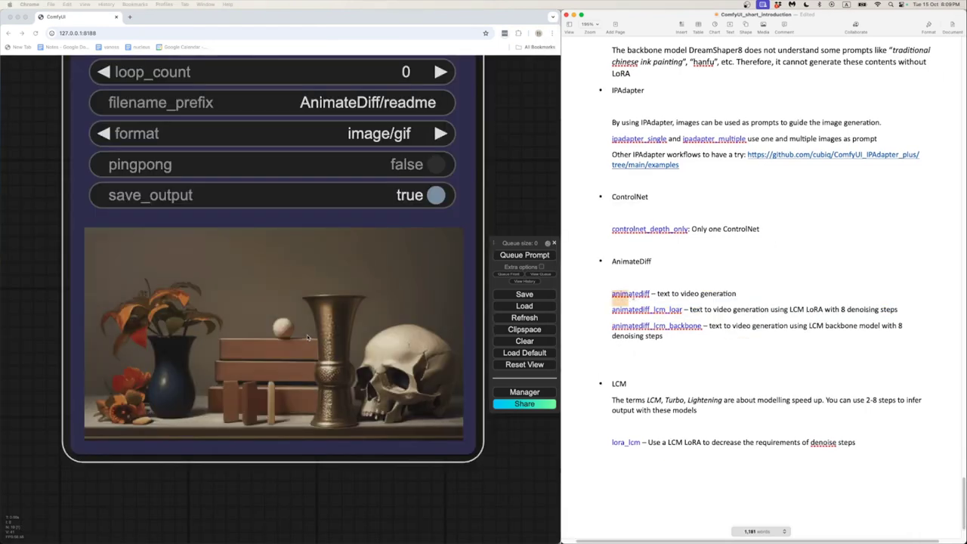
triple_click(759, 300)
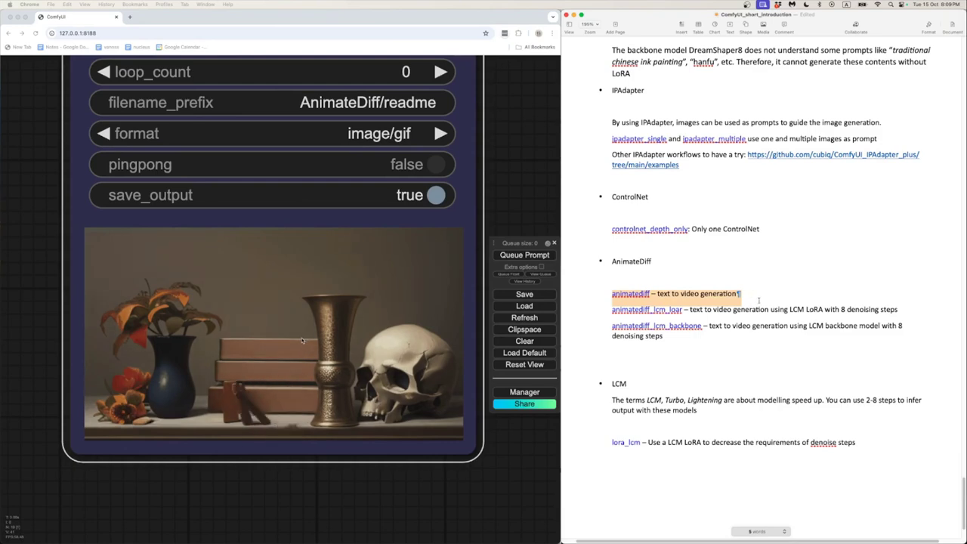
scroll(303, 341, "down", 4)
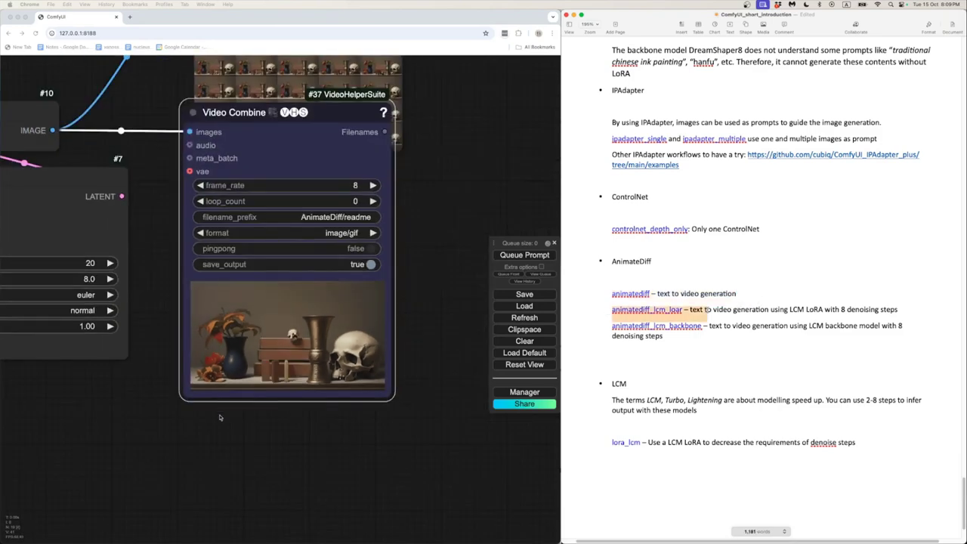
left_click_drag(707, 310, 906, 311)
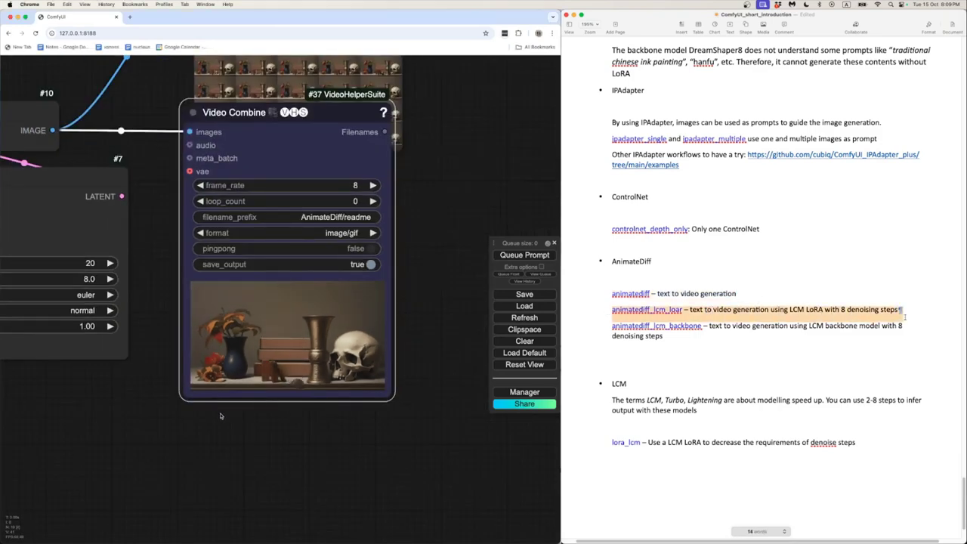
left_click(792, 353)
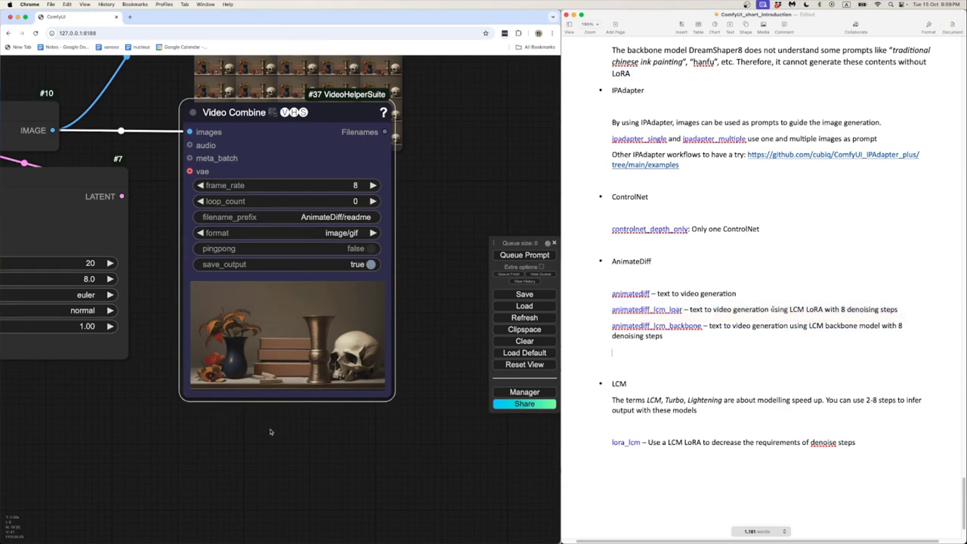
scroll(269, 433, "down", 5)
scroll(270, 432, "up", 10)
scroll(294, 429, "down", 3)
left_click_drag(789, 309, 901, 310)
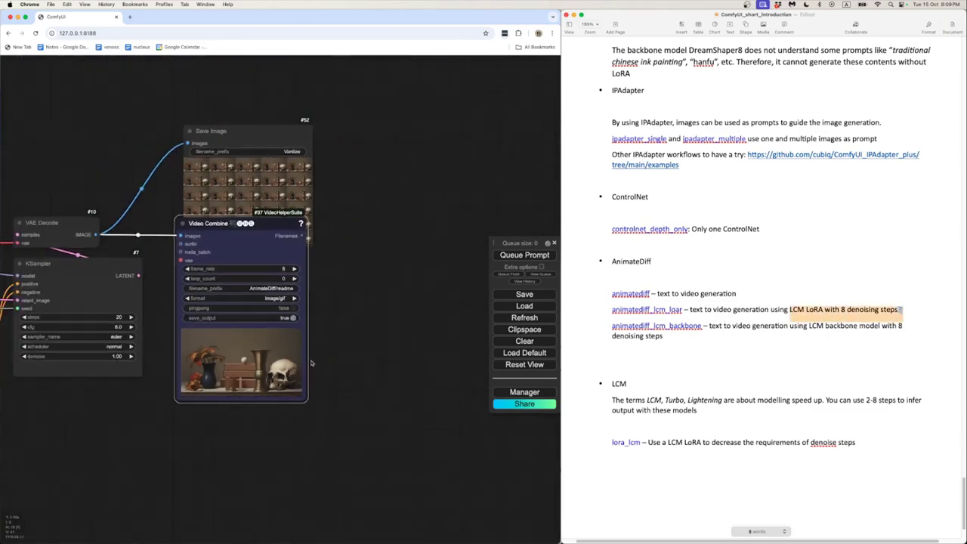
left_click(900, 310)
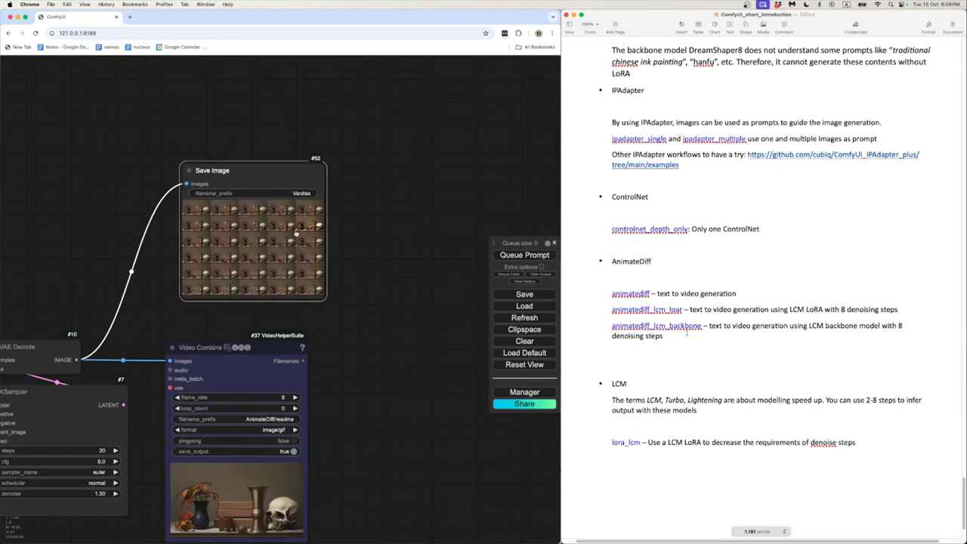
- Inspect the frame grid in the Save Image node and review the whole vanitas workflow
scroll(290, 303, "up", 6)
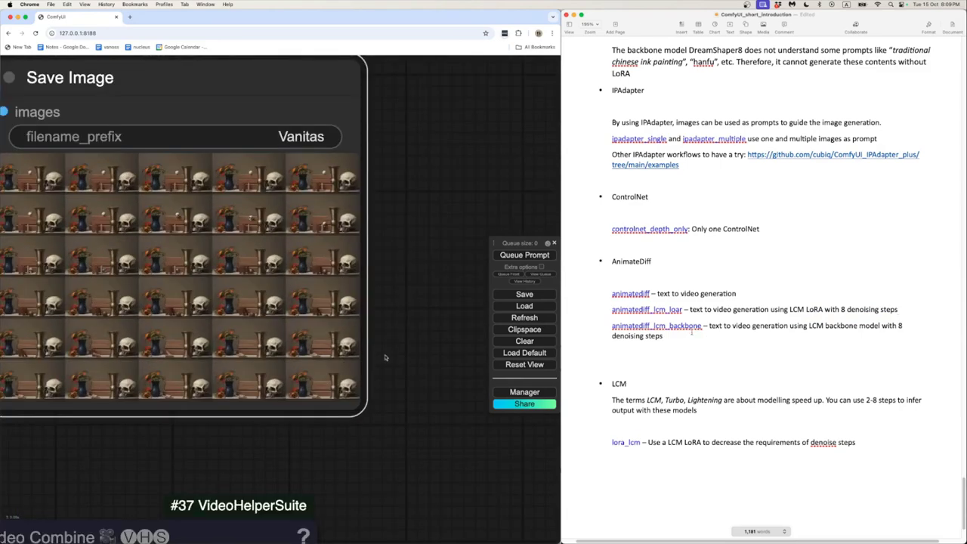
scroll(363, 408, "down", 2)
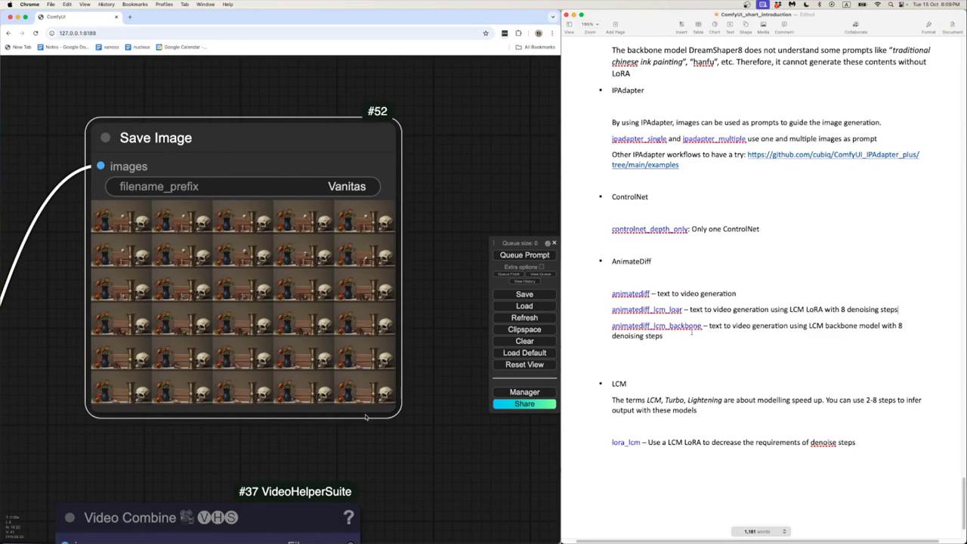
scroll(366, 418, "down", 5)
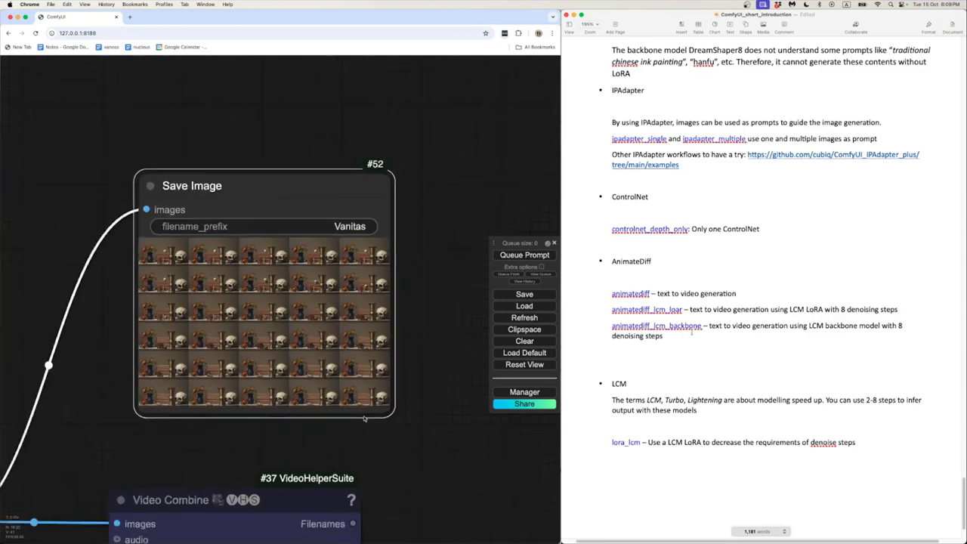
scroll(441, 394, "down", 8)
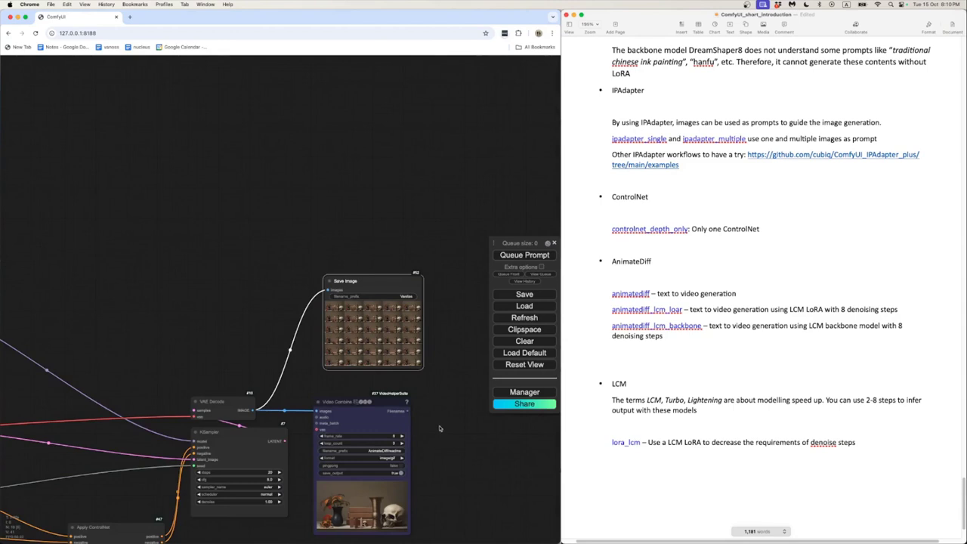
left_click_drag(392, 439, 400, 434)
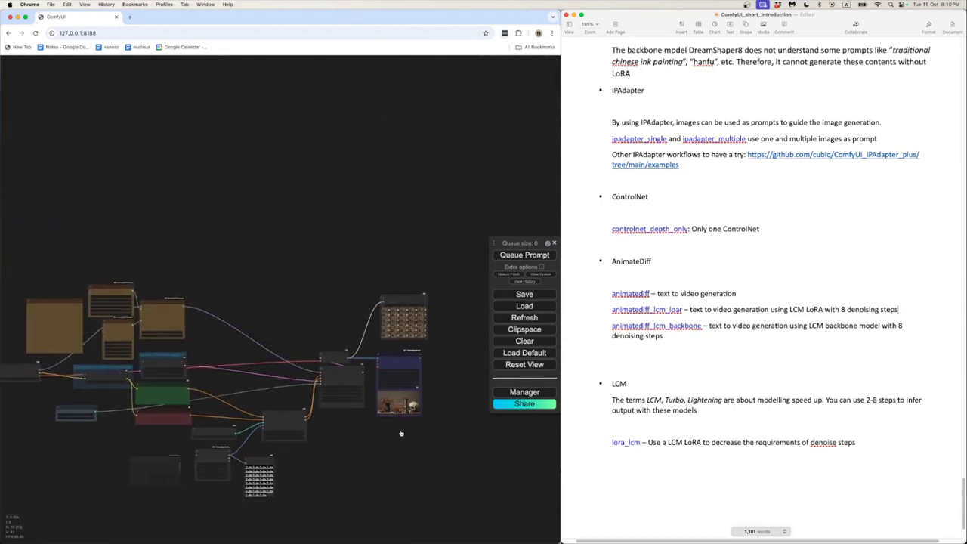
- Switch to Finder, open the Comfy_workflows folder and widen its column to fit the full file names
key("super+Tab")
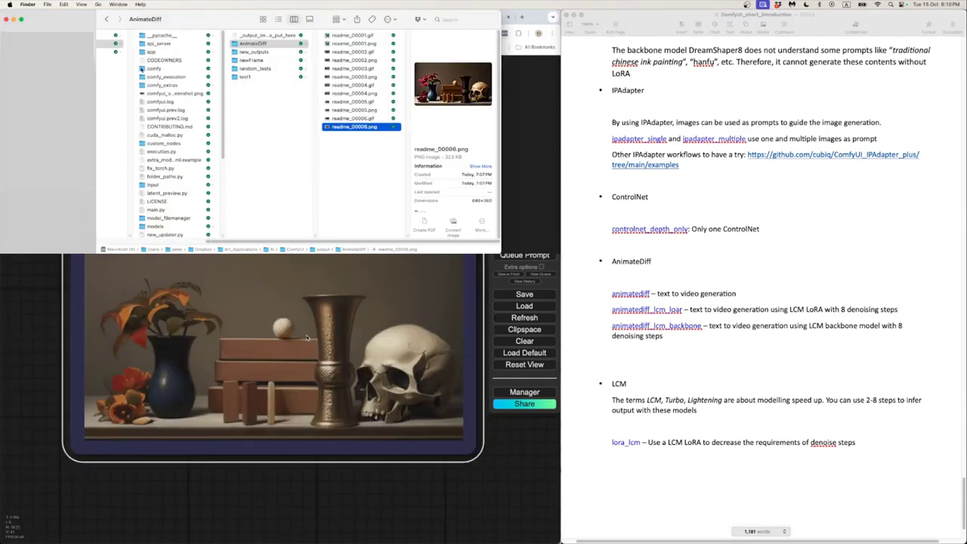
scroll(124, 53, "left", 3)
left_click(193, 37)
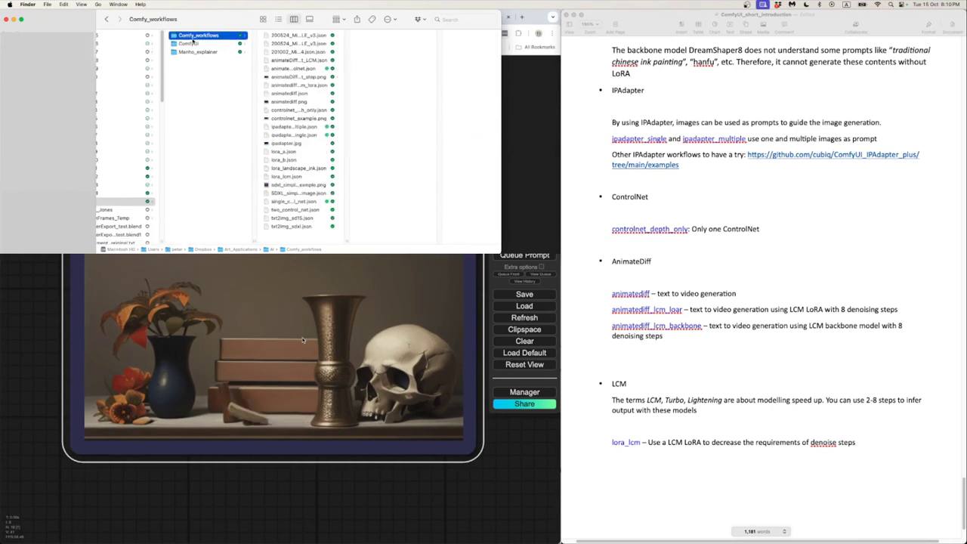
scroll(302, 338, "down", 4)
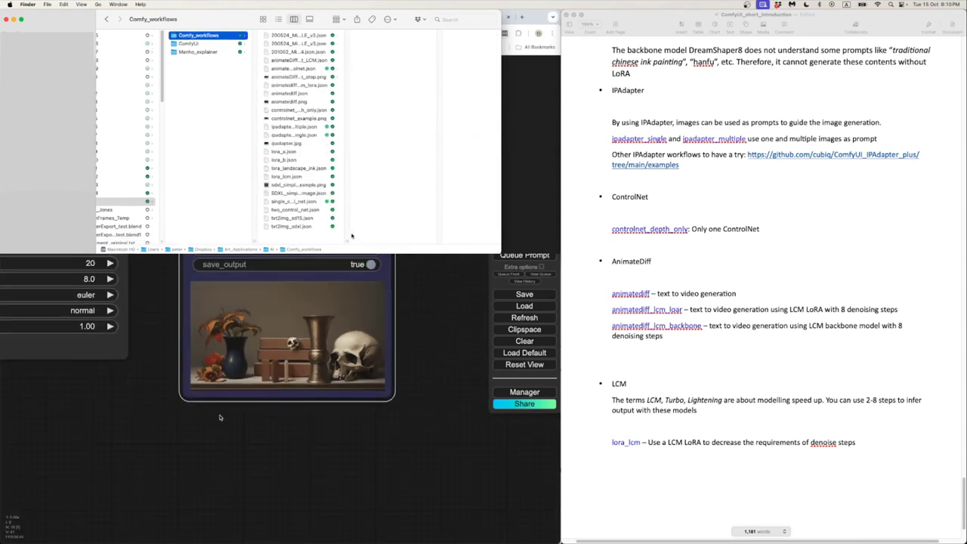
double_click(346, 240)
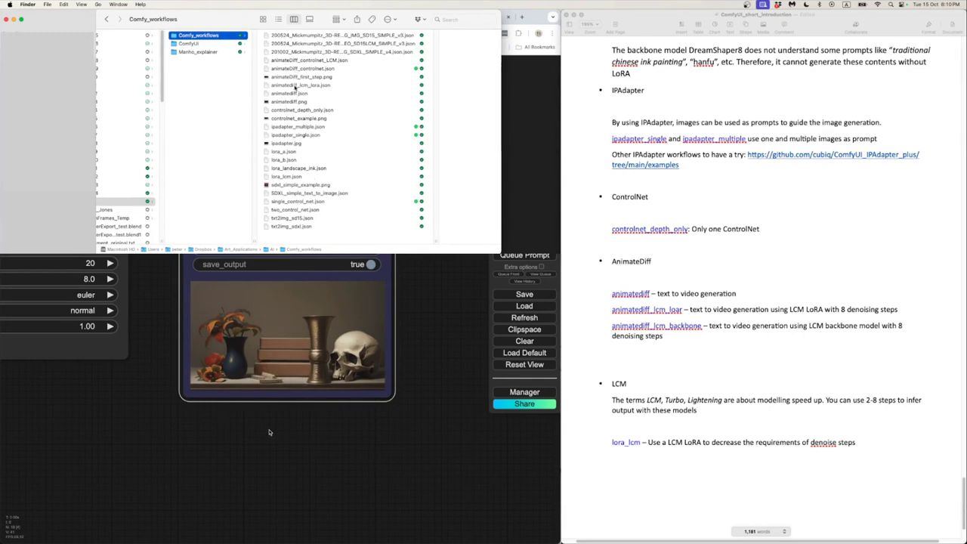
- Select animatediff_lcm_lora.json in the Comfy_workflows folder and load it onto the ComfyUI canvas
scroll(268, 432, "up", 5)
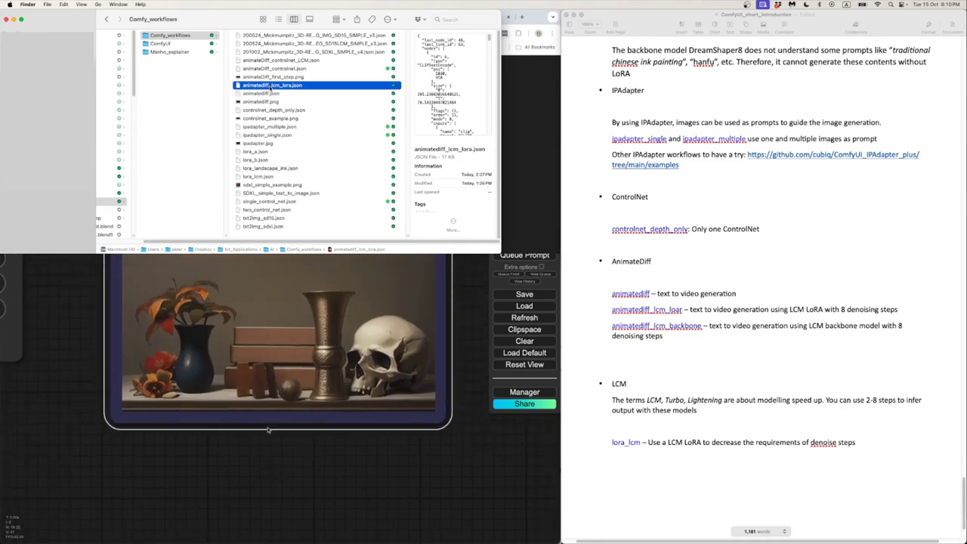
scroll(219, 385, "down", 5)
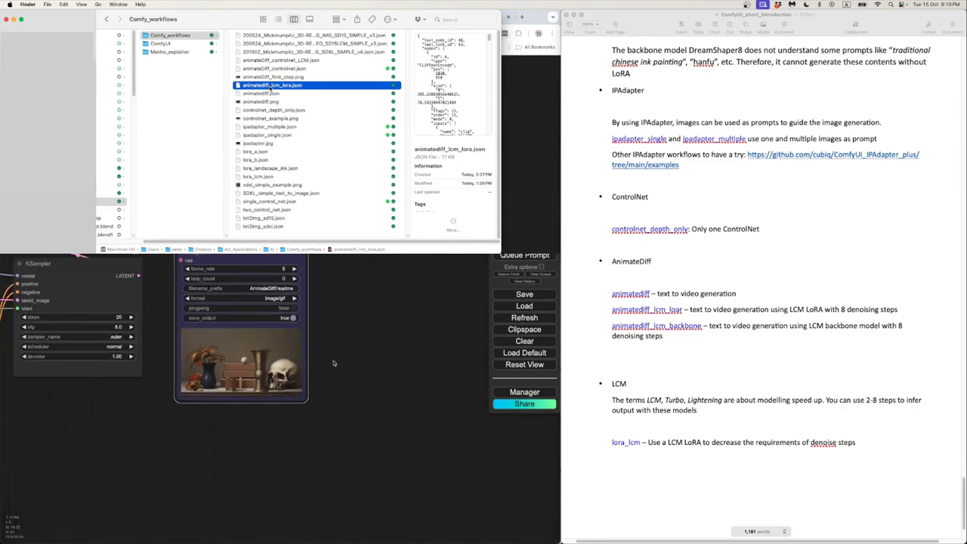
scroll(357, 272, "up", 1)
left_click_drag(365, 265, 375, 394)
left_click_drag(282, 310, 291, 281)
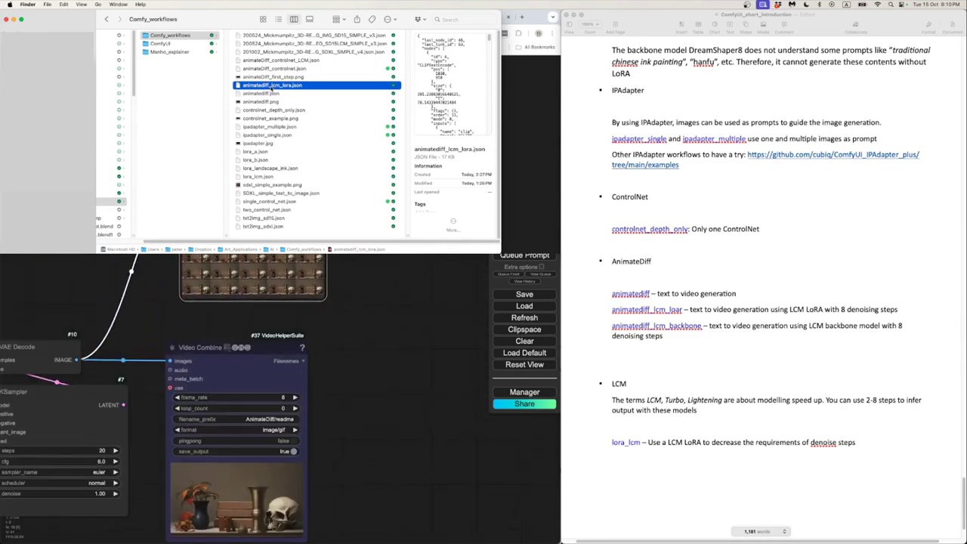
scroll(347, 259, "up", 8)
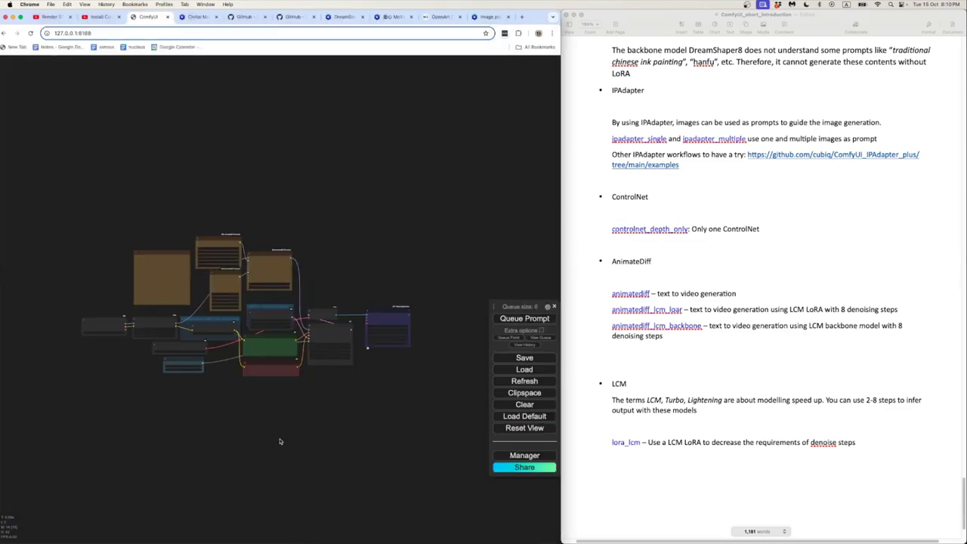
- Move the Load Checkpoint and Load LoRA nodes further apart, away from the CLIP Set Last Layer node
scroll(255, 402, "up", 5)
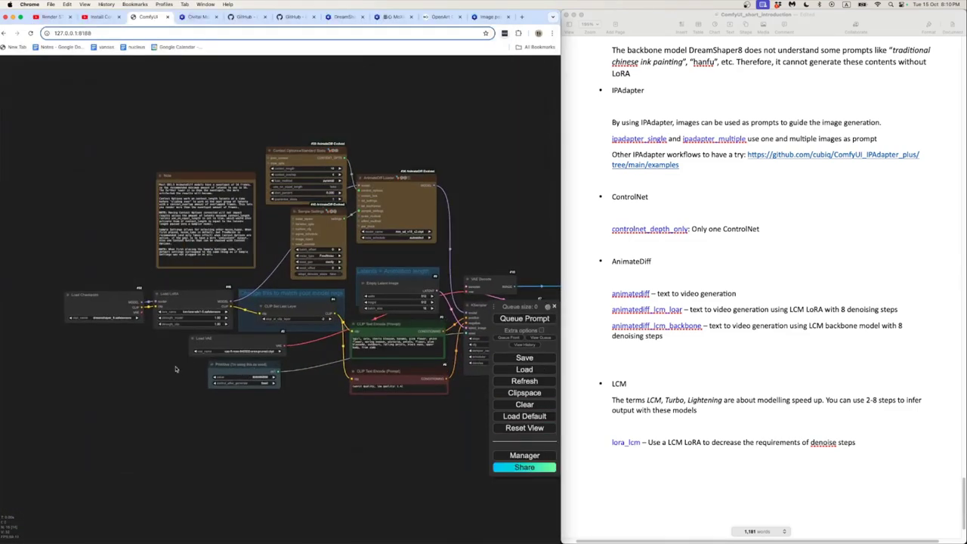
scroll(175, 369, "up", 7)
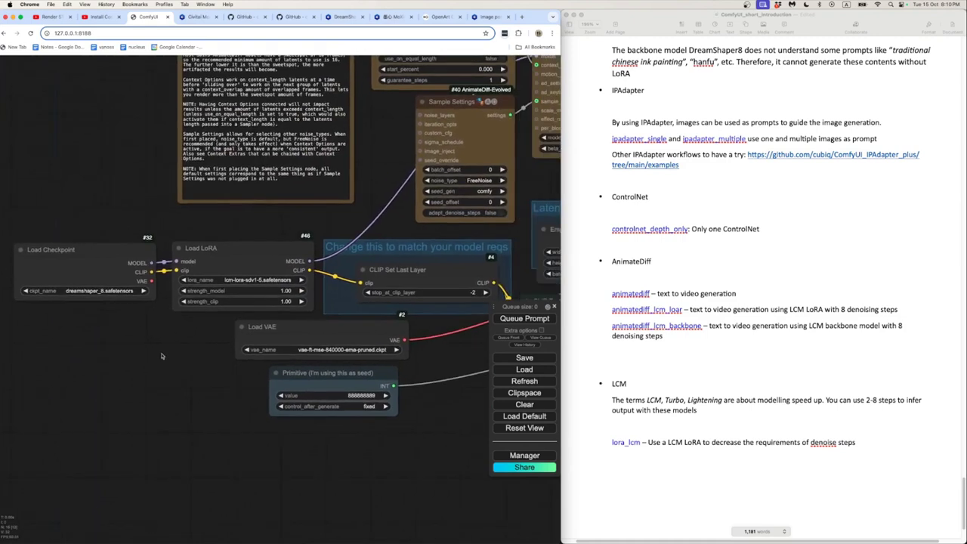
left_click_drag(161, 356, 194, 374)
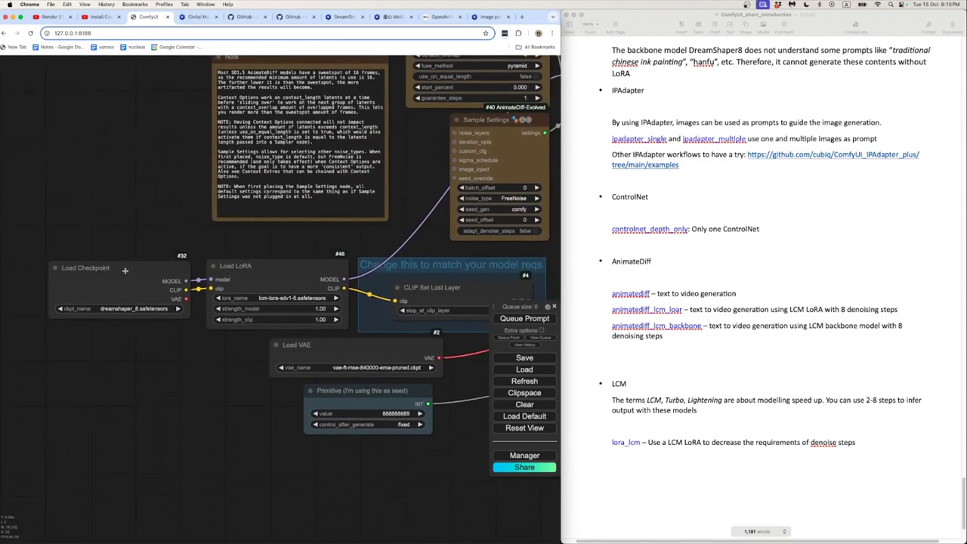
left_click_drag(125, 270, 39, 266)
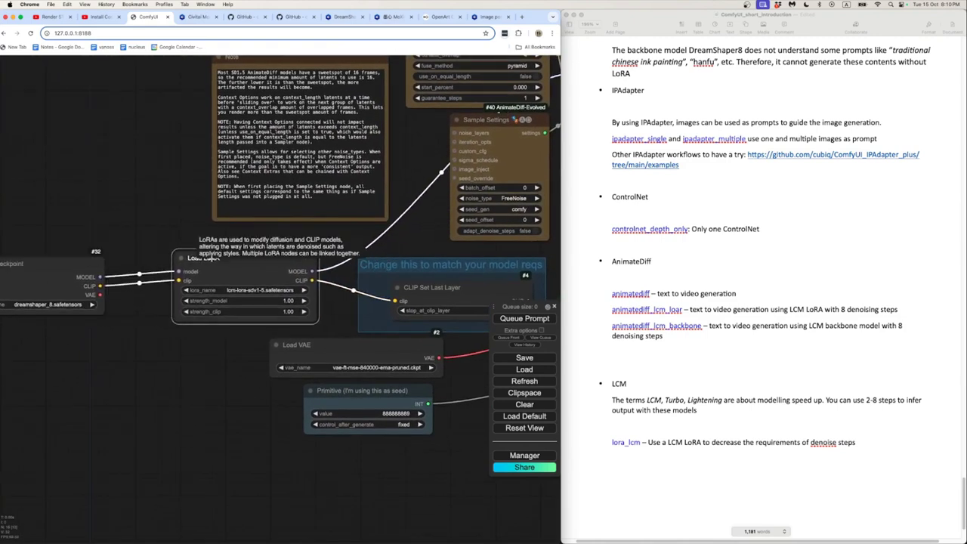
- Set the Load Checkpoint node's model to SD_1_5/dreamshaper_8LCM.safetensors
scroll(167, 327, "down", 4)
left_click_drag(166, 326, 206, 325)
scroll(172, 324, "up", 5)
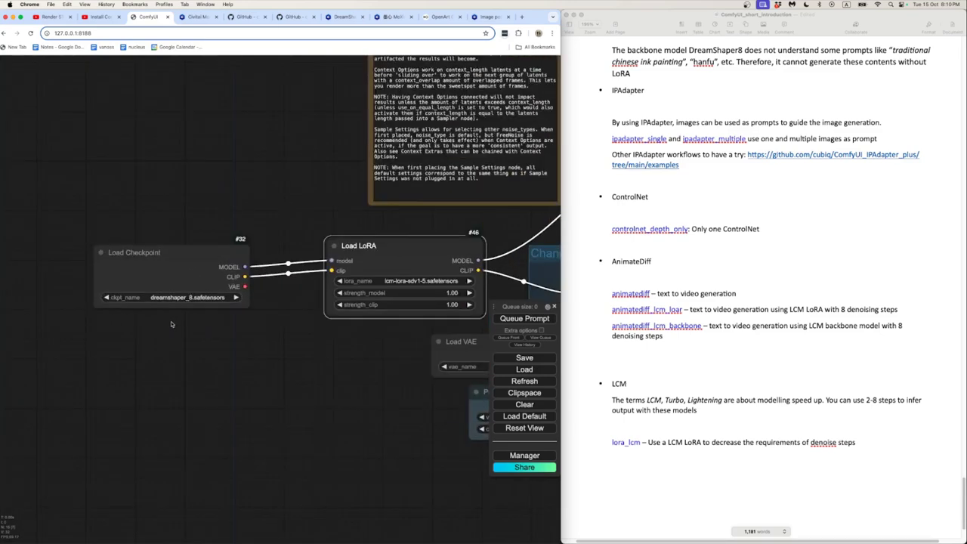
left_click(177, 286)
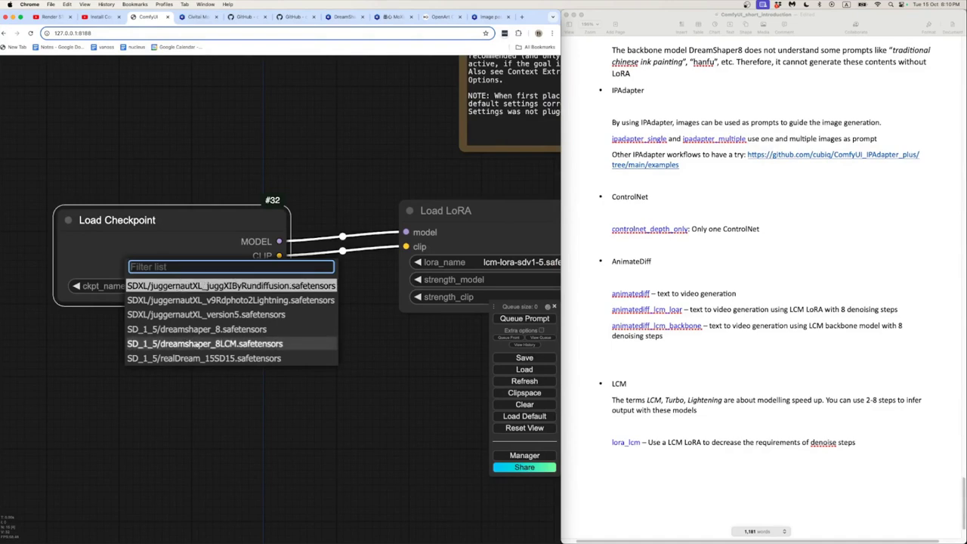
left_click(218, 344)
- Choose lcm-lora-sdv1-5.safetensors as the LoRA in the Load LoRA node
scroll(286, 361, "down", 3)
left_click_drag(352, 363, 238, 348)
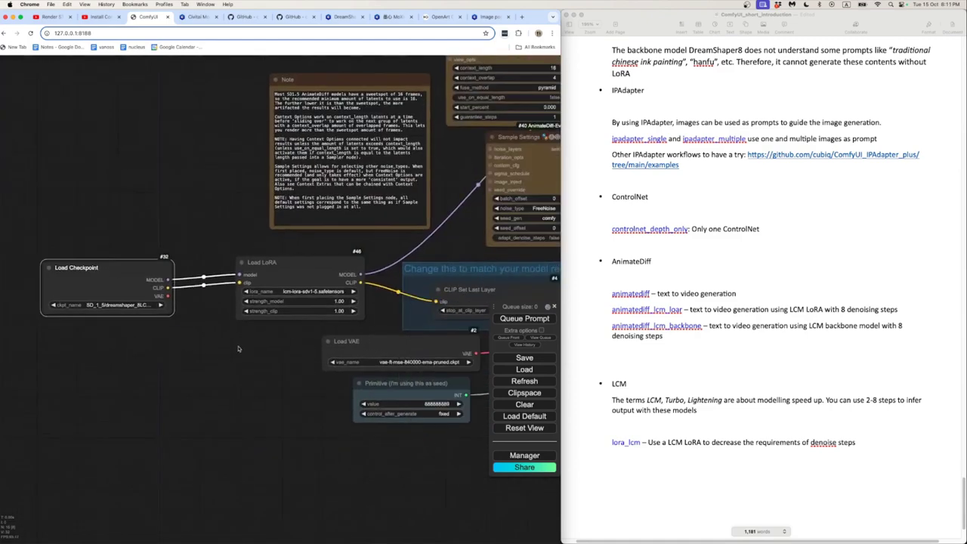
scroll(238, 348, "up", 4)
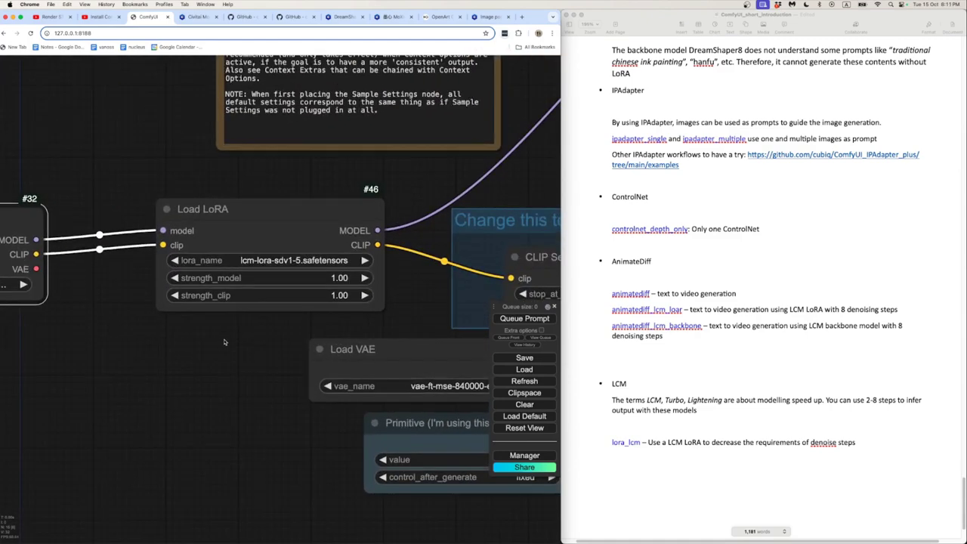
left_click(257, 261)
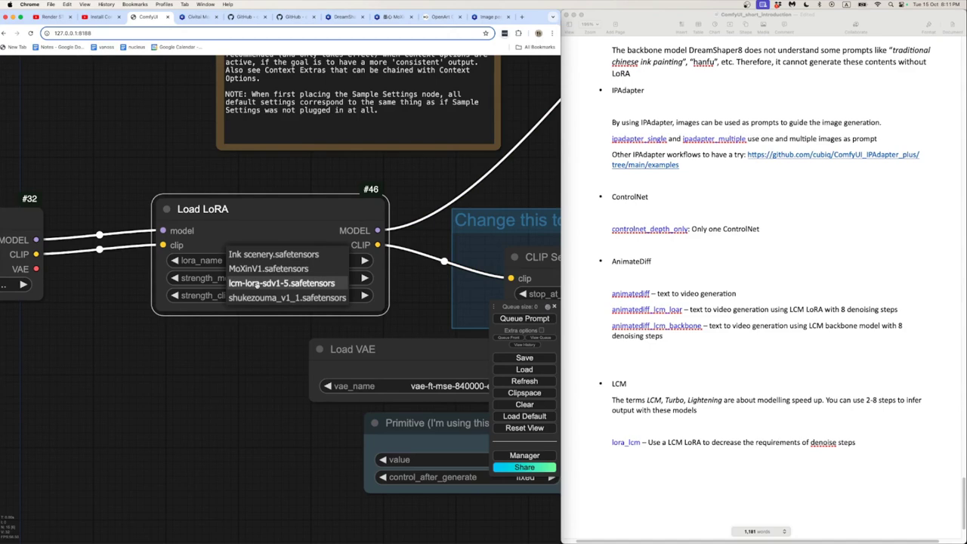
left_click(257, 284)
- Choose vae-ft-mse-840000-ema-pruned.ckpt as the VAE in the Load VAE node
scroll(272, 374, "down", 4)
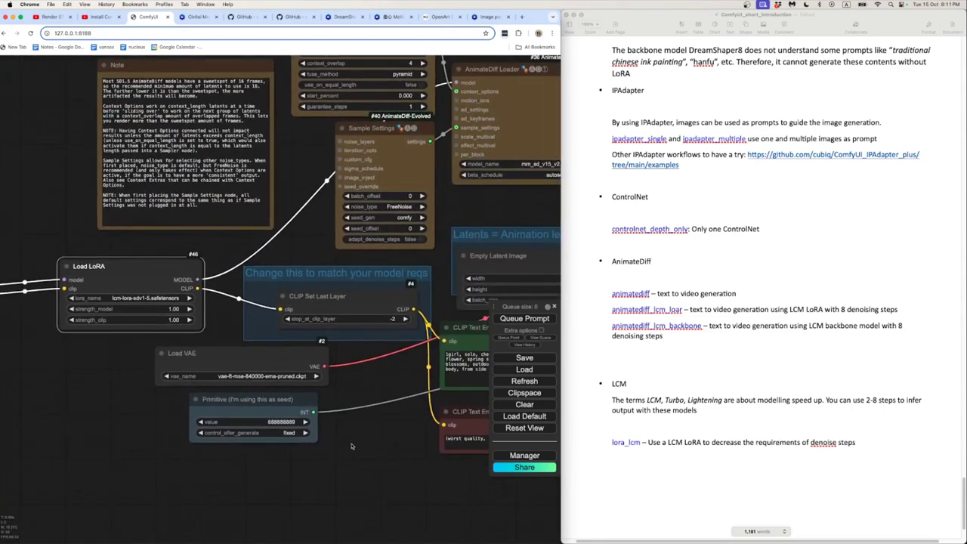
scroll(324, 433, "up", 4)
left_click(257, 359)
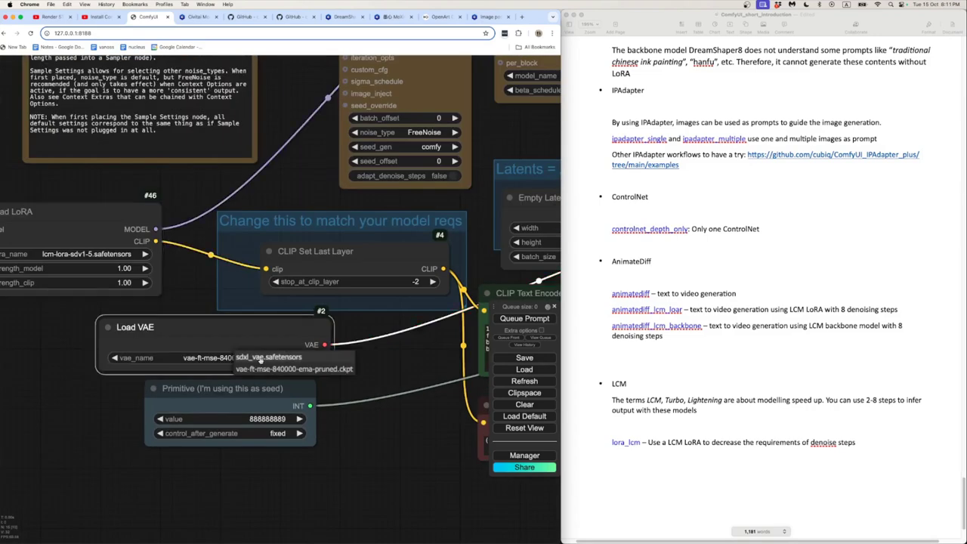
left_click(264, 369)
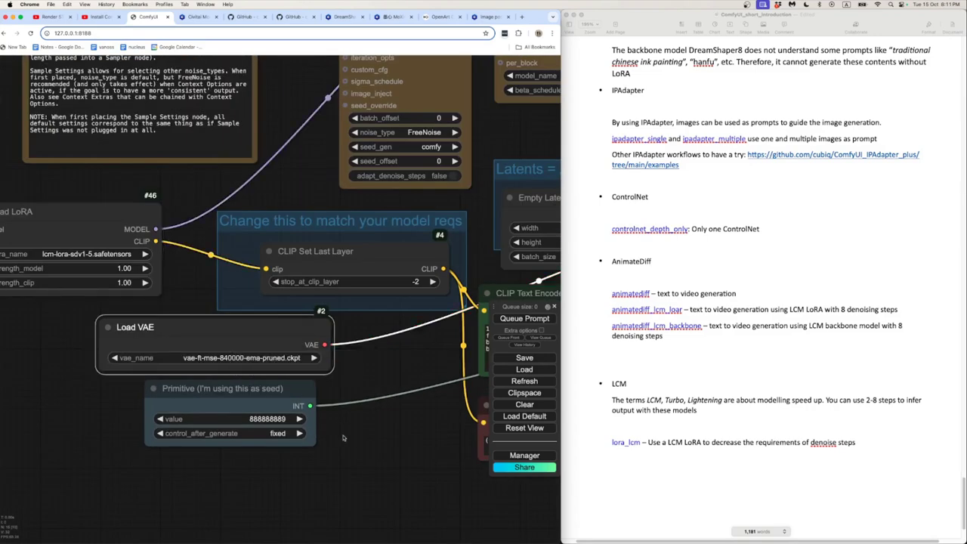
scroll(347, 442, "down", 3)
scroll(295, 437, "down", 3)
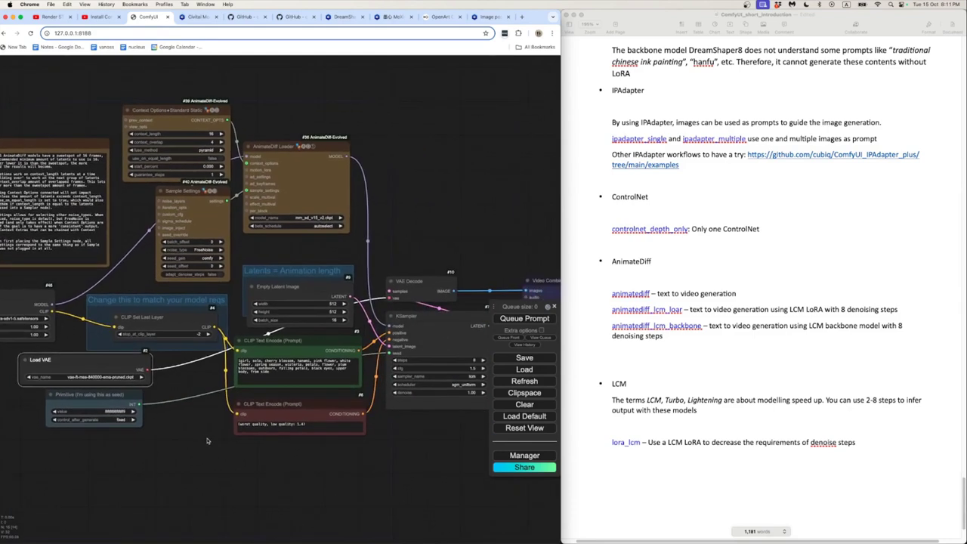
- Highlight the animatediff_lcm_loar description in the notes and compare it with the loaded workflow's prompt, sampler and loader nodes
scroll(261, 433, "down", 1)
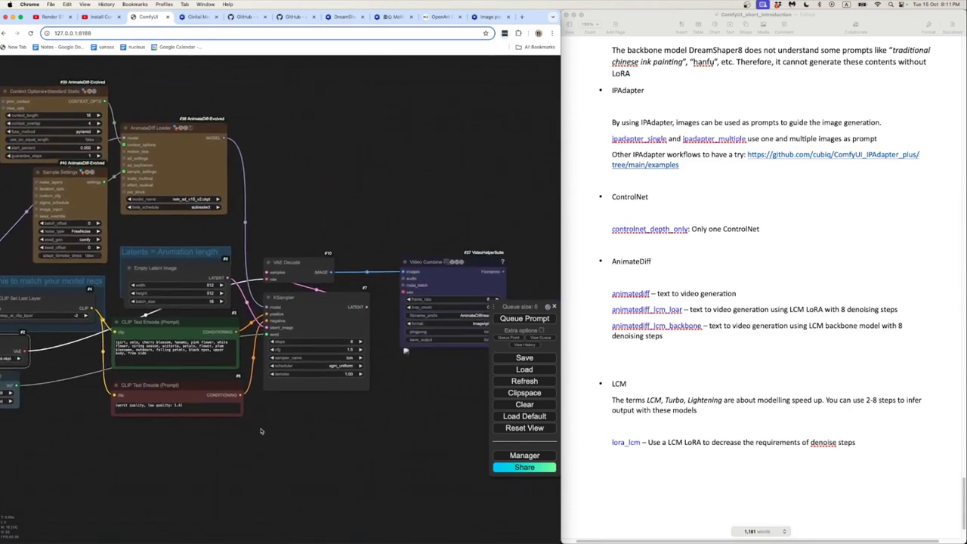
left_click_drag(261, 431, 356, 425)
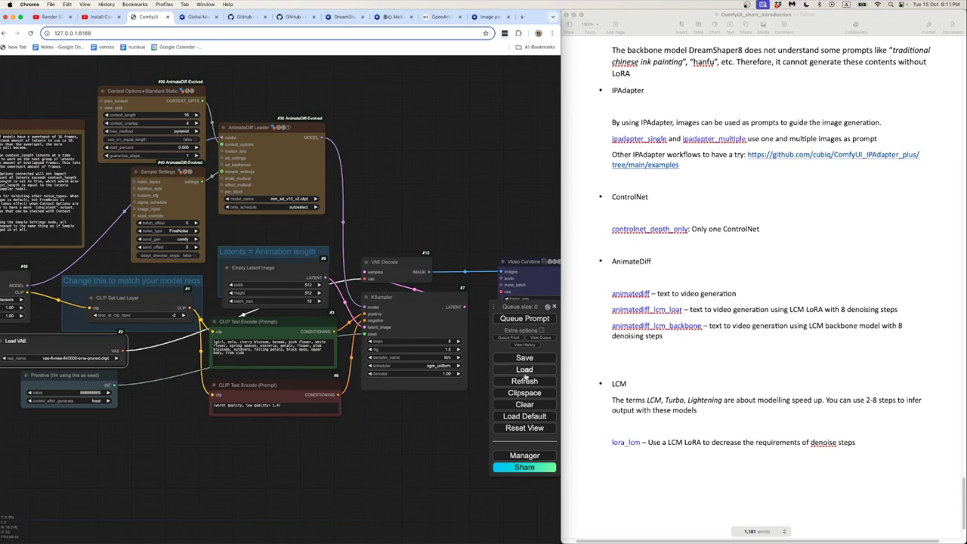
triple_click(711, 311)
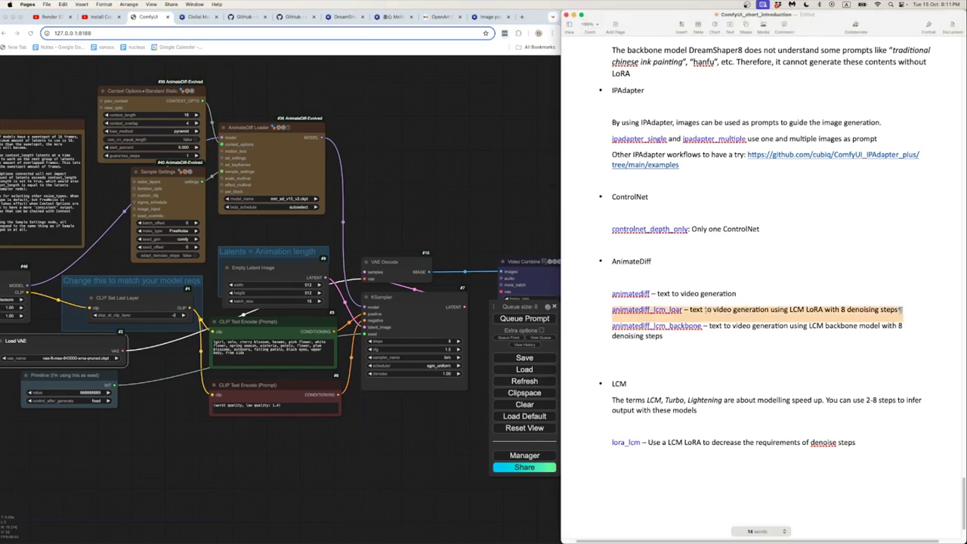
left_click(274, 438)
left_click(295, 366)
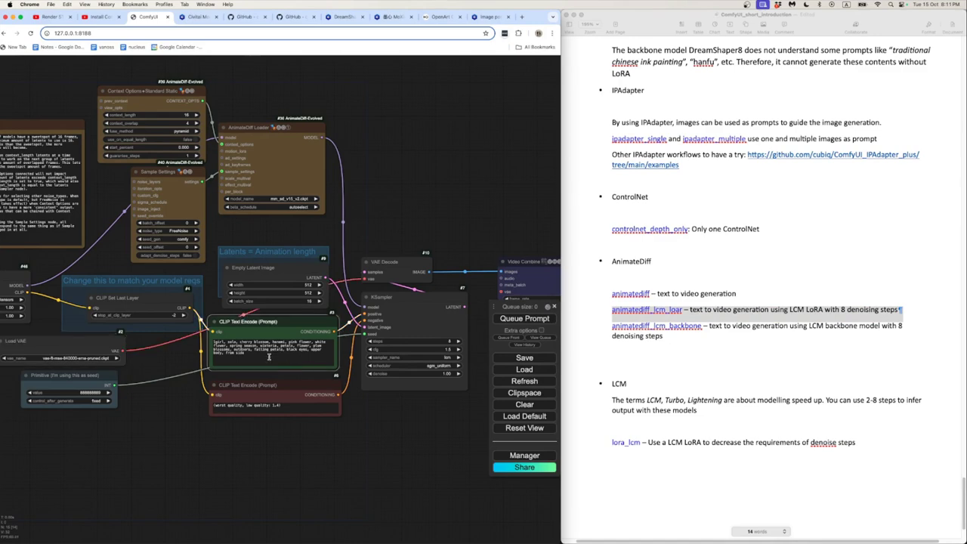
left_click(369, 469)
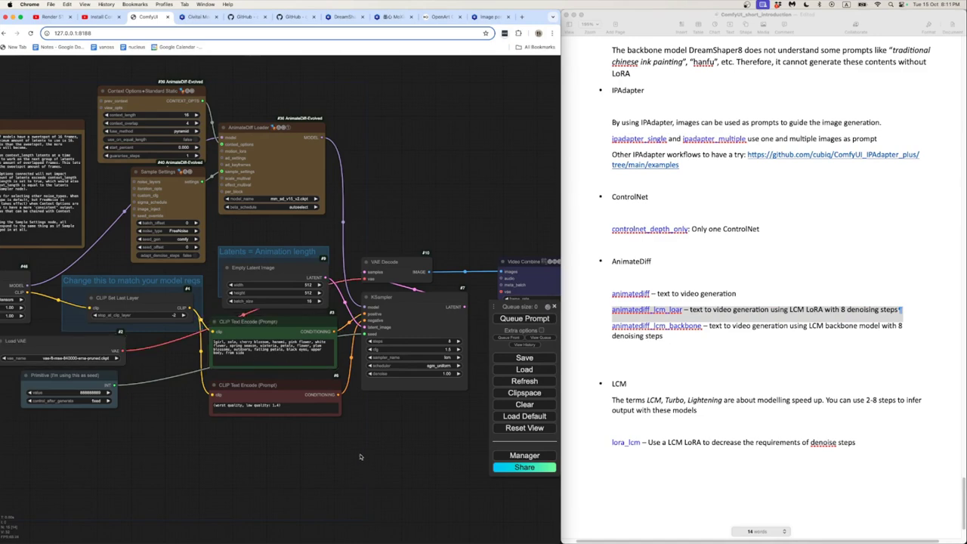
left_click(664, 347)
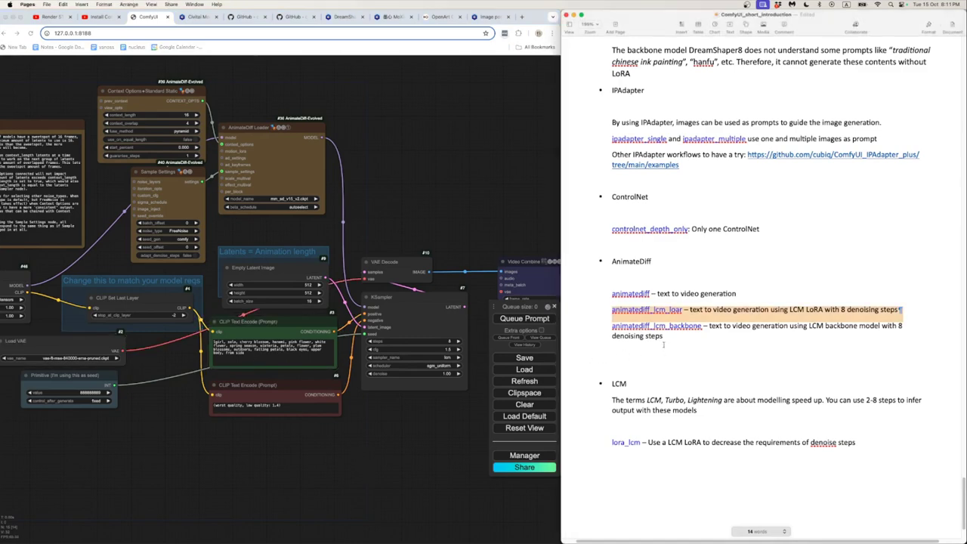
scroll(370, 397, "down", 5)
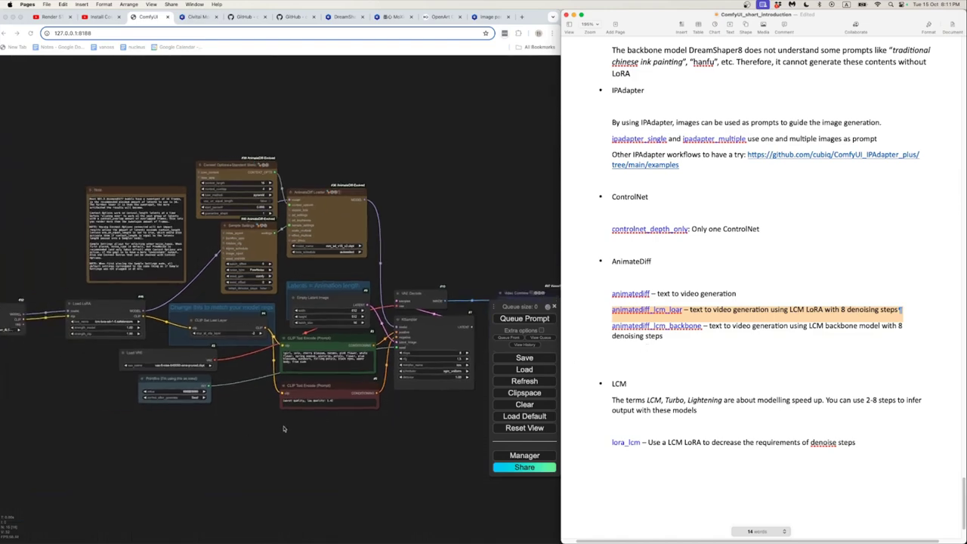
- Highlight the animatediff_lcm_backbone description in the notes and reselect SD_1_5/dreamshaper_8LCM.safetensors in the Load Checkpoint node
triple_click(675, 337)
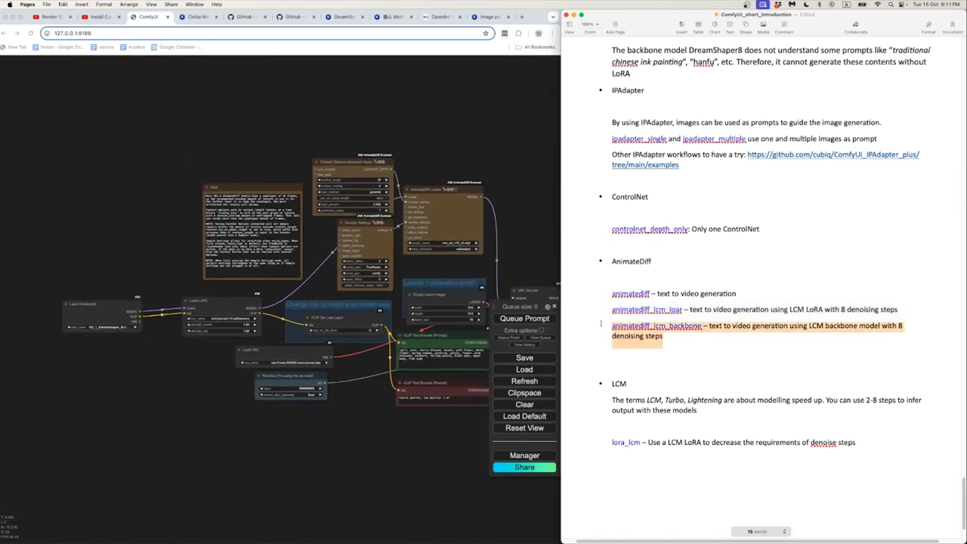
left_click(458, 325)
scroll(113, 325, "up", 10)
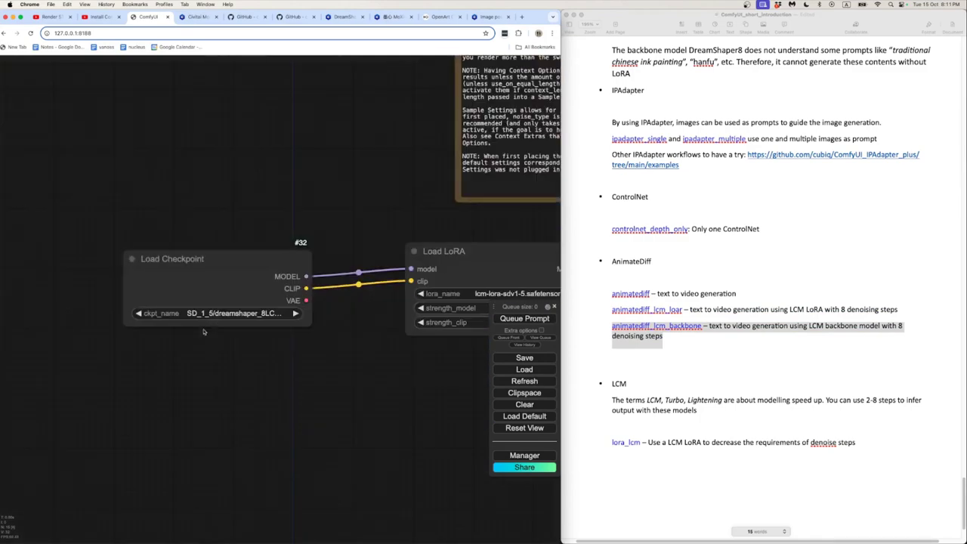
left_click(221, 310)
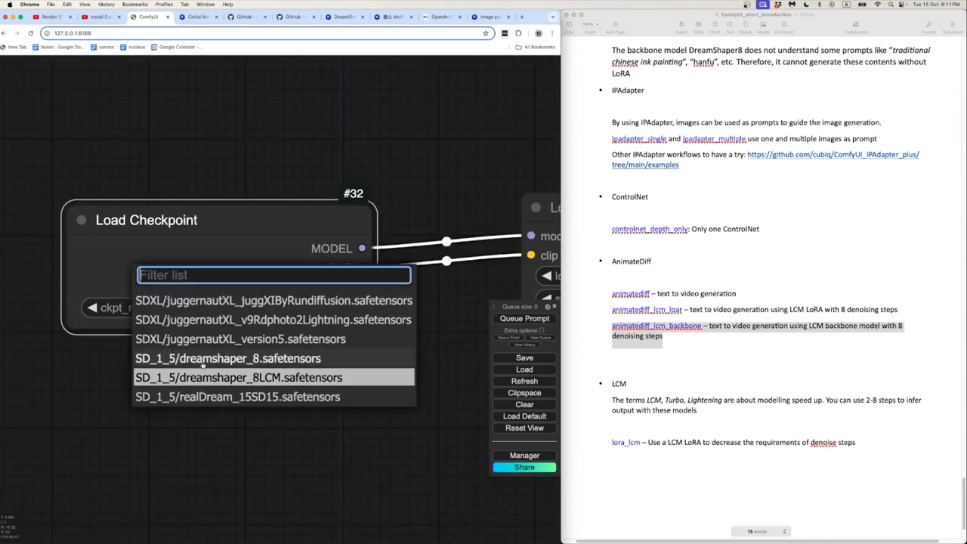
left_click(247, 378)
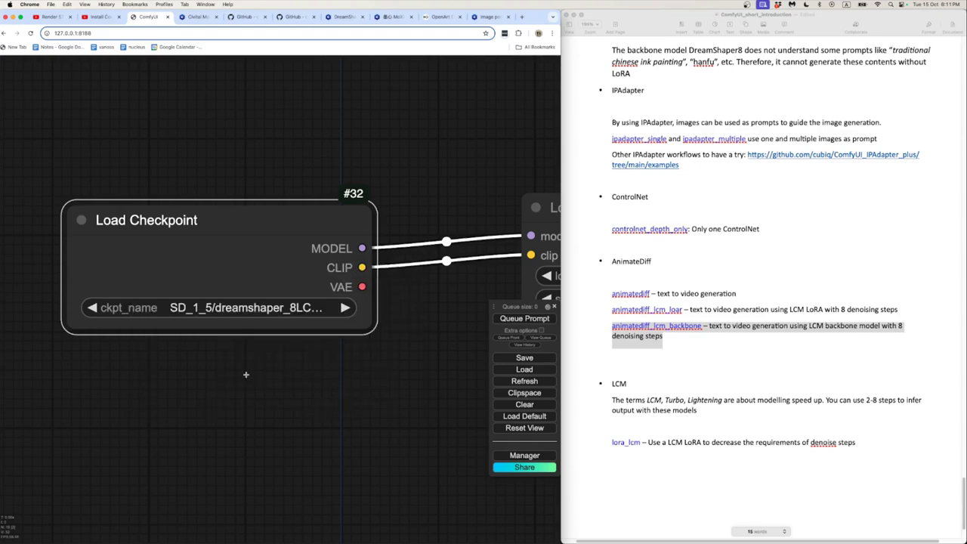
- Look over the whole workflow graph from the Load Checkpoint node to the Video Combine node
scroll(209, 367, "down", 10)
scroll(208, 367, "down", 6)
left_click_drag(246, 370, 132, 389)
scroll(193, 371, "down", 3)
scroll(240, 390, "up", 4)
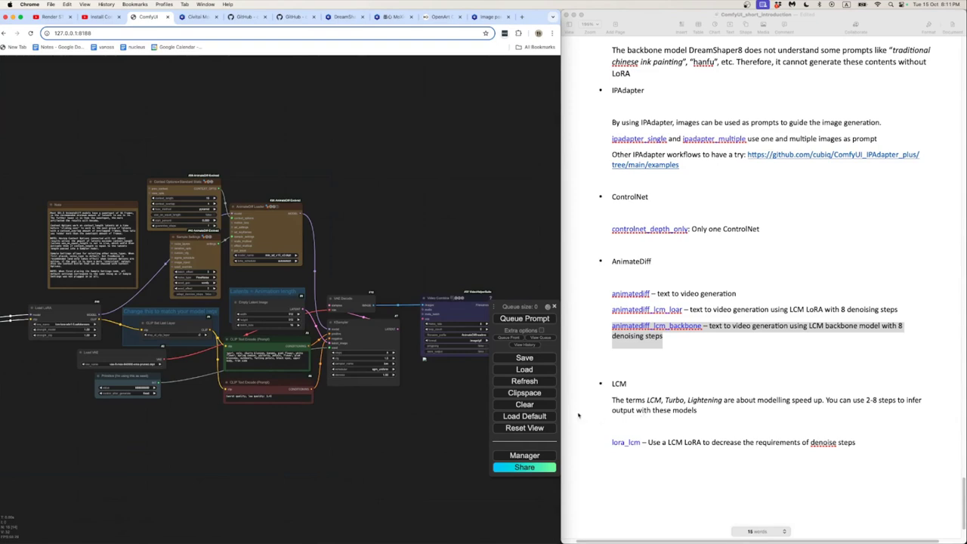
scroll(639, 415, "down", 3)
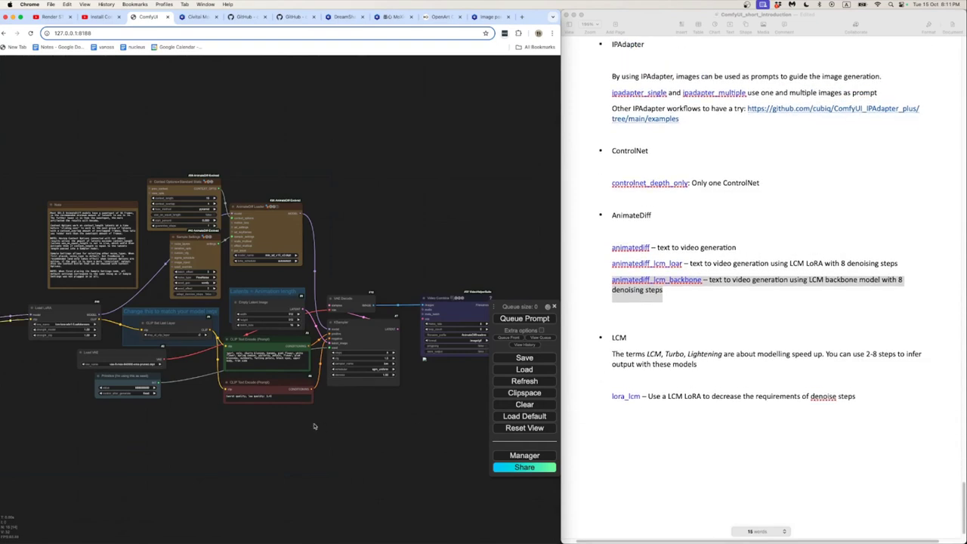
scroll(313, 424, "down", 3)
left_click_drag(303, 424, 364, 427)
scroll(363, 423, "up", 3)
scroll(363, 427, "down", 3)
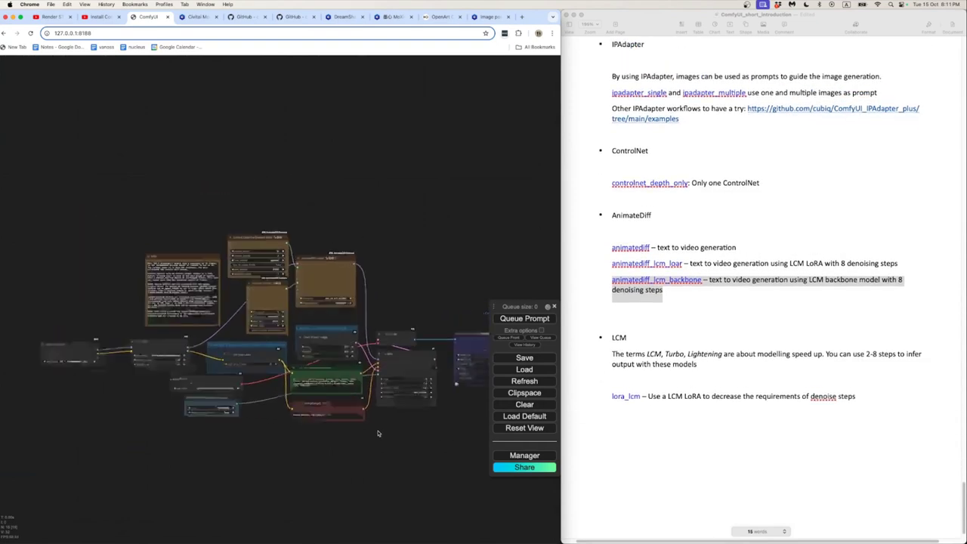
- Switch to Finder to check the workflow files in the Comfy_workflows folder, and return to the ComfyUI graph
key("super+Tab")
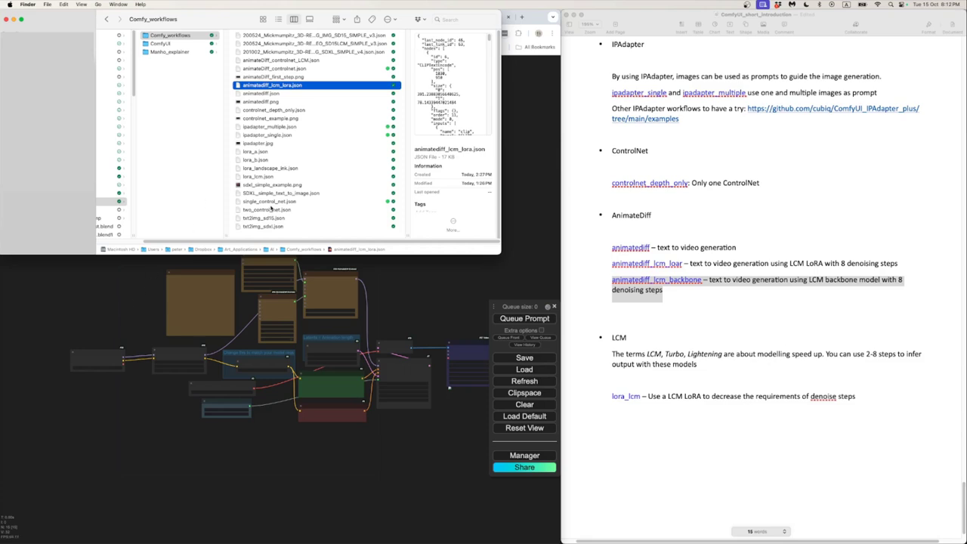
left_click(128, 290)
scroll(216, 421, "down", 2)
scroll(193, 402, "up", 8)
left_click_drag(127, 391, 161, 396)
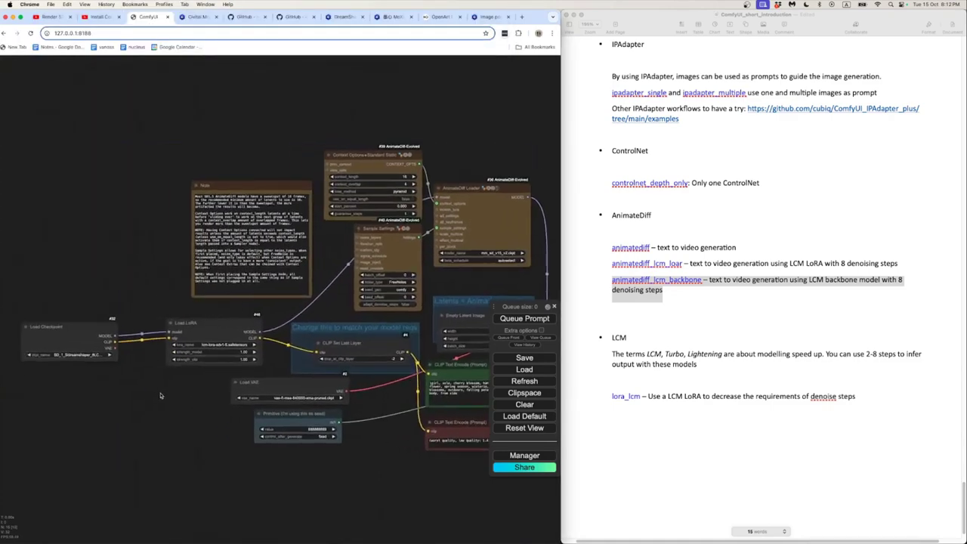
- Change "1girl" to "1cat" in the positive CLIP Text Encode prompt
scroll(161, 396, "up", 5)
scroll(226, 403, "down", 1)
left_click_drag(225, 403, 136, 396)
scroll(225, 400, "down", 2)
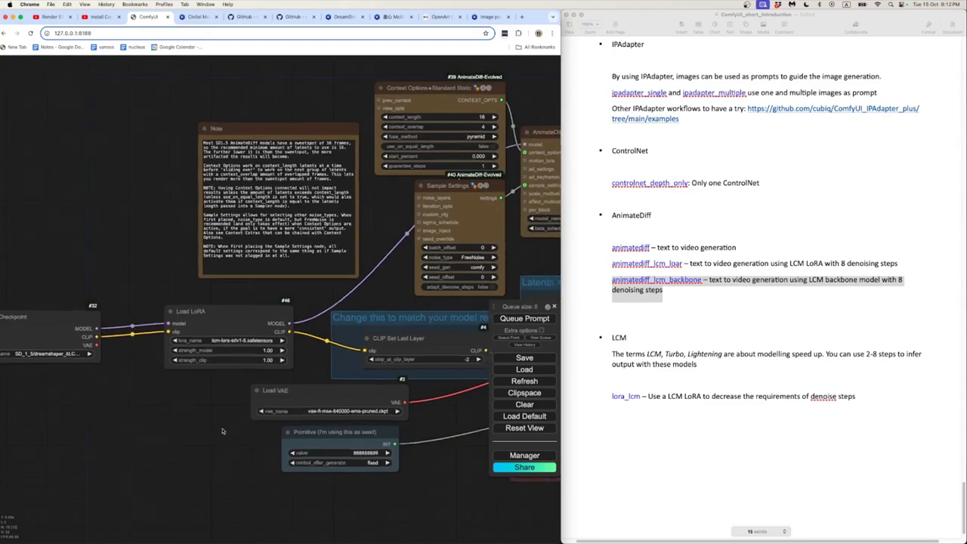
left_click_drag(350, 475, 157, 424)
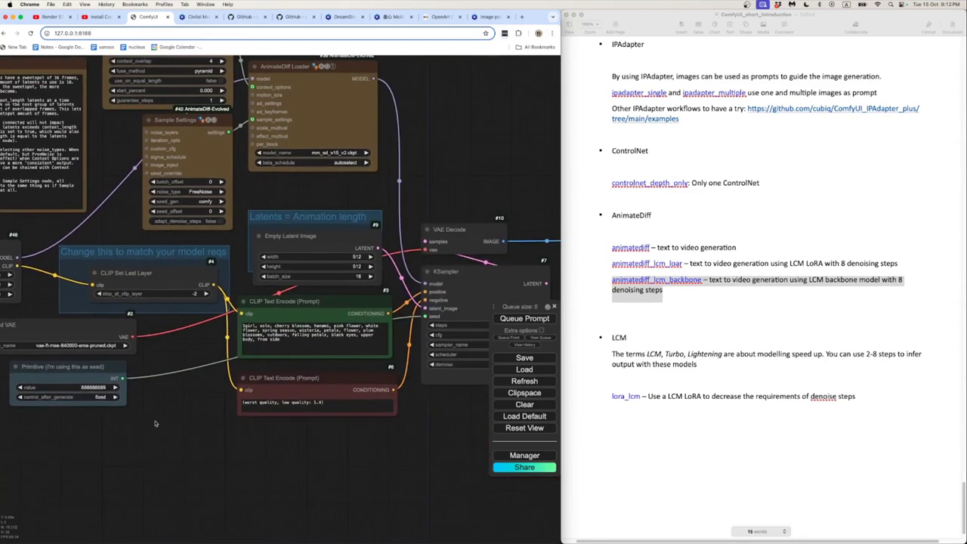
scroll(208, 421, "up", 5)
left_click_drag(220, 411, 127, 417)
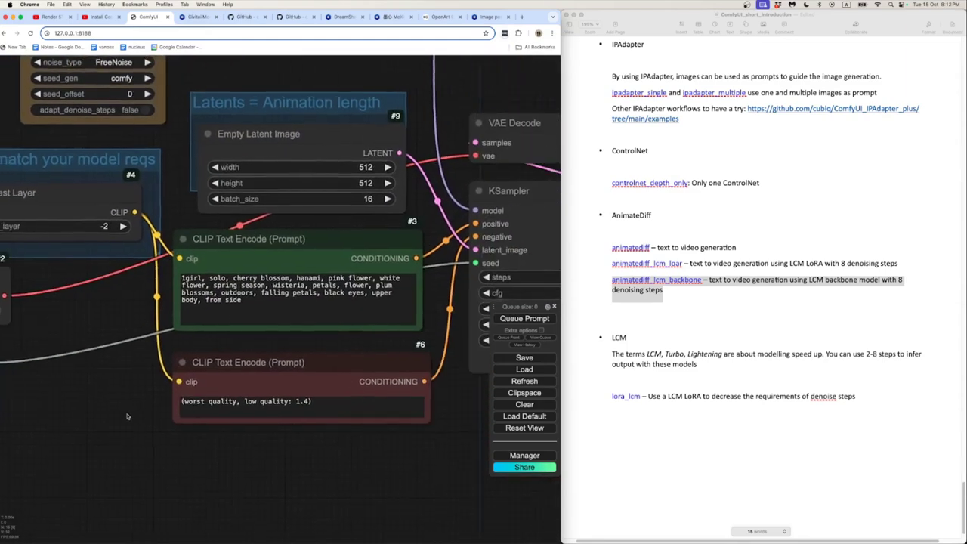
left_click(178, 278)
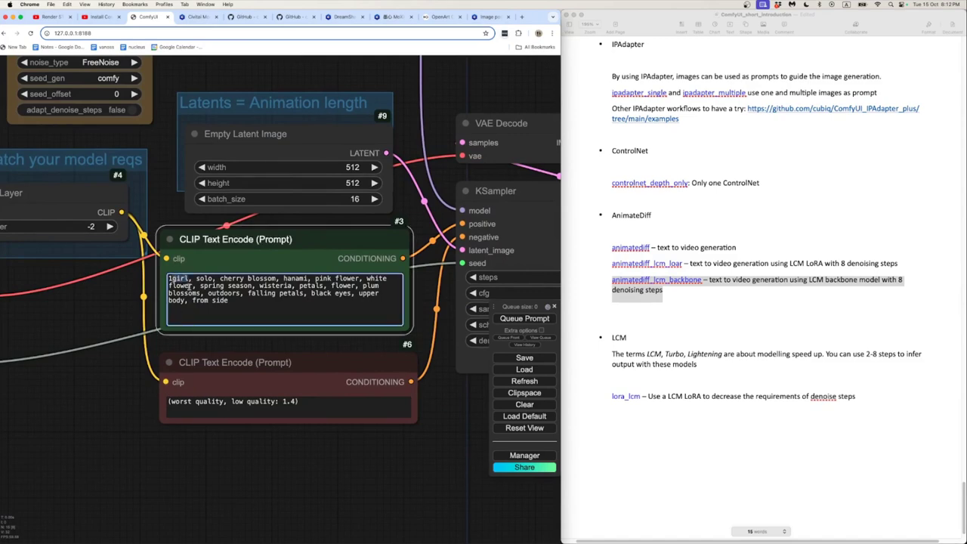
type("cat")
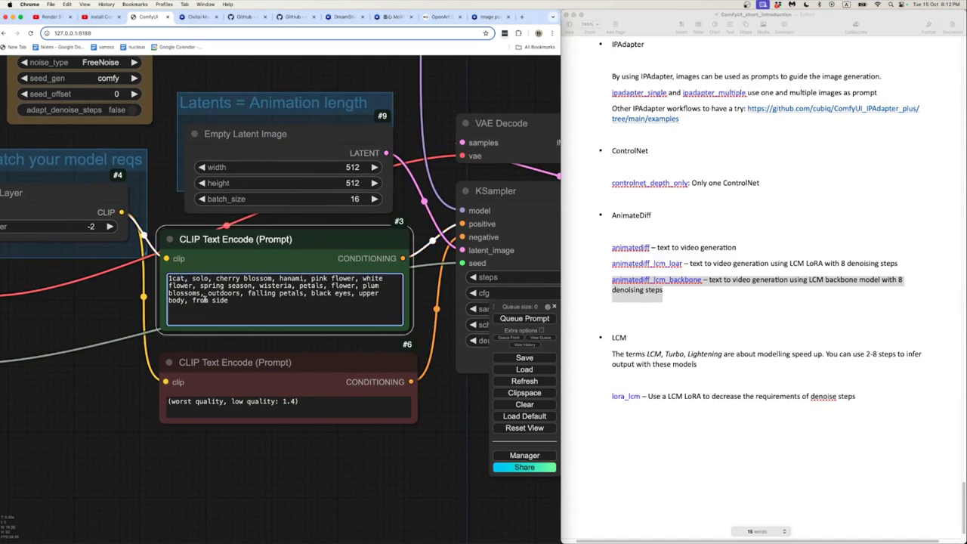
- Replace "black" with "red" before "eyes" in the positive CLIP Text Encode prompt
scroll(257, 457, "down", 4)
left_click_drag(308, 446, 300, 389)
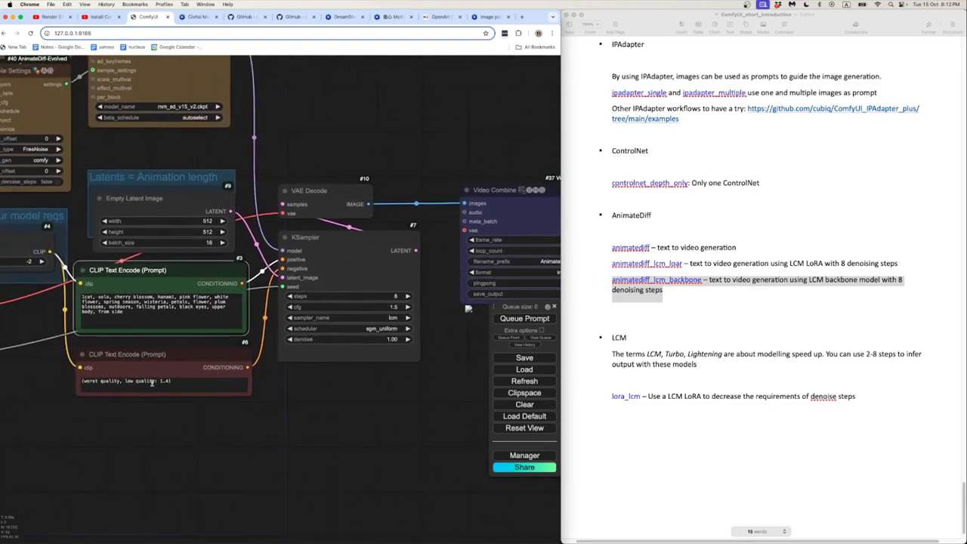
scroll(202, 433, "up", 3)
double_click(182, 267)
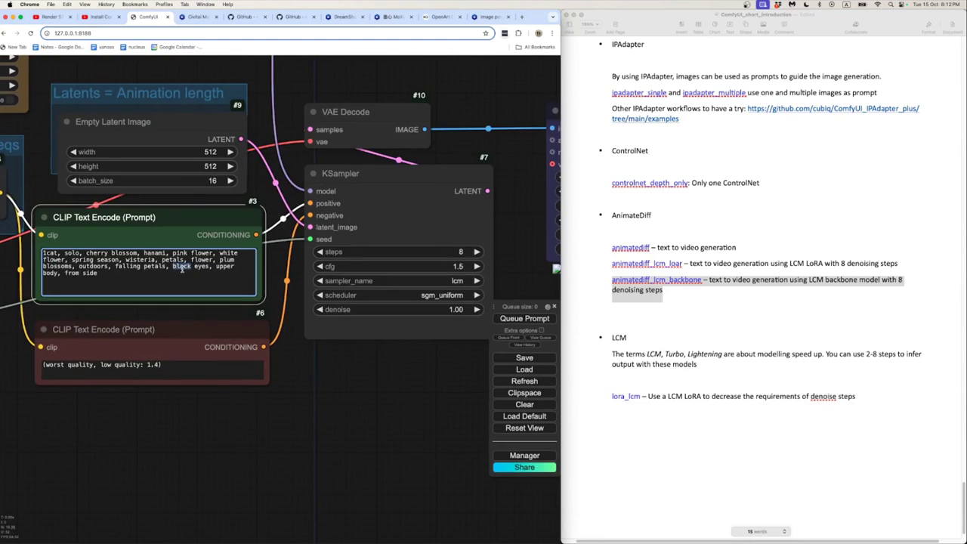
type("red")
- Delete "upper body" and "from side" from the positive prompt so that it ends with "red eyes"
left_click_drag(153, 414, 220, 412)
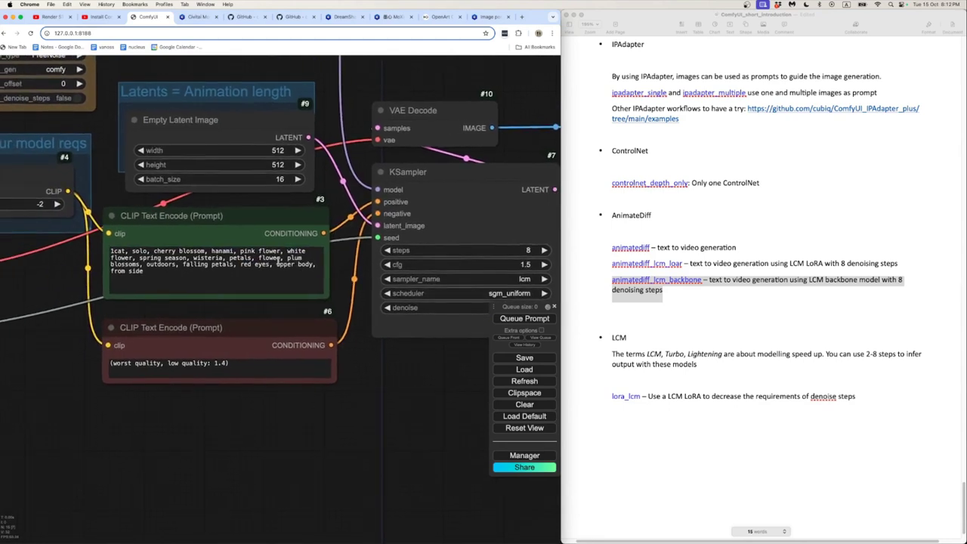
left_click_drag(277, 264, 315, 264)
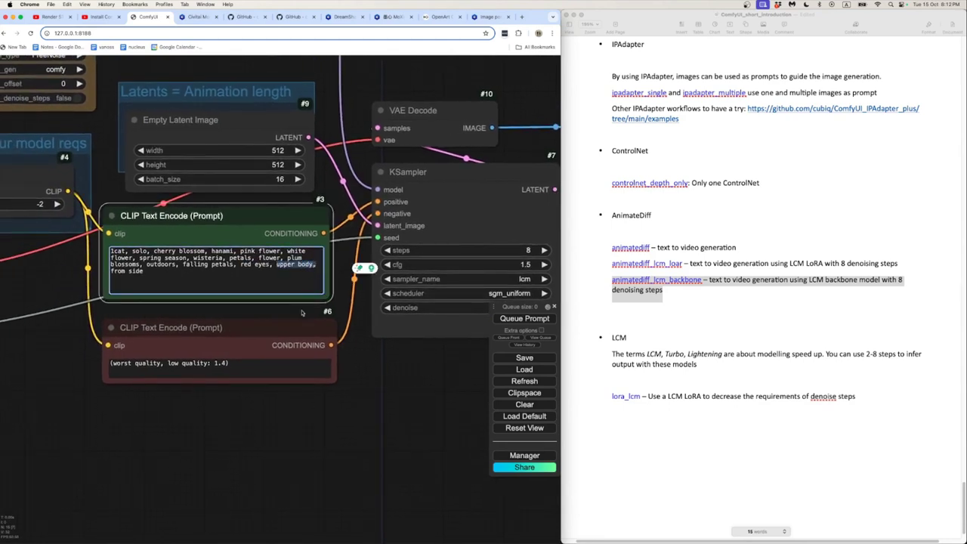
key("BackSpace")
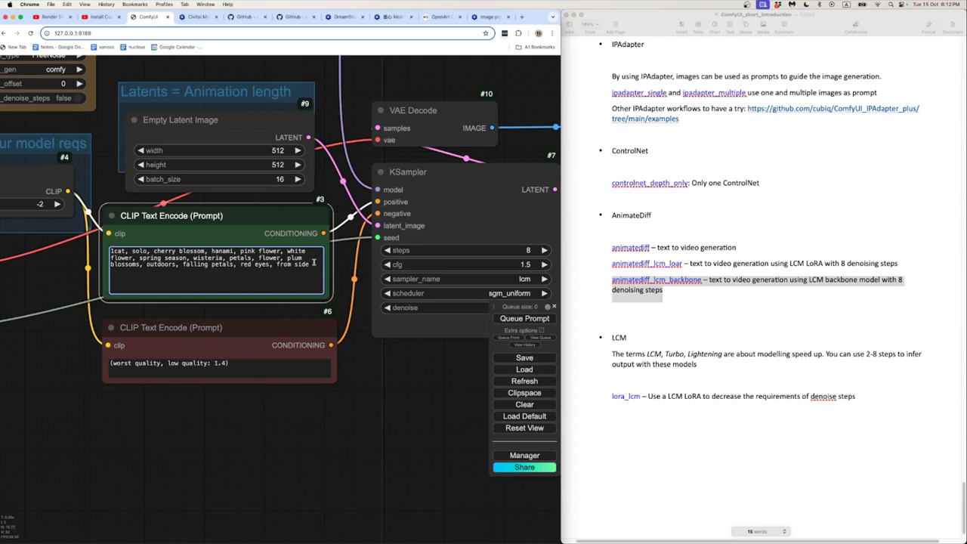
left_click_drag(313, 262, 272, 264)
key("BackSpace")
- Set save_output to true in the Video Combine node
scroll(205, 414, "down", 6)
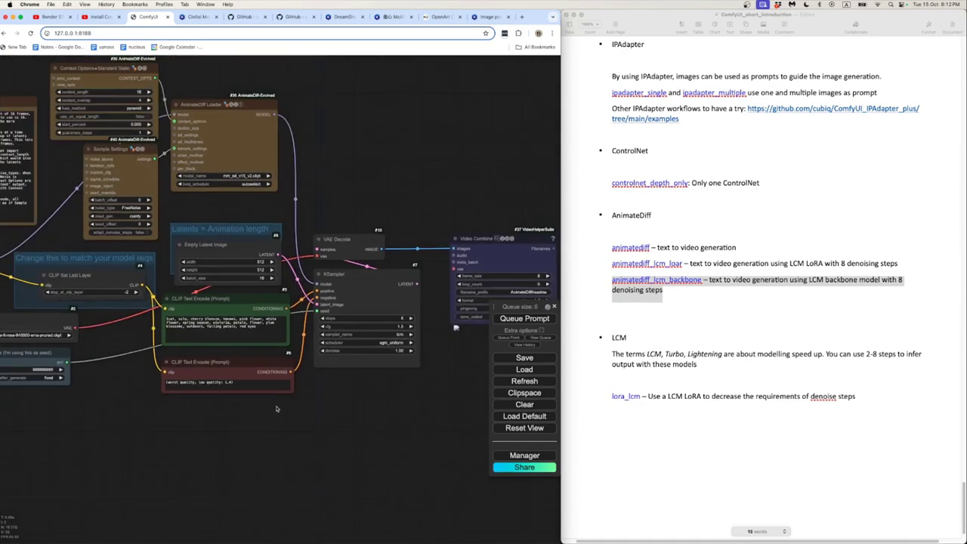
scroll(182, 399, "up", 6)
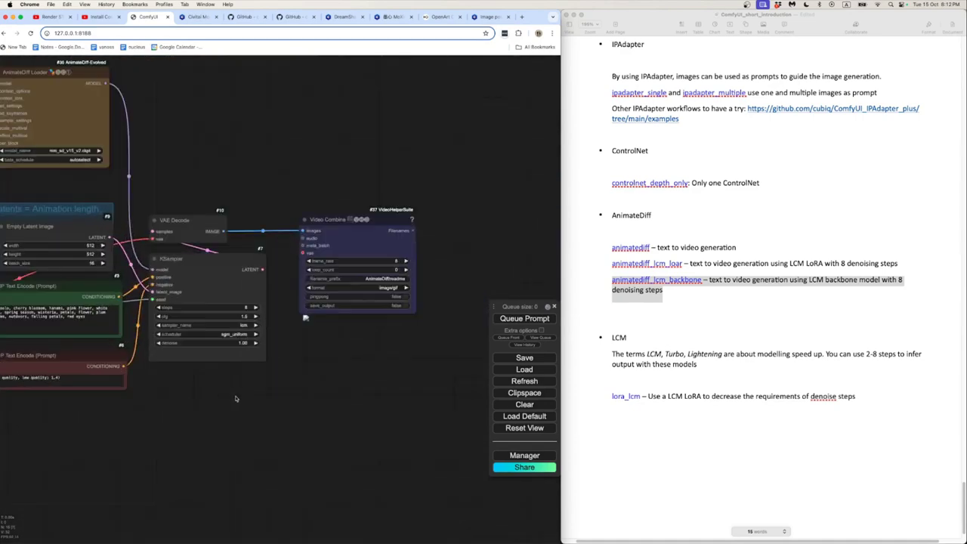
scroll(231, 391, "up", 4)
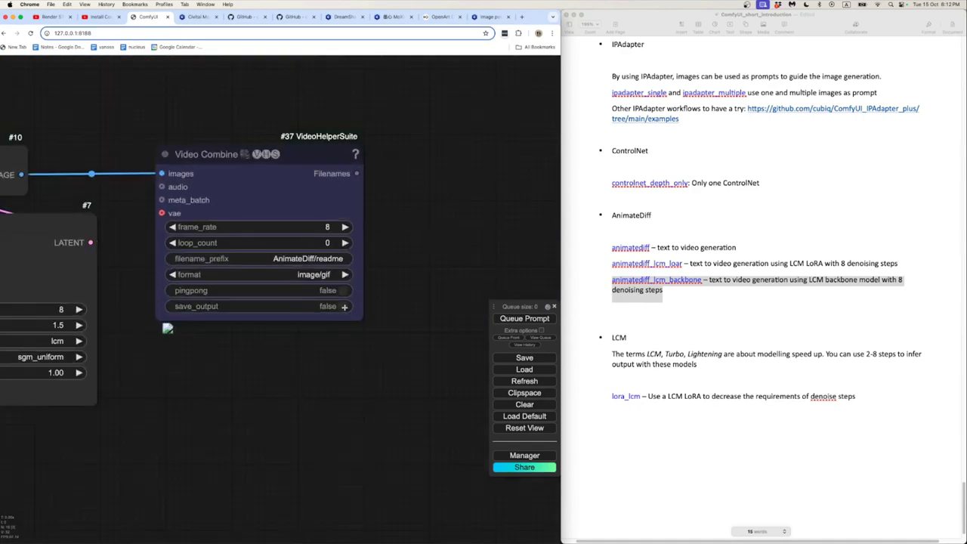
left_click(342, 306)
scroll(245, 385, "down", 5)
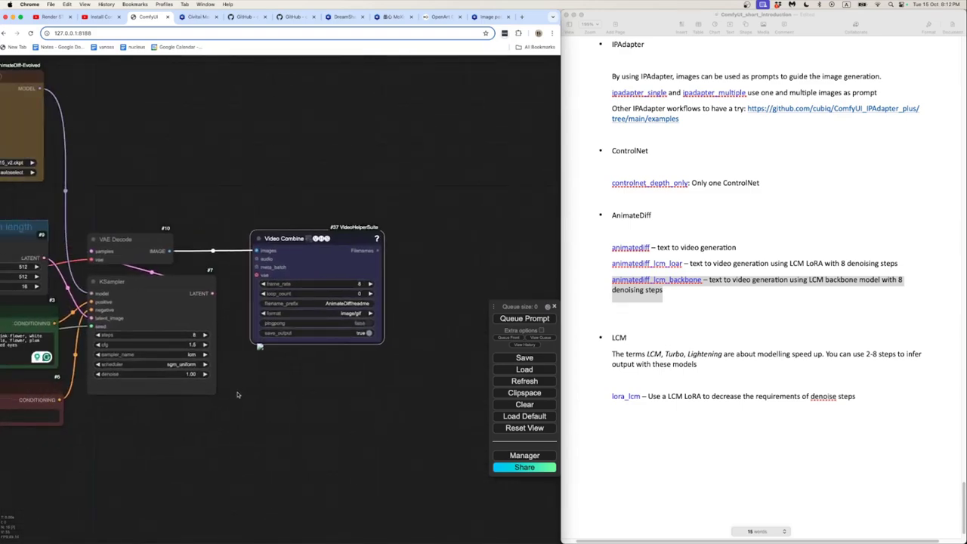
- Start adding a node on the empty canvas above Video Combine and search the node list for "image"
scroll(237, 394, "down", 2)
scroll(238, 395, "down", 2)
left_click_drag(237, 395, 272, 385)
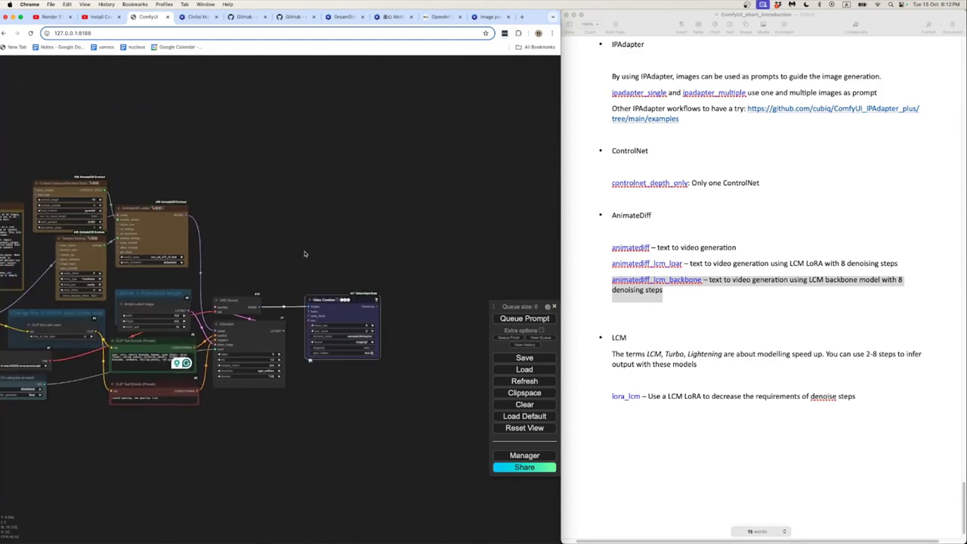
scroll(309, 262, "up", 3)
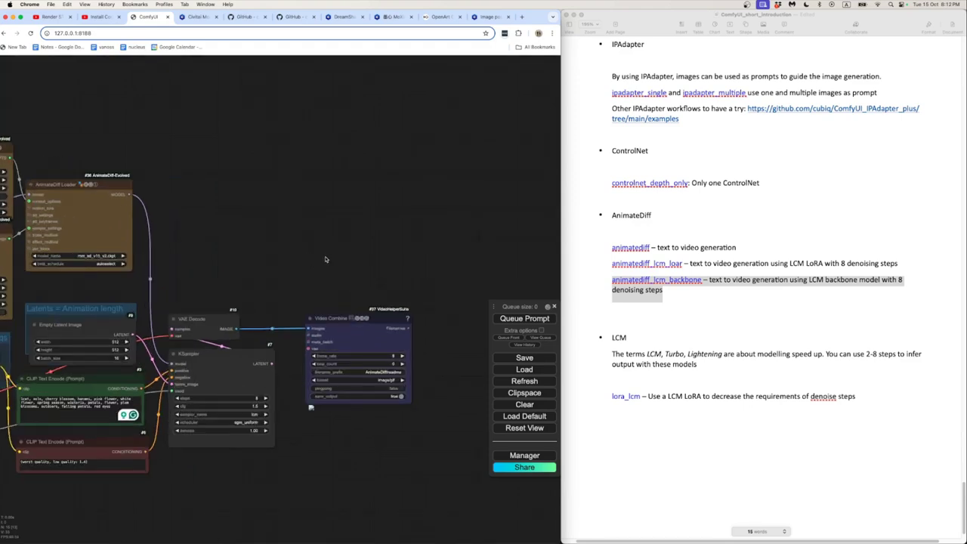
double_click(325, 260)
type("image")
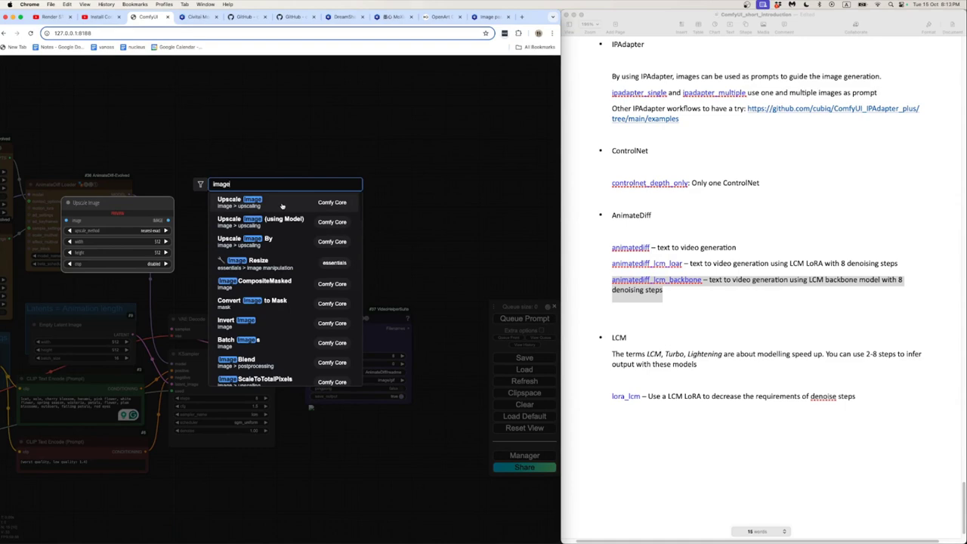
- Replace the node search term with "export"
key("BackSpace")
key("BackSpace")
key("BackSpace")
key("BackSpace")
key("BackSpace")
type("expo")
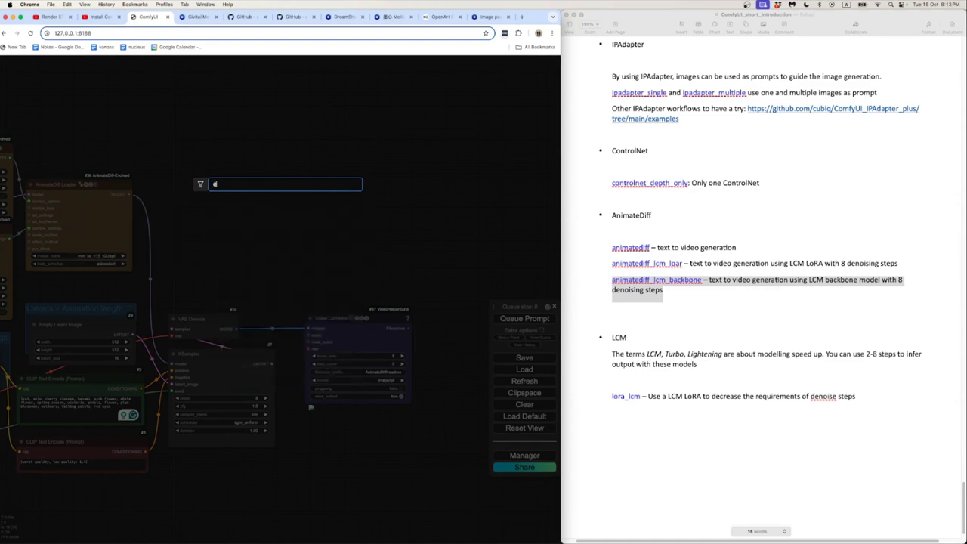
type("rt")
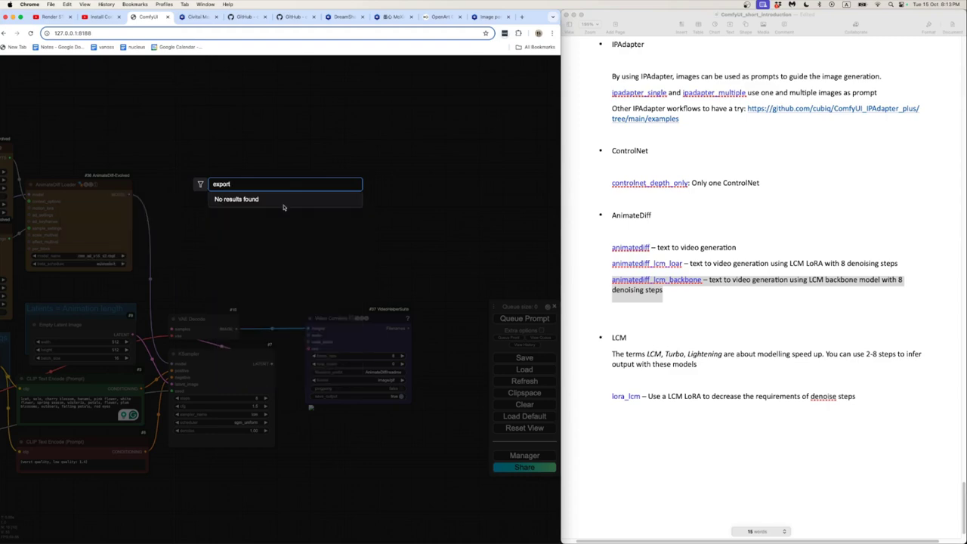
- Replace the node search term with "save" and add a Save Image node above Video Combine
key("BackSpace")
key("BackSpace")
key("BackSpace")
key("BackSpace")
key("BackSpace")
key("BackSpace")
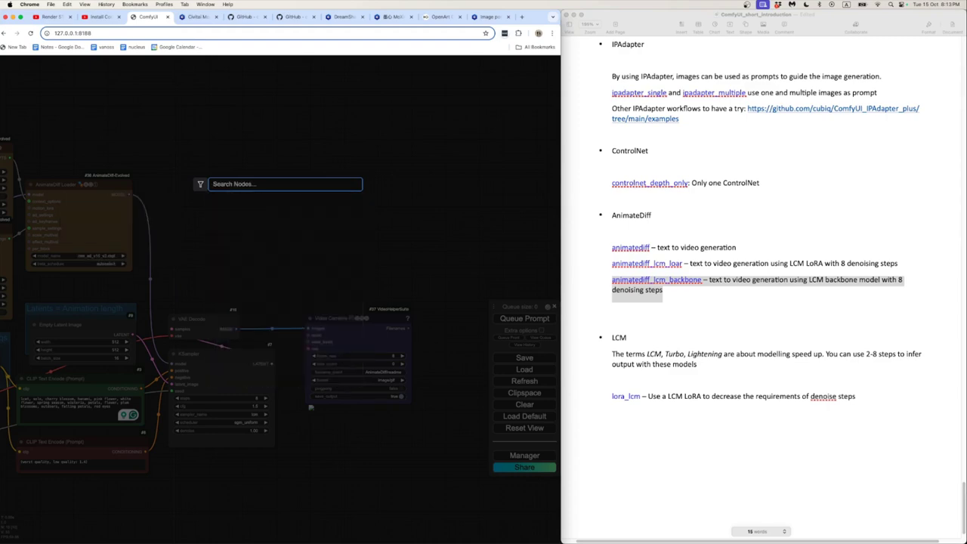
type("save")
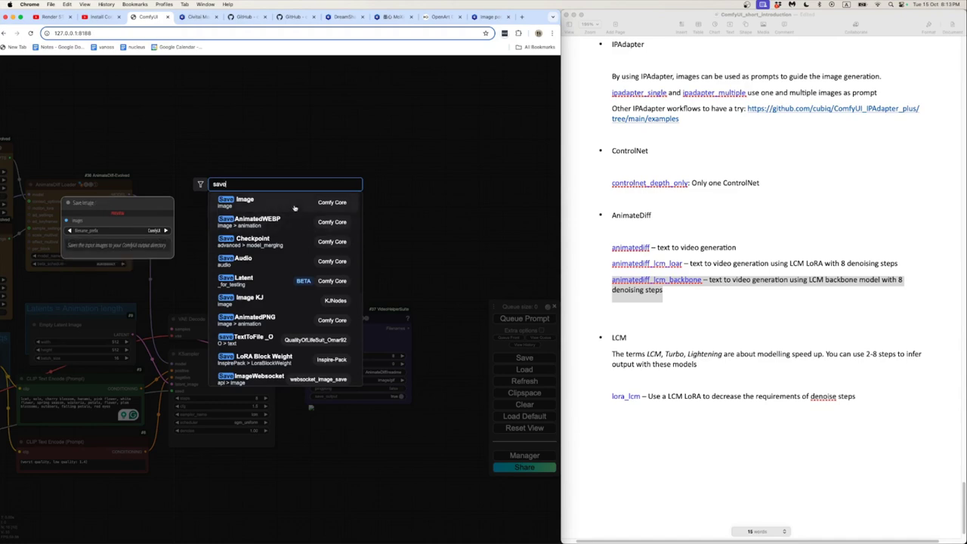
left_click(346, 210)
- Connect the VAE Decode node's IMAGE output to the images input of Save Image
scroll(342, 261, "up", 4)
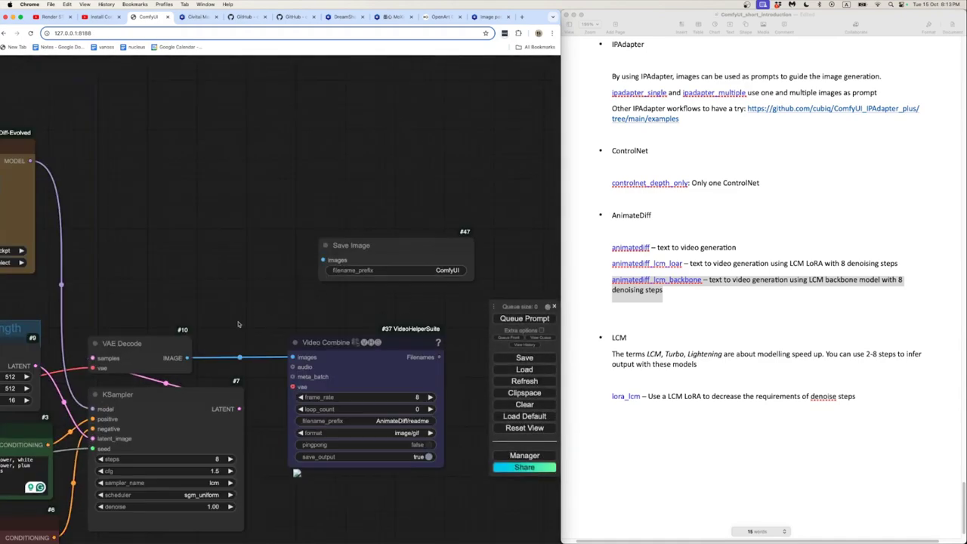
left_click_drag(187, 357, 318, 263)
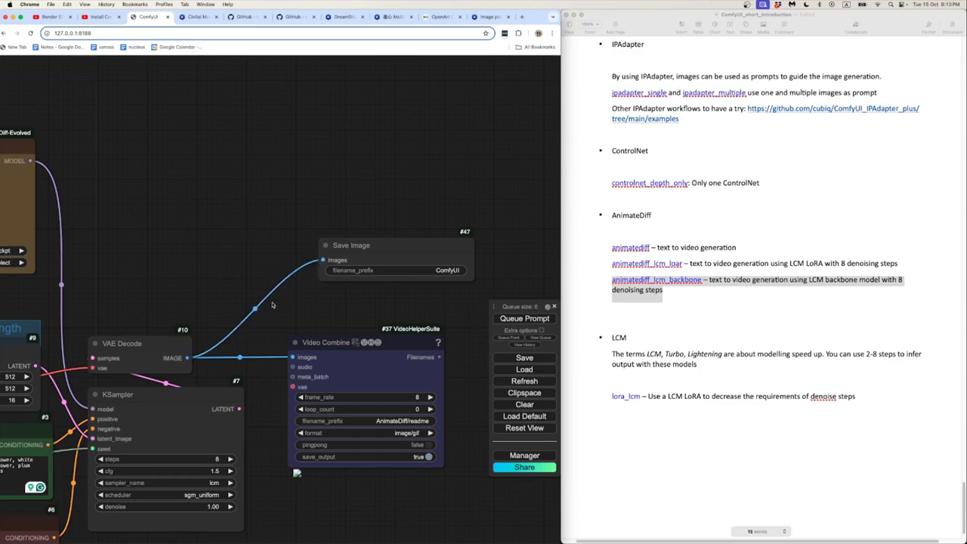
left_click_drag(279, 308, 211, 274)
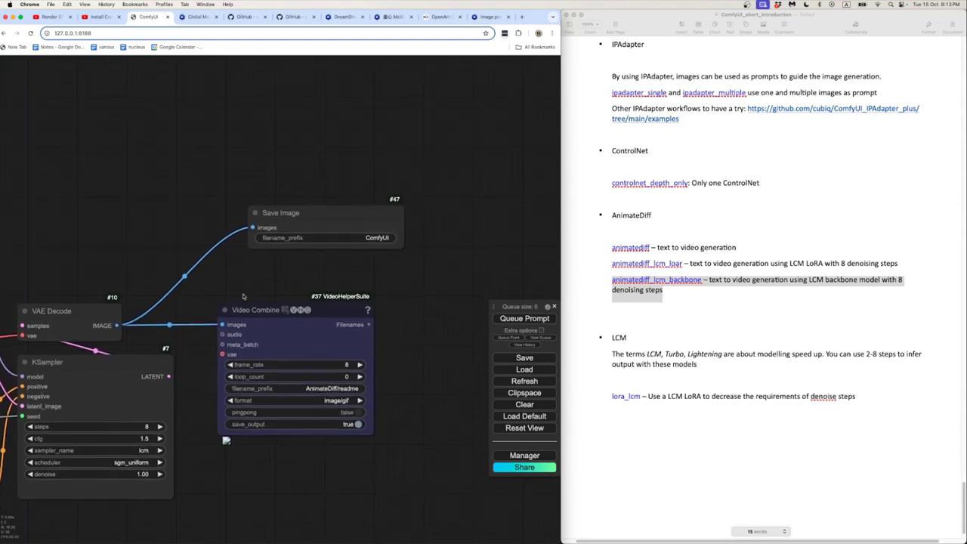
- View the format options of Video Combine, dismiss them, and shift the Save Image node slightly left
left_click(318, 400)
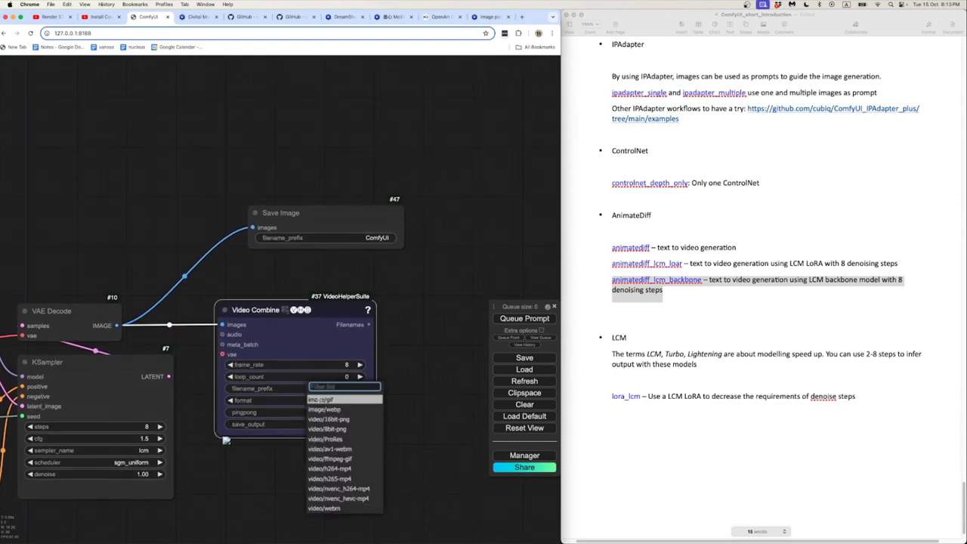
left_click(207, 282)
left_click_drag(329, 212, 312, 212)
- Open Save Image's filename_prefix for editing, and in Finder create a folder named "frames" inside ComfyUI's output folder
left_click(315, 242)
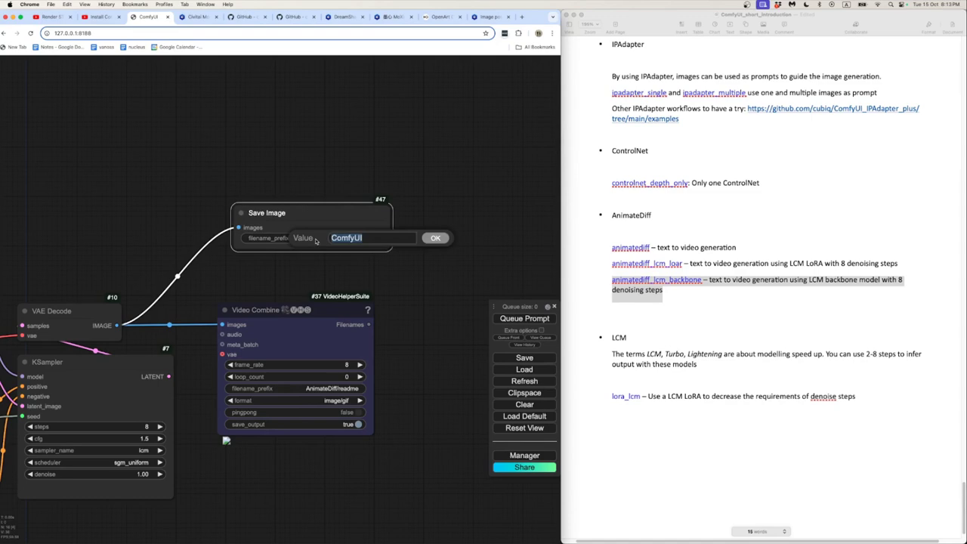
left_click(370, 238)
key("super+Tab")
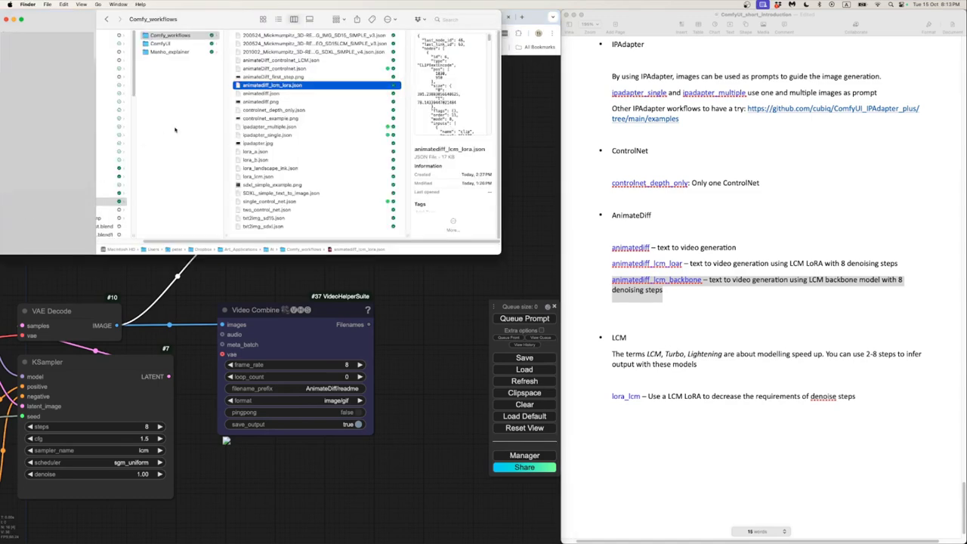
left_click(192, 43)
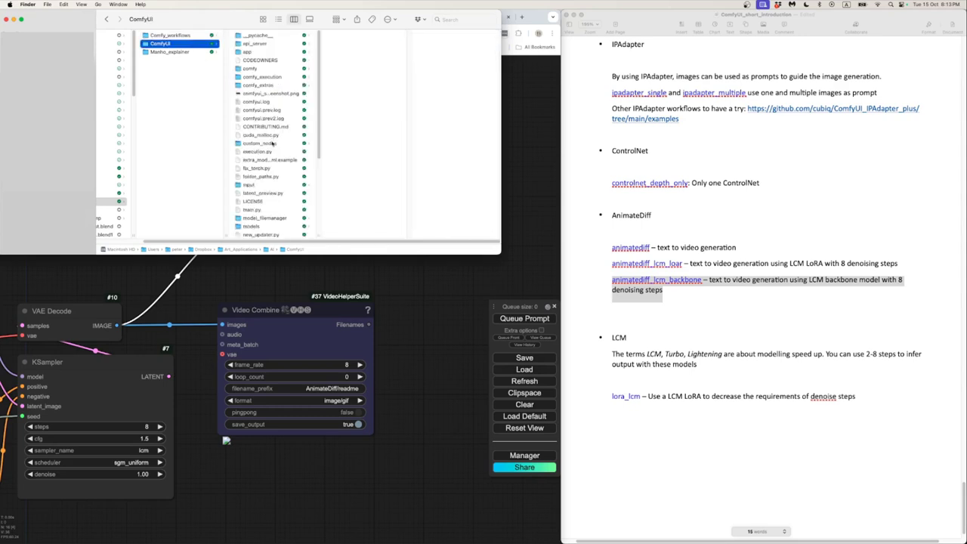
scroll(272, 151, "down", 3)
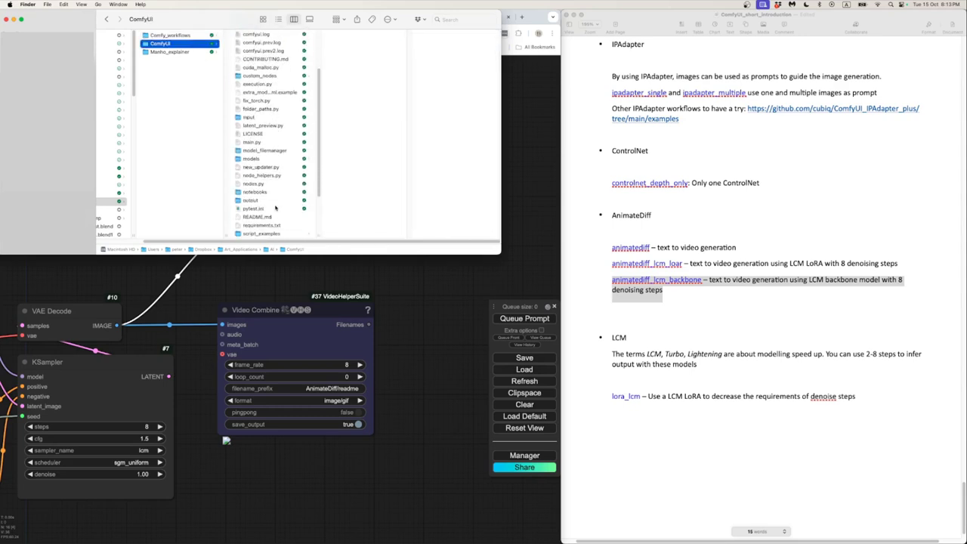
left_click(276, 200)
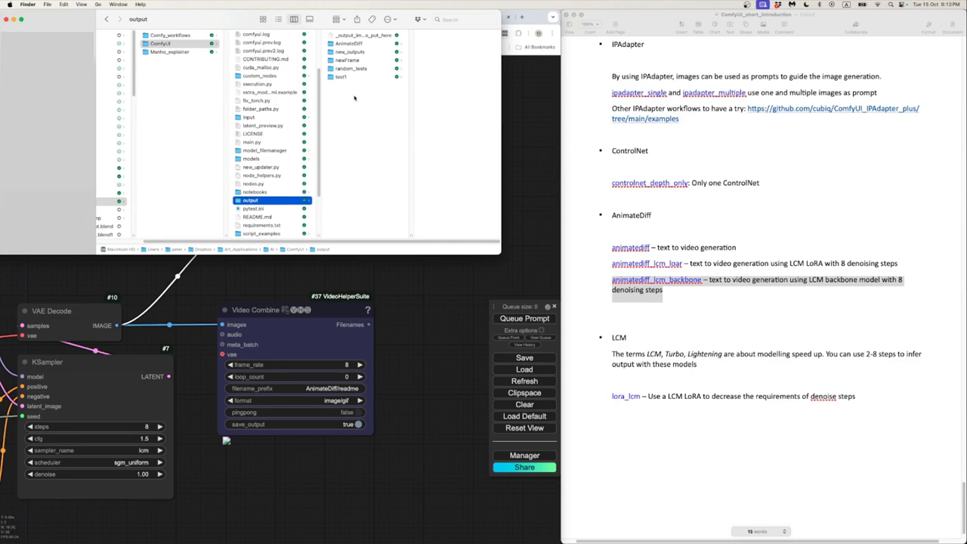
key("super+shift+n")
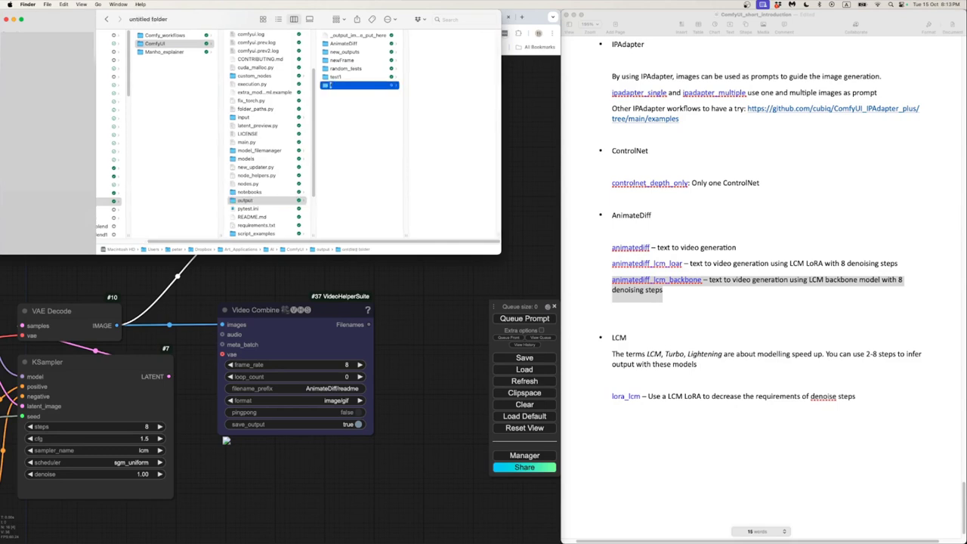
type("frames")
key("Return")
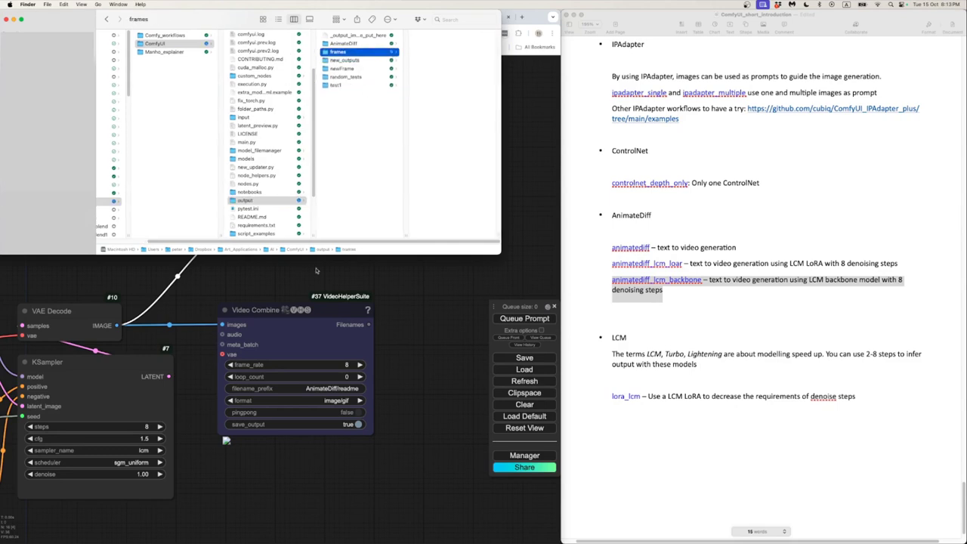
- Return to ComfyUI in Chrome and set Save Image's filename_prefix to "ComfyUI/output/frames"
left_click(317, 270)
key("super+Tab")
key("super+Tab")
type("/out")
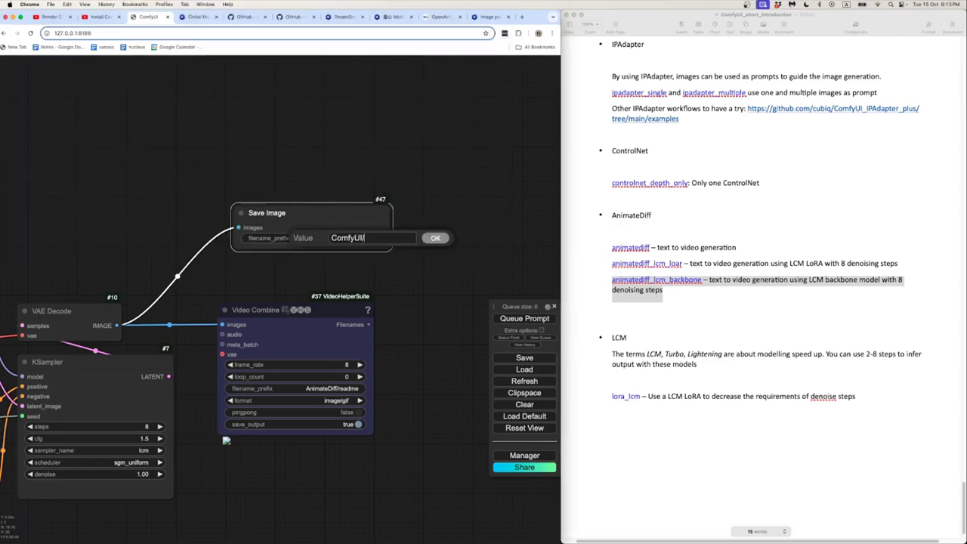
type("put/frames")
left_click(435, 238)
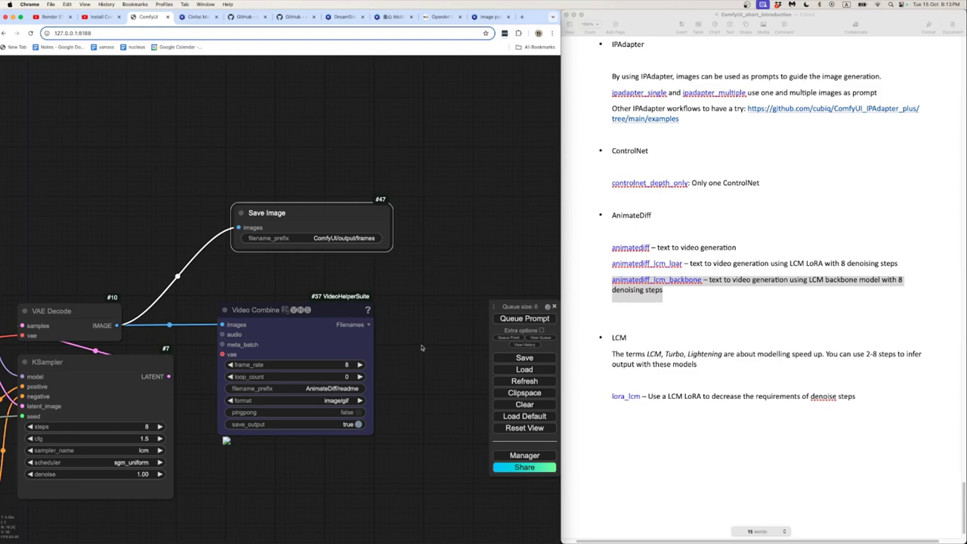
- Examine the available output formats in the Video Combine node and close the list without choosing another
scroll(420, 348, "up", 3)
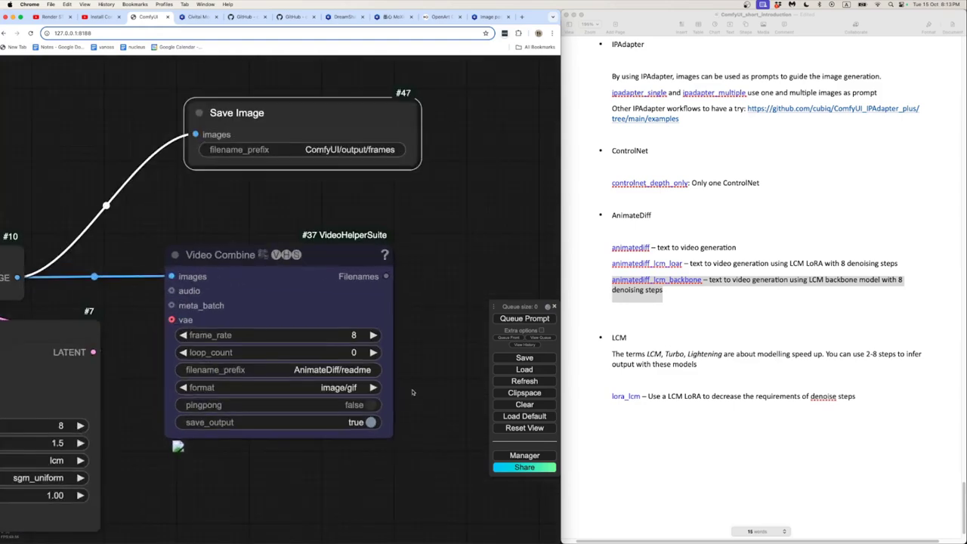
scroll(401, 371, "up", 1)
left_click(378, 370)
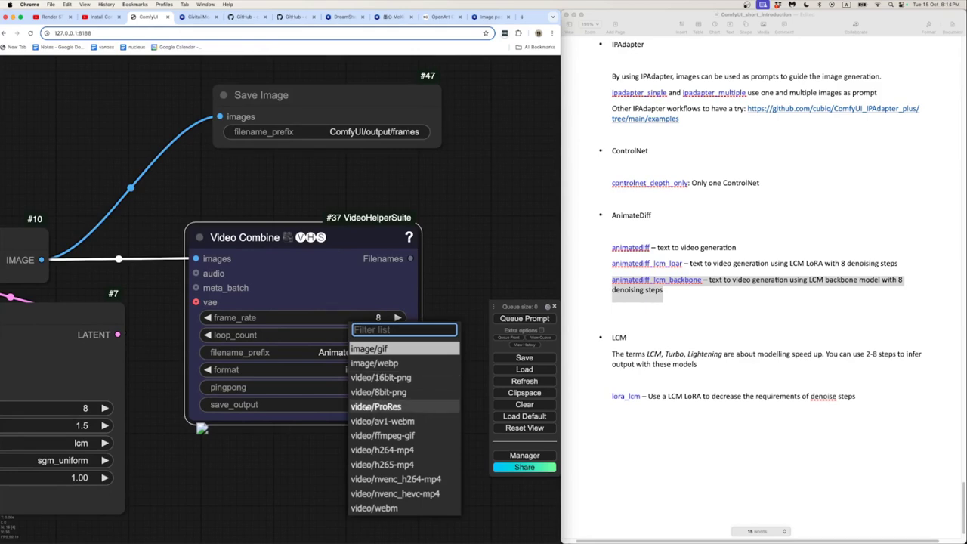
scroll(470, 294, "down", 4)
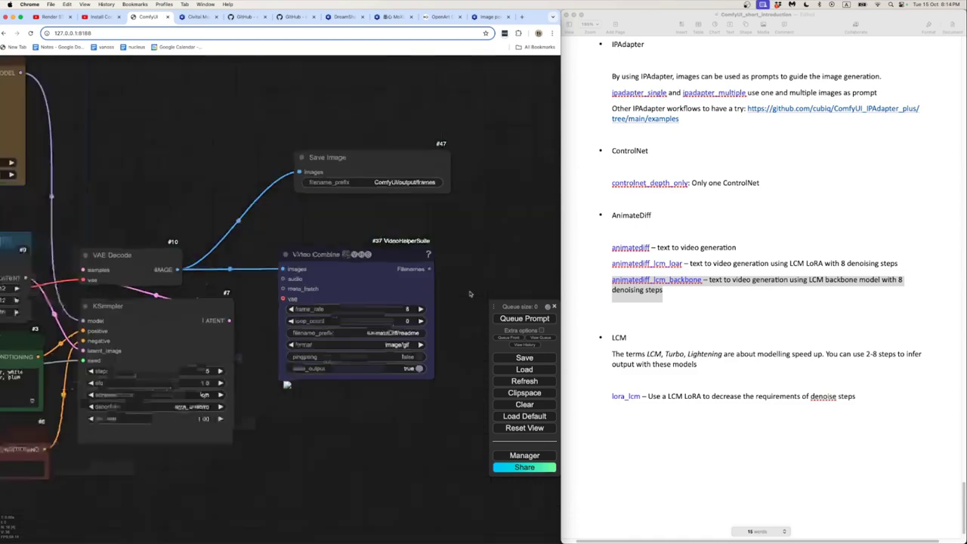
scroll(470, 294, "down", 1)
- Select the Save Image node and nudge it slightly left to line it up above Video Combine
left_click_drag(466, 270, 403, 303)
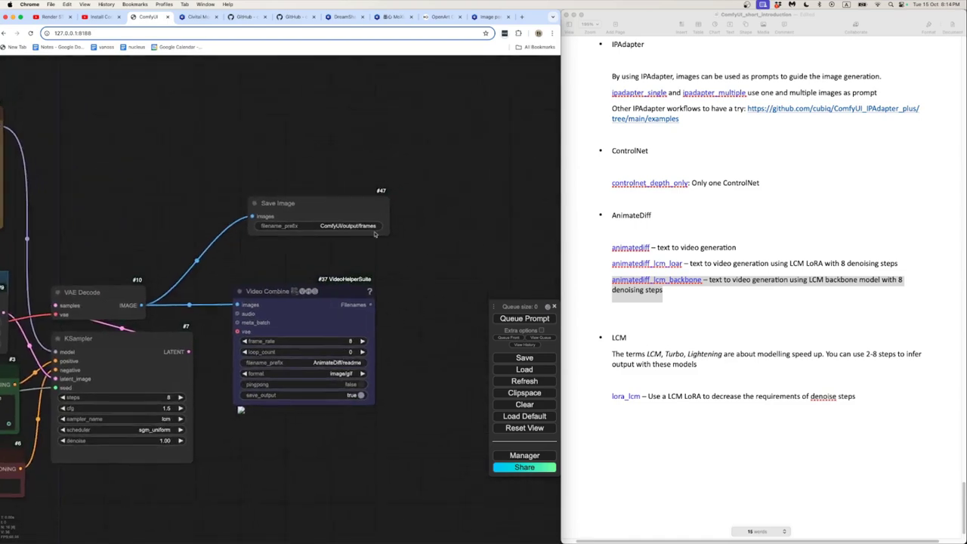
left_click(255, 204)
left_click(254, 203)
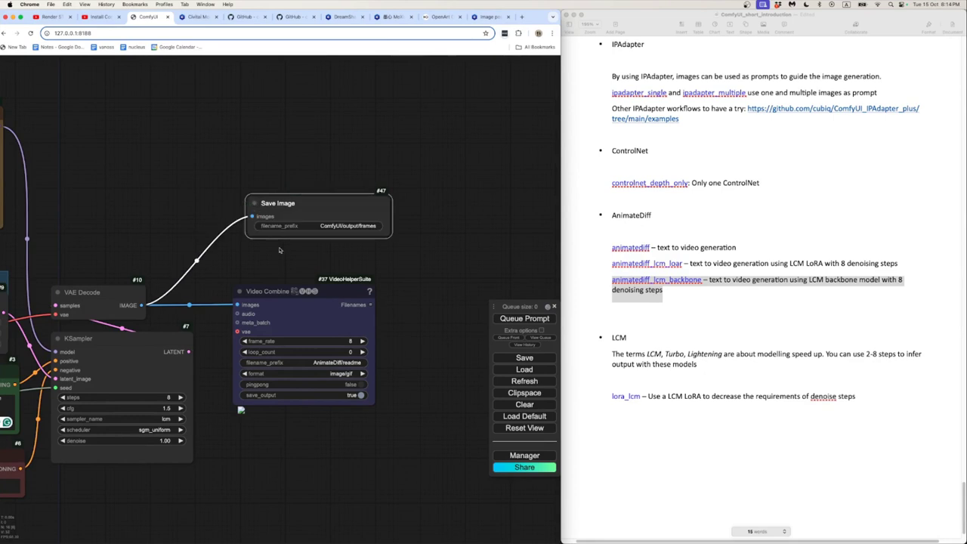
left_click_drag(289, 266, 324, 247)
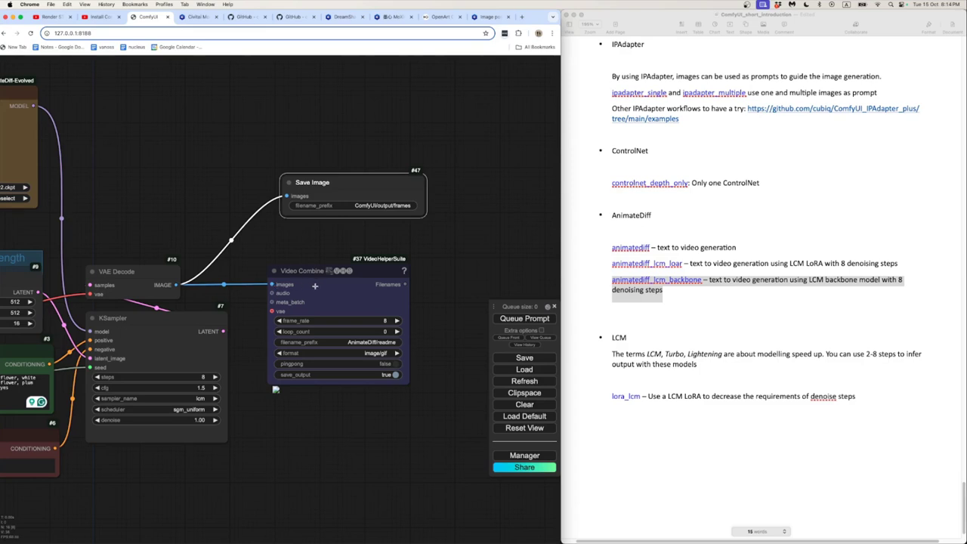
left_click_drag(342, 185, 330, 184)
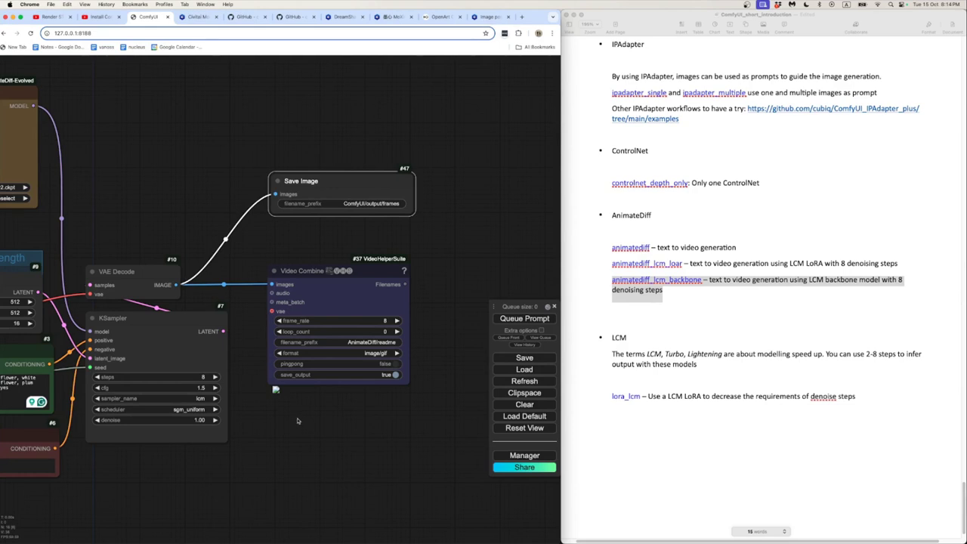
- Check the batch size in Empty Latent Image and queue the workflow for generation
scroll(295, 421, "down", 5)
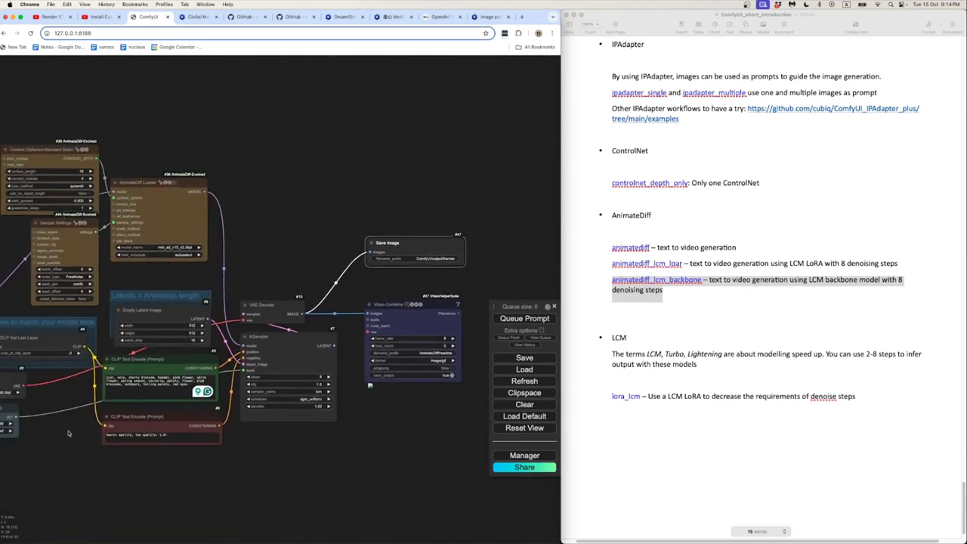
mouse_move(68, 433)
left_mouse_down()
mouse_move(196, 421)
mouse_move(77, 417)
left_mouse_up()
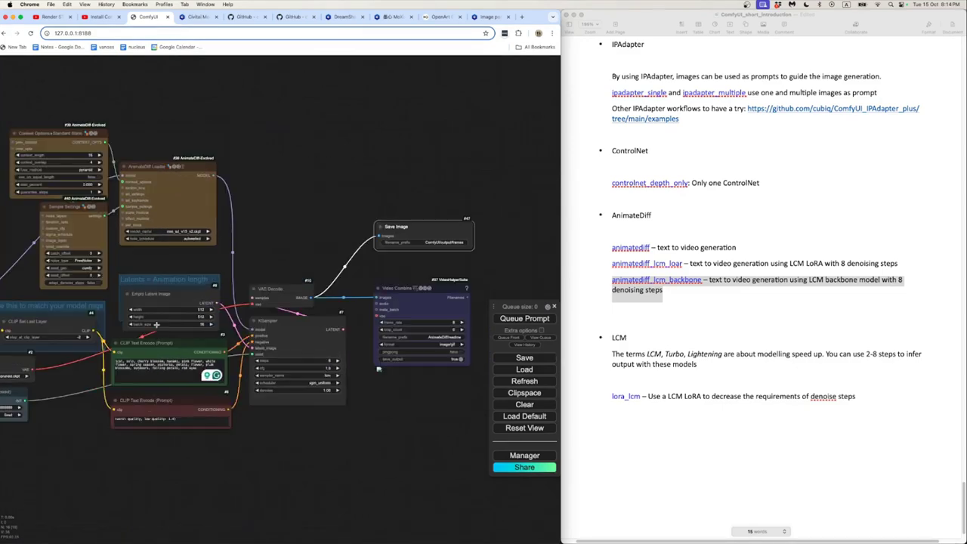
scroll(161, 325, "up", 5)
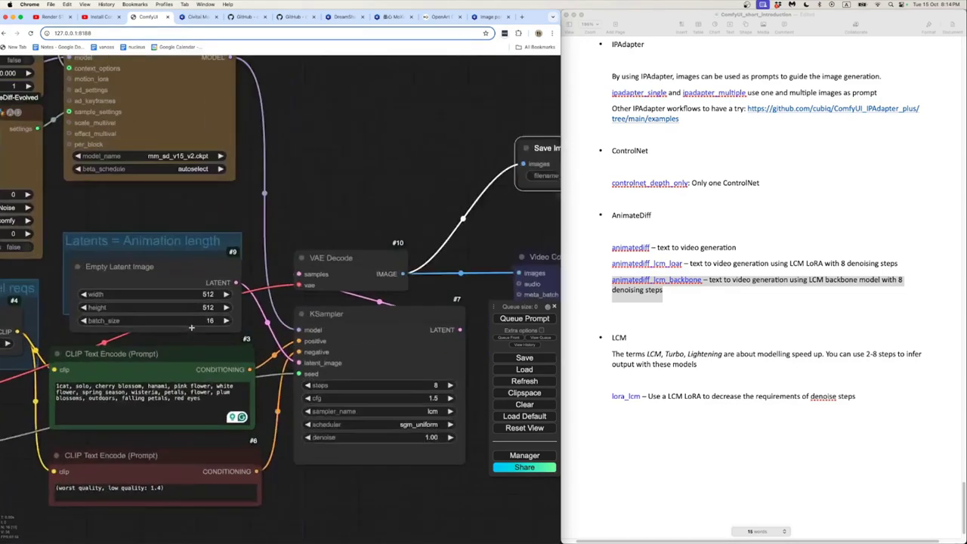
scroll(197, 331, "down", 4)
scroll(223, 348, "down", 1)
left_click_drag(356, 408, 296, 406)
left_click(514, 318)
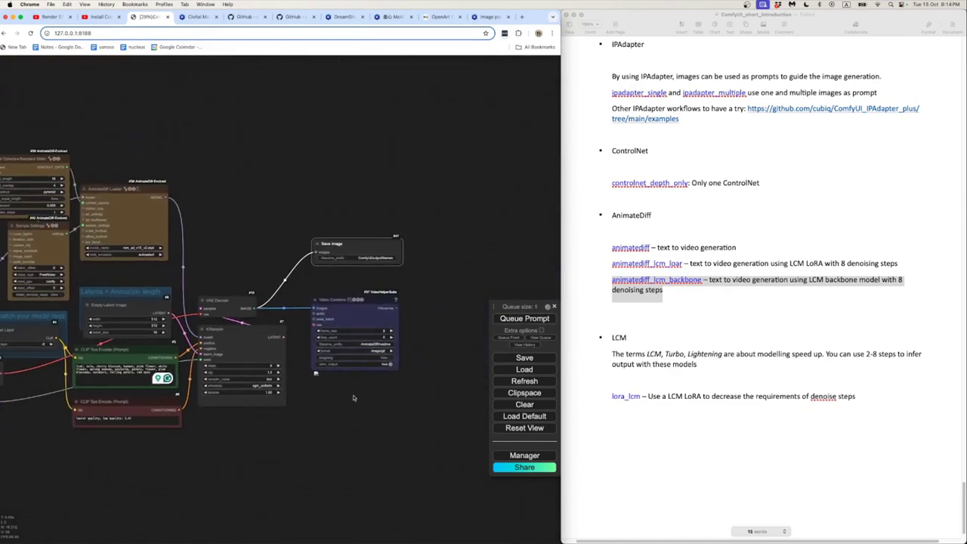
- Follow the generation progress in Terminal, and examine the finished cat animation in Video Combine and the frames in Save Image
key("super+Tab")
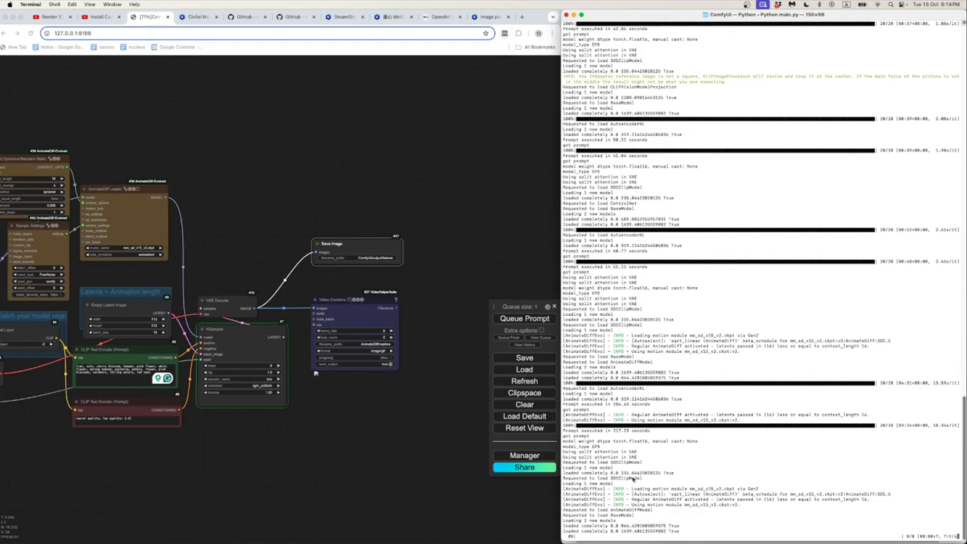
left_click(370, 429)
scroll(370, 429, "up", 10)
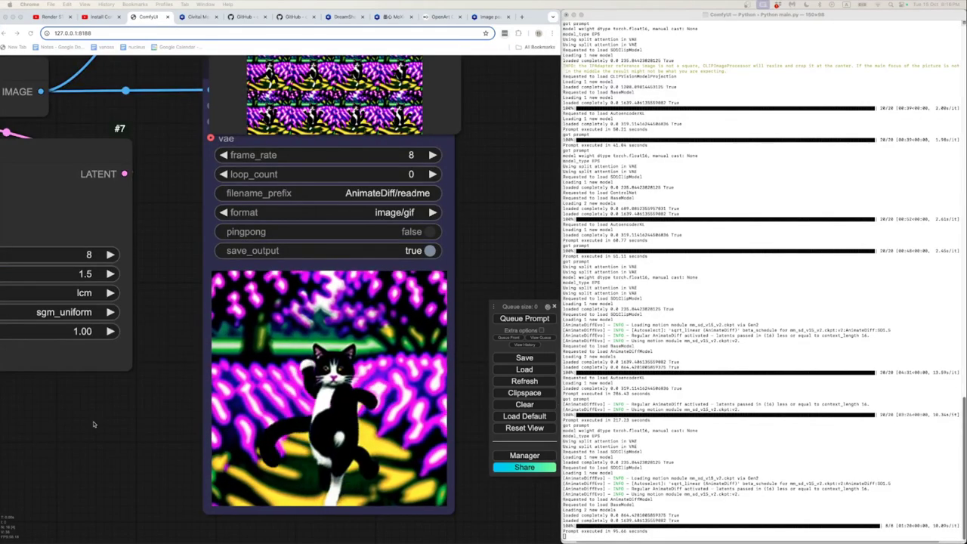
scroll(94, 424, "down", 1)
scroll(94, 425, "down", 7)
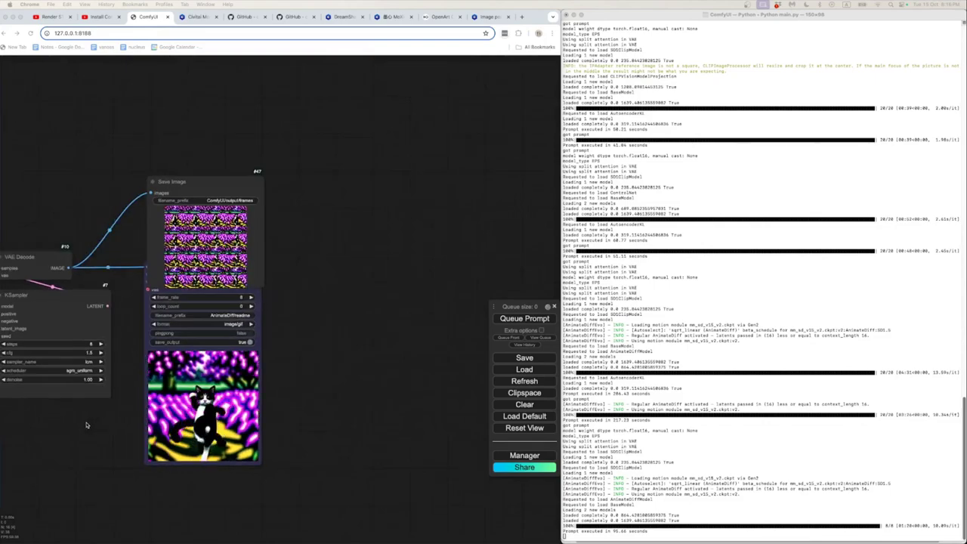
scroll(129, 432, "up", 4)
scroll(129, 432, "up", 6)
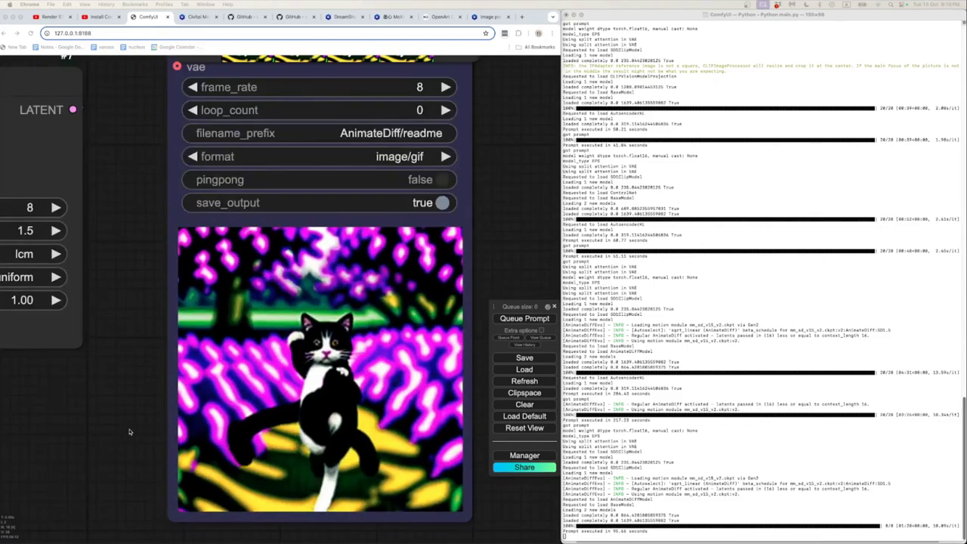
scroll(129, 432, "down", 6)
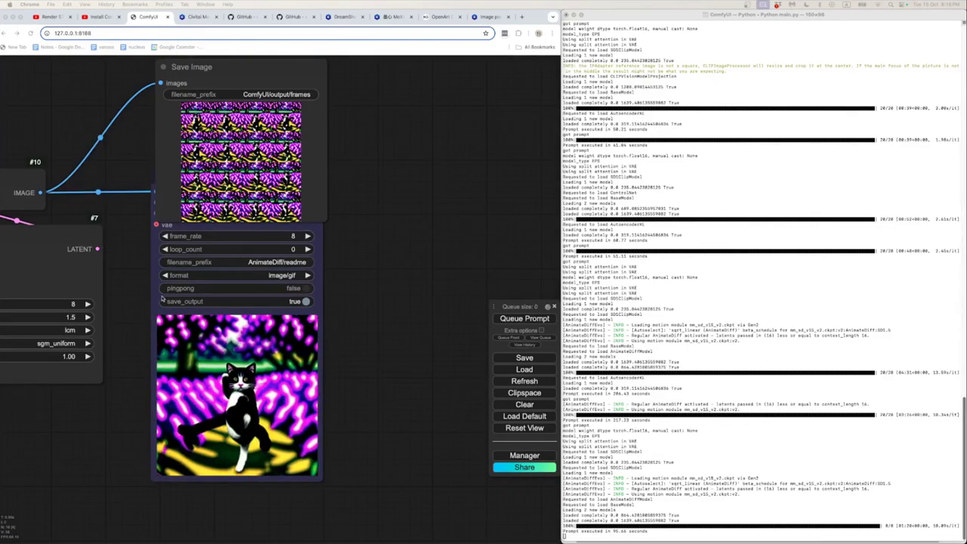
scroll(350, 259, "down", 5)
scroll(351, 258, "up", 3)
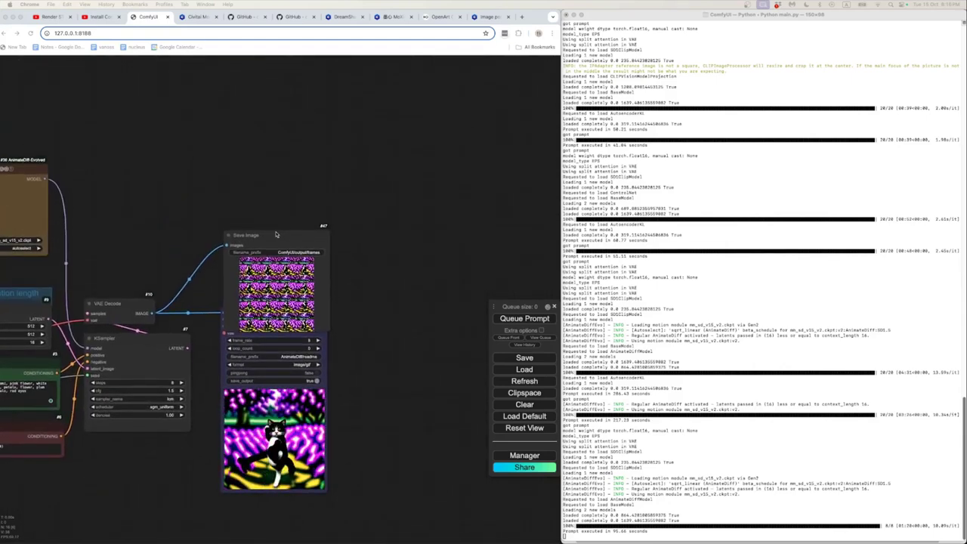
- Move the Save Image node up so that it no longer overlaps Video Combine
left_click_drag(283, 234, 280, 182)
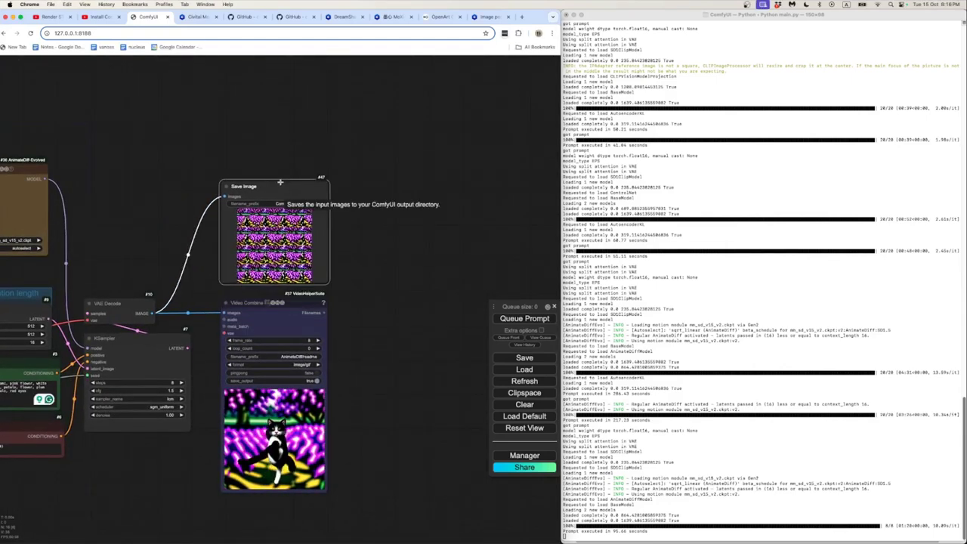
scroll(347, 299, "up", 3)
scroll(424, 291, "left", 3)
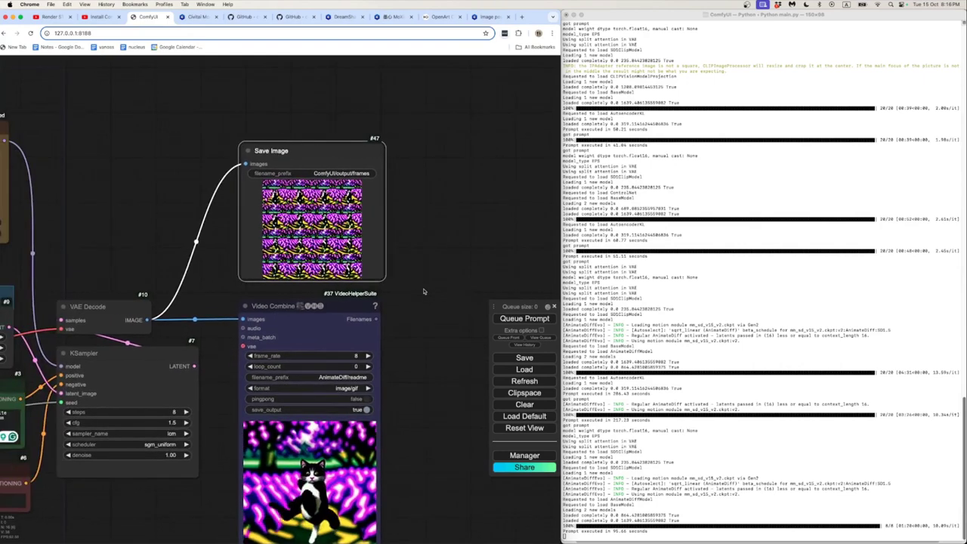
- Switch to Finder, open the output folder inside output/ComfyUI, and preview frames_00001_.png
key("super+Tab")
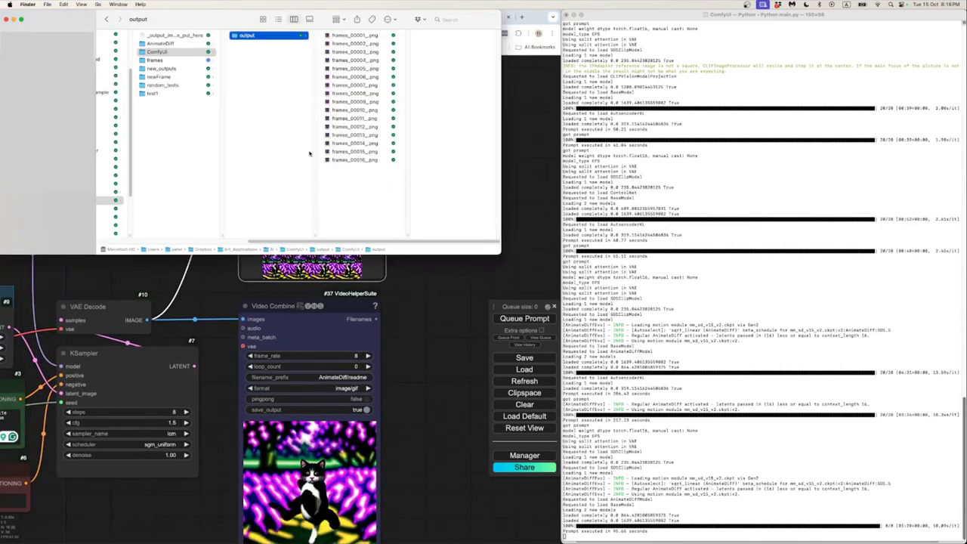
scroll(189, 69, "left", 5)
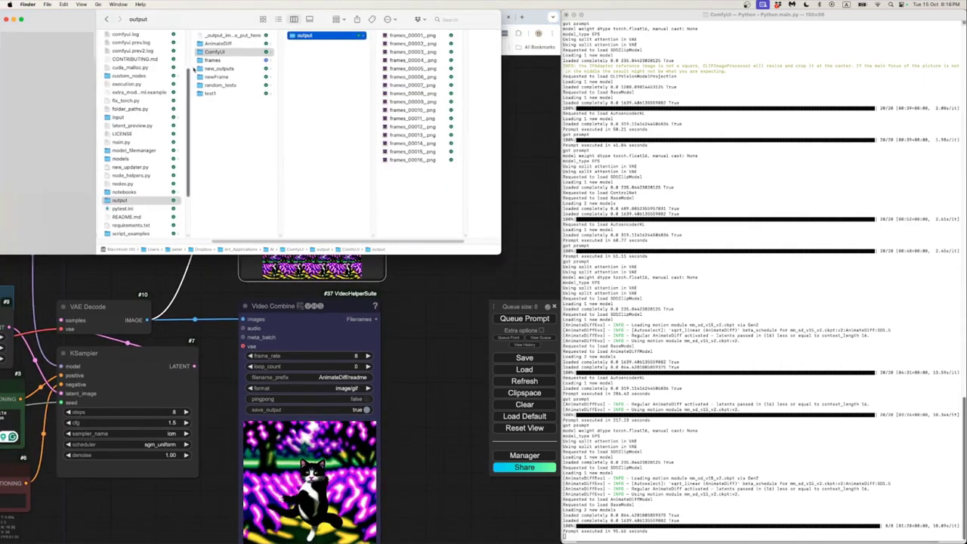
left_click(212, 52)
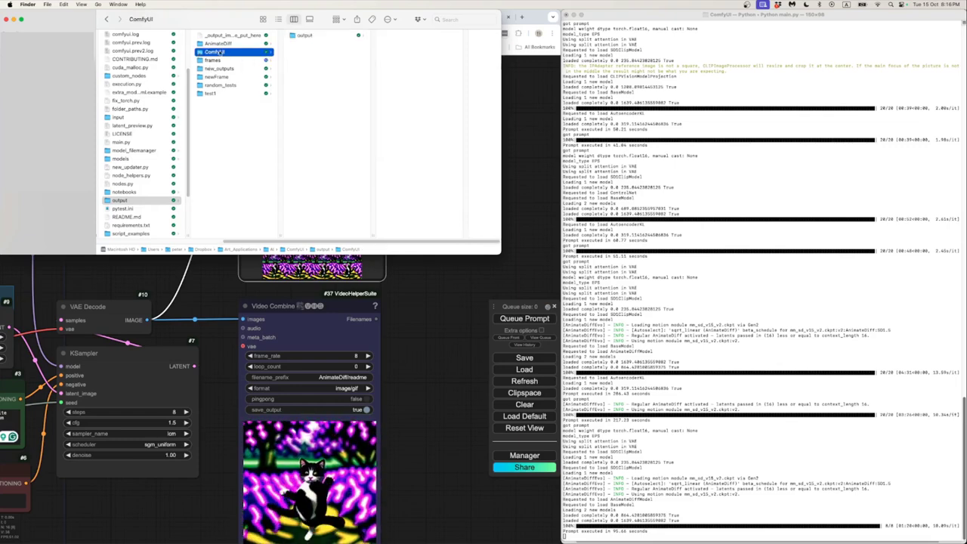
left_click(290, 36)
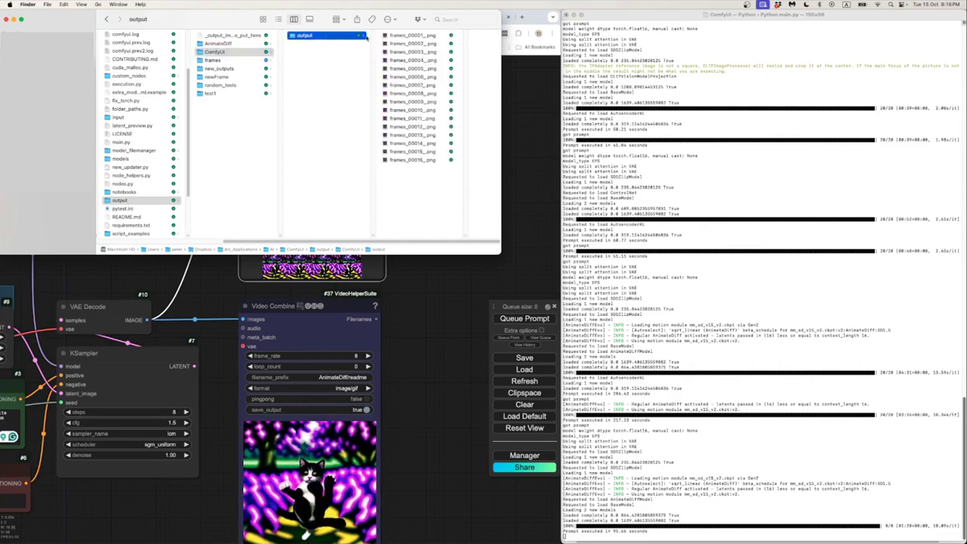
left_click(393, 35)
key("space")
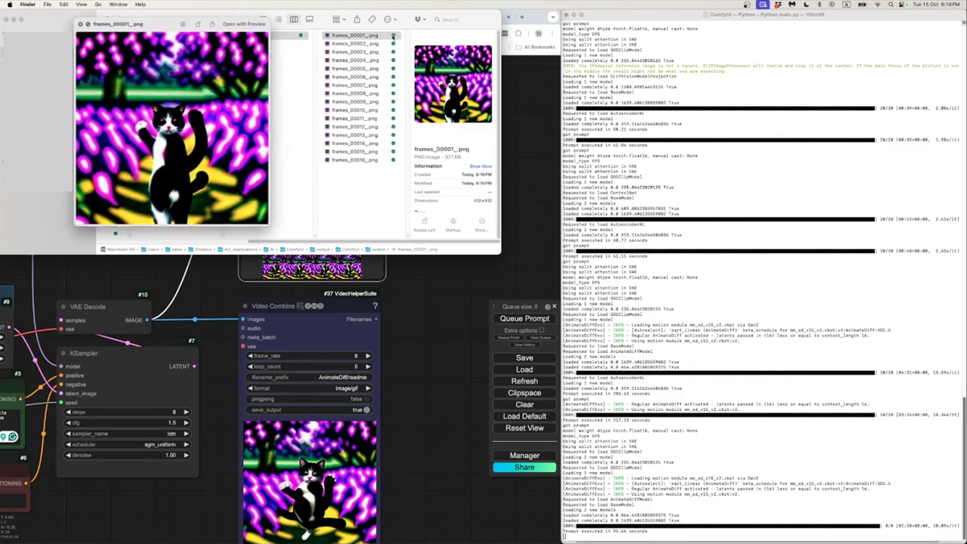
- Step back and forth through the previews of the exported cat frames to check the motion, and close the preview
key("Down")
key("Down")
key("Down")
key("Down")
key("Down")
key("Down")
key("Down")
key("Down")
key("Down")
key("Down")
key("Down")
key("Down")
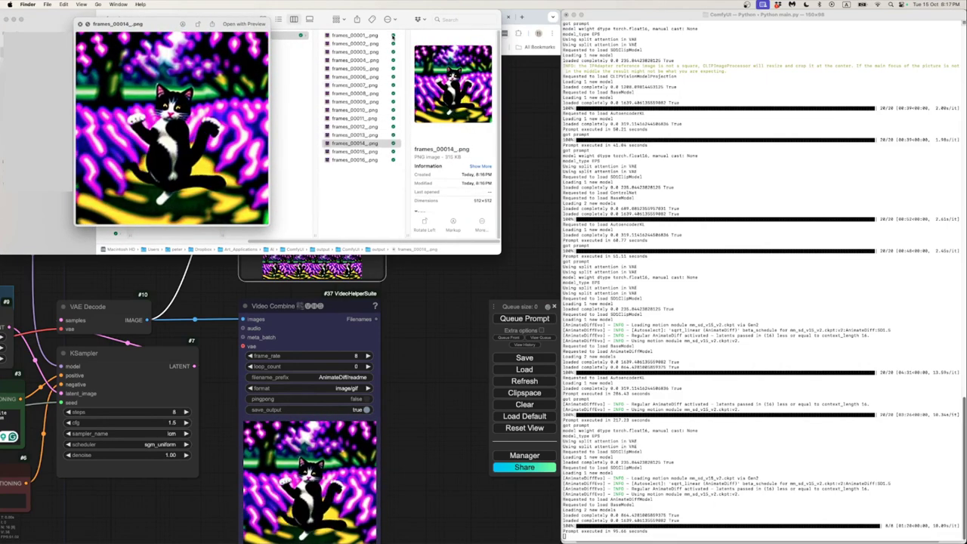
key("Up")
key("Up")
key("Up")
key("Up")
key("Up")
key("Up")
key("Up")
key("Up")
key("Up")
key("Up")
key("Up")
key("Up")
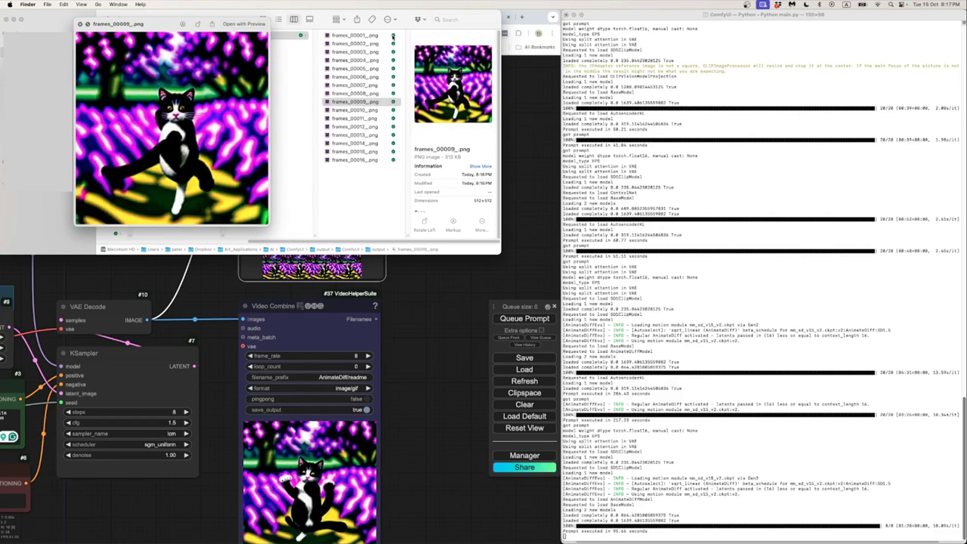
key("Down")
key("Down")
key("Down")
key("Down")
key("Down")
key("Down")
key("Down")
key("Down")
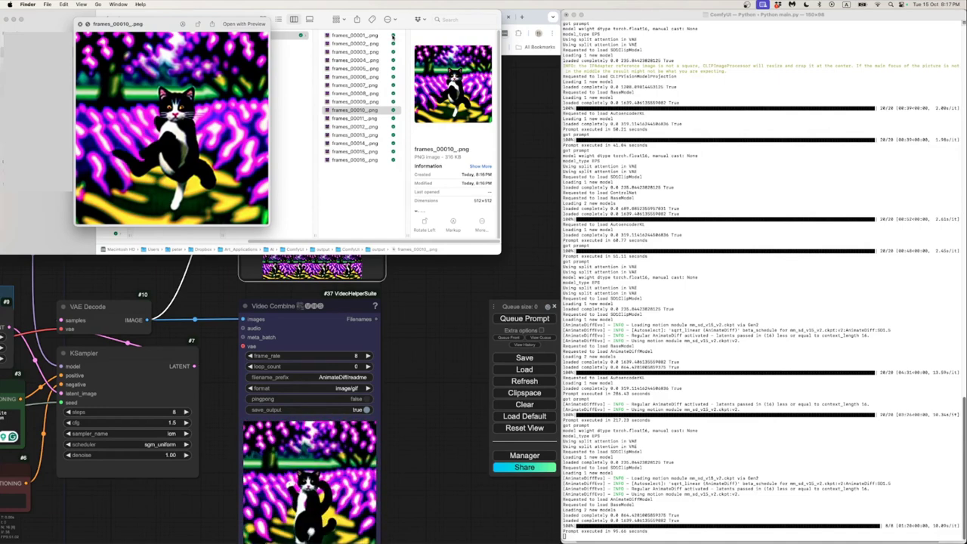
key("Down")
key("Down")
key("Down")
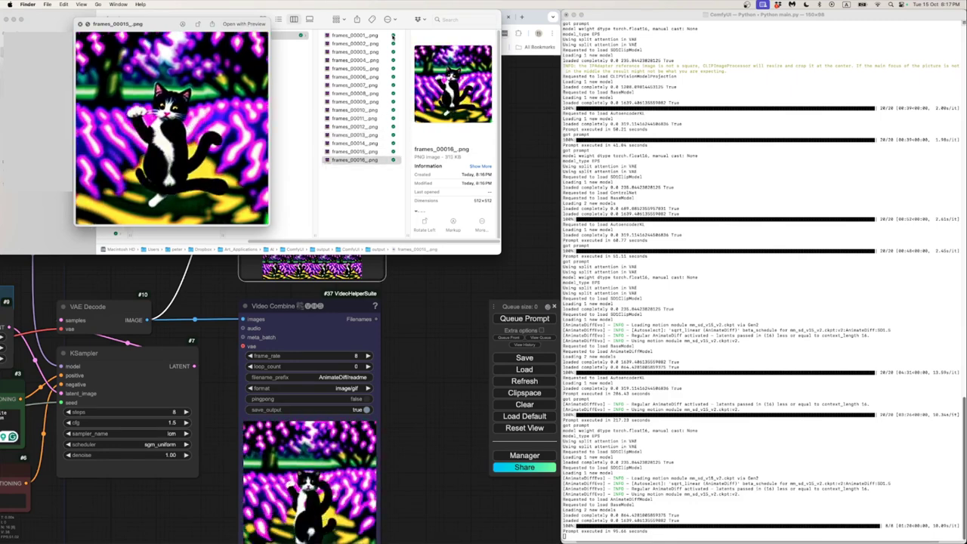
key("Up")
key("Up")
key("Up")
key("Up")
key("Up")
key("Up")
key("Up")
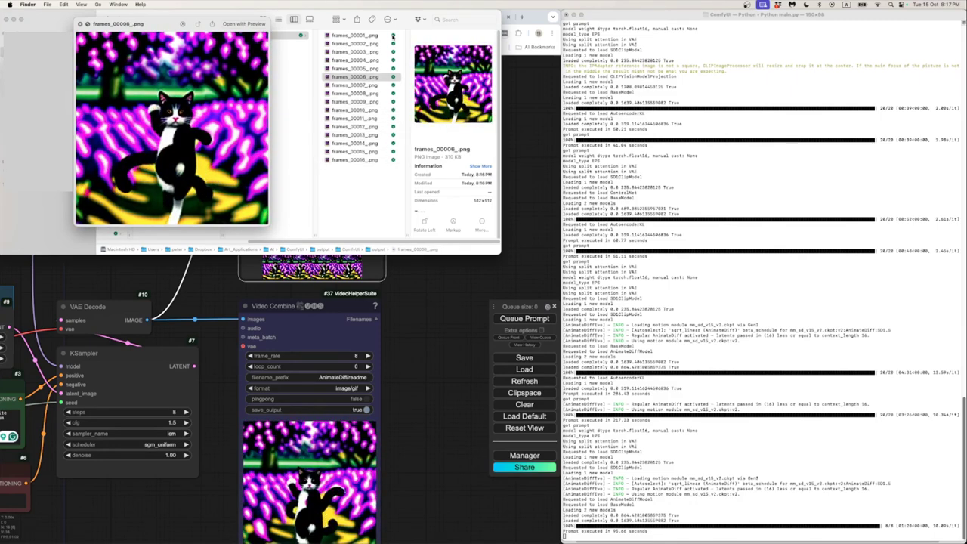
key("space")
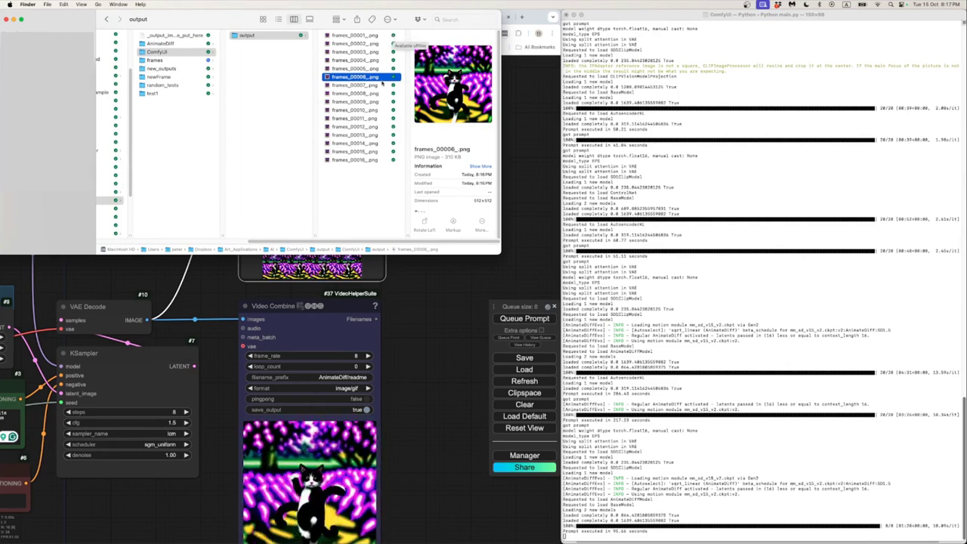
- Switch to the ComfyUI_short_introduction document in Pages and read the LCM section, highlighting its text up to the lora_lcm line
left_click(419, 278)
scroll(405, 280, "down", 10)
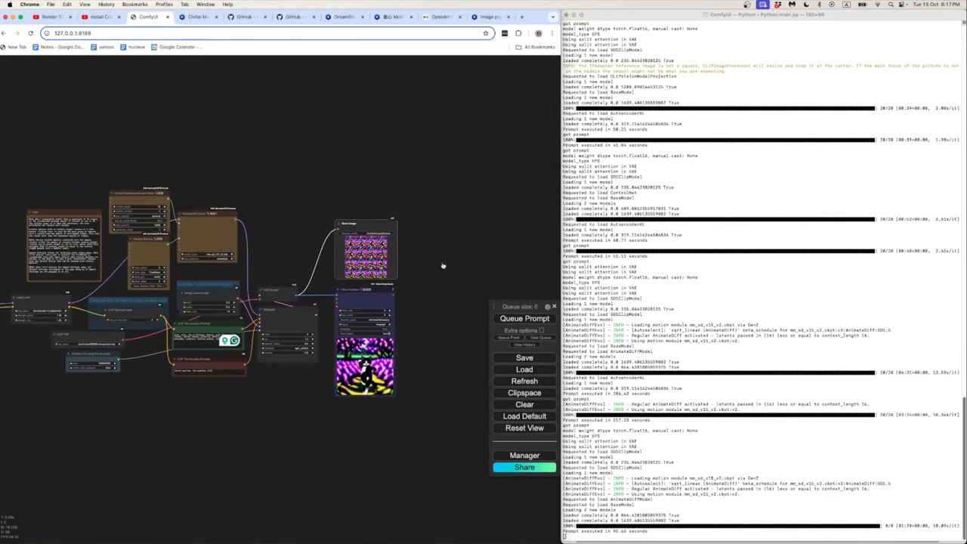
key("super+Tab")
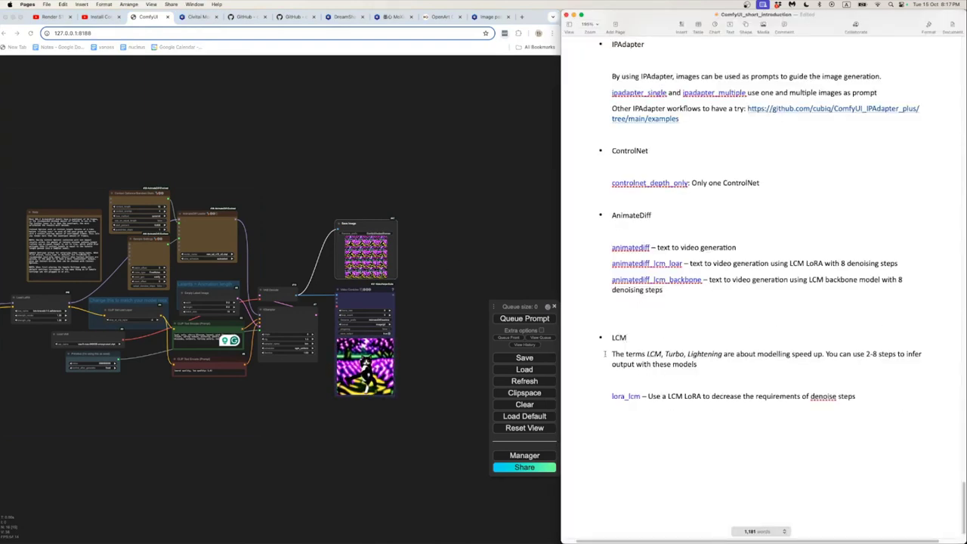
left_click_drag(605, 353, 744, 365)
left_click_drag(855, 388, 860, 397)
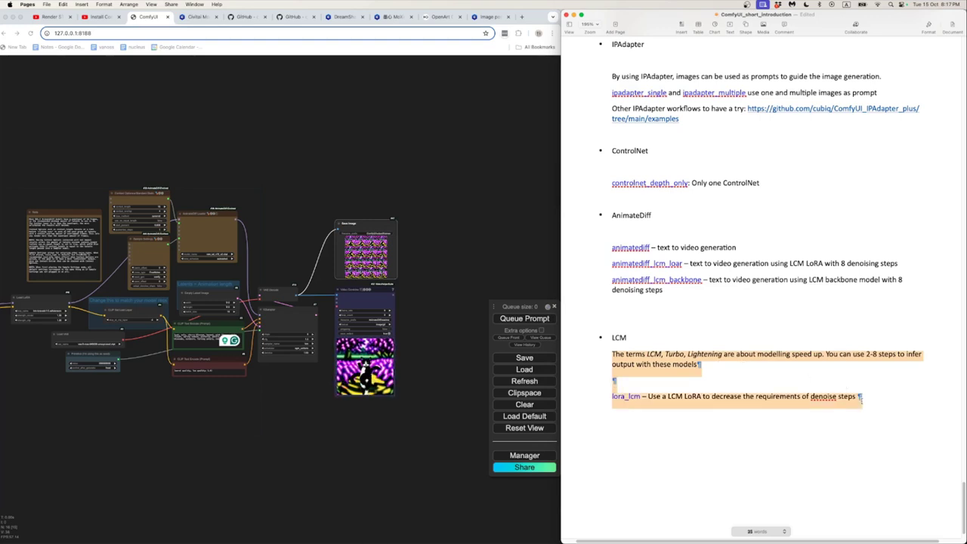
left_click(741, 412)
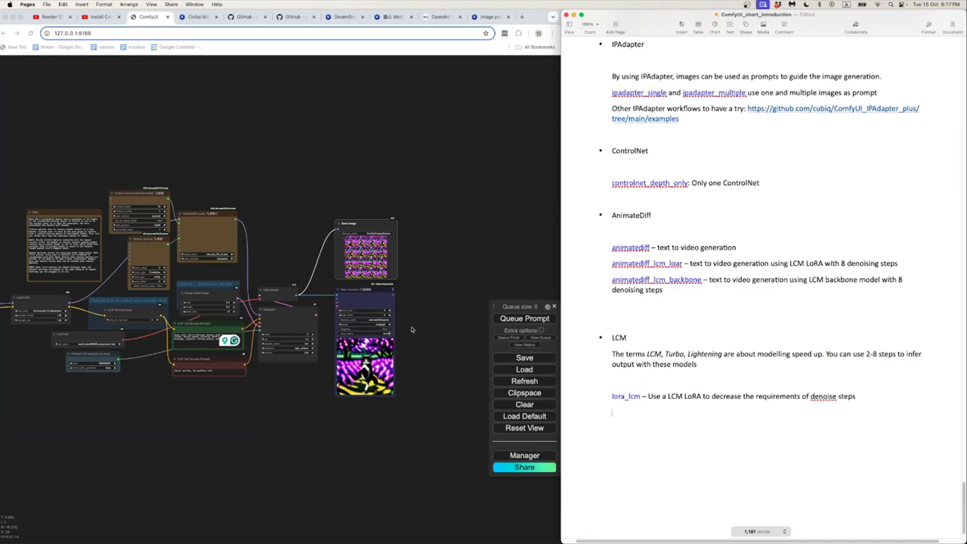
- Return to ComfyUI in Chrome and examine the KSampler's steps, cfg and sampler settings in the animation workflow
left_click(436, 306)
scroll(446, 306, "up", 3)
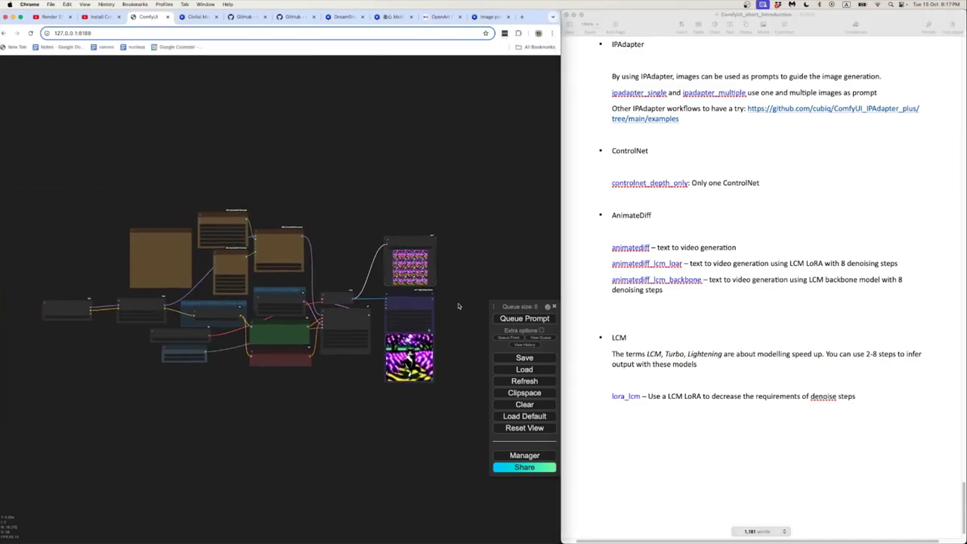
scroll(454, 308, "up", 3)
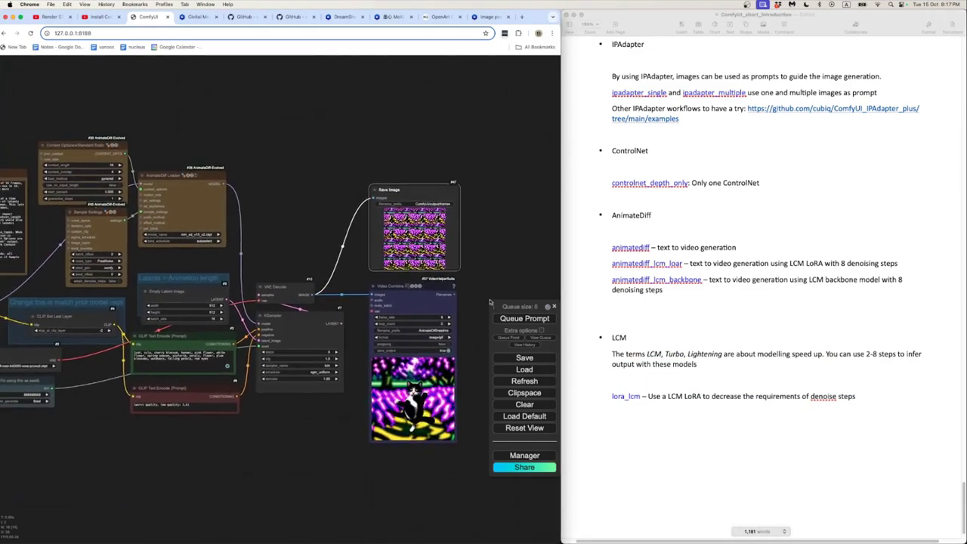
scroll(349, 337, "up", 5)
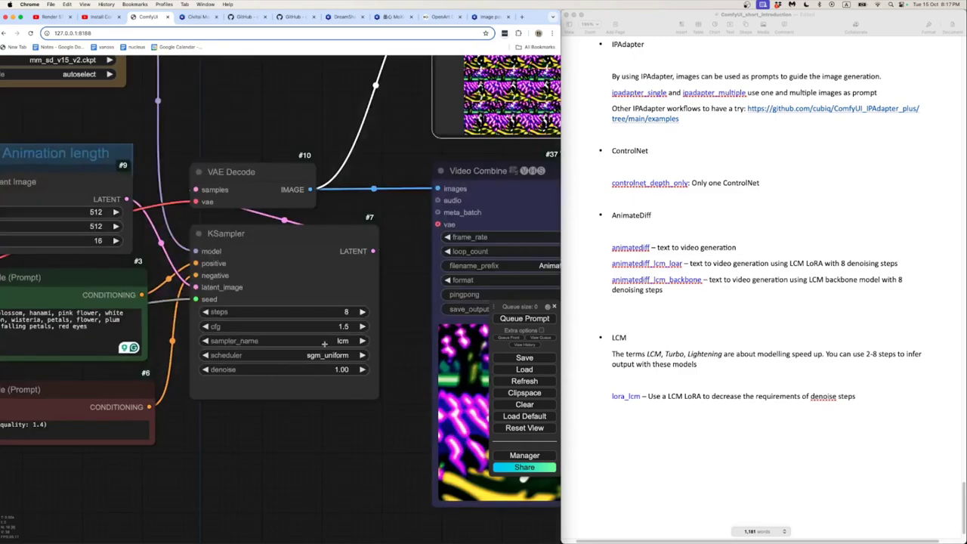
scroll(317, 348, "down", 6)
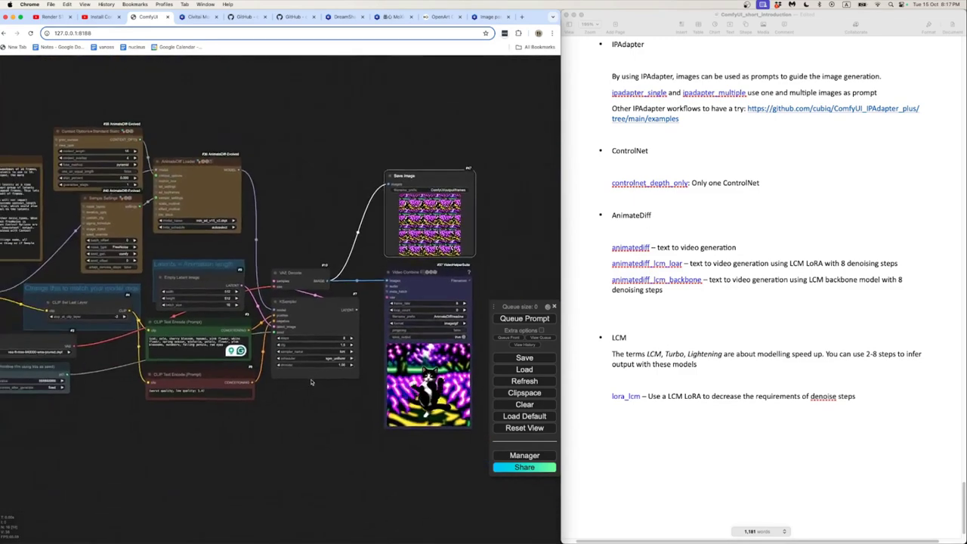
- Load the lora_lcm.json workflow from the Comfy_workflows folder in Finder onto the ComfyUI canvas
key("super+Tab")
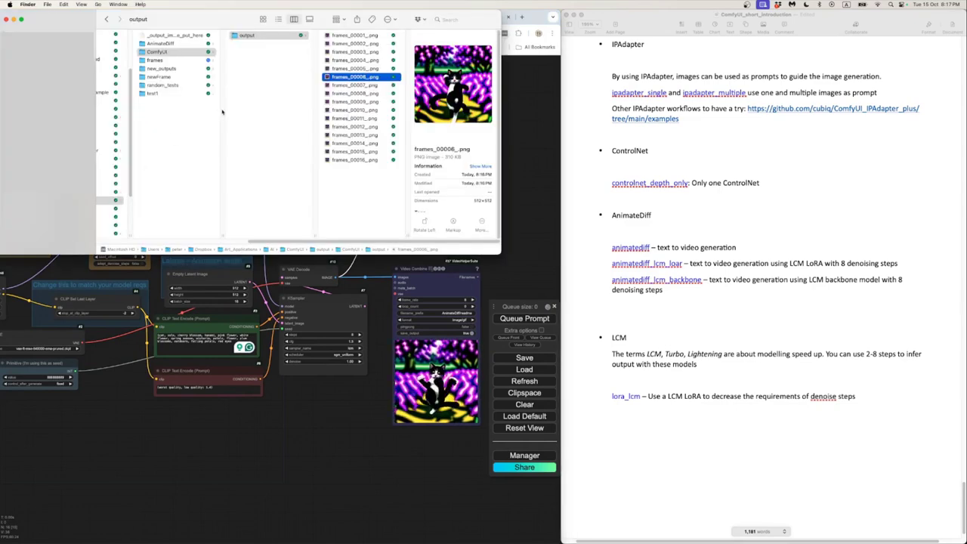
left_click(114, 42)
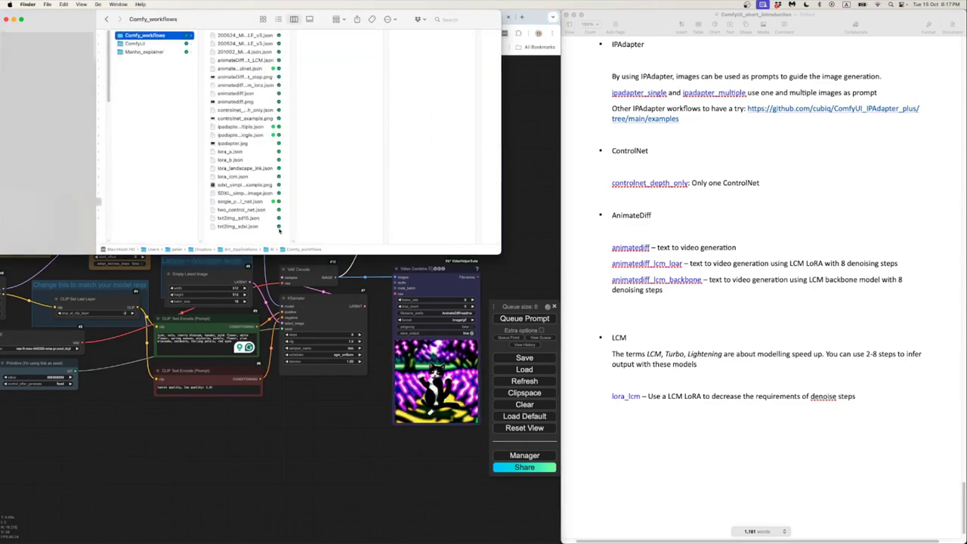
left_click_drag(294, 239, 398, 238)
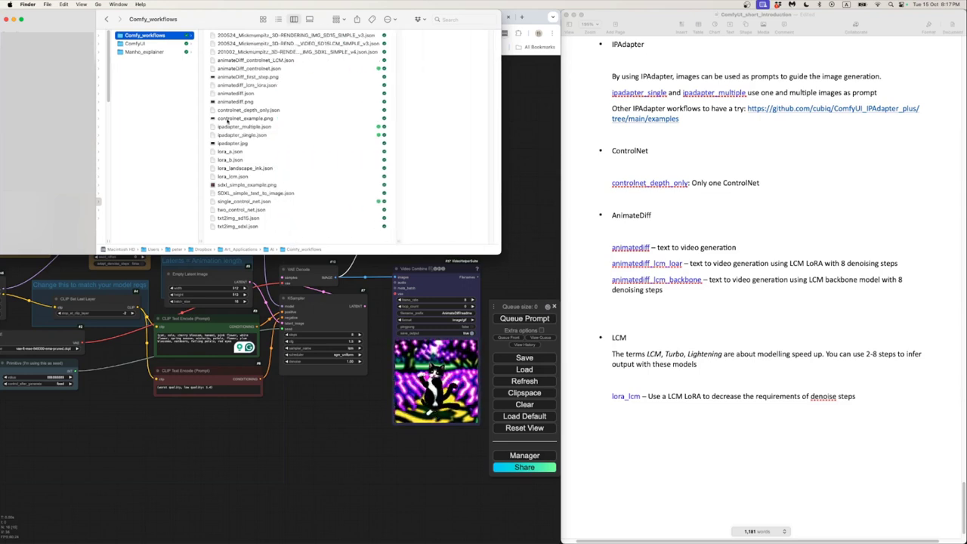
left_click_drag(228, 178, 314, 438)
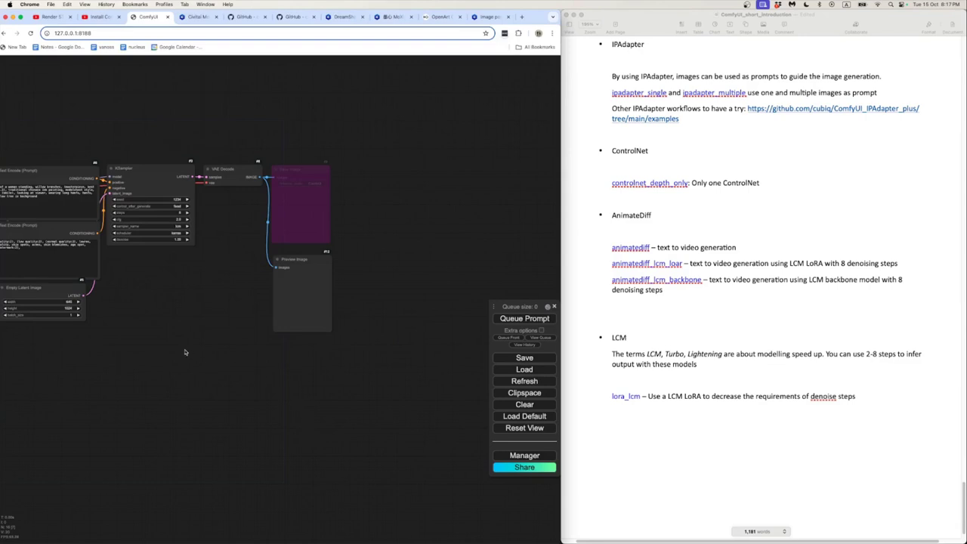
- Examine the loaded workflow from Load Checkpoint and Load LoRA through the prompts and Empty Latent Image to the KSampler
scroll(185, 353, "up", 10)
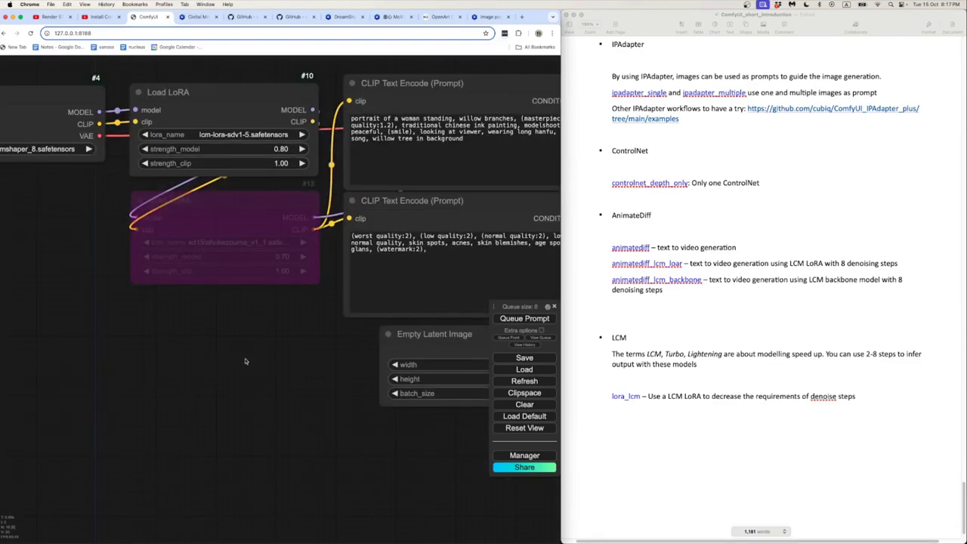
scroll(218, 317, "down", 3)
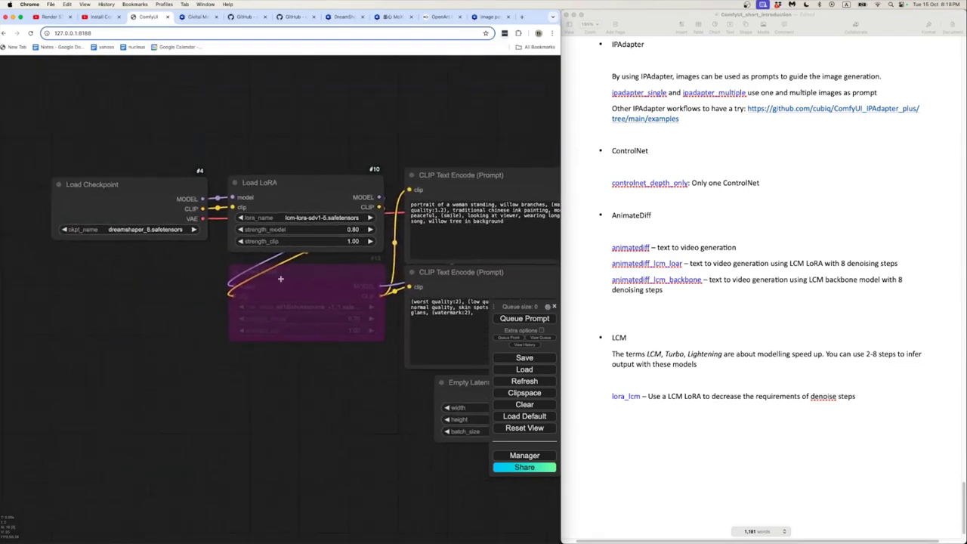
left_click(260, 182)
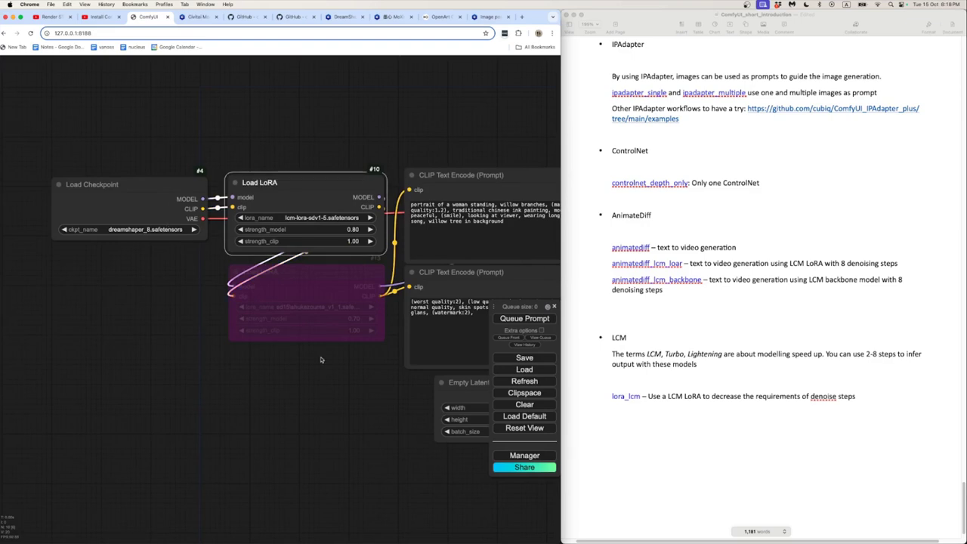
scroll(317, 256, "down", 1)
scroll(333, 227, "right", 5)
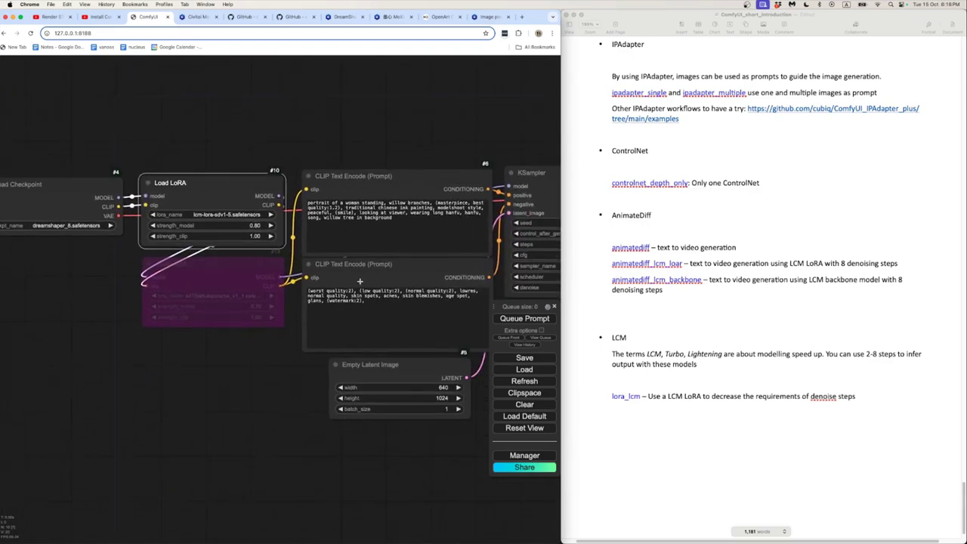
scroll(284, 392, "down", 1)
scroll(278, 363, "right", 4)
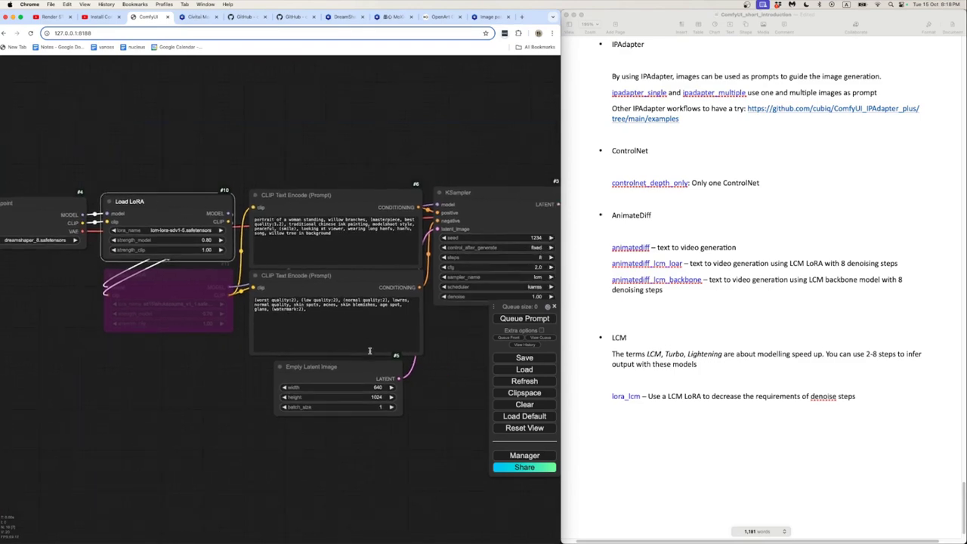
scroll(425, 376, "down", 1)
scroll(425, 376, "right", 8)
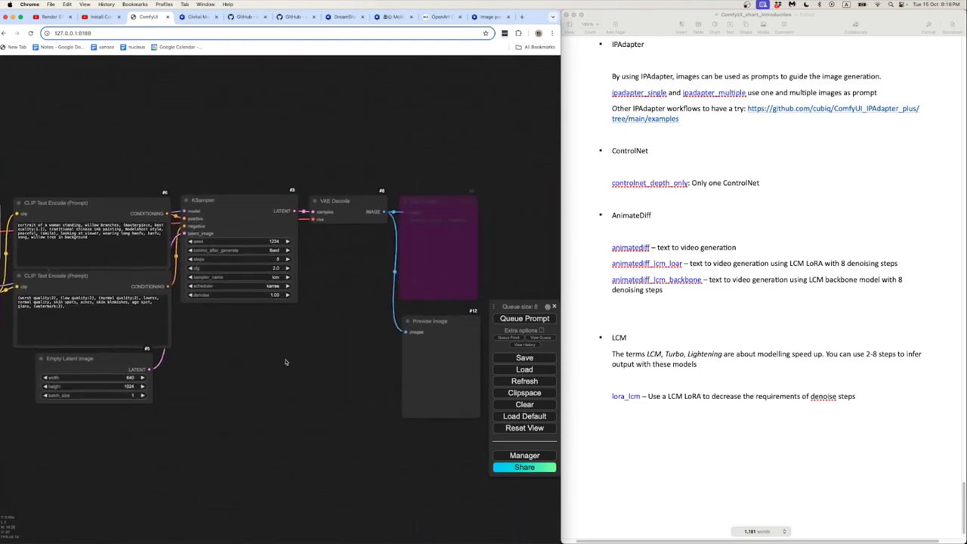
- Toggle the bypass on the Save Image node and restore it
scroll(303, 369, "up", 1)
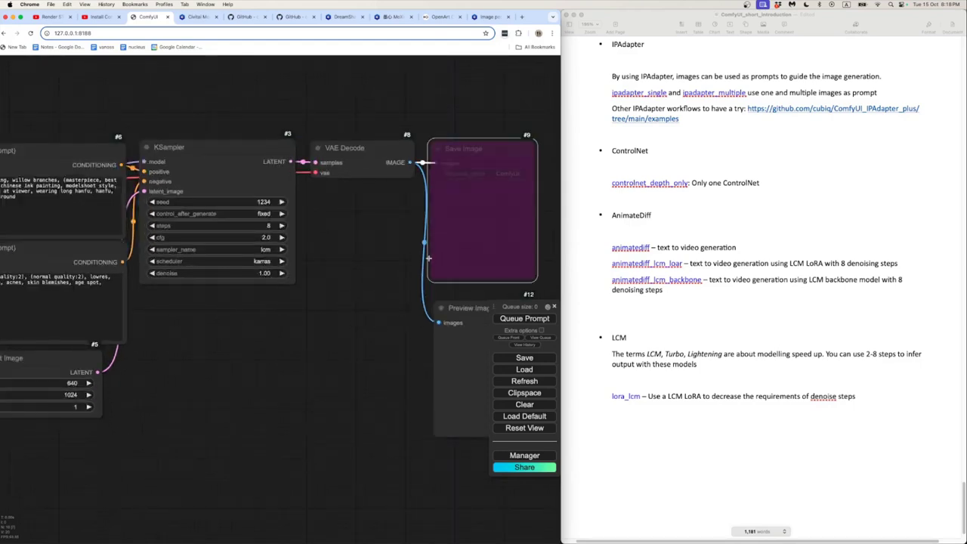
scroll(365, 279, "right", 1)
scroll(365, 279, "right", 1)
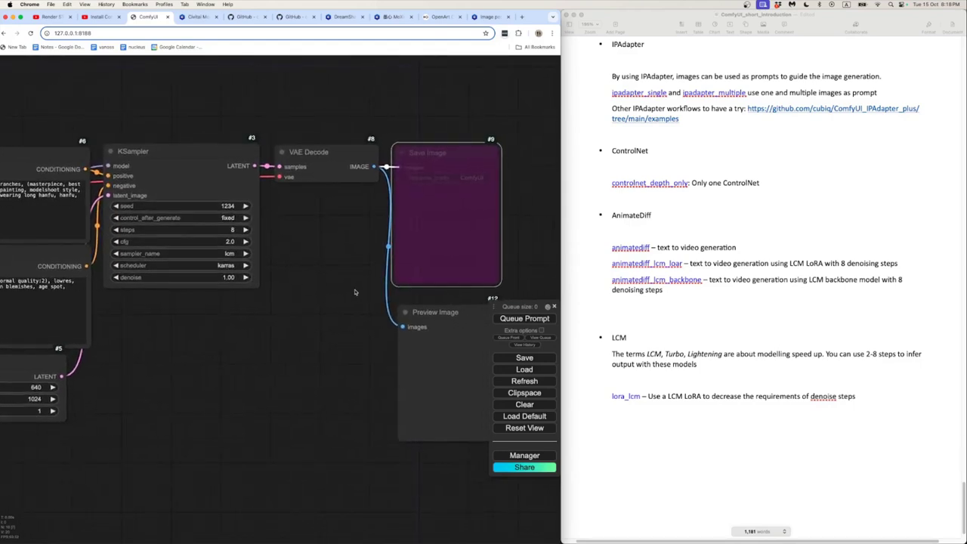
key("ctrl+b")
key("ctrl+b")
- Set the Load Checkpoint node's model to SD_1_5/dreamshaper_8LCM.safetensors
scroll(348, 306, "down", 3)
left_click_drag(250, 354, 396, 339)
left_click_drag(155, 328, 284, 346)
scroll(193, 350, "up", 3)
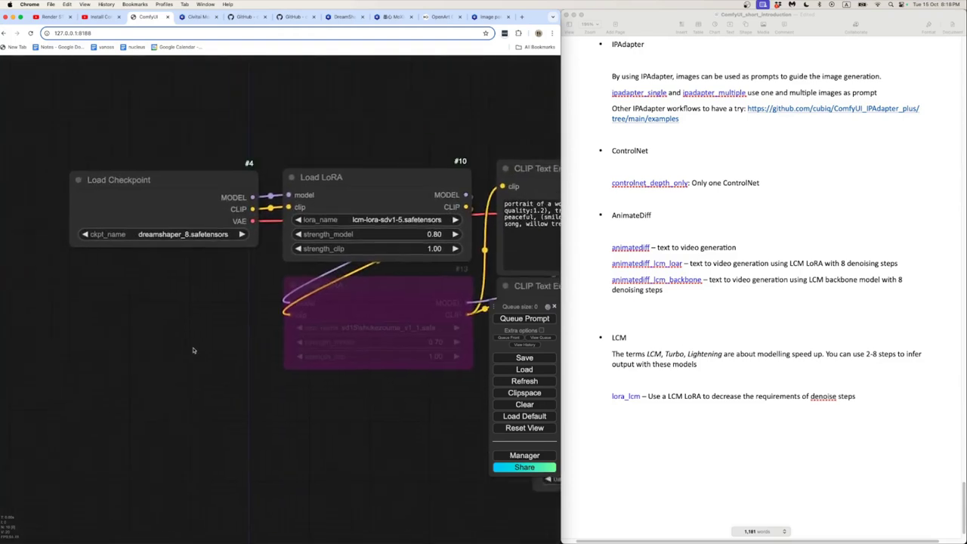
left_click(185, 240)
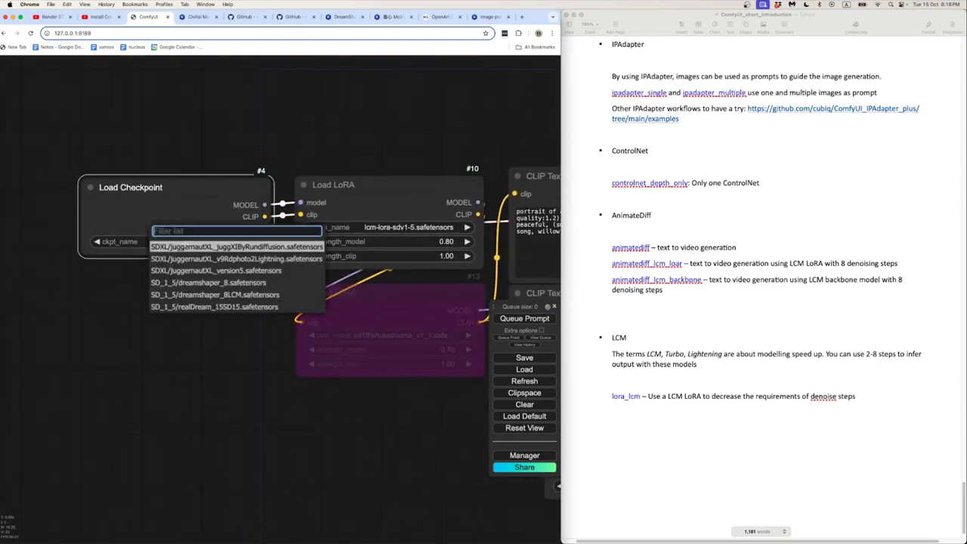
left_click(208, 295)
- Choose lcm-lora-sdv1-5.safetensors as the LoRA in the active Load LoRA node
scroll(270, 335, "right", 5)
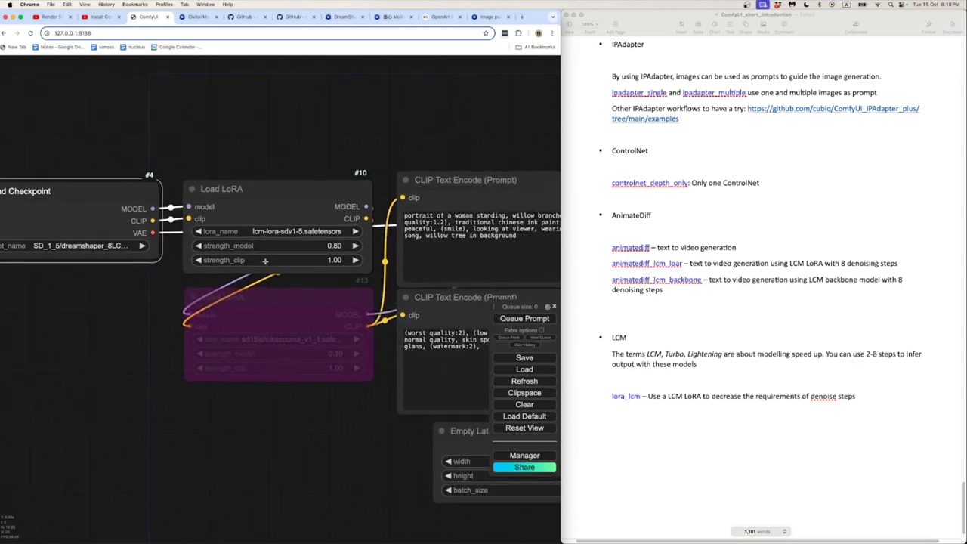
left_click(275, 230)
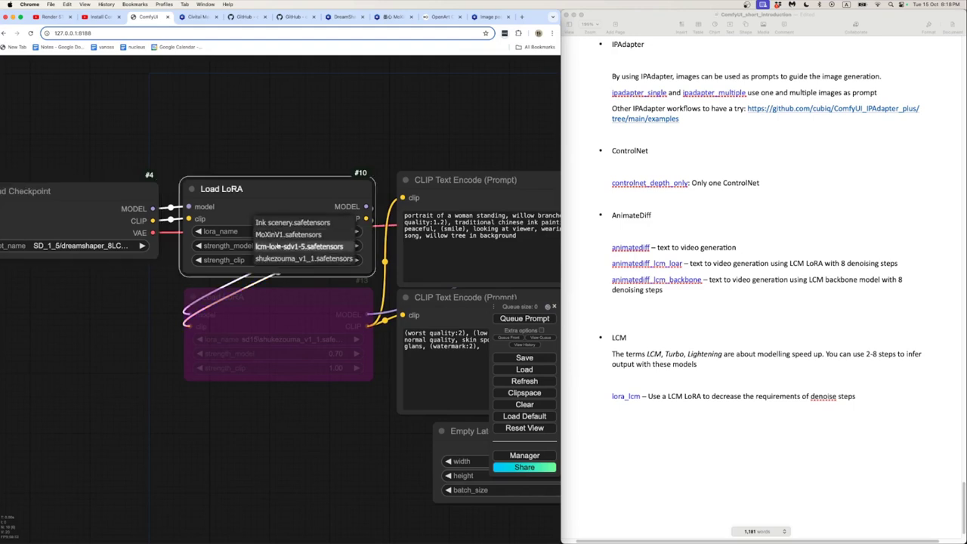
left_click(279, 247)
- Replace "woman" with "elephant" in the positive prompt's CLIP Text Encode node
scroll(226, 302, "down", 3)
scroll(221, 306, "right", 5)
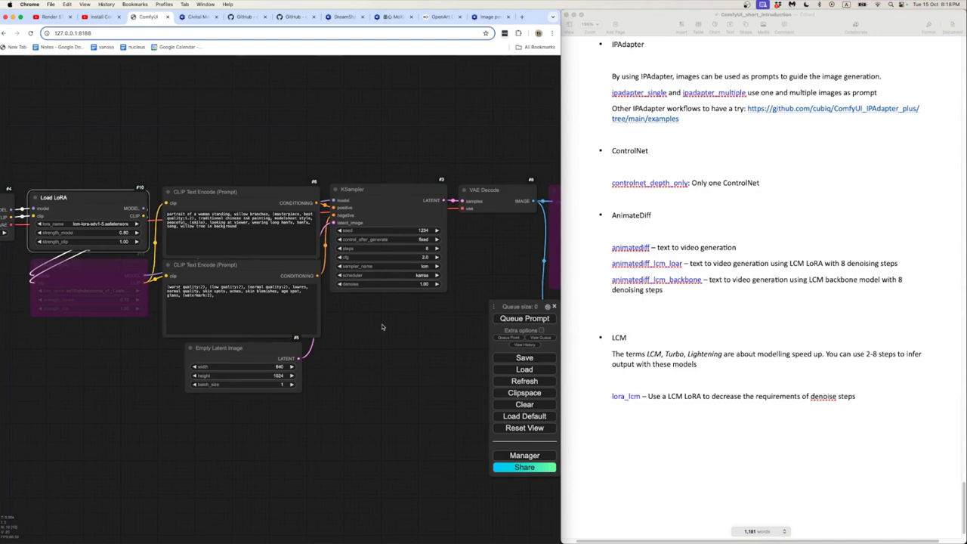
mouse_move(383, 326)
left_mouse_down()
mouse_move(182, 325)
mouse_move(376, 330)
left_mouse_up()
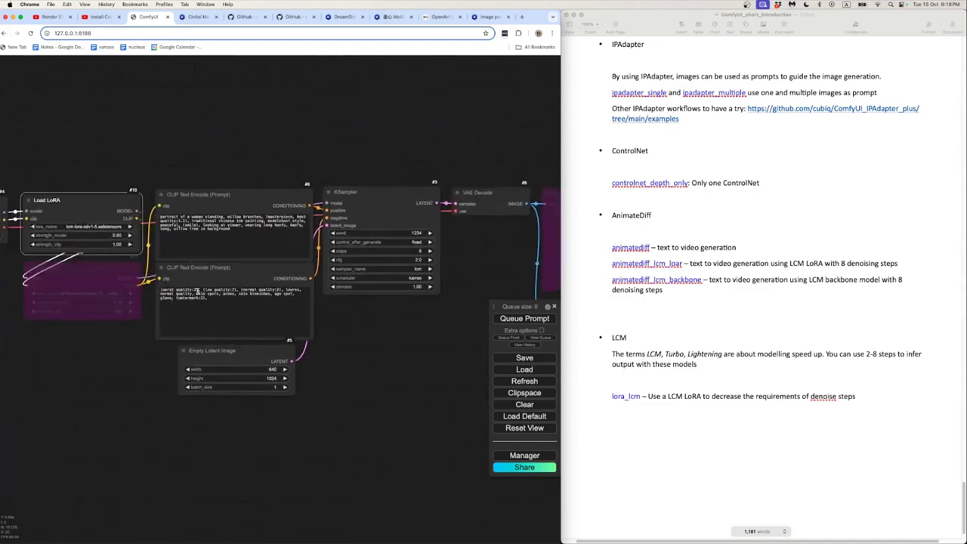
scroll(217, 249, "up", 8)
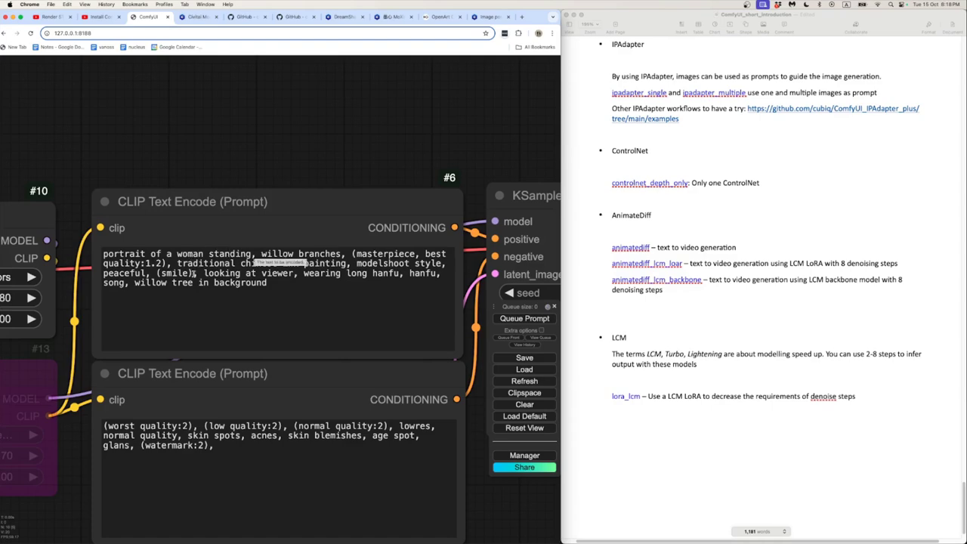
scroll(287, 174, "down", 5)
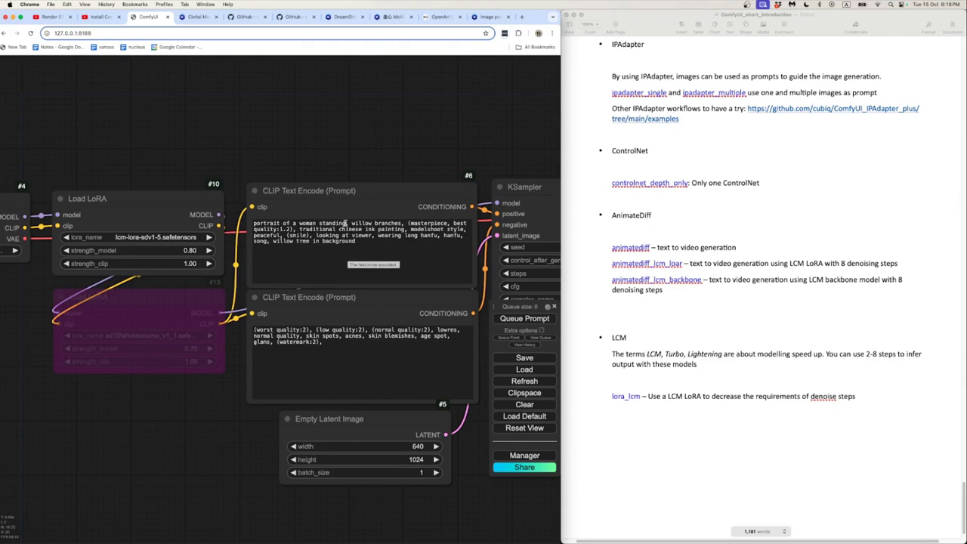
left_click_drag(346, 224, 309, 223)
double_click(309, 223)
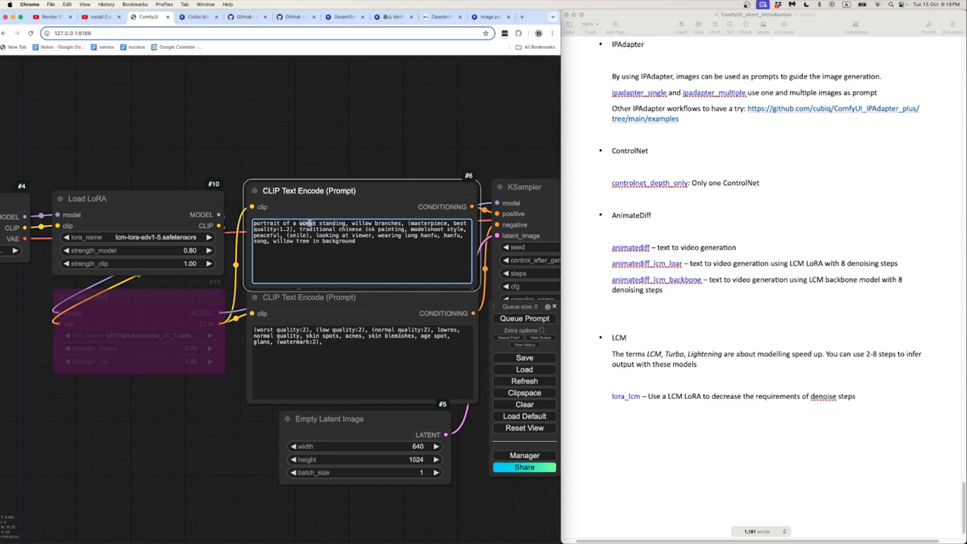
type("elepn")
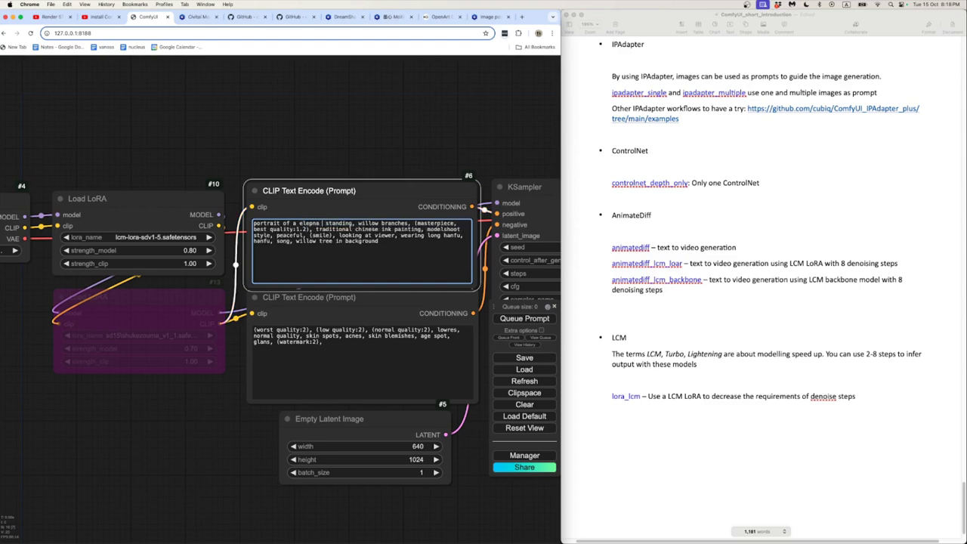
key("BackSpace")
type("h")
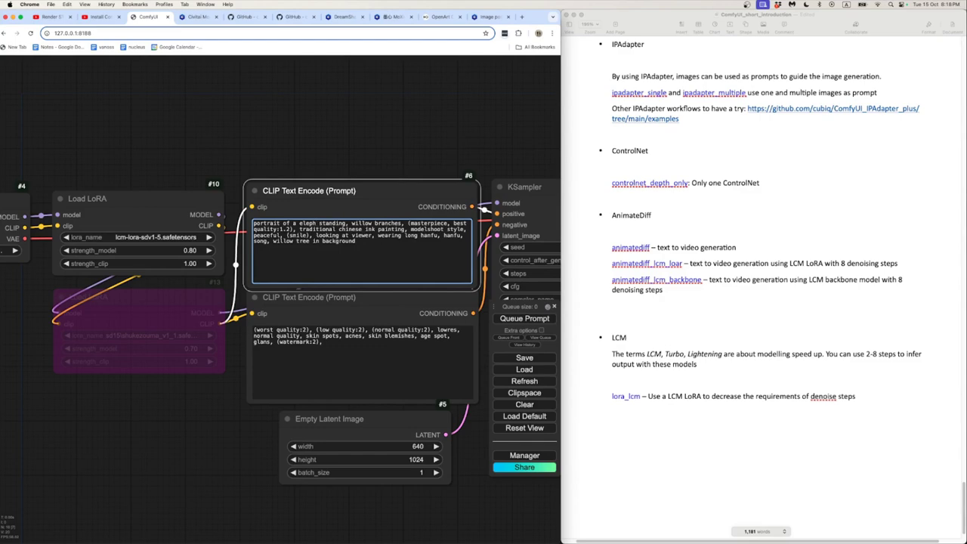
type("ant")
left_click(318, 152)
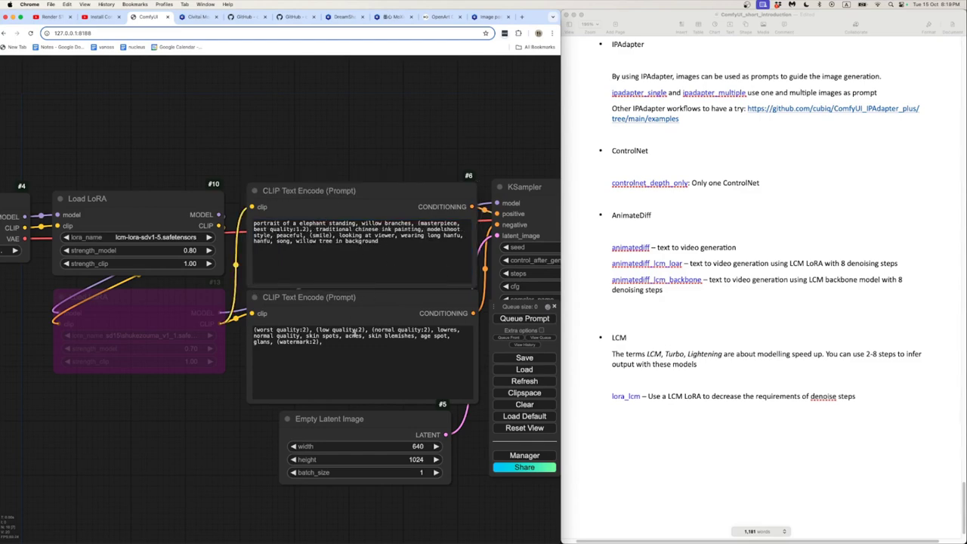
- Review the negative prompt and the KSampler node's steps, cfg, sampler and scheduler settings
left_click(298, 371)
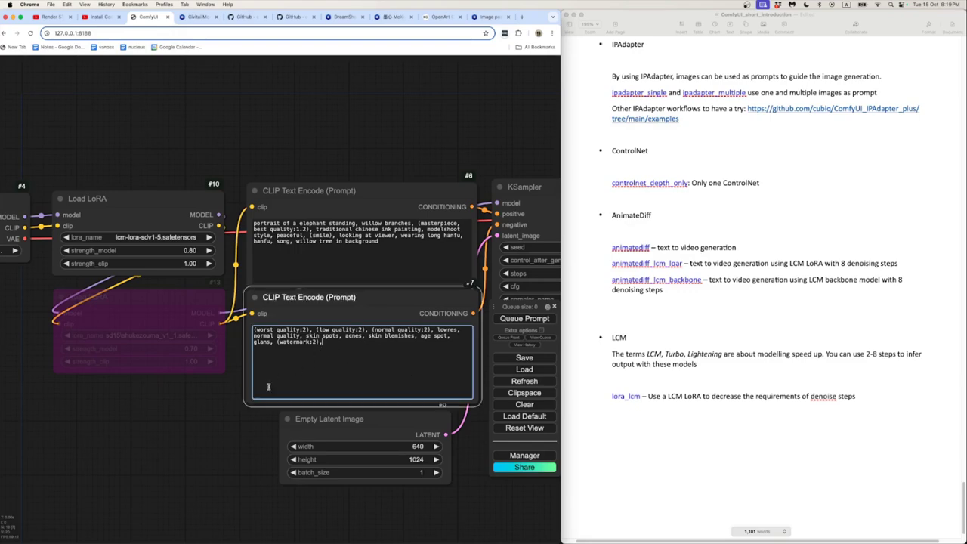
left_click(209, 471)
scroll(215, 463, "down", 9)
left_click_drag(311, 453, 228, 423)
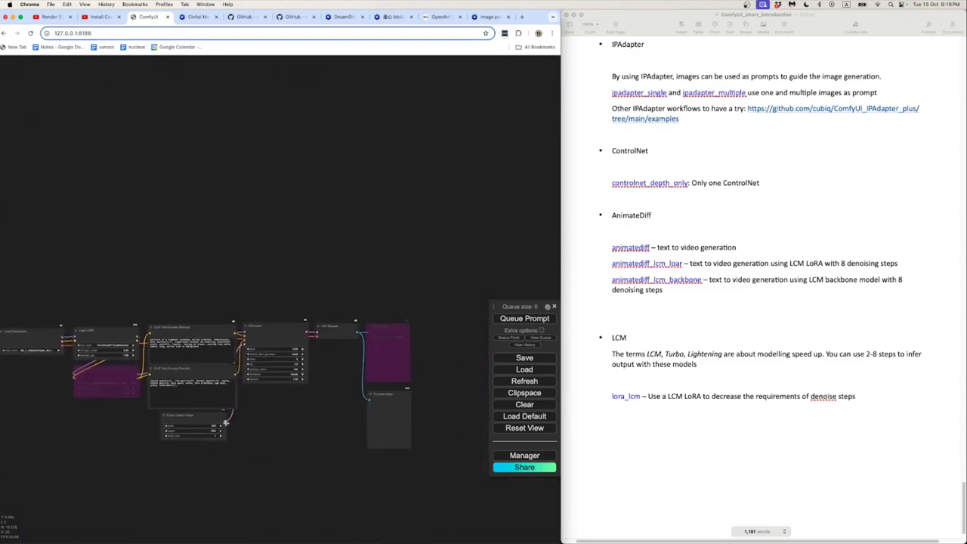
scroll(276, 393, "up", 7)
left_click_drag(258, 373, 282, 398)
scroll(281, 398, "up", 4)
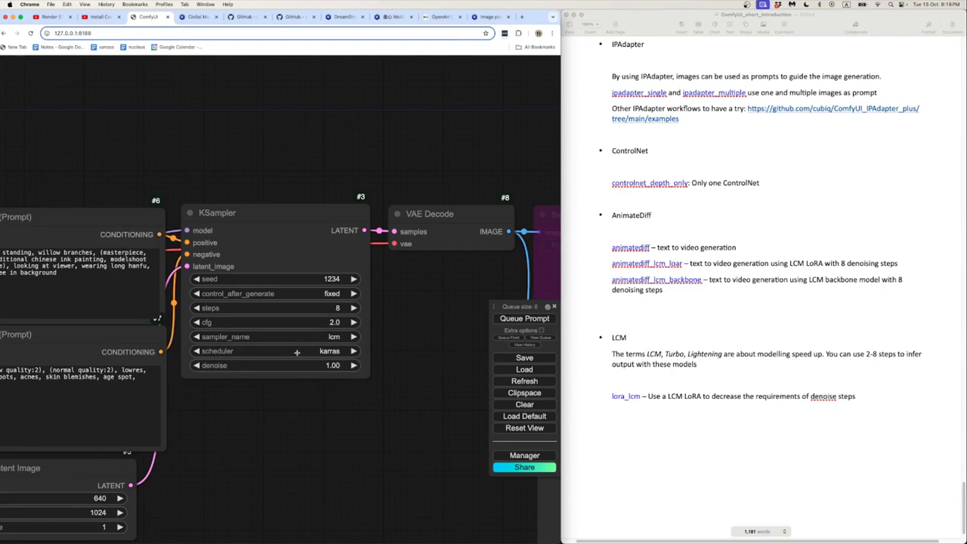
left_click(282, 213)
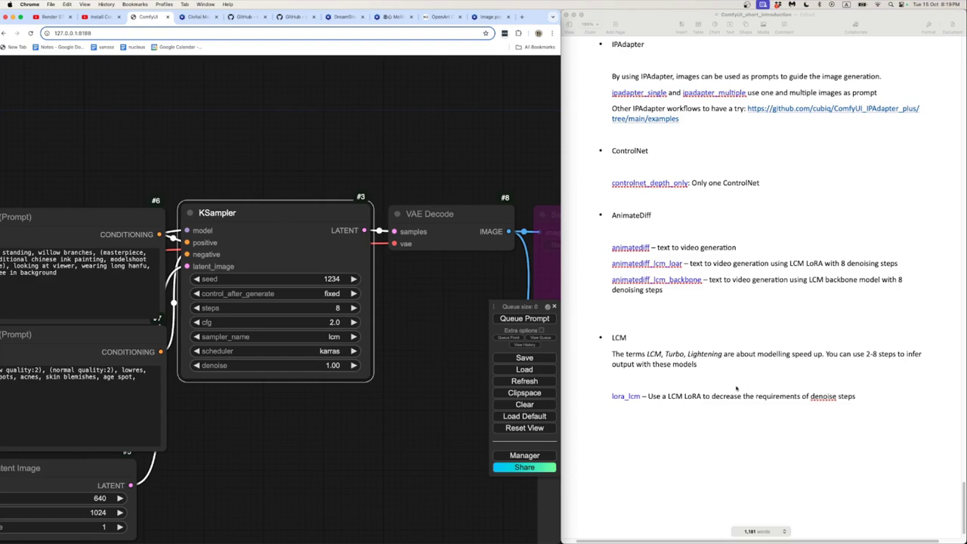
- Highlight the LCM paragraph about using 2-8 steps in the ComfyUI_short_introduction document, and clear the selection
left_click(702, 364)
left_click_drag(702, 364, 609, 351)
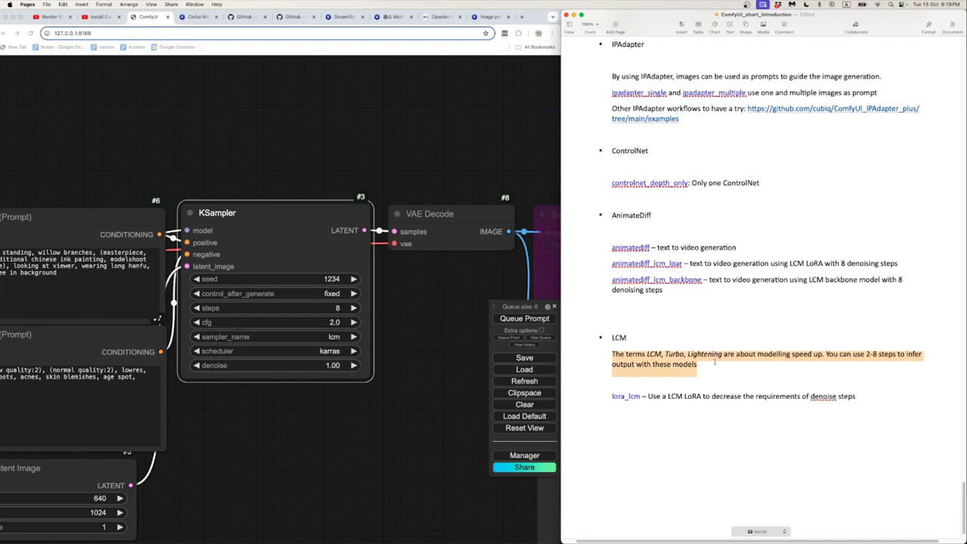
left_click(714, 363)
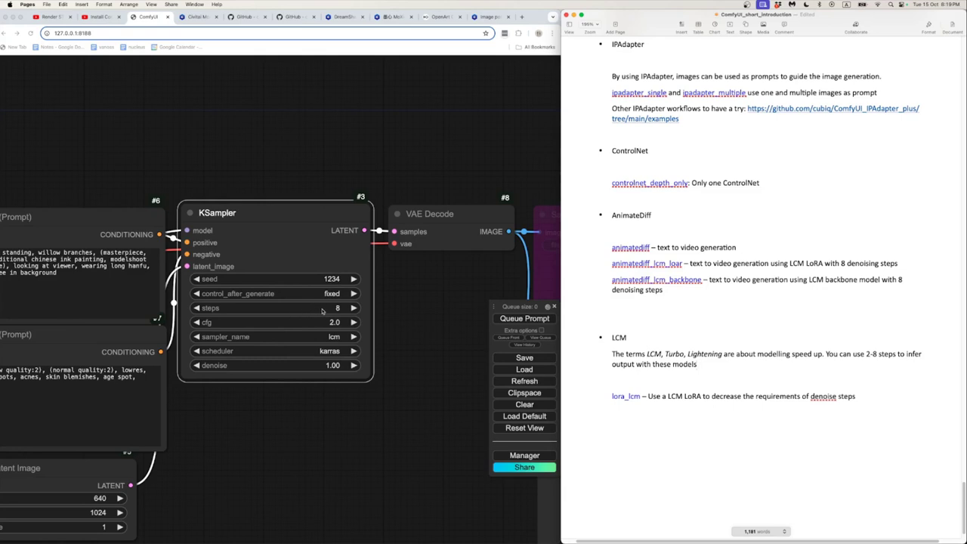
- Set the KSampler node's sampler_name to lcm
left_click(333, 421)
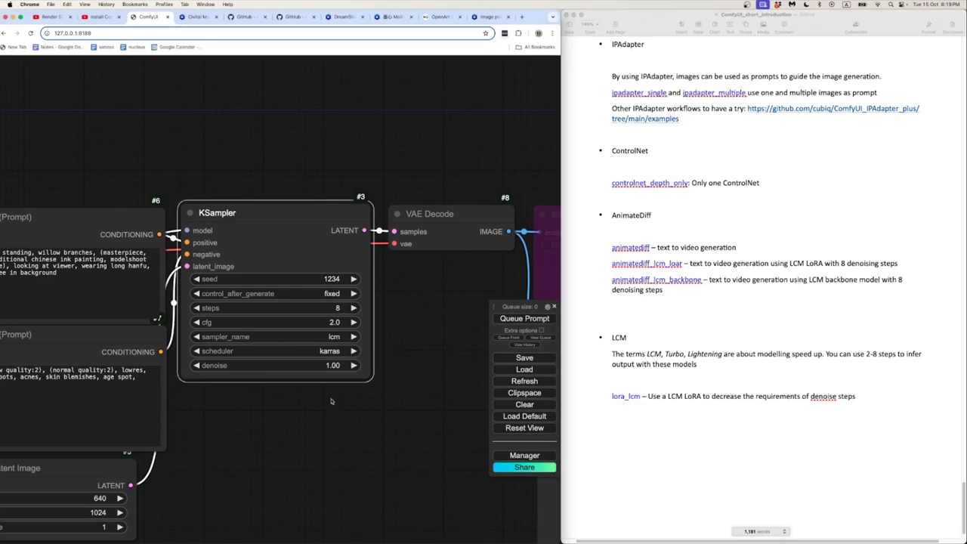
scroll(331, 402, "up", 3)
left_click(318, 311)
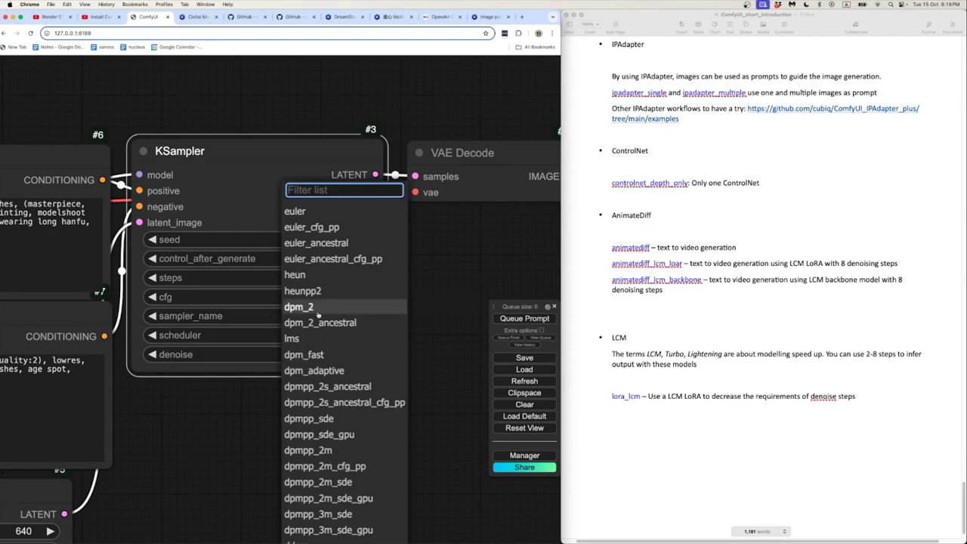
type("lcm")
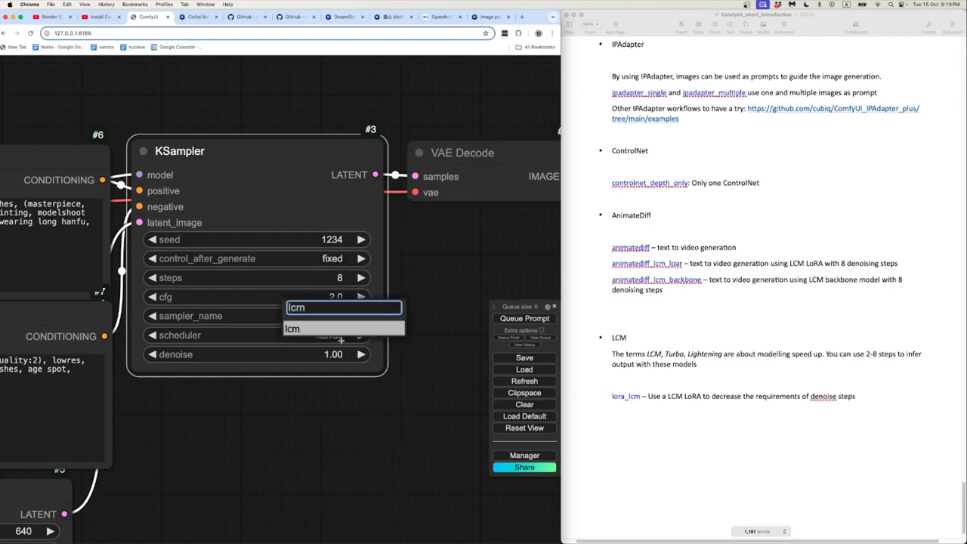
left_click(341, 331)
- Queue the LCM workflow to generate the image and follow its progress to the Preview Image node
scroll(333, 401, "down", 6)
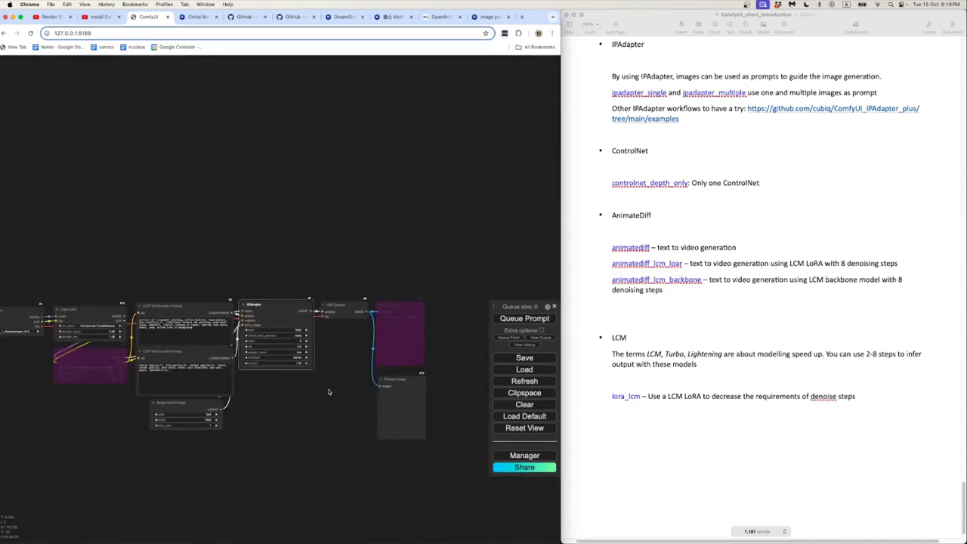
scroll(331, 392, "up", 4)
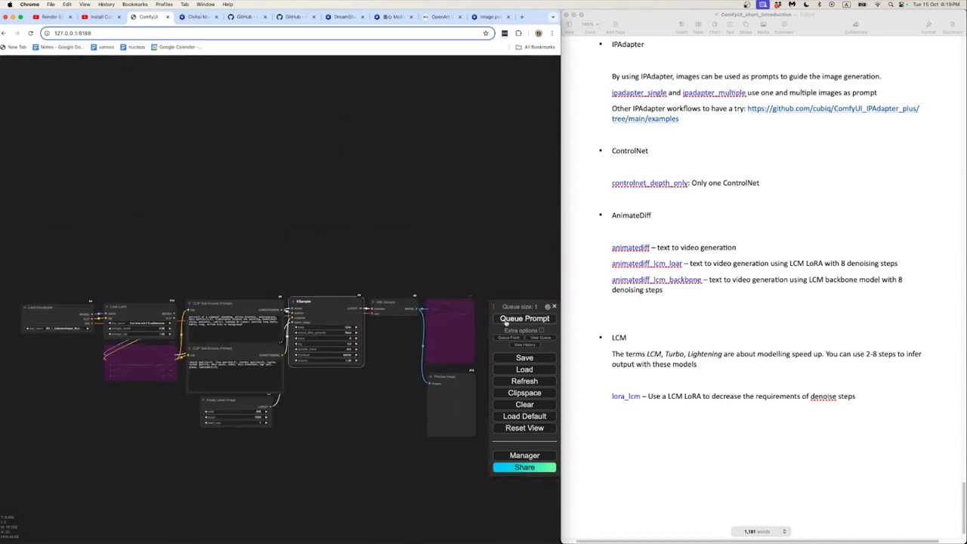
left_click(505, 320)
left_click_drag(387, 413, 355, 407)
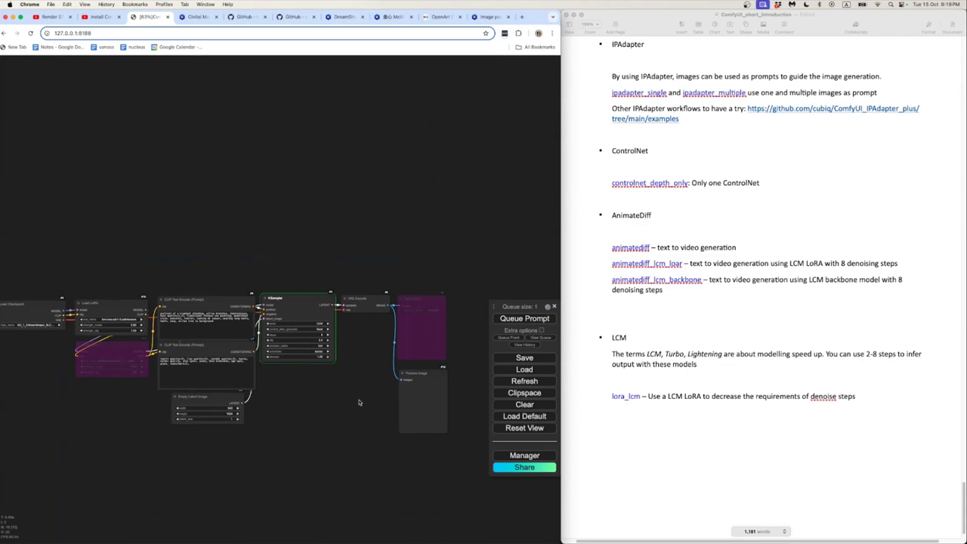
scroll(360, 401, "up", 2)
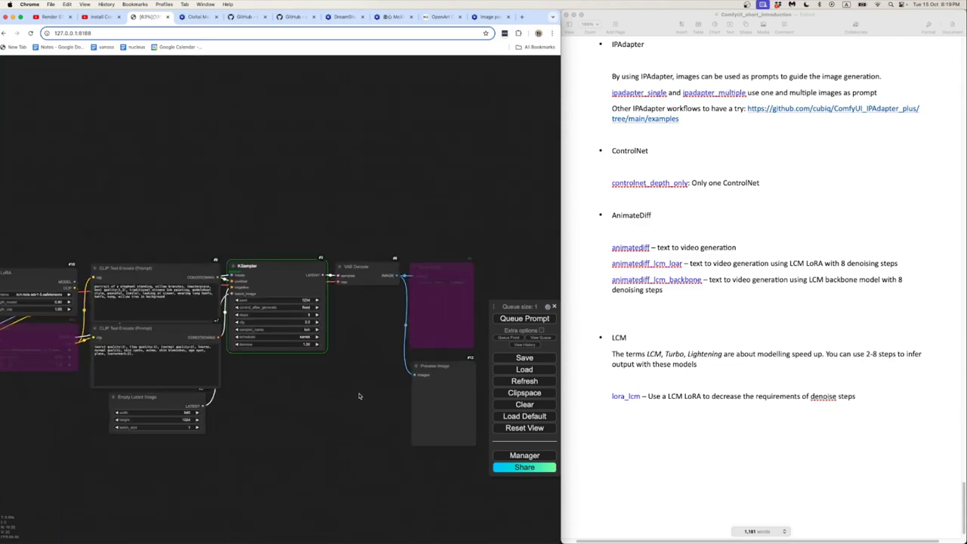
left_click_drag(383, 396, 298, 398)
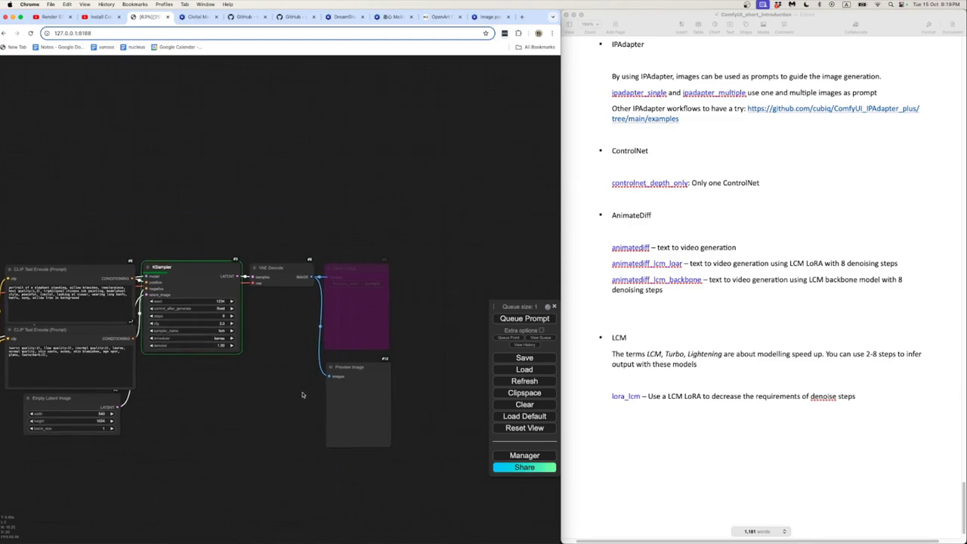
- Switch to Terminal to check the execution log, and inspect the generated picture in the Preview Image node
key("super+Tab")
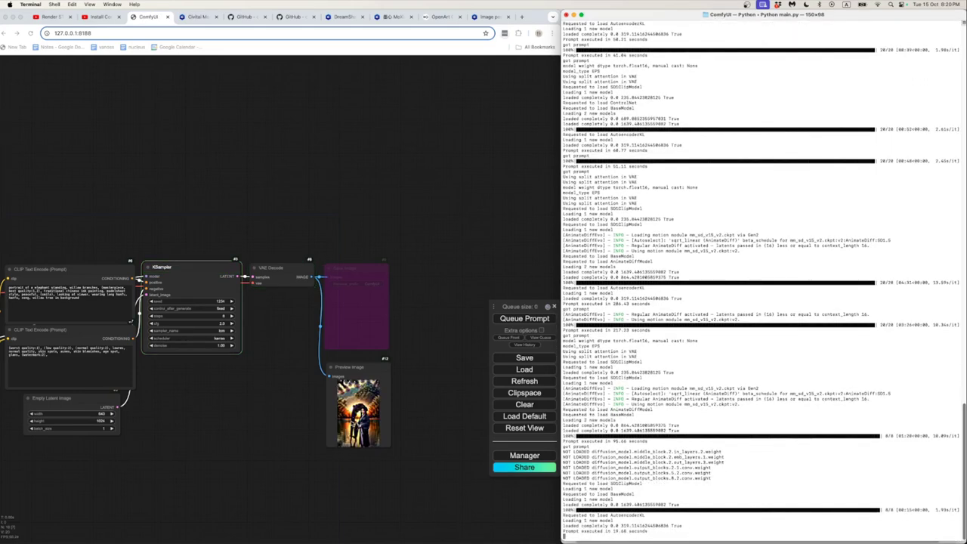
scroll(353, 427, "up", 5)
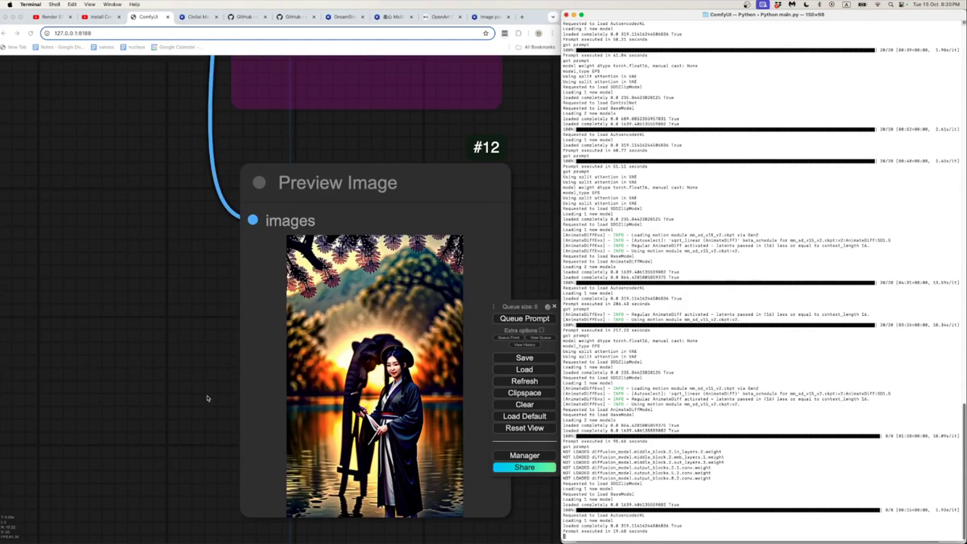
scroll(196, 393, "up", 5)
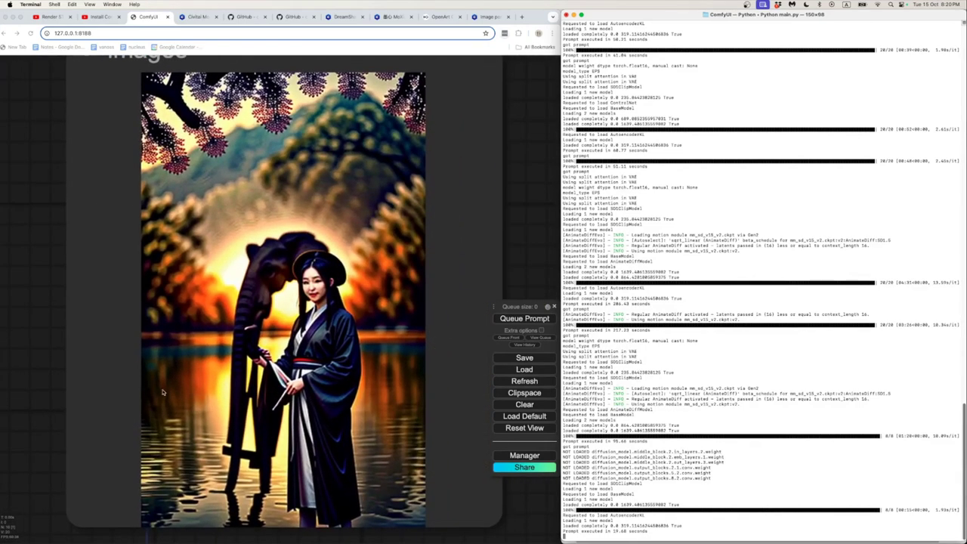
scroll(160, 392, "down", 3)
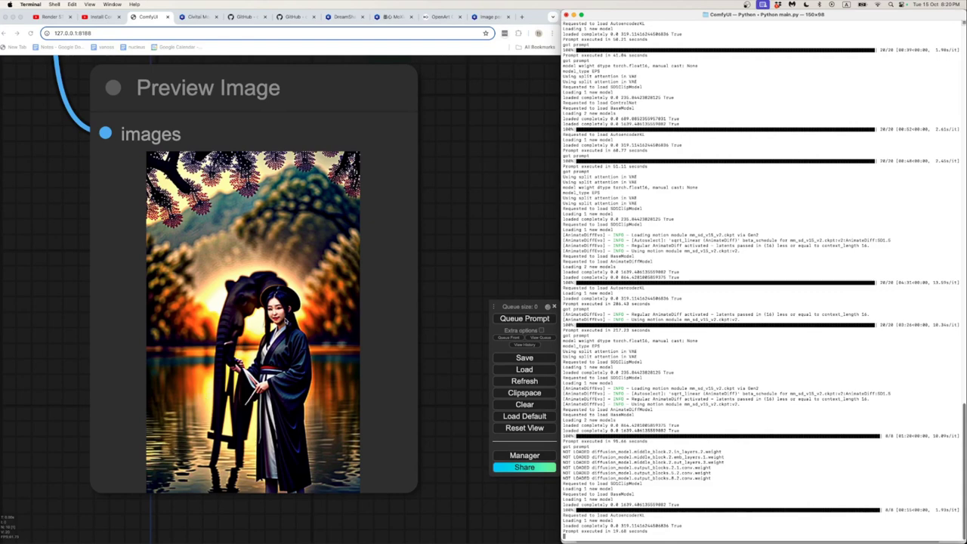
scroll(167, 353, "down", 10)
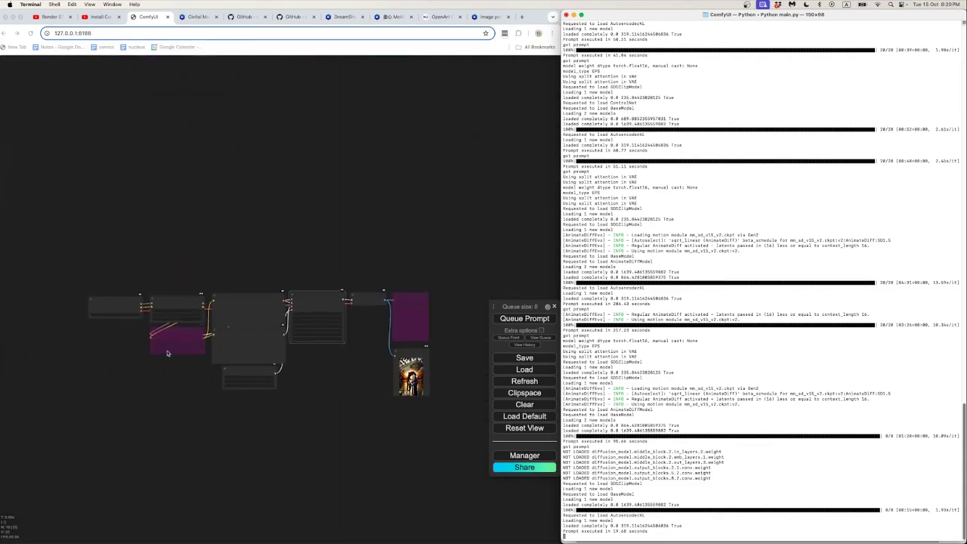
- Review the positive and negative prompts against the generated image, highlighting the "looking at viewer" phrase
scroll(168, 353, "up", 10)
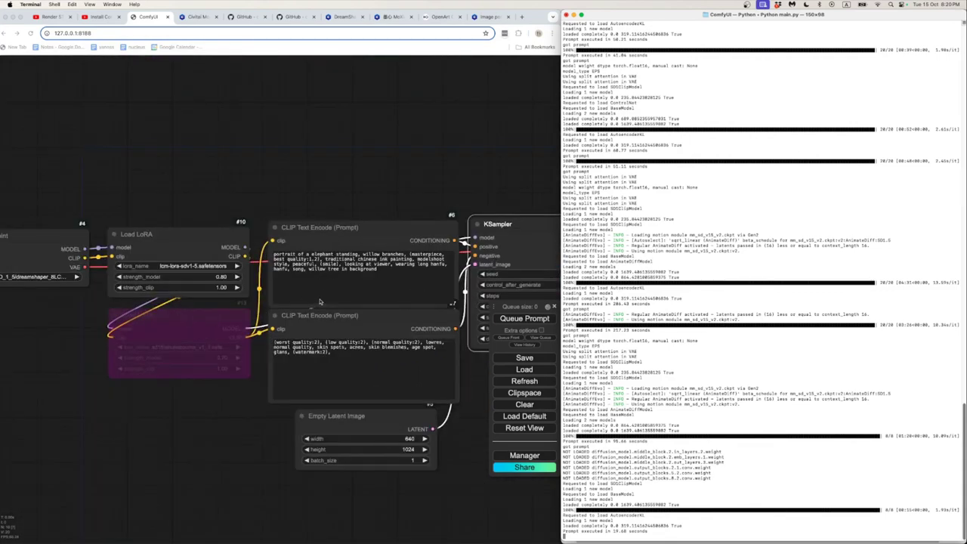
left_click(350, 207)
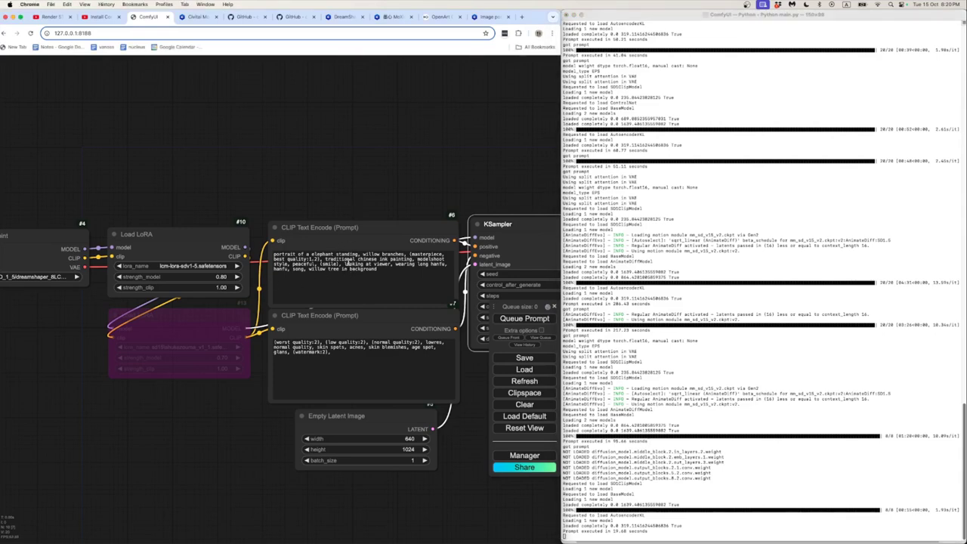
left_click_drag(345, 264, 391, 264)
left_click(342, 355)
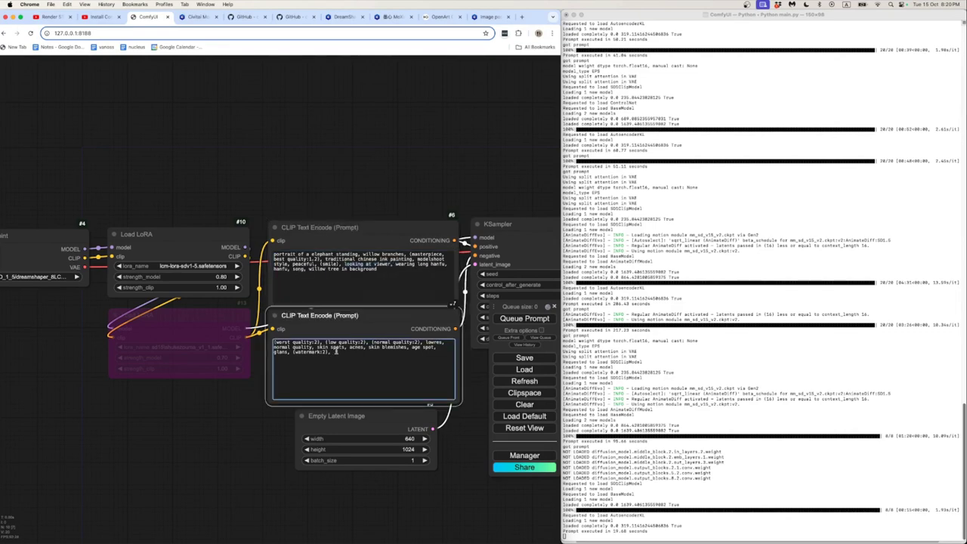
scroll(254, 201, "down", 8)
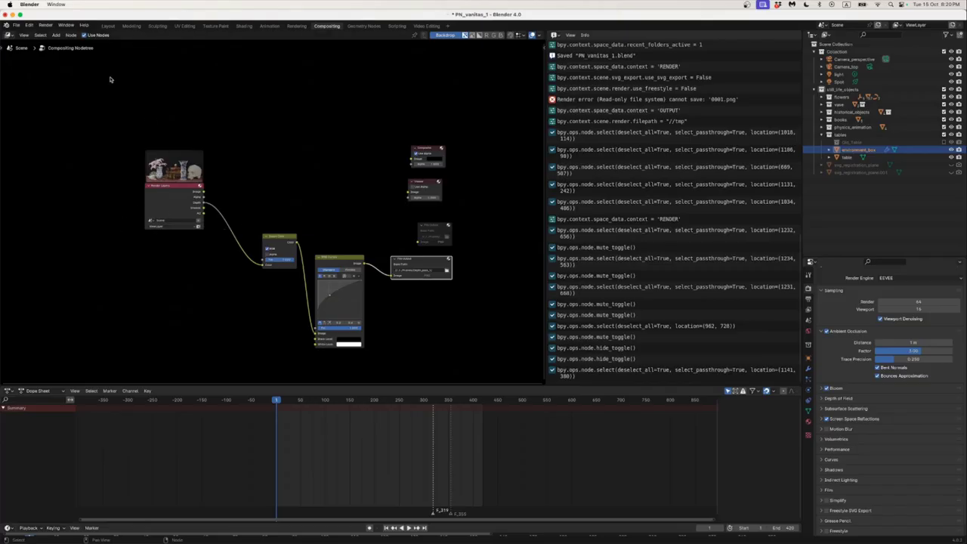
- Switch to Blender's Modeling workspace in PN_vanitas_1 and inspect the still-life scene inside the environment box
left_click(134, 25)
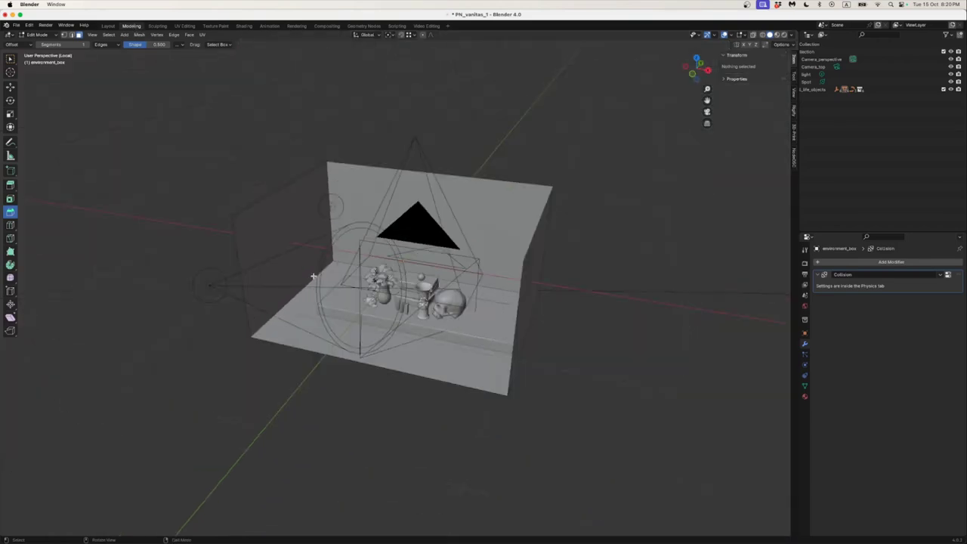
mouse_move(314, 276)
left_mouse_down()
mouse_move(343, 255)
mouse_move(339, 277)
mouse_move(319, 280)
left_mouse_up()
scroll(340, 276, "up", 5)
scroll(319, 280, "down", 5)
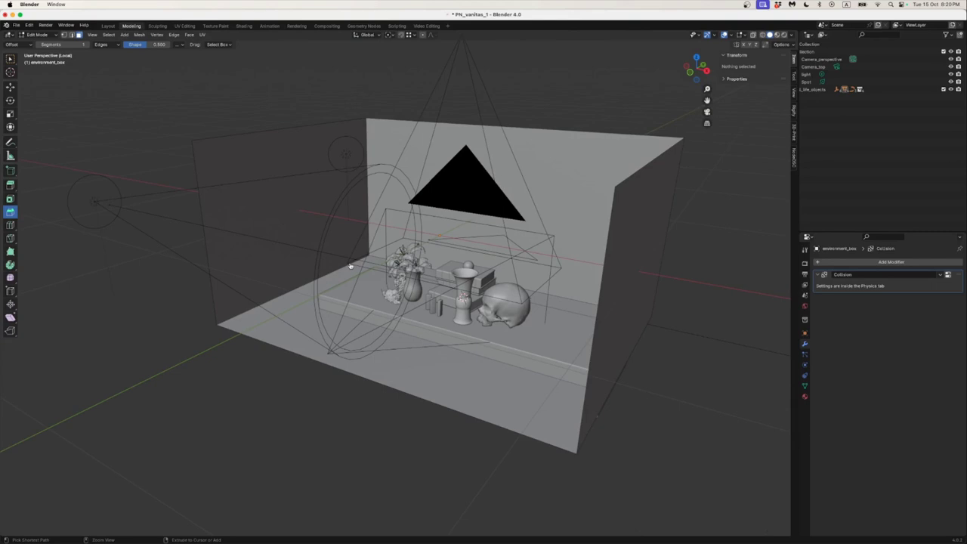
- Switch to Finder and open the AnimateDiff folder inside ComfyUI's output folder
key("super+Tab")
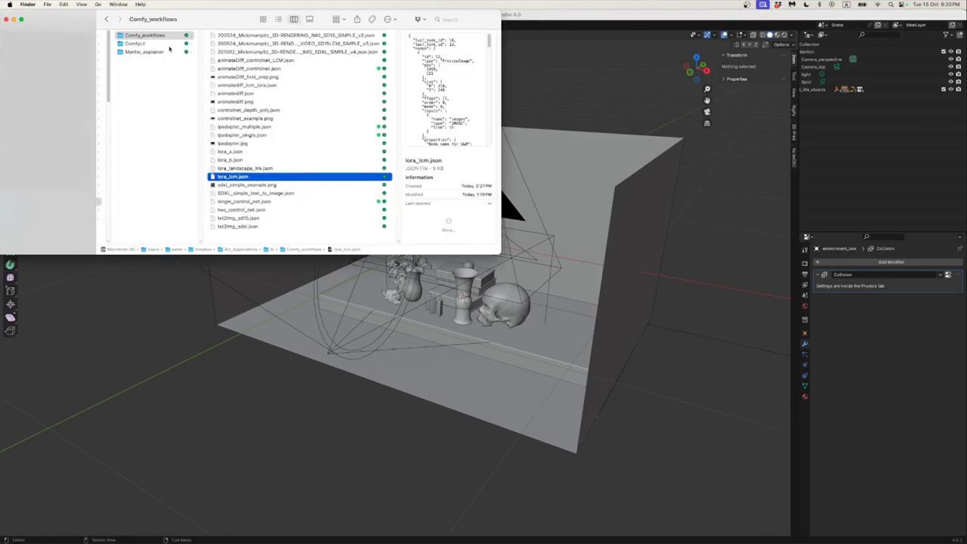
left_click(143, 43)
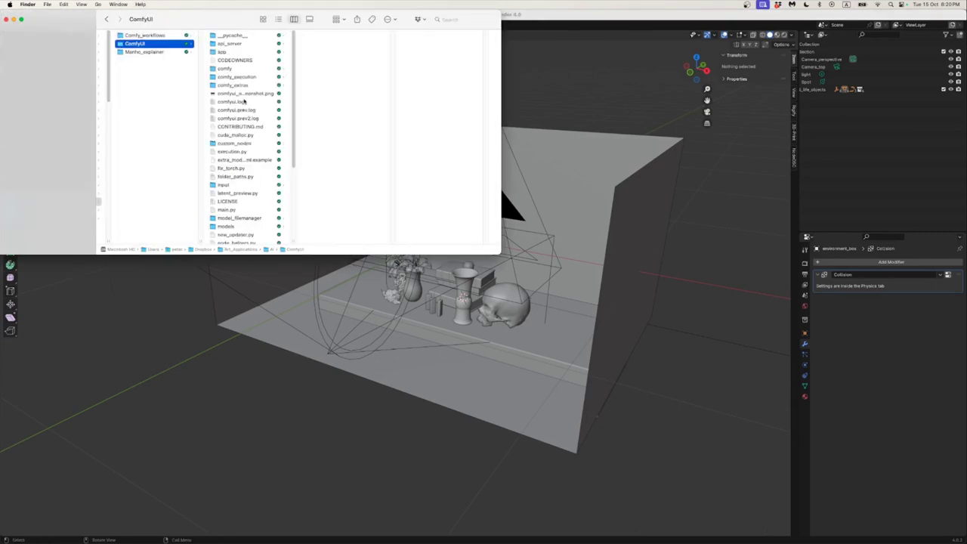
scroll(242, 181, "down", 3)
left_click(227, 218)
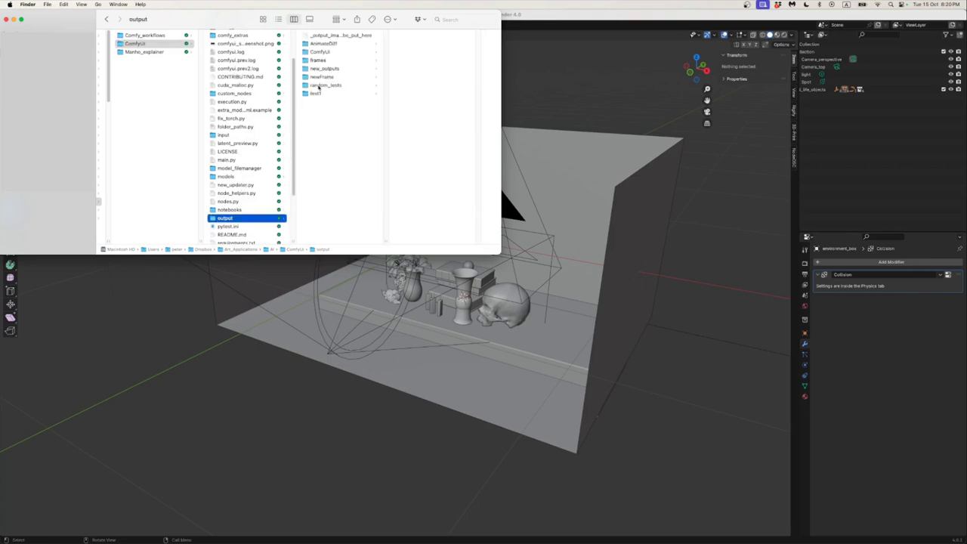
left_click(324, 44)
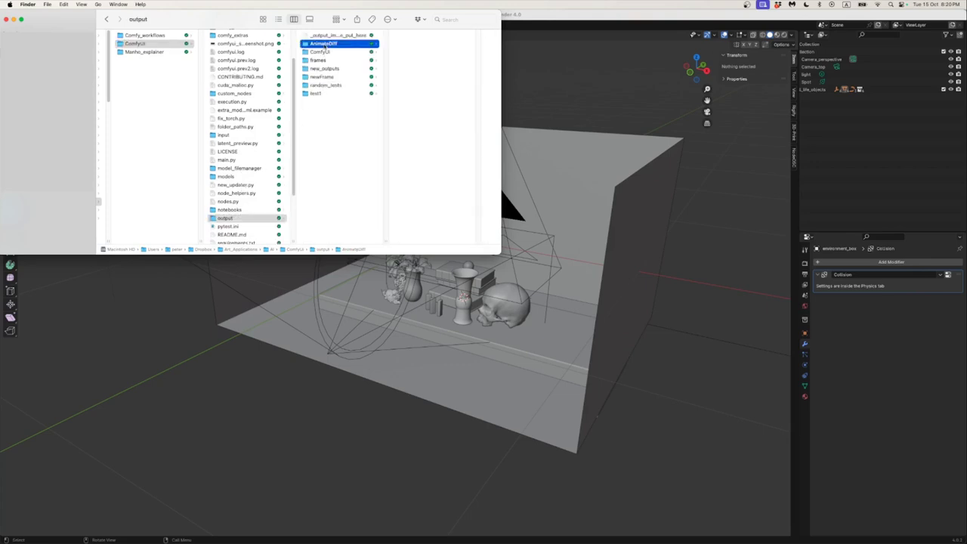
- Preview the generated still-life readme images in the AnimateDiff folder, from readme_00003.png to readme_00005.png
left_click(411, 69)
key("Down")
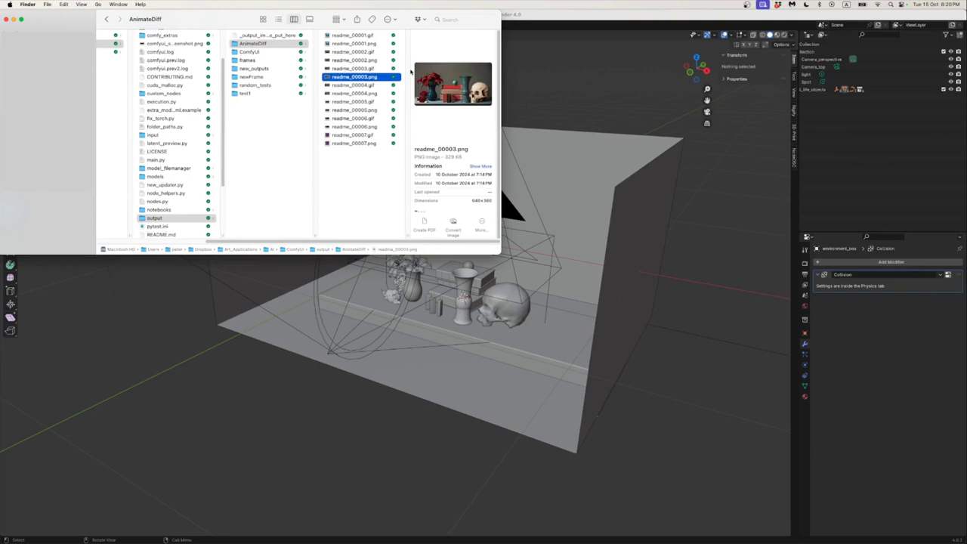
key("space")
key("Down")
key("Down")
key("Down")
key("Down")
key("space")
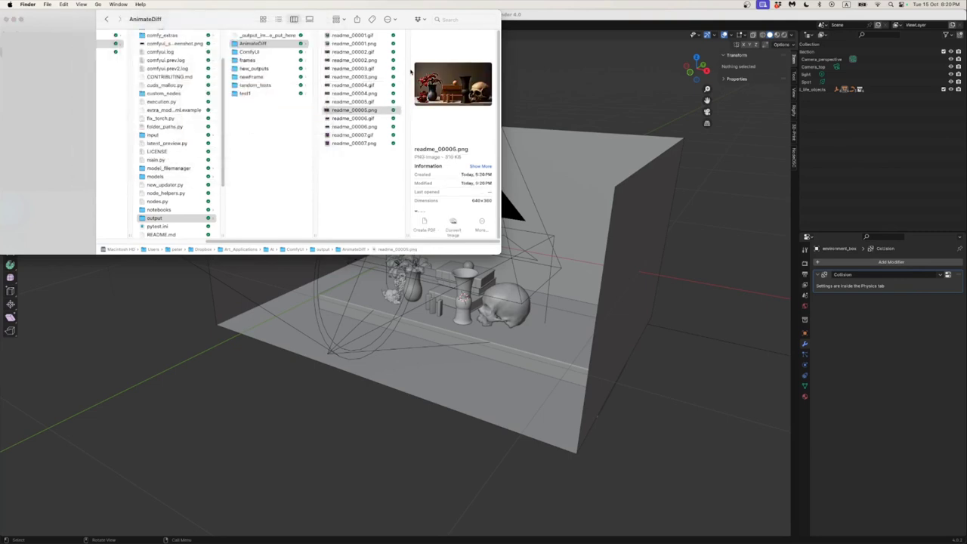
- Check frames_00001_.png in the output subfolder of output/ComfyUI and return to the frames folder one level up
key("Left")
key("Down")
key("Right")
key("Right")
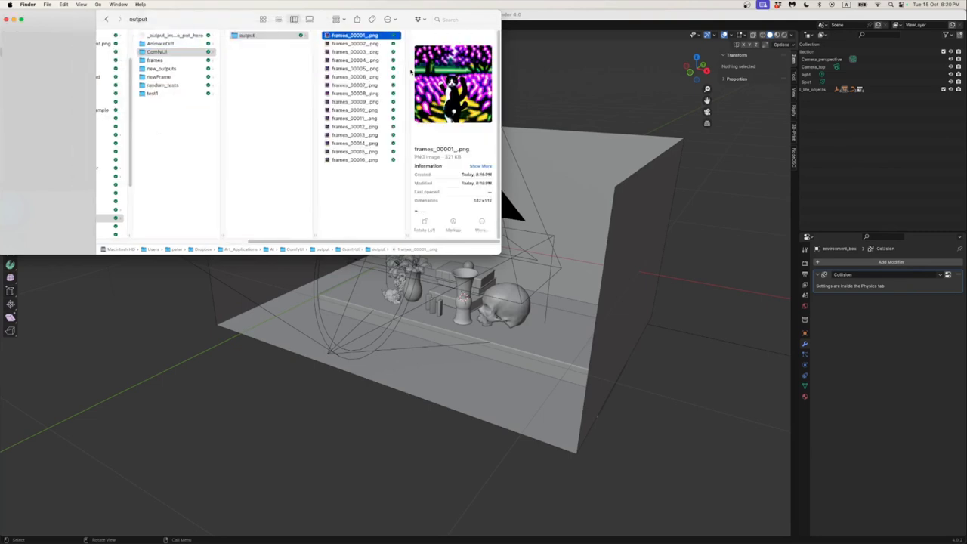
key("Left")
key("Left")
key("Down")
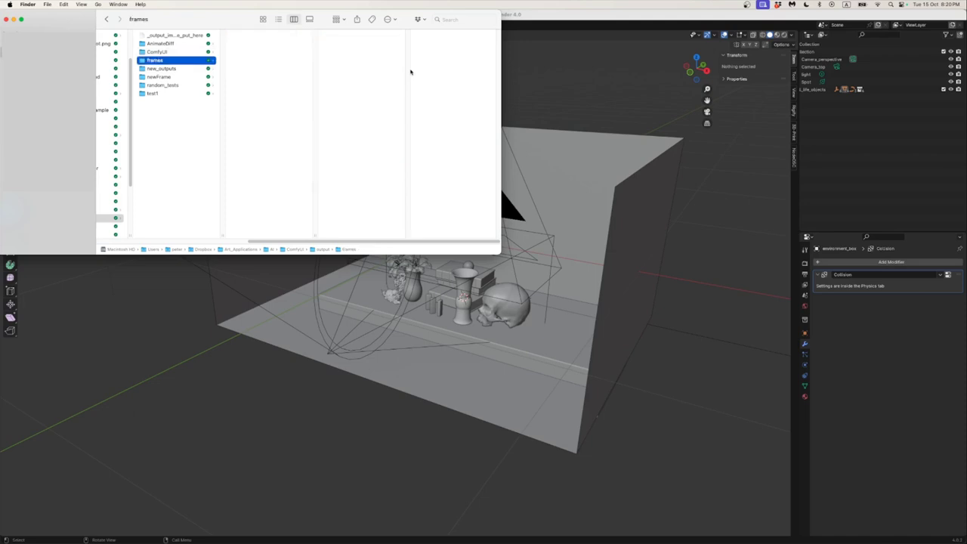
- Look through the generated frames in the newFrame folder up to frame_00004_.png
key("Down")
key("Down")
key("Right")
key("Down")
key("Down")
key("Down")
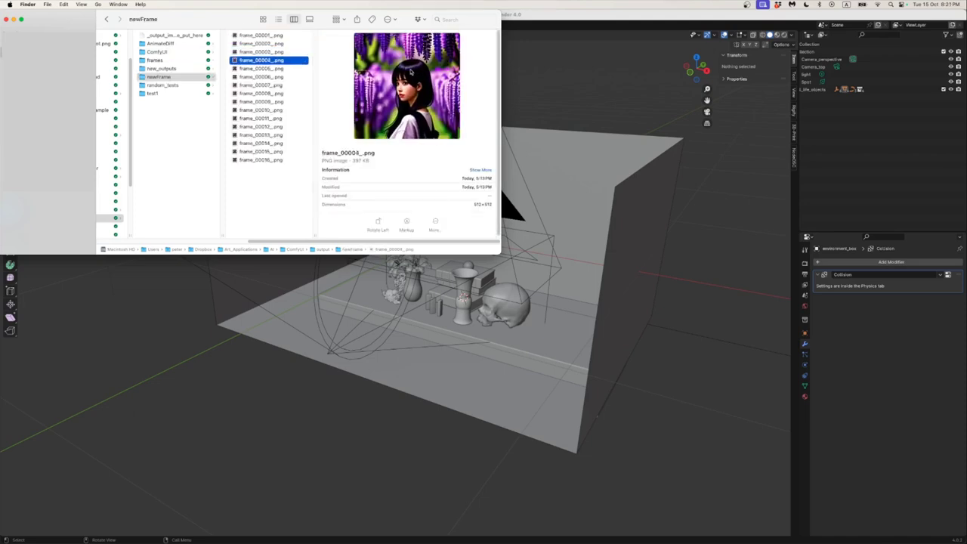
- Browse the images in the random_tests folder and preview the ComfyUI_temp vanitas picture with skulls and flower vases
key("Left")
key("Down")
key("Right")
key("Down")
key("Down")
key("Down")
key("Down")
key("Down")
key("Down")
key("Down")
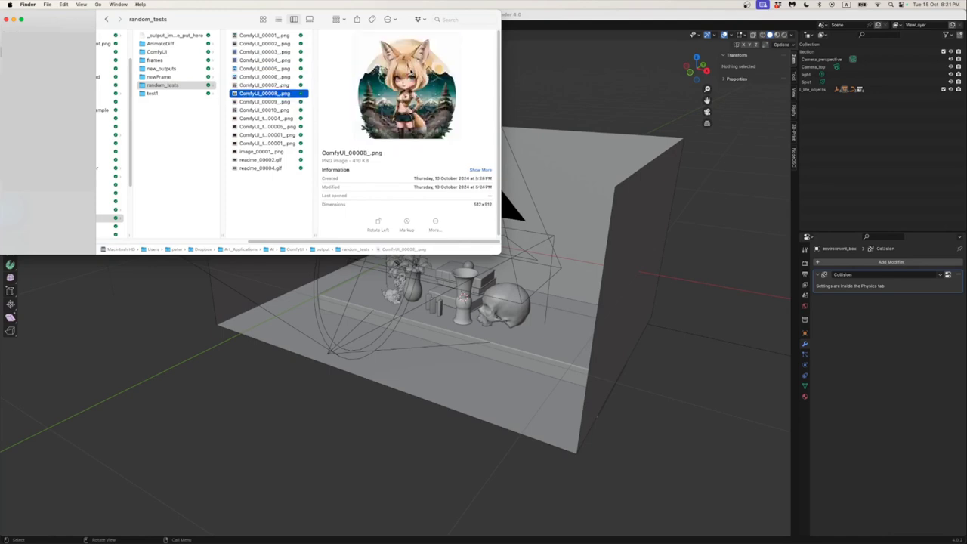
key("Down")
key("Down")
key("Down")
key("Down")
key("Down")
key("space")
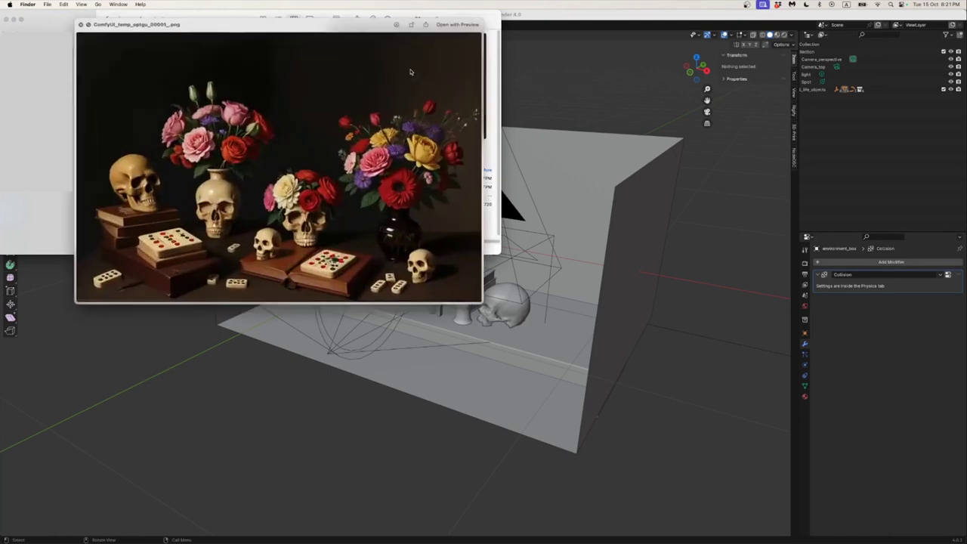
key("space")
- Open the test1 folder and preview the still-life render image_00001_.png
key("Left")
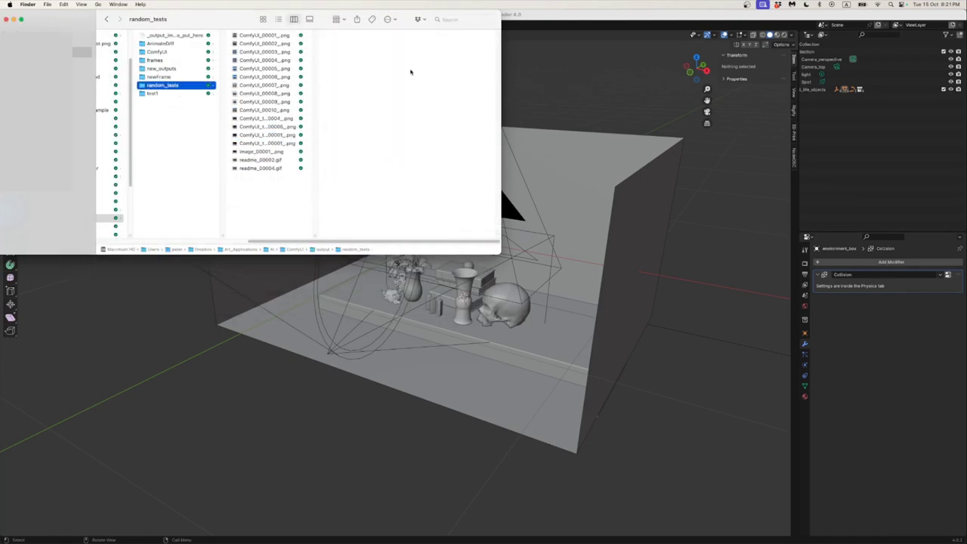
key("Down")
key("Right")
key("space")
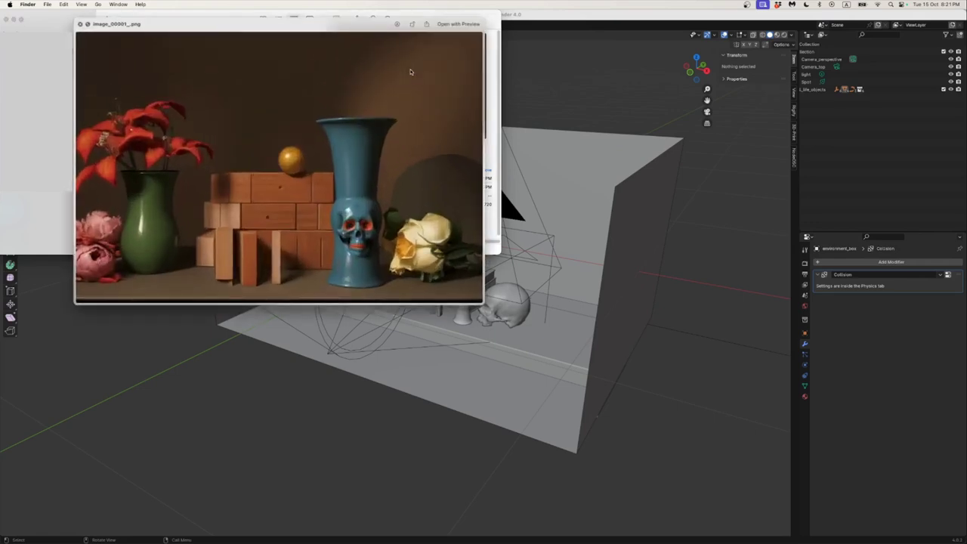